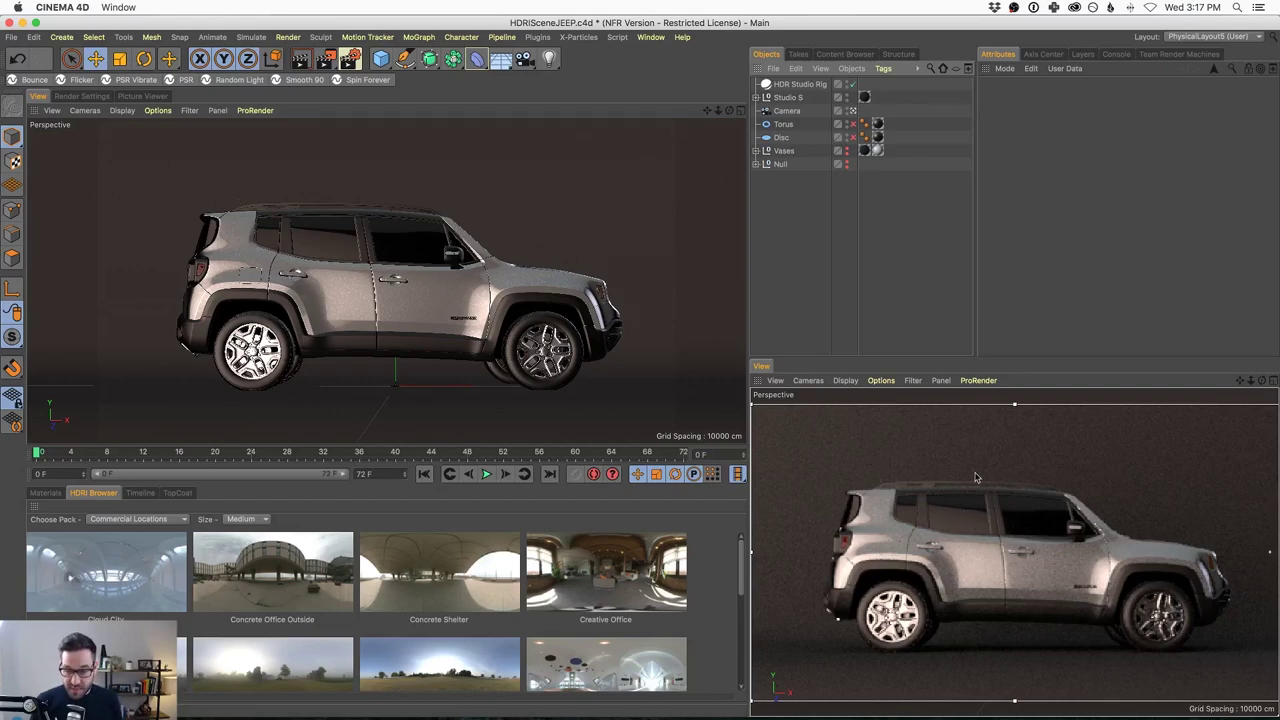
# Rotate the HDR Studio Rig's lighting around the car to 99°
pyautogui.click(812, 100)
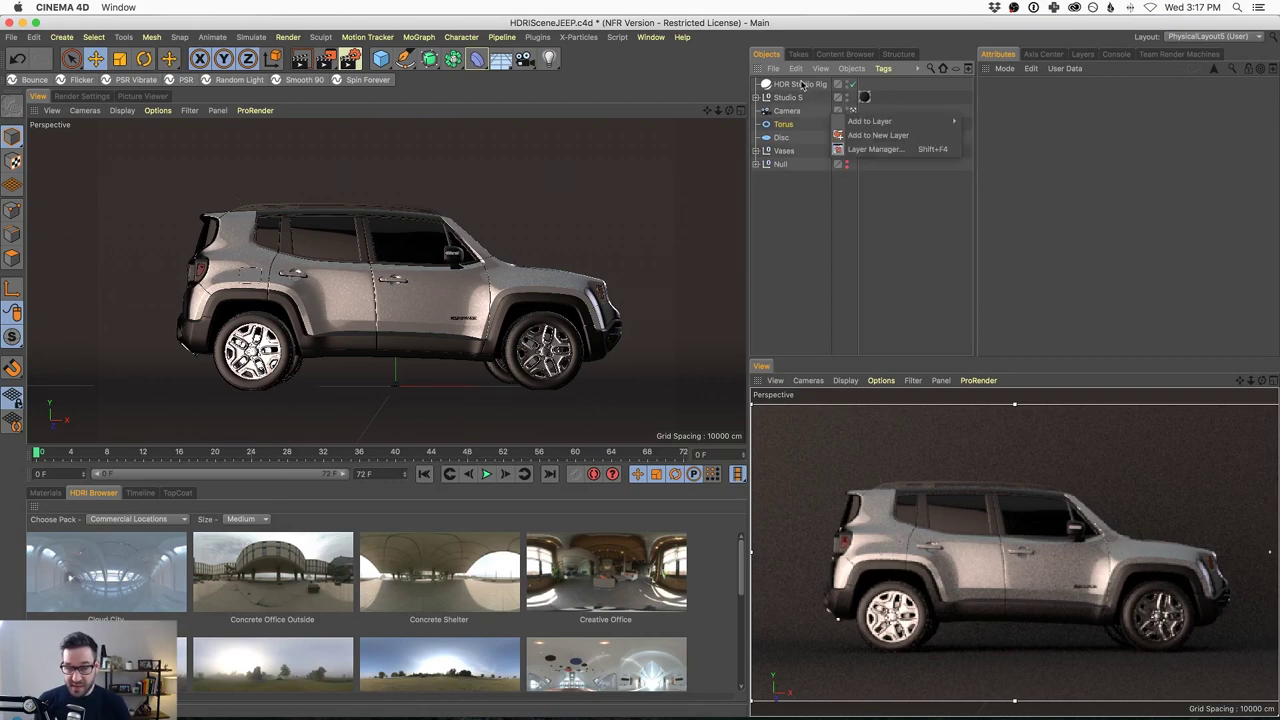
pyautogui.click(801, 85)
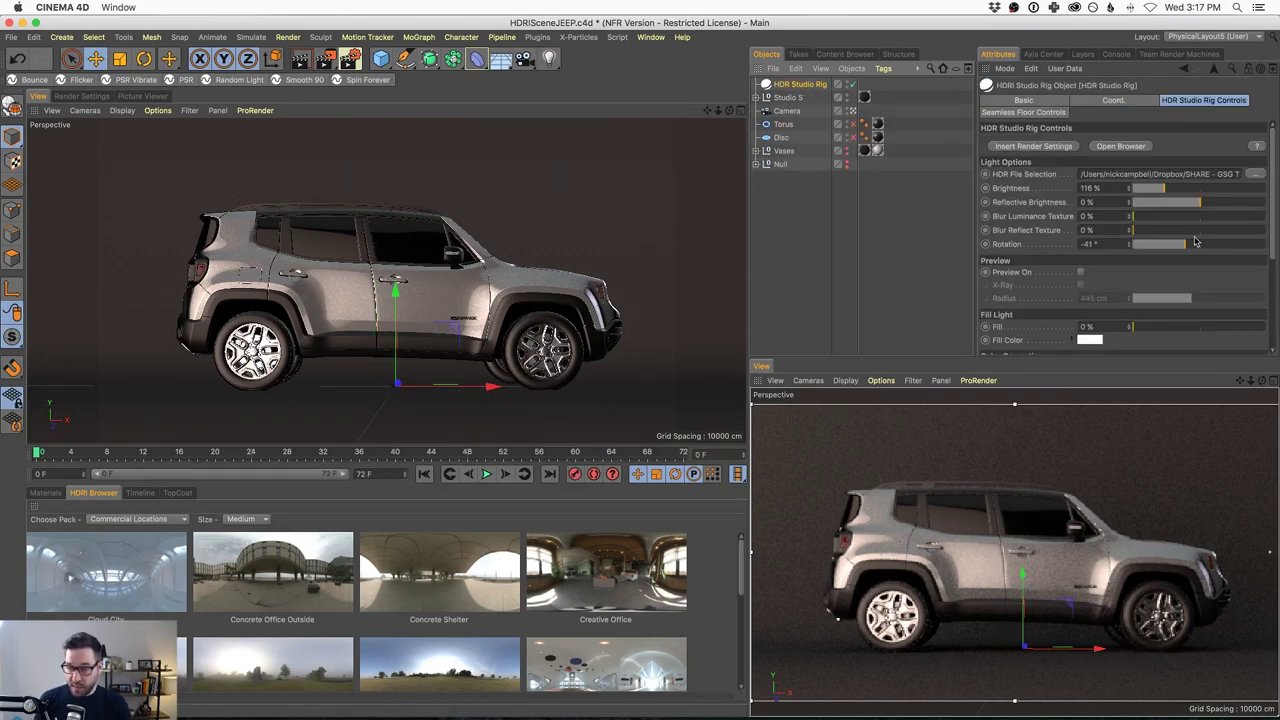
pyautogui.moveTo(1185, 244); pyautogui.dragTo(1237, 246)
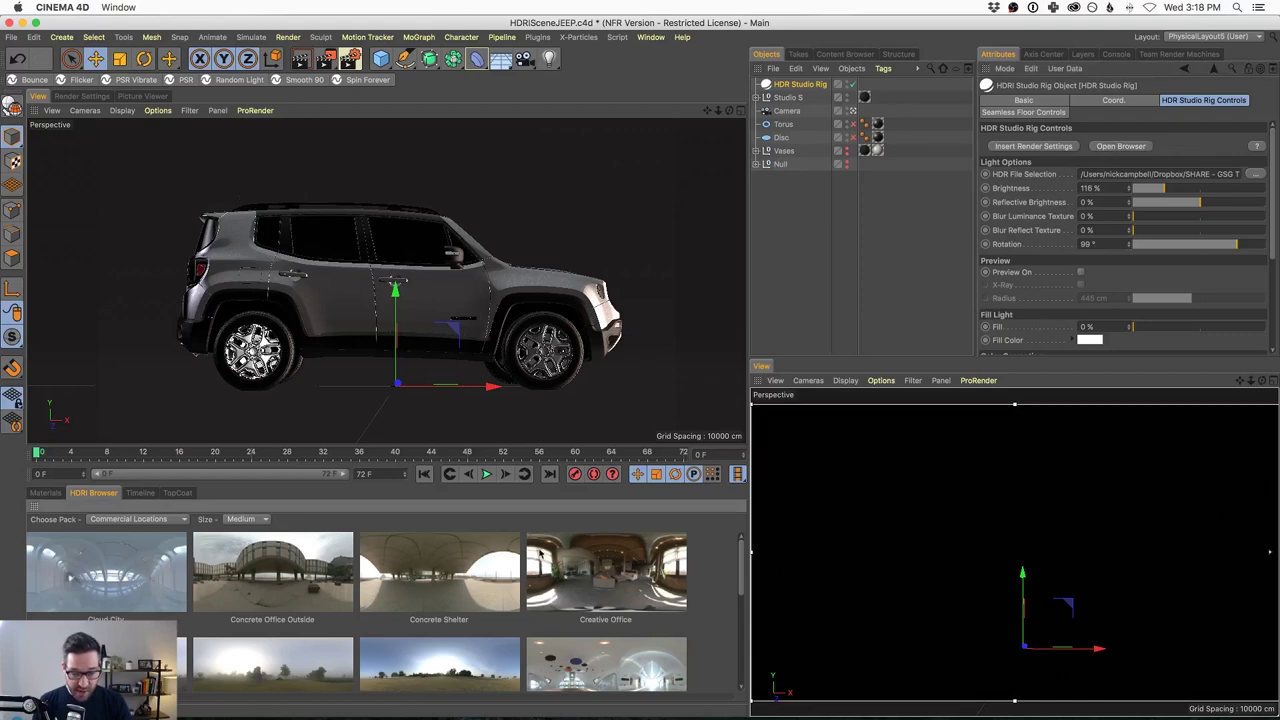
# Load GSG PRO STUDIOS METAL 004 from the Pro Studios Metal pack as the rig's HDR image
pyautogui.click(150, 520)
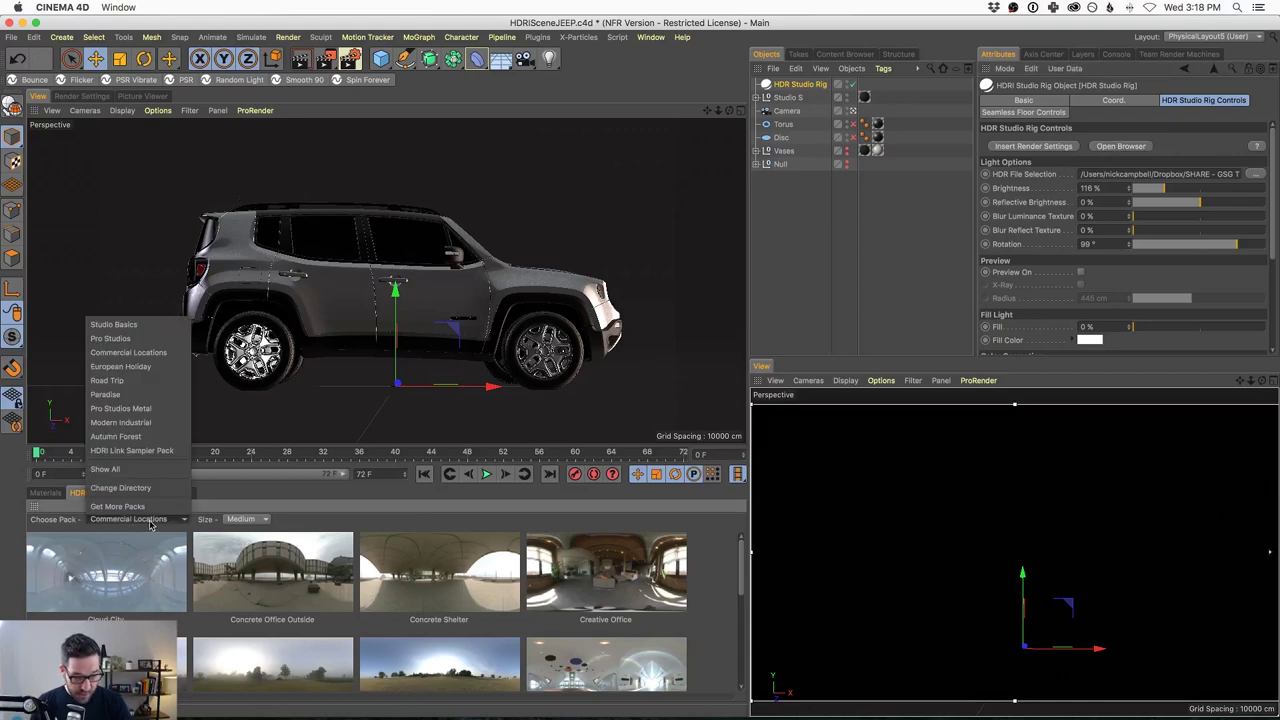
pyautogui.click(140, 410)
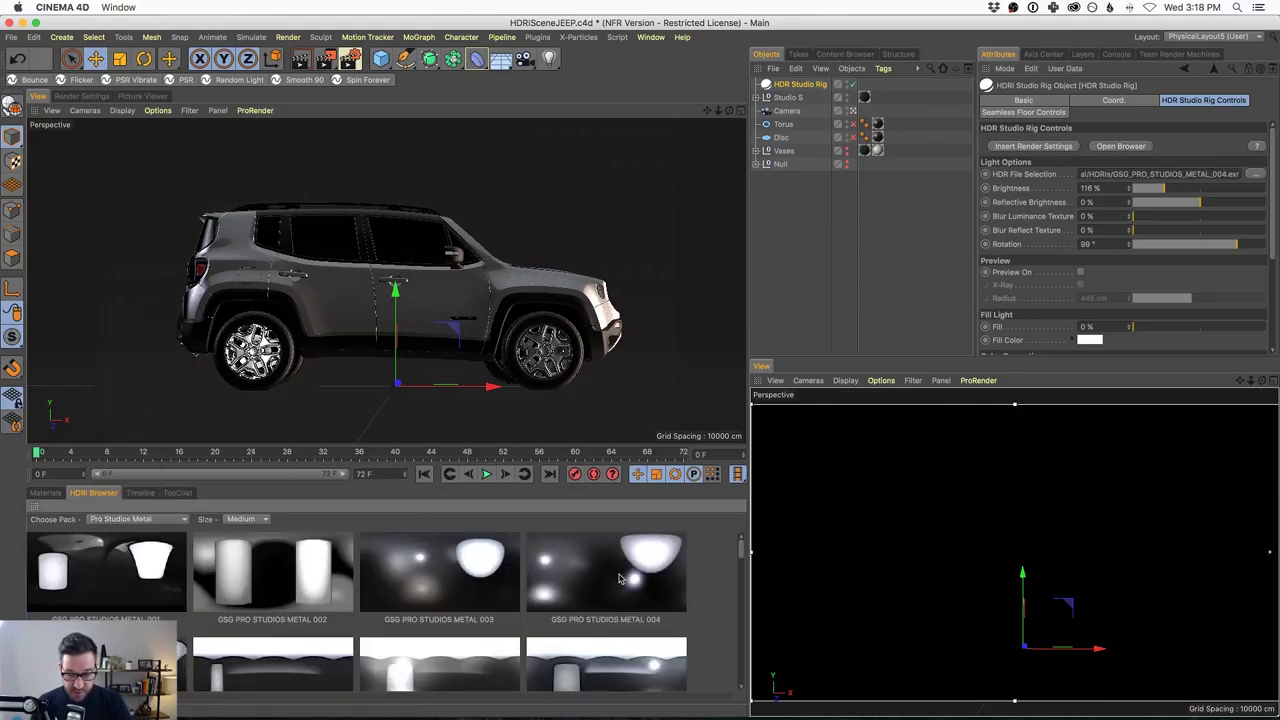
# Adjust the rotation of the new studio lighting around the car
pyautogui.click(1237, 246)
pyautogui.moveTo(1237, 246)
pyautogui.mouseDown()
pyautogui.moveTo(1162, 247)
pyautogui.moveTo(1203, 257)
pyautogui.mouseUp()
pyautogui.moveTo(1252, 249); pyautogui.dragTo(1188, 242)
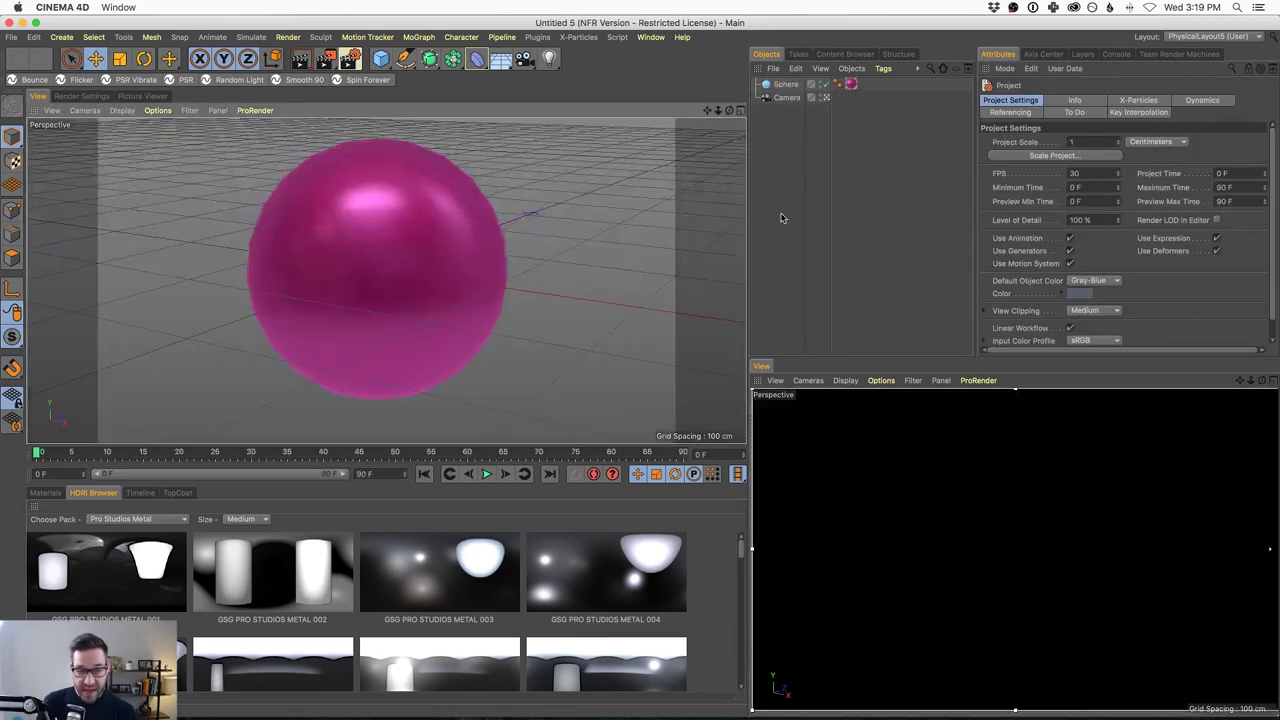
# Show the scene's materials and delete the sphere from the untitled project
pyautogui.click(786, 85)
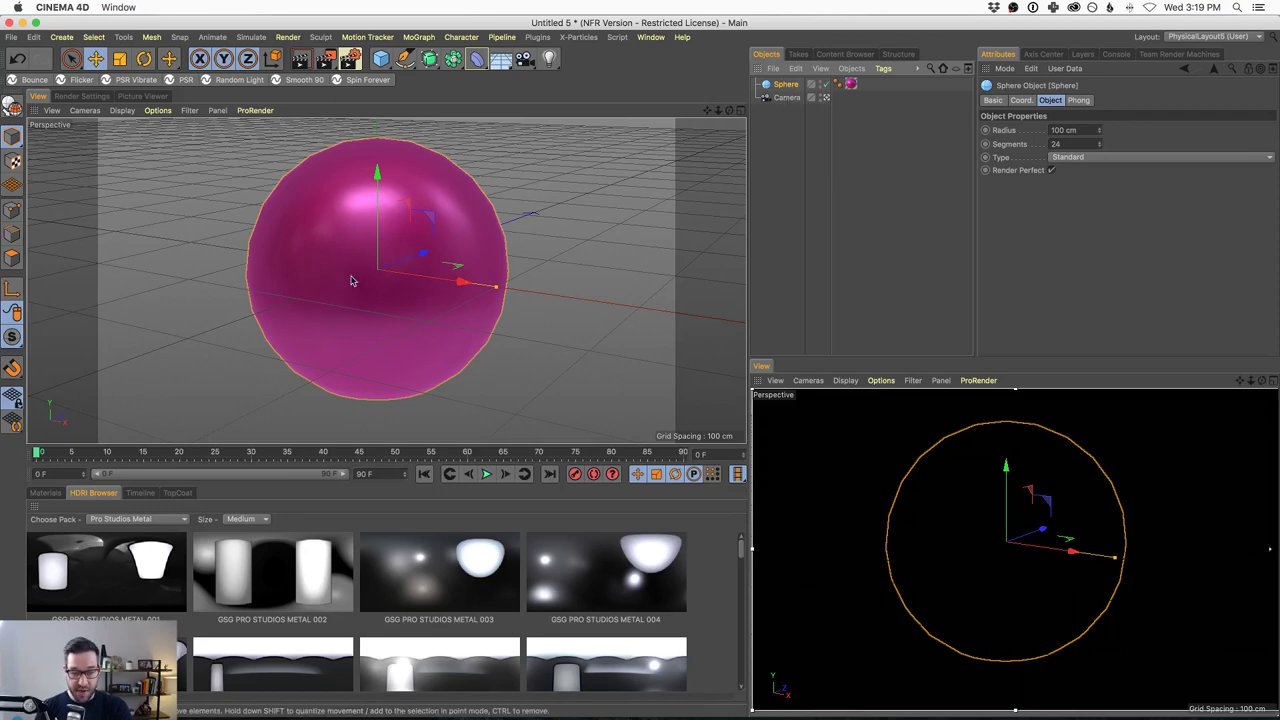
pyautogui.click(50, 494)
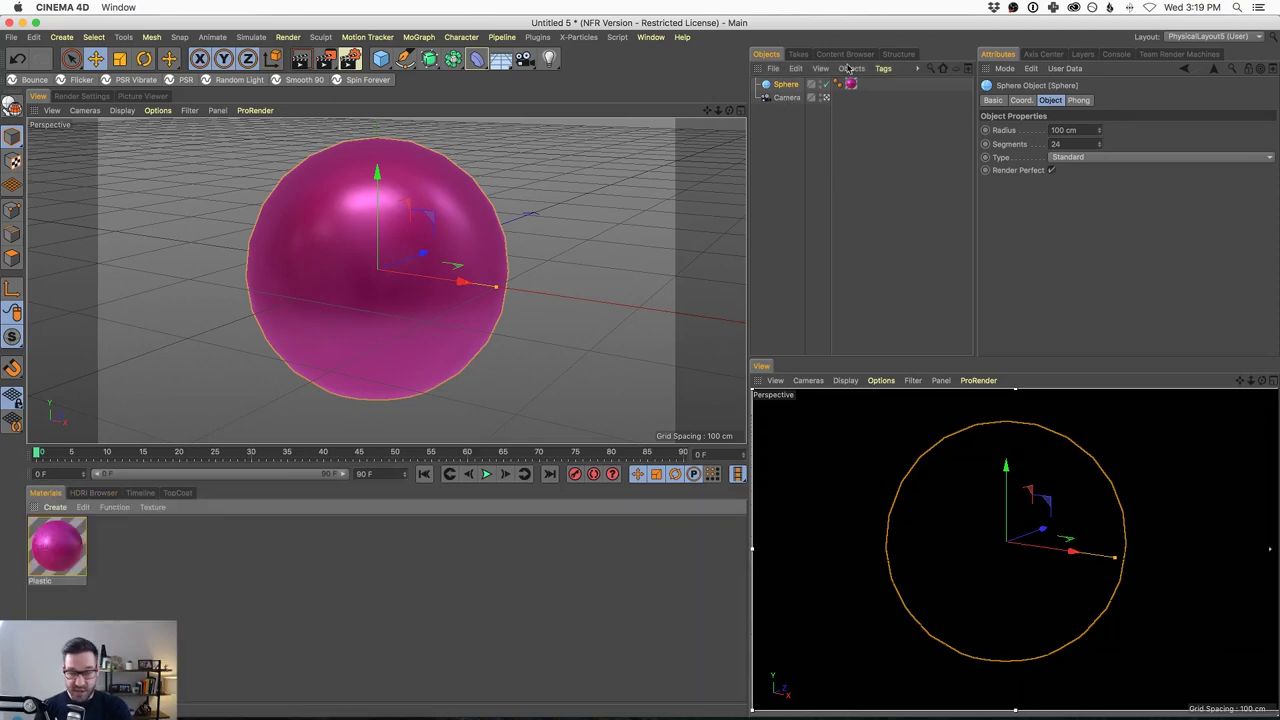
pyautogui.click(786, 85)
pyautogui.press('Delete')
# Add a MoText object to the empty scene and frame it in the perspective view
pyautogui.keyDown('alt'); pyautogui.moveTo(388, 290); pyautogui.dragTo(494, 243); pyautogui.keyUp('alt')
pyautogui.click(419, 37)
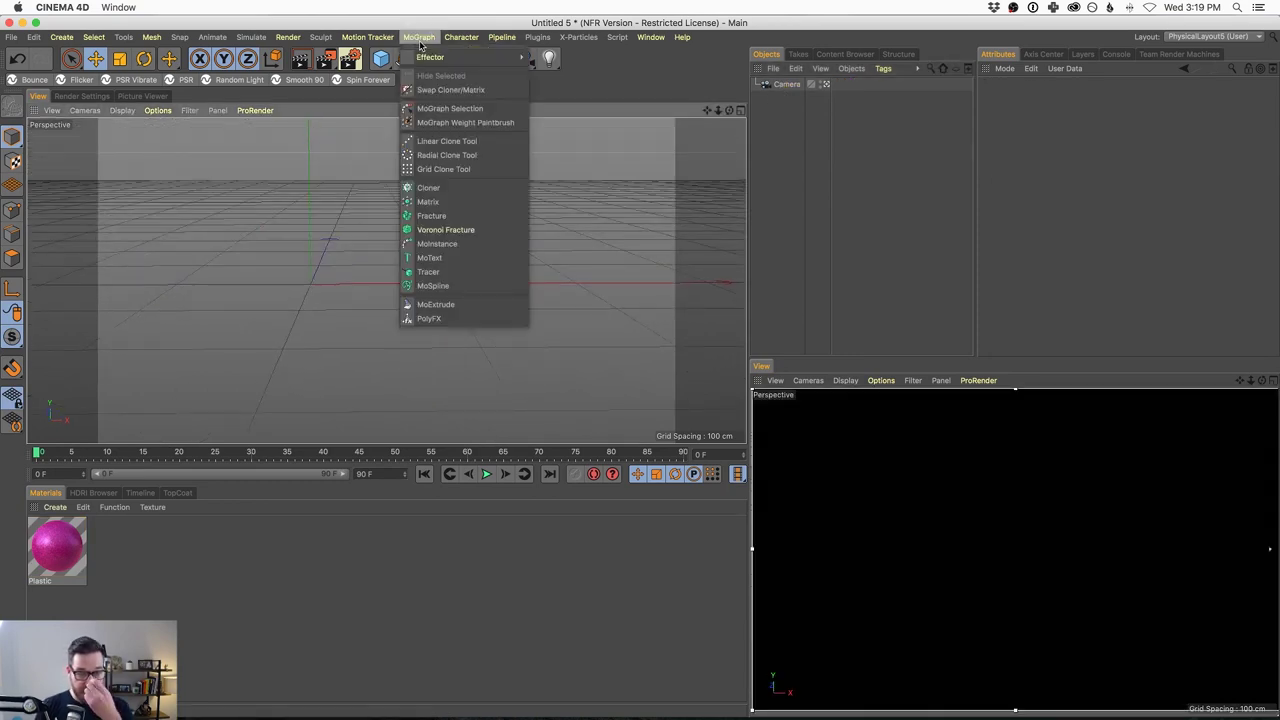
pyautogui.click(453, 261)
pyautogui.scroll(-3, 509, 262)
pyautogui.scroll(-2, 509, 262)
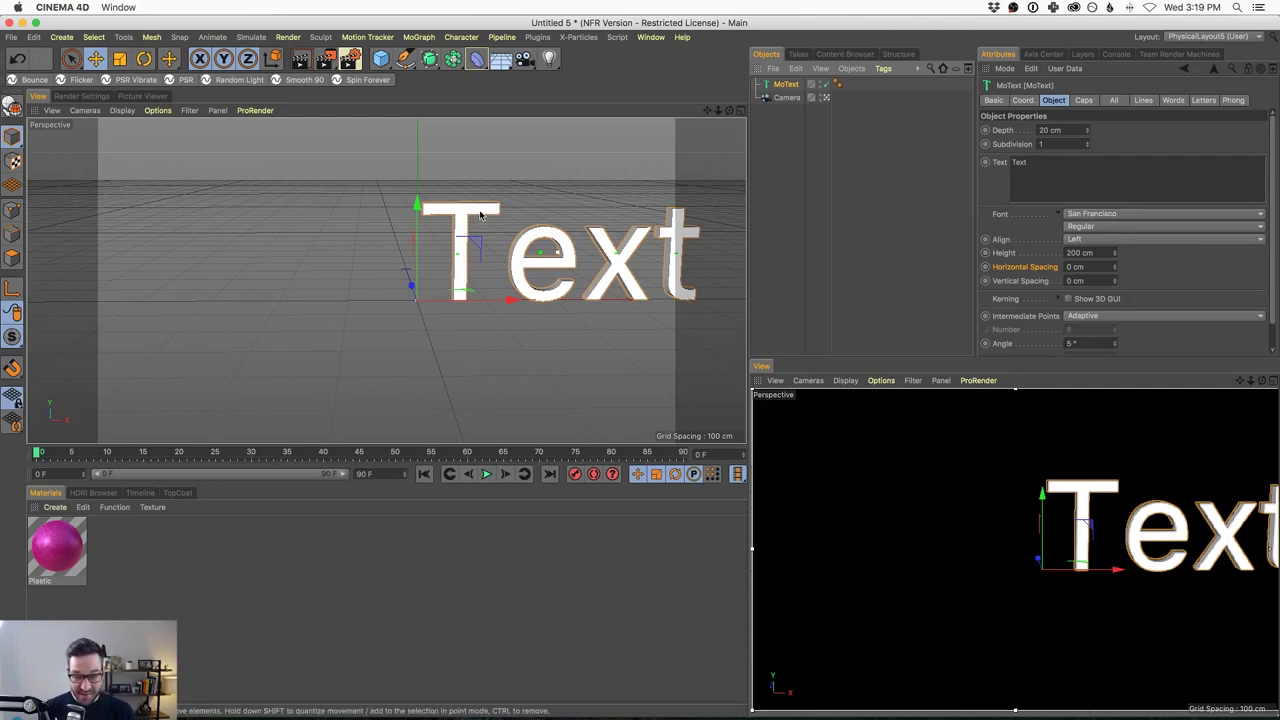
pyautogui.keyDown('alt'); pyautogui.moveTo(553, 273); pyautogui.dragTo(408, 252); pyautogui.keyUp('alt')
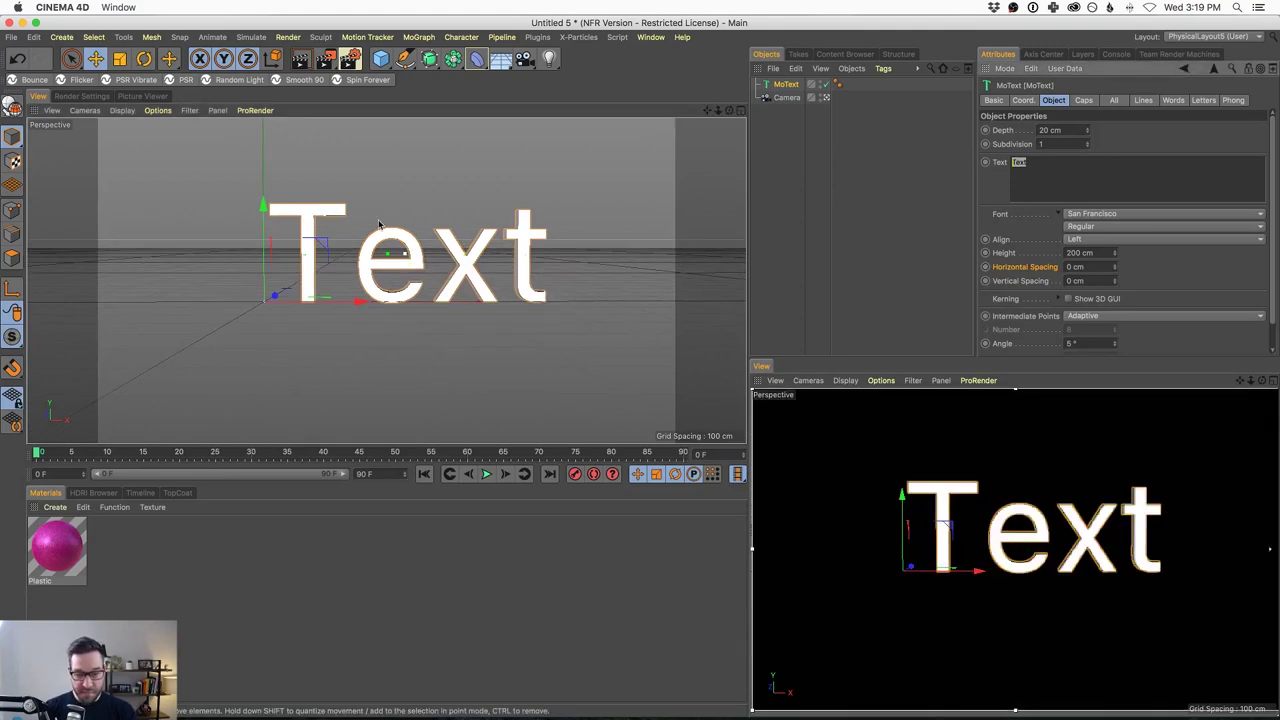
# Set the MoText object's text to CINEMA 4D and frame it in the view
pyautogui.write('1')
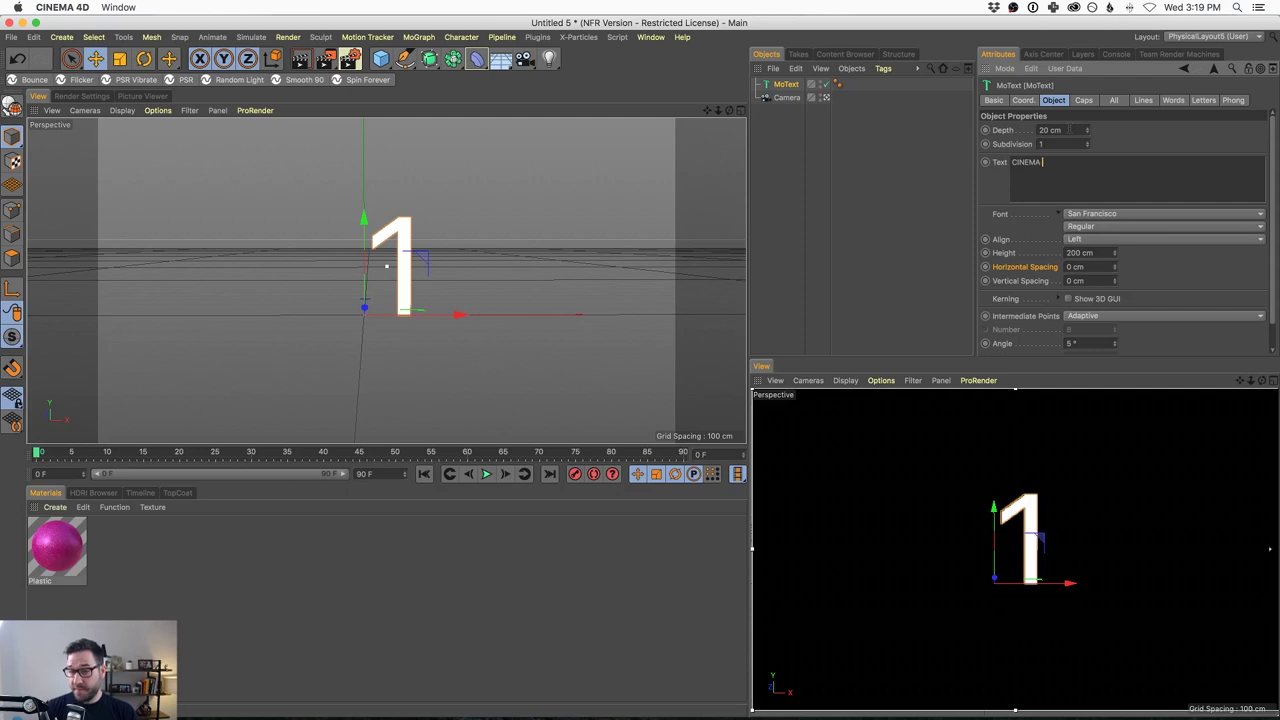
pyautogui.click(791, 163)
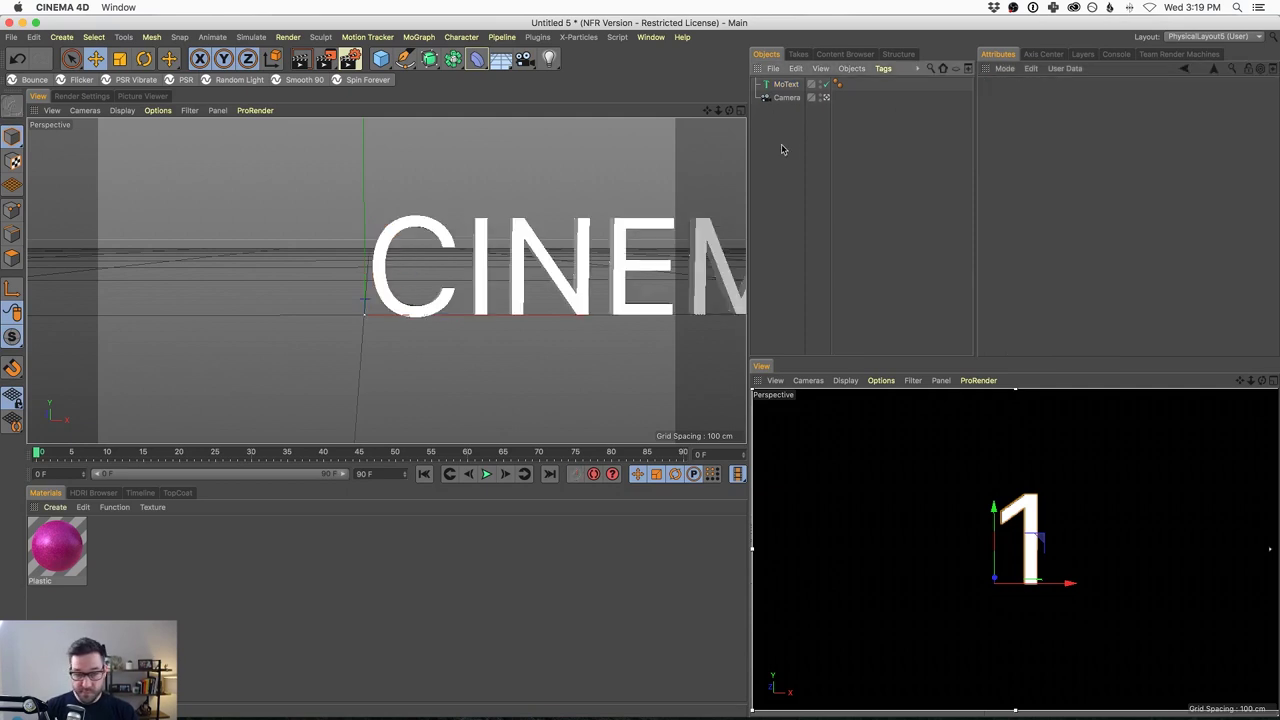
pyautogui.click(785, 84)
pyautogui.press('h')
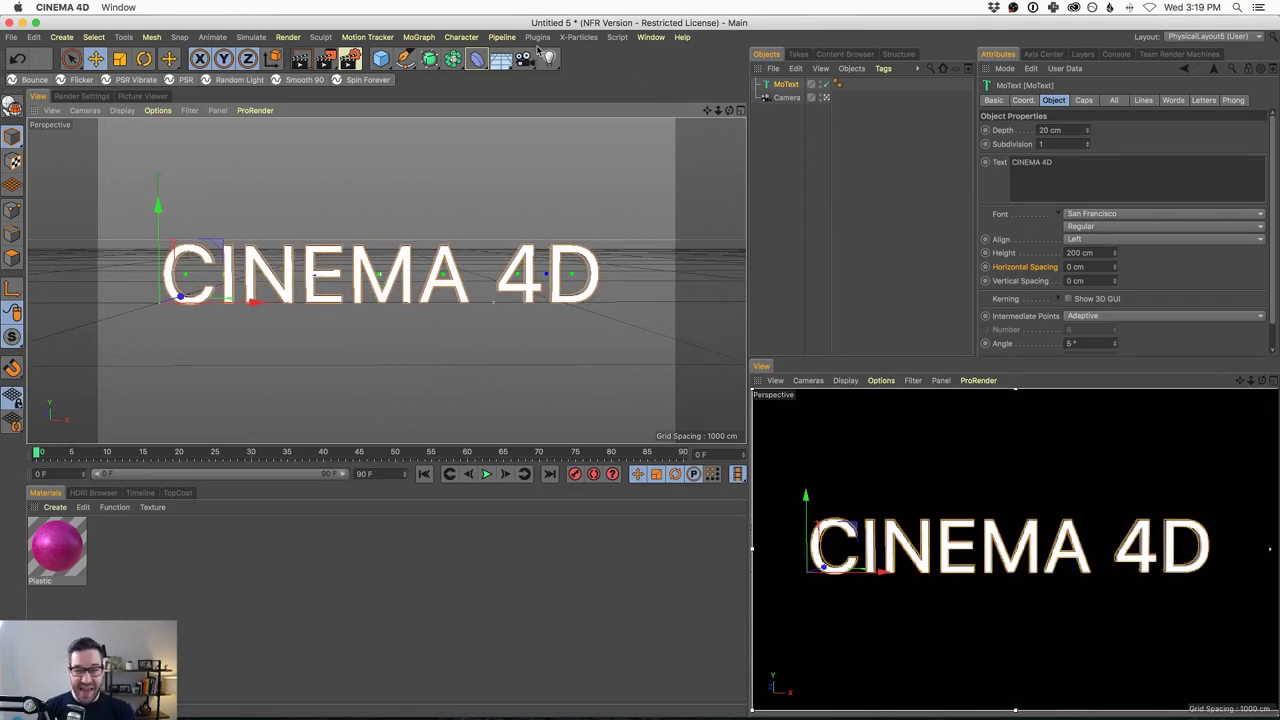
# Add an HDRI Studio Rig and turn off its floor and background
pyautogui.click(537, 37)
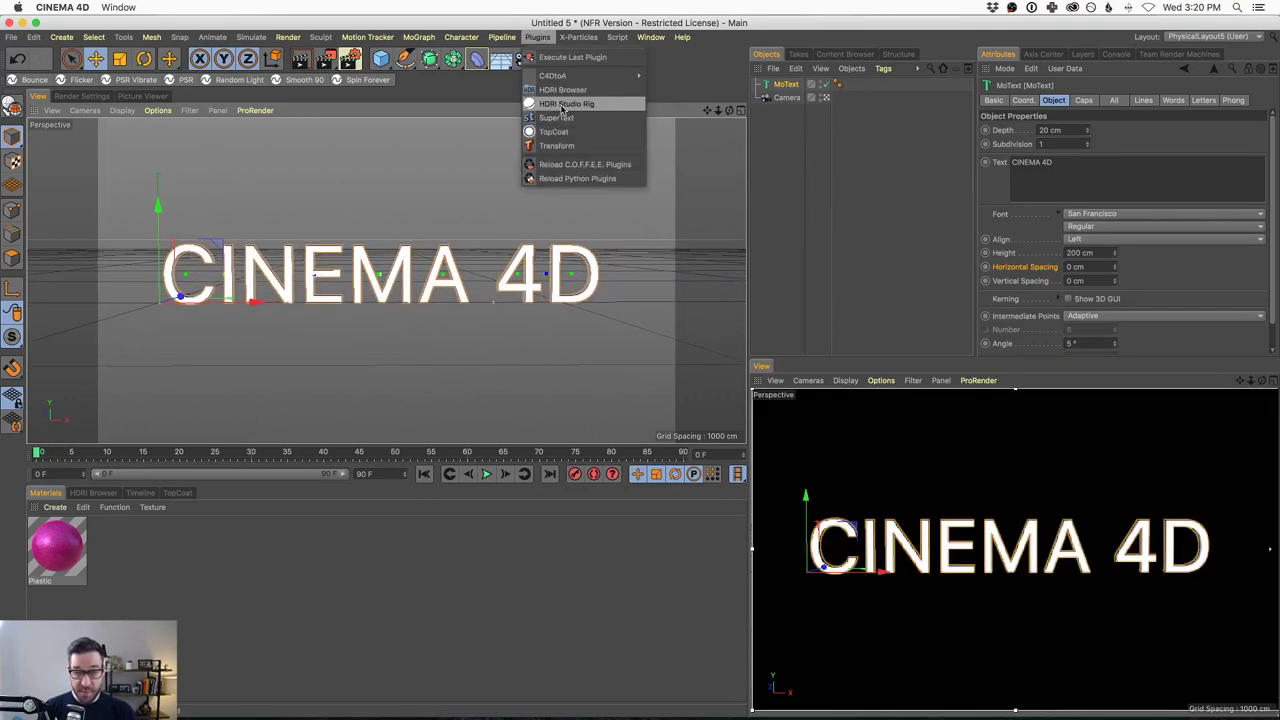
pyautogui.click(566, 103)
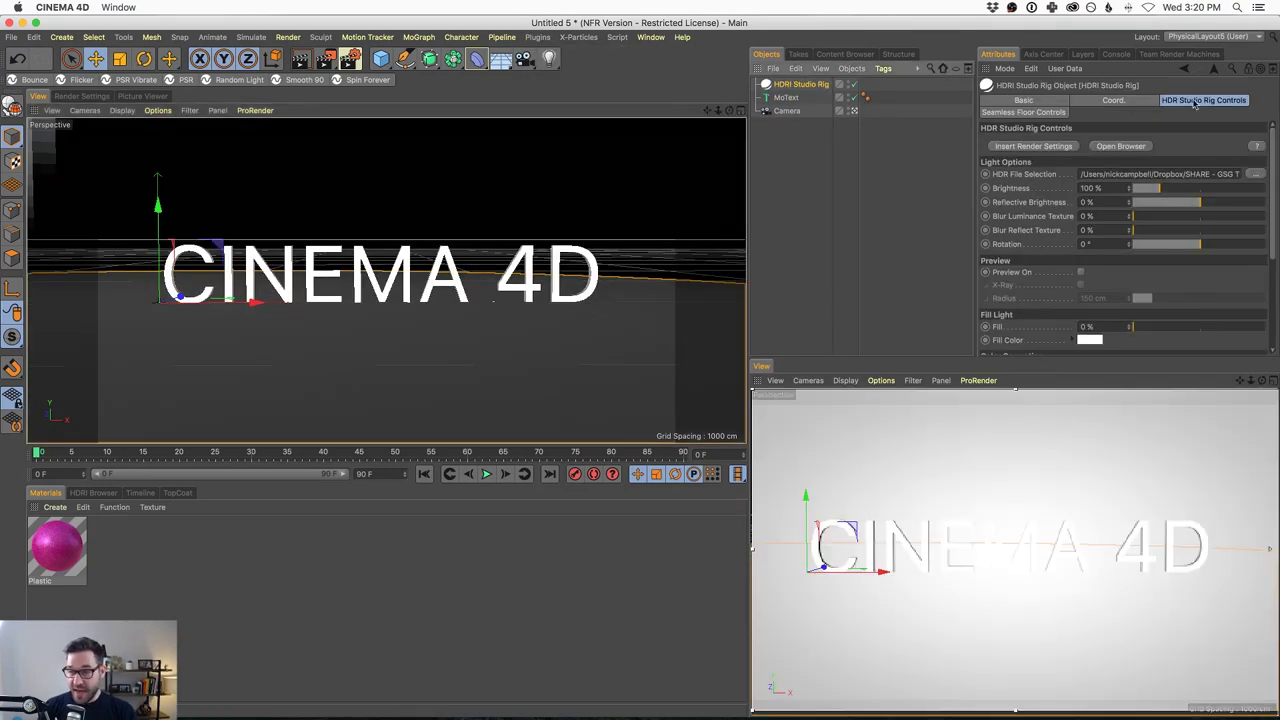
pyautogui.click(1050, 113)
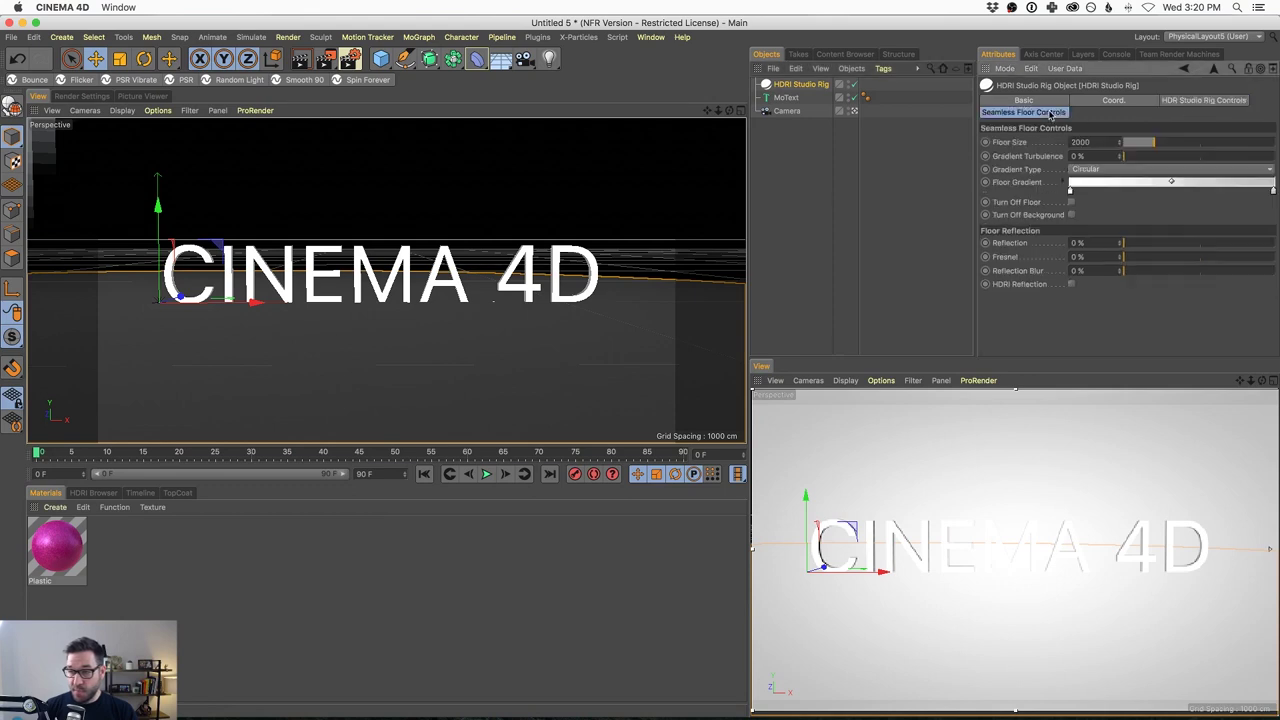
pyautogui.click(1071, 202)
pyautogui.click(1072, 215)
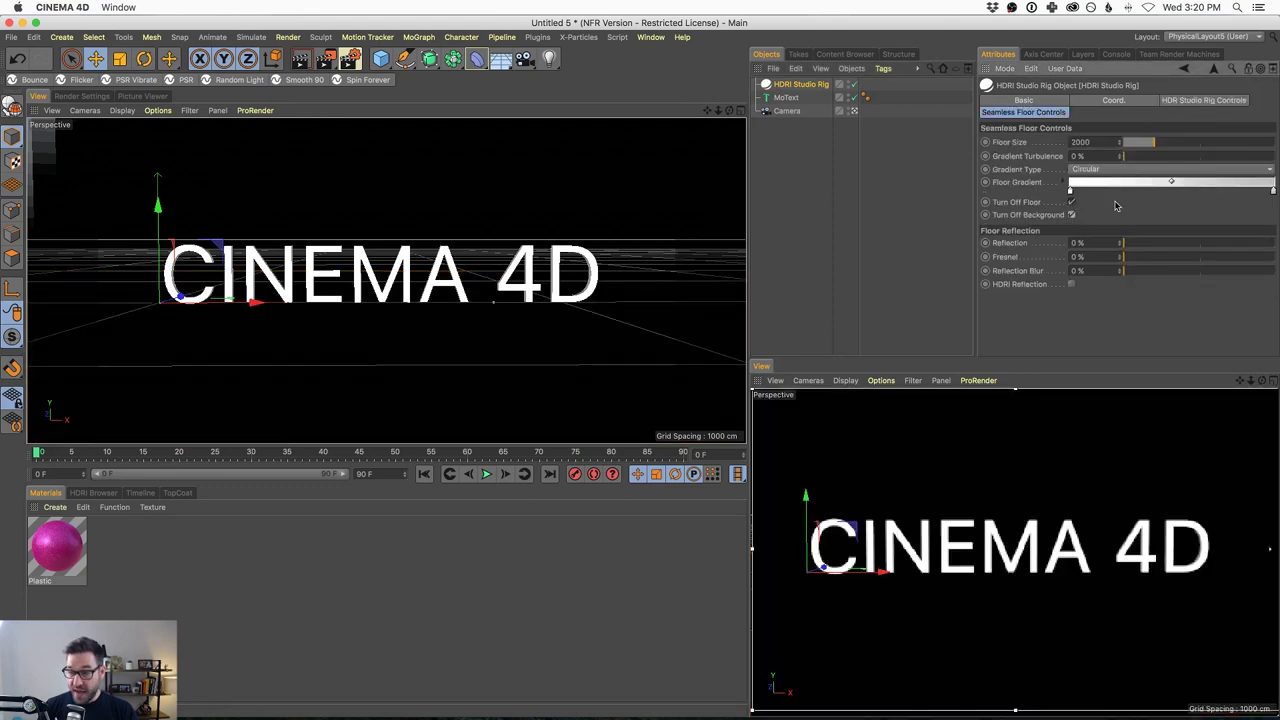
# Set the HDRI Studio Rig's light rotation to -180°
pyautogui.click(1204, 100)
pyautogui.moveTo(1194, 245); pyautogui.dragTo(1102, 264)
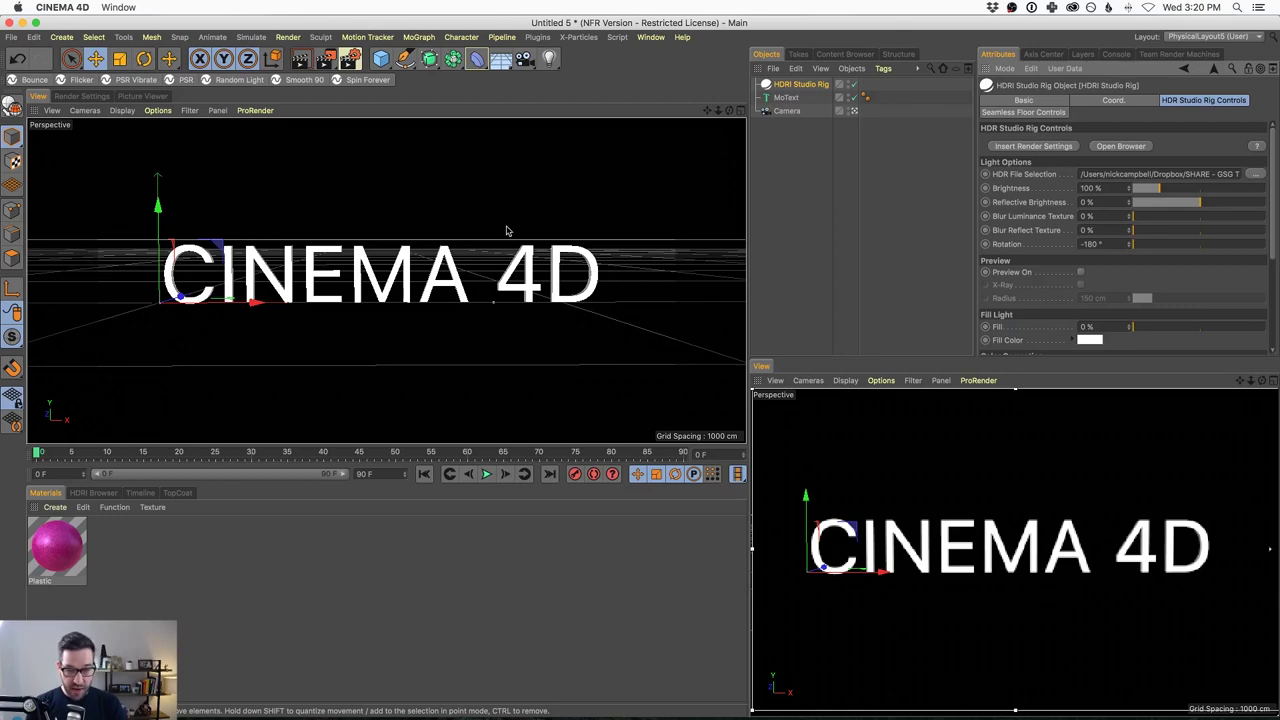
# Change the MoText object's font to Sentinel in the Black weight
pyautogui.click(786, 97)
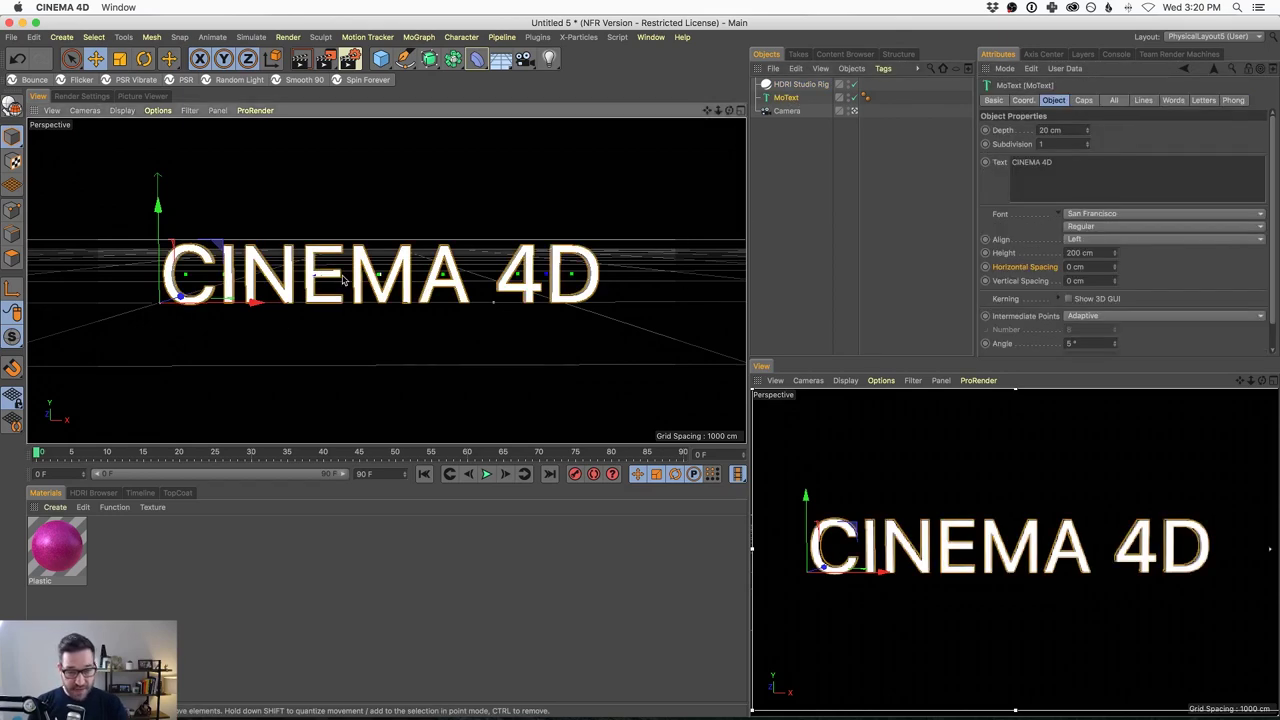
pyautogui.scroll(10, 523, 213)
pyautogui.keyDown('alt'); pyautogui.moveTo(523, 213); pyautogui.dragTo(446, 263); pyautogui.keyUp('alt')
pyautogui.scroll(-6, 446, 263)
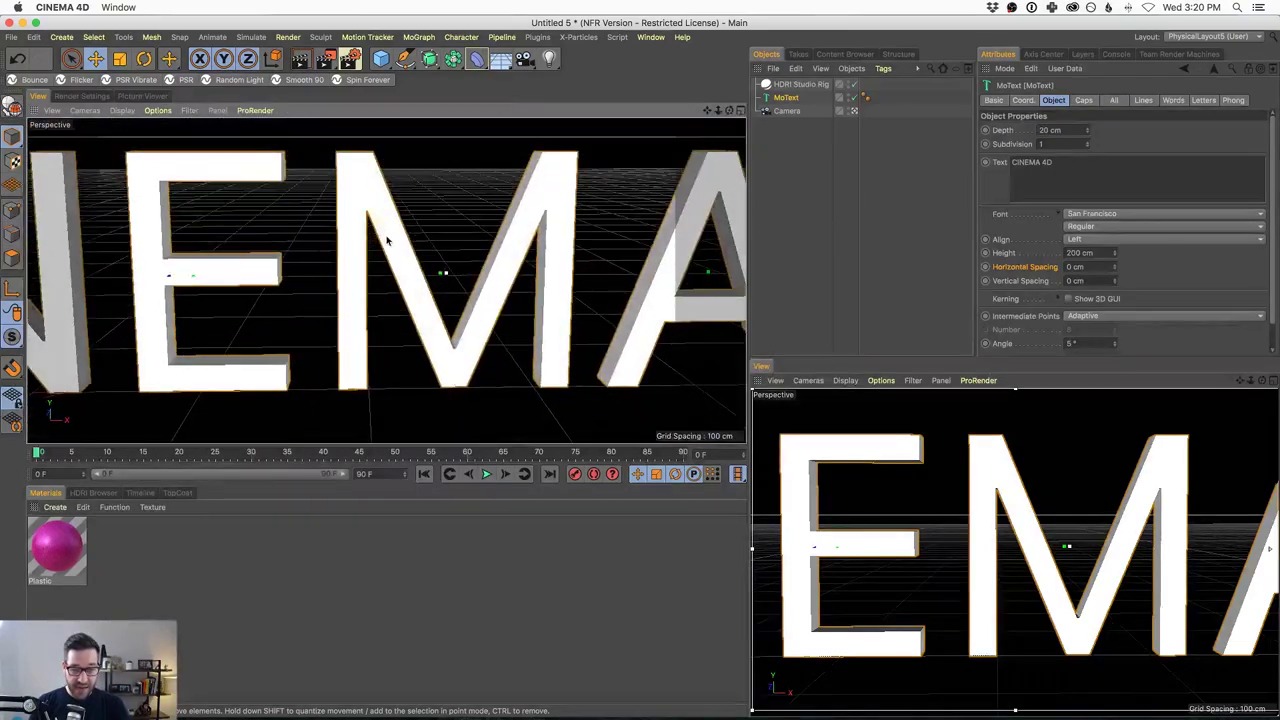
pyautogui.scroll(-2, 379, 313)
pyautogui.moveTo(379, 313)
pyautogui.keyDown('alt'); pyautogui.mouseDown()
pyautogui.moveTo(433, 290)
pyautogui.moveTo(455, 224)
pyautogui.mouseUp(); pyautogui.keyUp('alt')
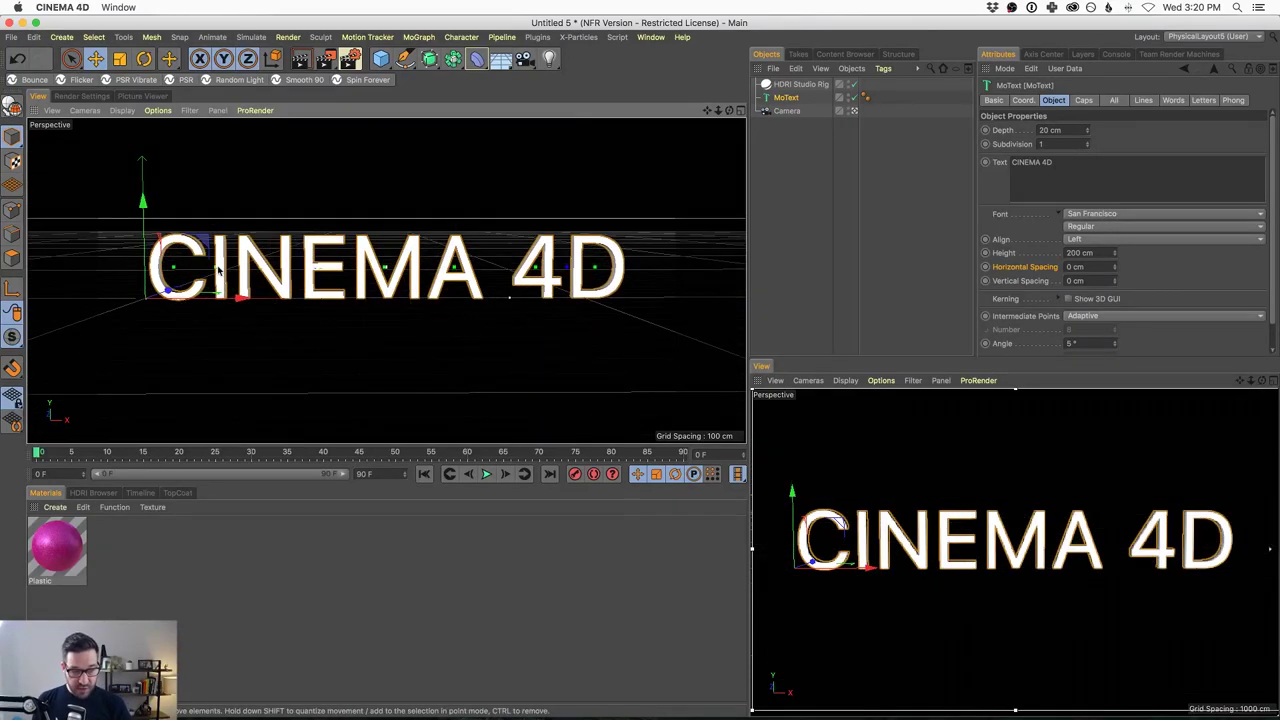
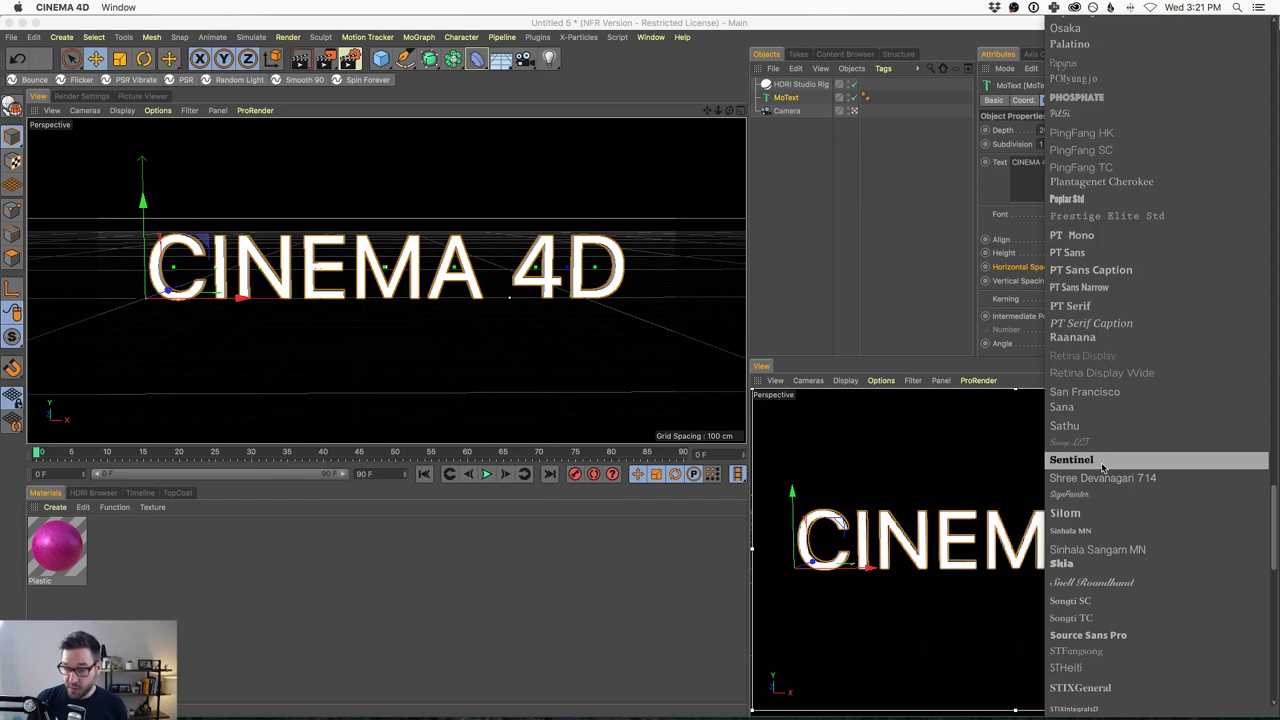
pyautogui.click(1103, 468)
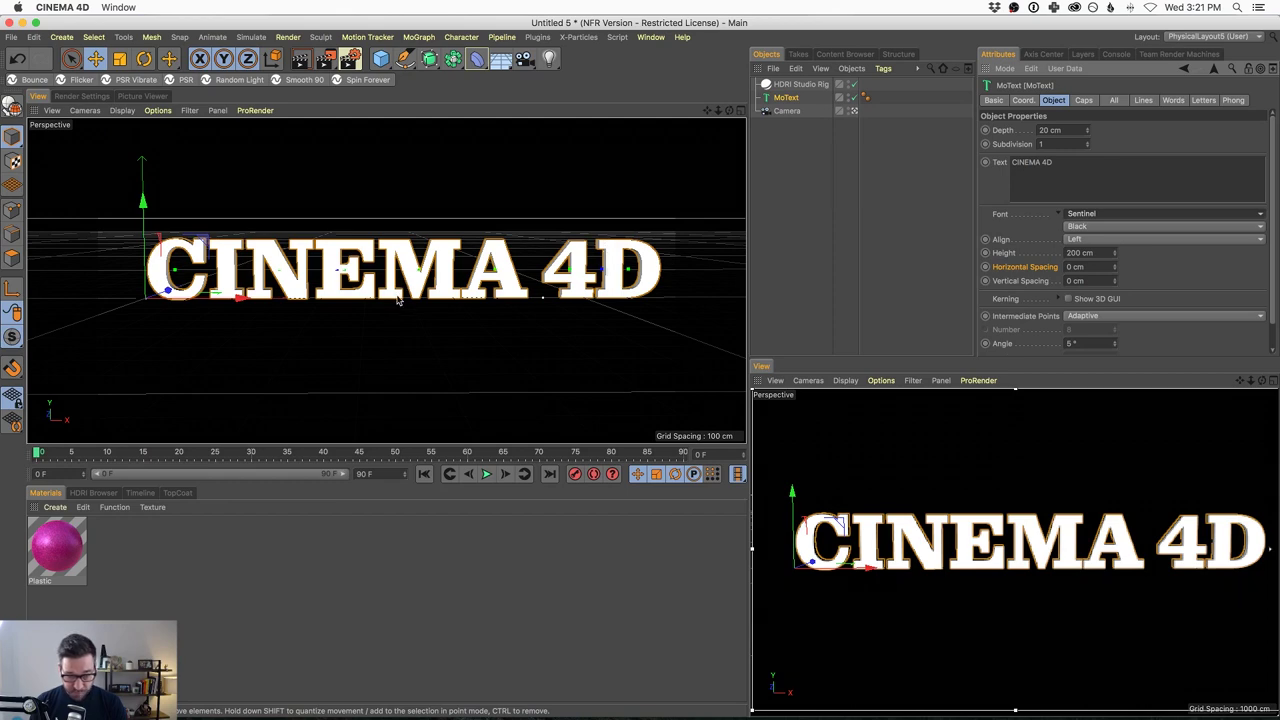
pyautogui.scroll(2, 382, 265)
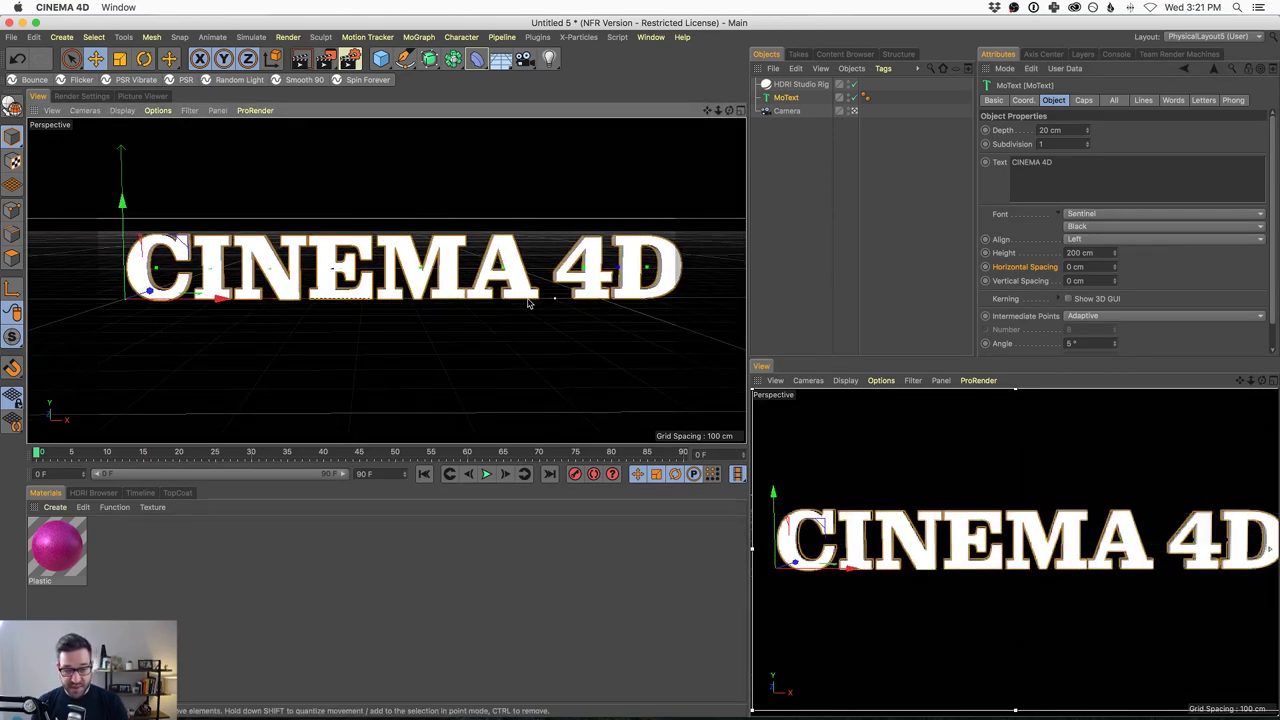
pyautogui.moveTo(530, 304); pyautogui.dragTo(494, 278, button='middle')
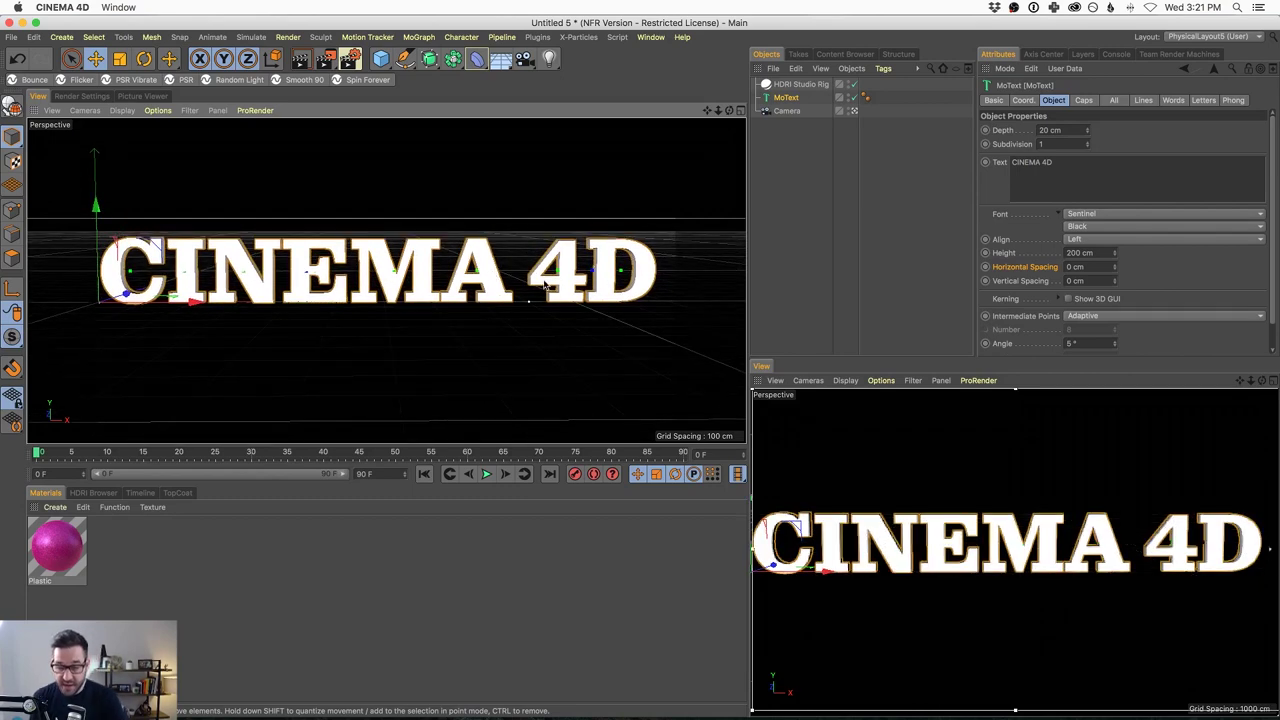
pyautogui.scroll(-3, 380, 262)
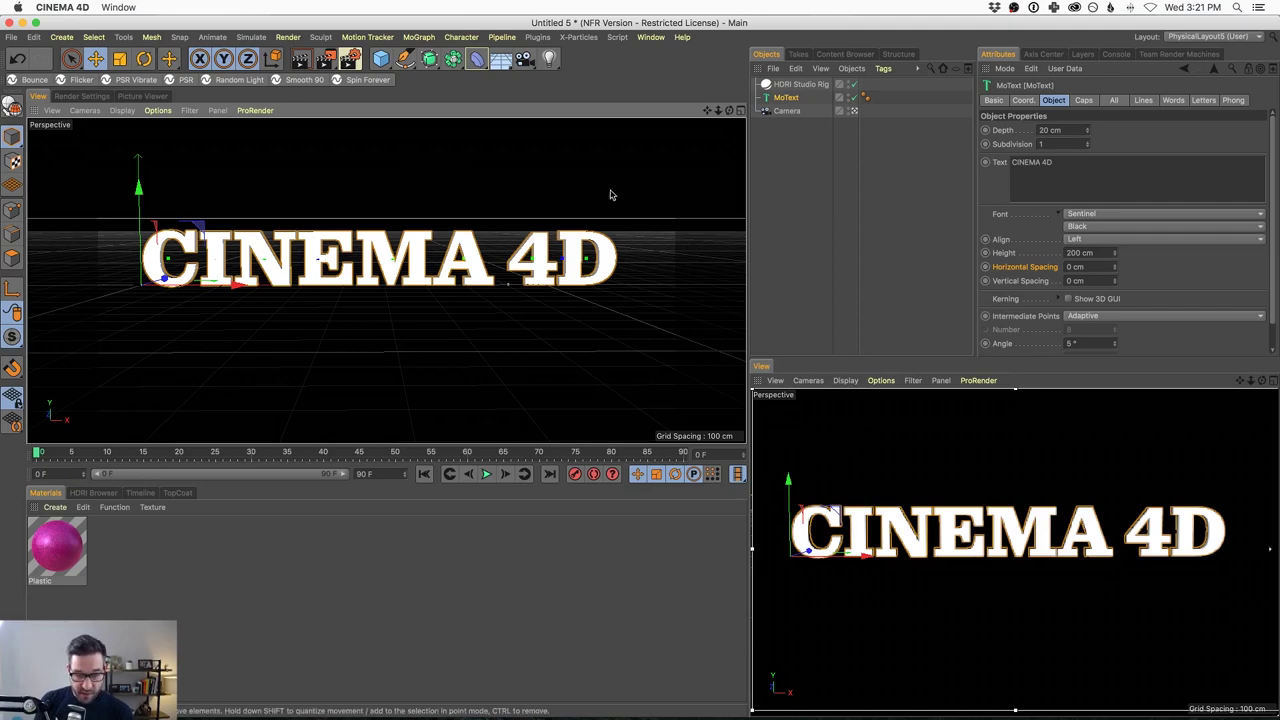
pyautogui.click(500, 212)
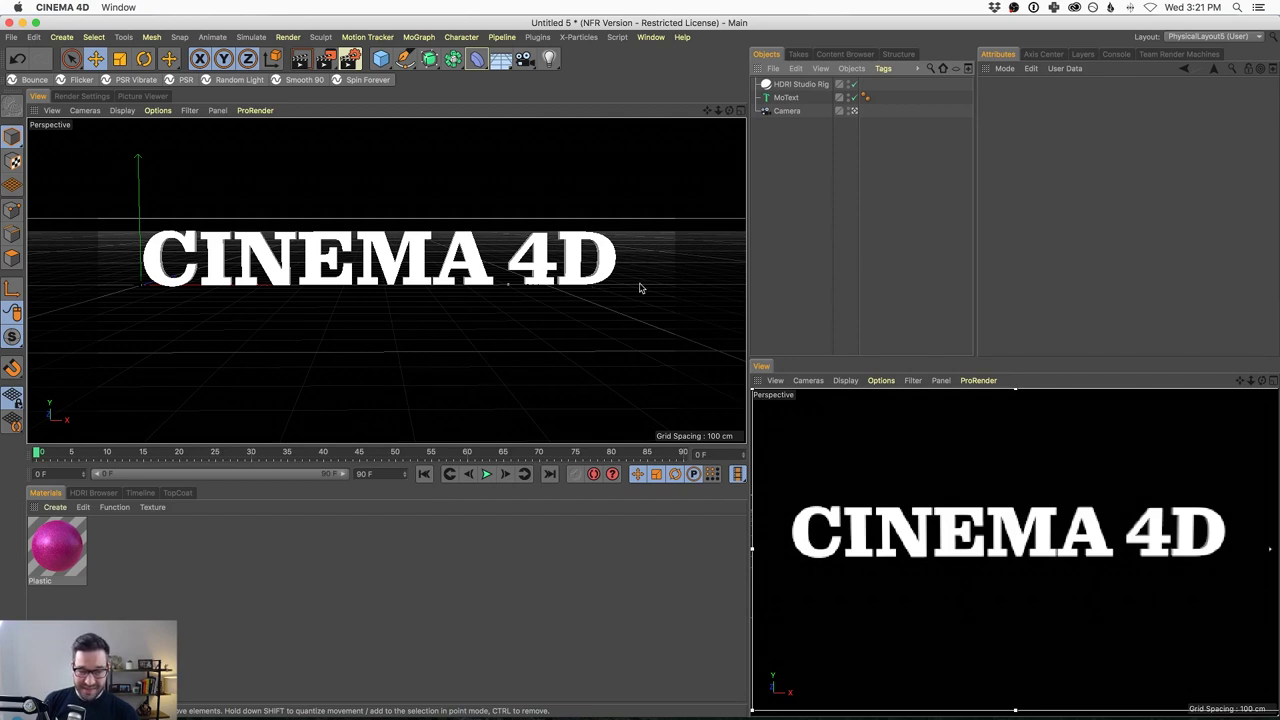
# Replace the MoText object's text with COMING SOON and frame it in the view
pyautogui.click(786, 98)
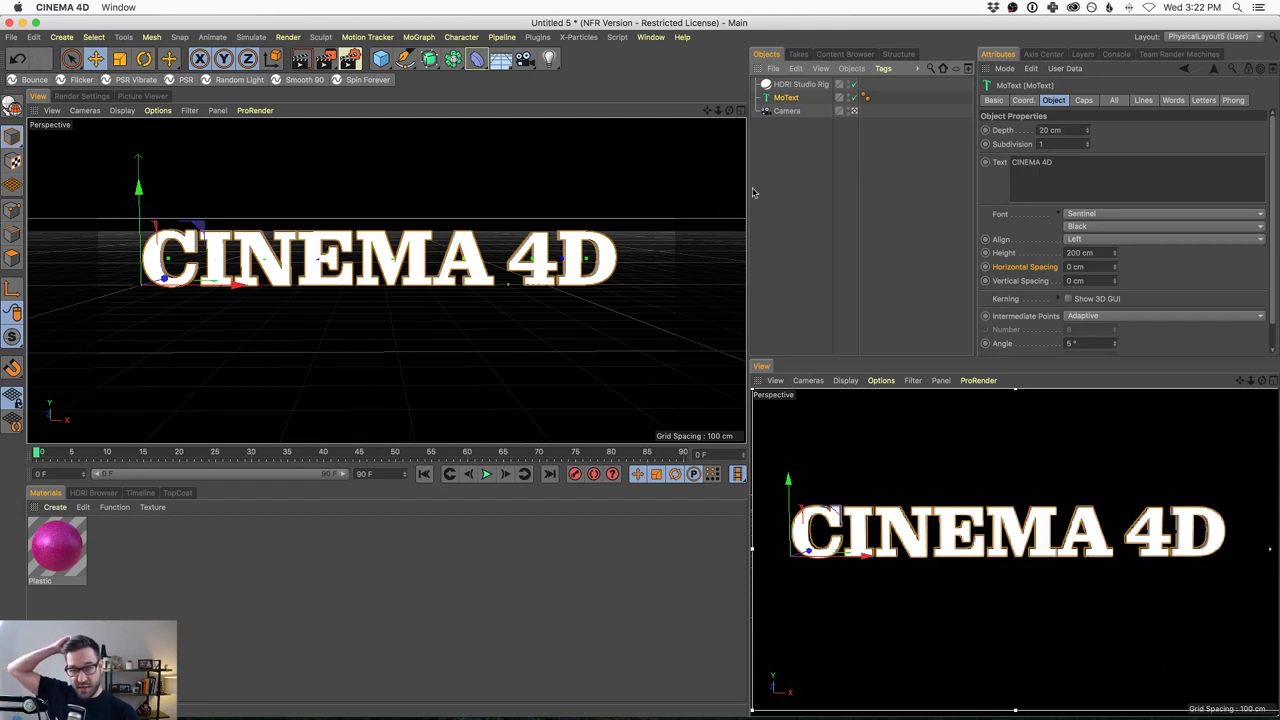
pyautogui.moveTo(1062, 172); pyautogui.dragTo(982, 143)
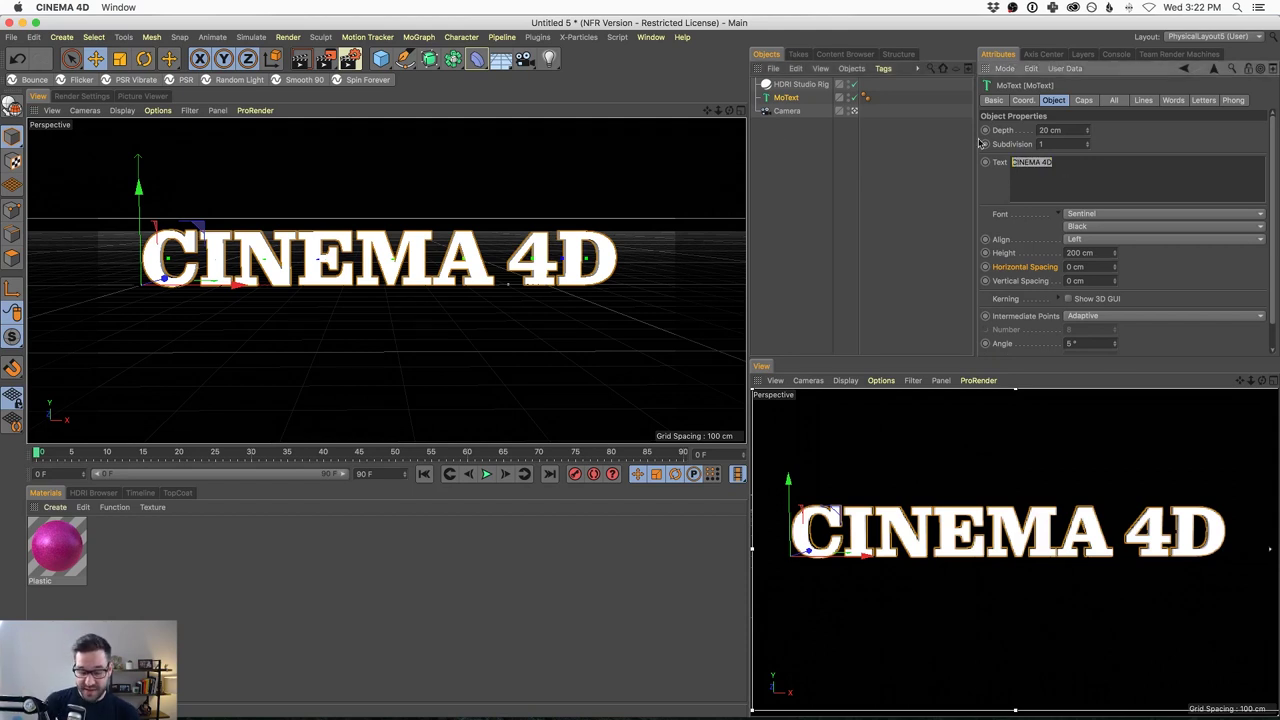
pyautogui.write('COMING SOON')
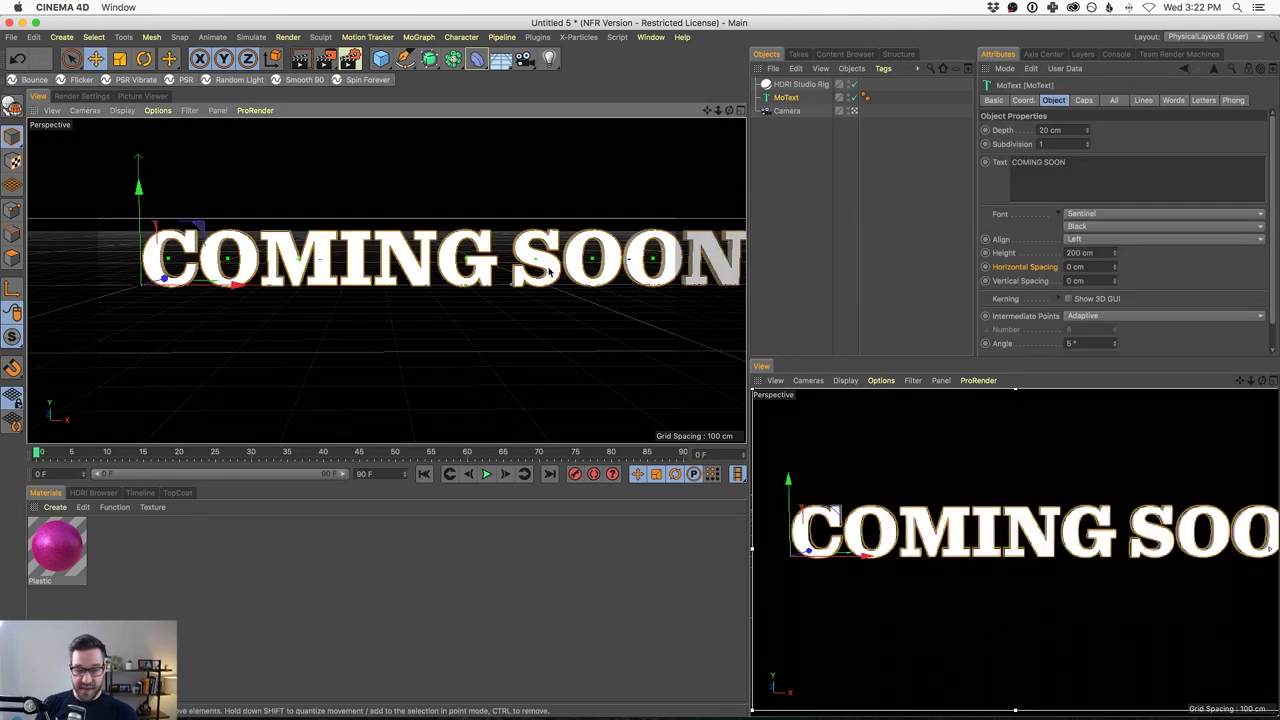
pyautogui.write('h')
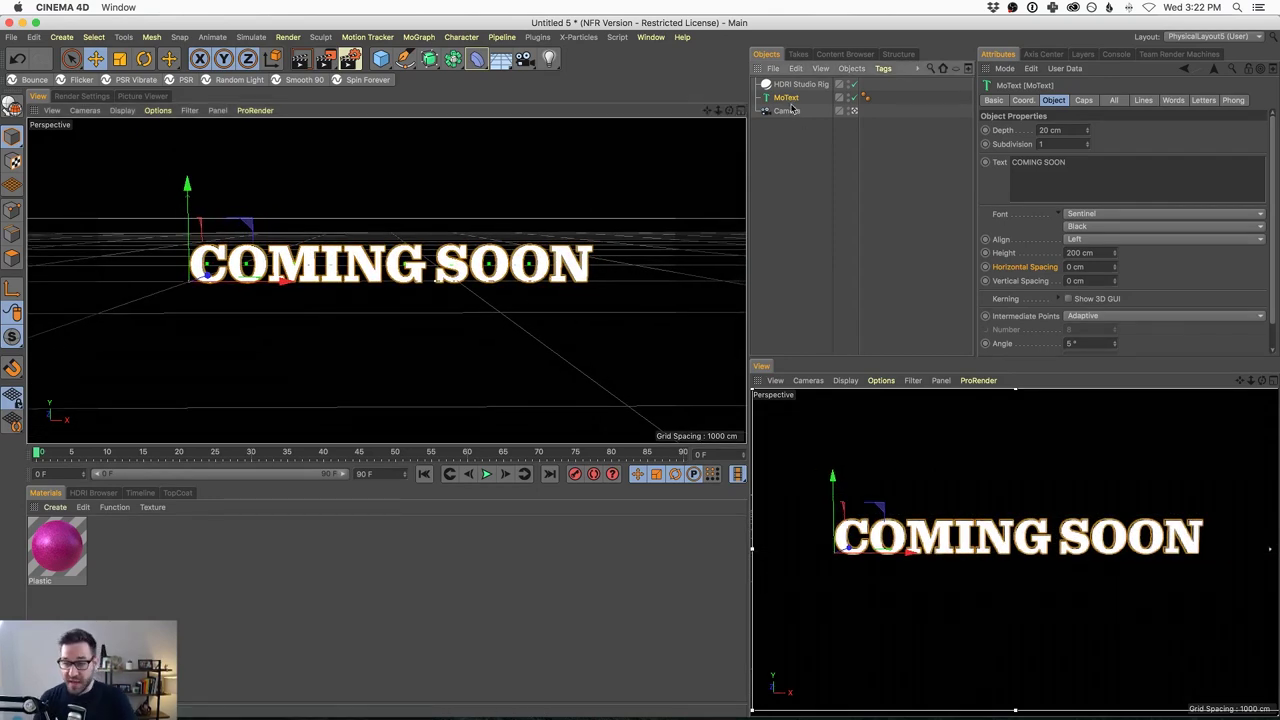
# Set the MoText object's alignment to Middle, reframe it in the view and deselect it
pyautogui.click(1093, 240)
pyautogui.click(1095, 266)
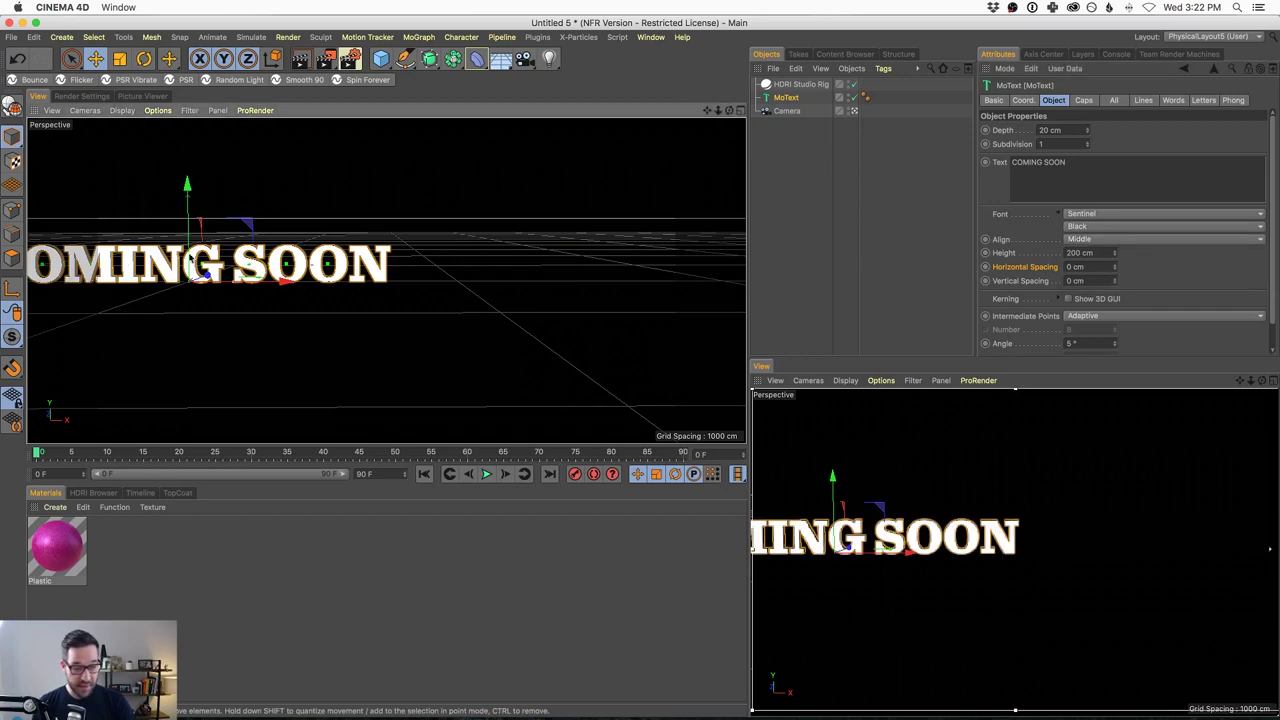
pyautogui.press('h')
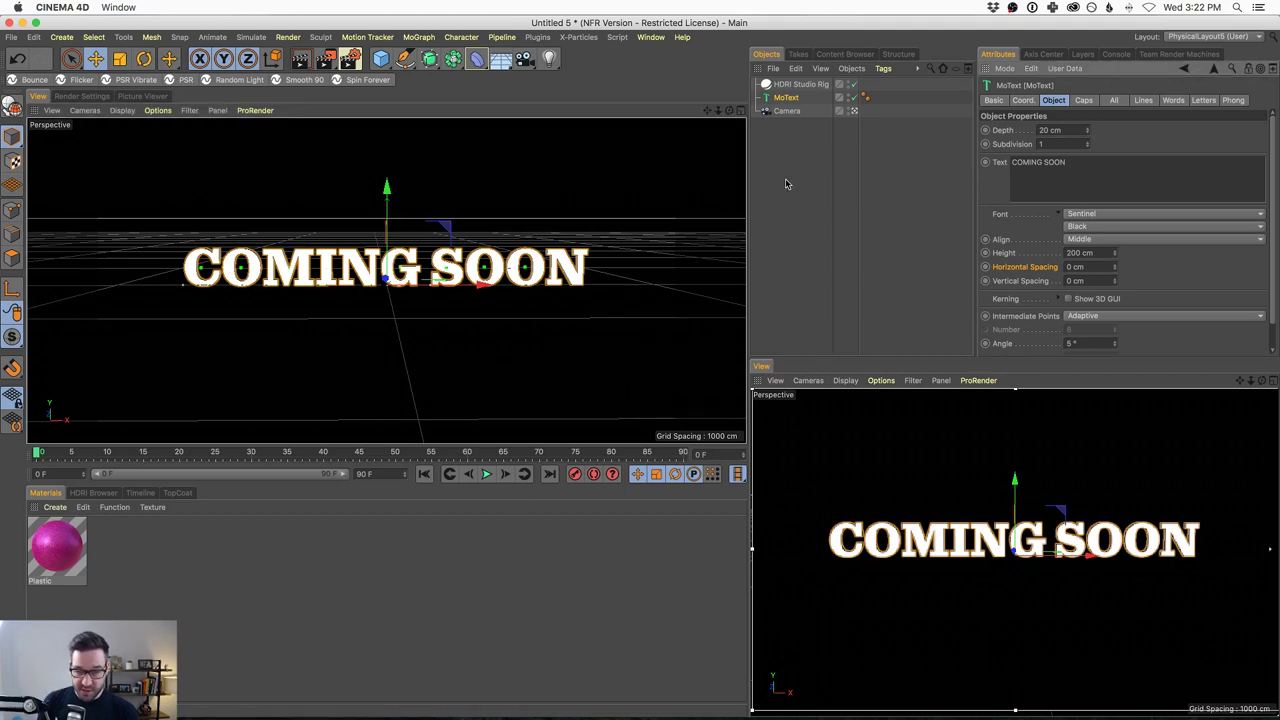
pyautogui.click(803, 142)
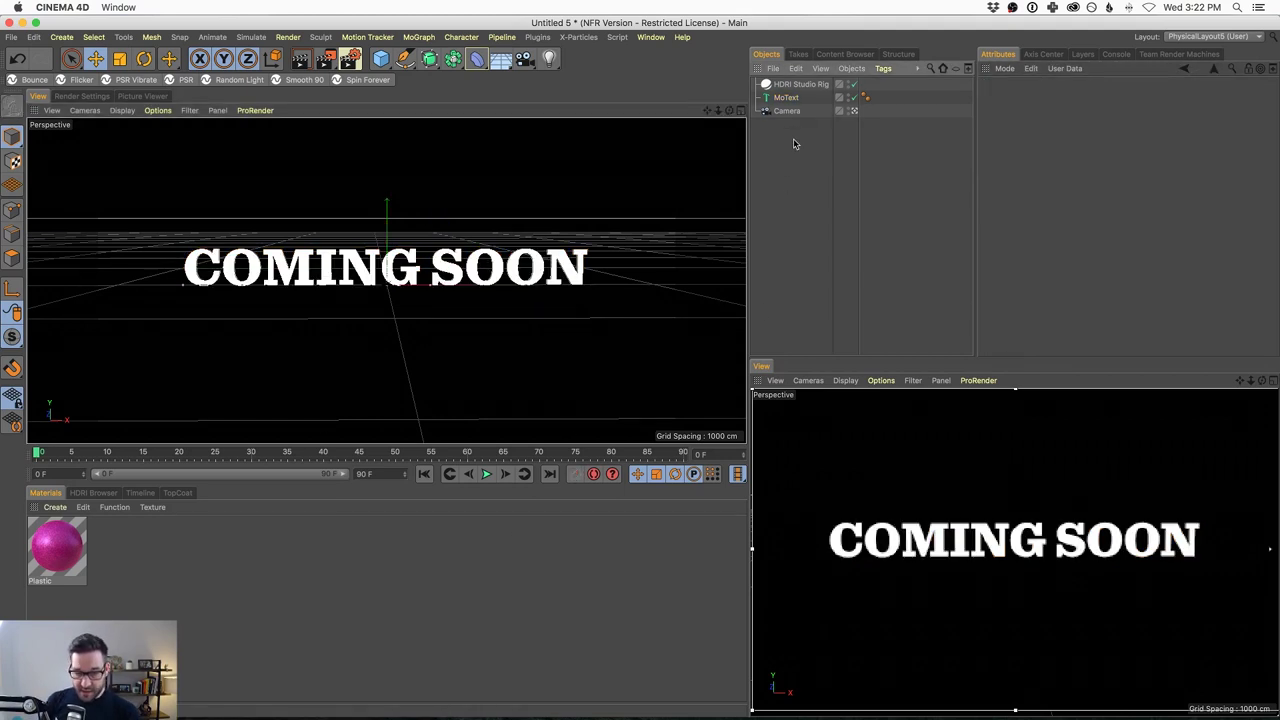
# Change the MoText object's font to Whitney Index Black, then fit the wider text in the view and deselect it
pyautogui.click(790, 98)
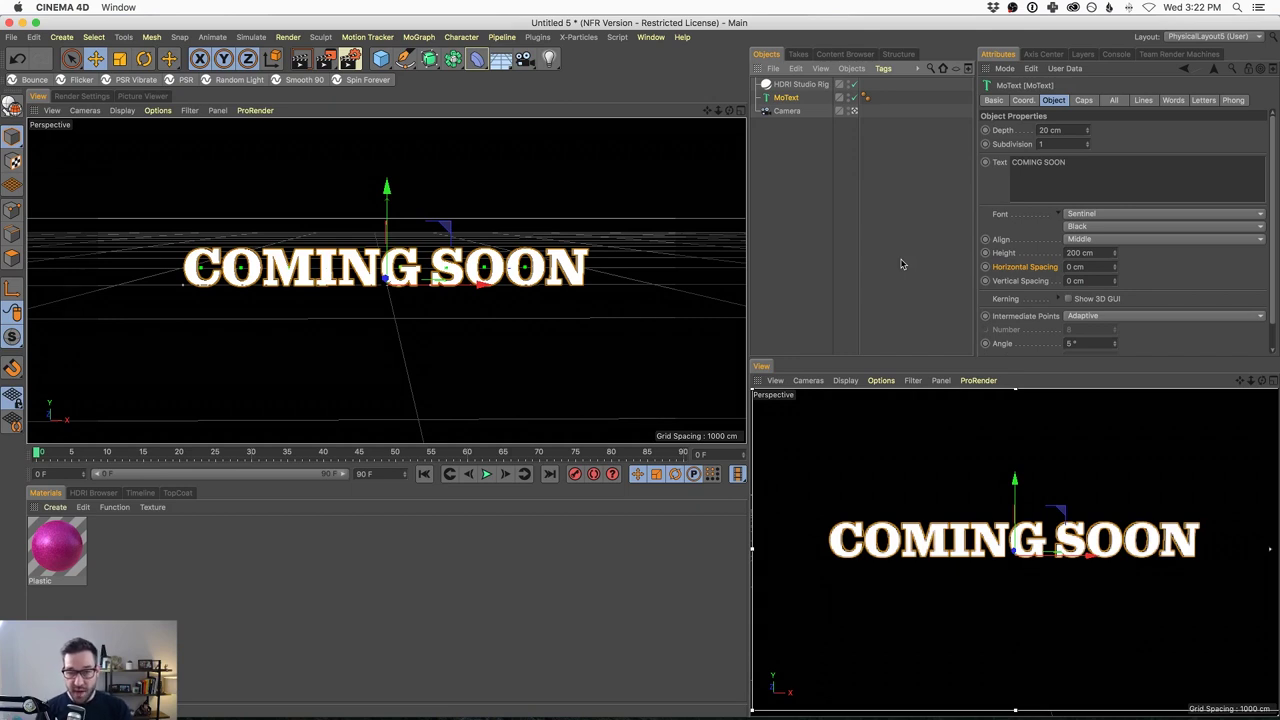
pyautogui.click(1100, 214)
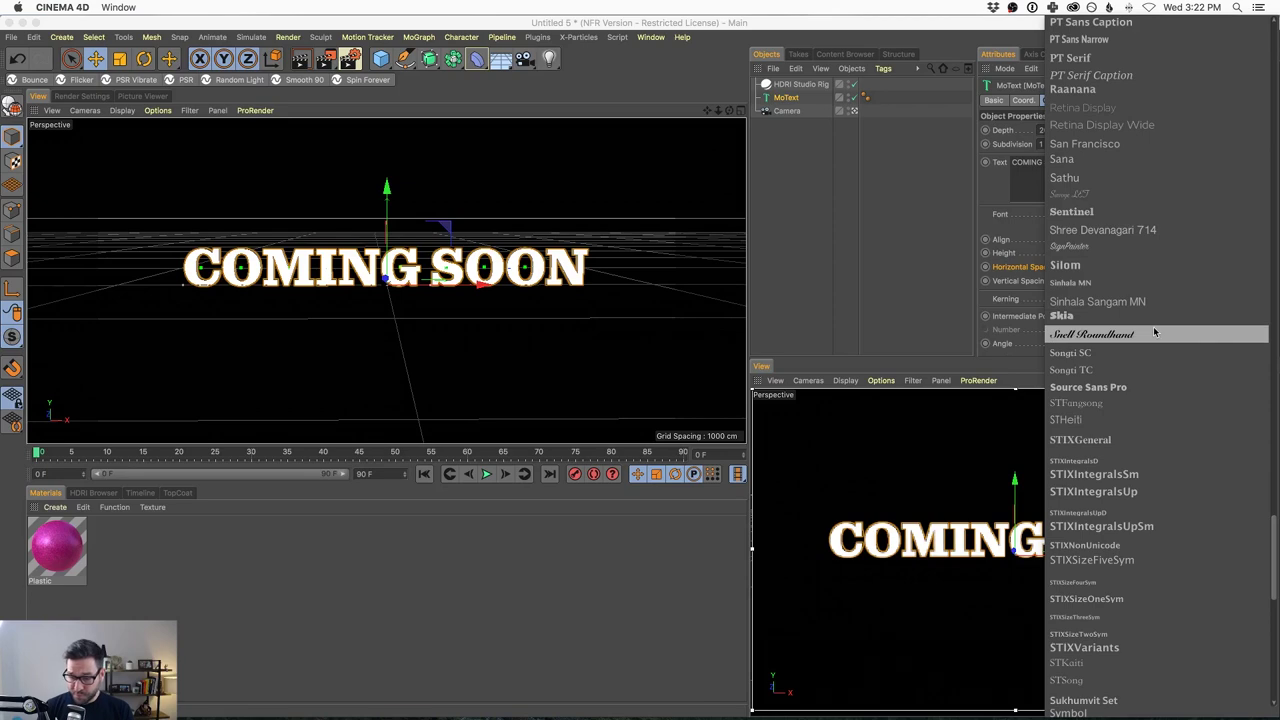
pyautogui.scroll(-10, 1130, 600)
pyautogui.scroll(-5, 1130, 592)
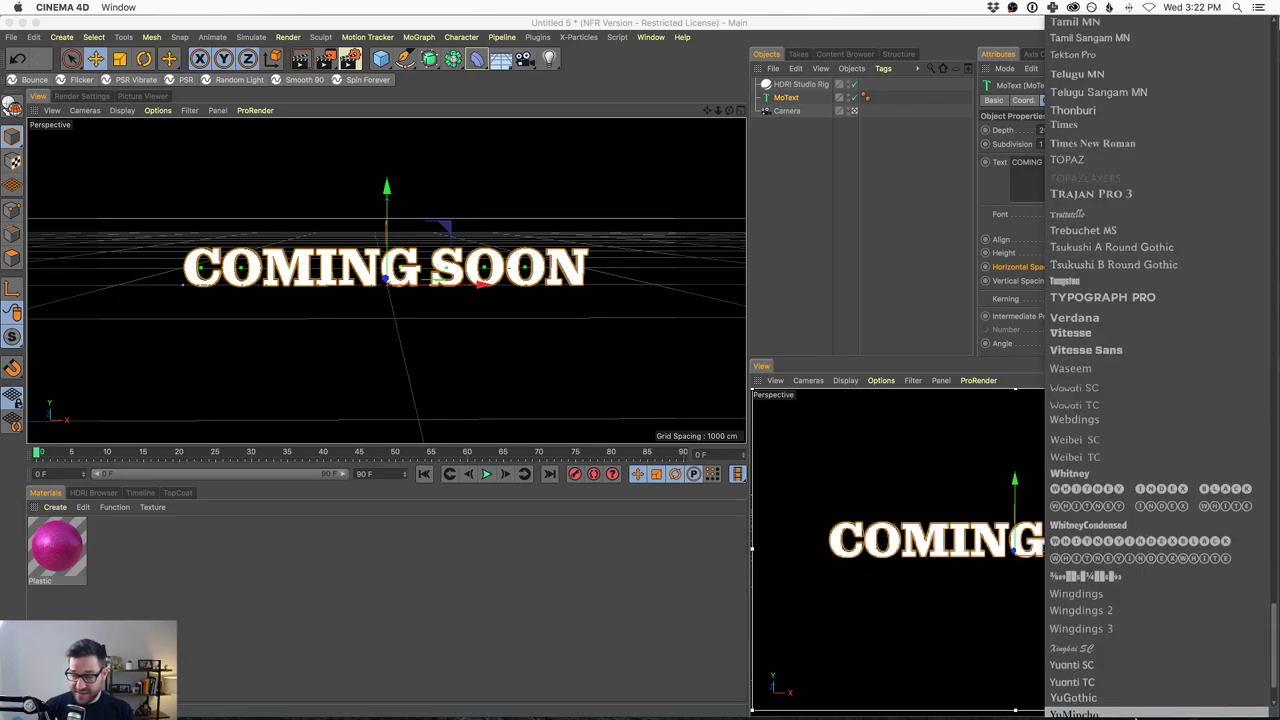
pyautogui.click(1127, 398)
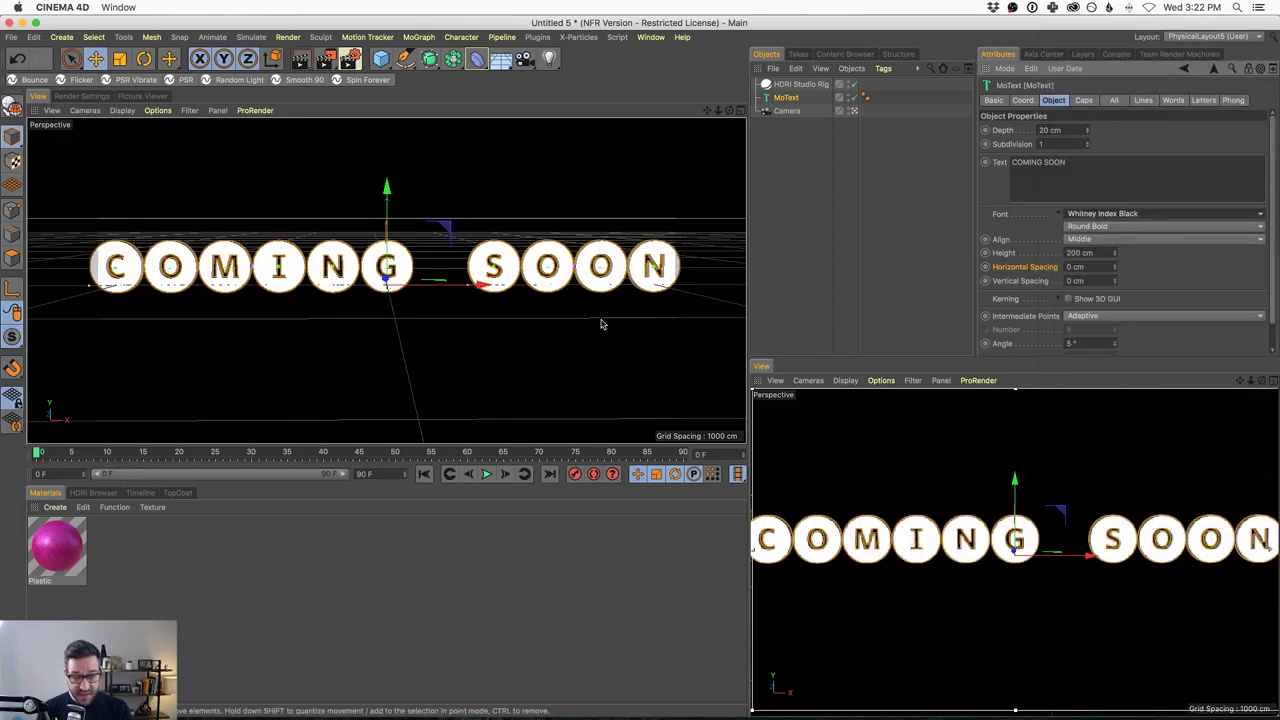
pyautogui.keyDown('alt'); pyautogui.moveTo(409, 306); pyautogui.dragTo(403, 314); pyautogui.keyUp('alt')
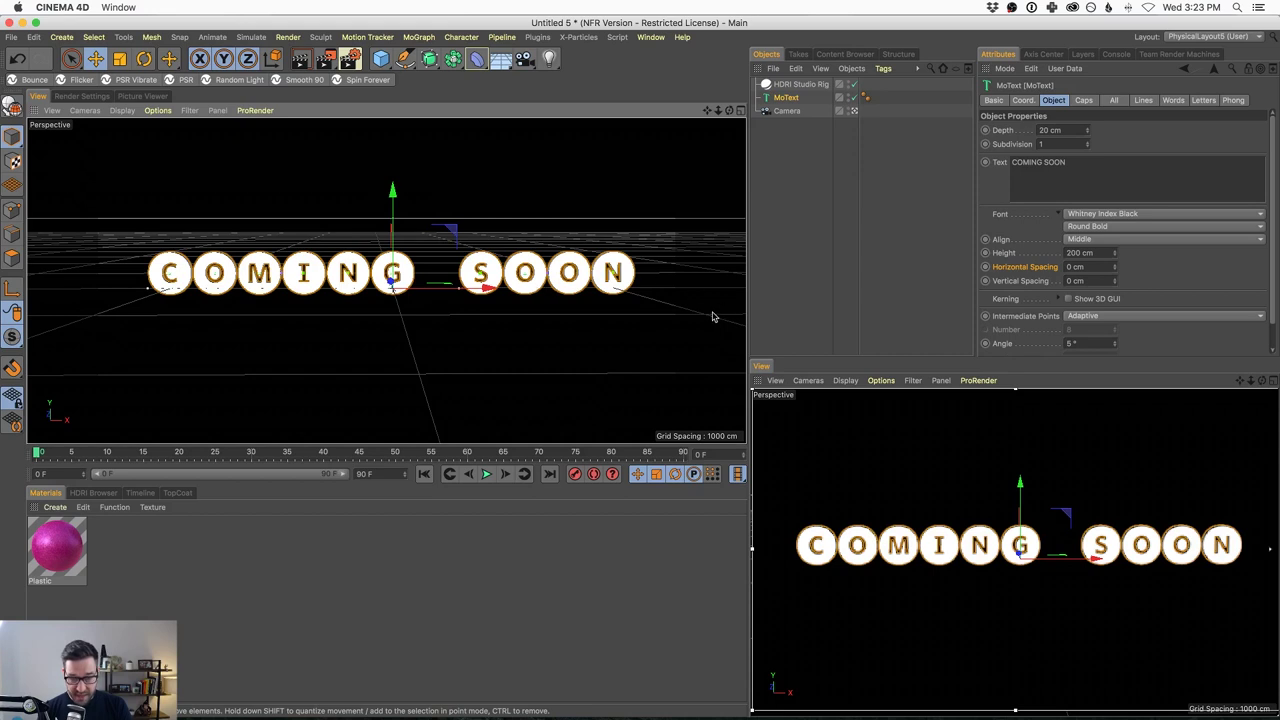
pyautogui.click(810, 150)
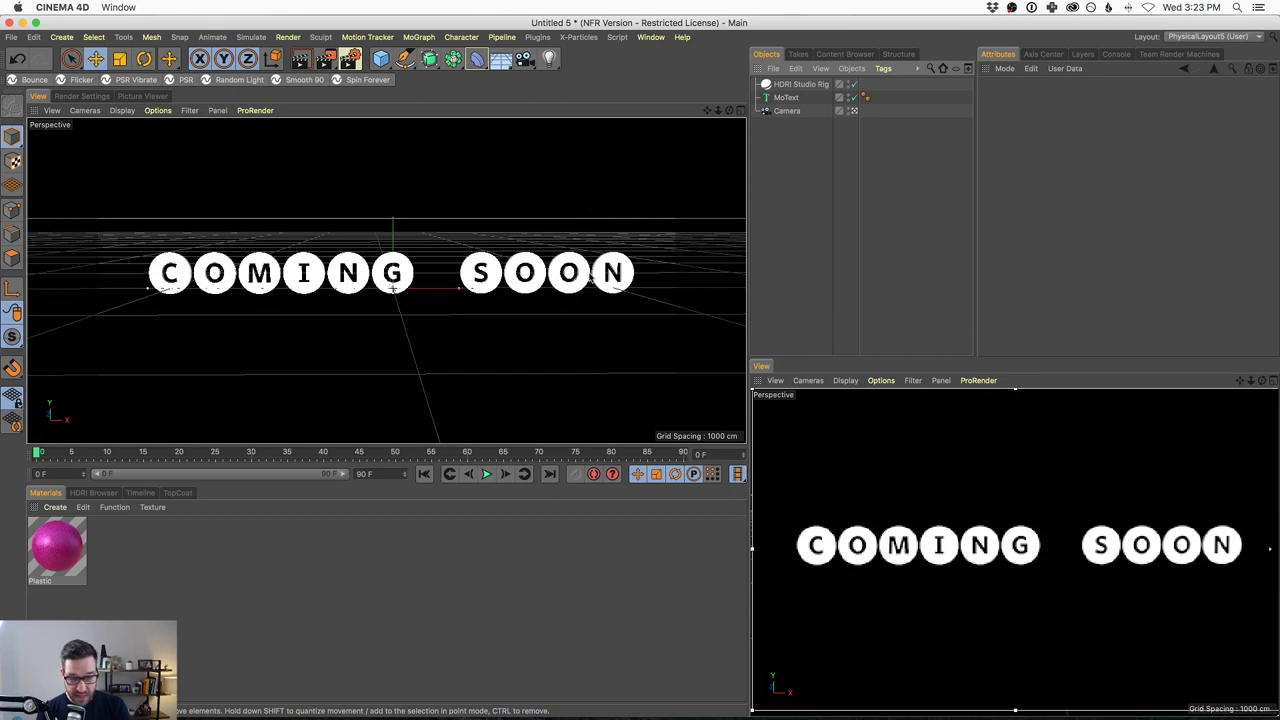
# Change the MoText object's font to TYPOGRAPH PRO in ExtraBold, reframe the text and deselect it
pyautogui.click(786, 97)
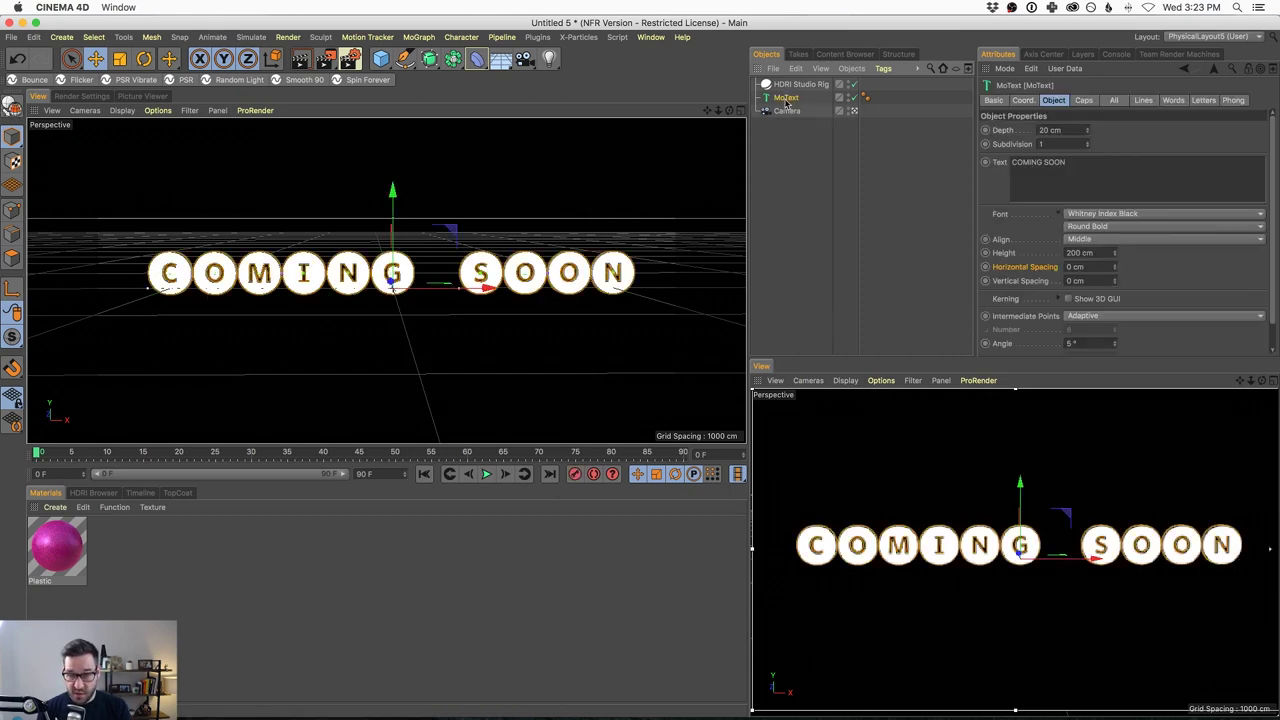
pyautogui.click(1123, 218)
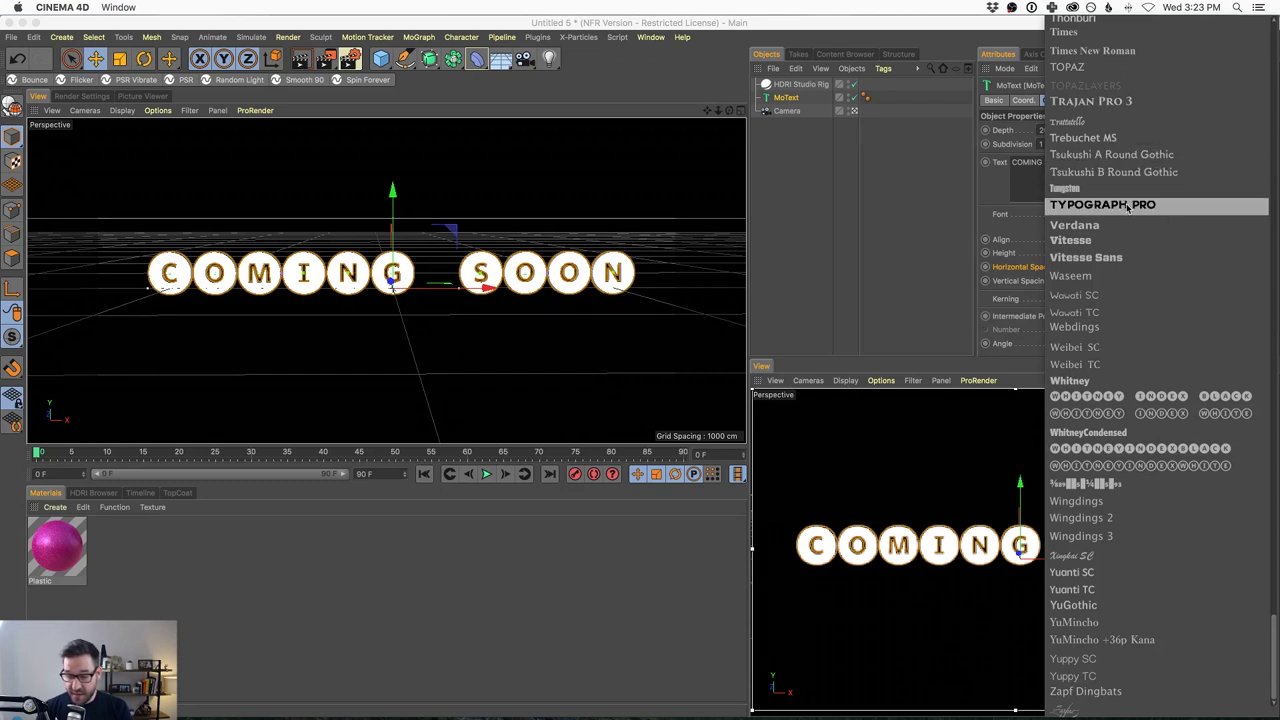
pyautogui.click(1128, 206)
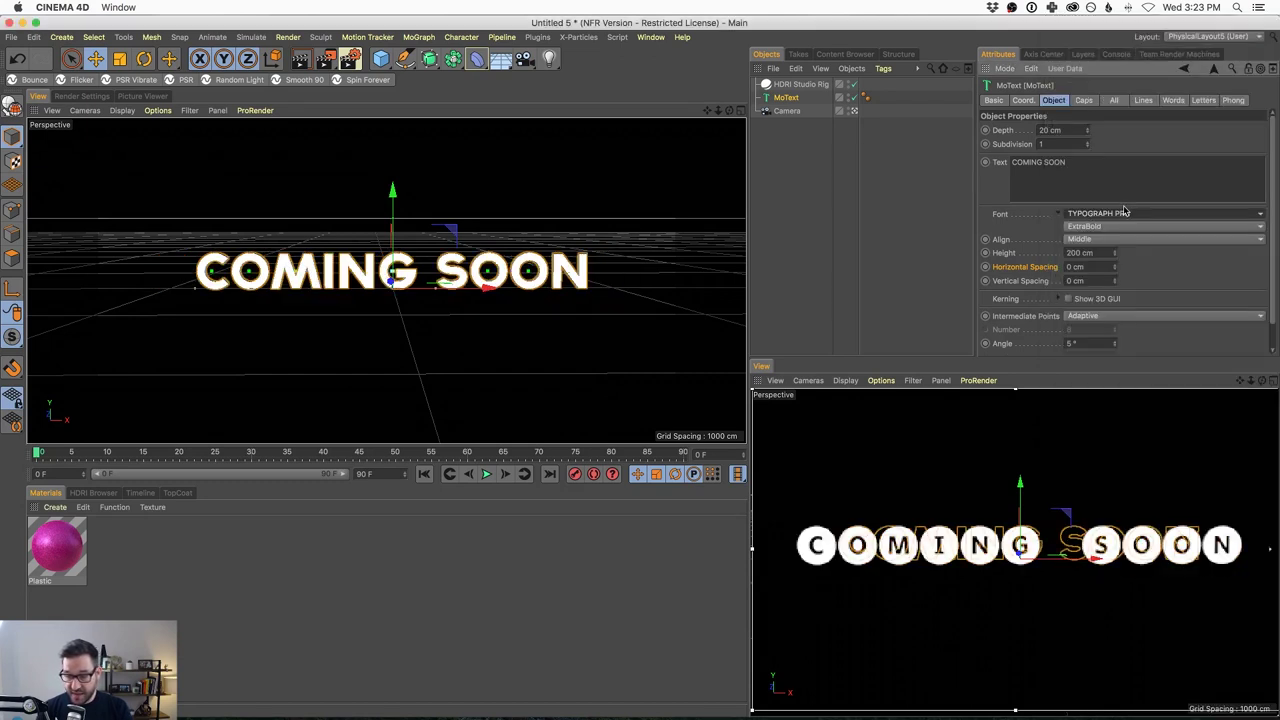
pyautogui.click(787, 100)
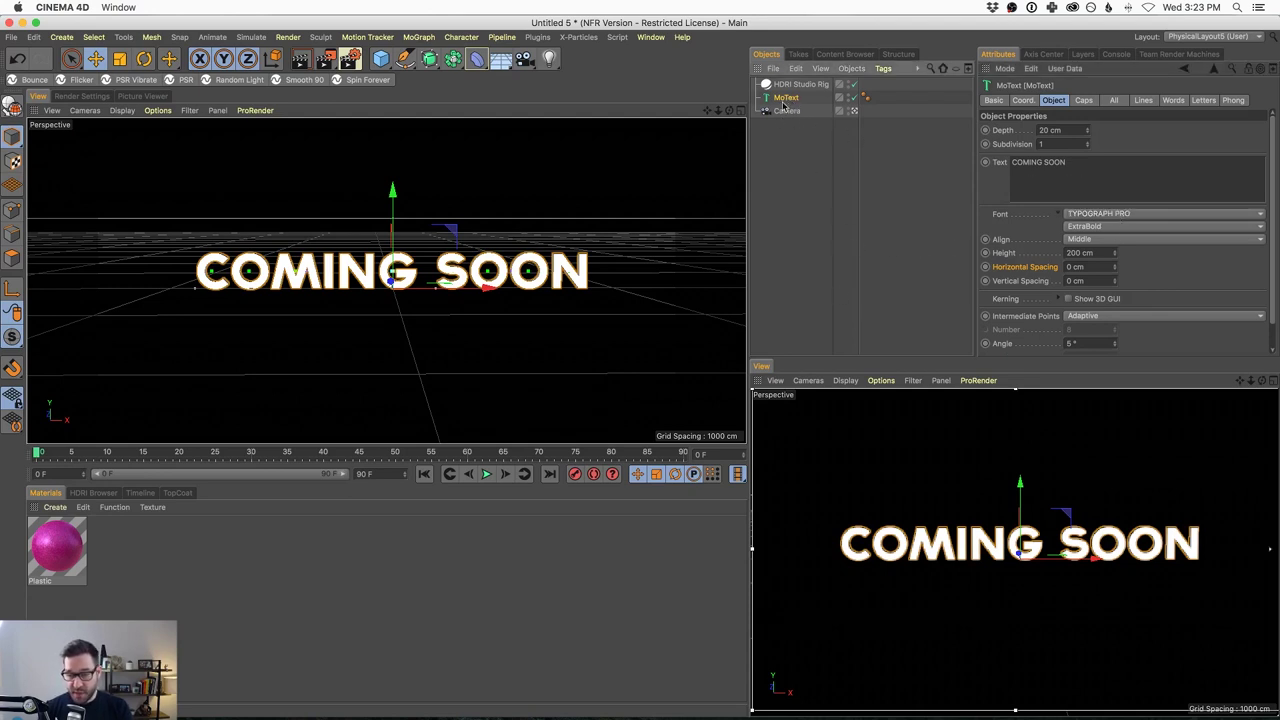
pyautogui.moveTo(380, 283); pyautogui.dragTo(444, 262)
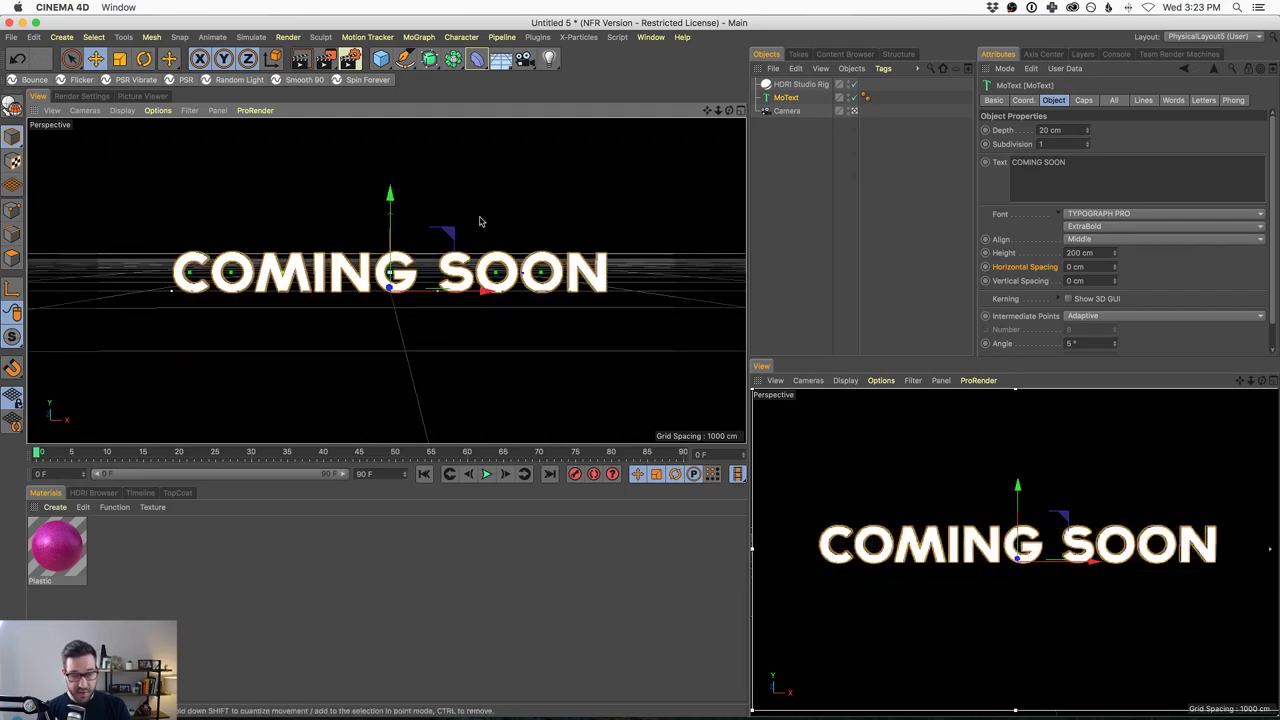
pyautogui.click(894, 189)
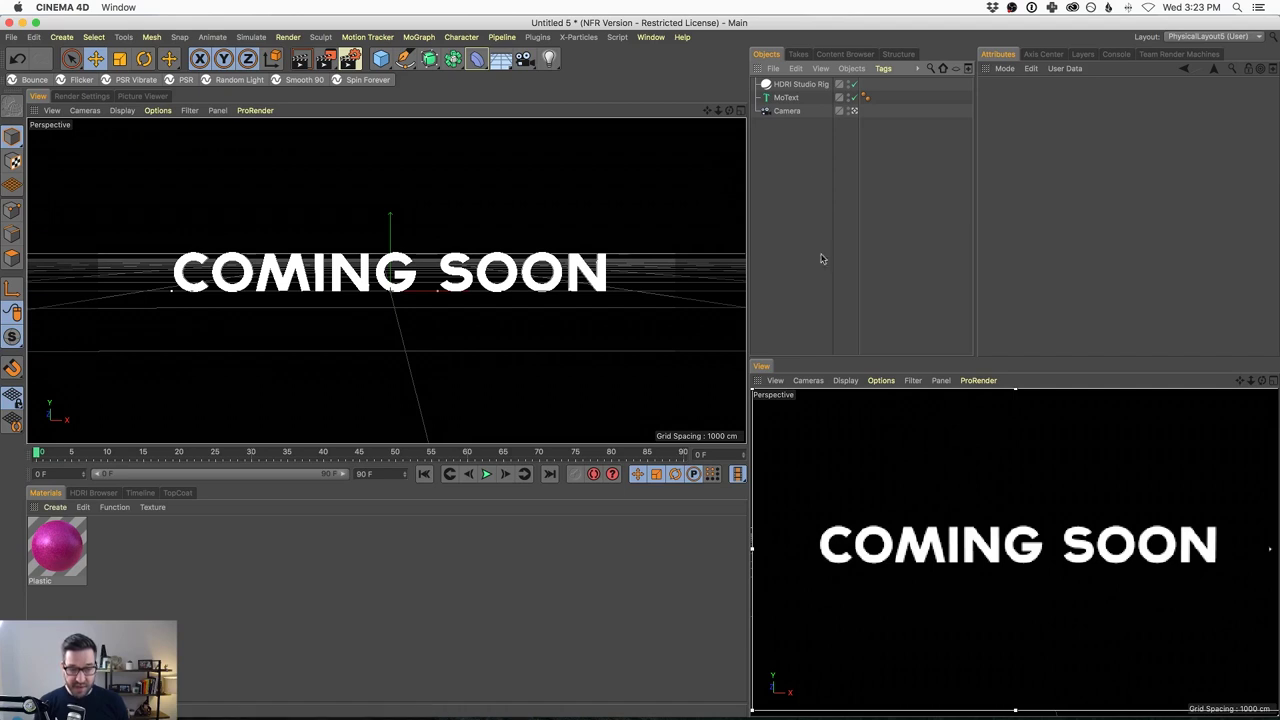
pyautogui.click(787, 98)
pyautogui.click(784, 143)
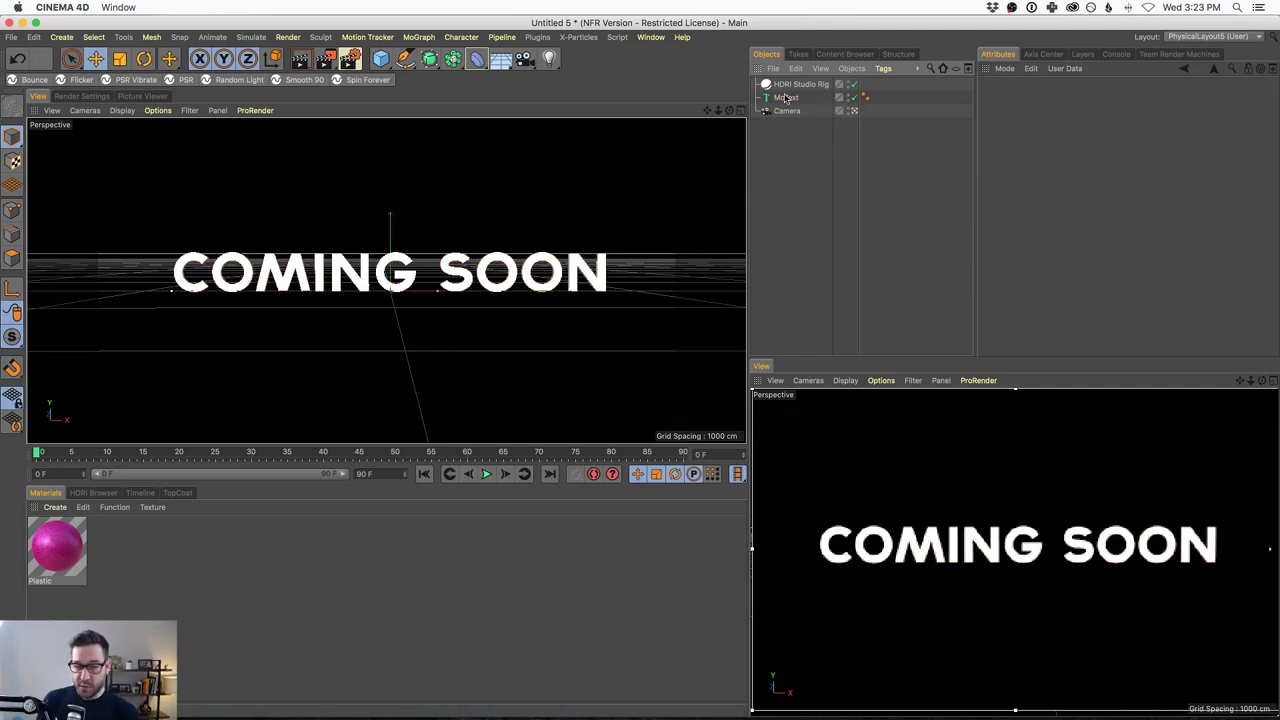
pyautogui.click(789, 99)
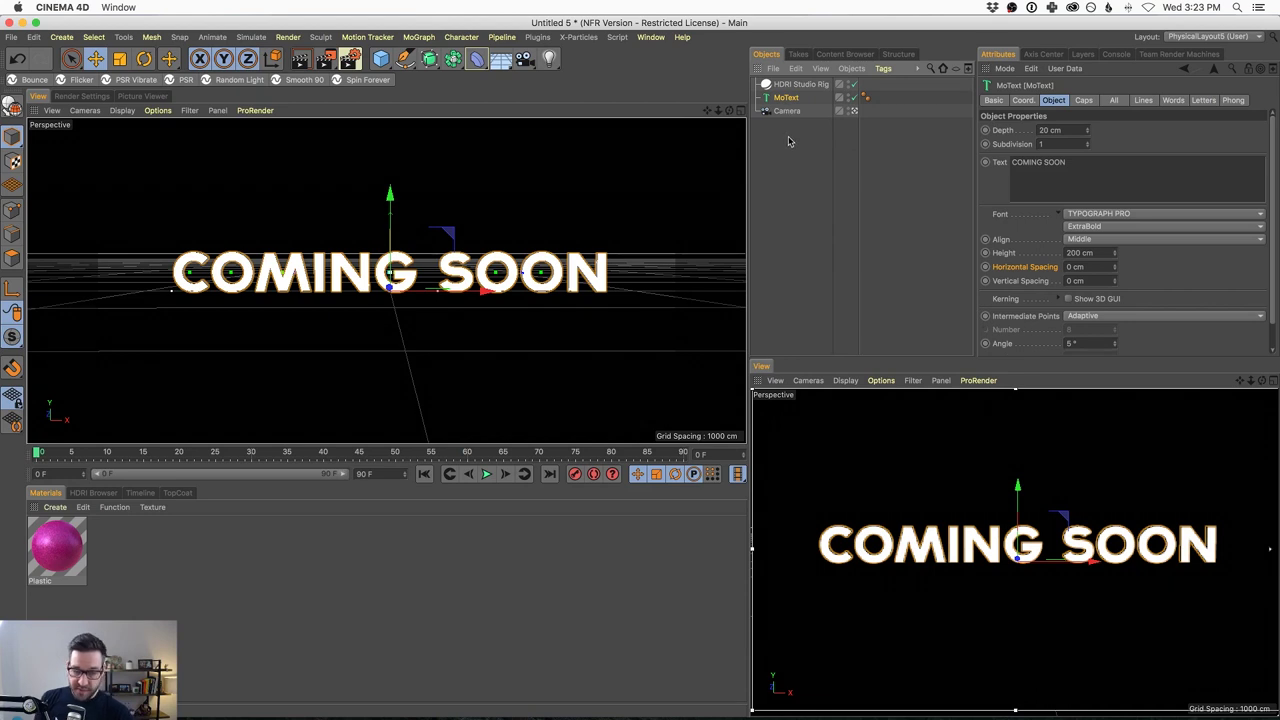
pyautogui.click(790, 147)
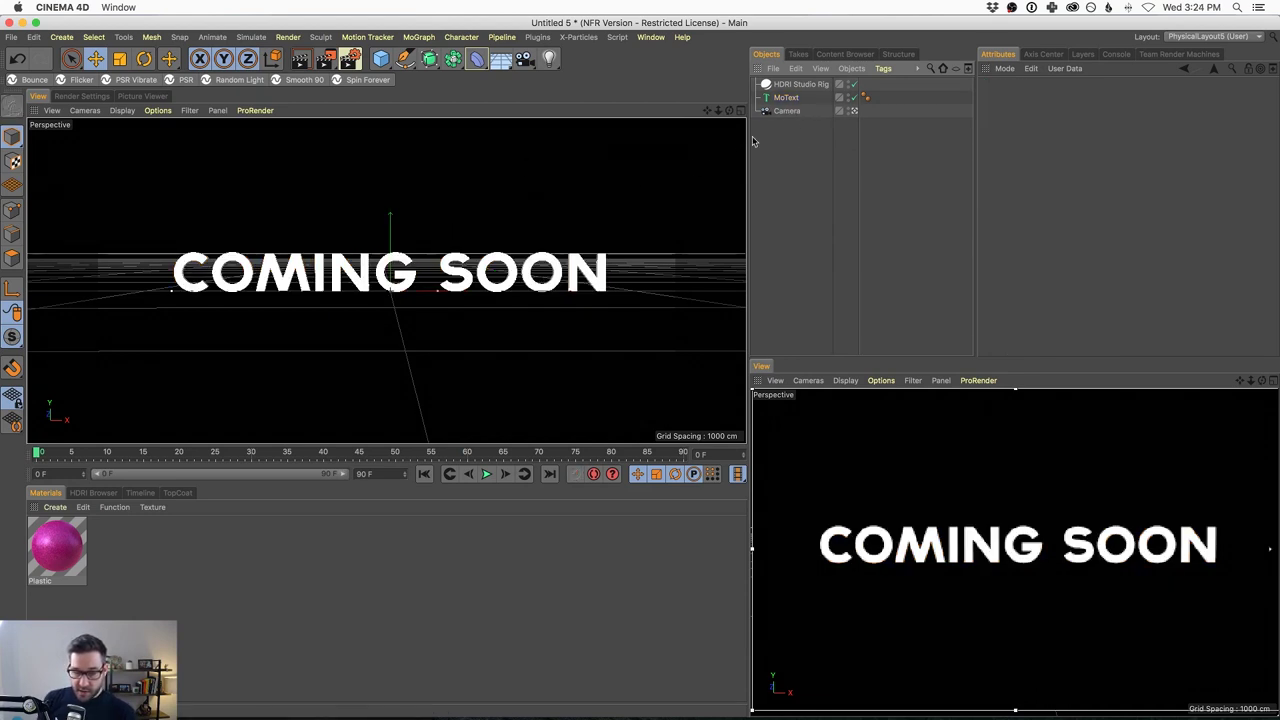
# Browse the available fonts for the MoText object for an alternative typeface, keeping the current one
pyautogui.click(789, 99)
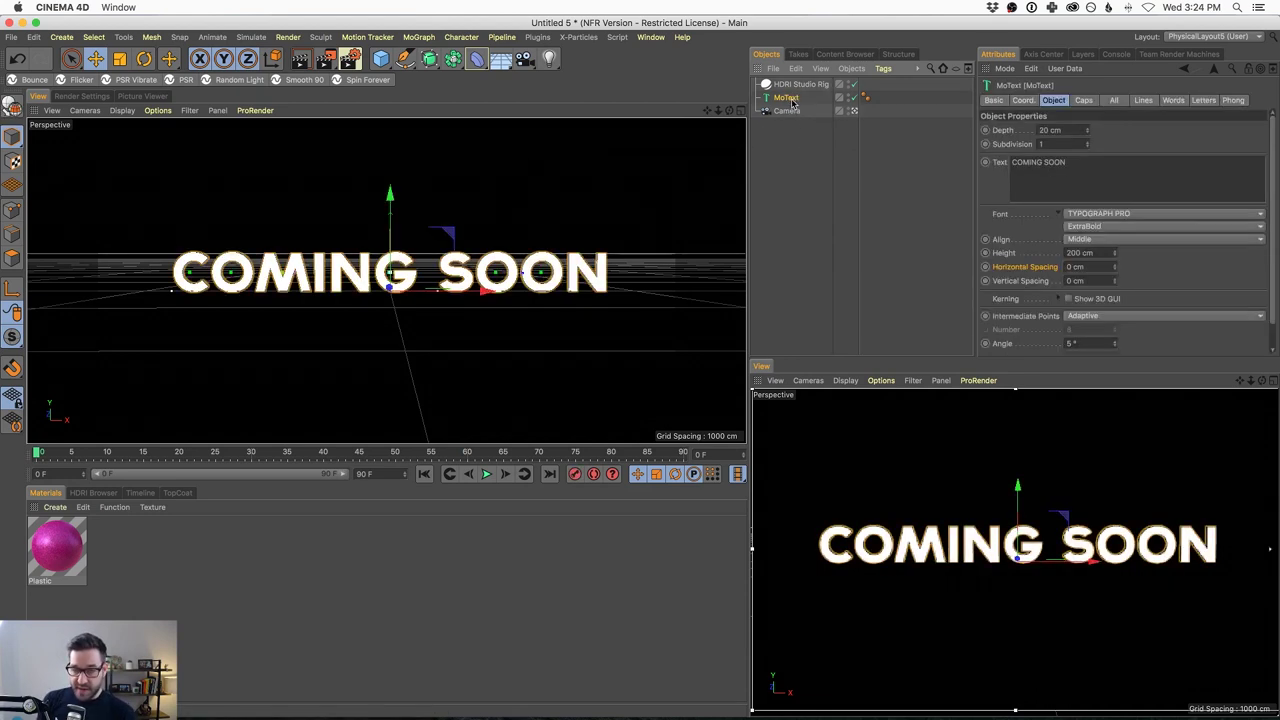
pyautogui.click(1120, 215)
pyautogui.scroll(10, 1110, 245)
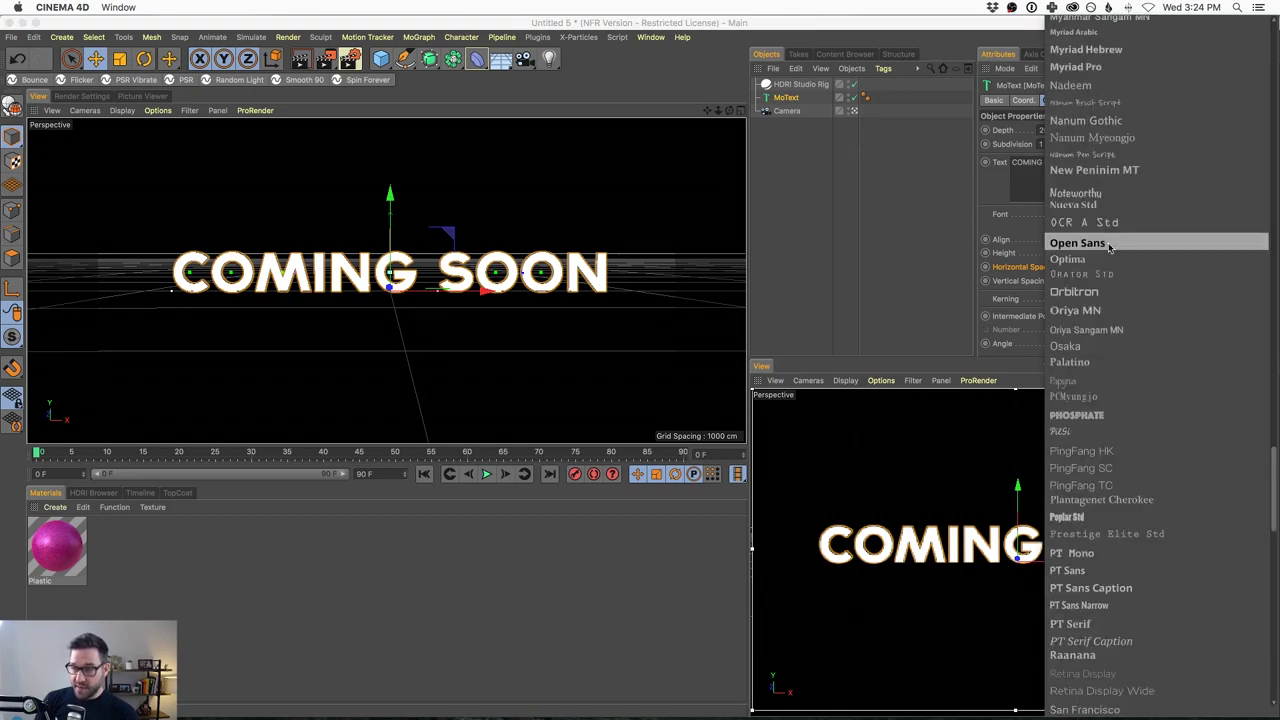
pyautogui.scroll(15, 1108, 245)
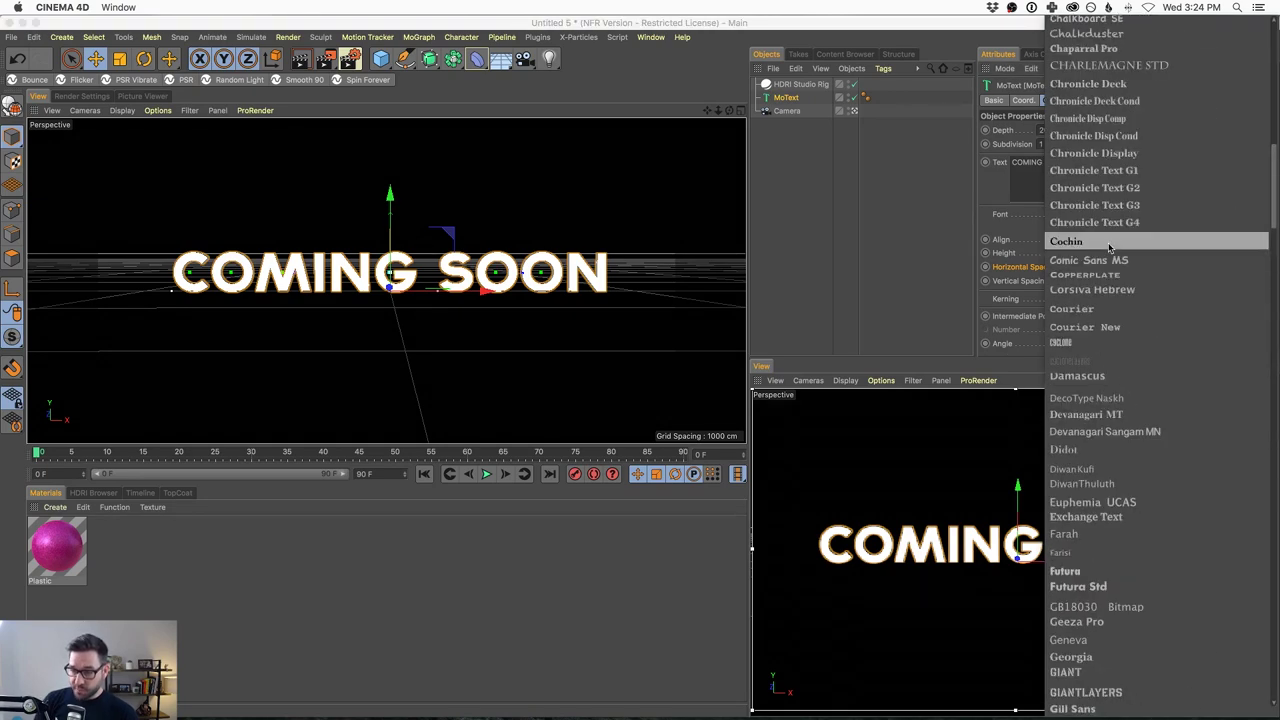
pyautogui.scroll(5, 1108, 247)
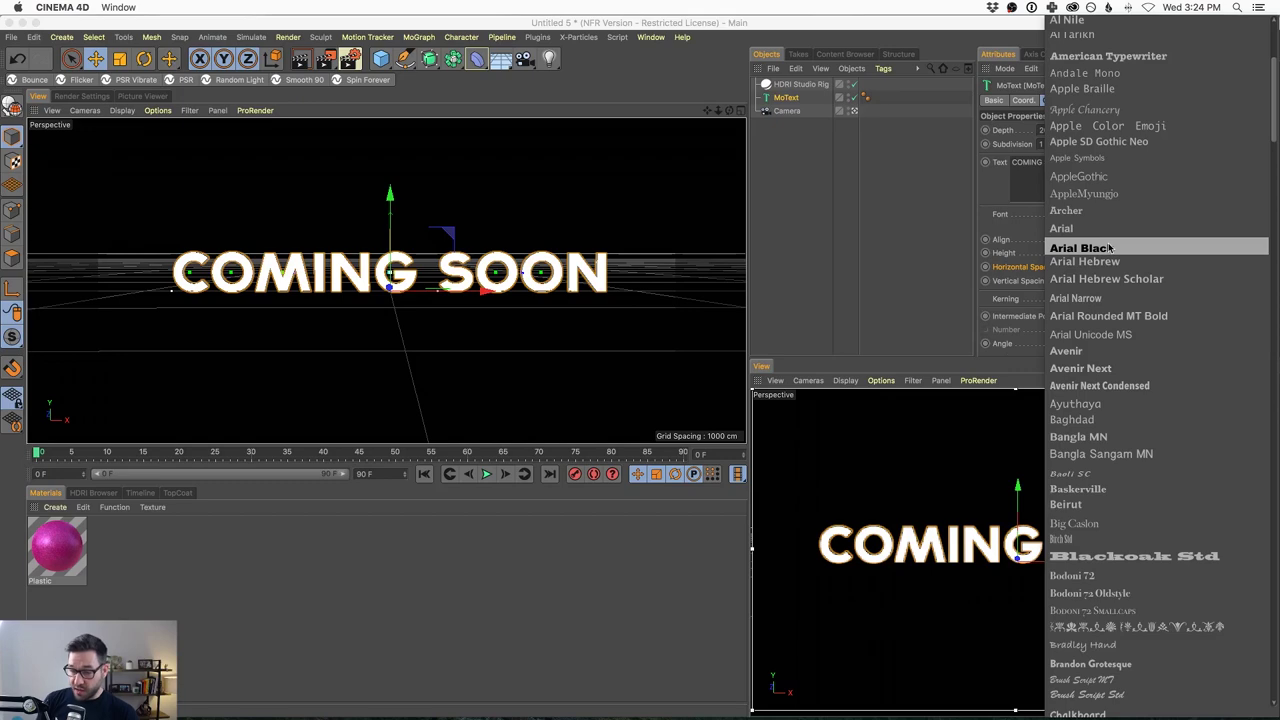
pyautogui.scroll(-20, 1066, 420)
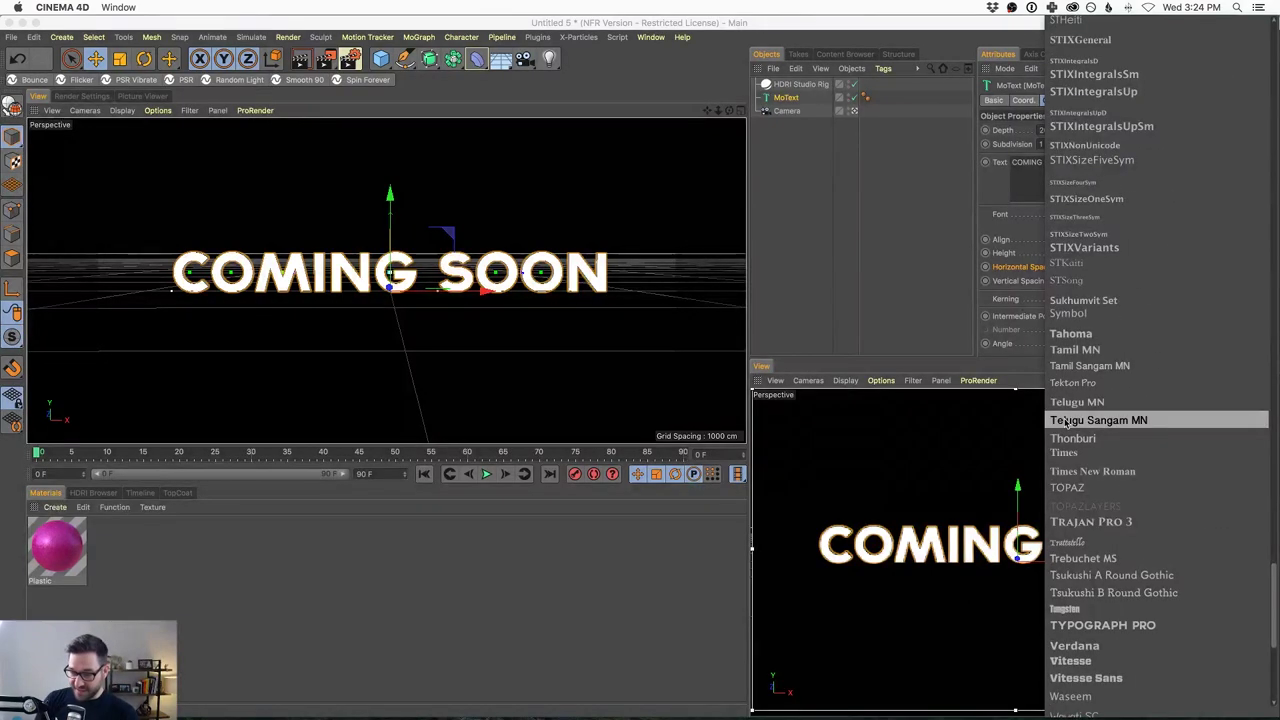
pyautogui.scroll(-8, 1066, 422)
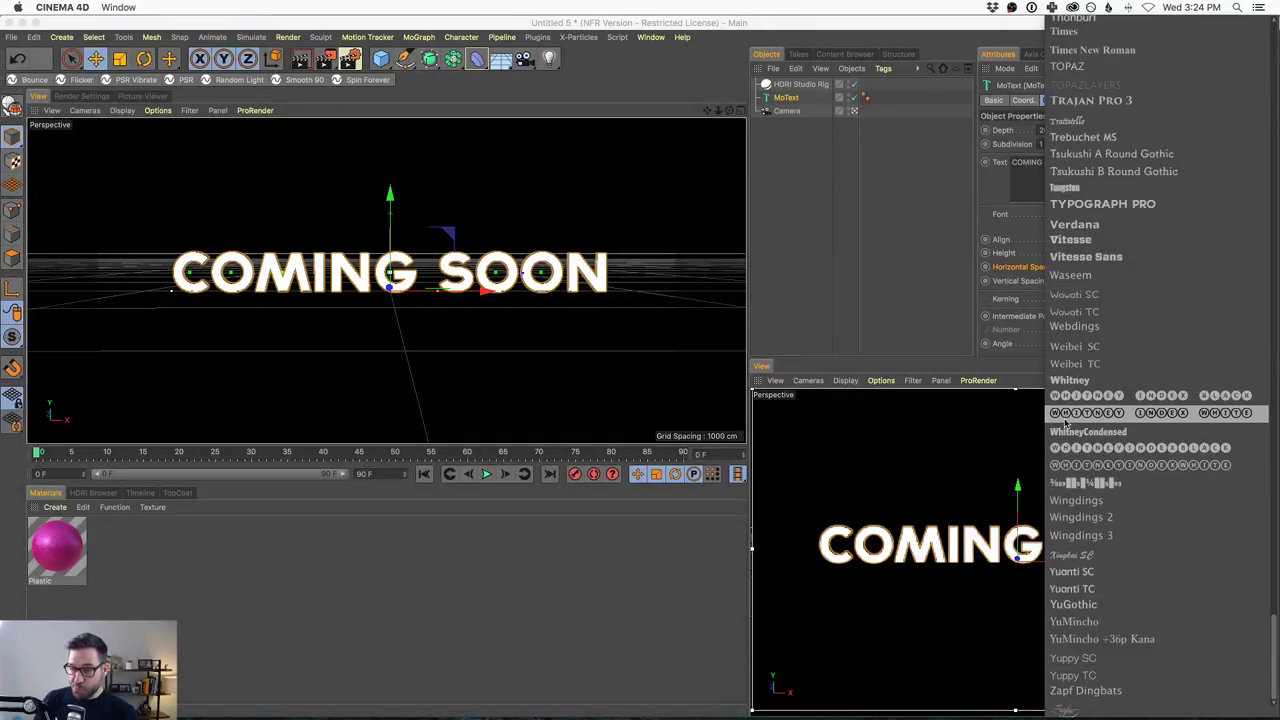
pyautogui.click(816, 240)
pyautogui.click(816, 240)
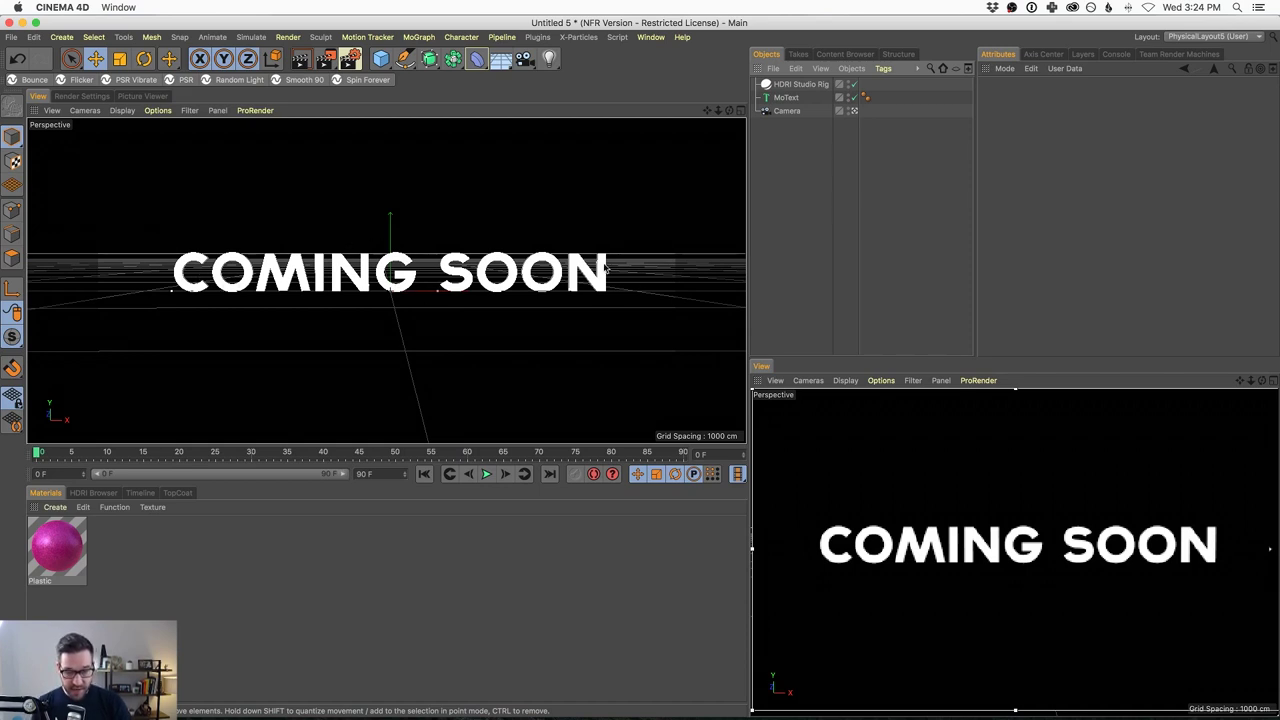
# Set both the start and end caps of the MoText object to Fillet Cap
pyautogui.click(786, 98)
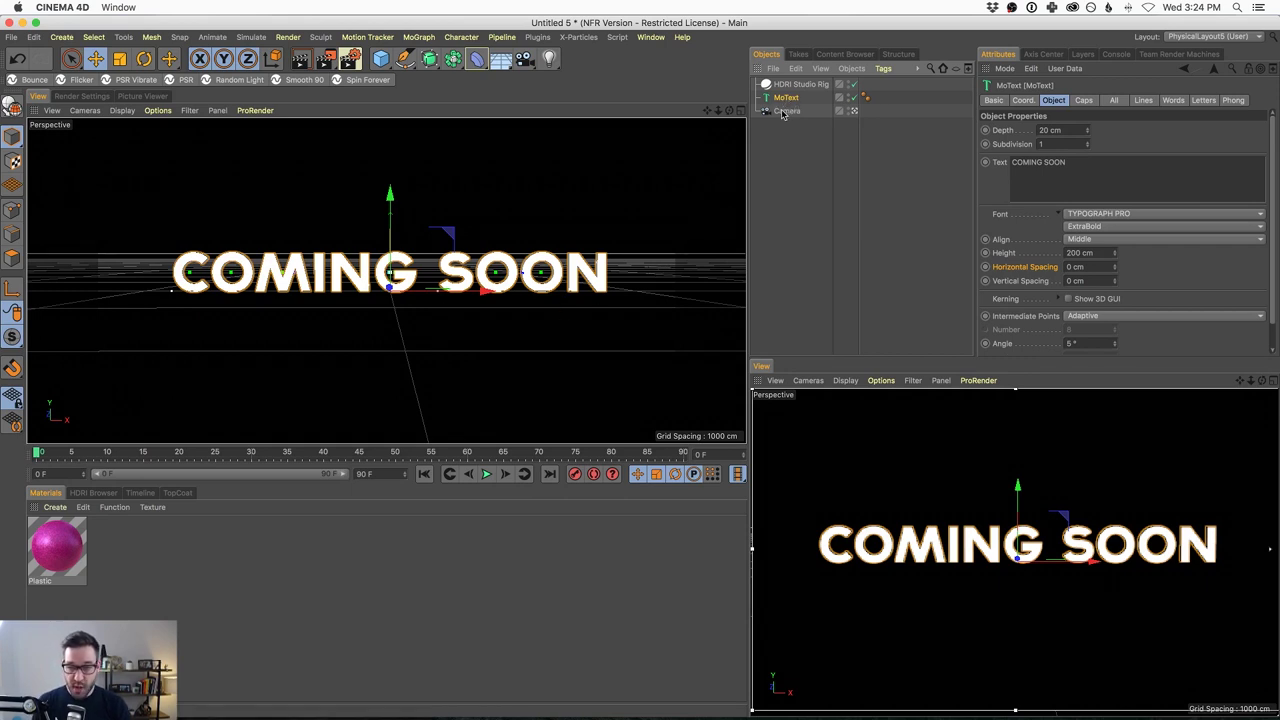
pyautogui.click(1084, 100)
pyautogui.click(1112, 130)
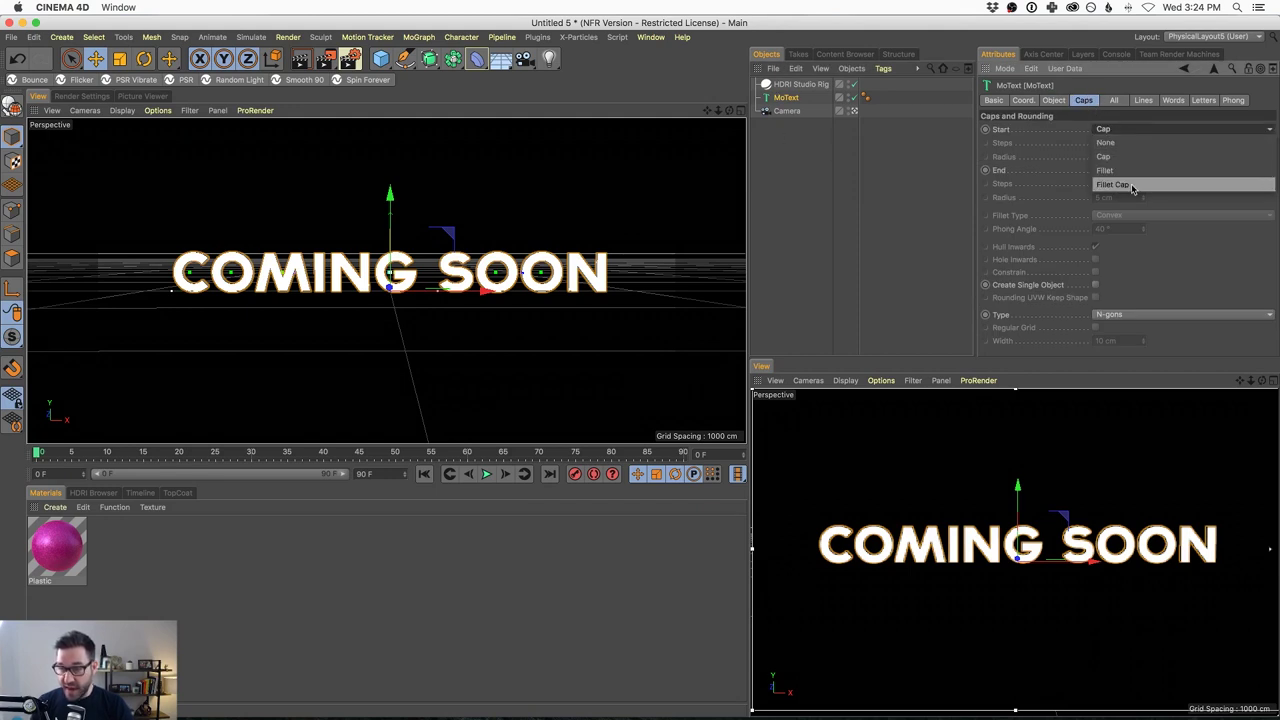
pyautogui.click(1132, 187)
pyautogui.click(1112, 170)
pyautogui.click(1112, 226)
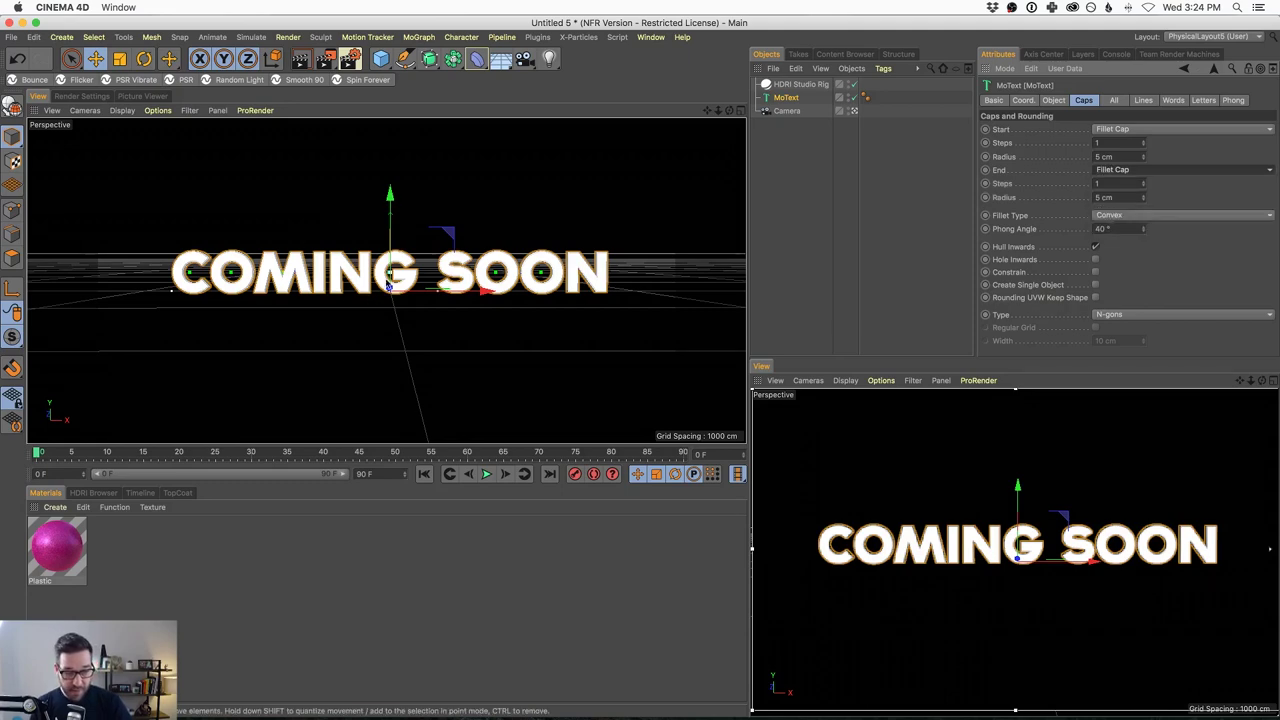
# Set the MoText start and end fillet radius to 0 cm, checking the bevel up close on the letter G
pyautogui.scroll(10, 470, 268)
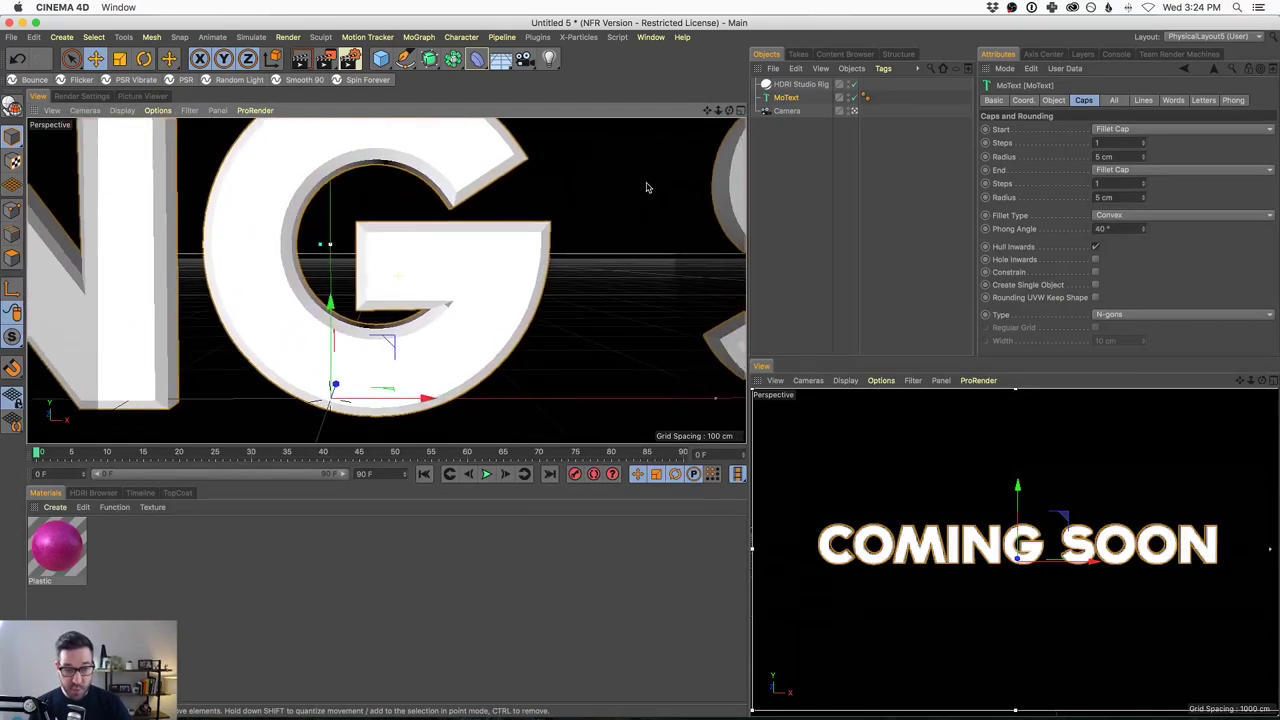
pyautogui.keyDown('alt'); pyautogui.moveTo(457, 268); pyautogui.dragTo(469, 320, button='middle'); pyautogui.keyUp('alt')
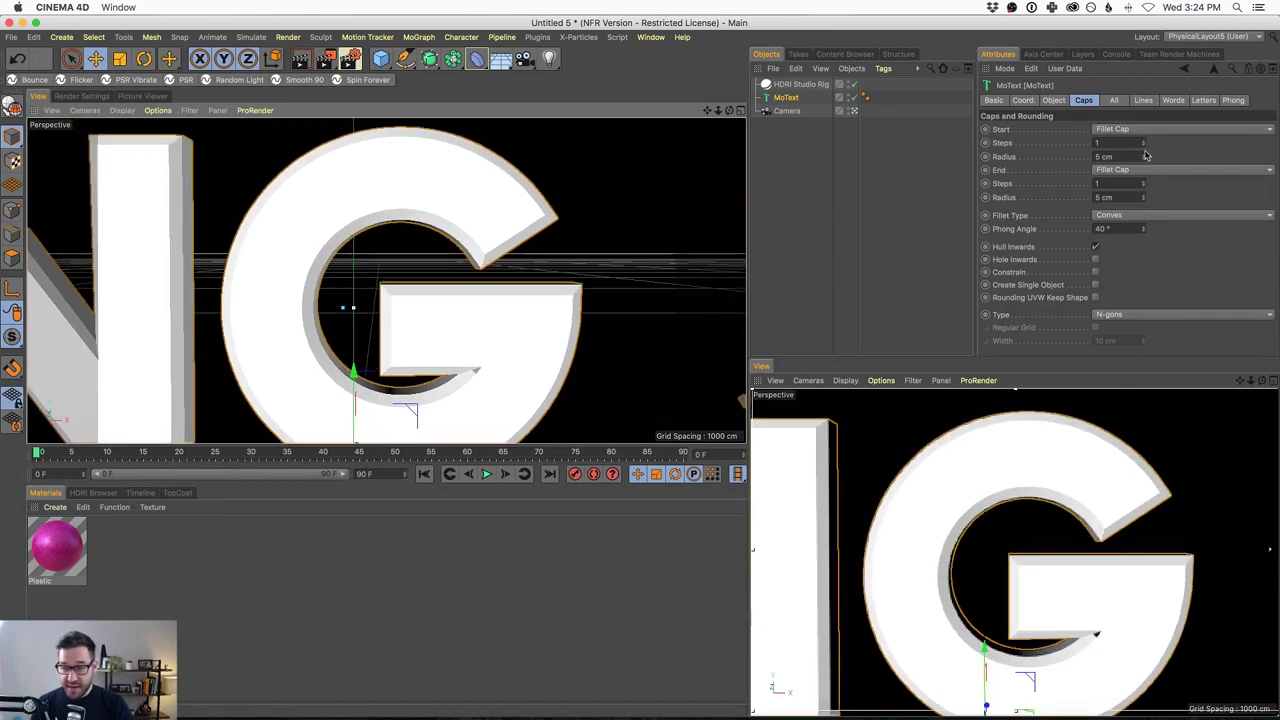
pyautogui.moveTo(1144, 157); pyautogui.dragTo(1147, 163)
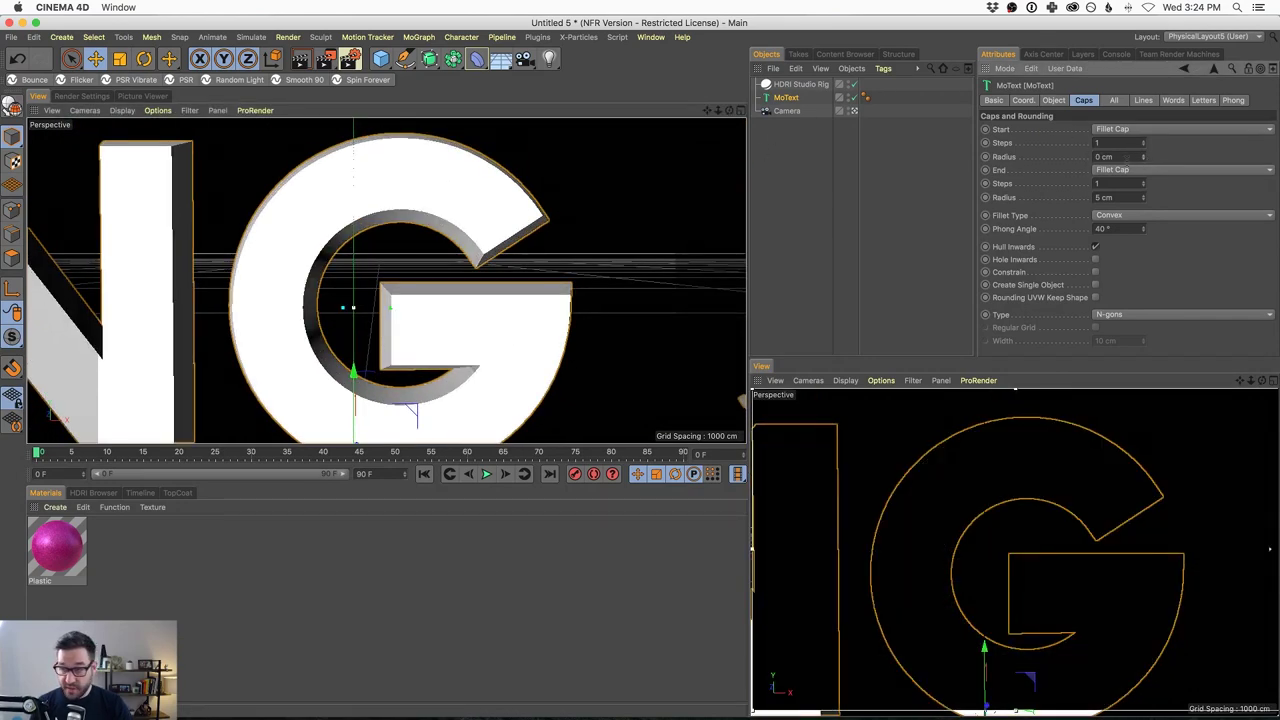
pyautogui.moveTo(1144, 198); pyautogui.dragTo(1145, 205)
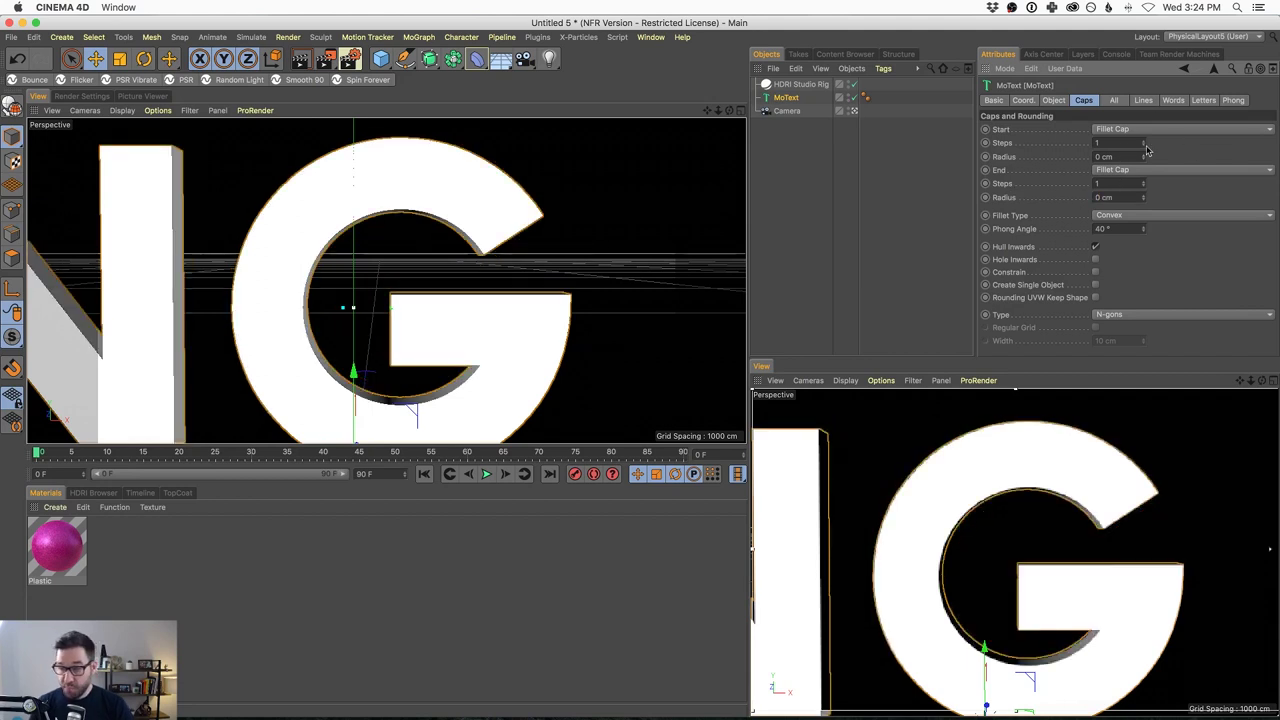
pyautogui.moveTo(1144, 160); pyautogui.dragTo(1144, 154)
pyautogui.write('0')
pyautogui.press('Return')
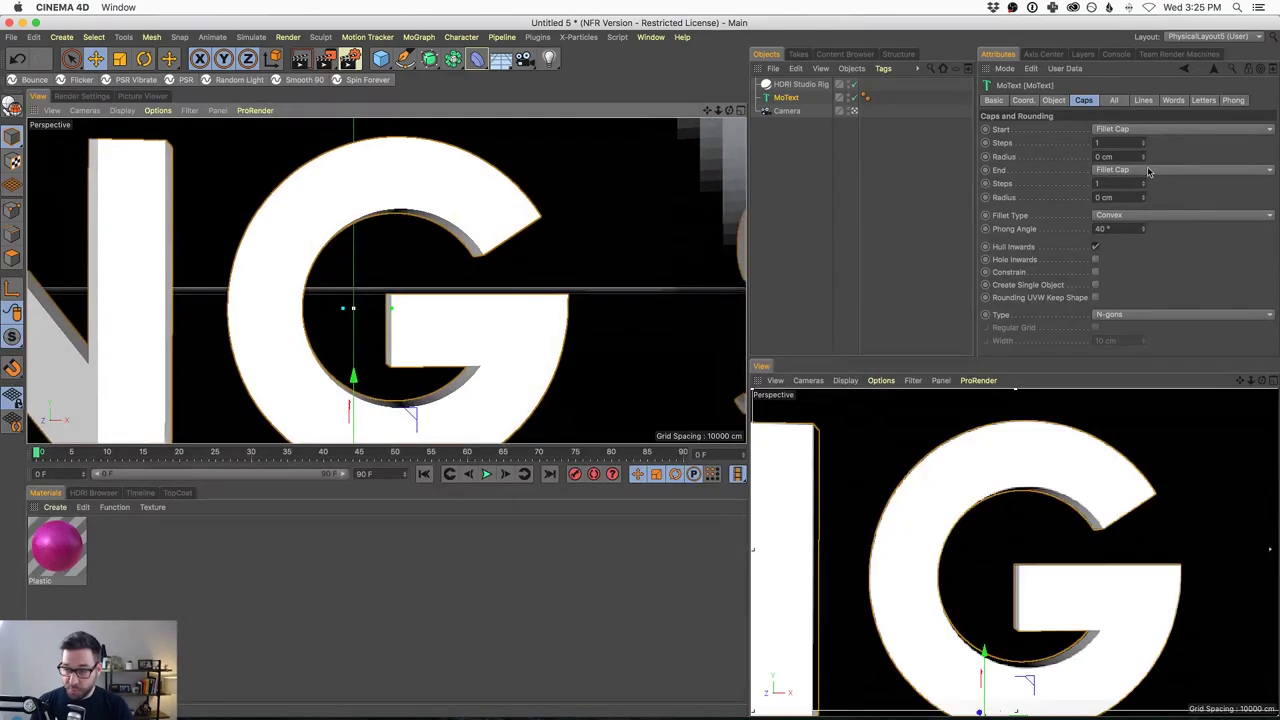
# Try larger fillet radii on the MoText start cap, ending with 3 cm
pyautogui.moveTo(1144, 160); pyautogui.dragTo(1145, 154)
pyautogui.doubleClick(1106, 157)
pyautogui.write('3')
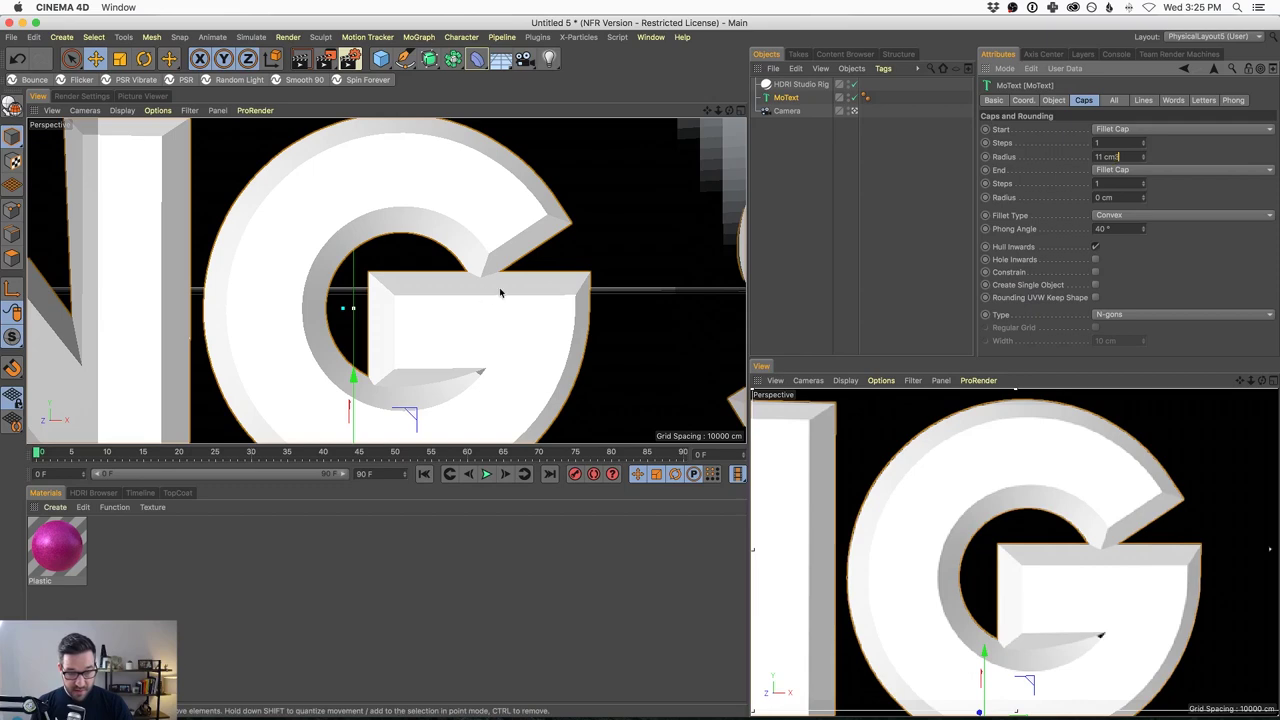
pyautogui.press('Return')
# Set the MoText start cap's fillet radius to 10 cm, deselect the object and frame the whole COMING SOON text
pyautogui.doubleClick(1106, 157)
pyautogui.write('10')
pyautogui.press('Return')
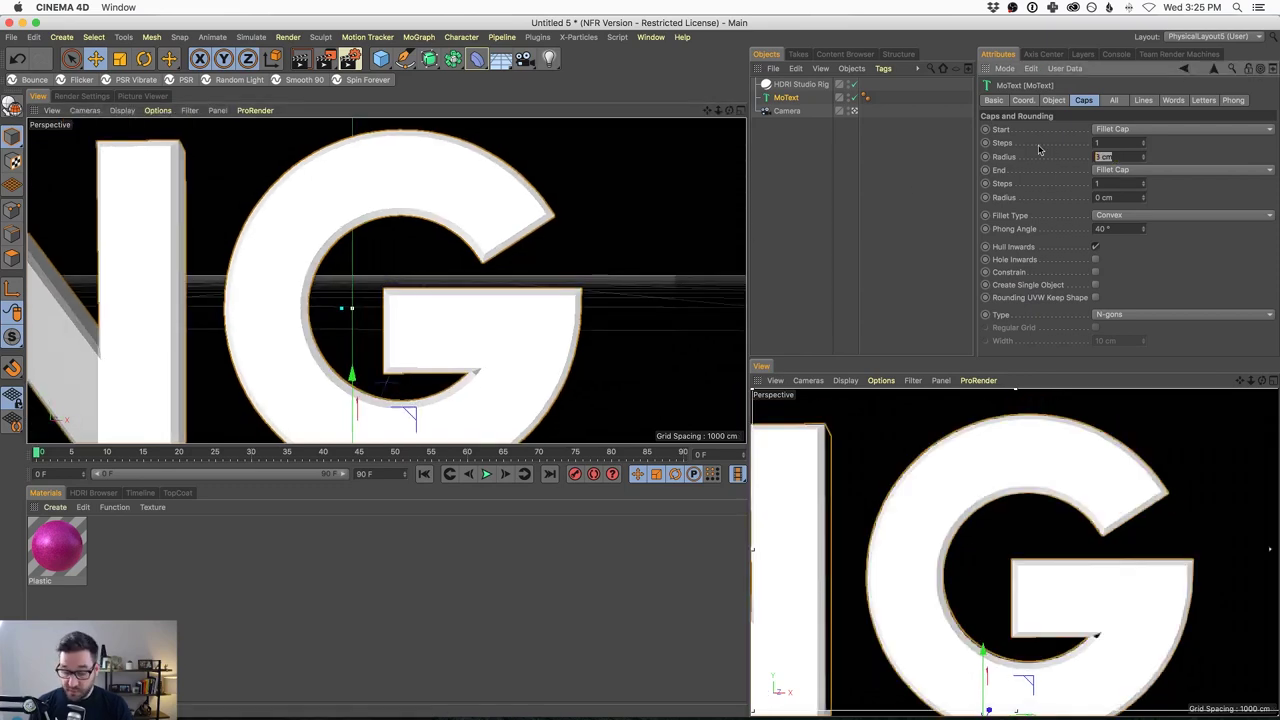
pyautogui.click(778, 190)
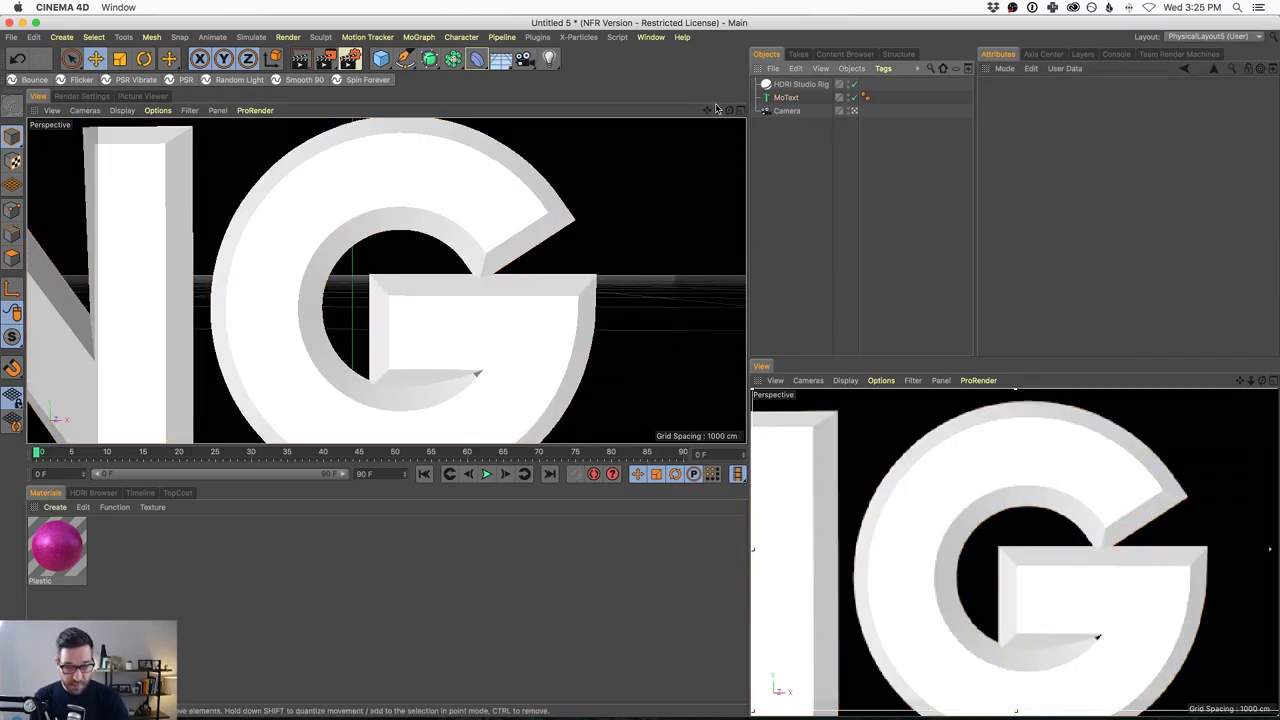
pyautogui.scroll(-3, 529, 306)
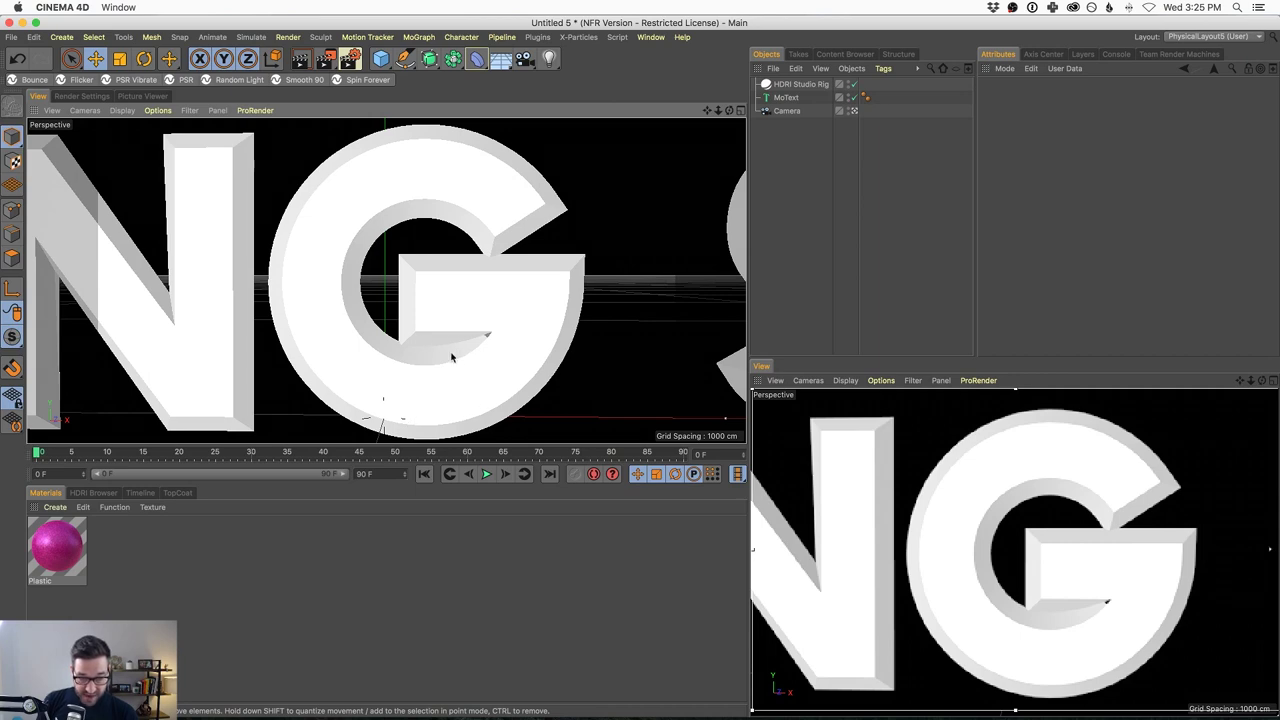
pyautogui.keyDown('alt'); pyautogui.moveTo(486, 338); pyautogui.dragTo(612, 218, button='right'); pyautogui.keyUp('alt')
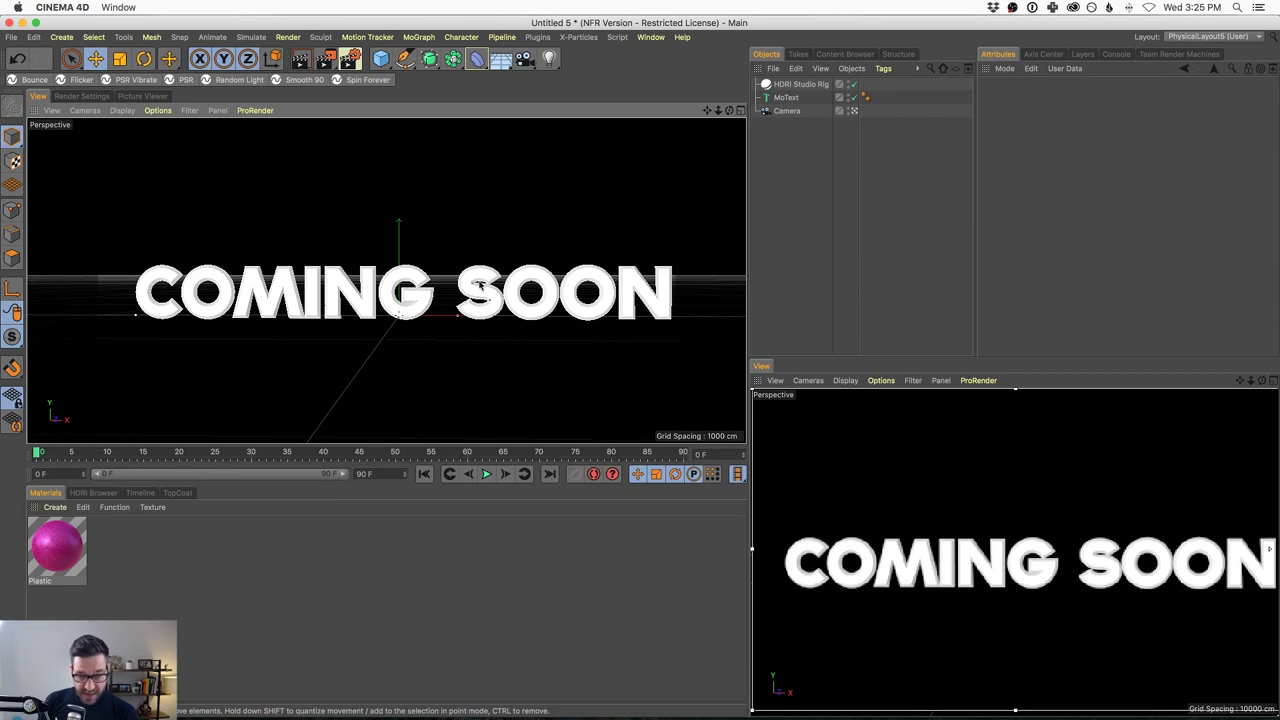
# Inspect the 10 cm bevel on the letters G, S, O and N for edge artifacts, then on the whole COMING SOON text
pyautogui.keyDown('alt'); pyautogui.moveTo(484, 296); pyautogui.dragTo(600, 232, button='right'); pyautogui.keyUp('alt')
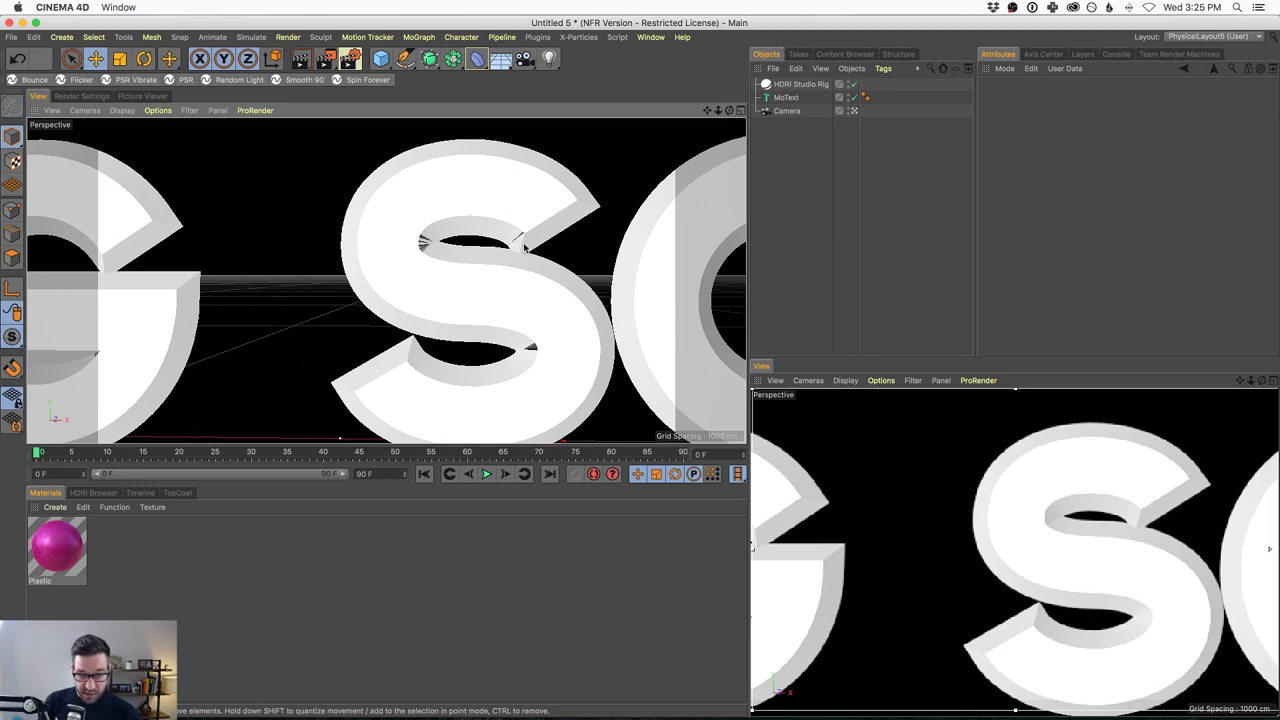
pyautogui.keyDown('alt'); pyautogui.moveTo(473, 254); pyautogui.dragTo(475, 350, button='right'); pyautogui.keyUp('alt')
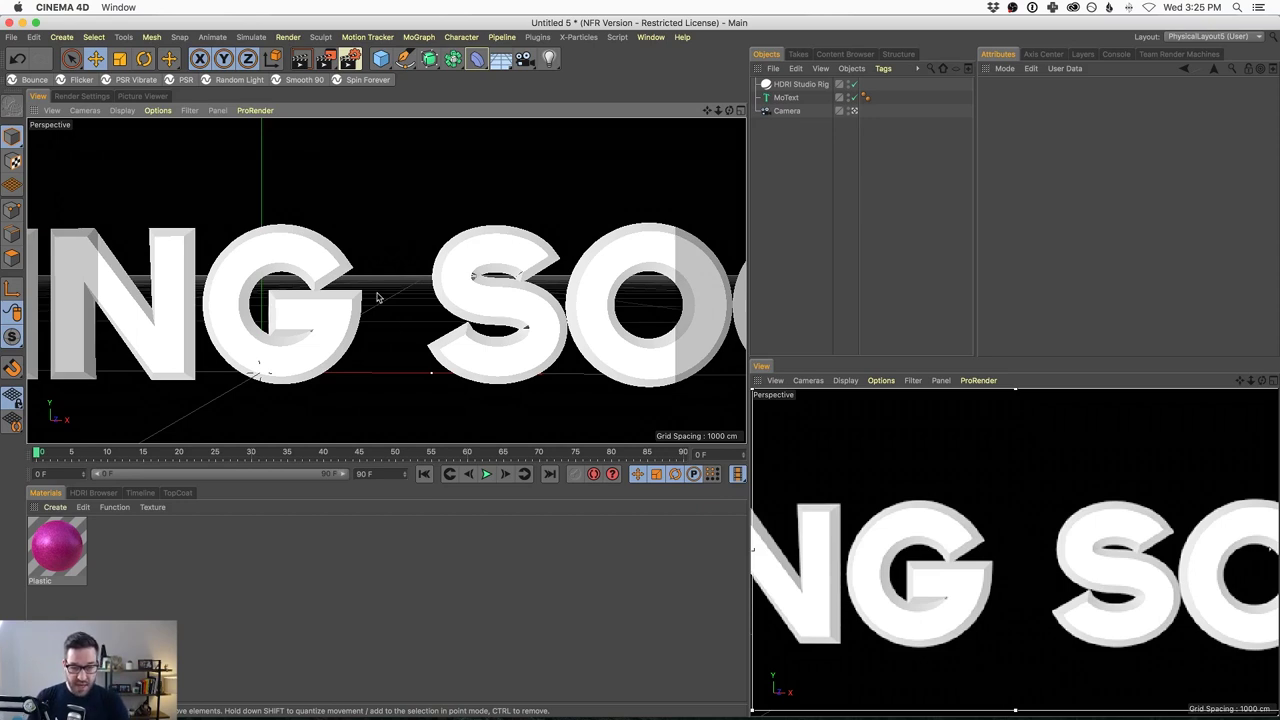
pyautogui.keyDown('alt'); pyautogui.moveTo(522, 290); pyautogui.dragTo(444, 283, button='middle'); pyautogui.keyUp('alt')
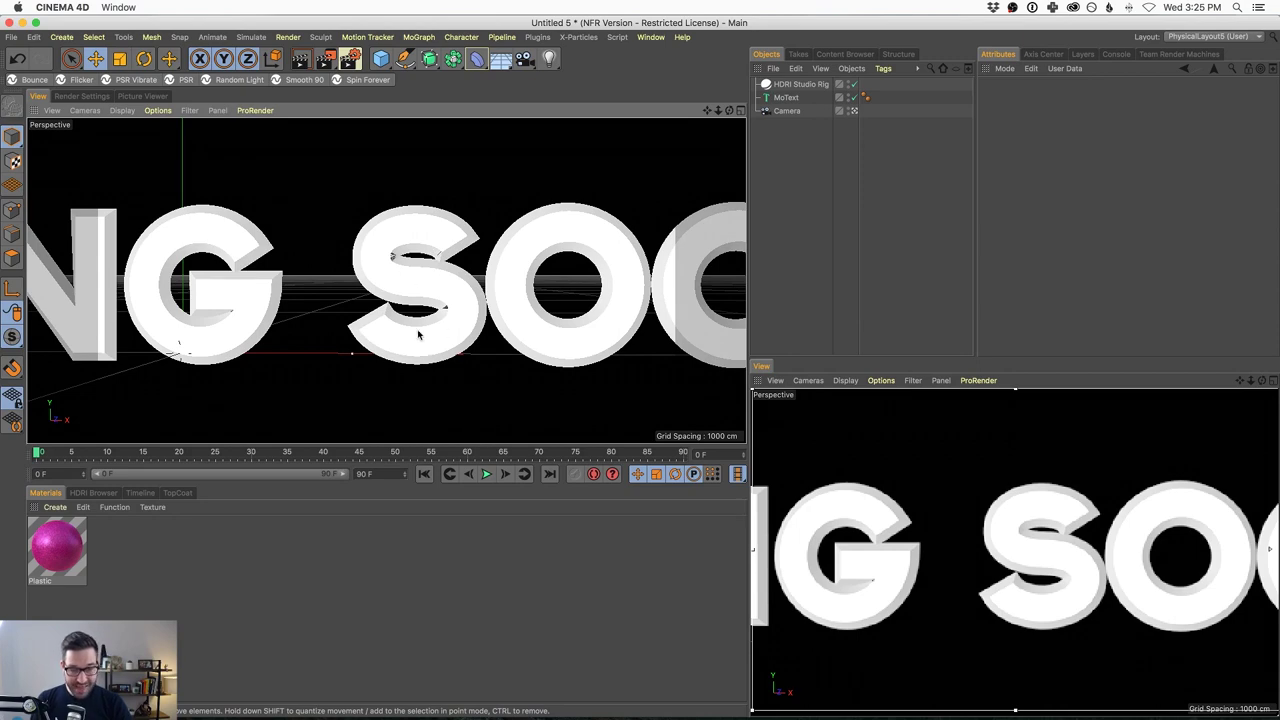
pyautogui.keyDown('alt'); pyautogui.moveTo(571, 290); pyautogui.dragTo(347, 221, button='middle'); pyautogui.keyUp('alt')
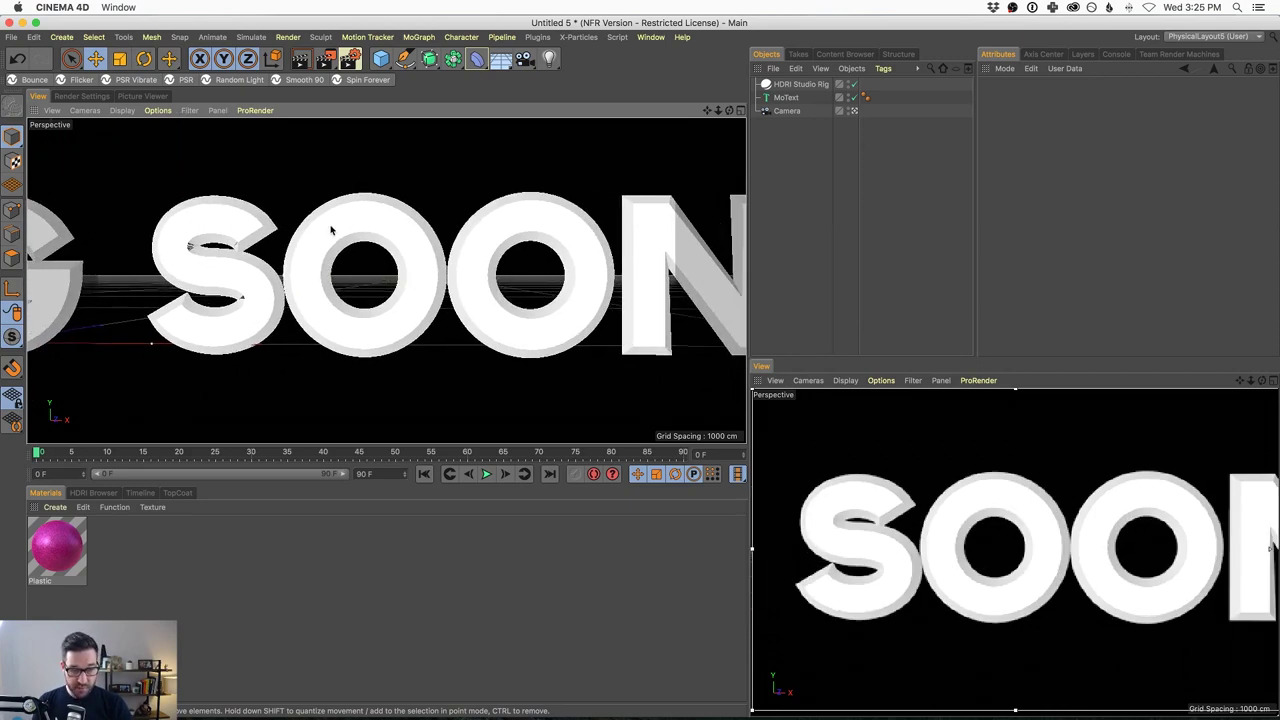
pyautogui.keyDown('alt'); pyautogui.moveTo(612, 270); pyautogui.dragTo(365, 268, button='middle'); pyautogui.keyUp('alt')
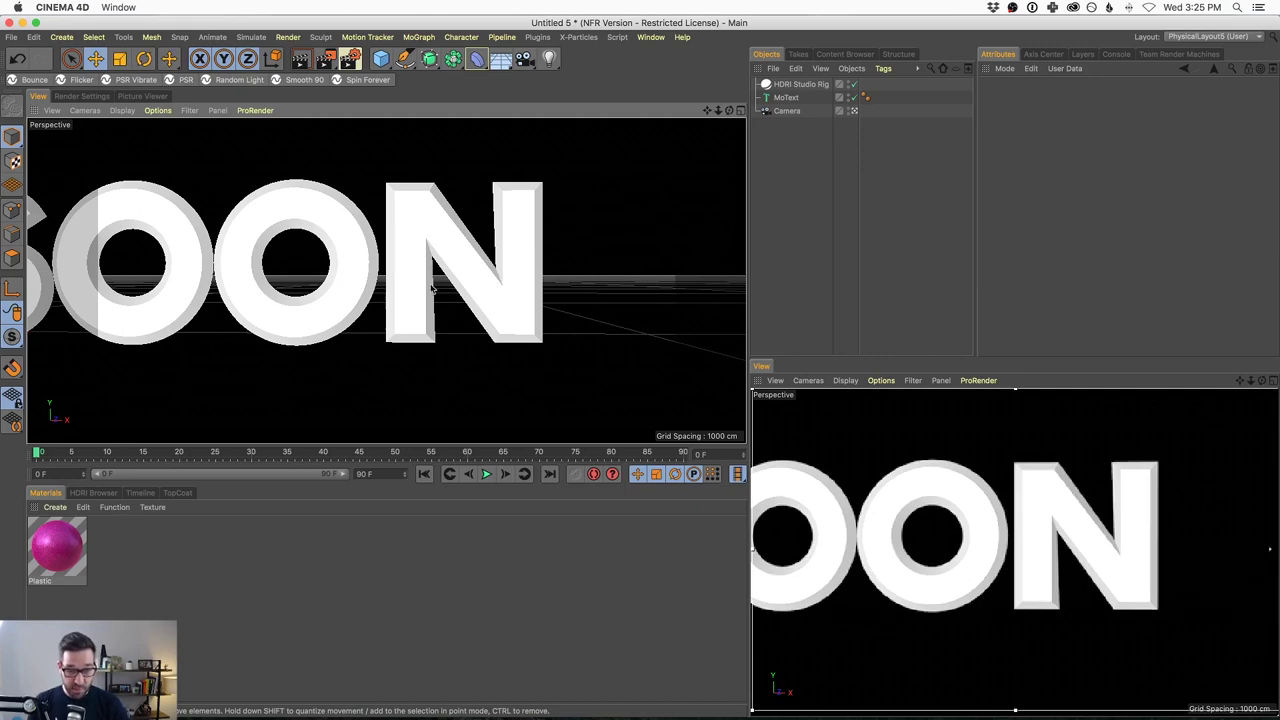
pyautogui.keyDown('alt'); pyautogui.moveTo(391, 261); pyautogui.dragTo(263, 331, button='right'); pyautogui.keyUp('alt')
pyautogui.keyDown('alt'); pyautogui.moveTo(263, 331); pyautogui.dragTo(410, 292, button='middle'); pyautogui.keyUp('alt')
pyautogui.moveTo(449, 286)
pyautogui.keyDown('alt'); pyautogui.mouseDown(button='right')
pyautogui.moveTo(475, 276)
pyautogui.moveTo(468, 285)
pyautogui.mouseUp(button='right'); pyautogui.keyUp('alt')
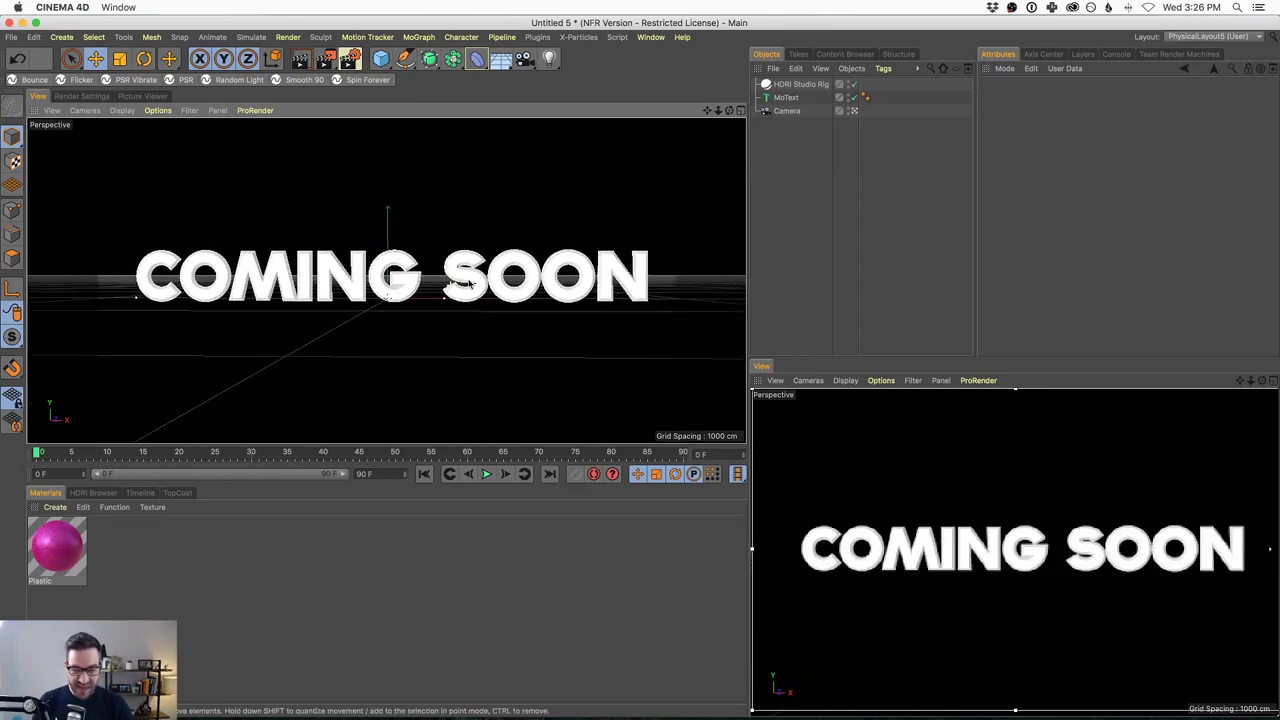
pyautogui.click(783, 98)
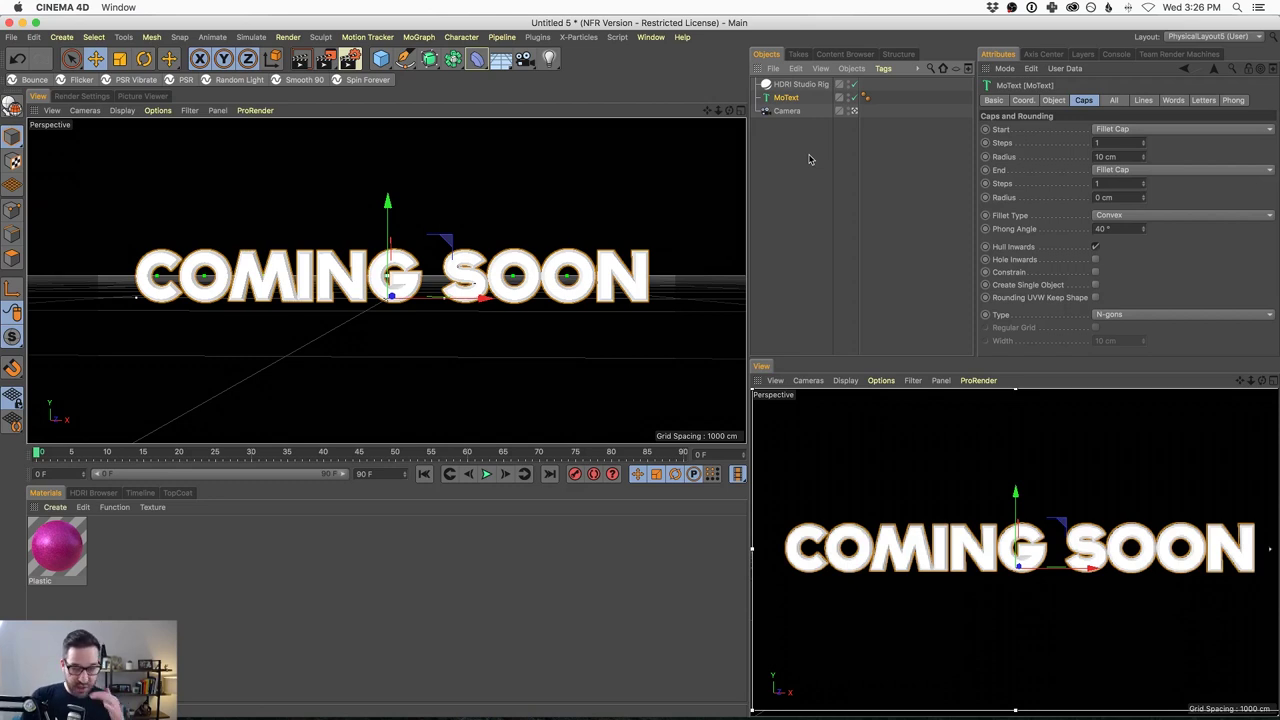
pyautogui.scroll(-4, 390, 283)
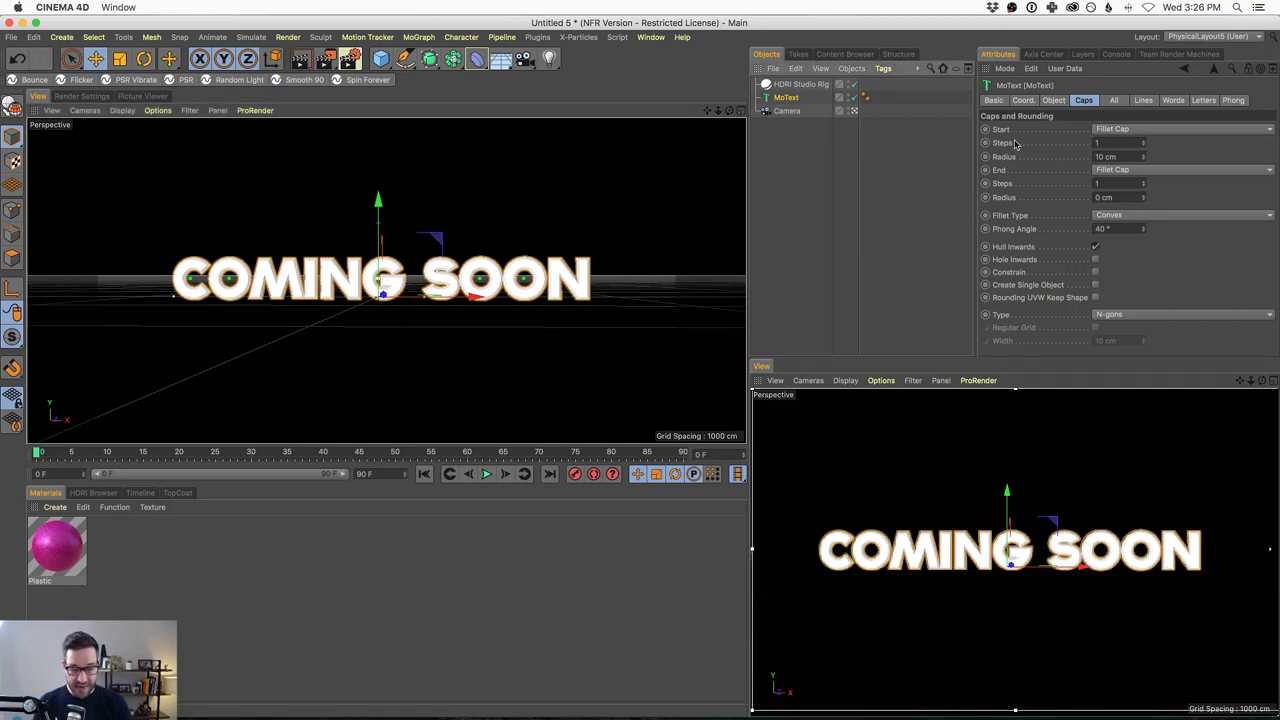
pyautogui.keyDown('alt'); pyautogui.moveTo(386, 286); pyautogui.dragTo(421, 289); pyautogui.keyUp('alt')
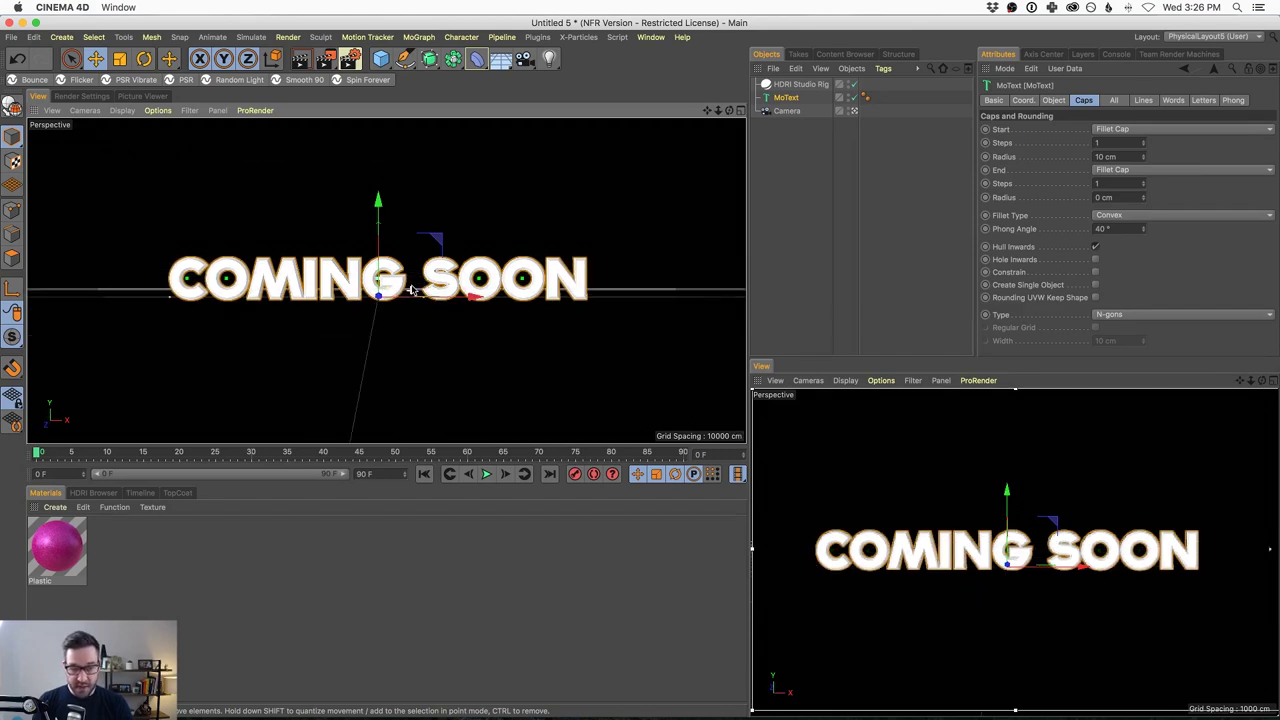
pyautogui.click(791, 163)
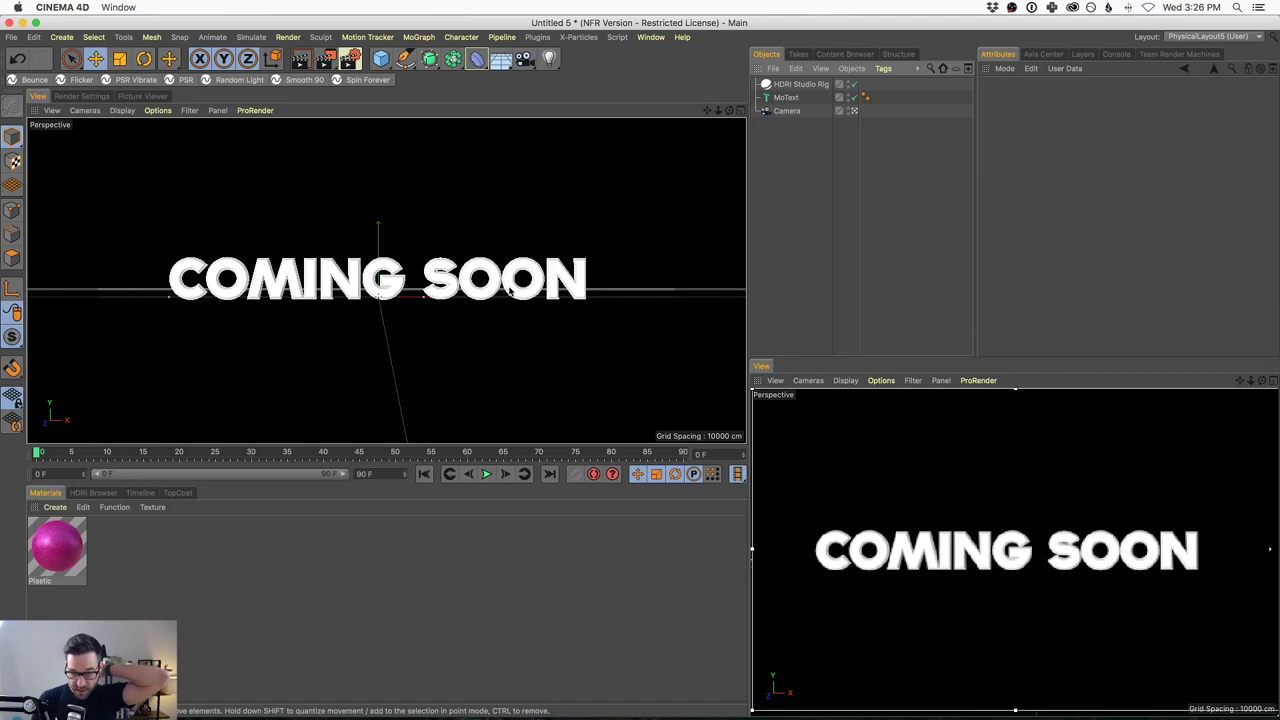
# Reduce the MoText start cap's fillet radius to 2 cm and raise it to 3 cm, viewing the letters up close
pyautogui.keyDown('alt'); pyautogui.moveTo(378, 305); pyautogui.dragTo(585, 240, button='right'); pyautogui.keyUp('alt')
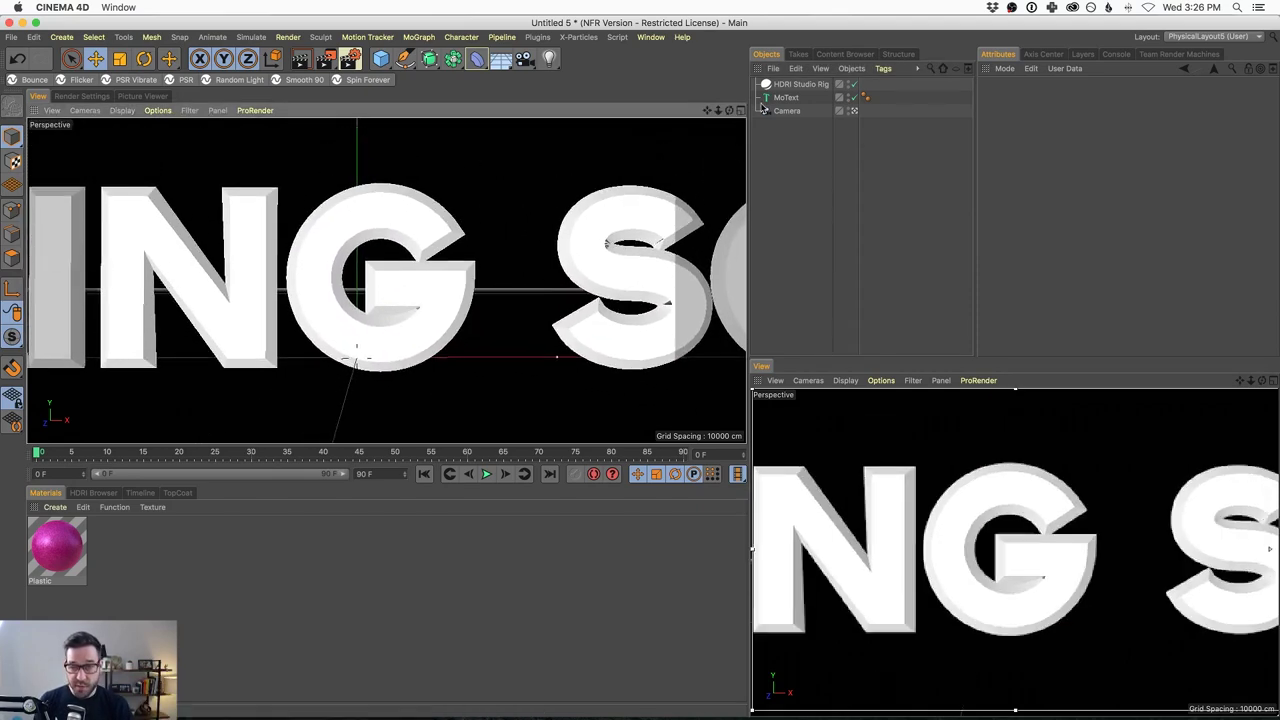
pyautogui.click(786, 97)
pyautogui.doubleClick(1105, 157)
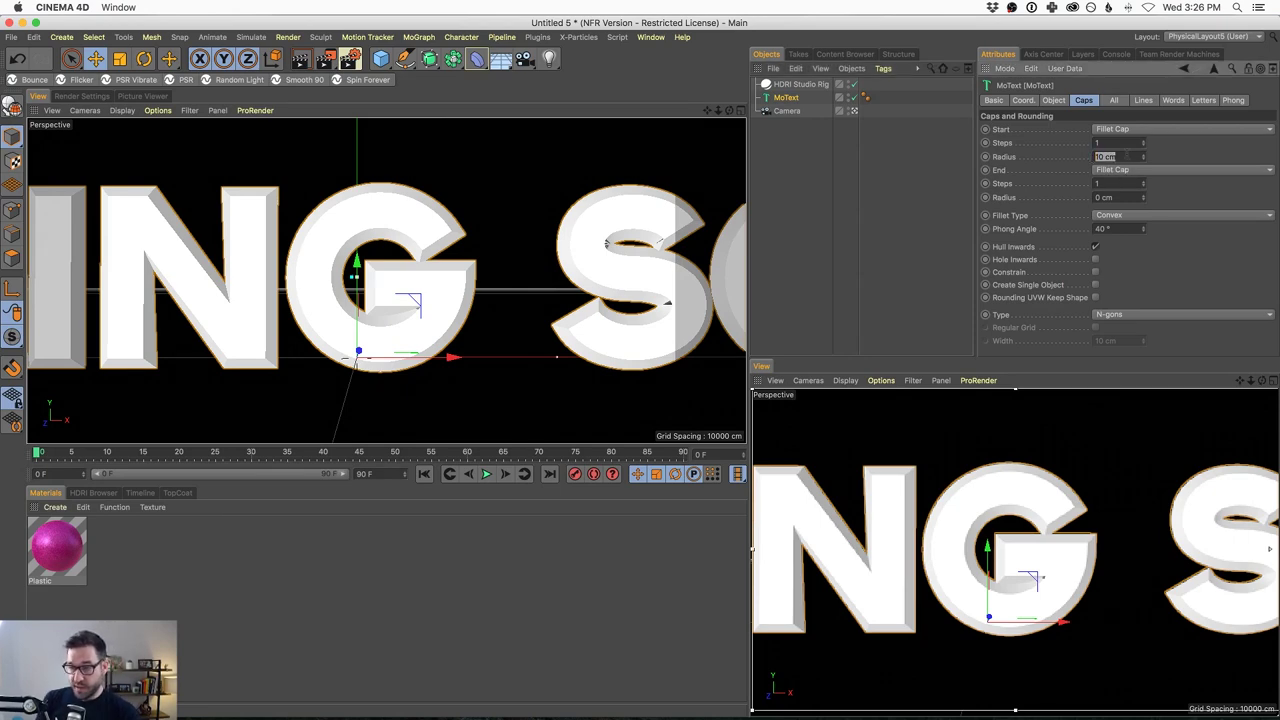
pyautogui.write('2')
pyautogui.press('Return')
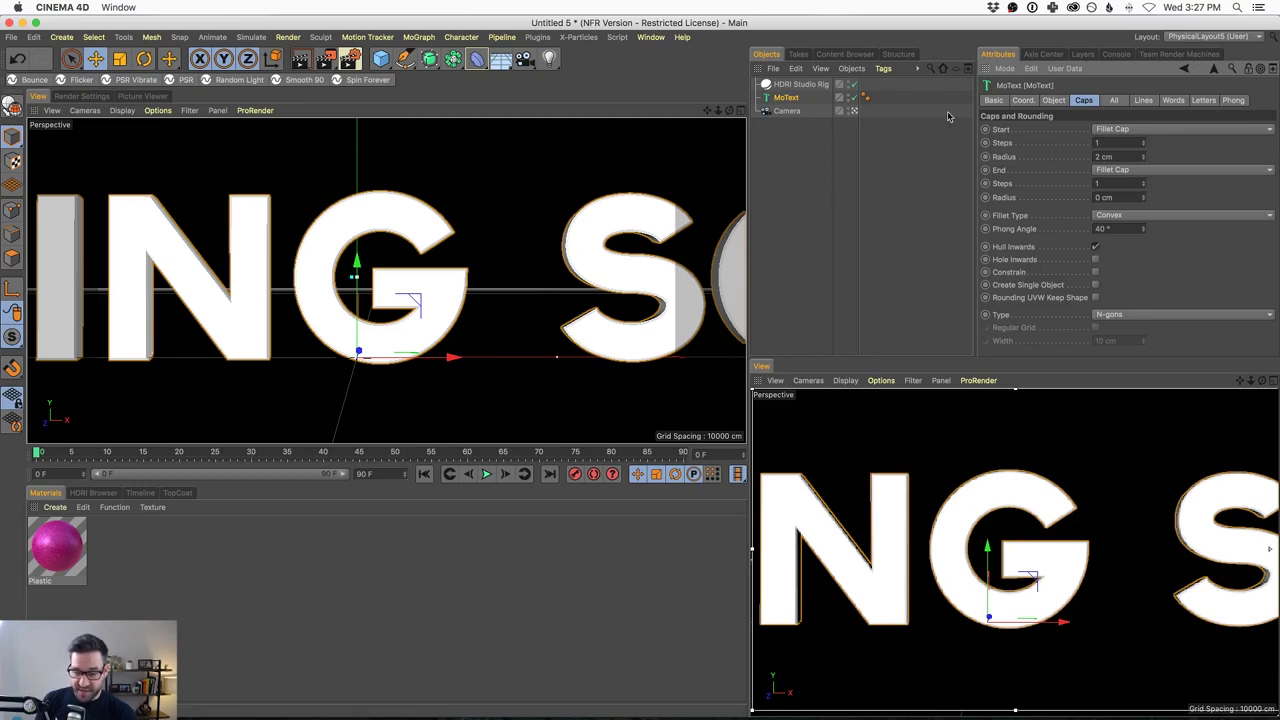
pyautogui.moveTo(1143, 157)
pyautogui.mouseDown()
pyautogui.moveTo(1149, 141)
pyautogui.moveTo(1150, 169)
pyautogui.moveTo(1145, 157)
pyautogui.mouseUp()
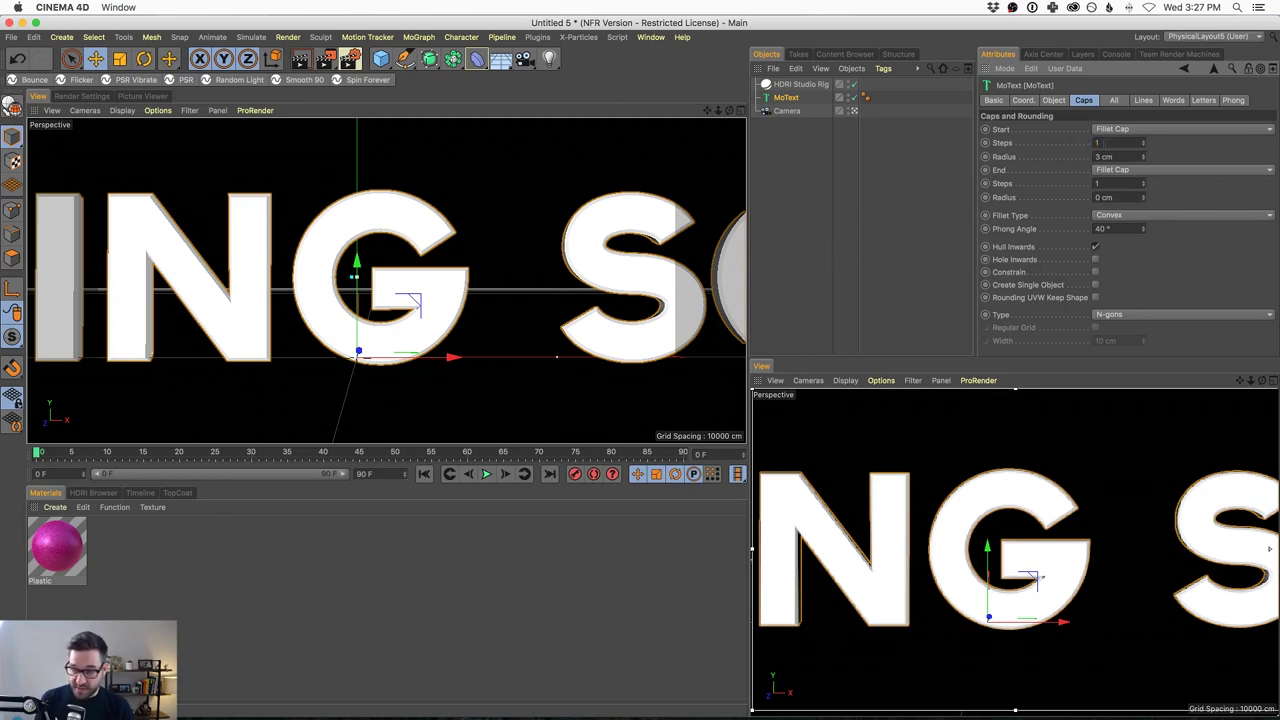
# Set the MoText start cap's fillet steps to 5 and check the rounded edge of the letter G up close
pyautogui.press('Return')
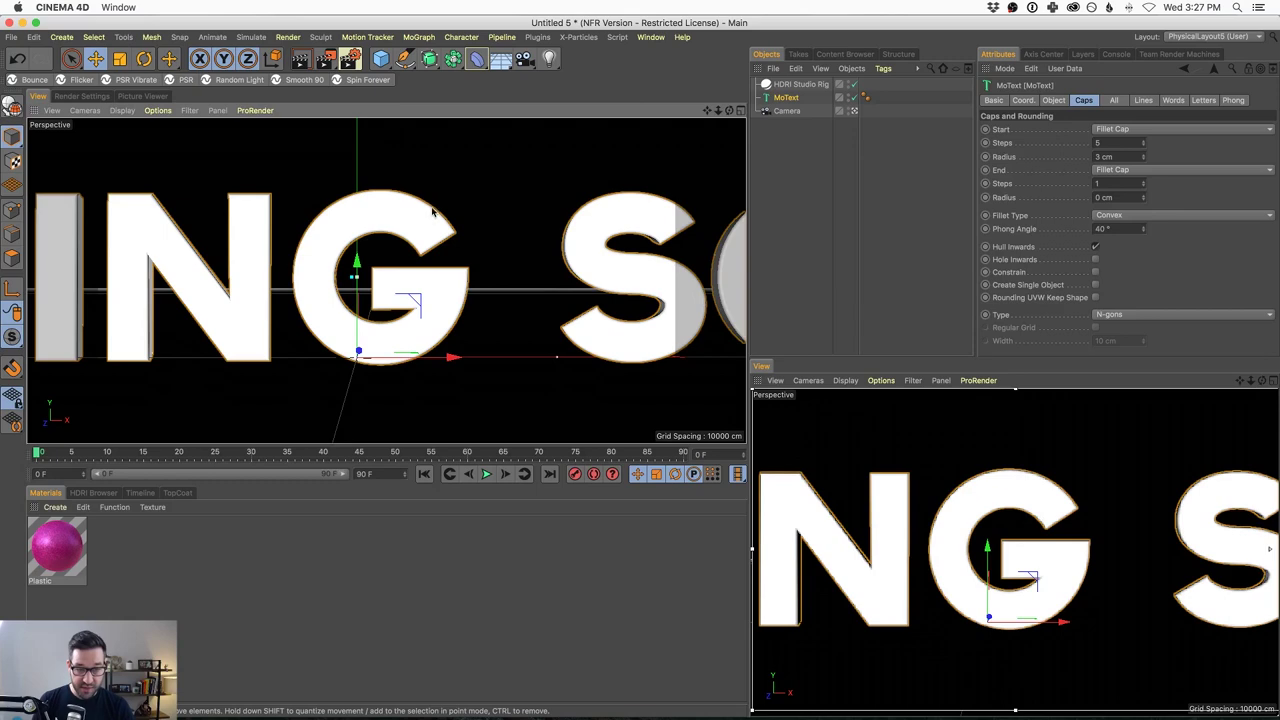
pyautogui.scroll(10, 429, 206)
pyautogui.scroll(10, 534, 323)
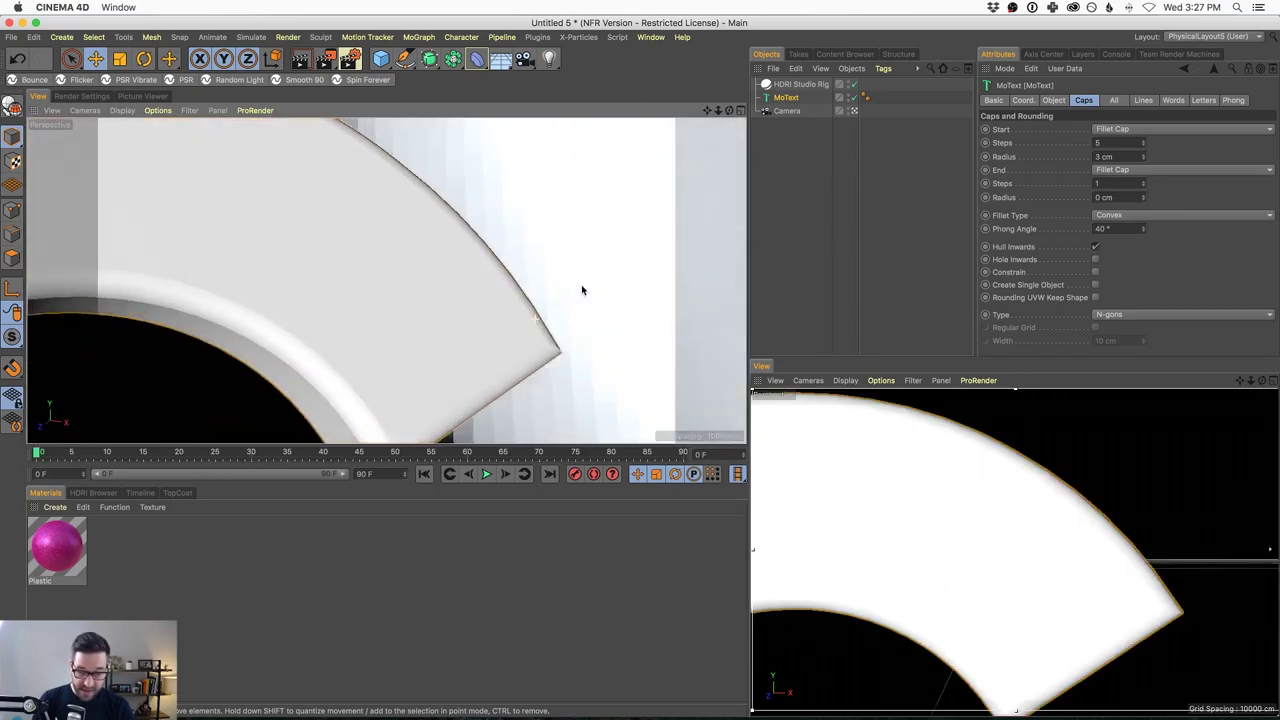
pyautogui.keyDown('alt'); pyautogui.moveTo(650, 280); pyautogui.dragTo(528, 290); pyautogui.keyUp('alt')
pyautogui.scroll(-15, 528, 290)
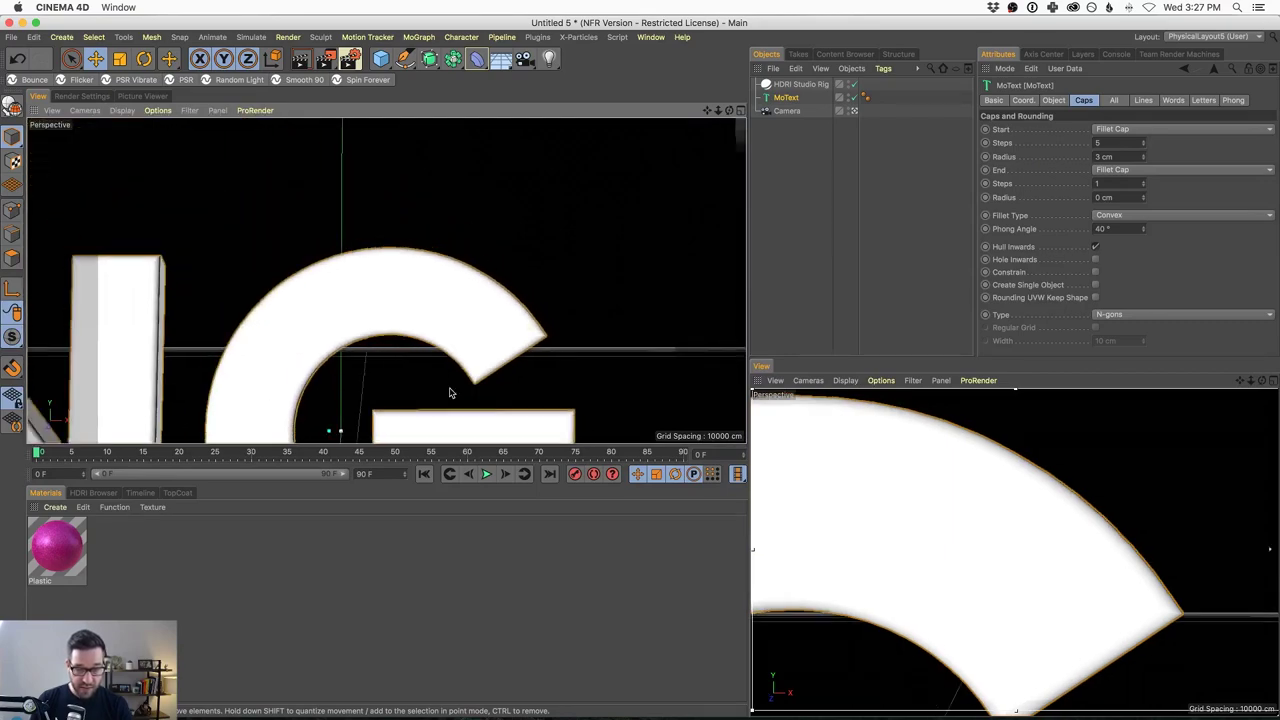
pyautogui.scroll(-15, 470, 272)
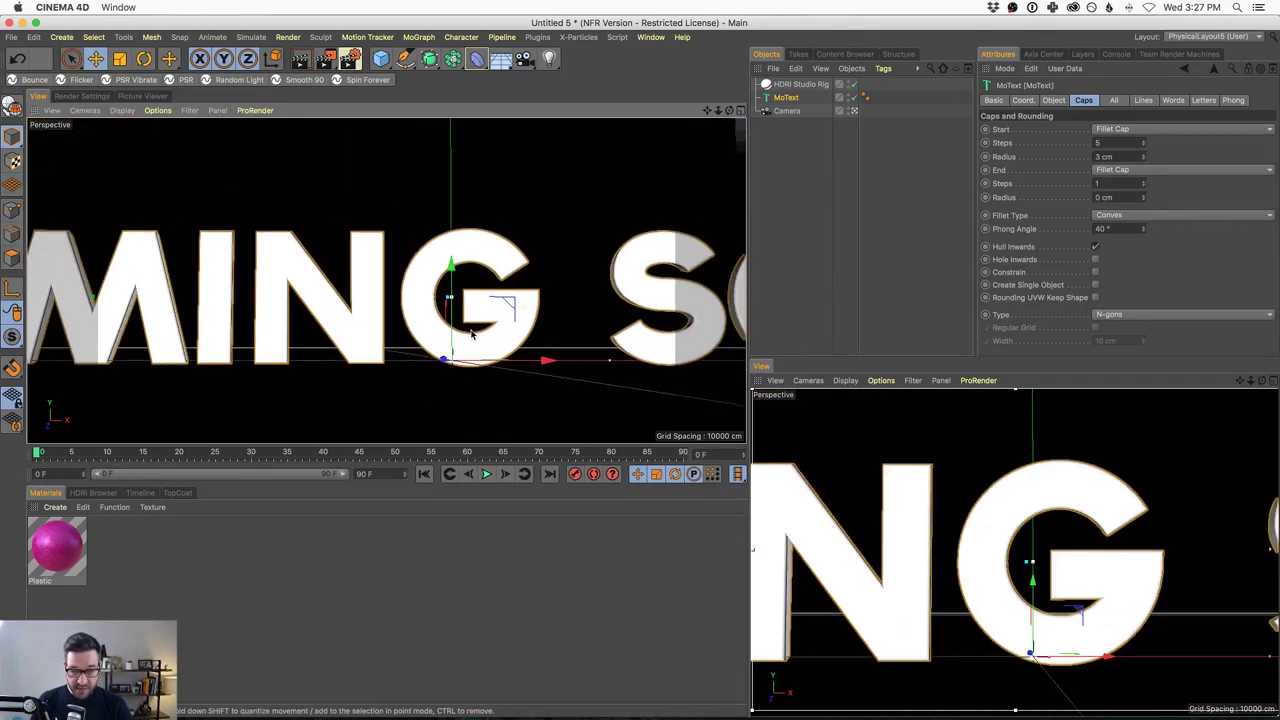
pyautogui.scroll(-10, 494, 333)
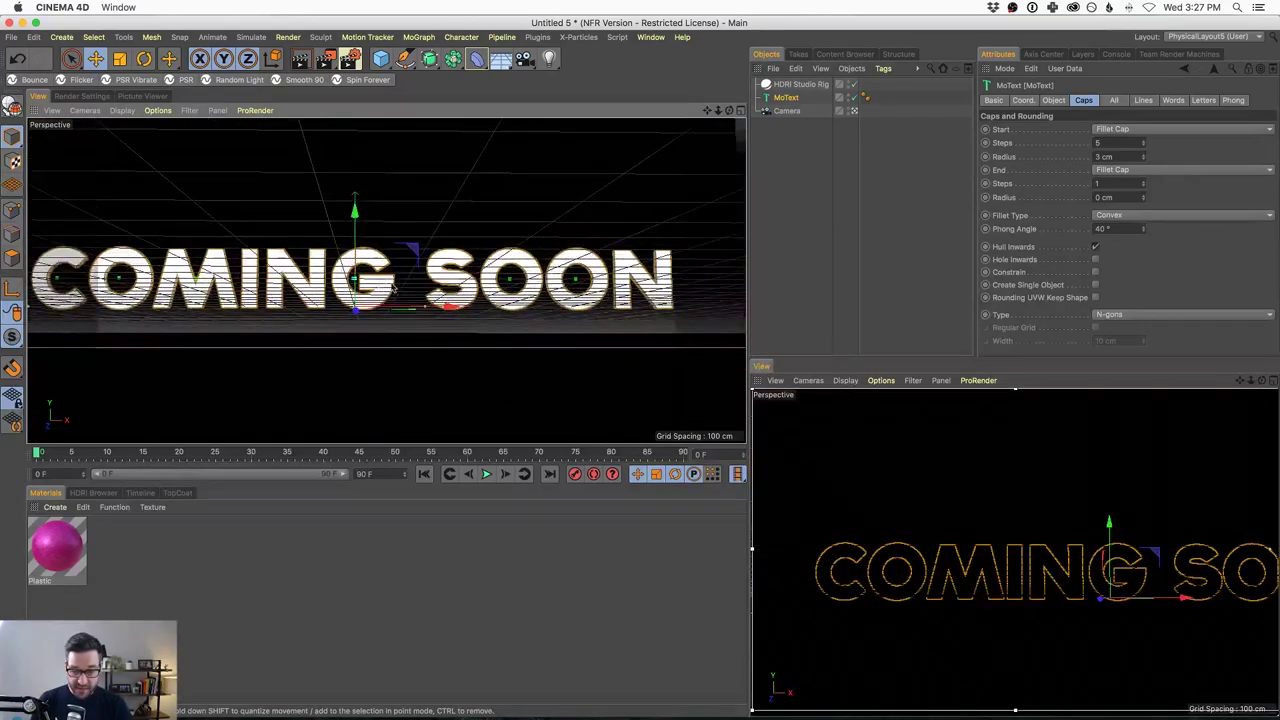
pyautogui.scroll(-2, 406, 307)
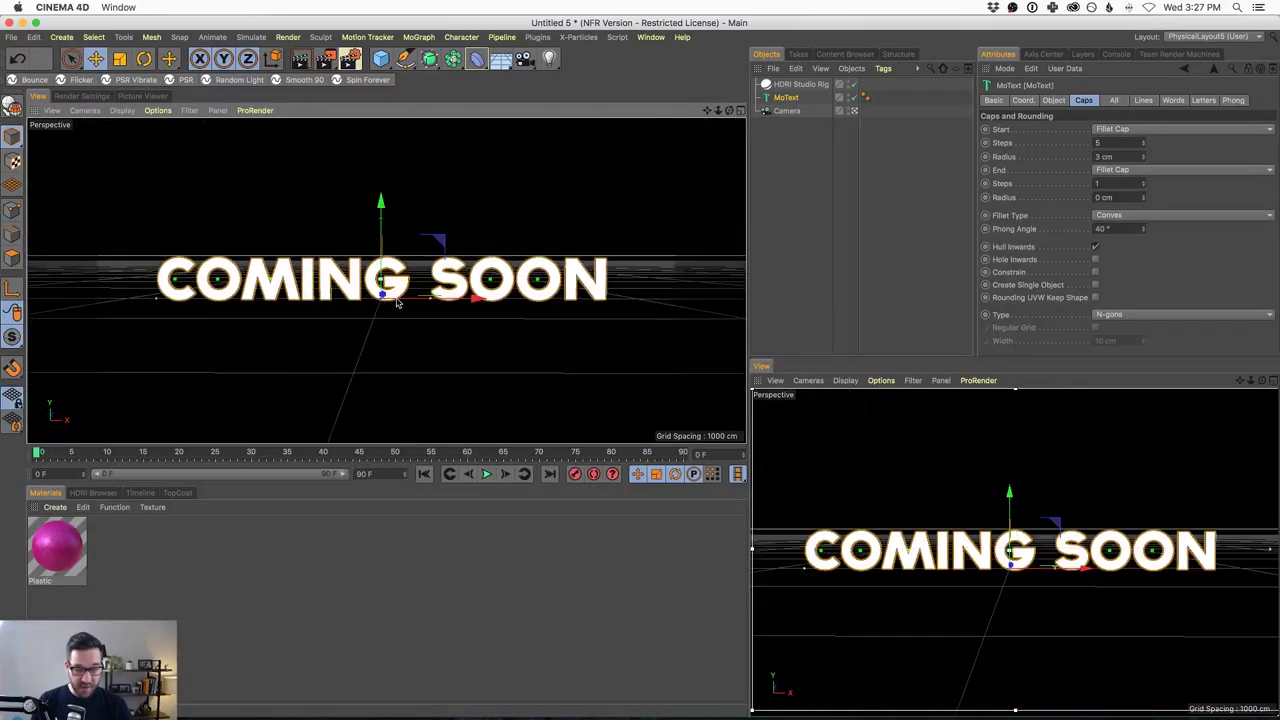
# Create a Chrome material from the TopCoat presets, apply it to the MoText object and deselect everything
pyautogui.click(208, 528)
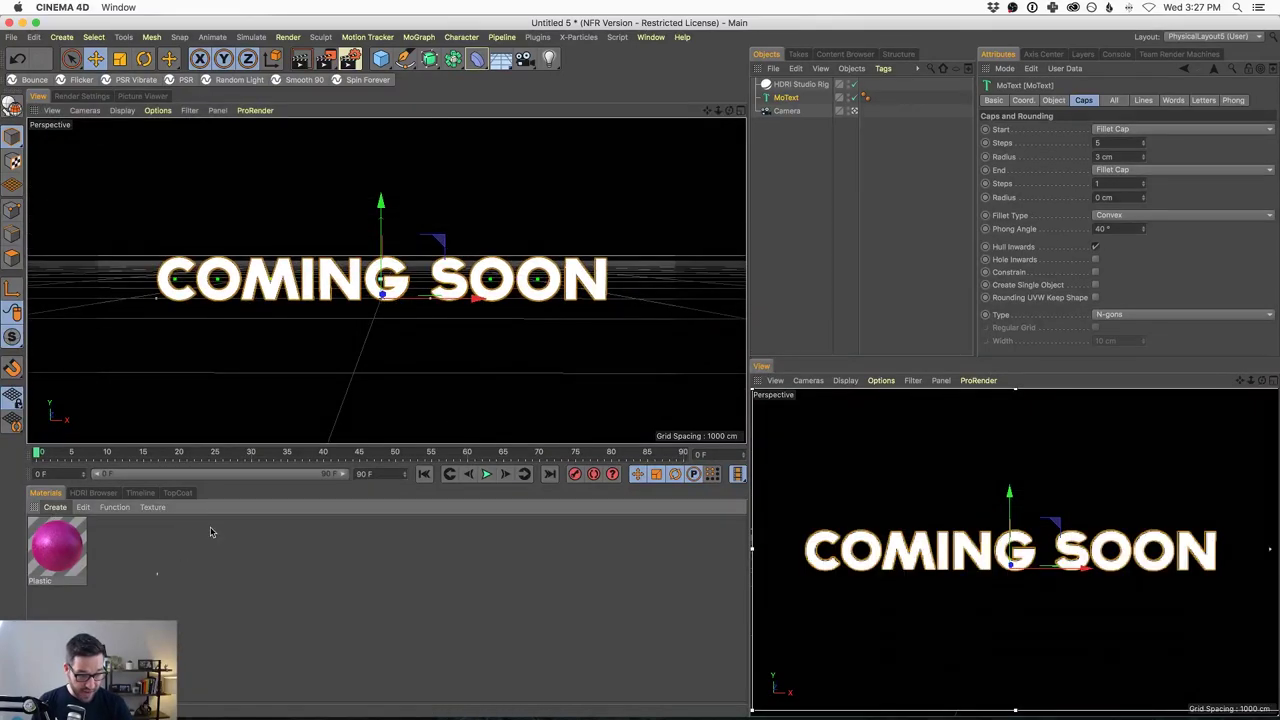
pyautogui.click(178, 492)
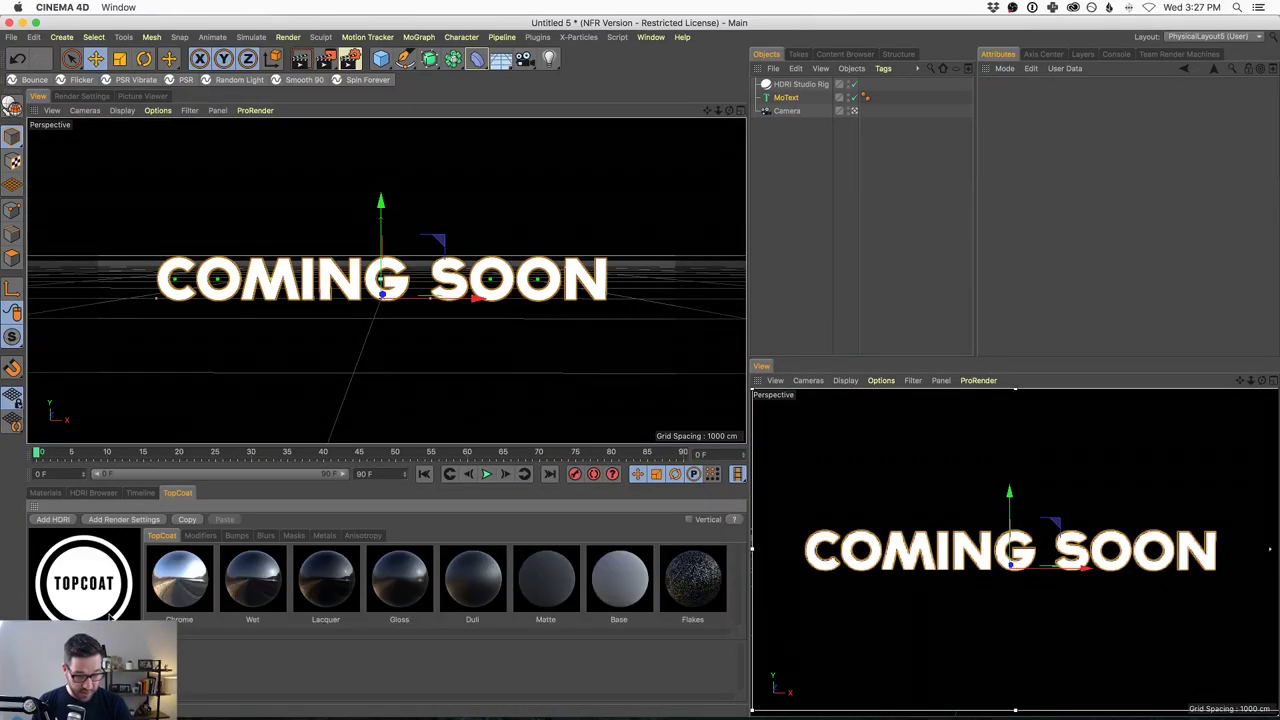
pyautogui.click(180, 588)
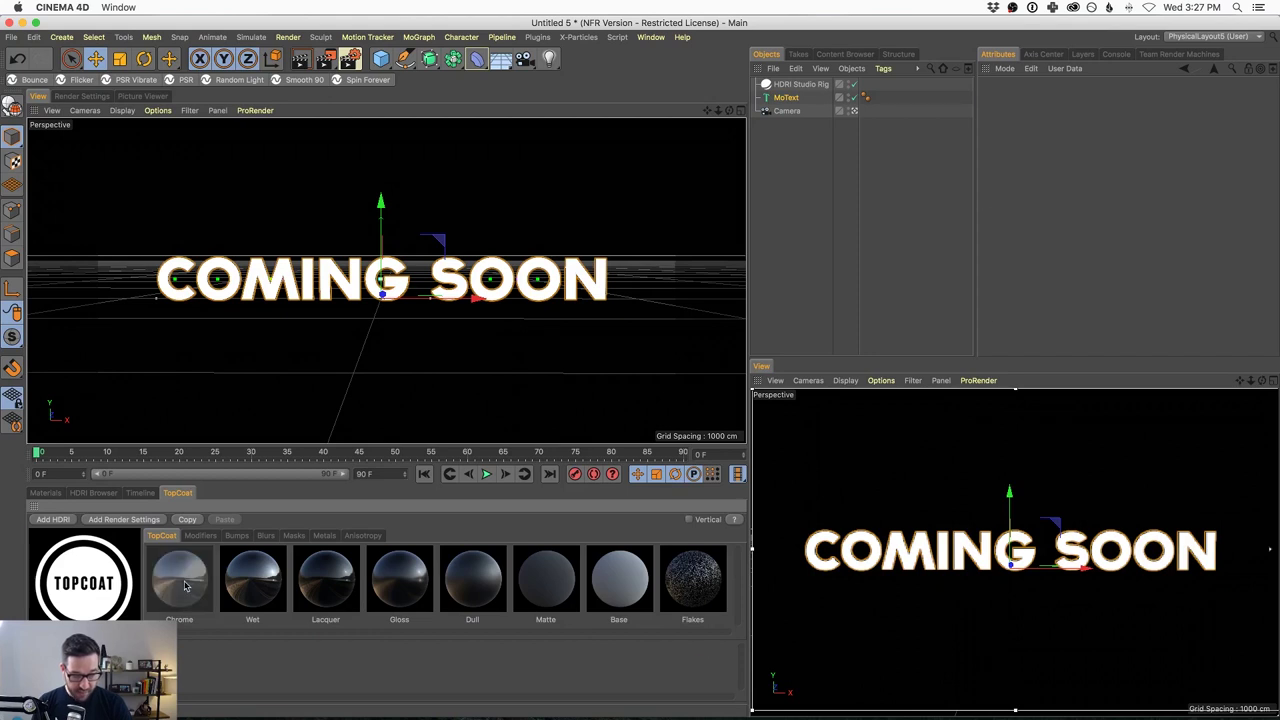
pyautogui.click(46, 494)
pyautogui.moveTo(64, 568); pyautogui.dragTo(800, 98)
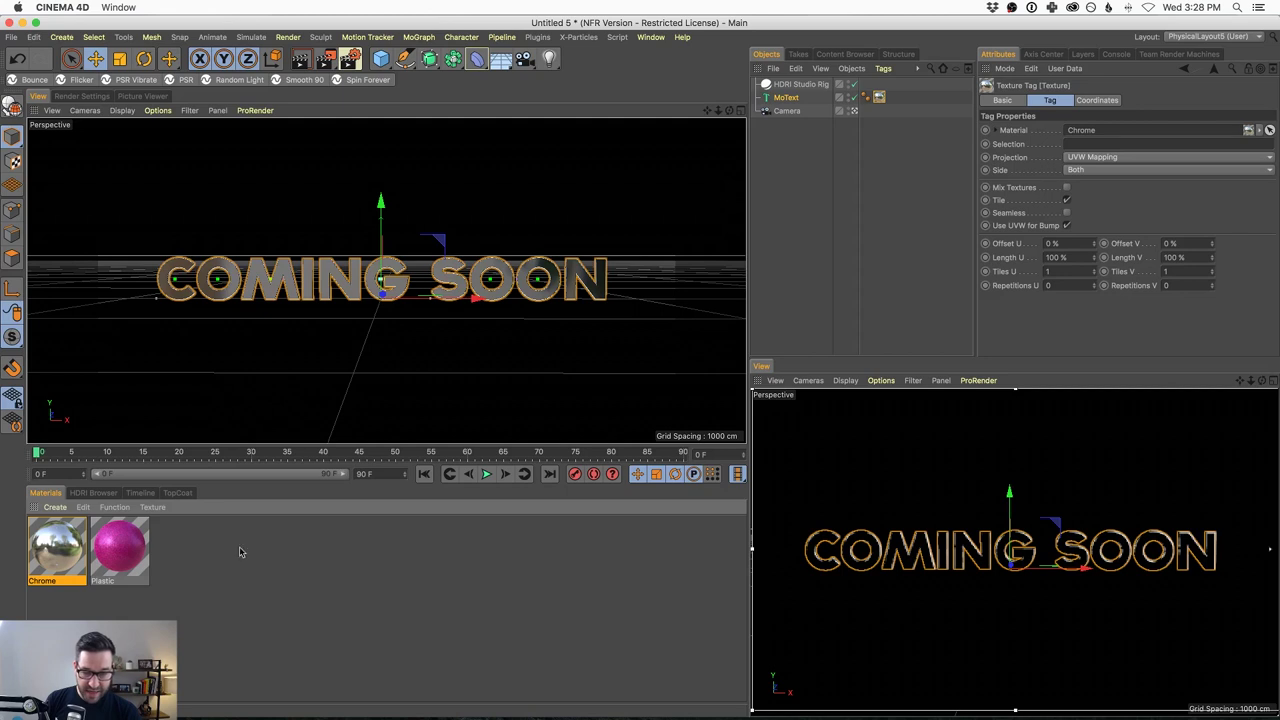
pyautogui.click(812, 168)
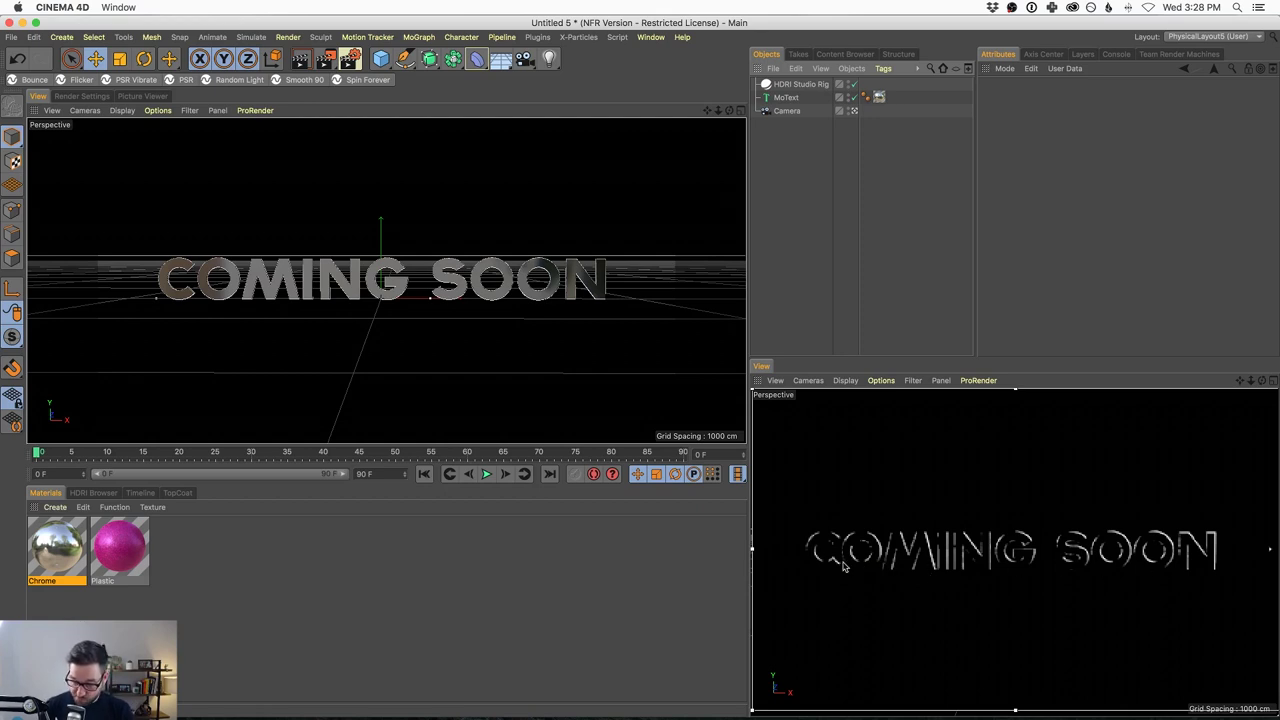
# Try the chrome text without a bevel by setting the MoText start cap to None, and deselect it
pyautogui.click(786, 98)
pyautogui.click(1127, 131)
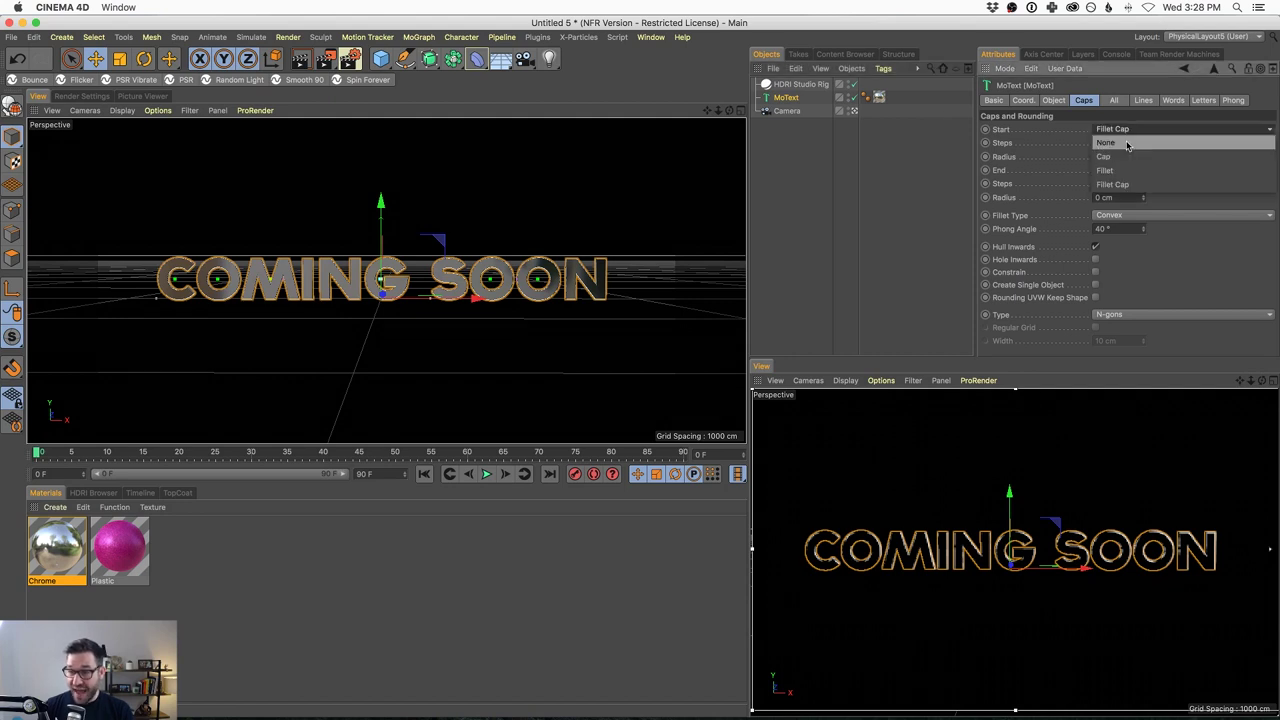
pyautogui.click(1127, 143)
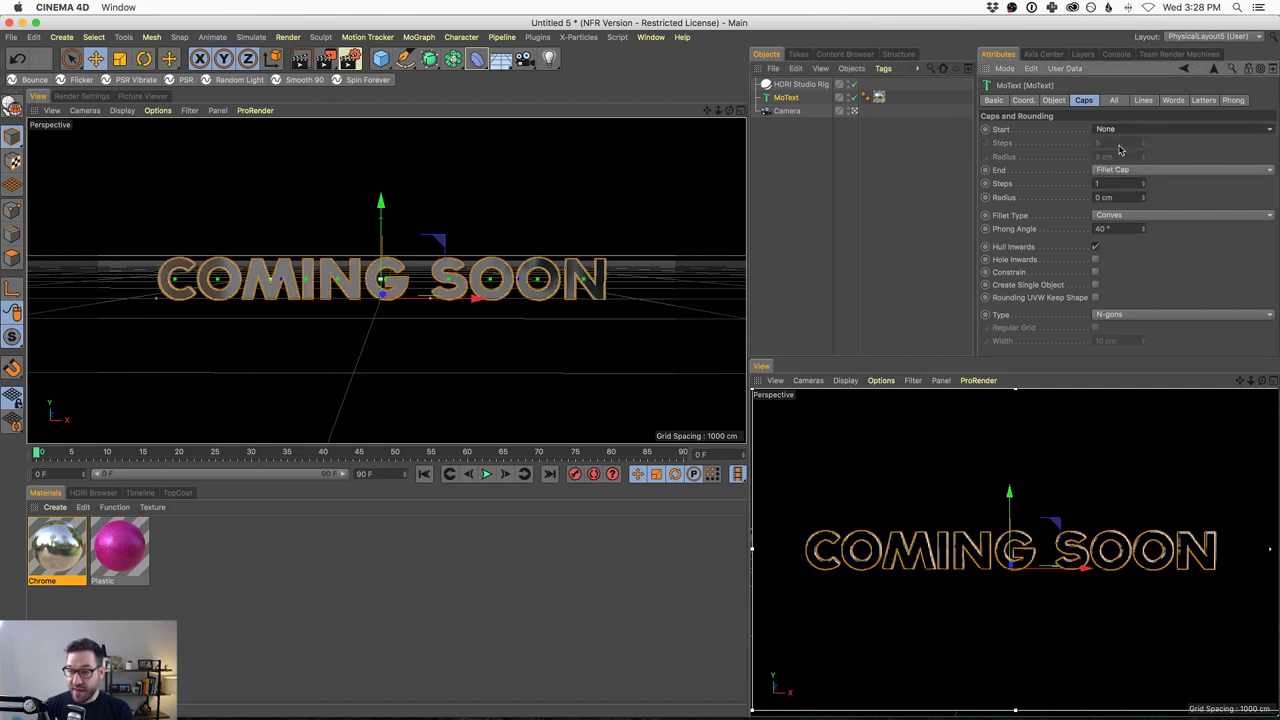
pyautogui.click(788, 222)
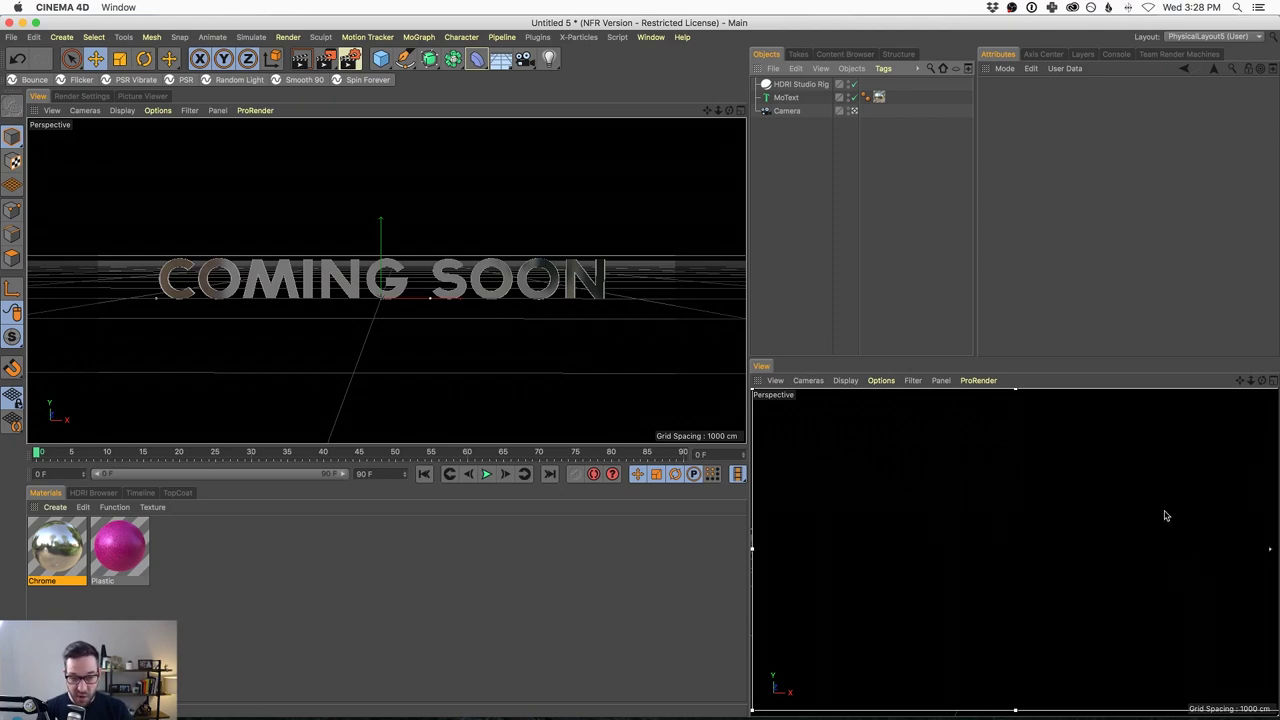
# Try several rotations of the HDRI Studio Rig against the flat chrome text, ending at 11°
pyautogui.click(795, 85)
pyautogui.moveTo(1146, 250); pyautogui.dragTo(1207, 250)
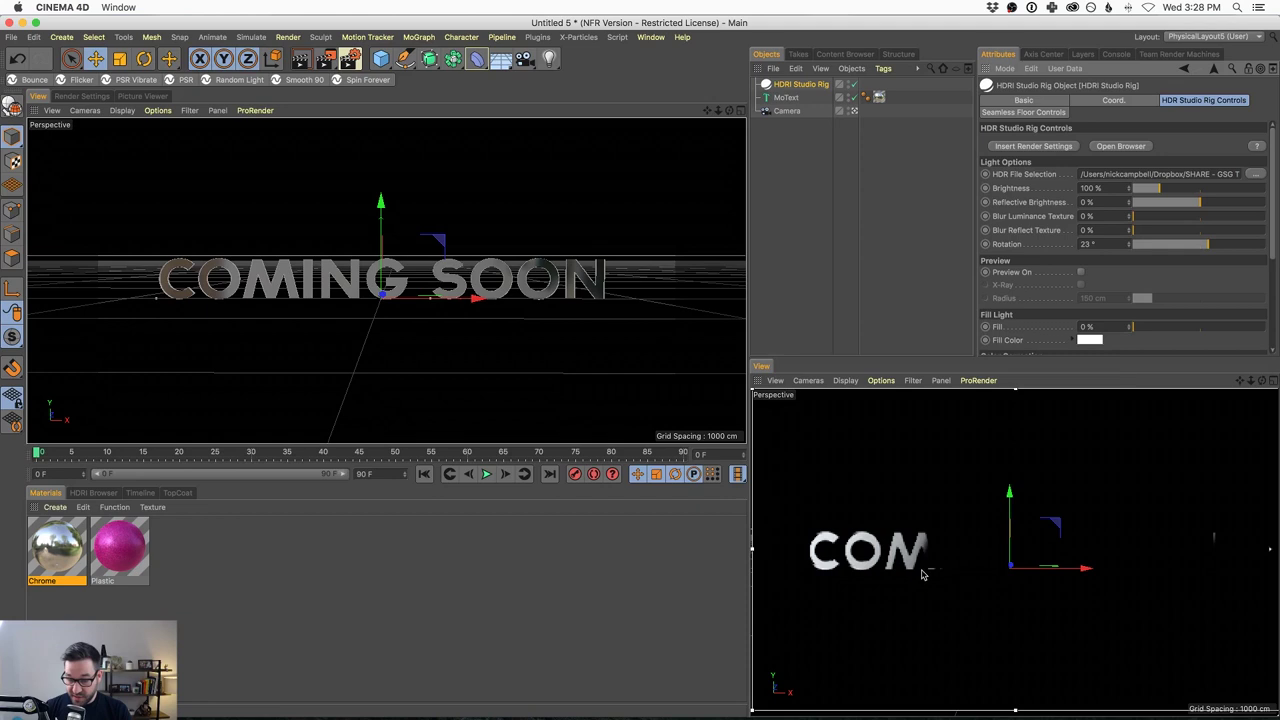
pyautogui.moveTo(1207, 244); pyautogui.dragTo(1220, 244)
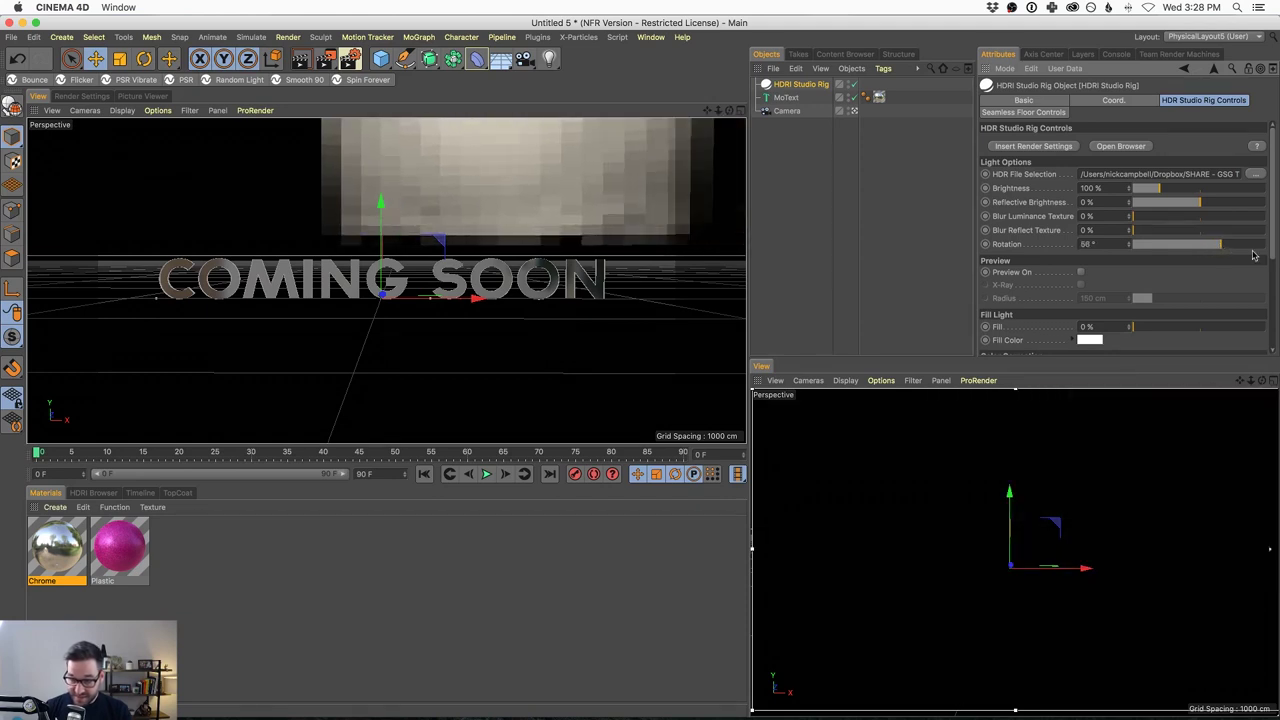
pyautogui.moveTo(1230, 244); pyautogui.dragTo(1207, 252)
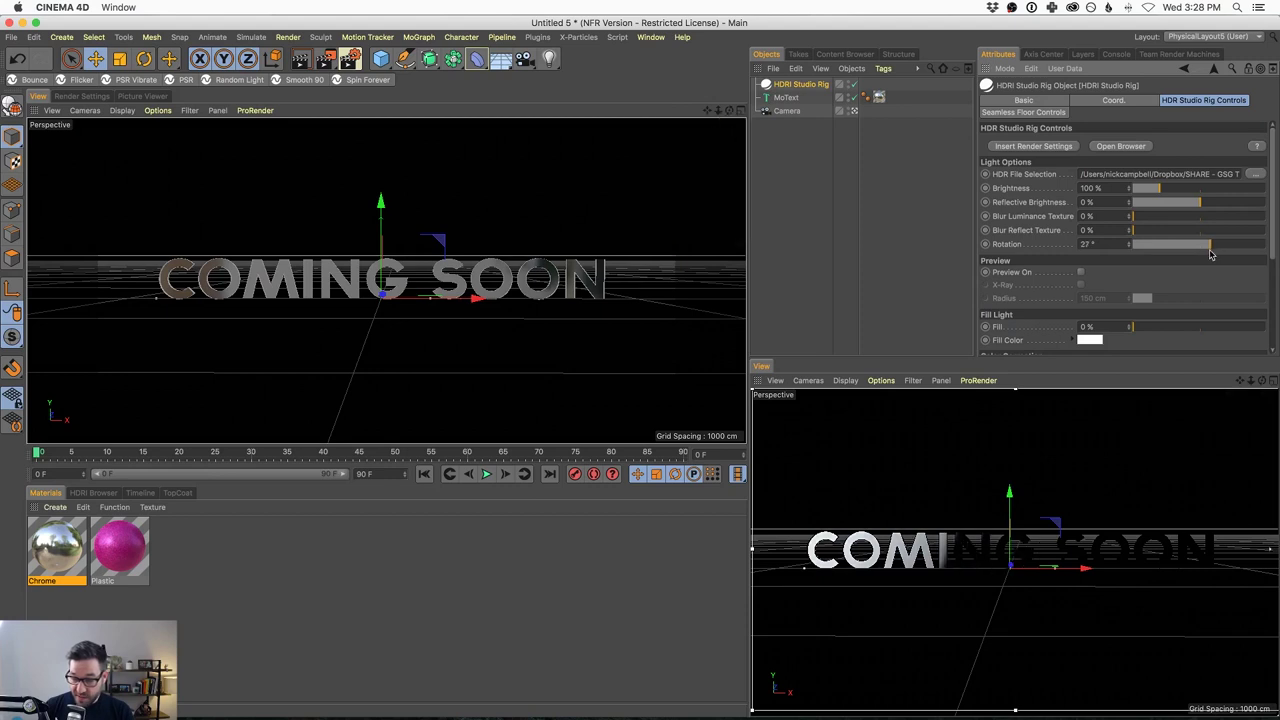
pyautogui.moveTo(1207, 252); pyautogui.dragTo(1205, 259)
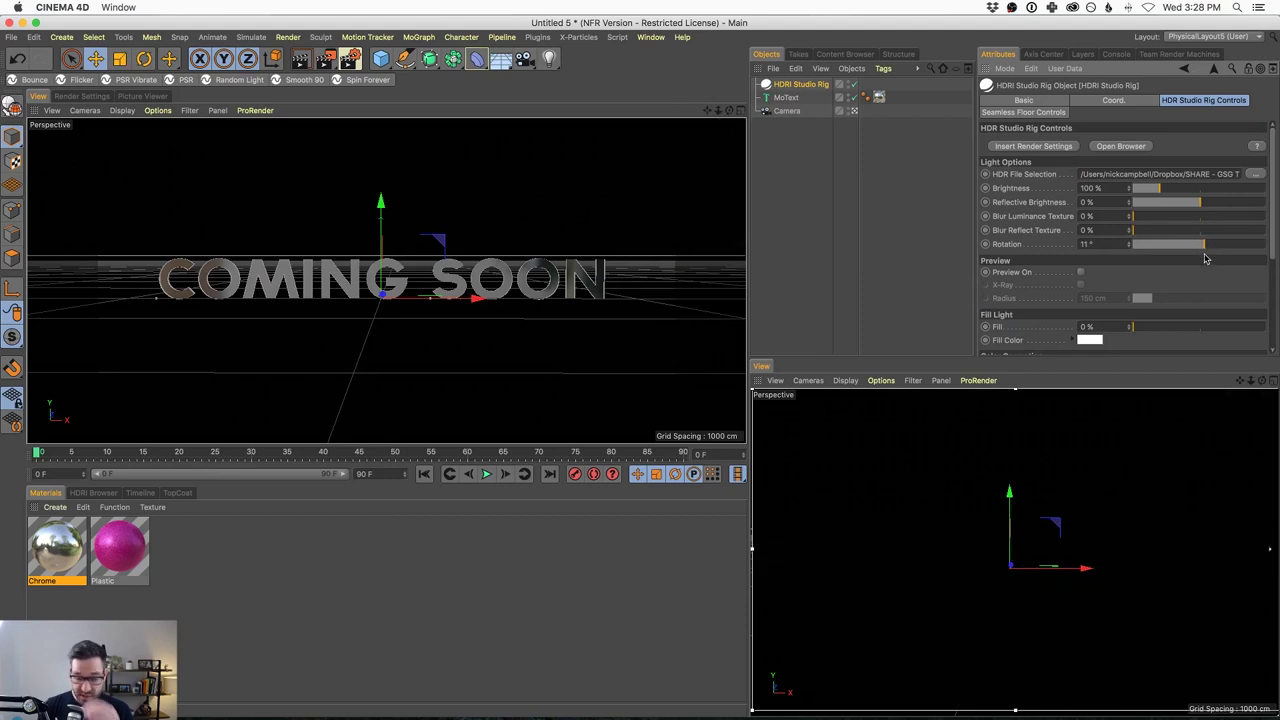
# Set the MoText start cap back to Fillet Cap and deselect the object to view the chrome bevels
pyautogui.click(788, 97)
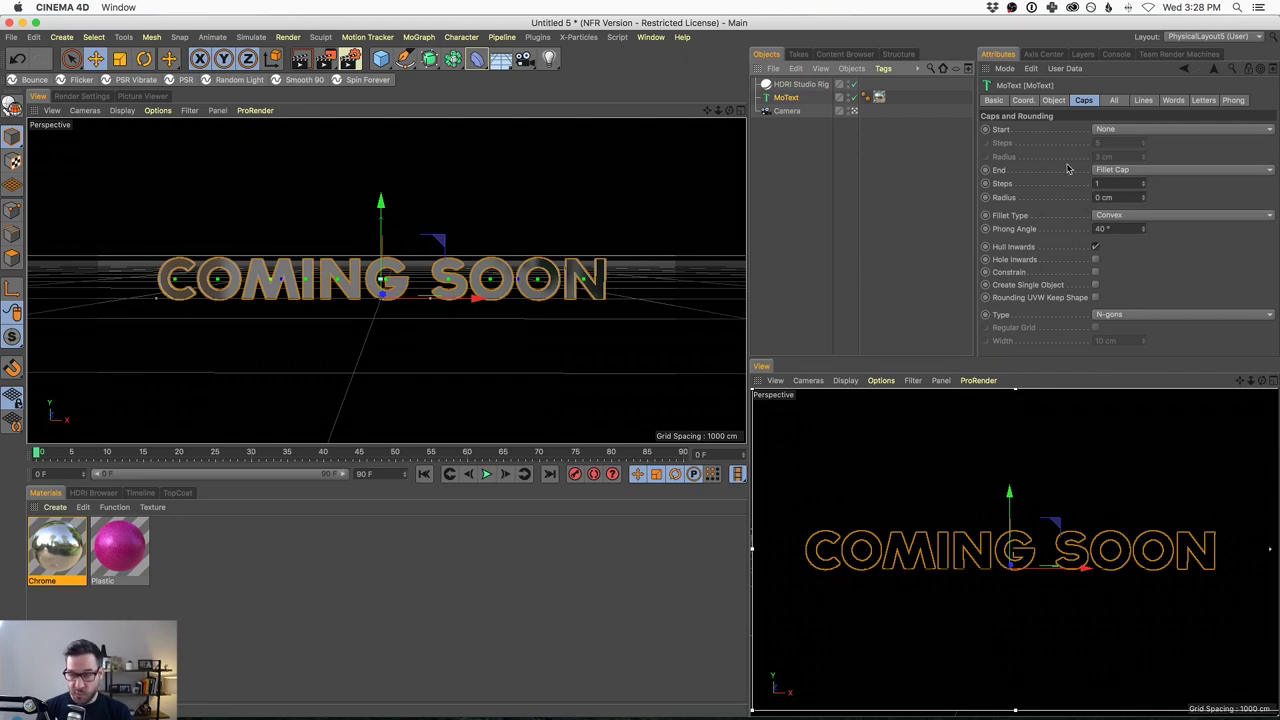
pyautogui.click(1122, 129)
pyautogui.click(1132, 185)
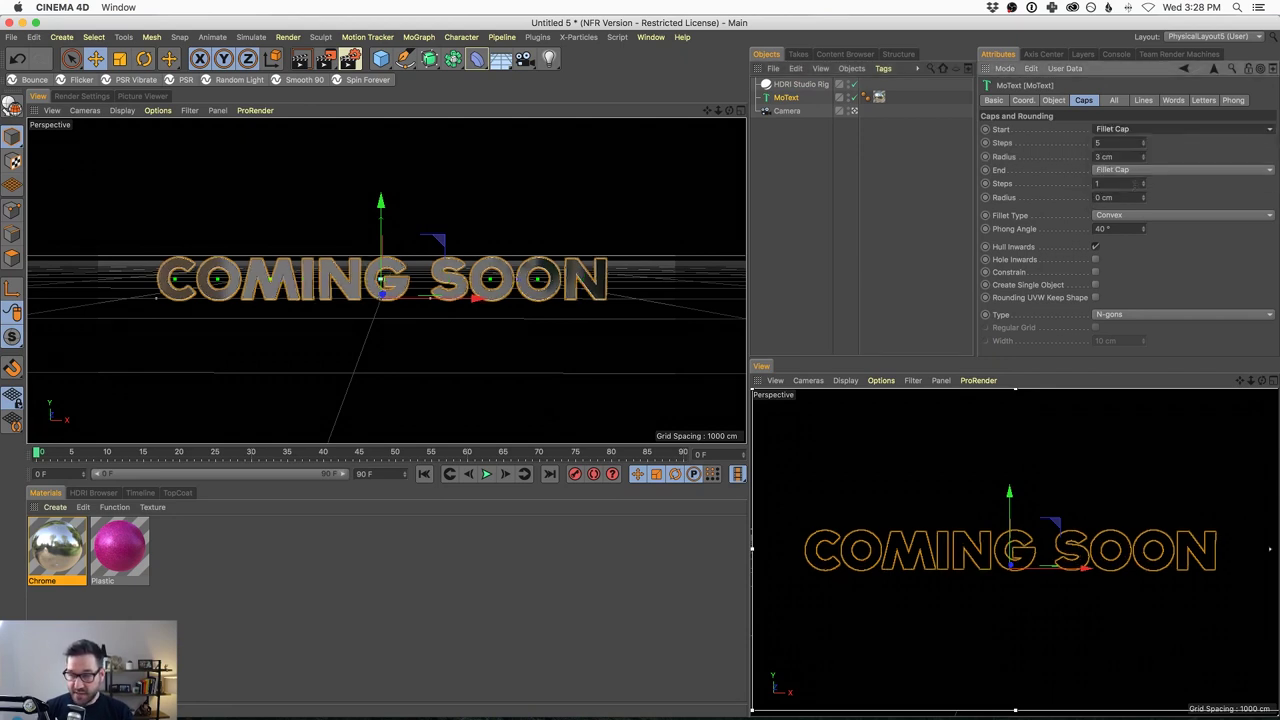
pyautogui.click(884, 234)
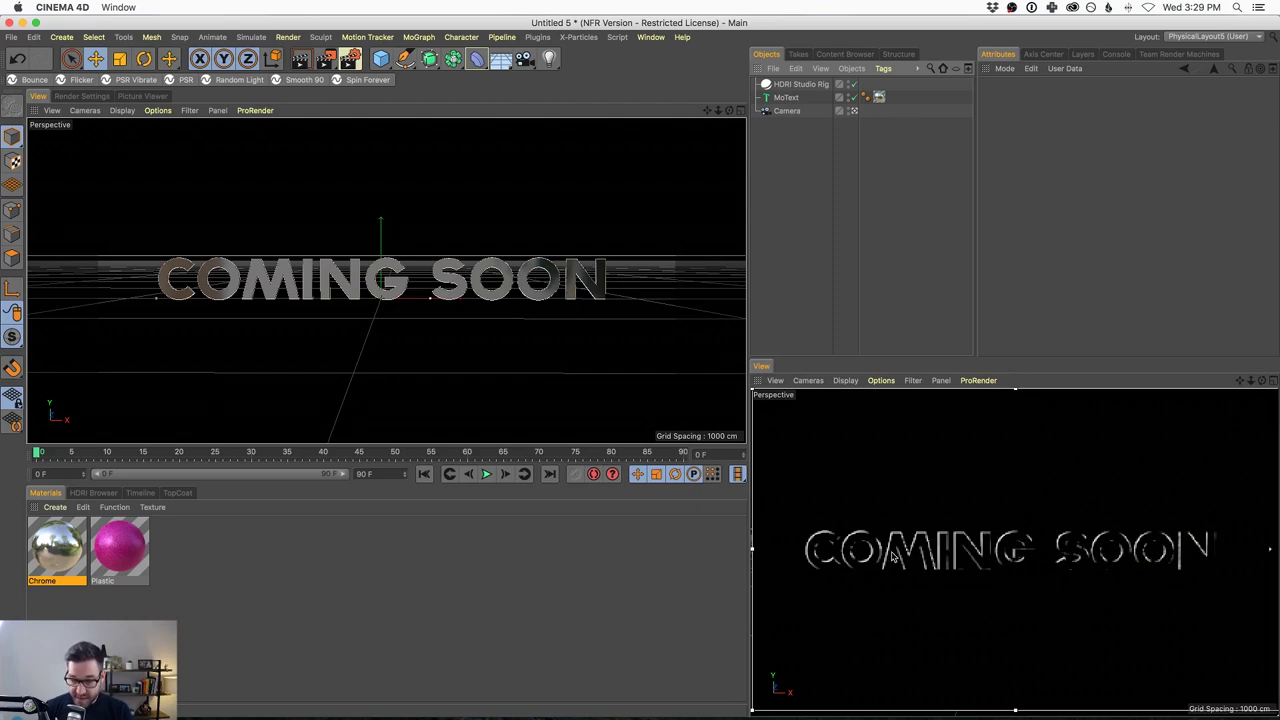
# Try the HDRI Studio Rig at a rotation of 7° and deselect it to view the chrome bevels
pyautogui.click(788, 97)
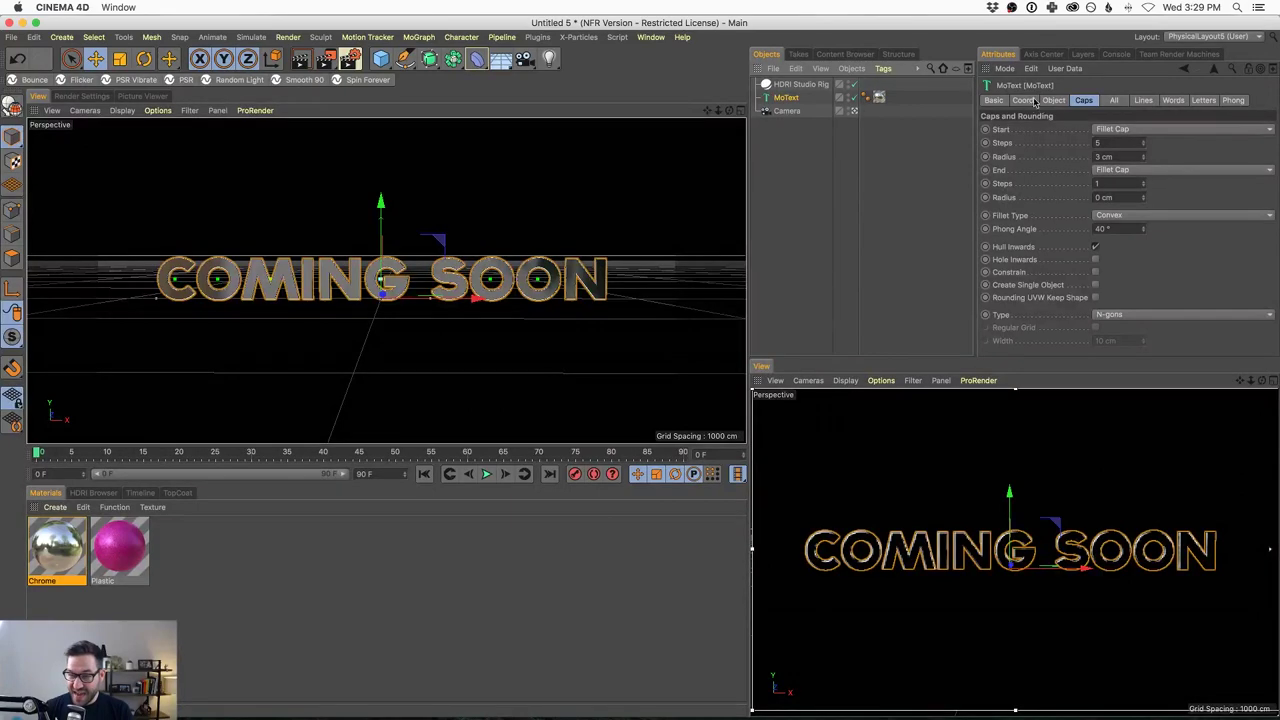
pyautogui.click(792, 84)
pyautogui.moveTo(1207, 241); pyautogui.dragTo(1225, 277)
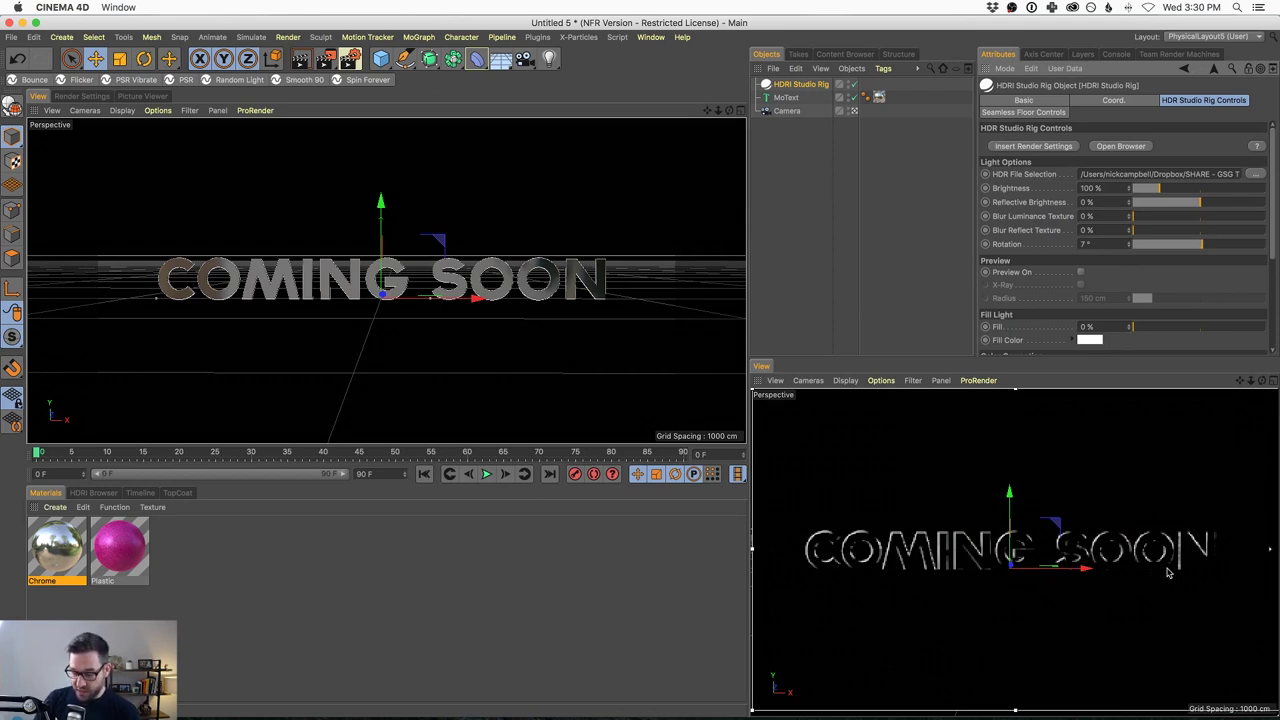
pyautogui.click(801, 184)
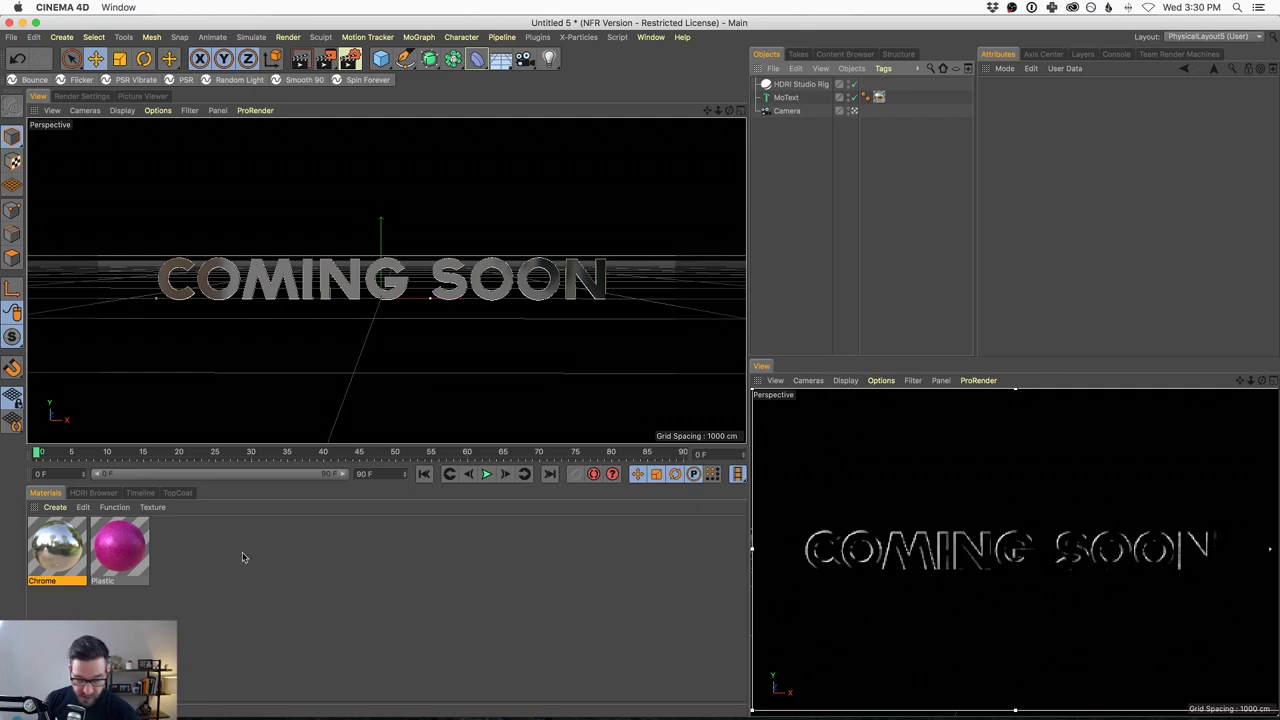
# Create a new standard material and apply it to the MoText object
pyautogui.click(55, 508)
pyautogui.press('Escape')
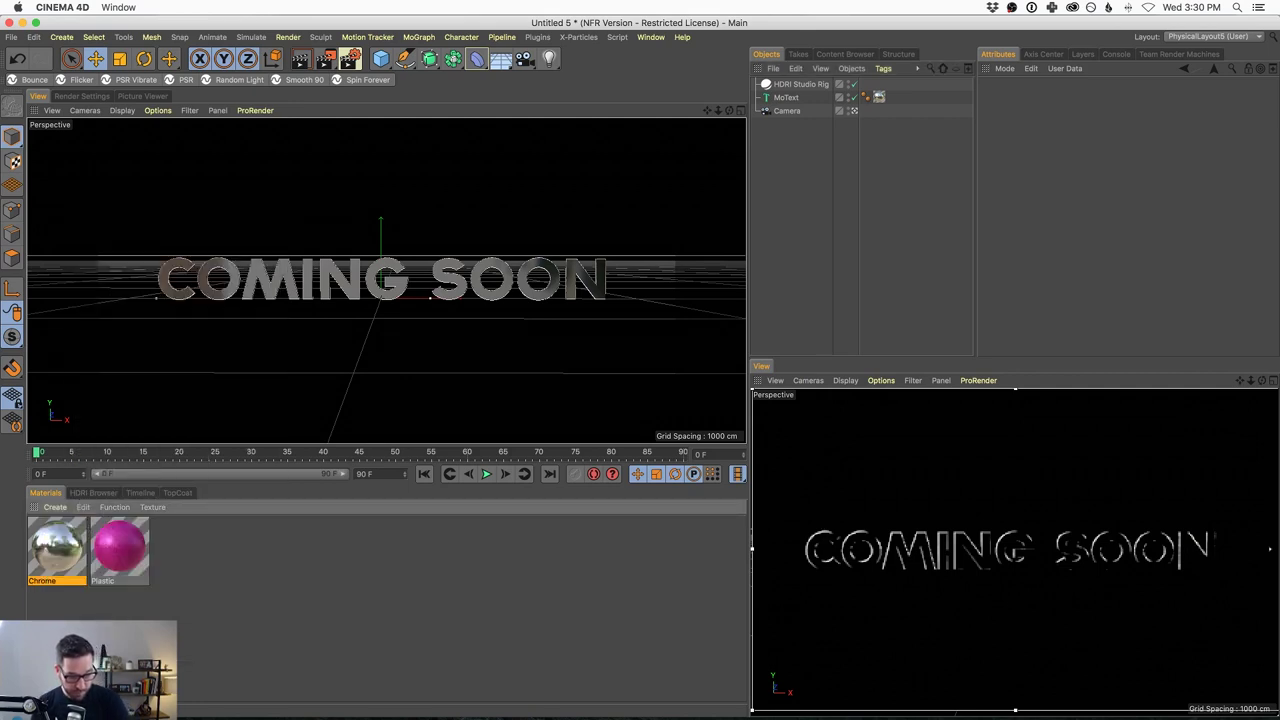
pyautogui.press('super+n')
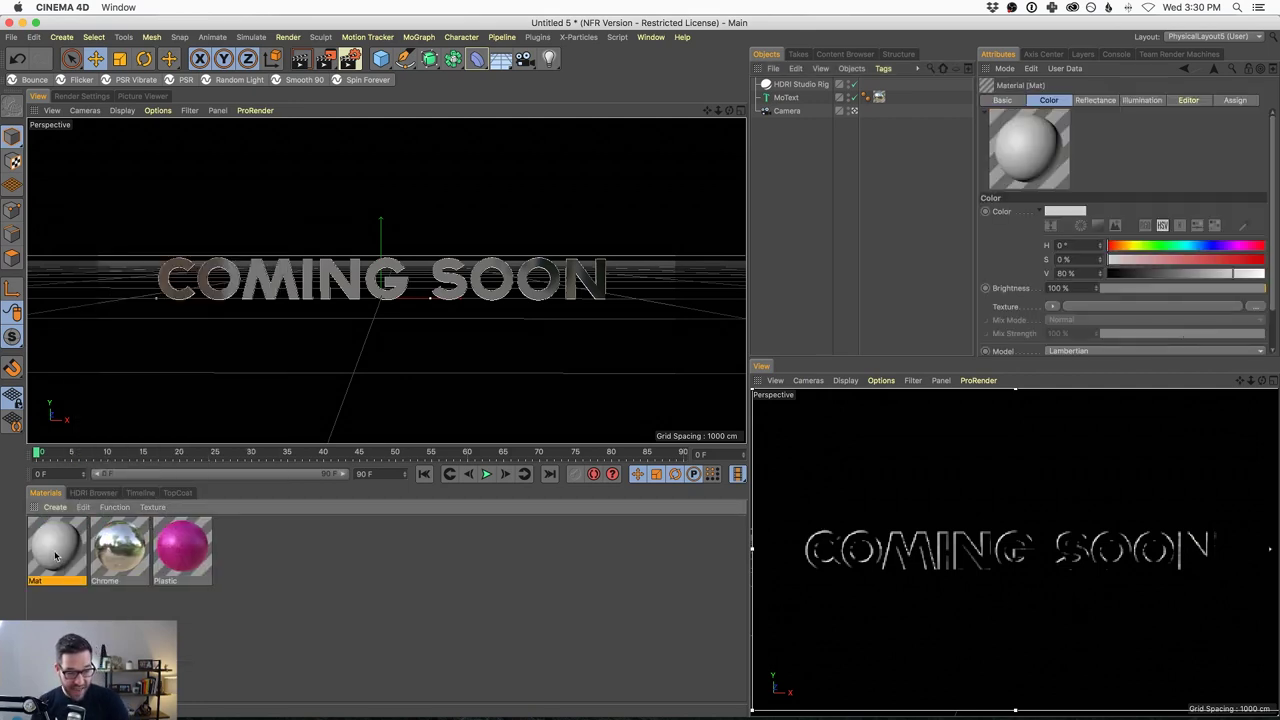
pyautogui.moveTo(55, 555); pyautogui.dragTo(795, 98)
# Enable Luminance on the new Mat material and disable its Color and Reflectance channels
pyautogui.doubleClick(65, 556)
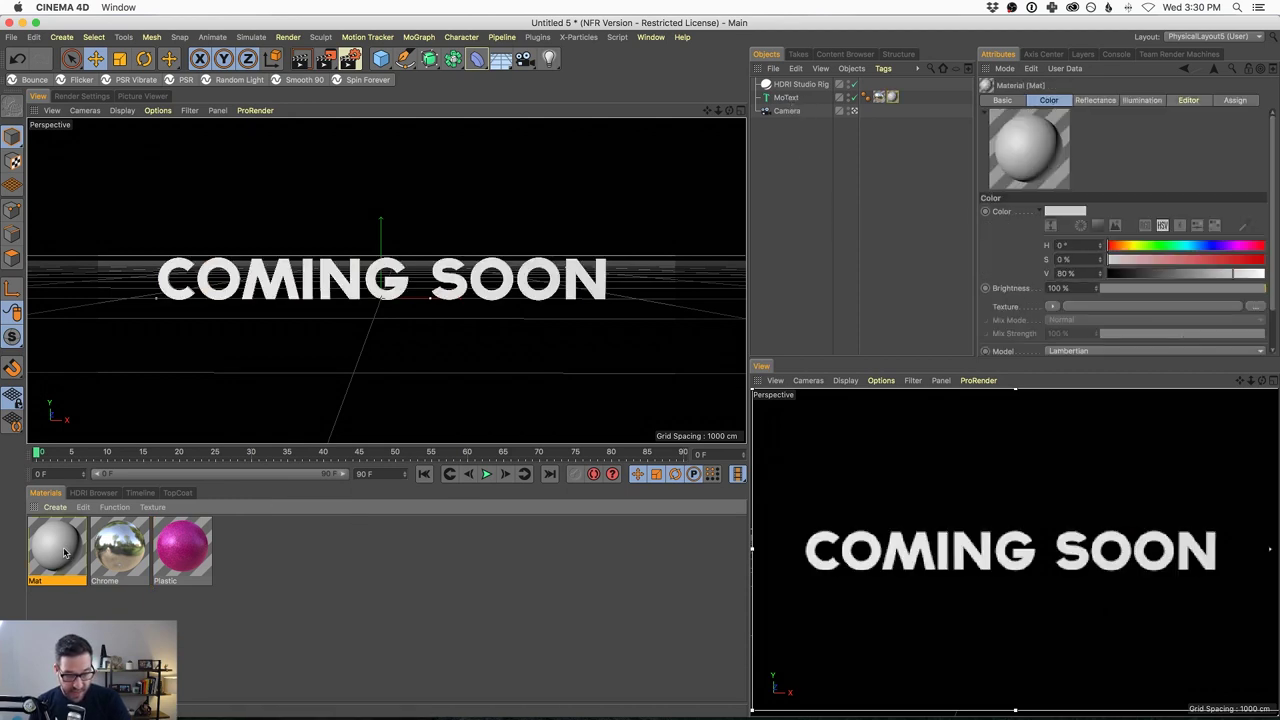
pyautogui.click(267, 257)
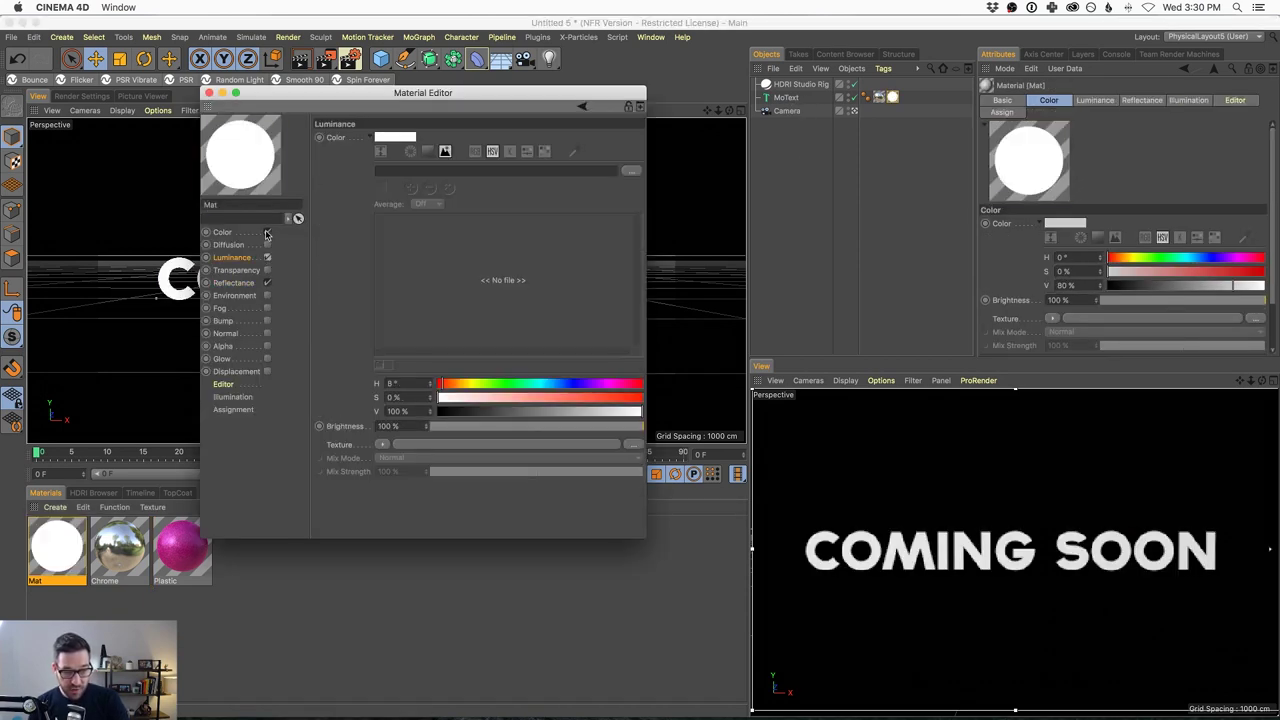
pyautogui.click(267, 232)
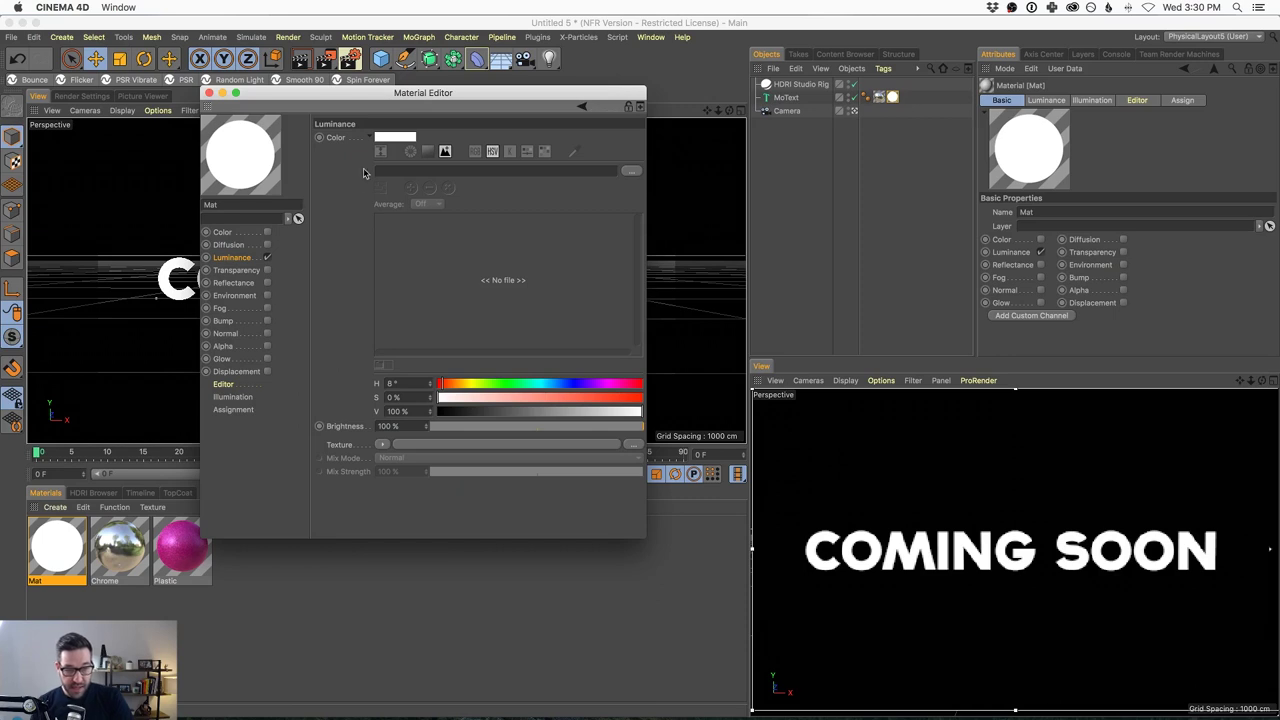
pyautogui.moveTo(290, 93); pyautogui.dragTo(453, 330)
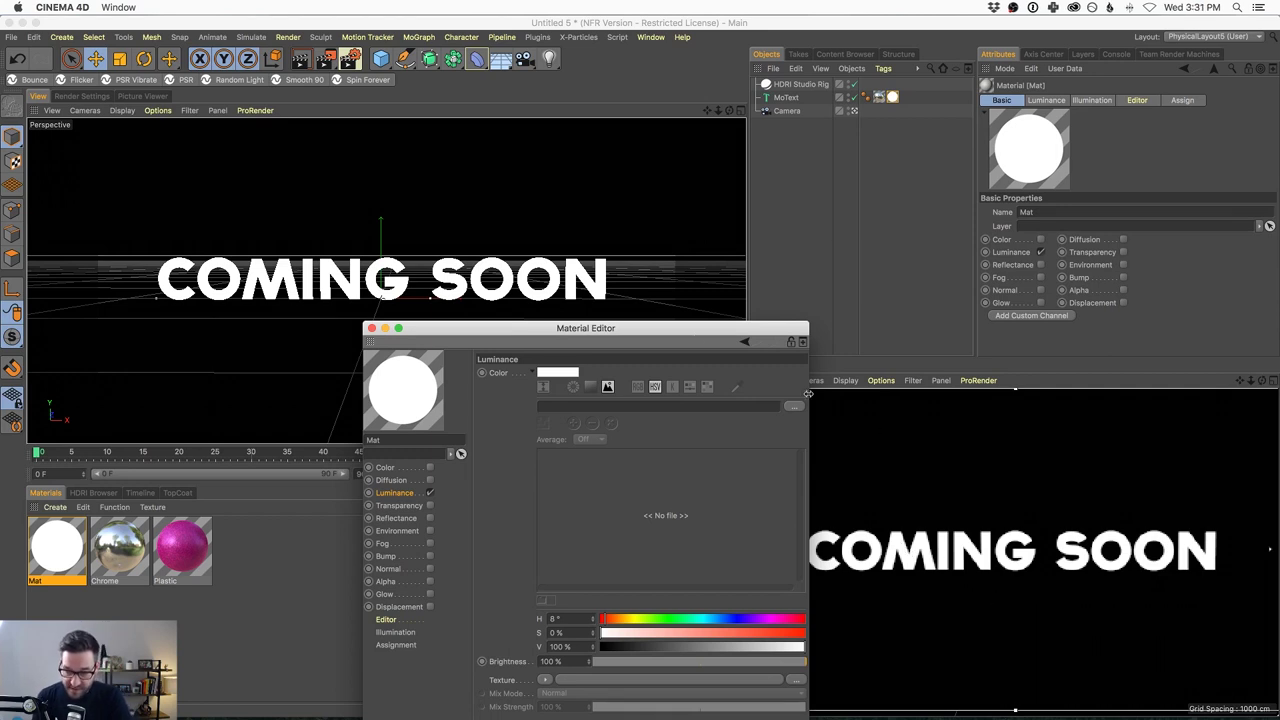
pyautogui.moveTo(707, 333); pyautogui.dragTo(571, 253)
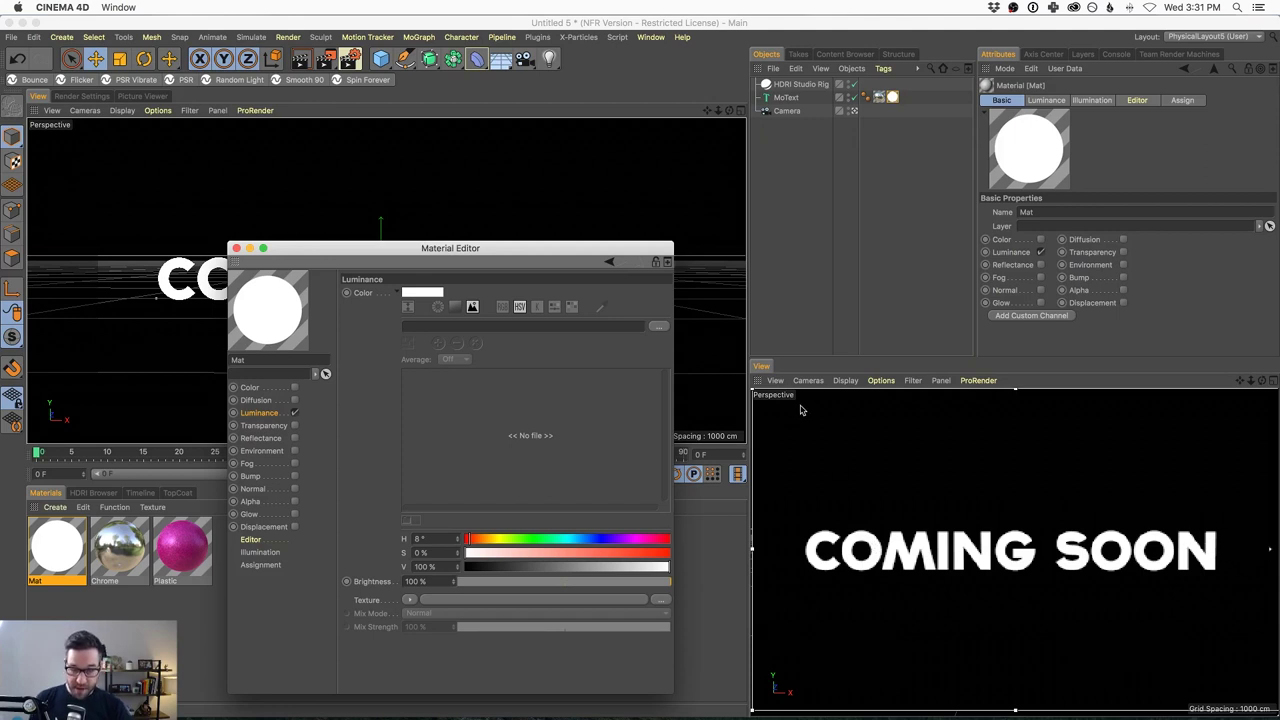
pyautogui.moveTo(557, 257); pyautogui.dragTo(562, 238)
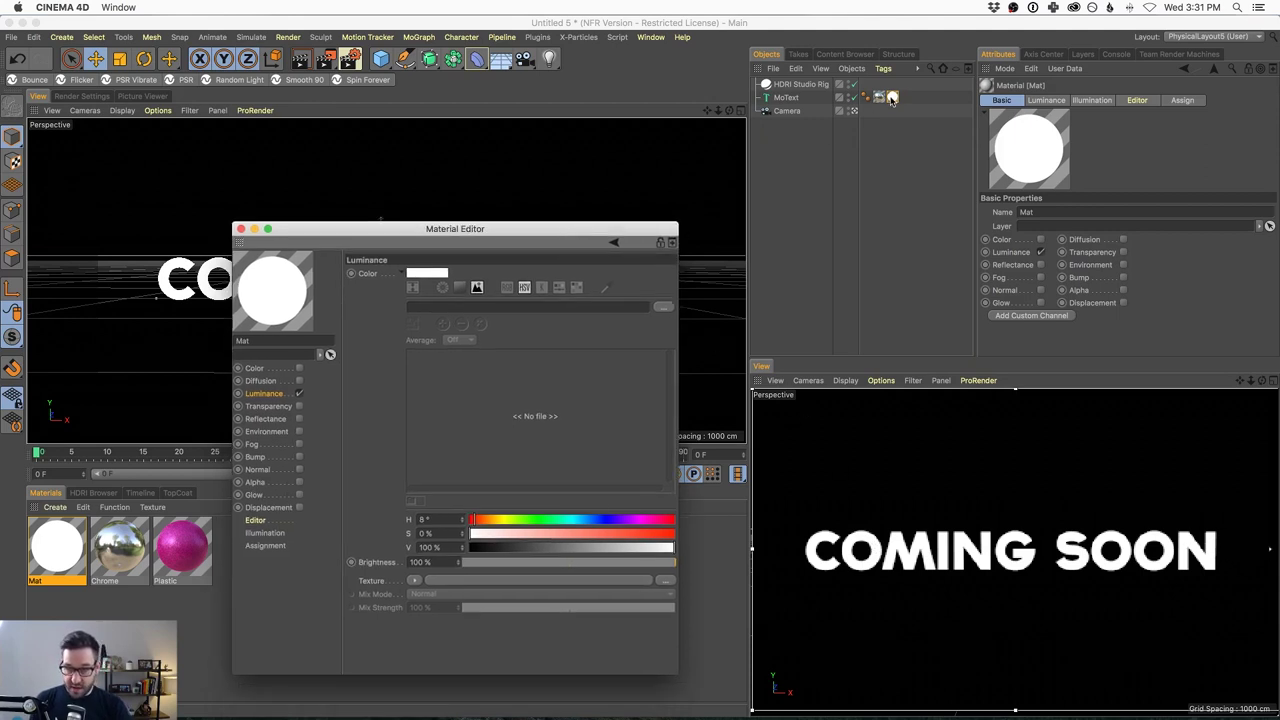
# Delete the Mat texture tag from MoText and turn the material's luminance colour red with 100% saturation
pyautogui.click(892, 97)
pyautogui.press('Delete')
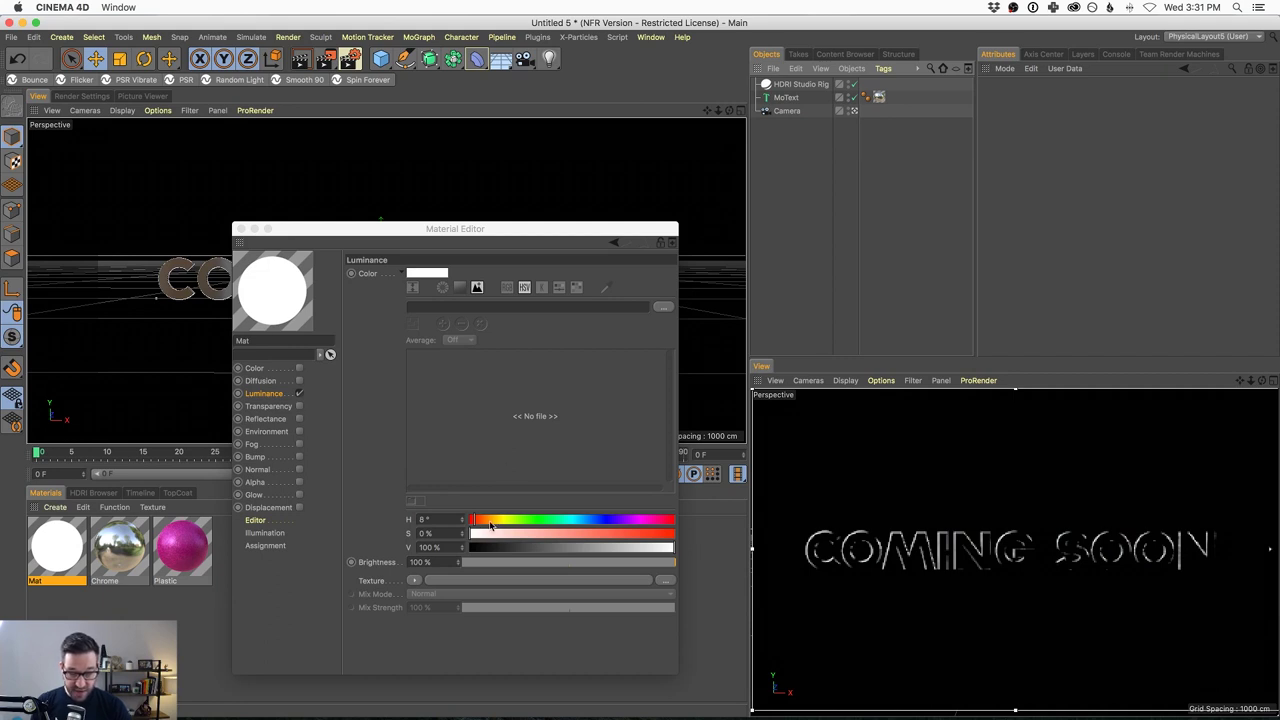
pyautogui.click(669, 534)
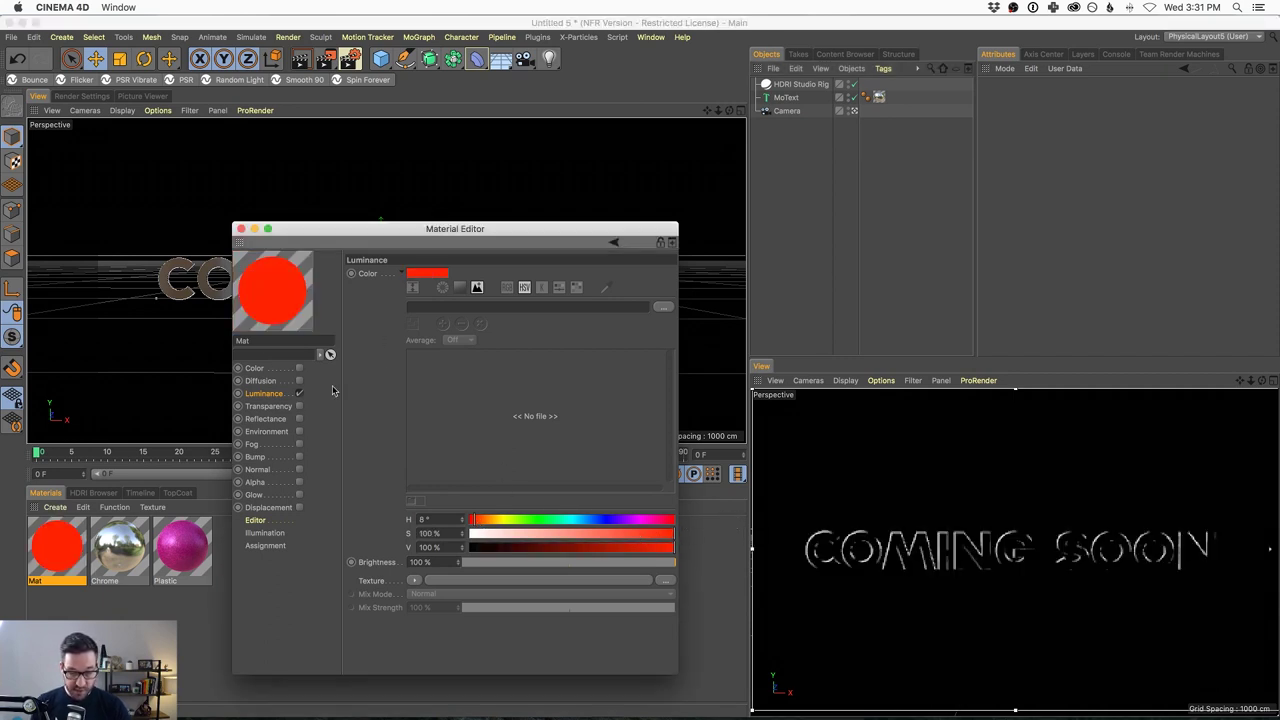
# Apply the red Mat material to MoText, restrict it to selection C1, and inspect the bevels around the letter faces
pyautogui.moveTo(57, 545); pyautogui.dragTo(797, 99)
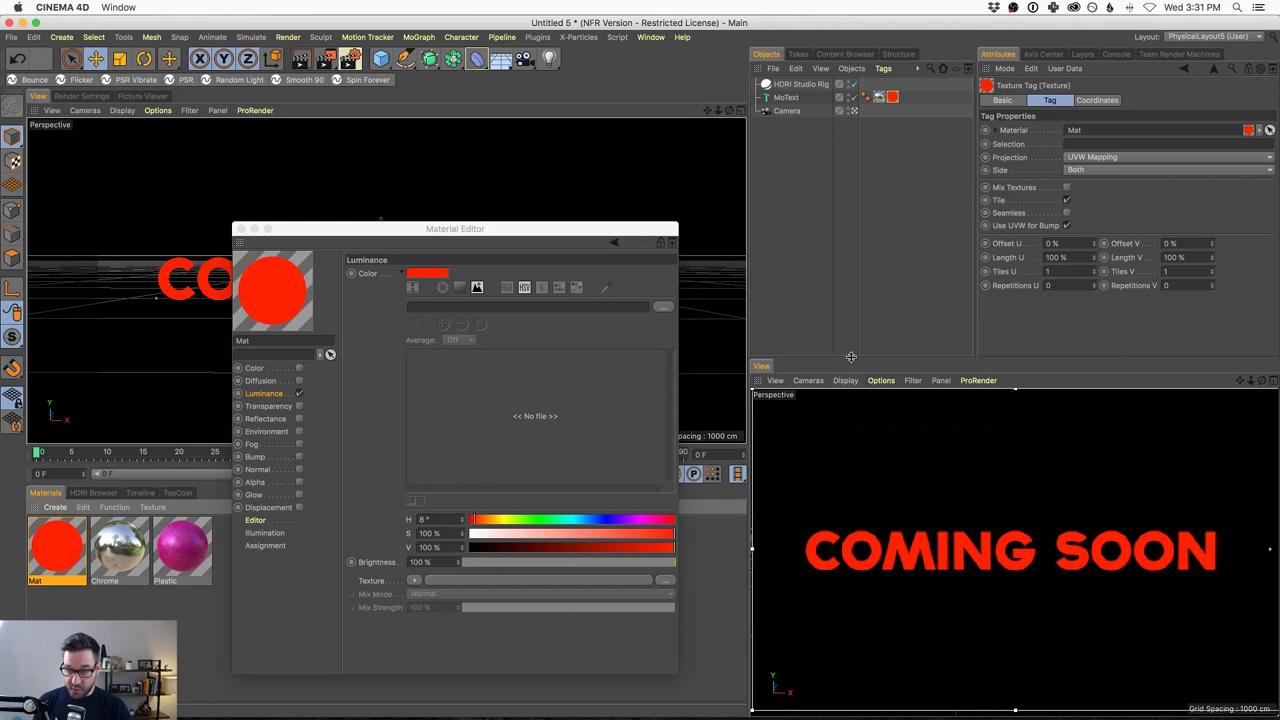
pyautogui.click(1079, 143)
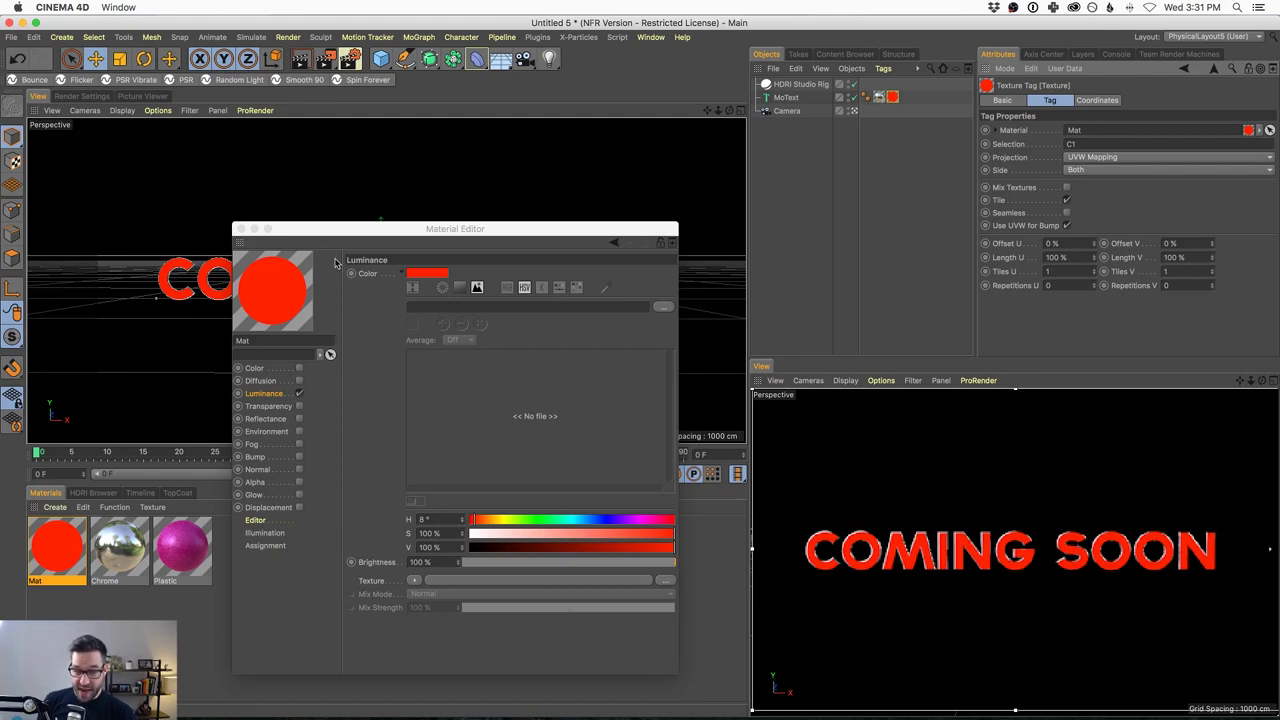
pyautogui.moveTo(335, 237); pyautogui.dragTo(245, 526)
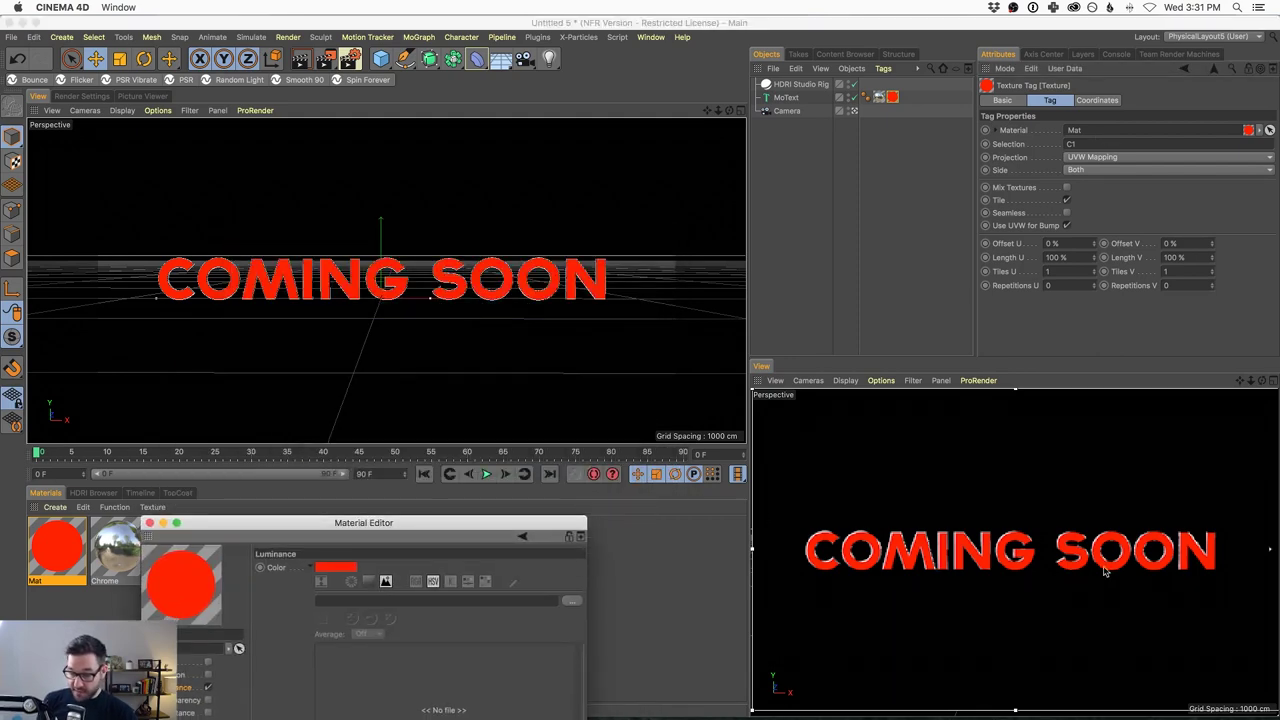
pyautogui.scroll(5, 385, 284)
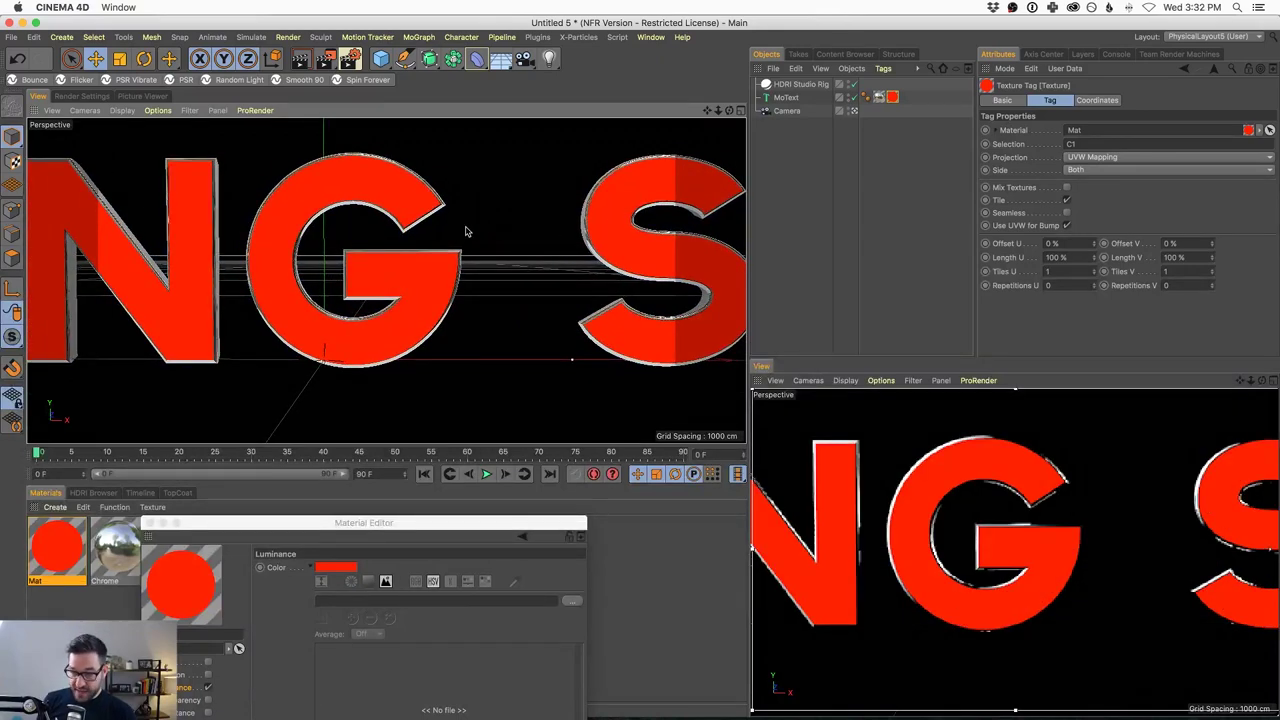
pyautogui.scroll(-5, 505, 278)
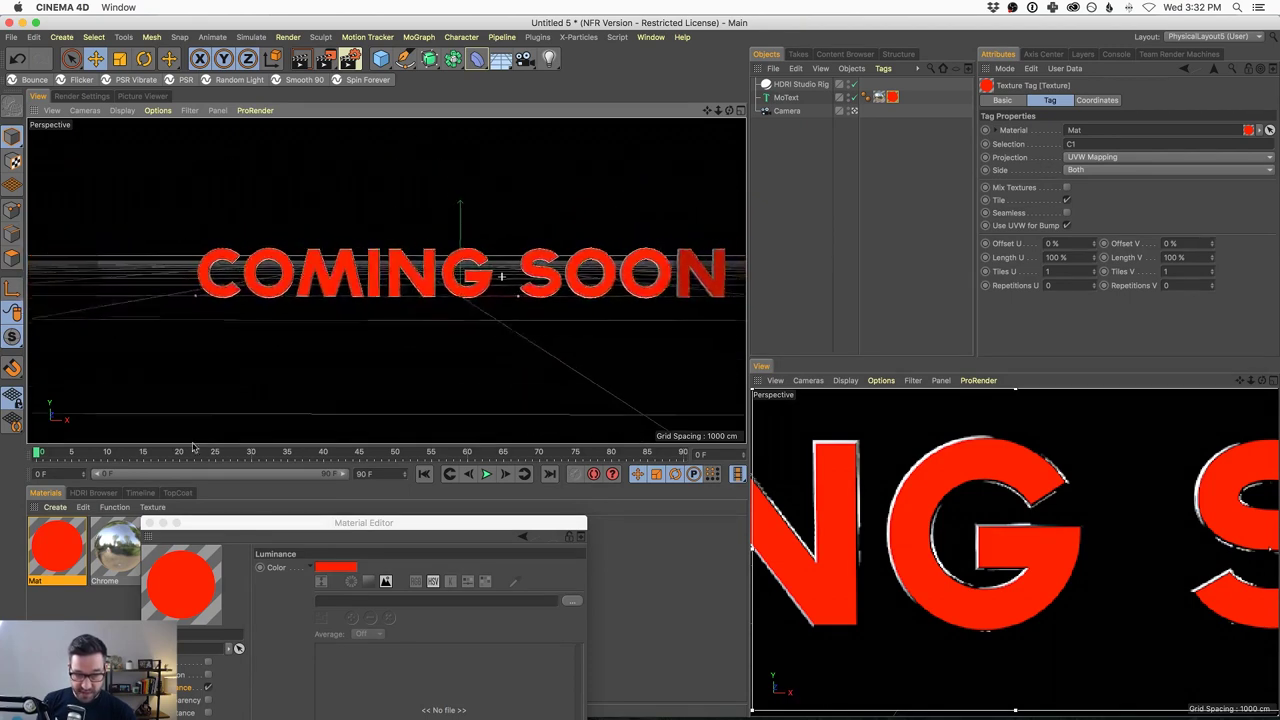
# Try a dark red luminance colour on the Mat material with its value lowered to 37%
pyautogui.moveTo(330, 522); pyautogui.dragTo(403, 300)
pyautogui.click(414, 345)
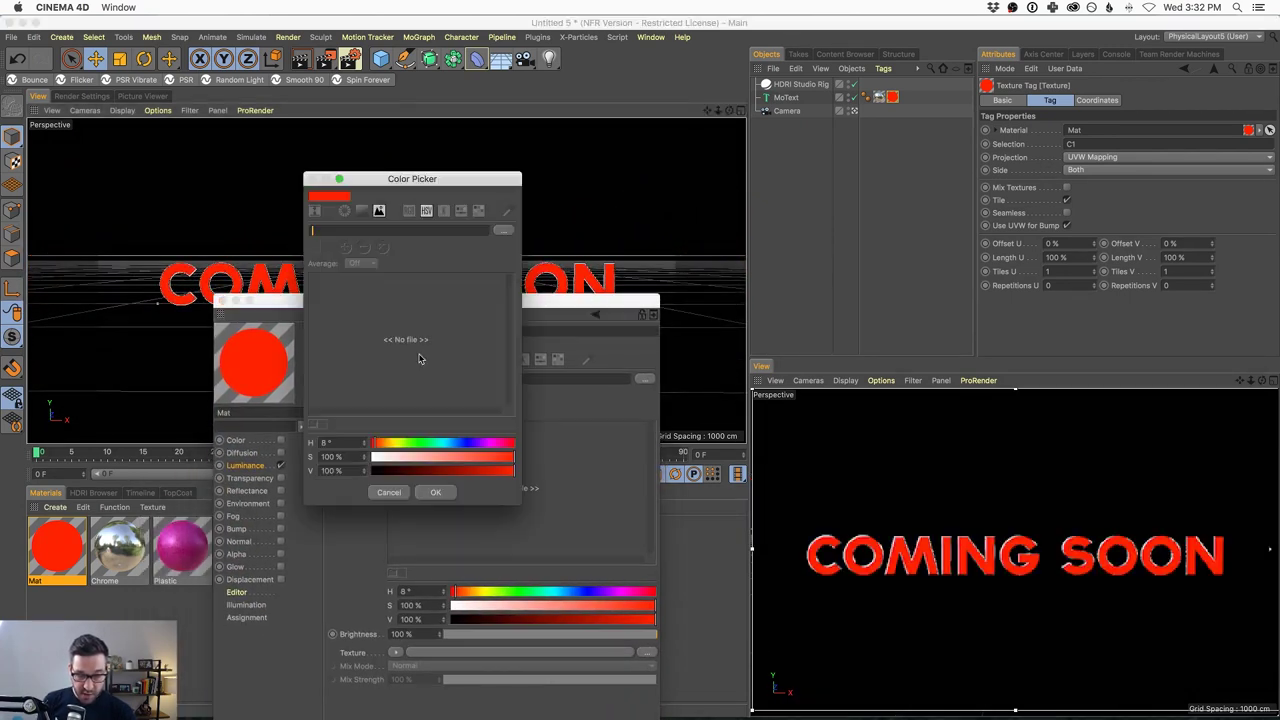
pyautogui.click(406, 471)
pyautogui.moveTo(406, 474); pyautogui.dragTo(425, 474)
pyautogui.click(435, 492)
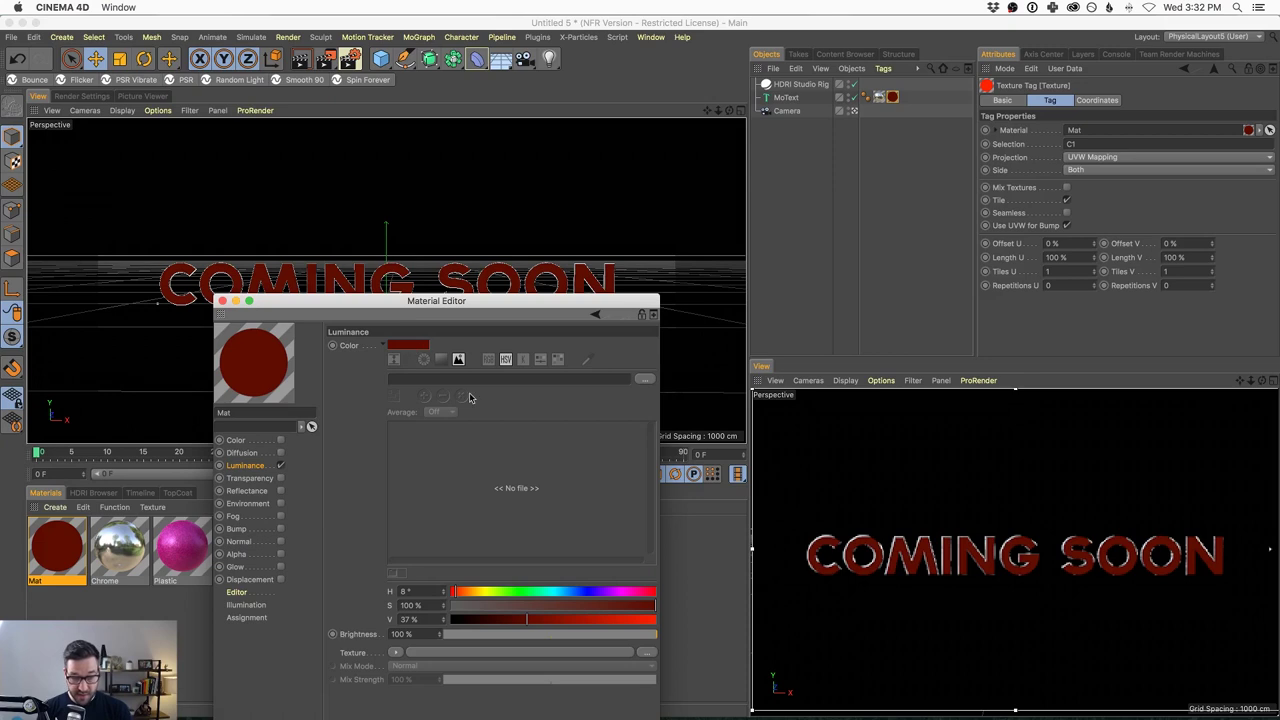
# Change the Mat luminance colour to a dark grey with 0% saturation and 22% value
pyautogui.click(414, 345)
pyautogui.moveTo(463, 459); pyautogui.dragTo(437, 474)
pyautogui.click(436, 493)
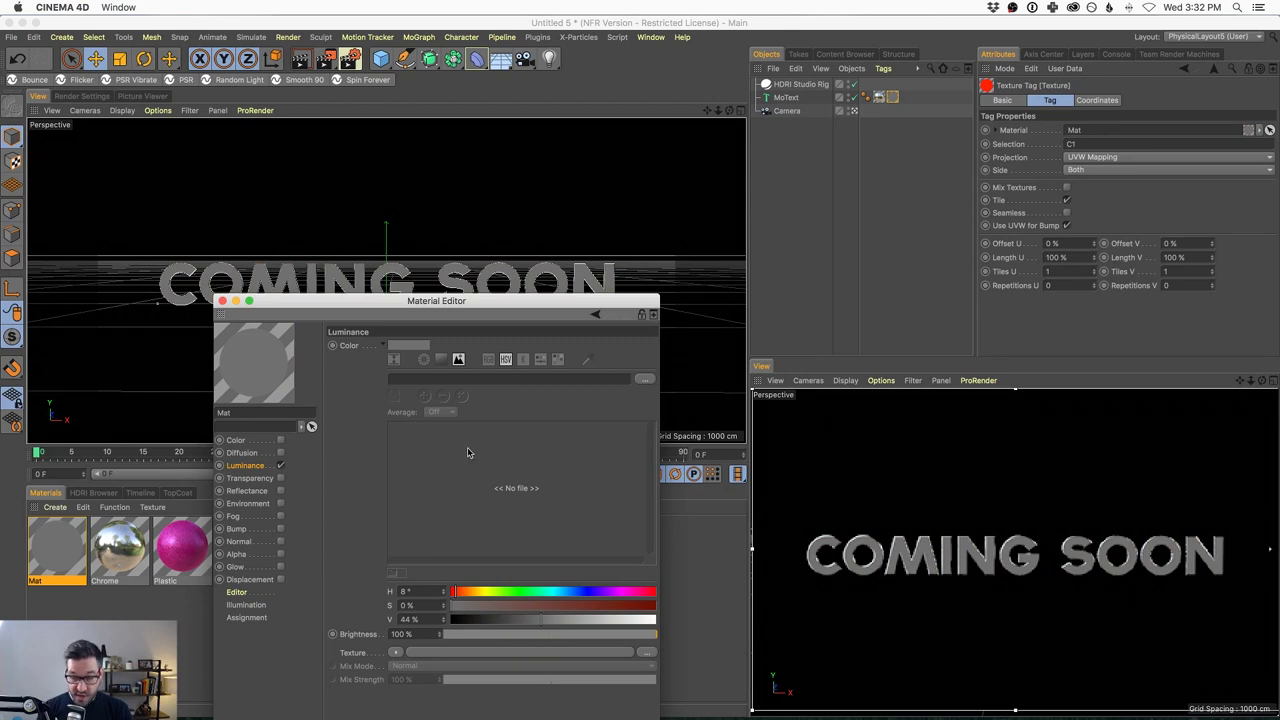
pyautogui.click(410, 346)
pyautogui.moveTo(410, 479); pyautogui.dragTo(398, 477)
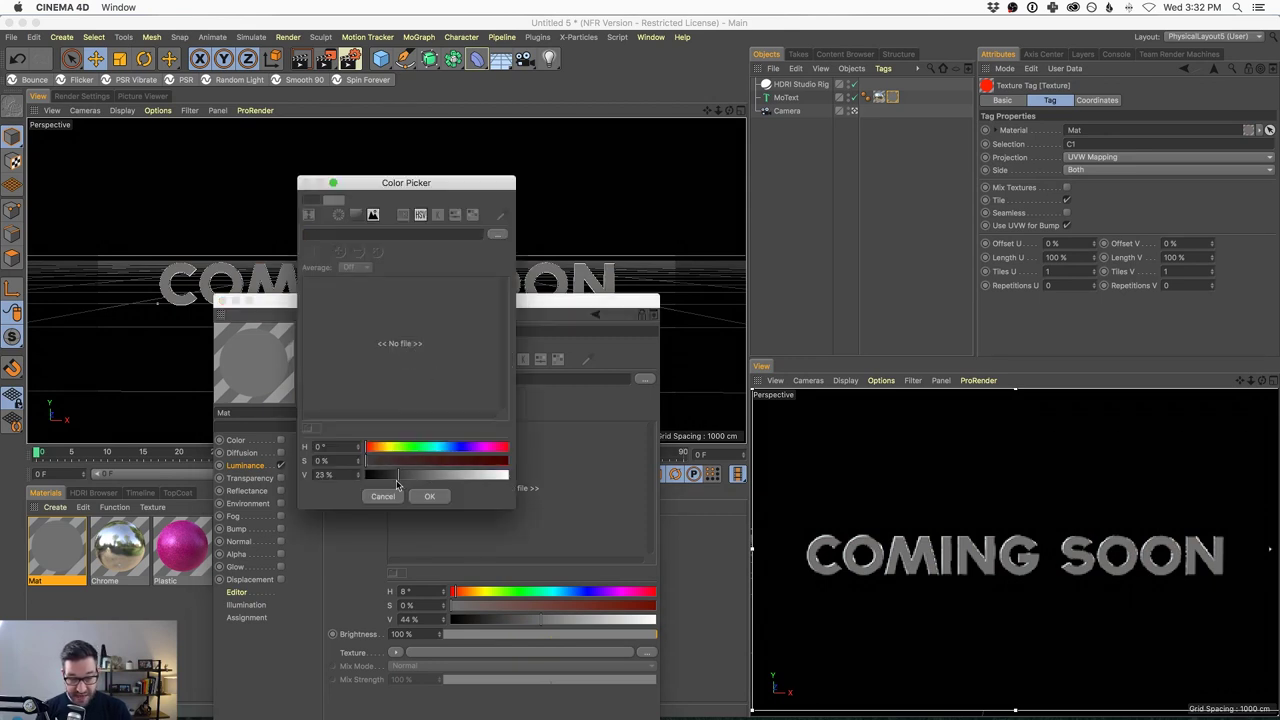
pyautogui.click(429, 496)
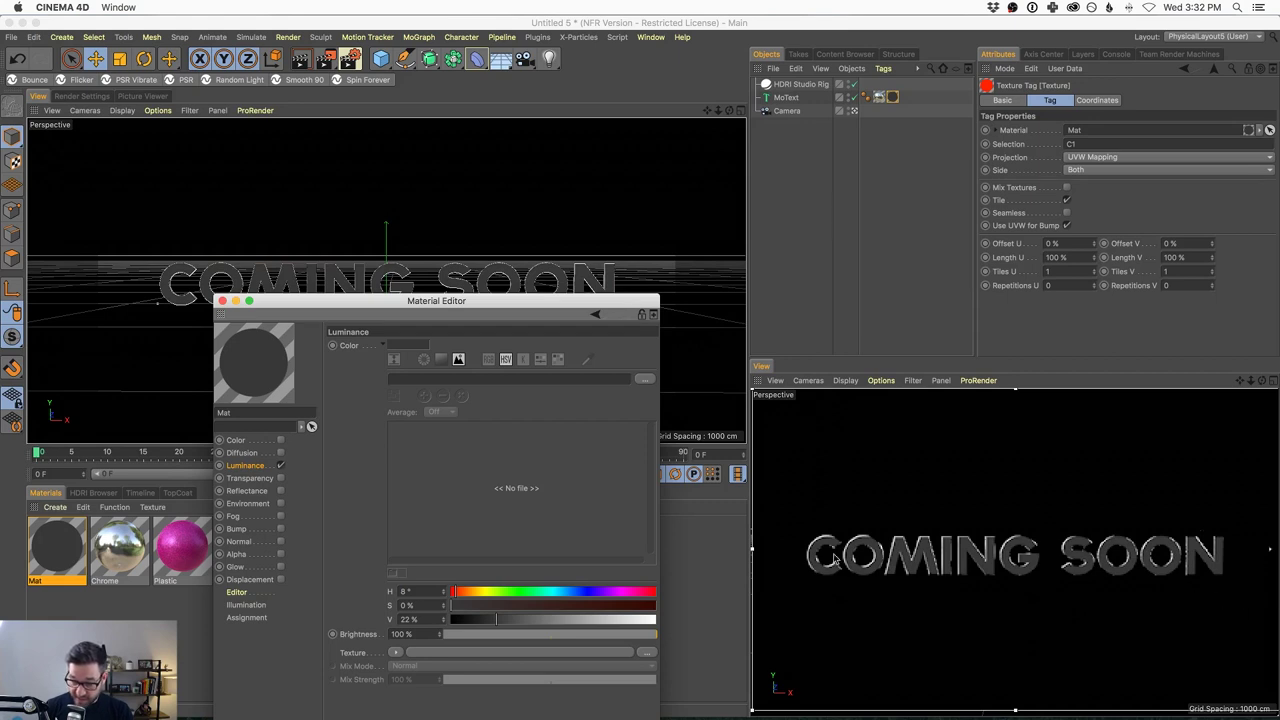
# Darken the Mat luminance colour to 17% value and close the Material Editor
pyautogui.click(410, 346)
pyautogui.moveTo(402, 477); pyautogui.dragTo(394, 477)
pyautogui.click(432, 496)
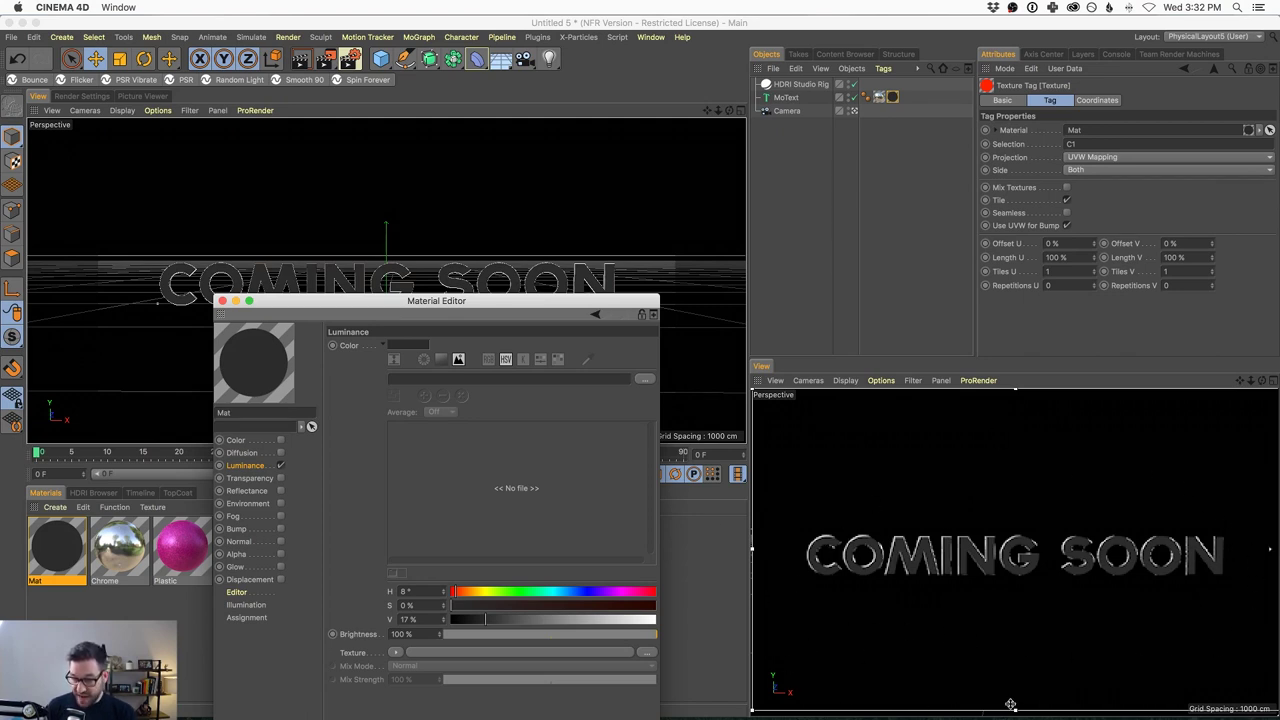
pyautogui.click(222, 301)
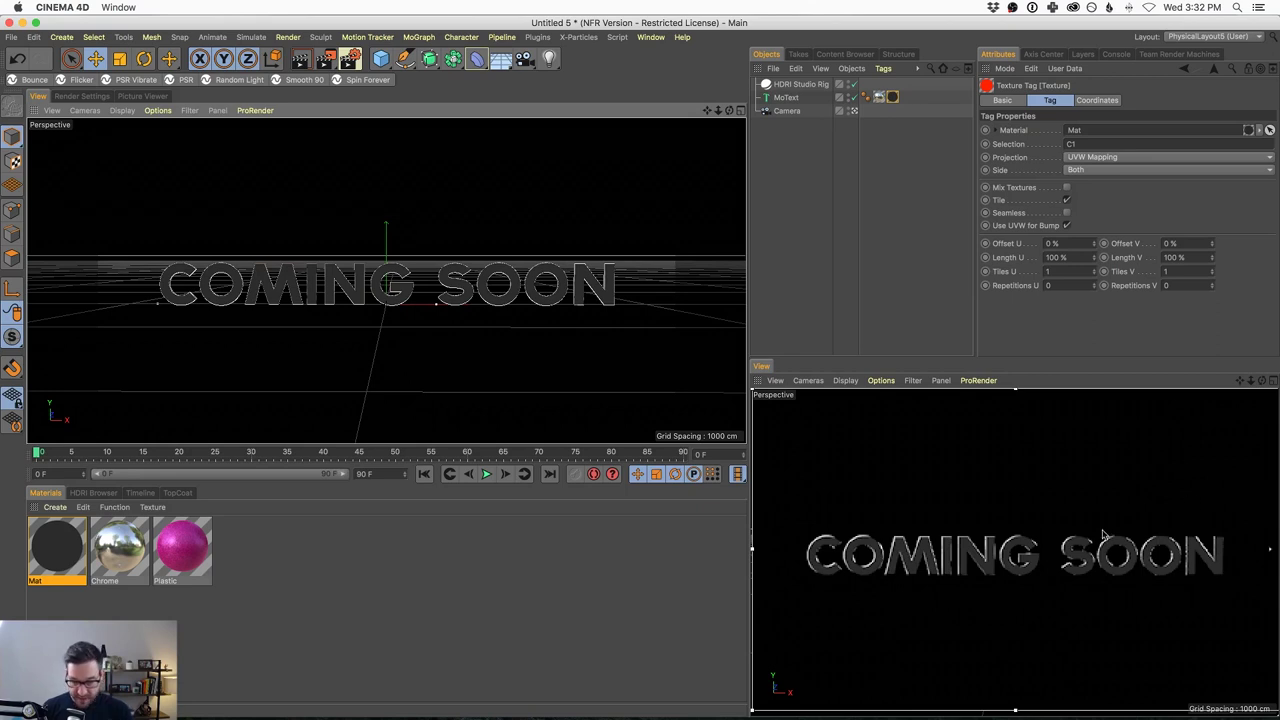
# Rotate the HDRI Studio Rig's lighting to -180° and load the GSG PRO STUDIOS METAL 004 HDRI
pyautogui.click(792, 85)
pyautogui.moveTo(1211, 246); pyautogui.dragTo(1105, 267)
pyautogui.click(1121, 146)
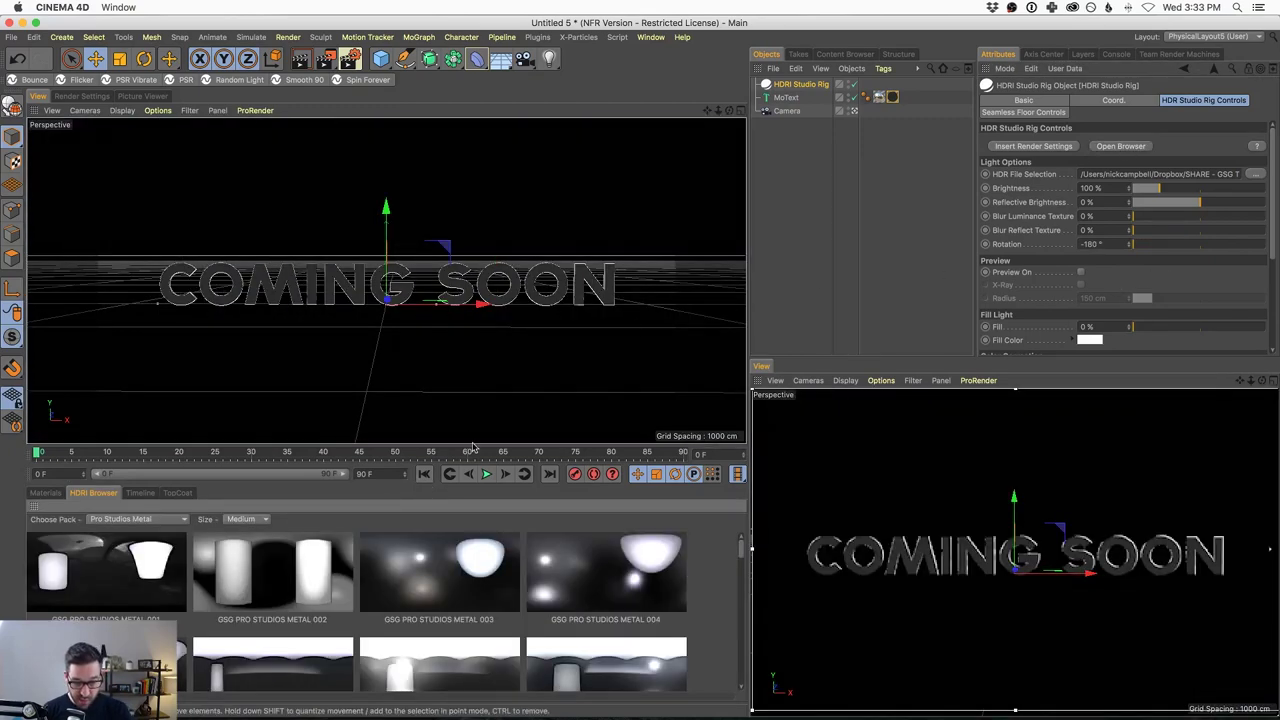
pyautogui.moveTo(743, 552)
pyautogui.mouseDown()
pyautogui.moveTo(743, 565)
pyautogui.moveTo(743, 547)
pyautogui.mouseUp()
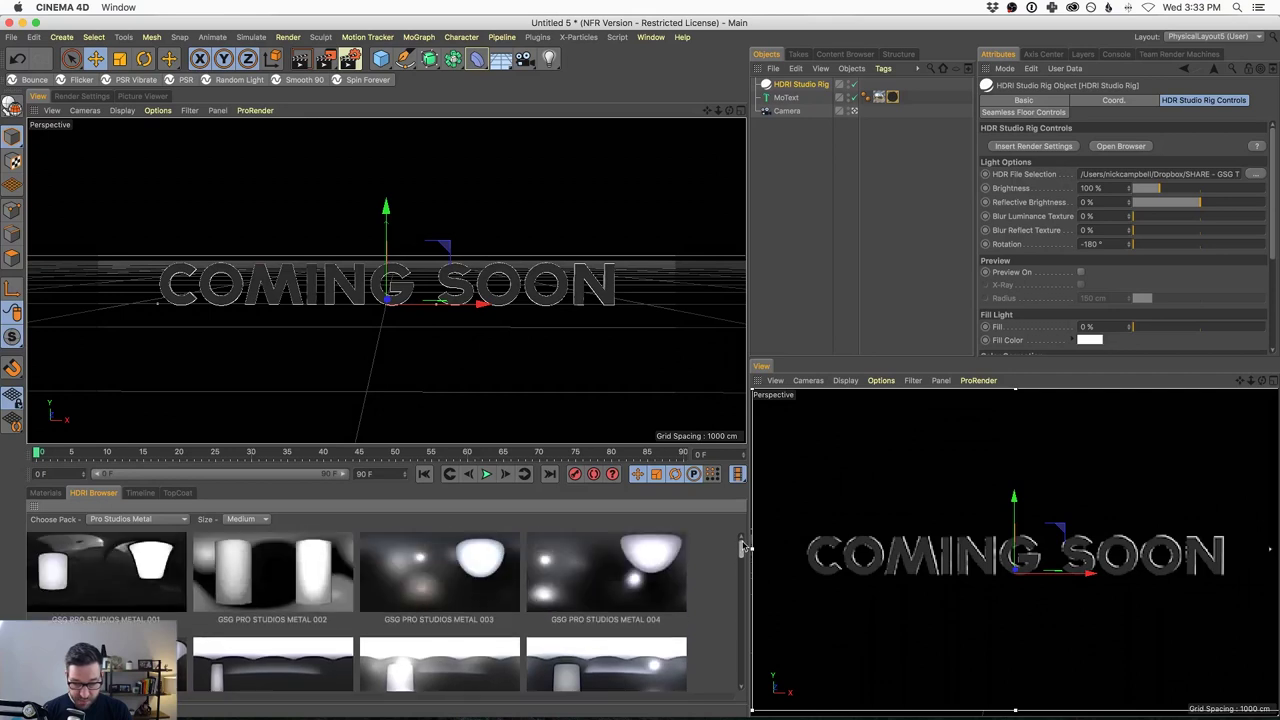
pyautogui.click(657, 573)
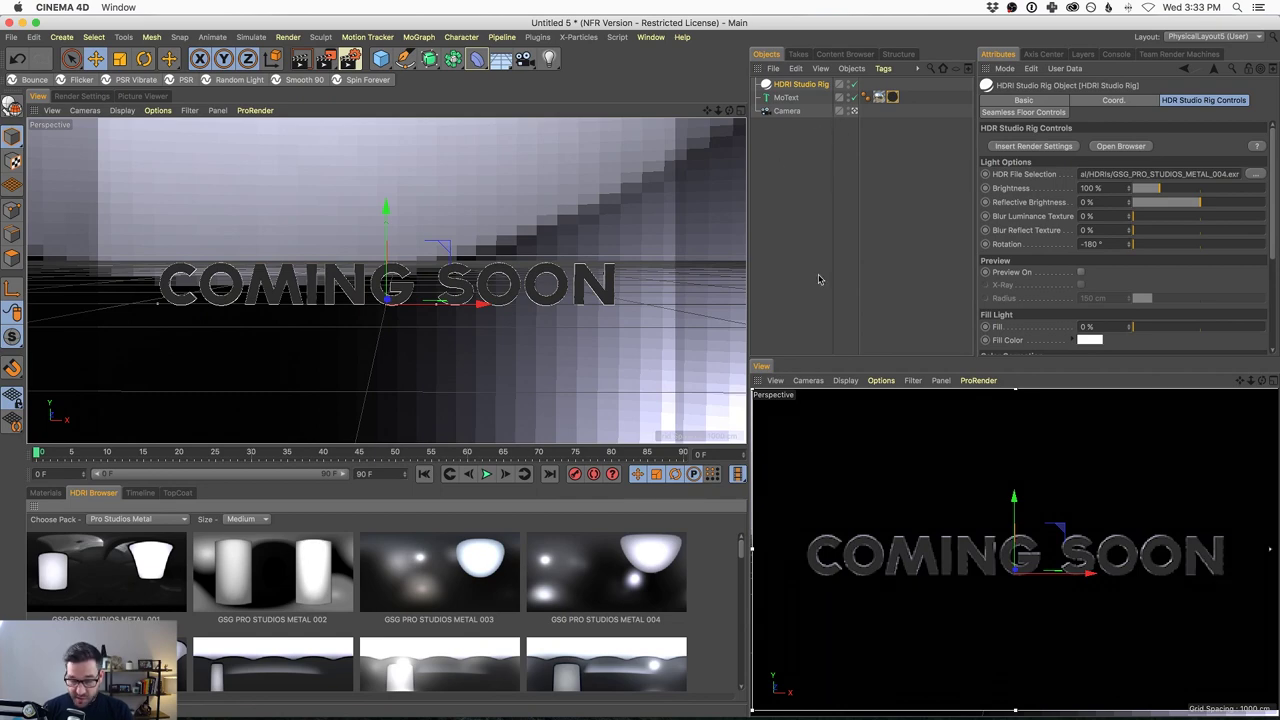
# Try a rotation of -20° on the HDRI Studio Rig, inspect the text, and settle on -4°
pyautogui.click(789, 98)
pyautogui.click(800, 85)
pyautogui.click(1153, 245)
pyautogui.moveTo(1153, 245); pyautogui.dragTo(1186, 296)
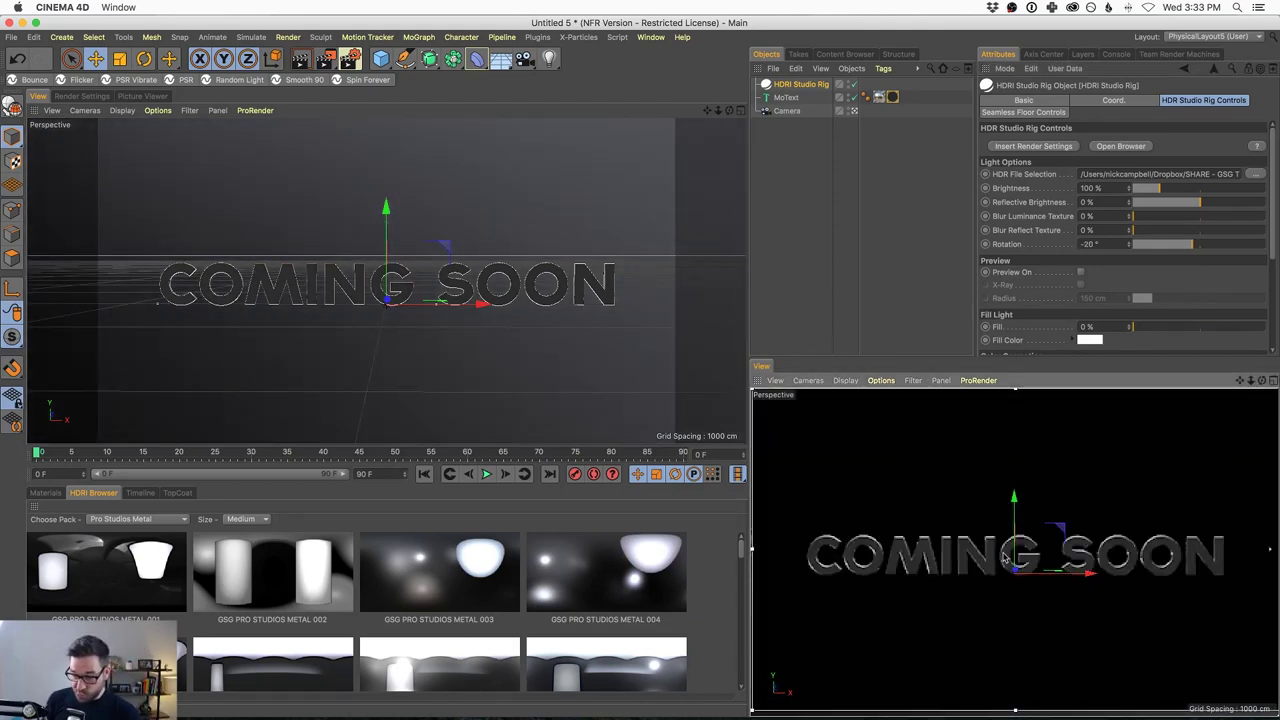
pyautogui.scroll(2, 998, 567)
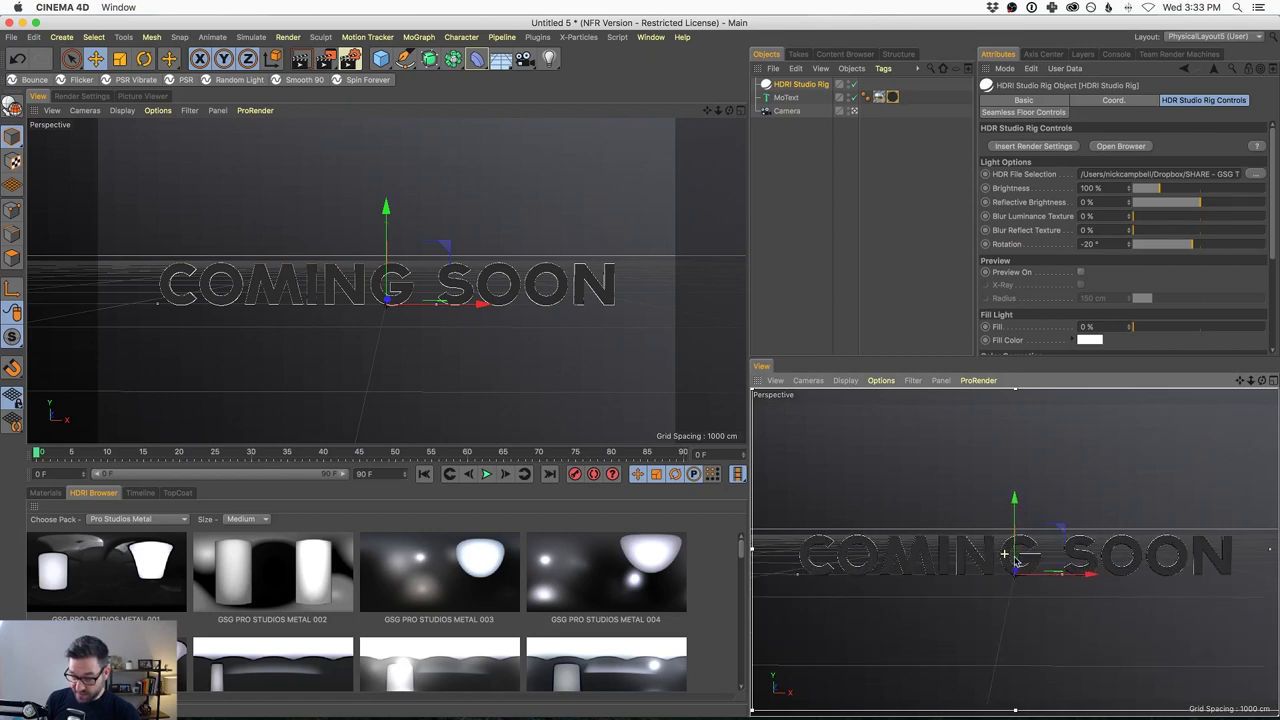
pyautogui.scroll(-2, 1020, 568)
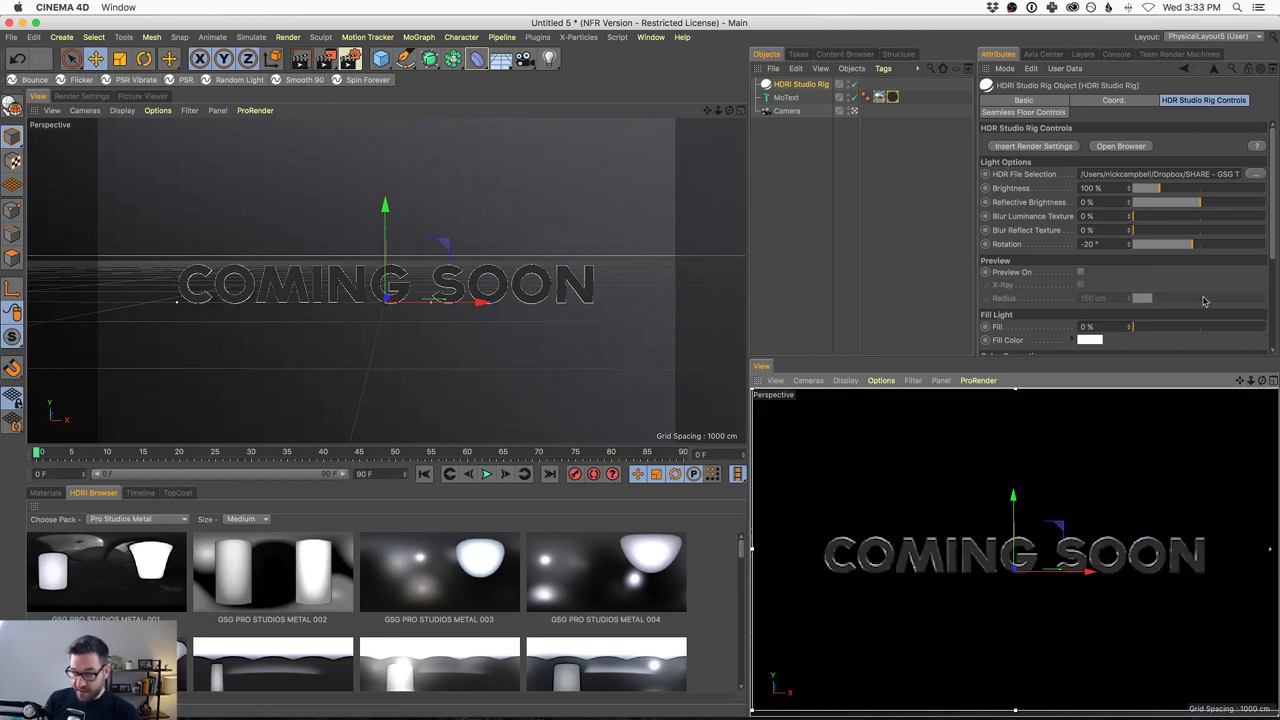
pyautogui.moveTo(1190, 244); pyautogui.dragTo(1201, 273)
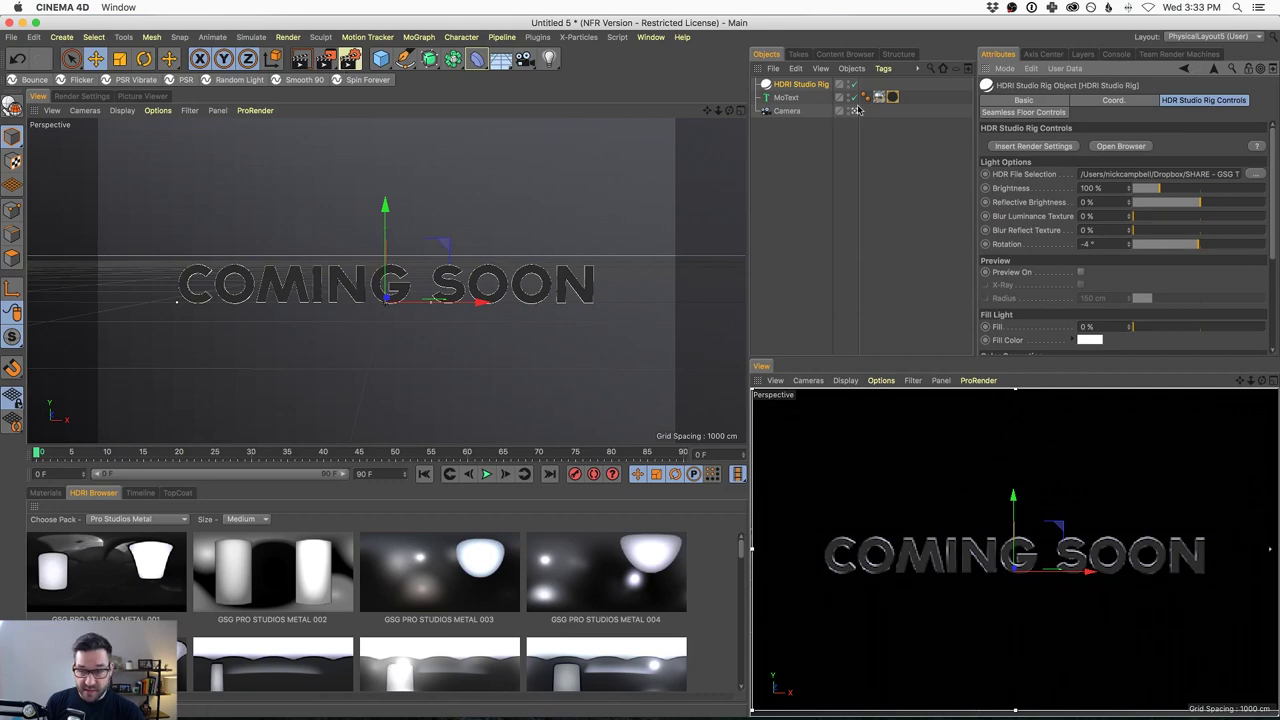
# Try rotating the HDRI Studio Rig in the viewport with the Rotate tool, and select its Sky HDRI object
pyautogui.click(144, 58)
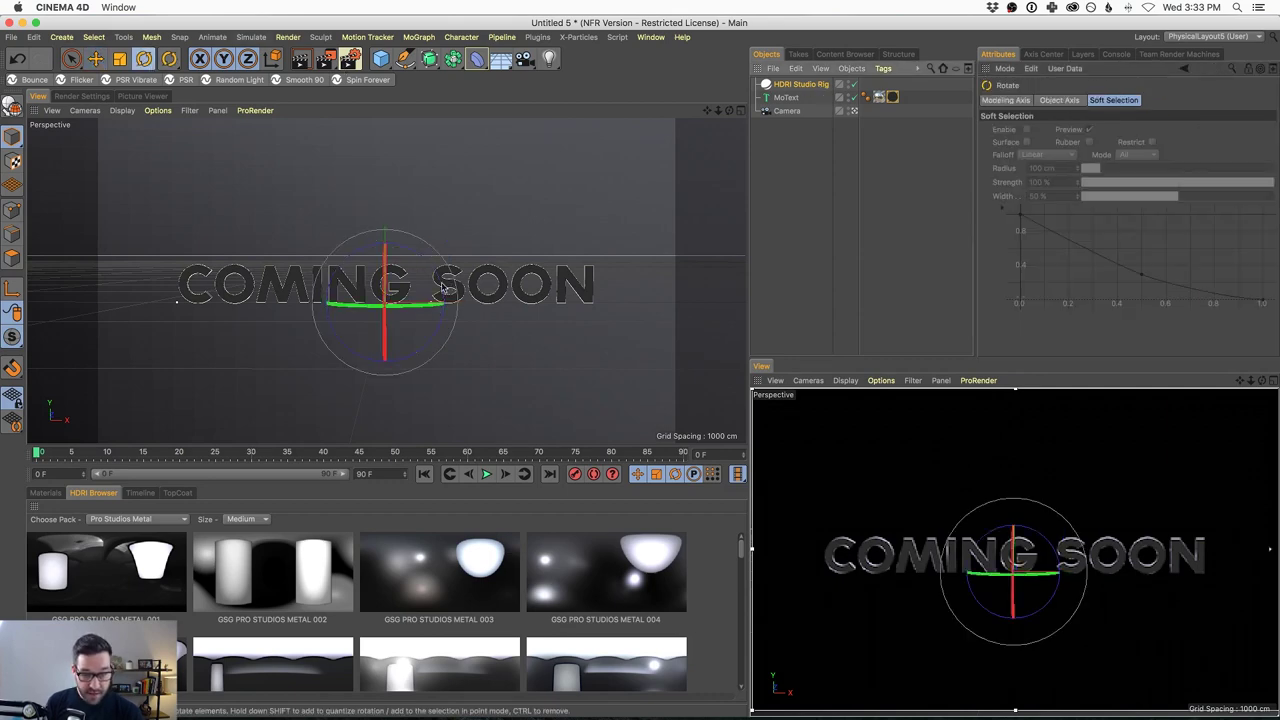
pyautogui.moveTo(440, 284); pyautogui.dragTo(368, 292)
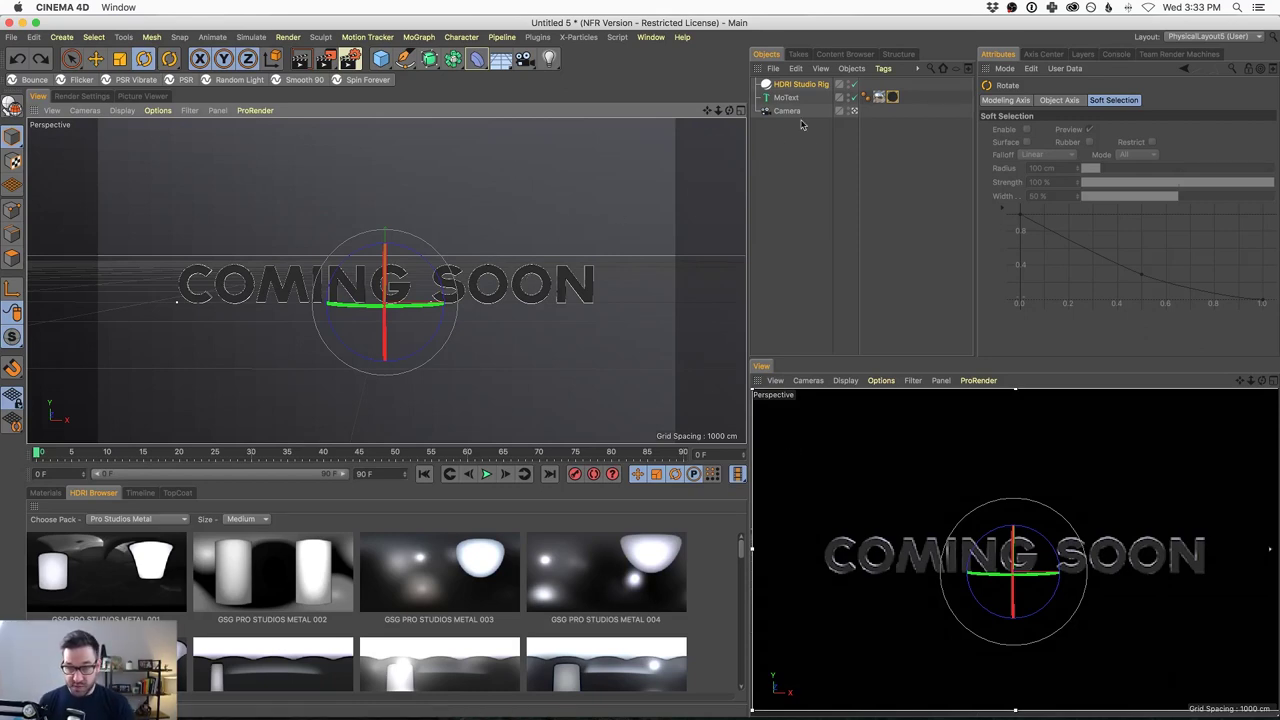
pyautogui.click(400, 158)
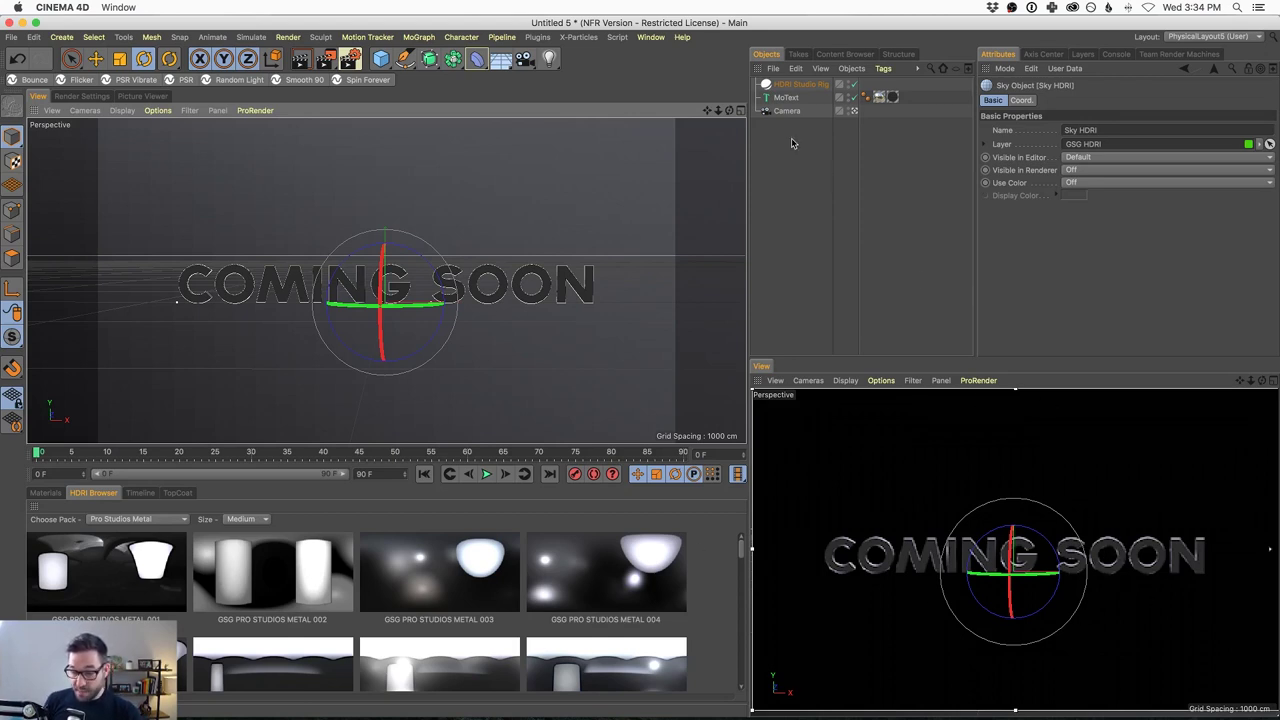
# Turn on the HDRI Studio Rig's seamless background and set the first floor gradient colour to a dark, desaturated blue
pyautogui.click(795, 84)
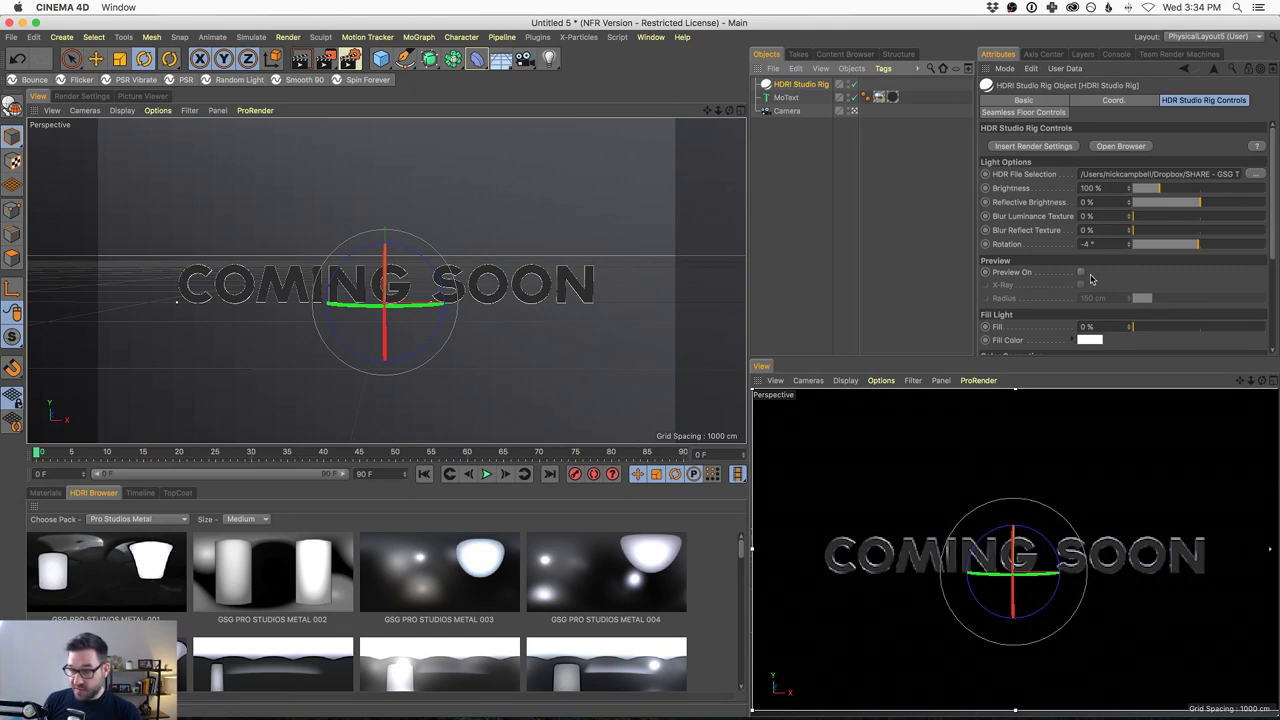
pyautogui.click(1024, 112)
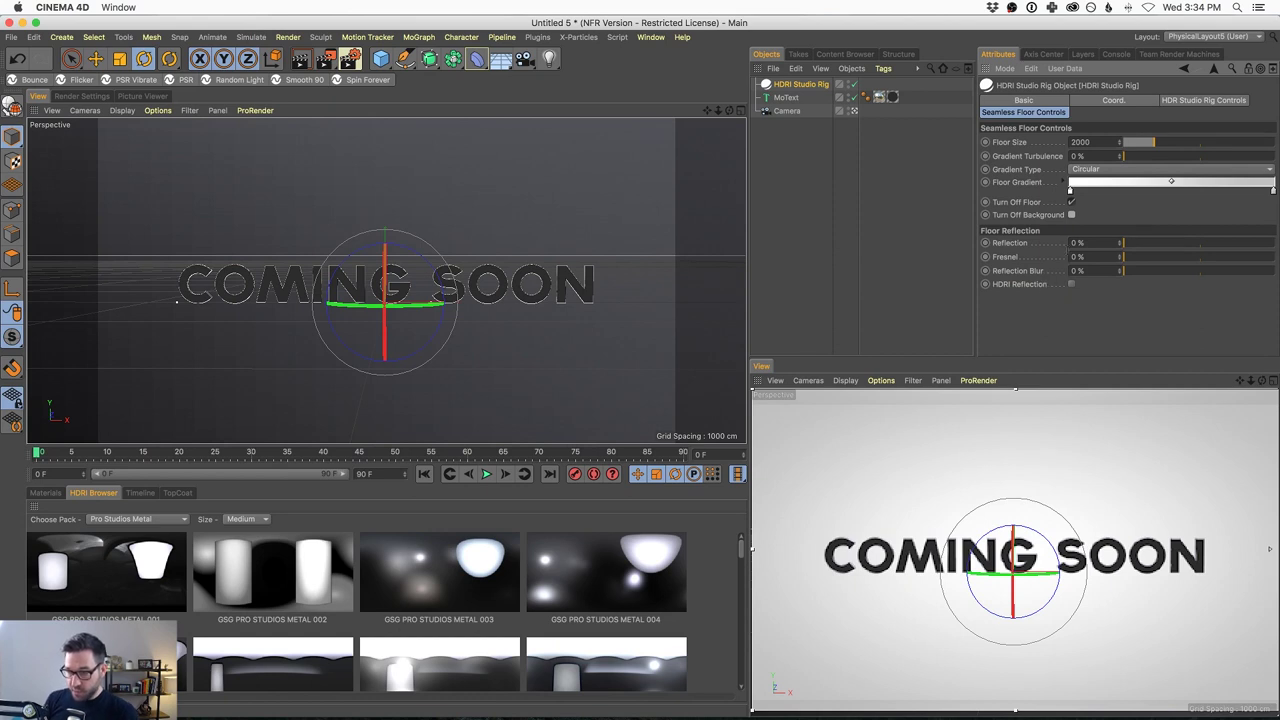
pyautogui.click(1071, 202)
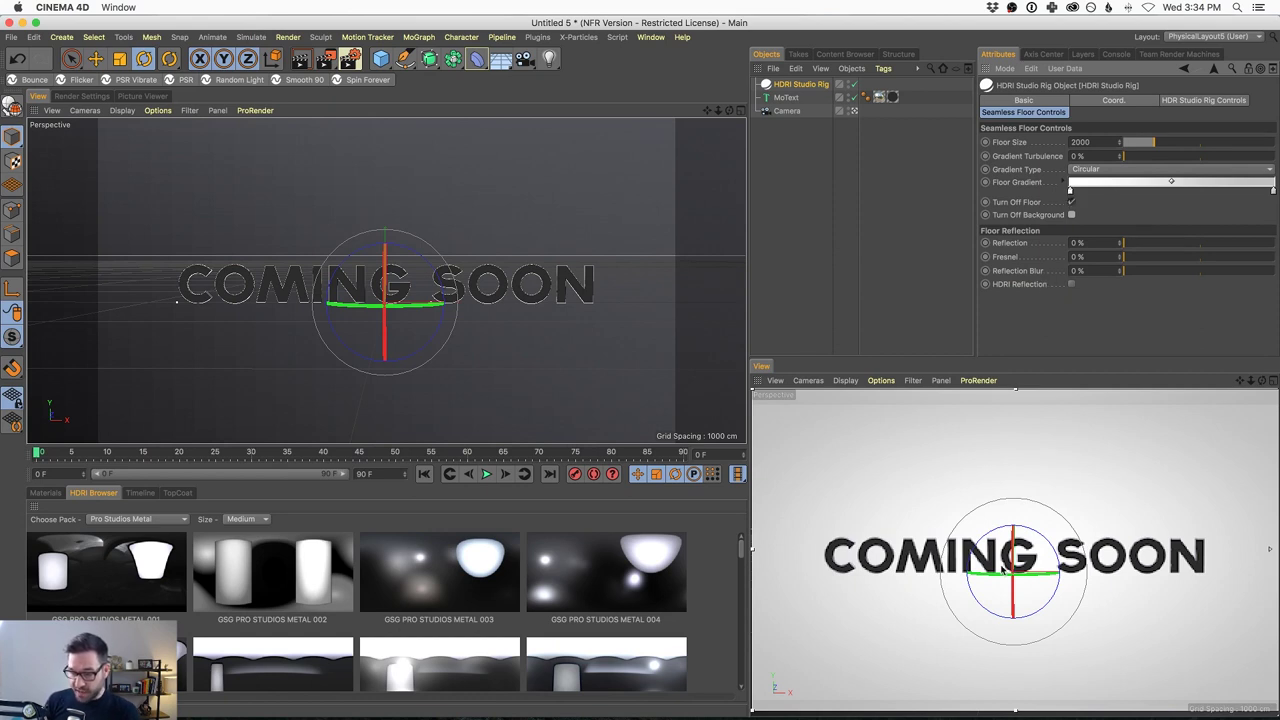
pyautogui.doubleClick(1070, 192)
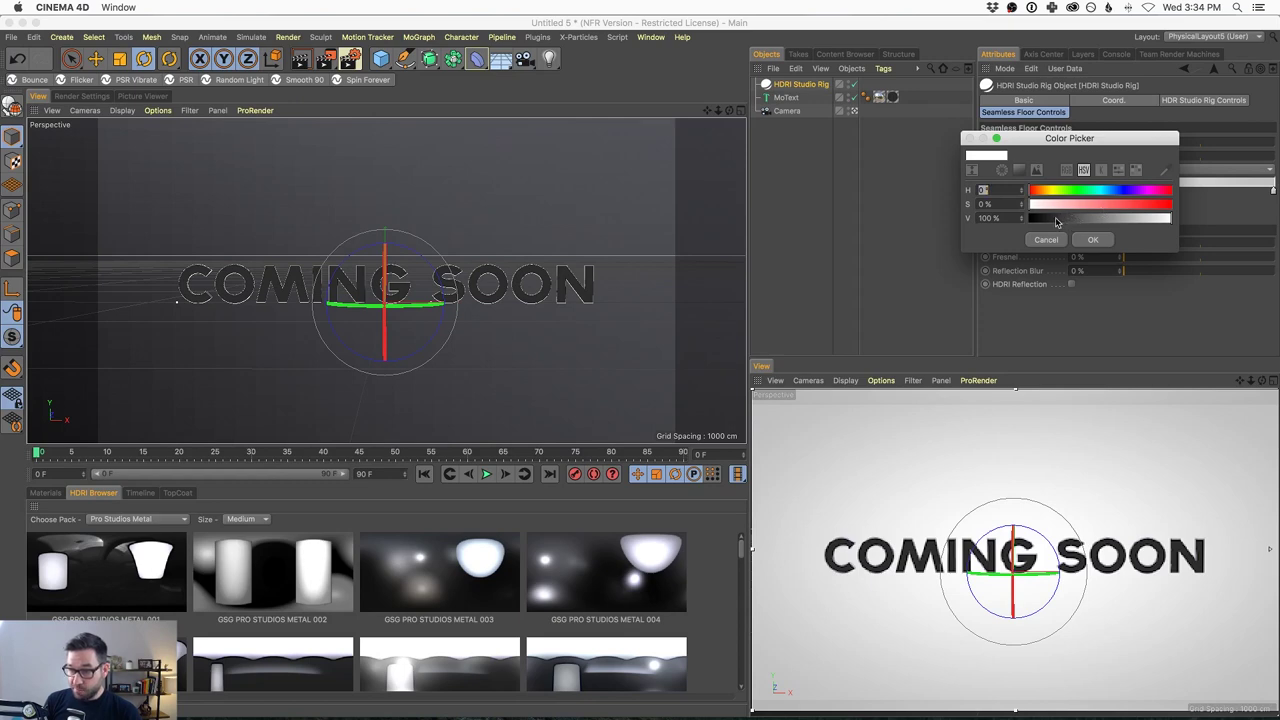
pyautogui.click(1066, 218)
pyautogui.moveTo(1108, 190); pyautogui.dragTo(1060, 204)
pyautogui.click(1110, 239)
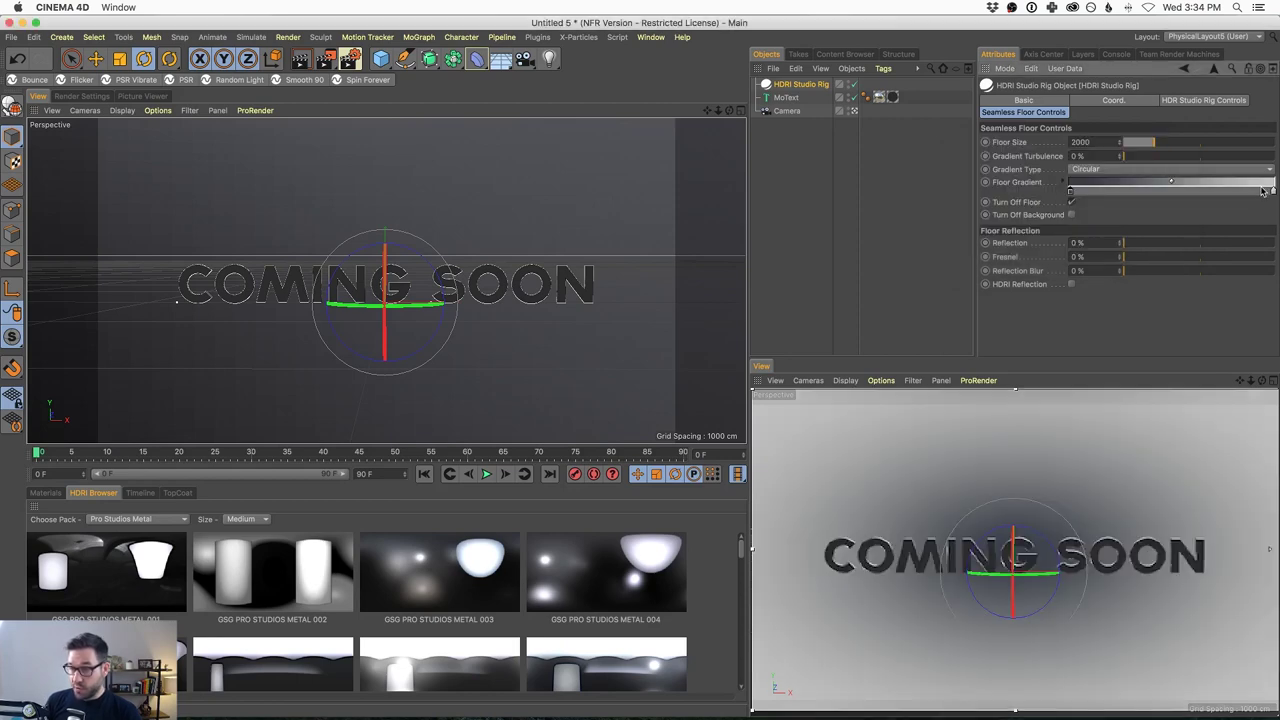
# Set the end colour of the rig's floor gradient to black, at 0% value, and turn off the background
pyautogui.doubleClick(1268, 190)
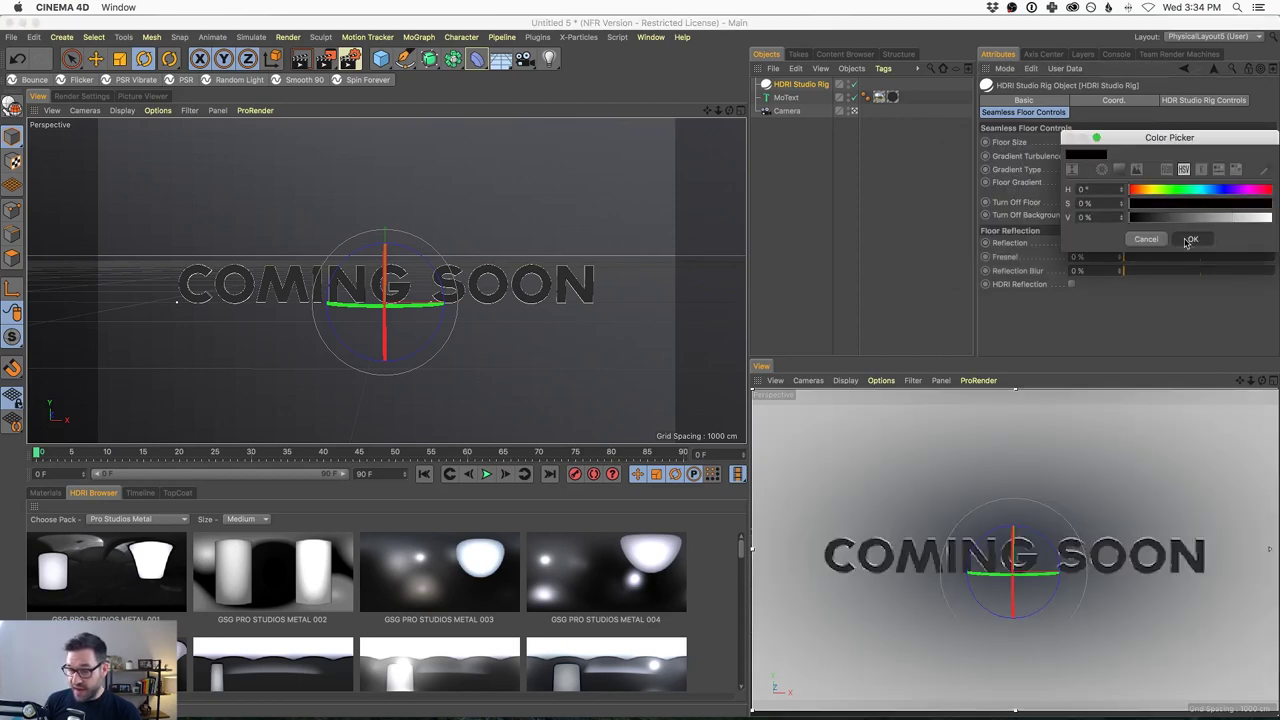
pyautogui.click(1192, 239)
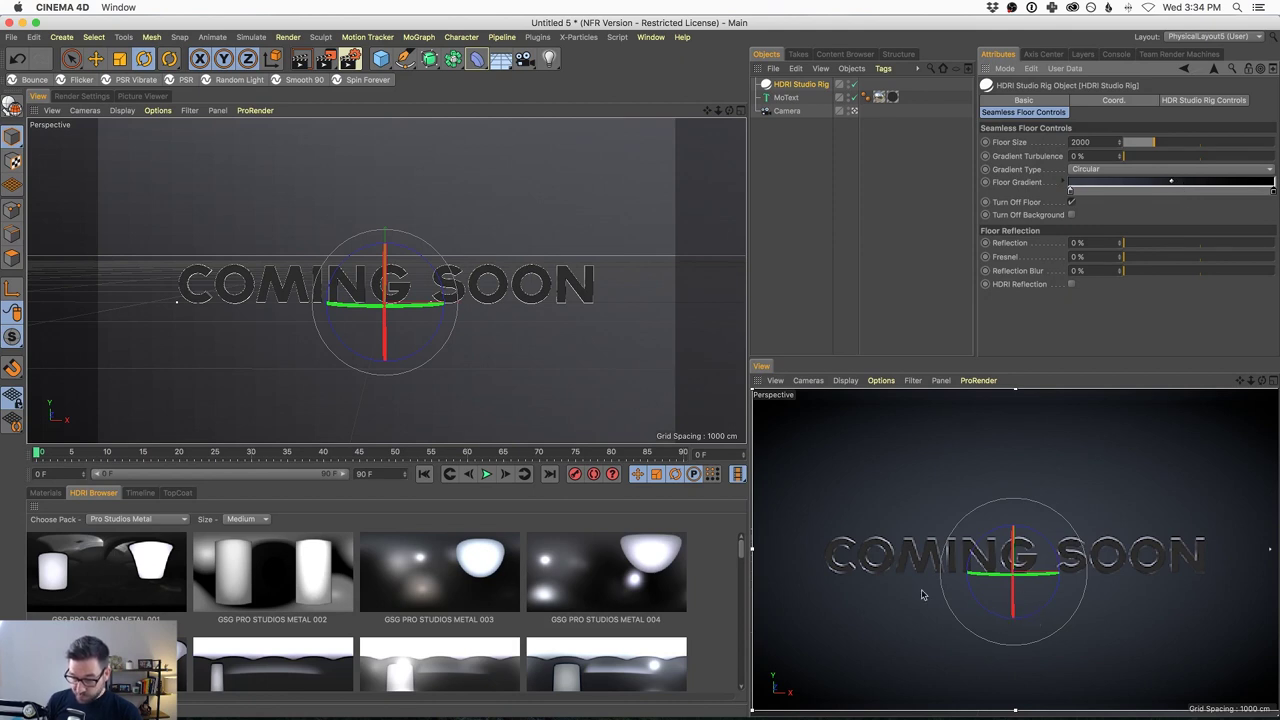
pyautogui.click(1071, 215)
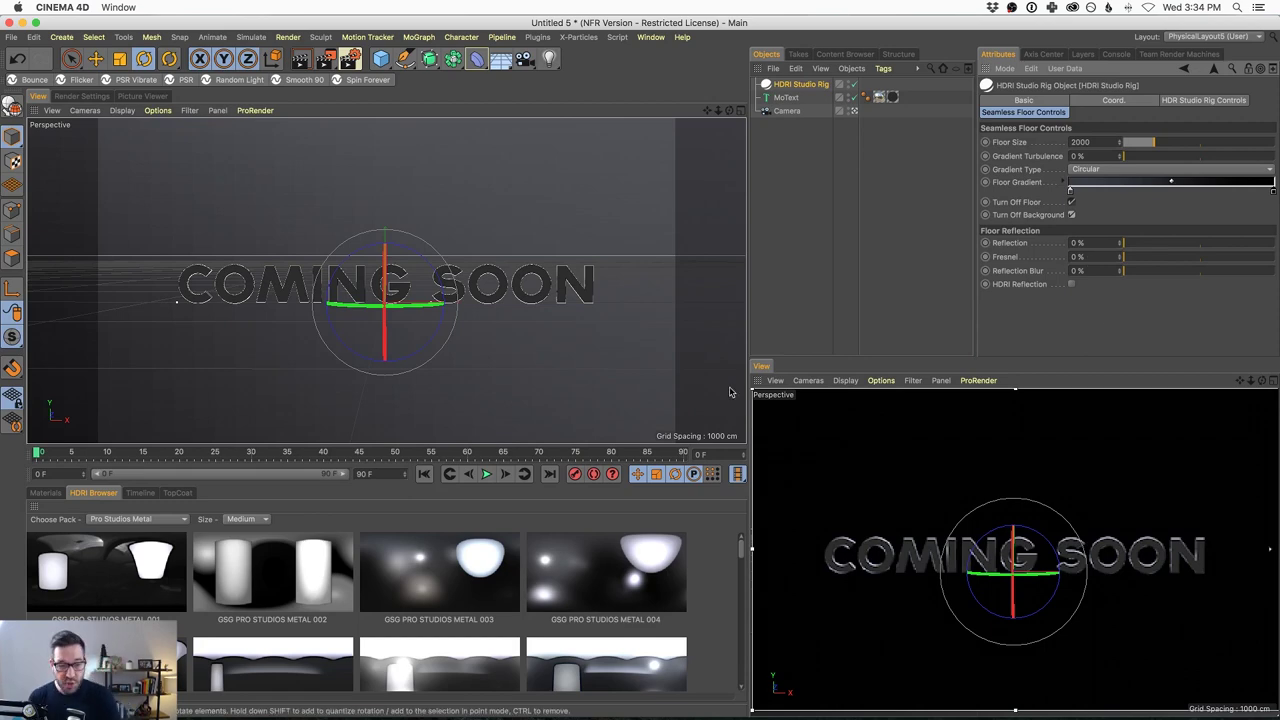
# Inspect the COMING SOON text with and without its selection outline, and leave its MoText object selected
pyautogui.scroll(5, 536, 228)
pyautogui.scroll(-5, 536, 228)
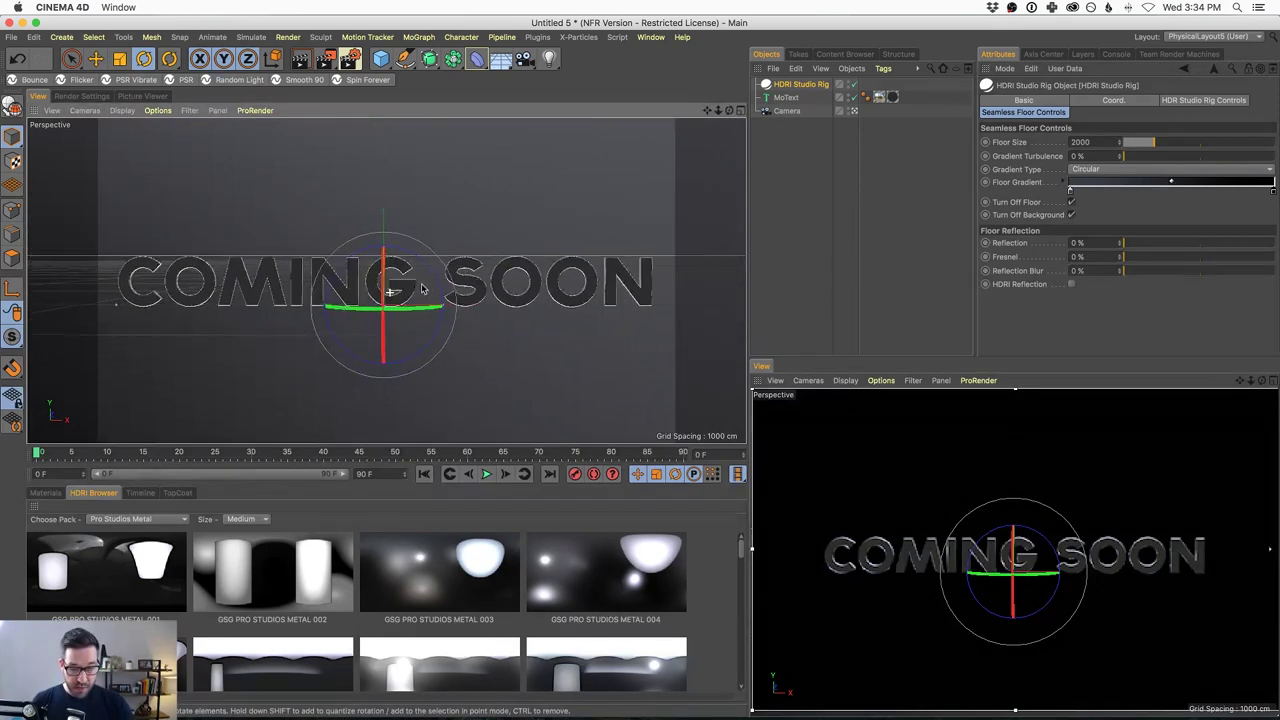
pyautogui.click(801, 164)
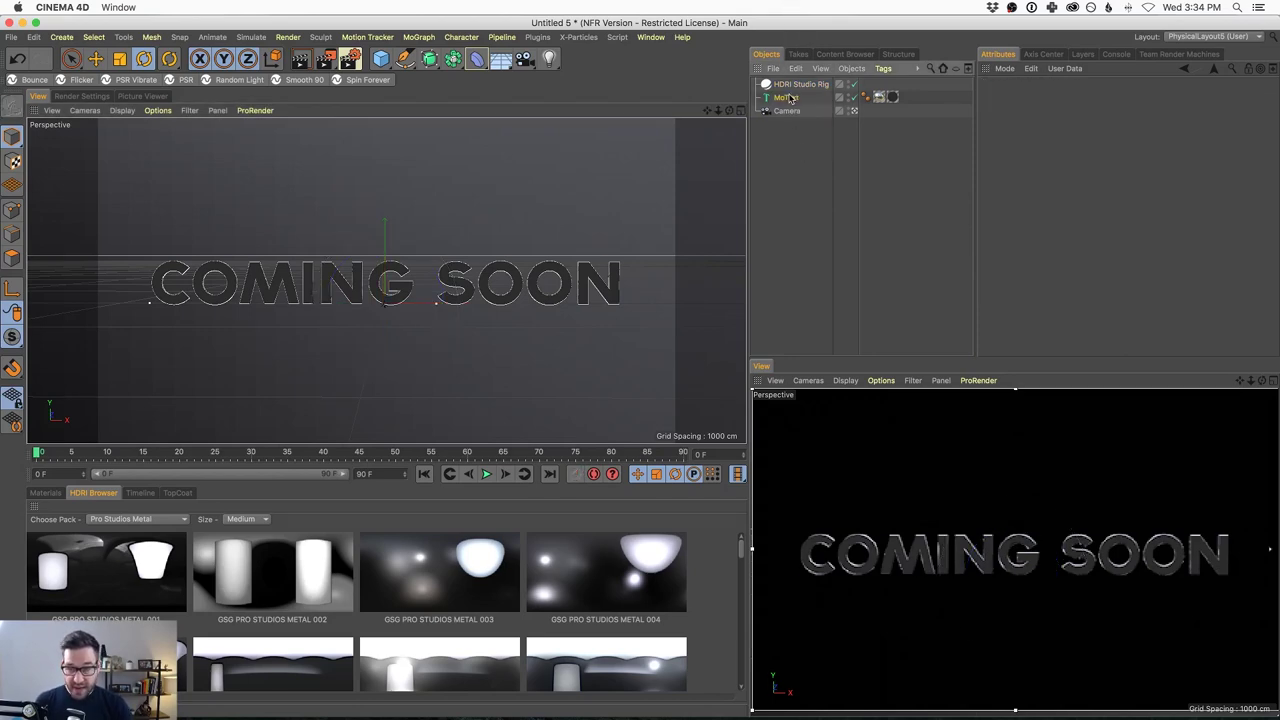
pyautogui.click(788, 98)
pyautogui.click(800, 146)
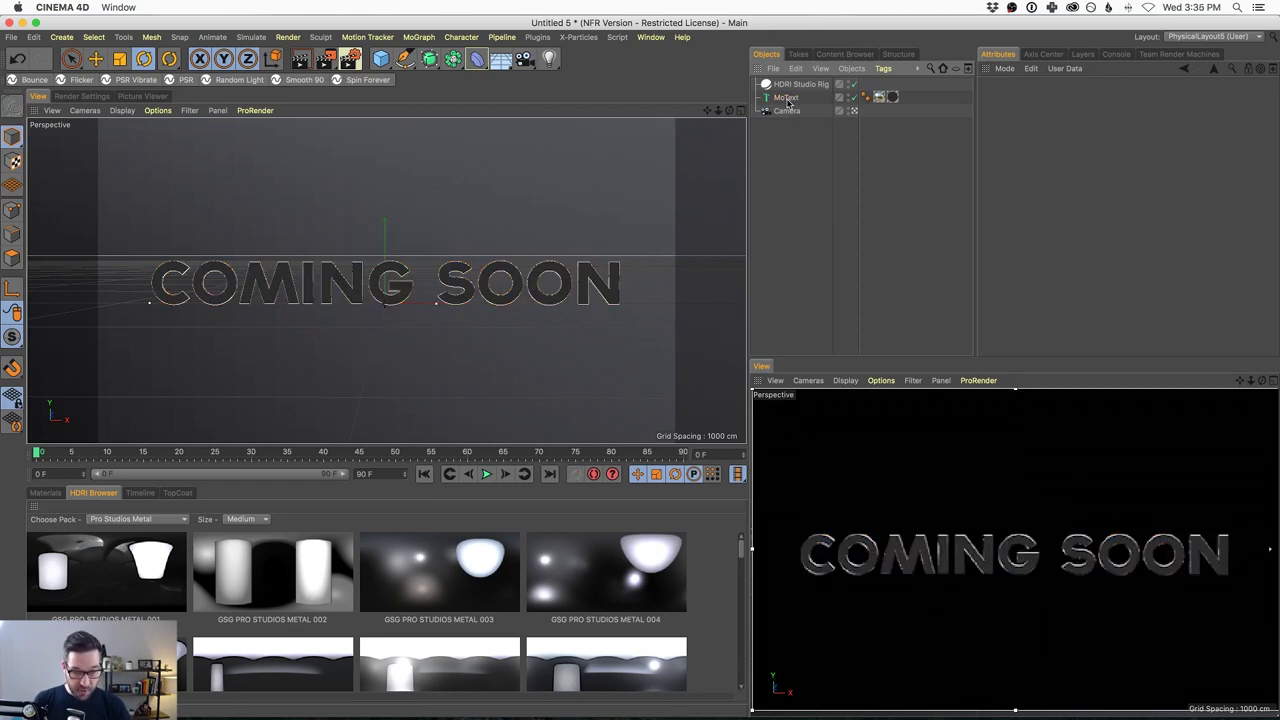
pyautogui.click(788, 99)
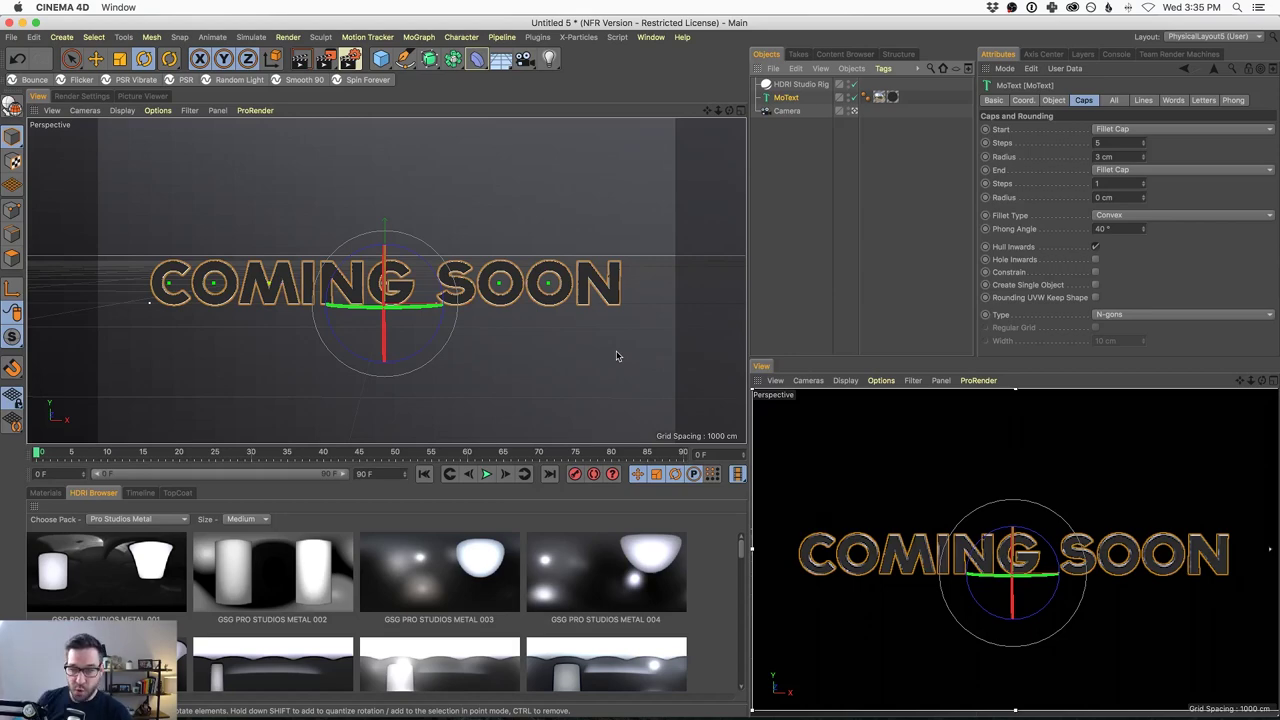
# Add a new default MoText object and disable the COMING SOON MoText so only the new one shows
pyautogui.click(497, 36)
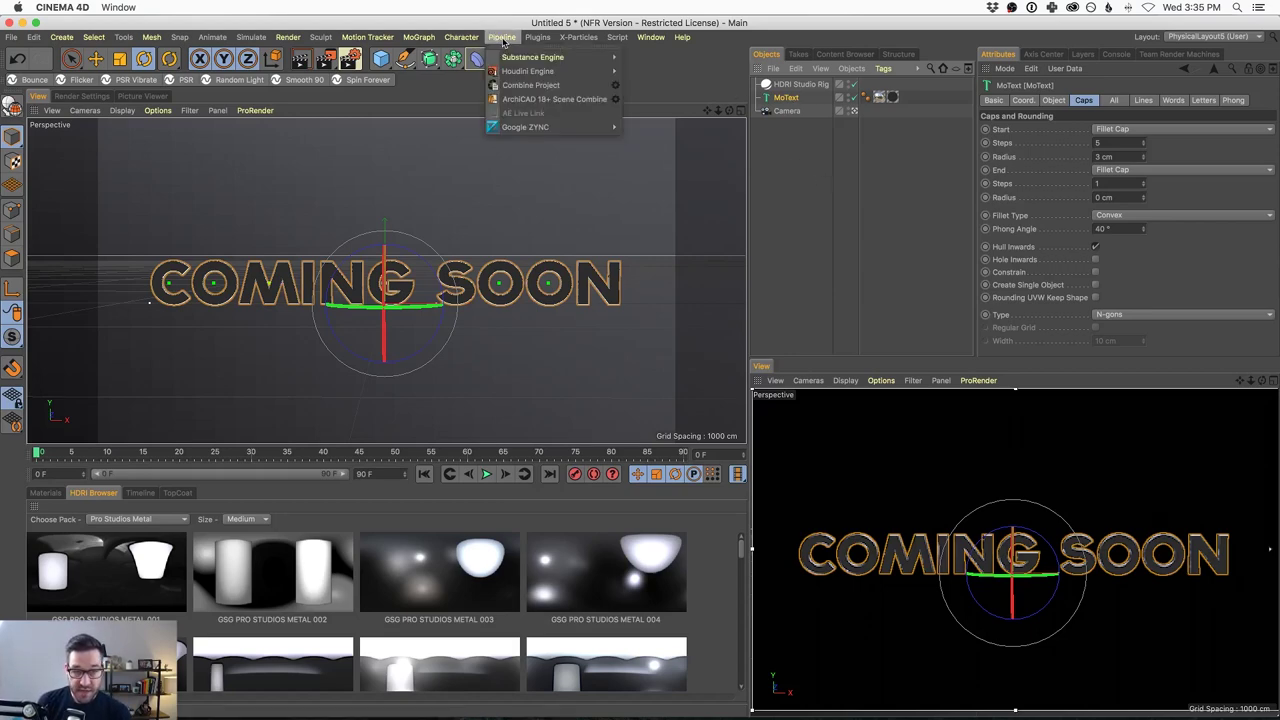
pyautogui.moveTo(475, 34)
pyautogui.moveTo(420, 37)
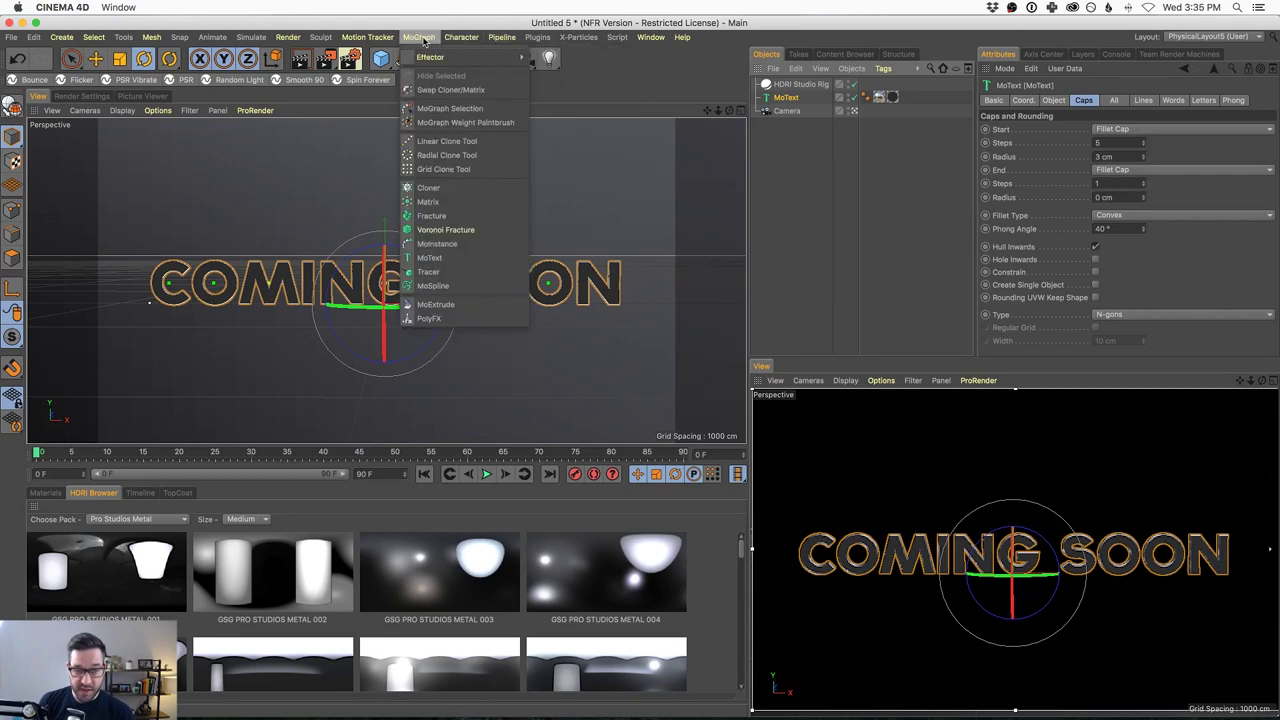
pyautogui.click(457, 263)
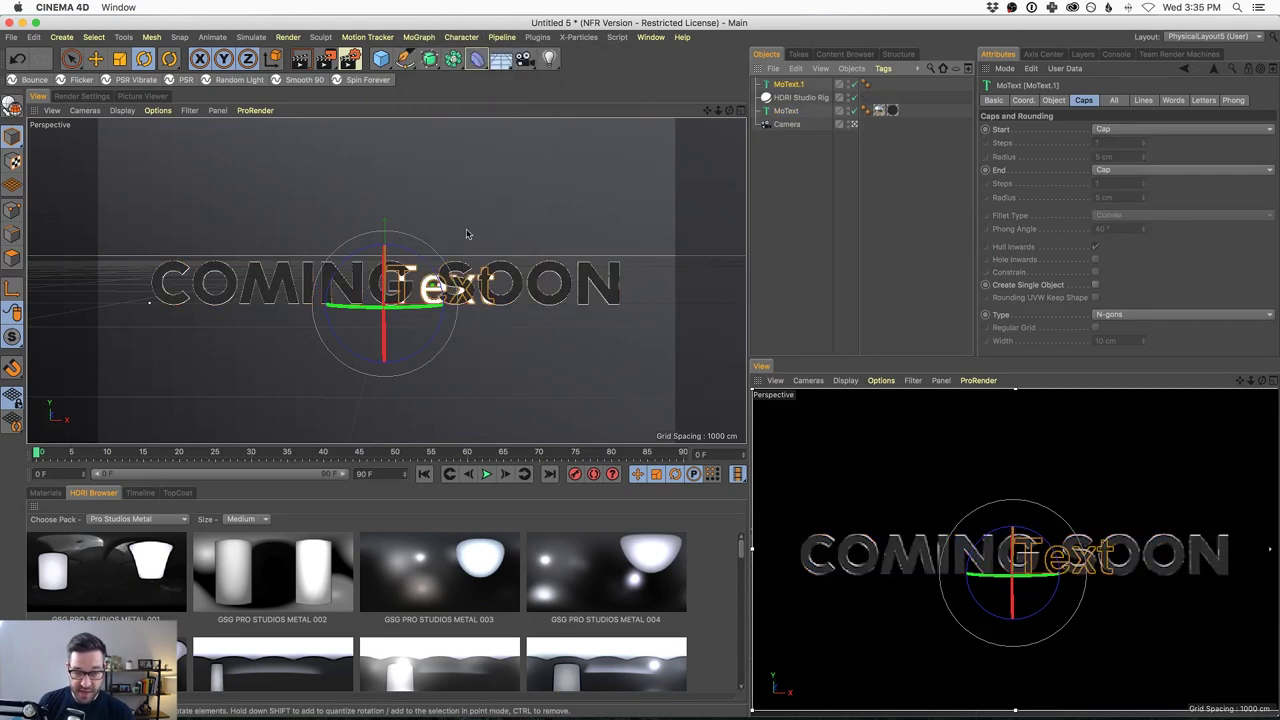
pyautogui.click(854, 111)
pyautogui.click(788, 84)
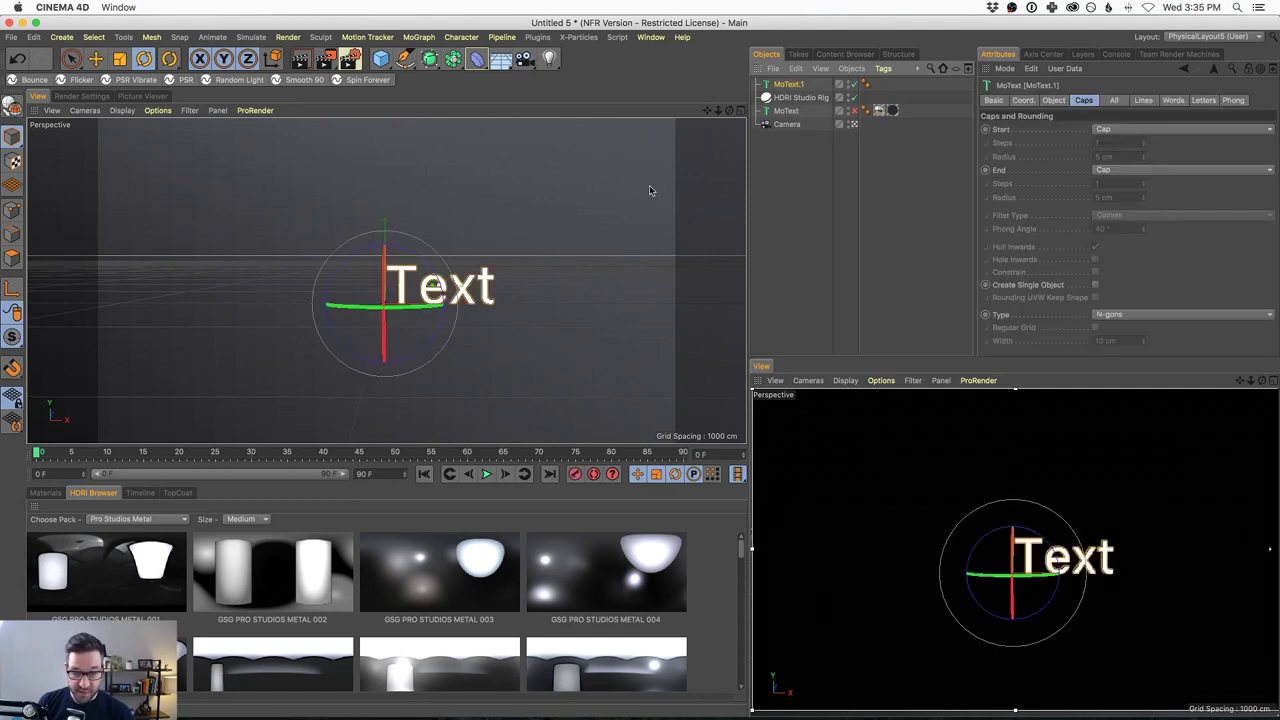
# Enable the 3D kerning GUI on the new MoText and tighten the spacing of its e and x
pyautogui.scroll(5, 478, 289)
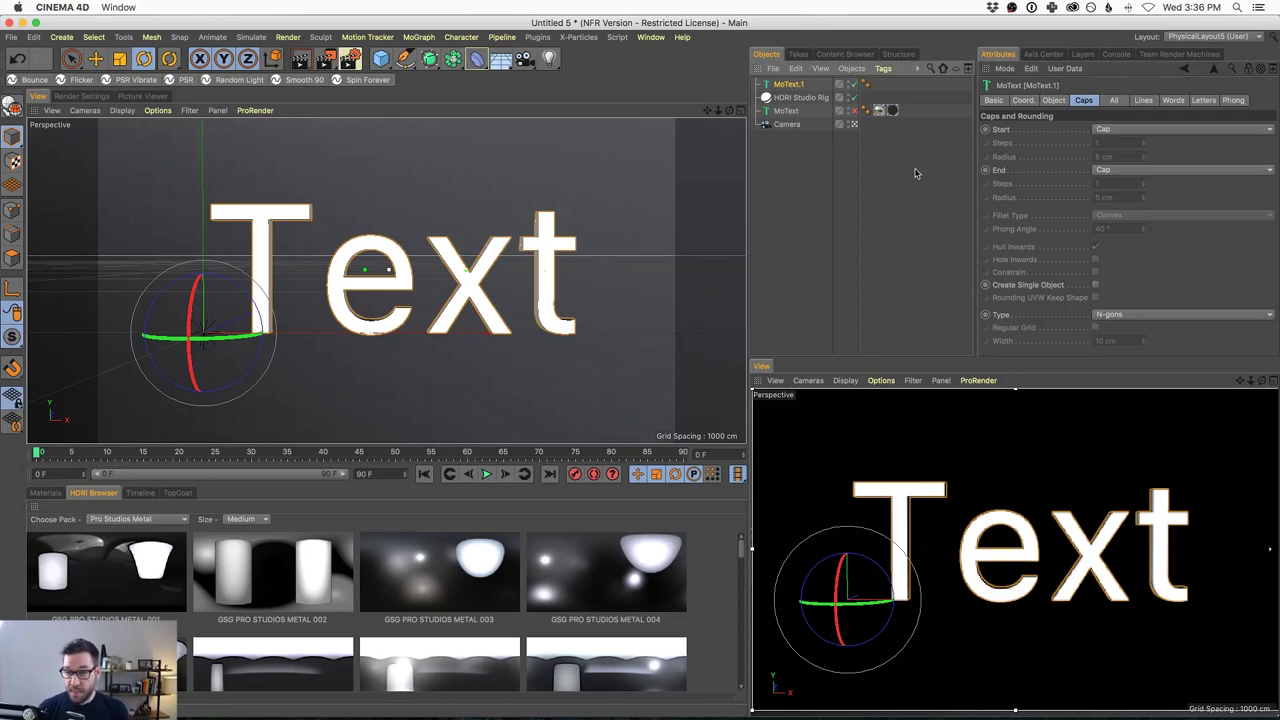
pyautogui.click(1054, 100)
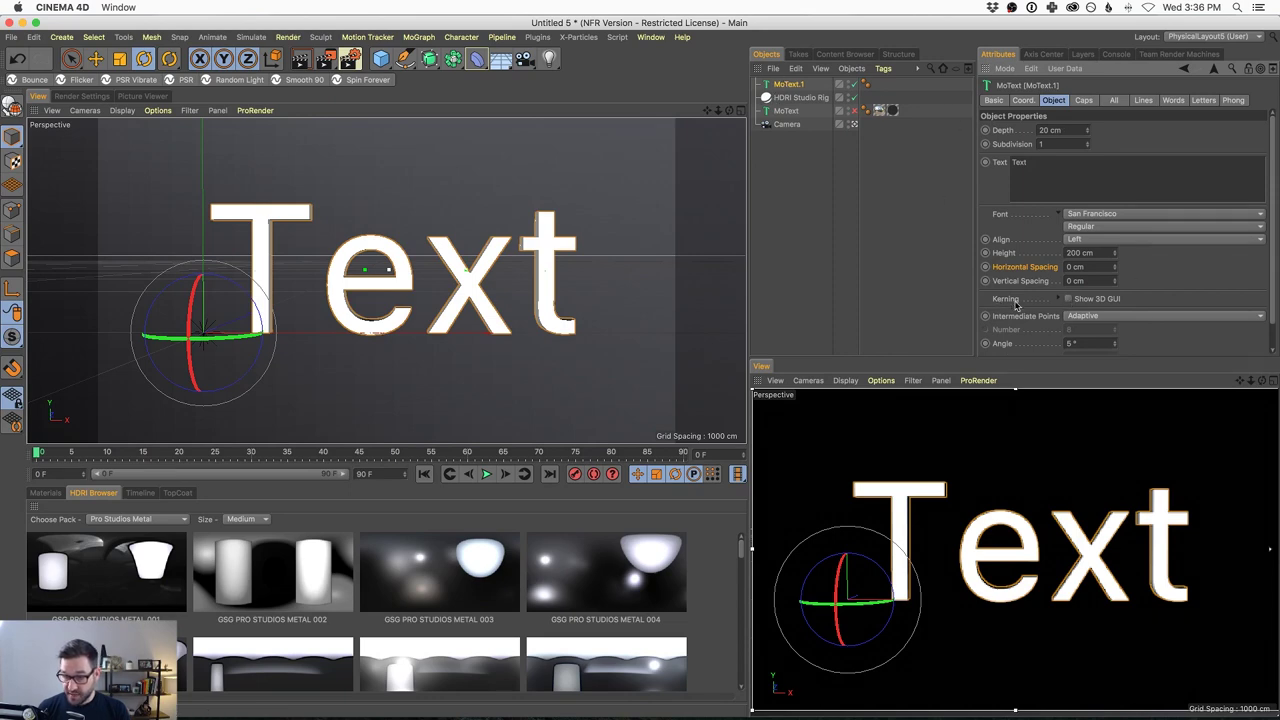
pyautogui.click(1068, 299)
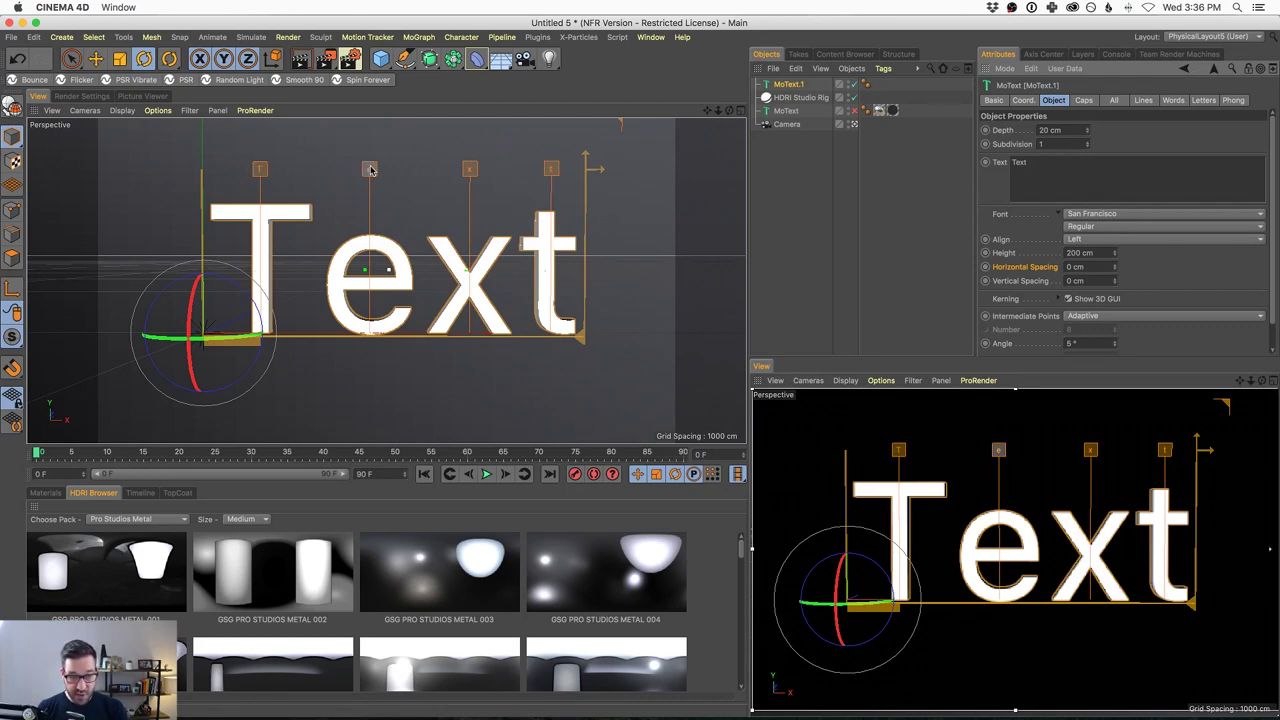
pyautogui.moveTo(369, 169); pyautogui.dragTo(343, 169)
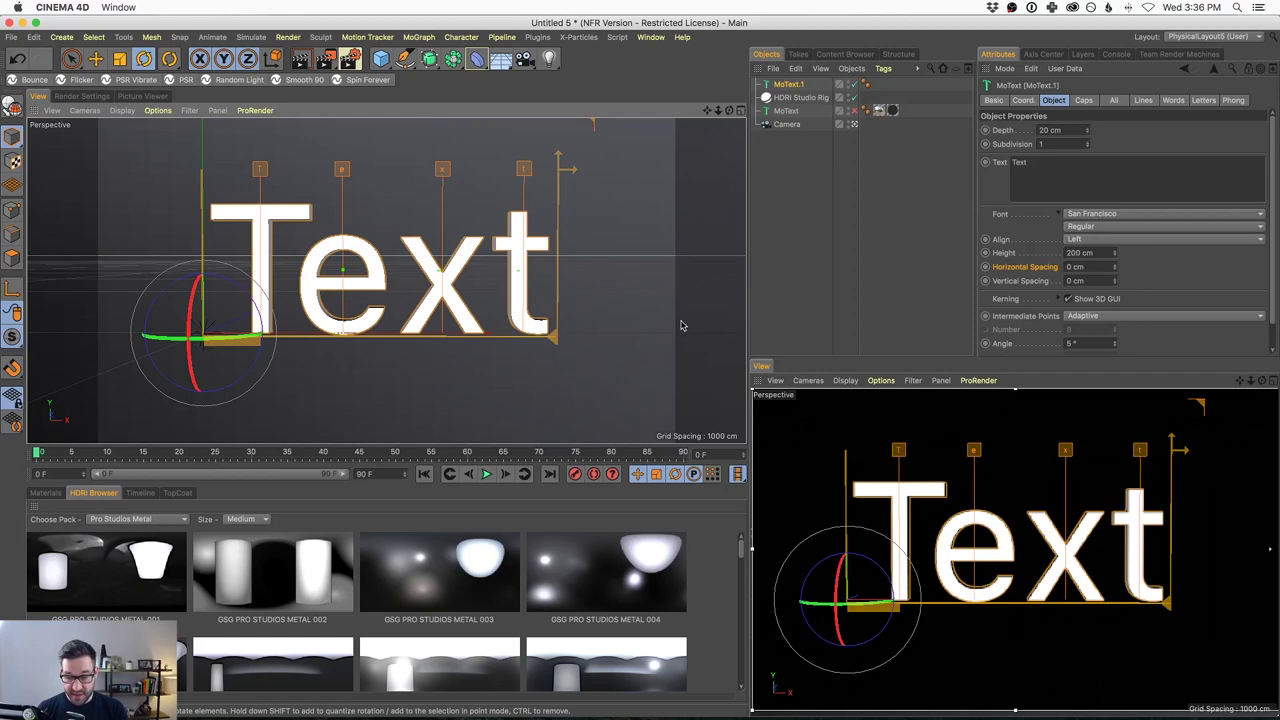
pyautogui.moveTo(342, 169)
pyautogui.mouseDown()
pyautogui.moveTo(503, 180)
pyautogui.moveTo(345, 189)
pyautogui.mouseUp()
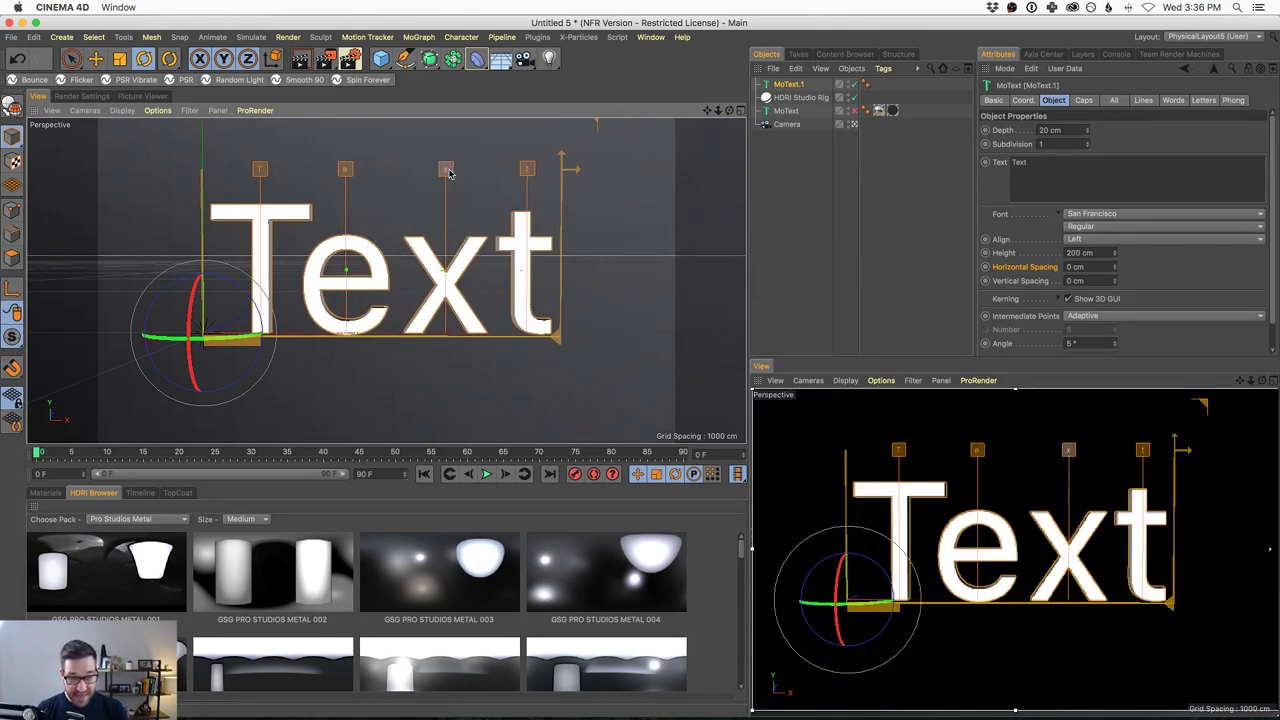
pyautogui.moveTo(449, 172); pyautogui.dragTo(439, 171)
pyautogui.moveTo(345, 170); pyautogui.dragTo(320, 170)
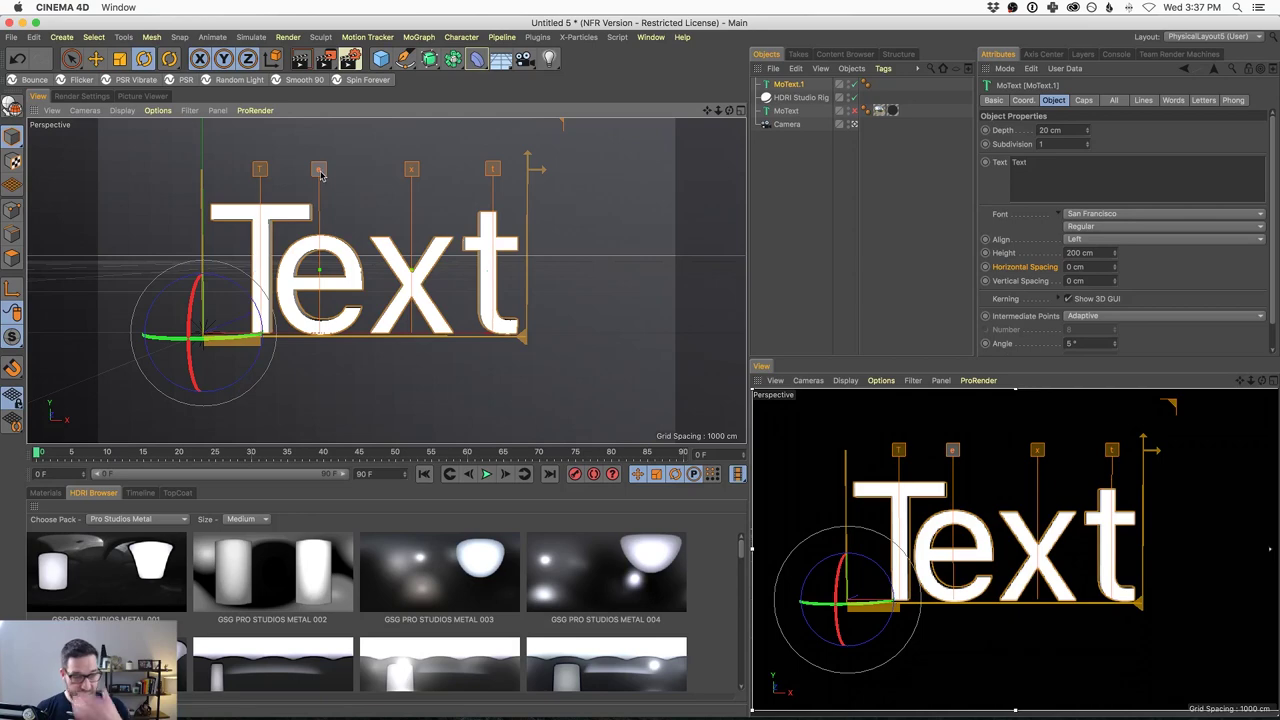
# Loosen the e from the T slightly and fine-tune the kerning of the remaining letters in the sample word
pyautogui.moveTo(320, 172); pyautogui.dragTo(334, 167)
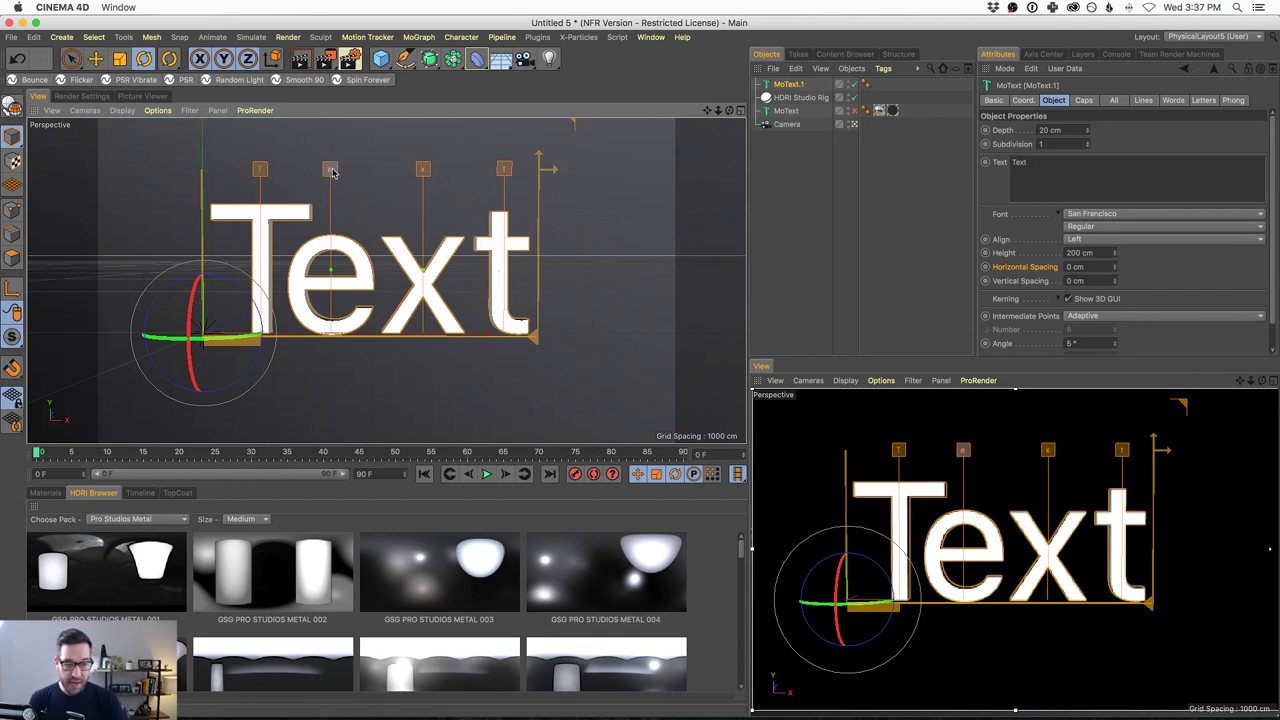
pyautogui.moveTo(331, 170); pyautogui.dragTo(357, 176)
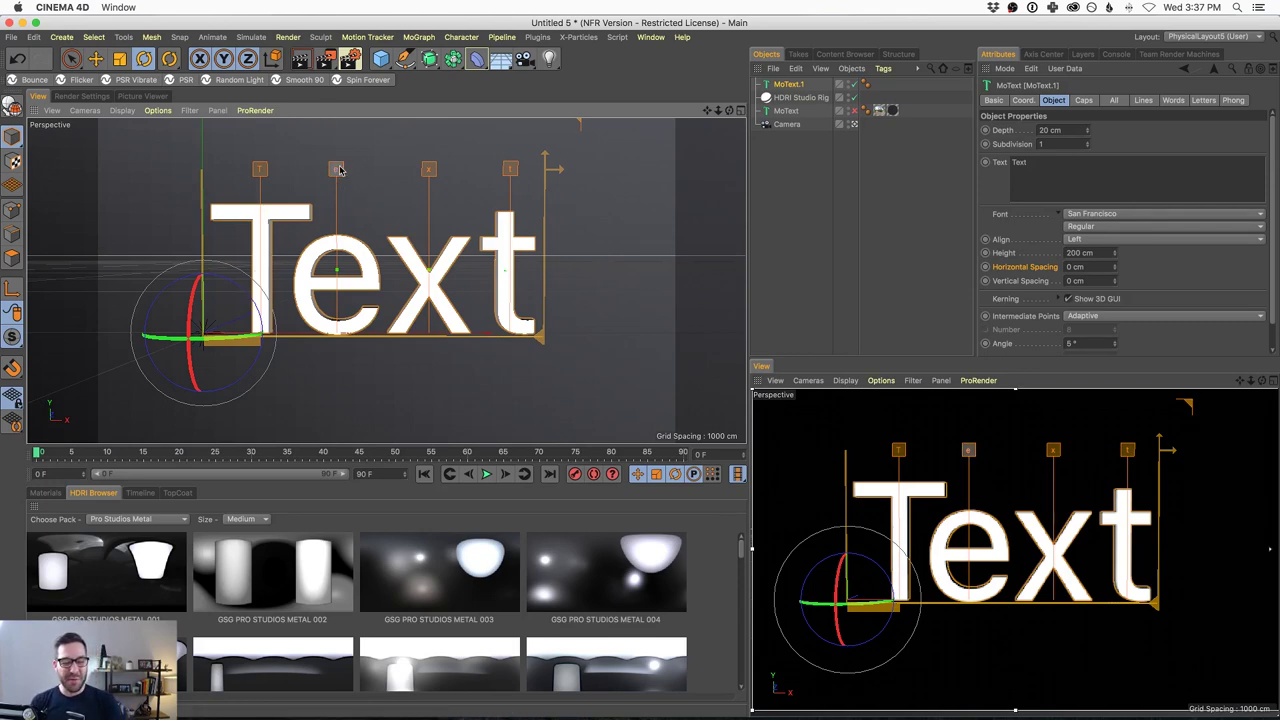
pyautogui.moveTo(429, 173); pyautogui.dragTo(430, 172)
pyautogui.moveTo(513, 174); pyautogui.dragTo(510, 172)
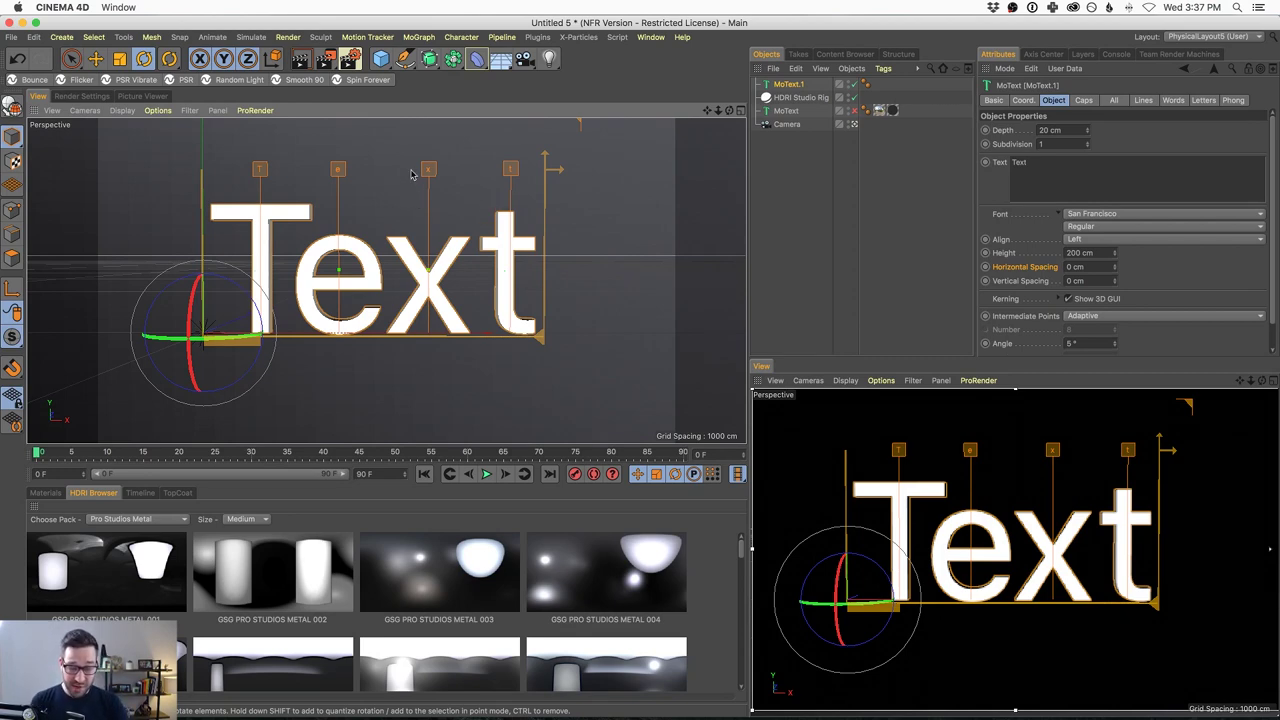
pyautogui.click(339, 171)
pyautogui.moveTo(338, 172); pyautogui.dragTo(336, 167)
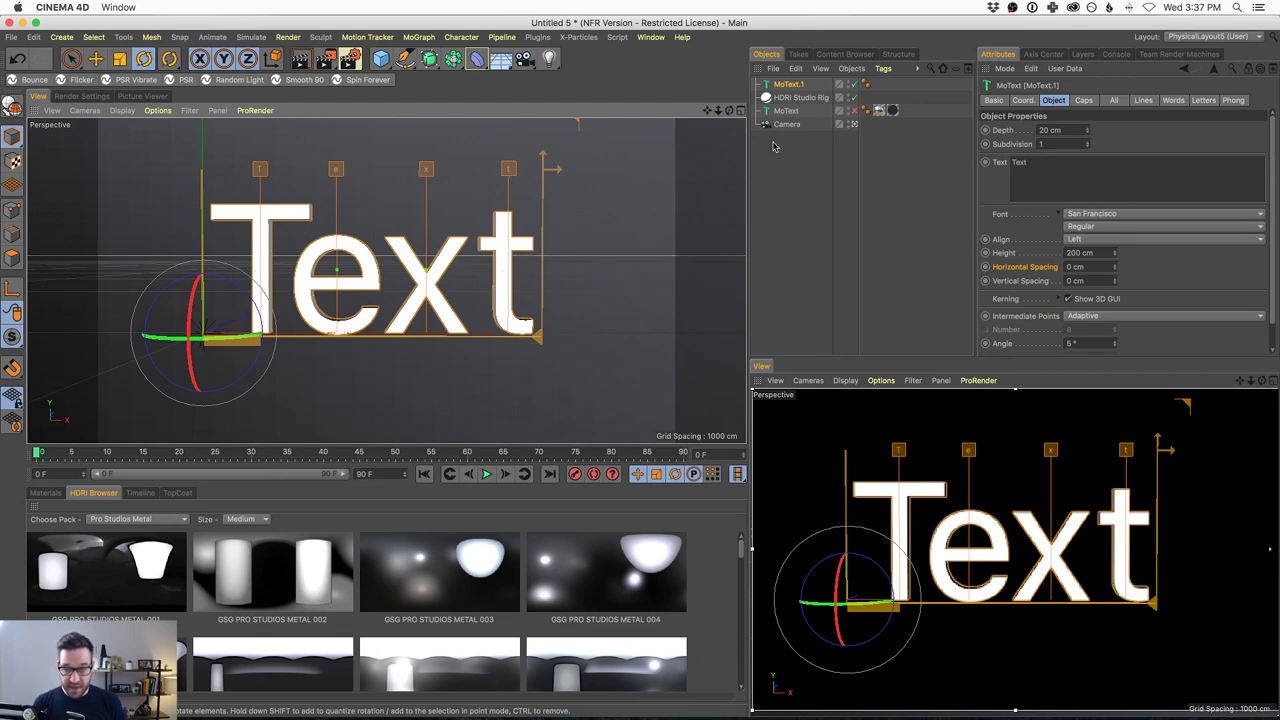
# Disable the sample MoText.1 object and re-enable the COMING SOON MoText
pyautogui.click(853, 84)
pyautogui.click(853, 110)
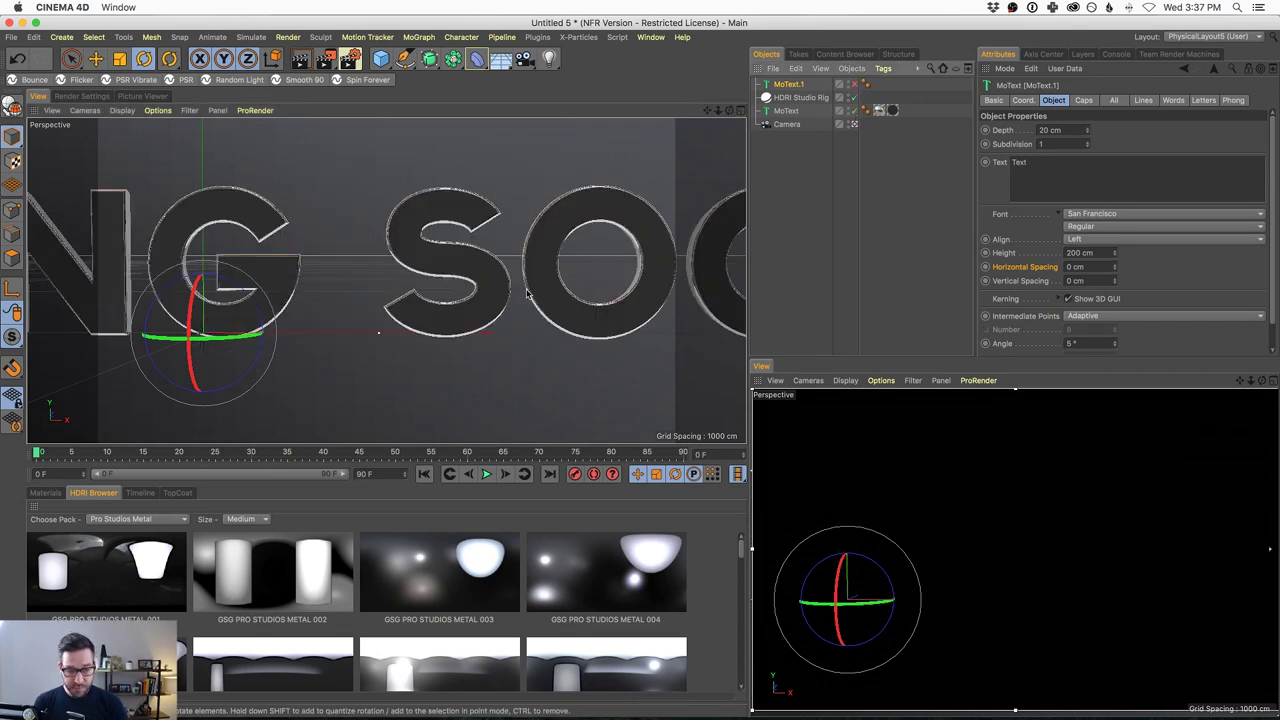
pyautogui.keyDown('alt'); pyautogui.moveTo(492, 283); pyautogui.dragTo(413, 304, button='middle'); pyautogui.keyUp('alt')
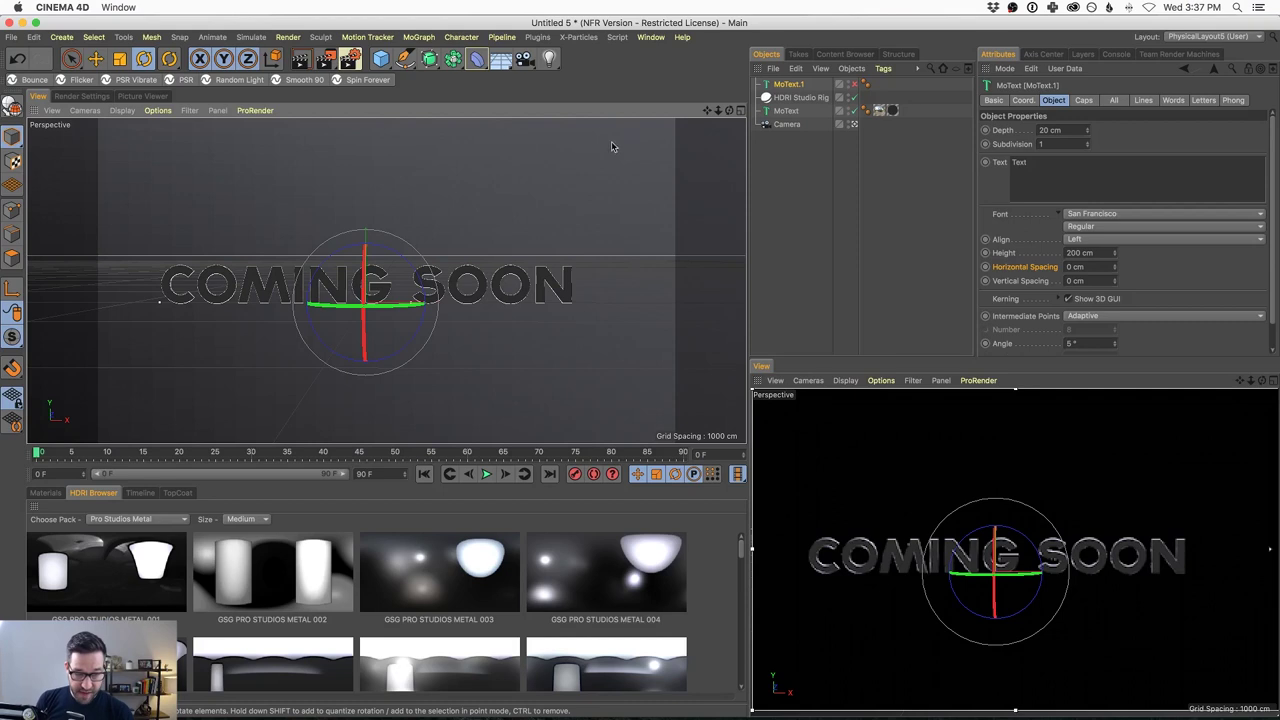
pyautogui.click(789, 86)
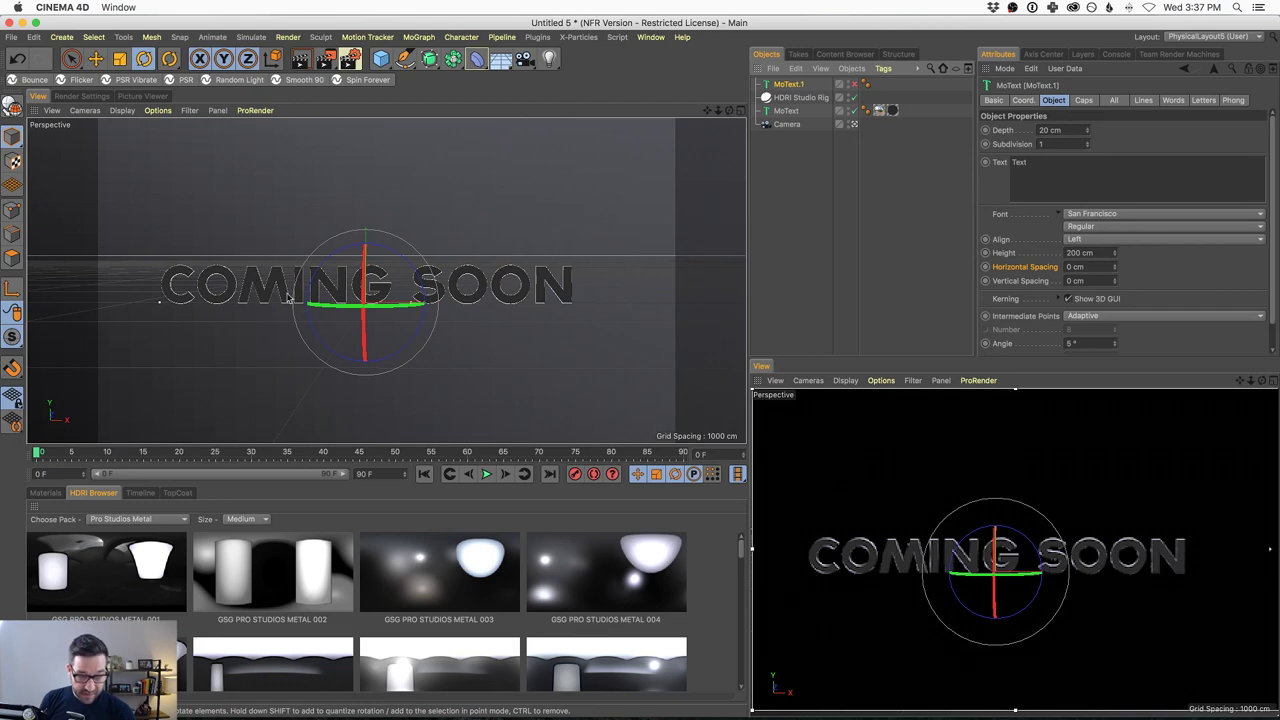
pyautogui.moveTo(296, 289); pyautogui.dragTo(231, 268)
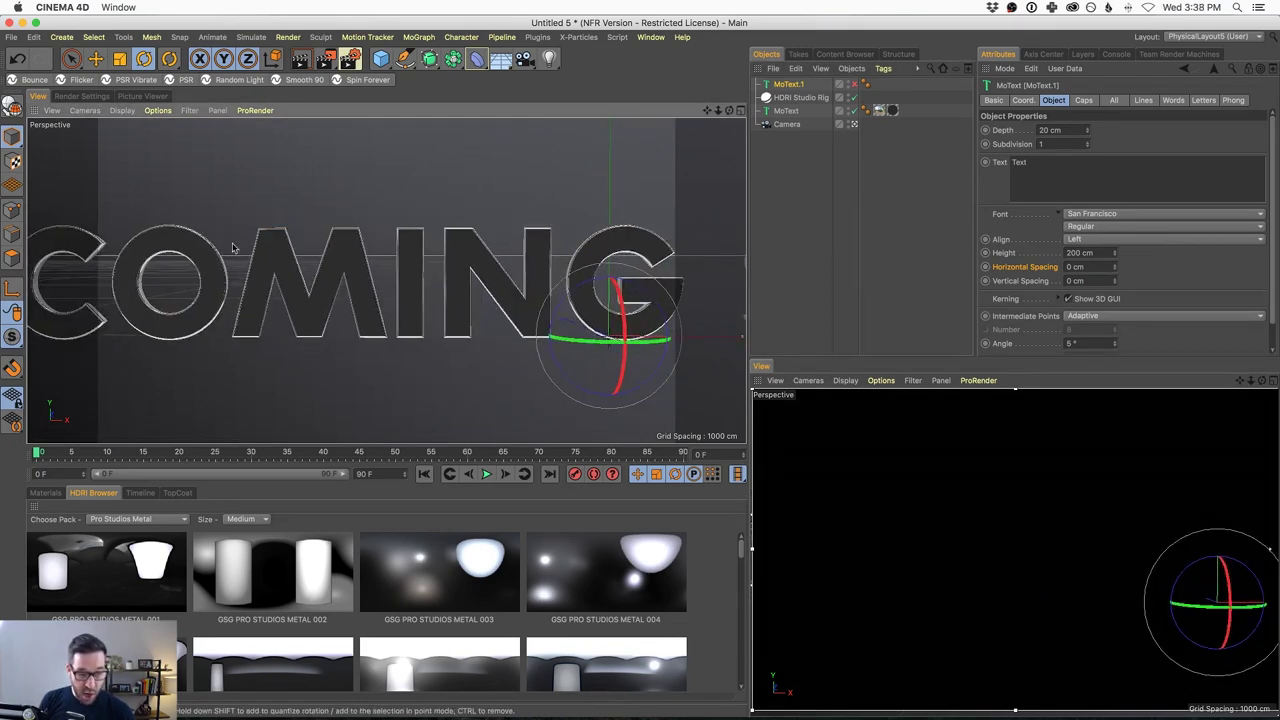
# Enable the 3D kerning GUI on the COMING SOON MoText, tighten the spacing around the N and G, and deselect it
pyautogui.click(786, 111)
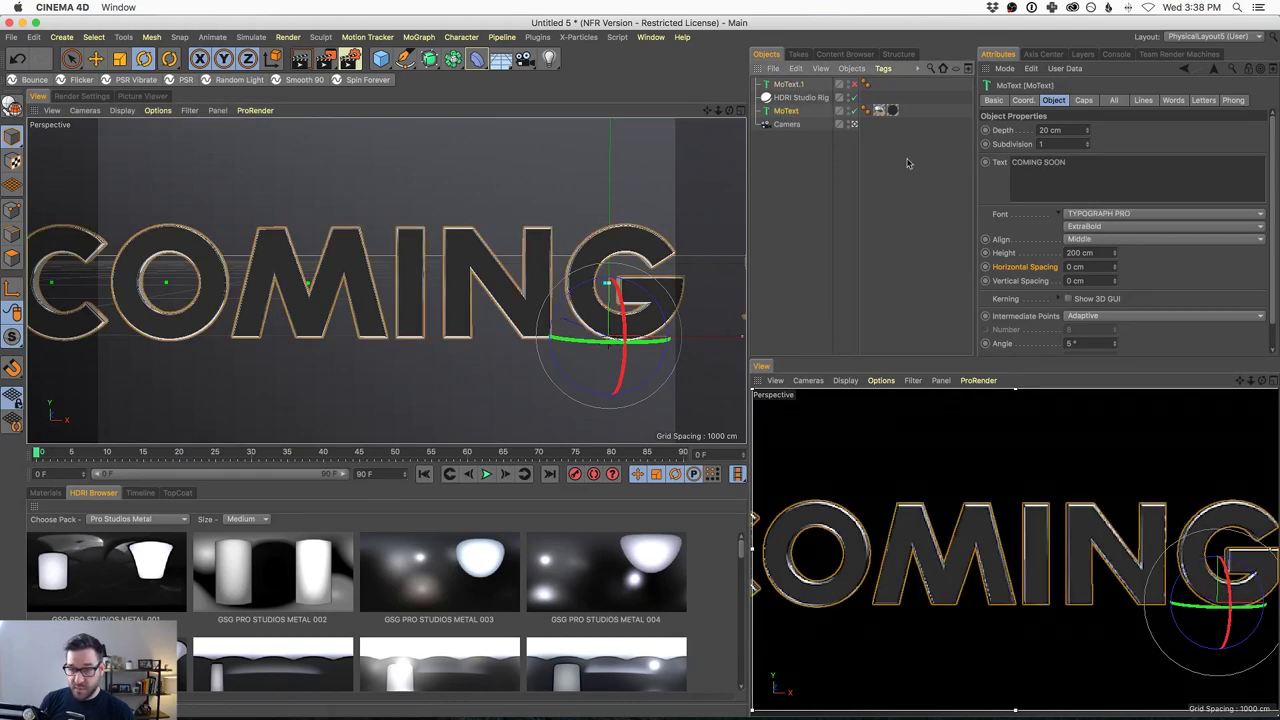
pyautogui.click(1068, 299)
pyautogui.moveTo(503, 218); pyautogui.dragTo(435, 208)
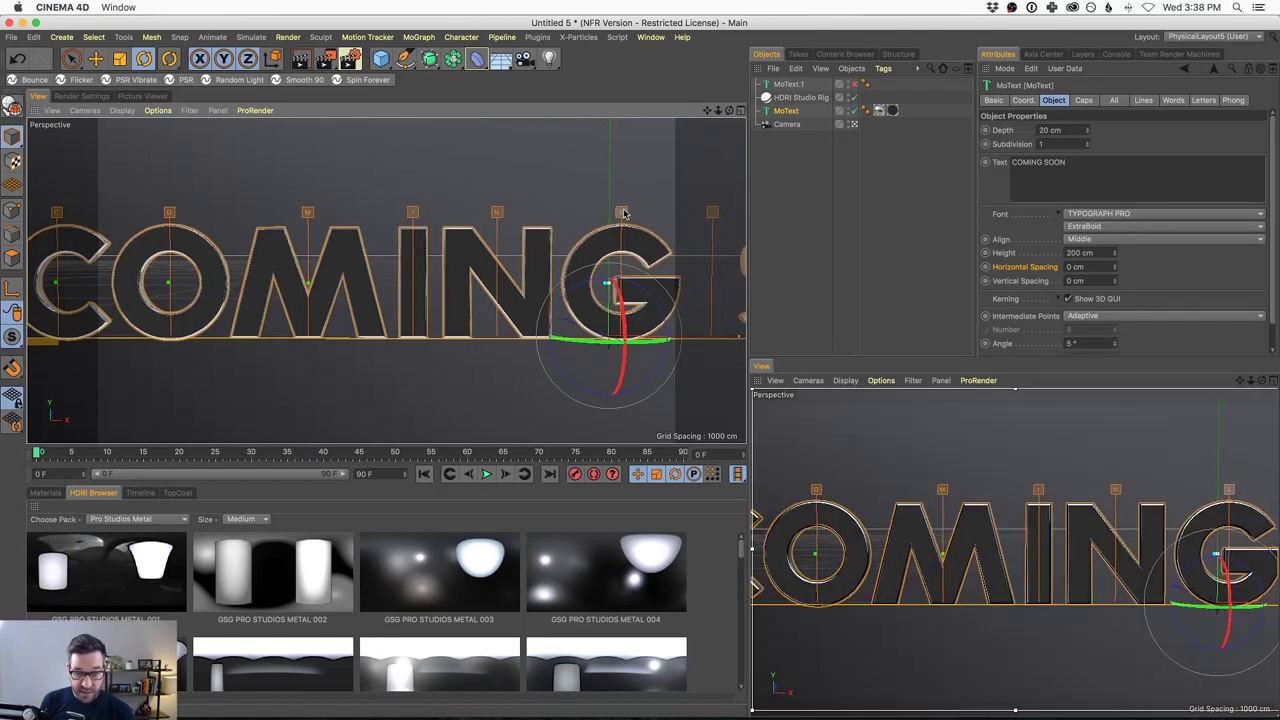
pyautogui.scroll(-3, 380, 335)
pyautogui.keyDown('alt'); pyautogui.moveTo(350, 358); pyautogui.dragTo(297, 287, button='middle'); pyautogui.keyUp('alt')
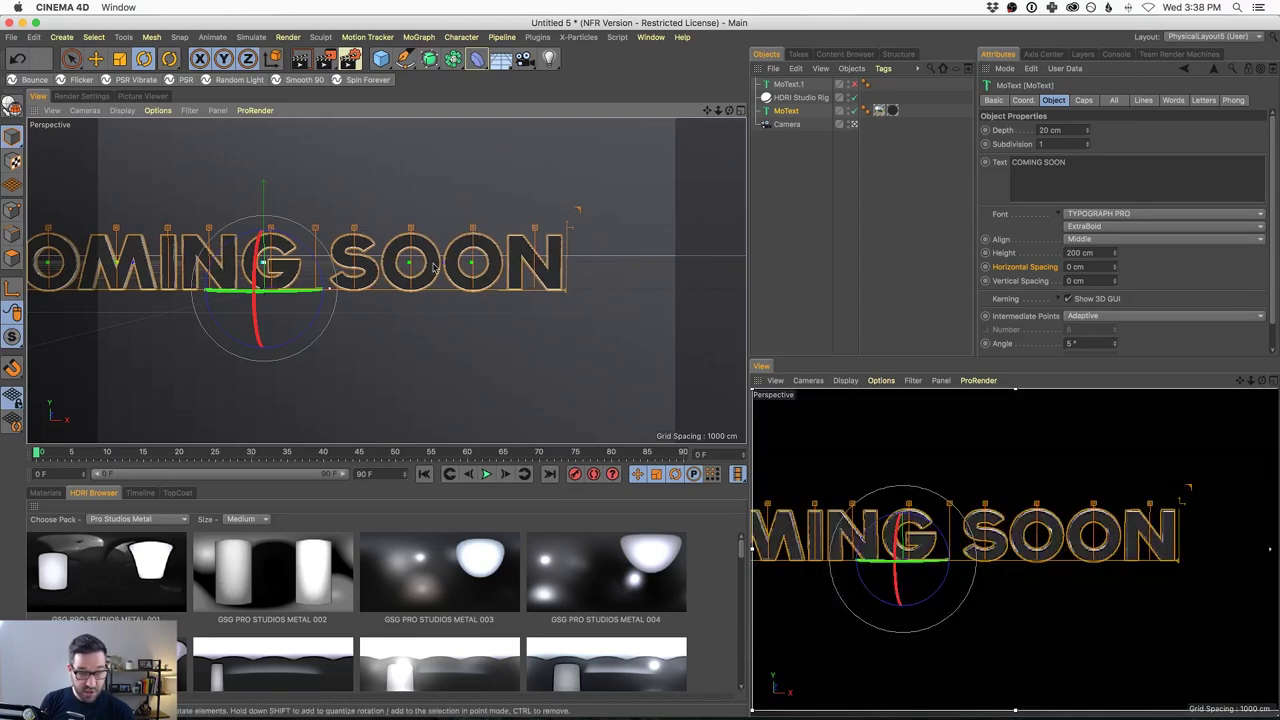
pyautogui.scroll(-3, 433, 268)
pyautogui.keyDown('alt'); pyautogui.moveTo(374, 309); pyautogui.dragTo(480, 262, button='middle'); pyautogui.keyUp('alt')
pyautogui.scroll(3, 480, 262)
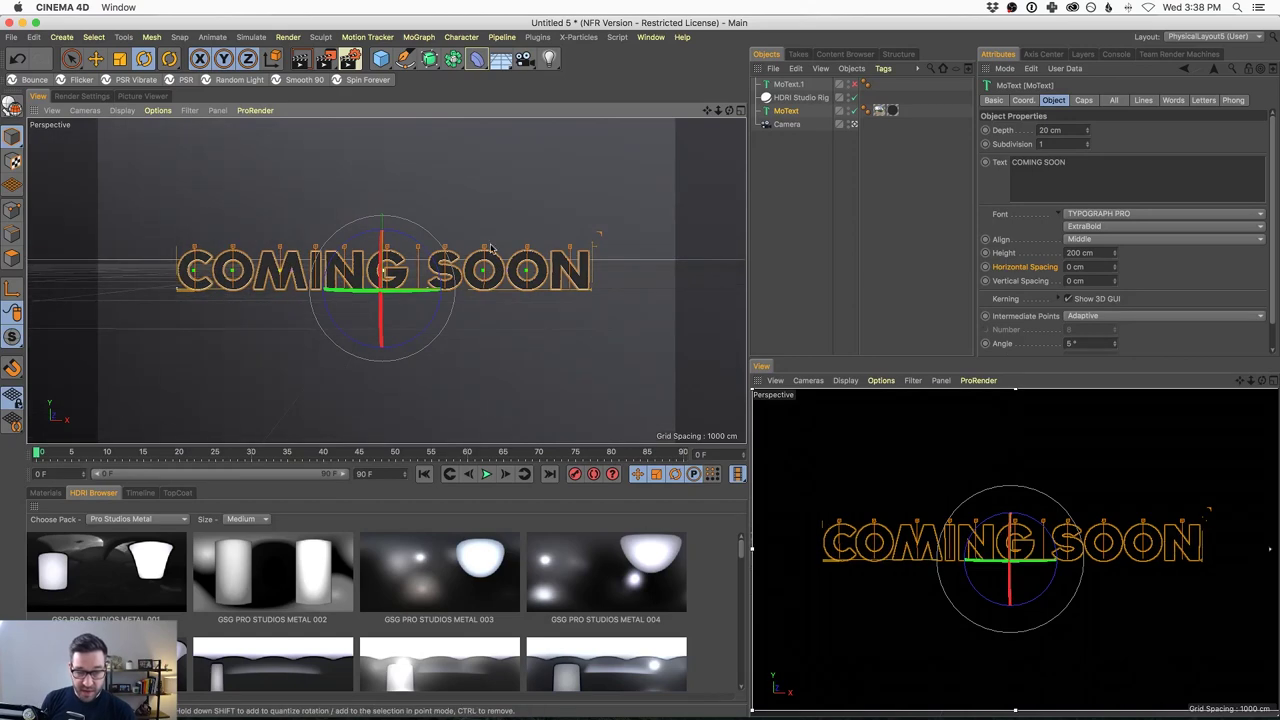
pyautogui.click(807, 247)
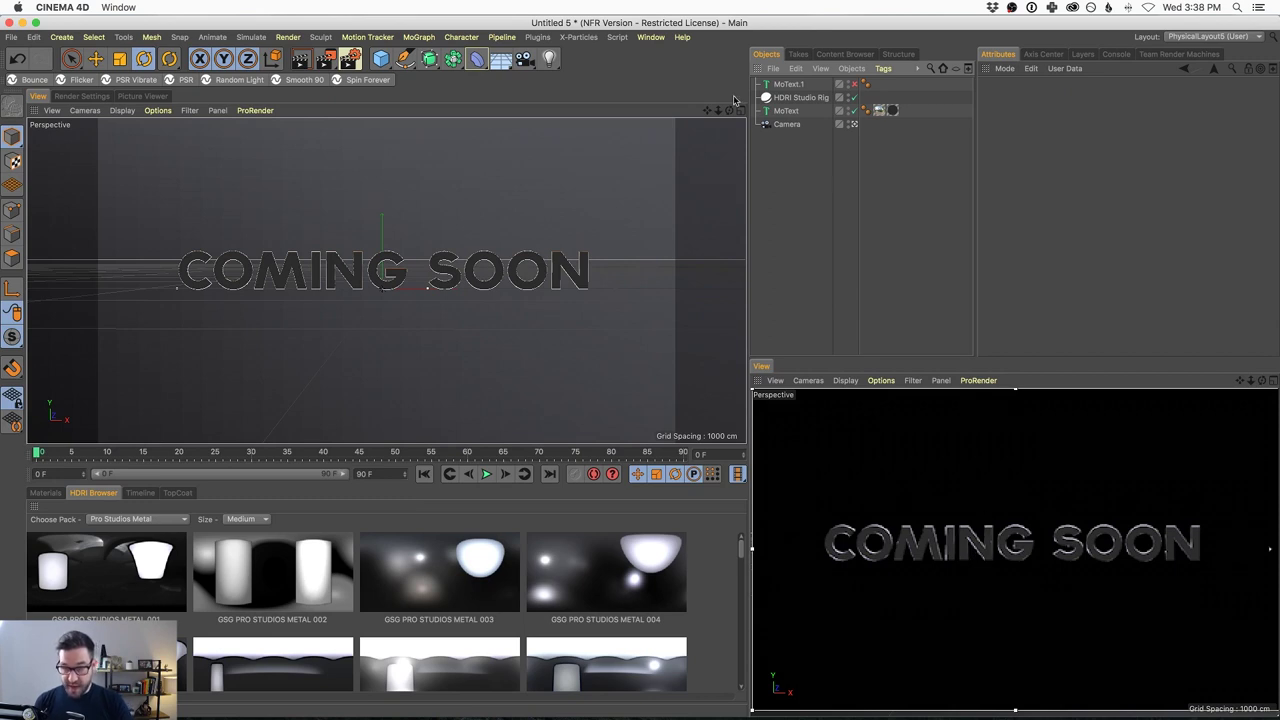
# Increase the COMING SOON MoText's extrusion depth to 134 cm and deselect it
pyautogui.click(788, 125)
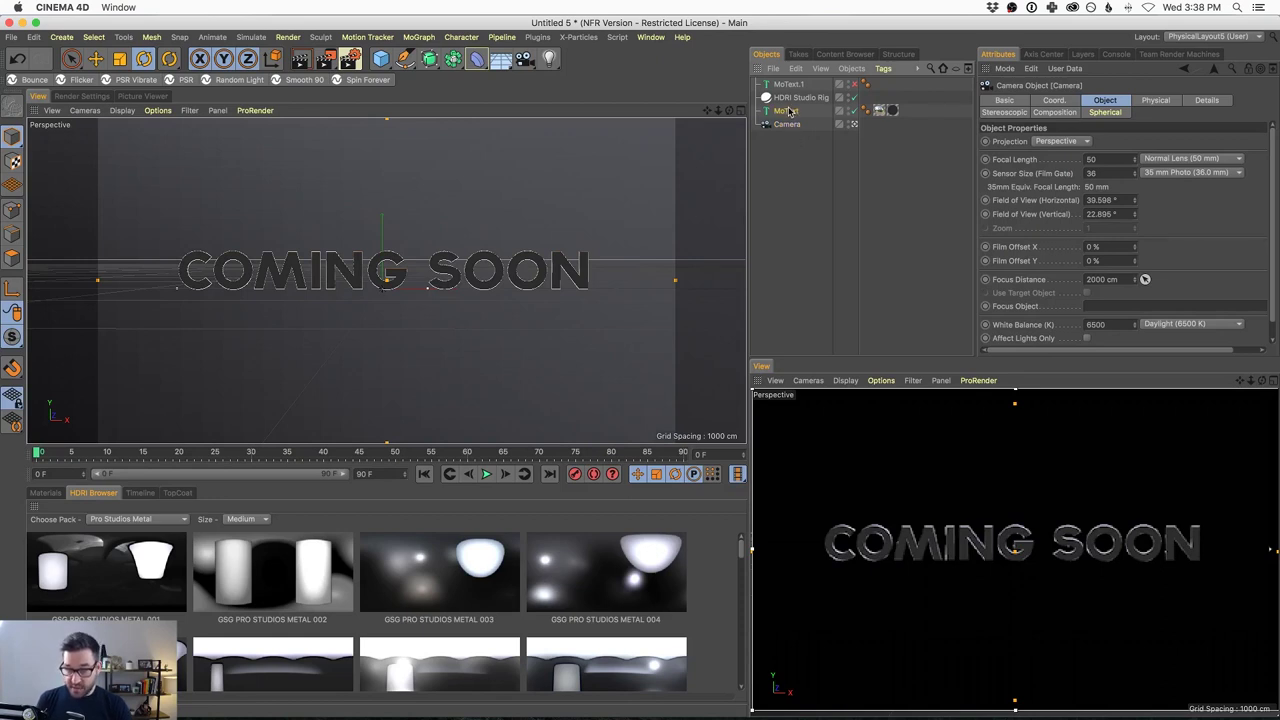
pyautogui.click(788, 111)
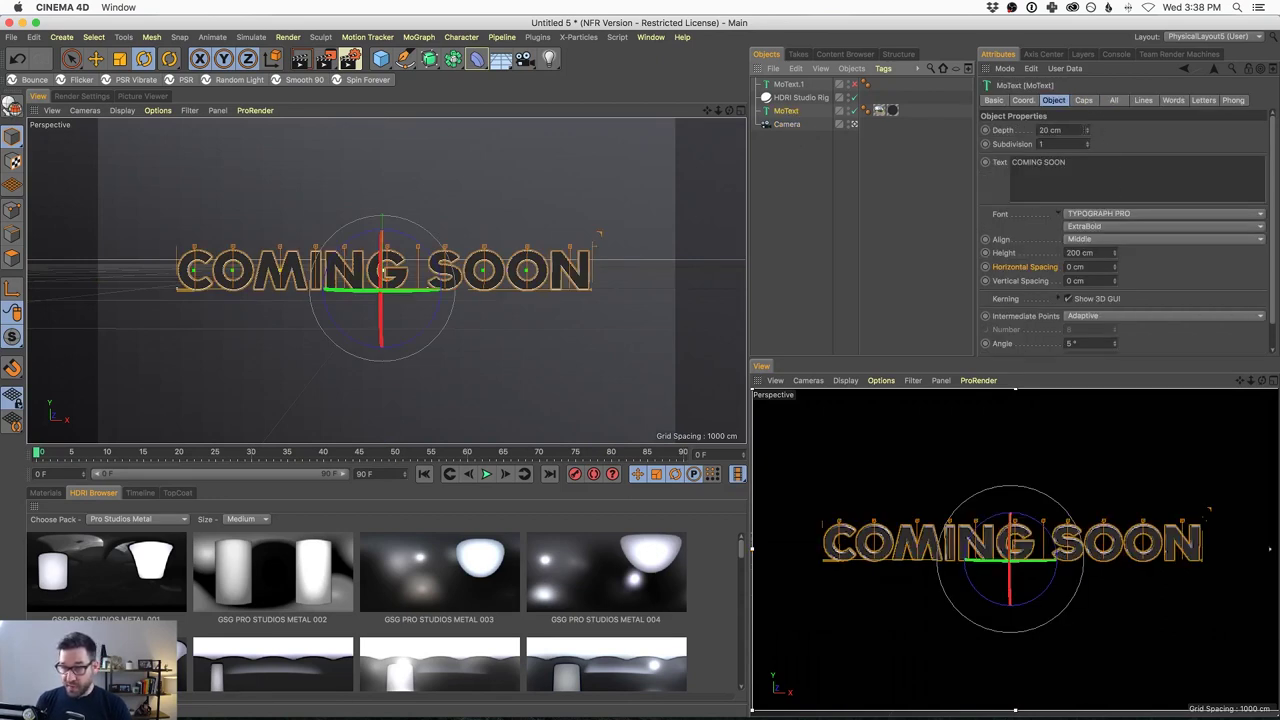
pyautogui.moveTo(1089, 133); pyautogui.dragTo(1102, 58)
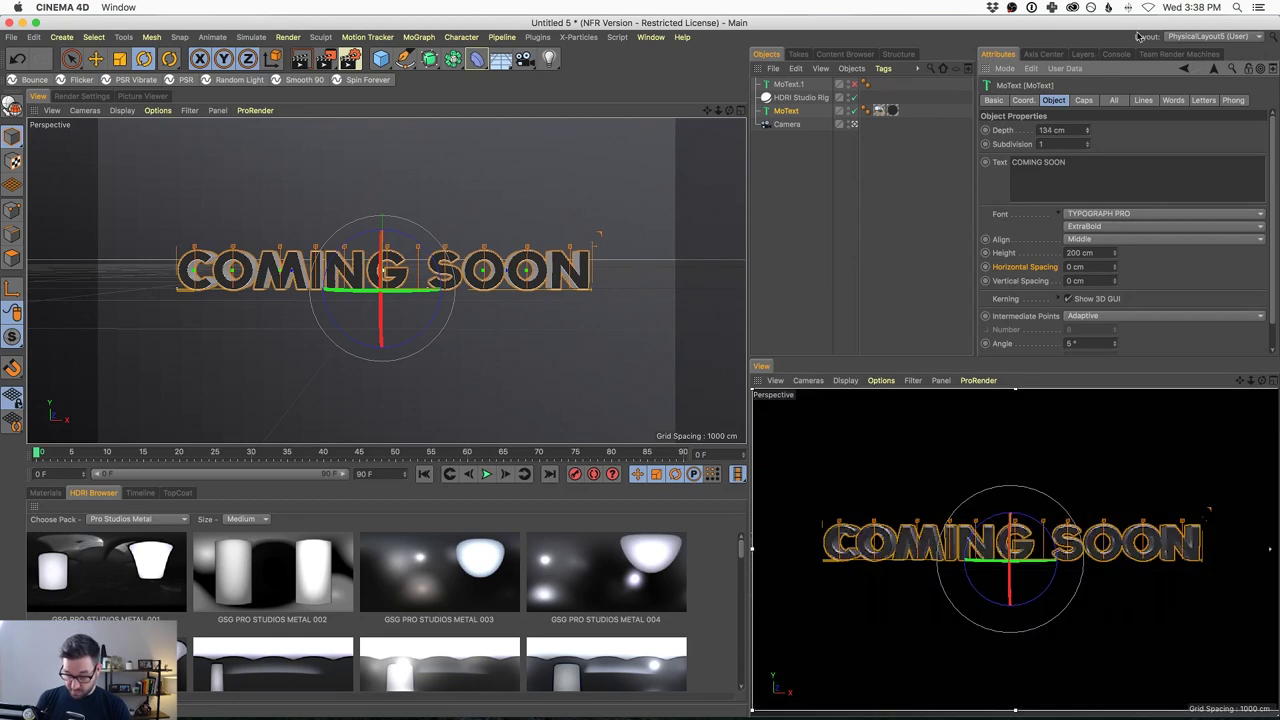
pyautogui.click(805, 263)
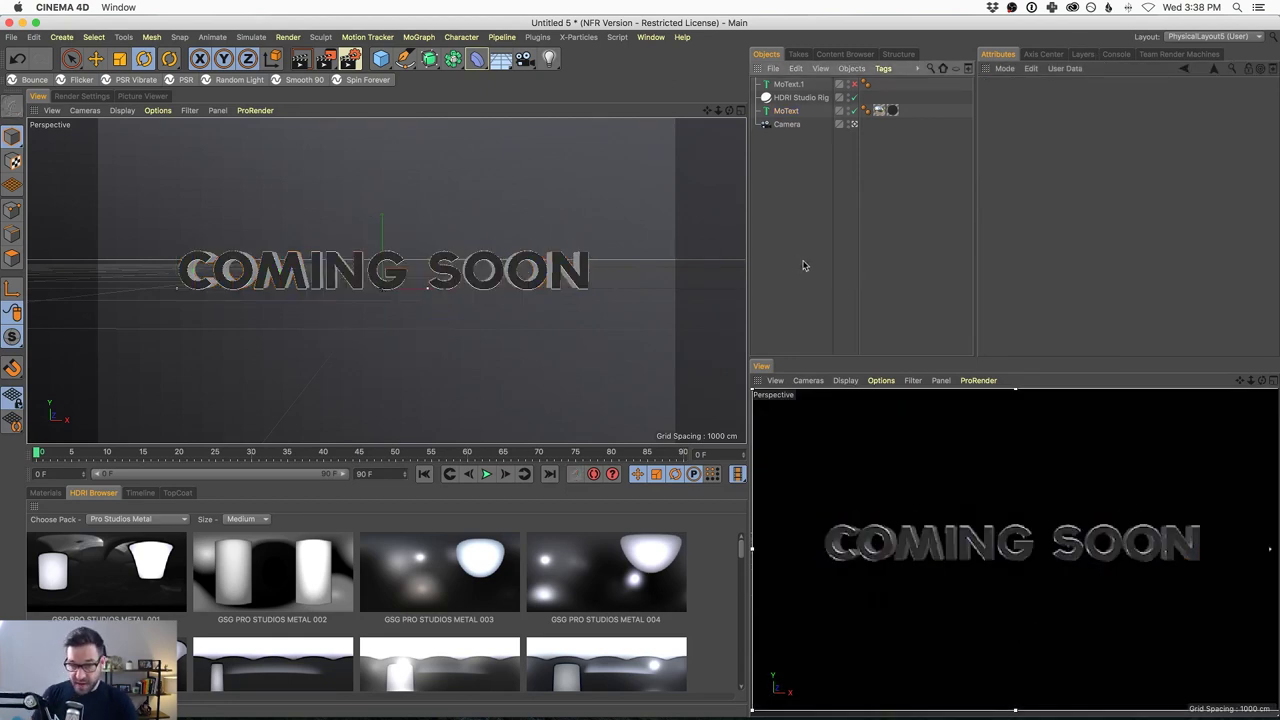
# Set the scene Camera's focal length to 35 mm
pyautogui.click(790, 124)
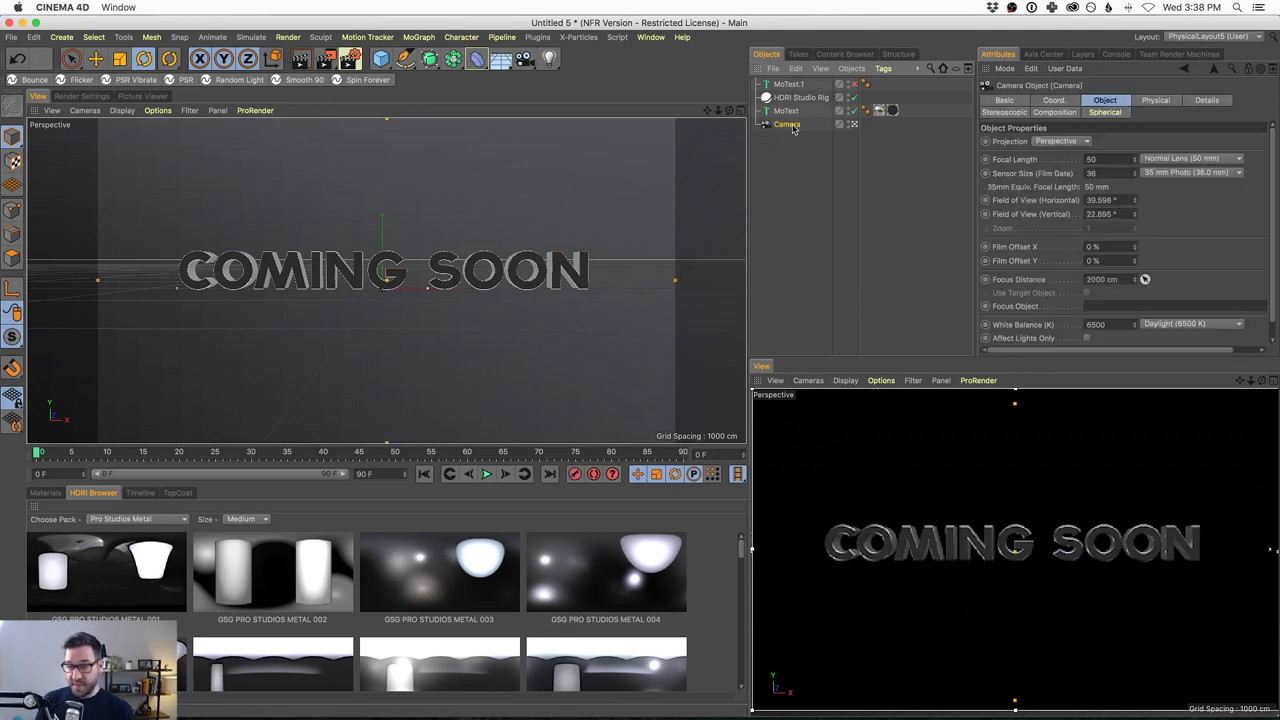
pyautogui.doubleClick(1093, 160)
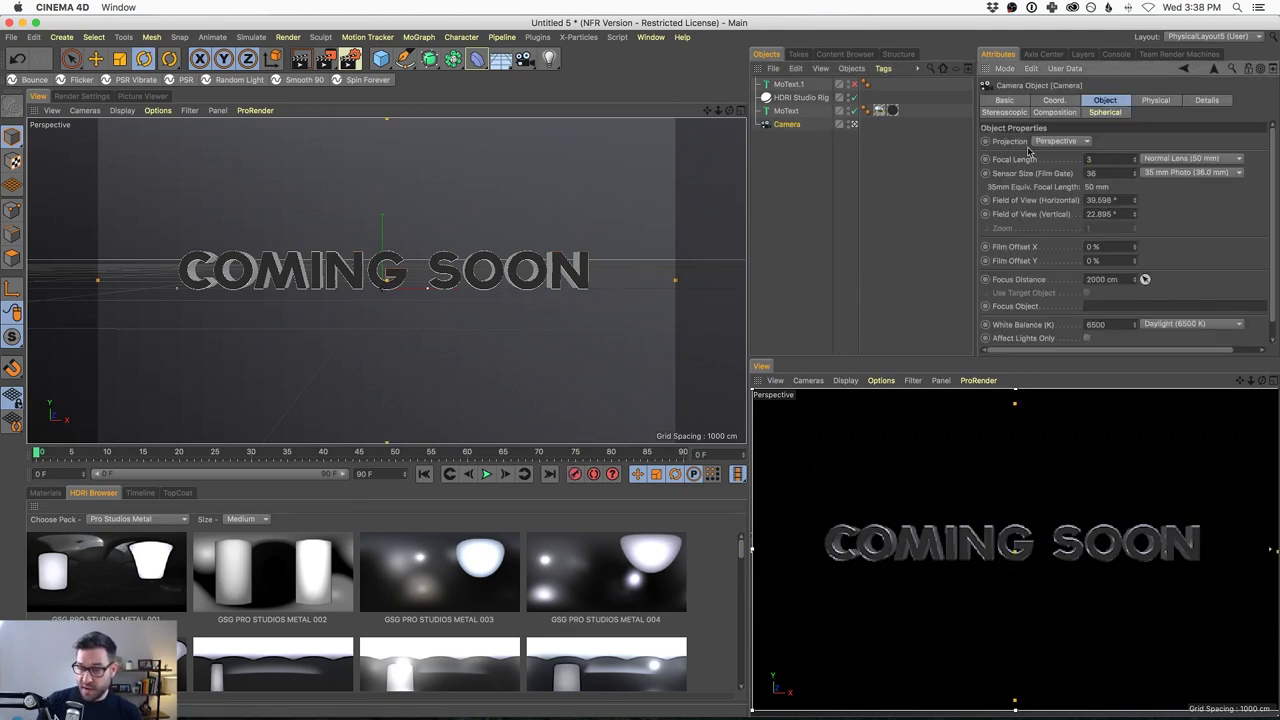
pyautogui.write('35')
pyautogui.press('Return')
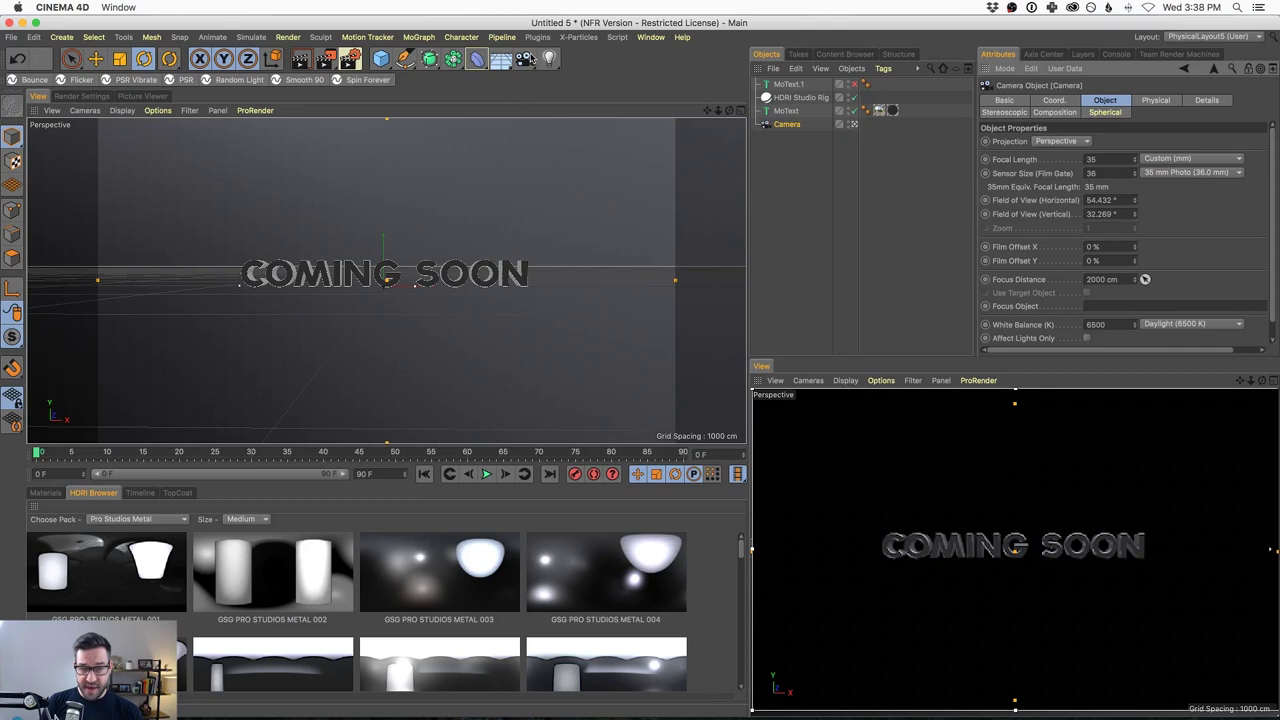
# Add a second camera from the current view, look through it, and set the original Camera's focal length to 352 mm
pyautogui.click(548, 58)
pyautogui.click(851, 86)
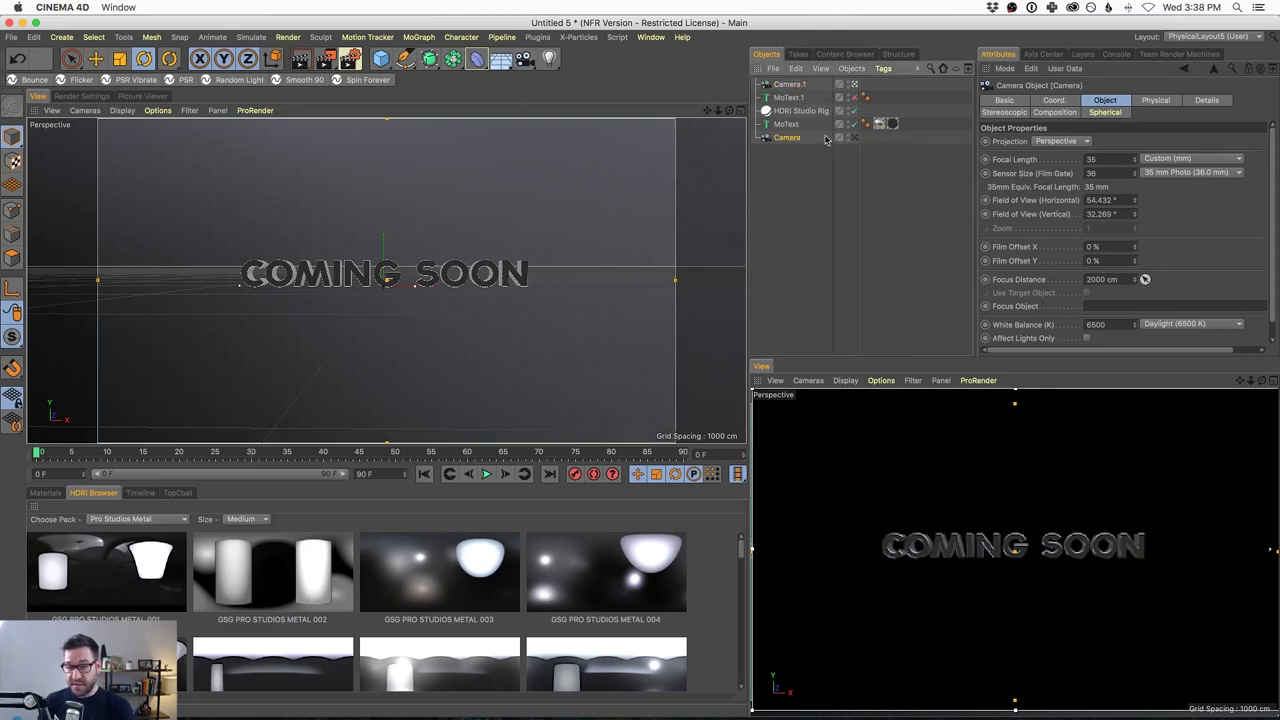
pyautogui.click(1108, 158)
pyautogui.write('2')
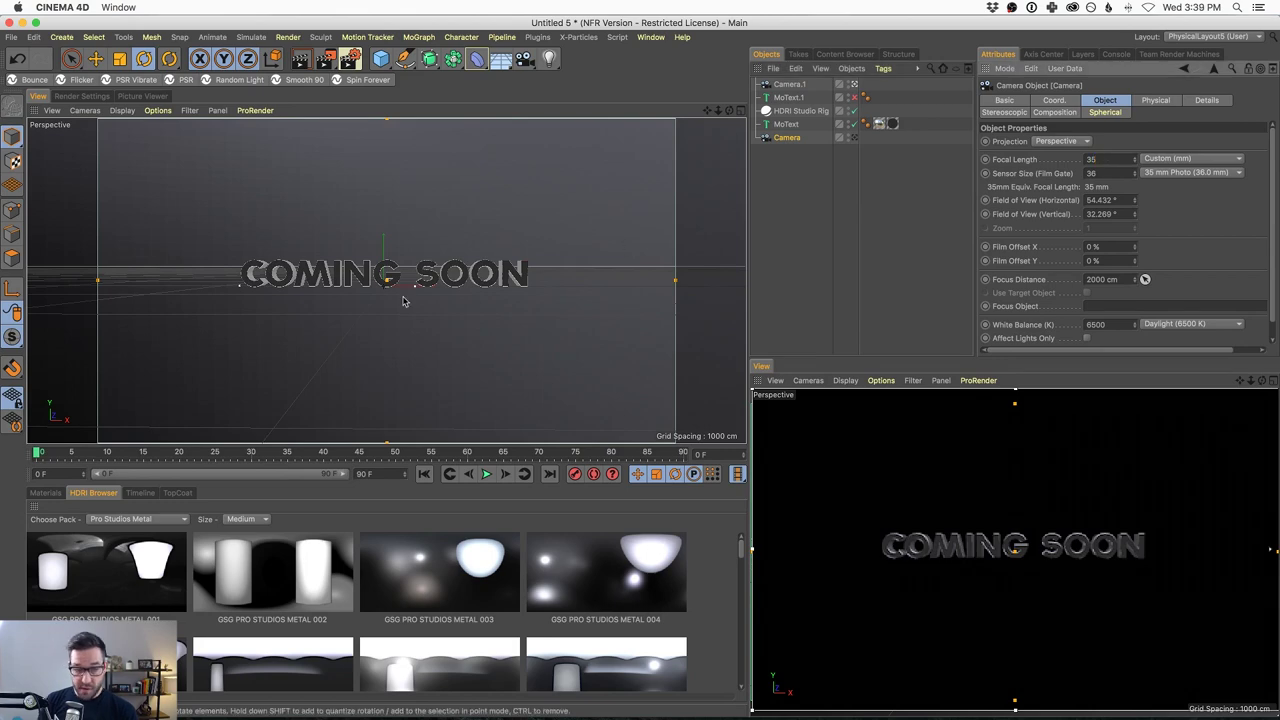
pyautogui.press('Return')
# Move the new camera closer so the text nearly fills the frame, and show Camera.1 in the render preview
pyautogui.scroll(5, 390, 277)
pyautogui.scroll(-6, 452, 262)
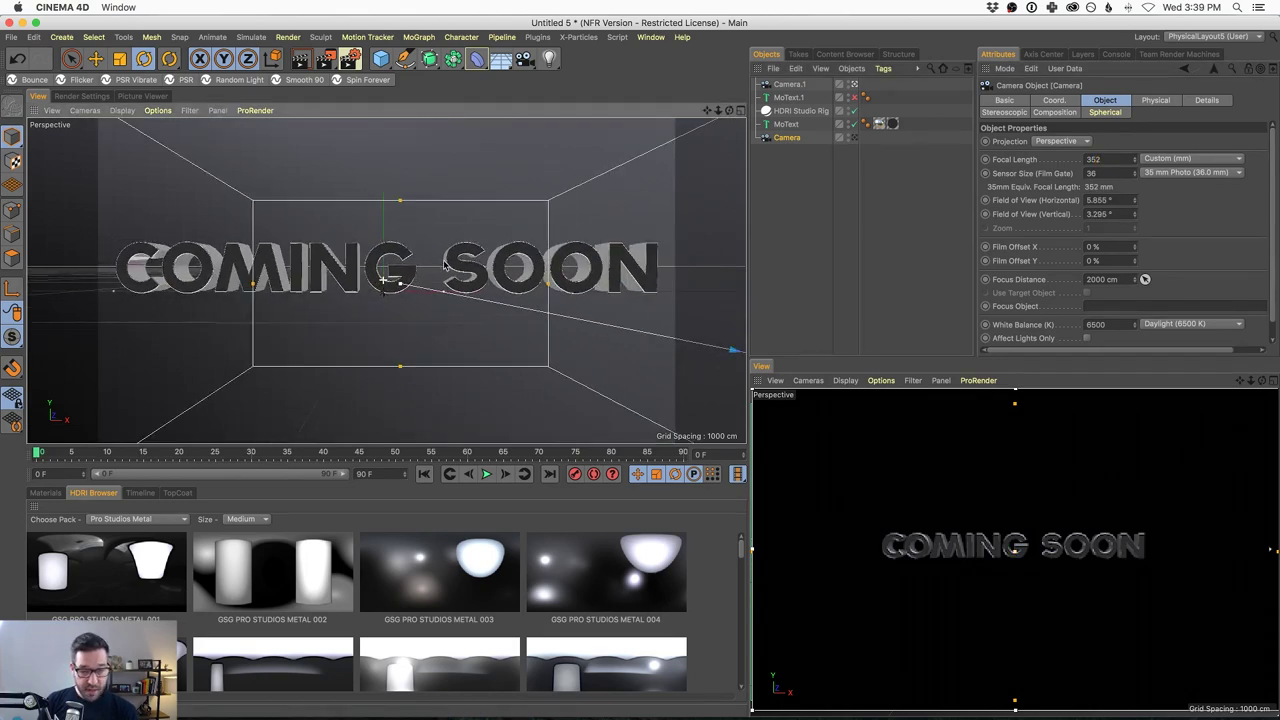
pyautogui.click(818, 205)
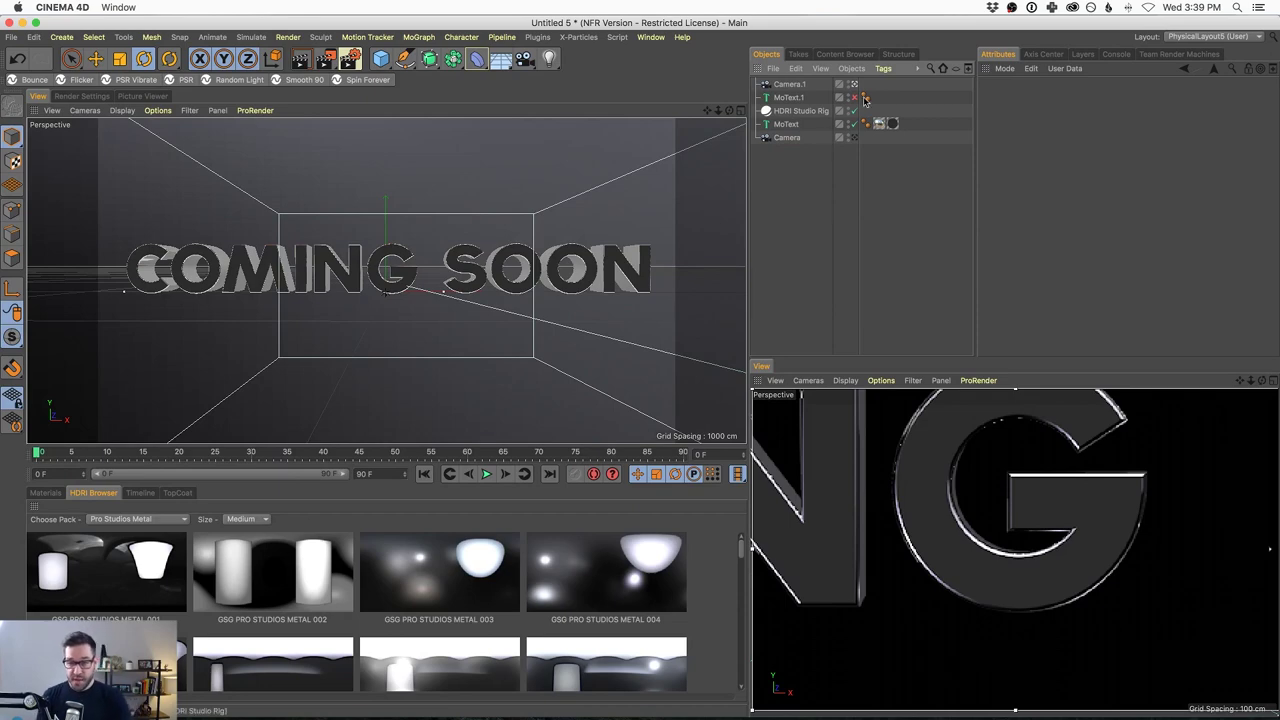
pyautogui.click(808, 380)
pyautogui.moveTo(828, 414)
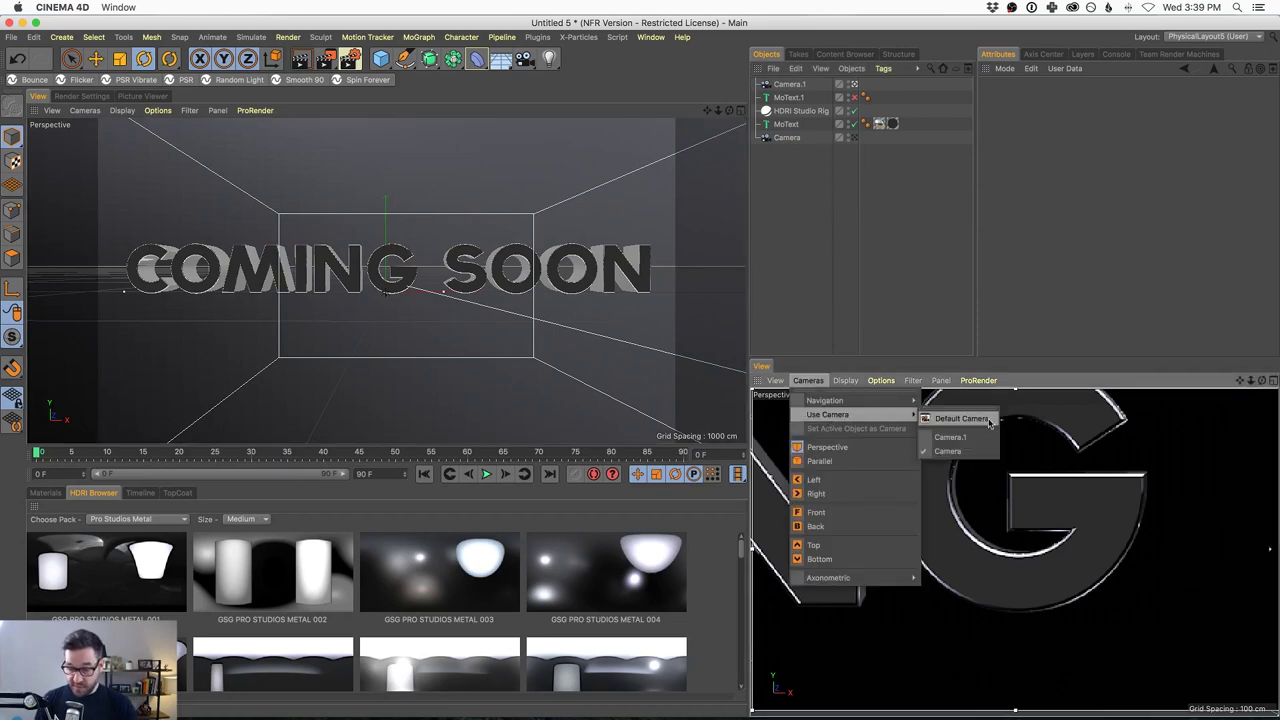
pyautogui.click(955, 428)
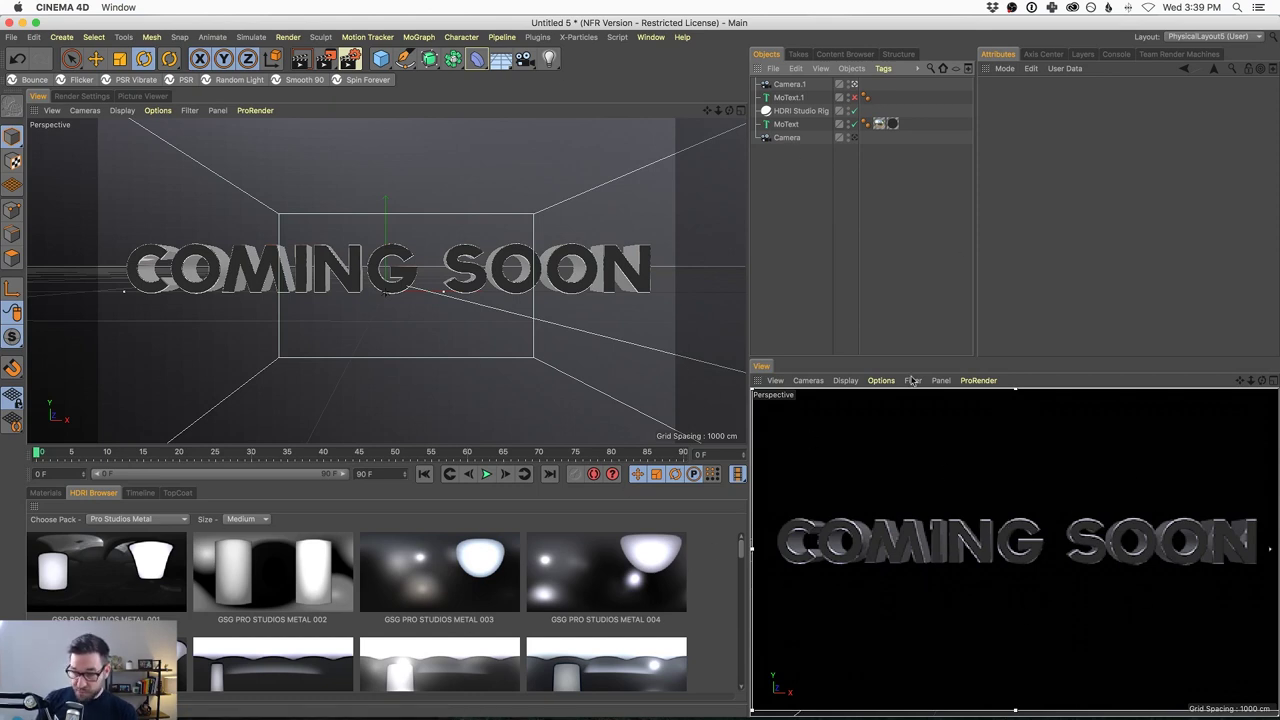
# Raise the HDRI Studio Rig's brightness to 200% in its light options
pyautogui.click(788, 85)
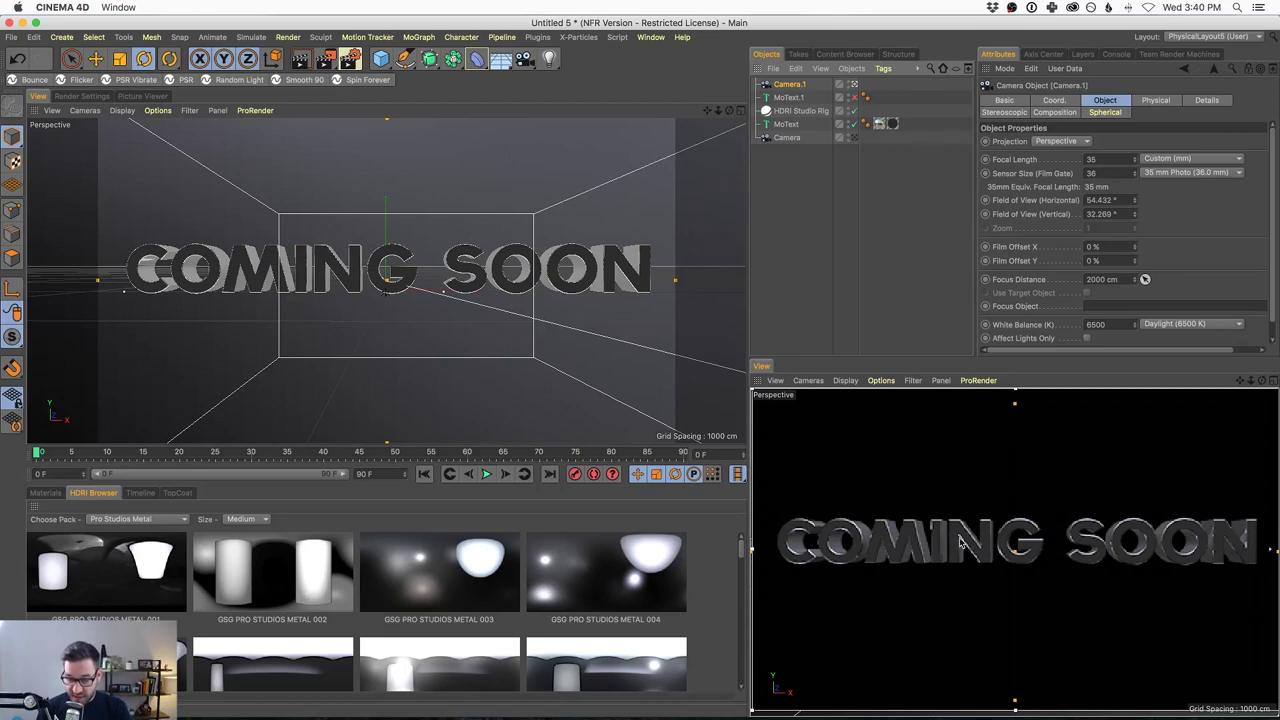
pyautogui.click(45, 493)
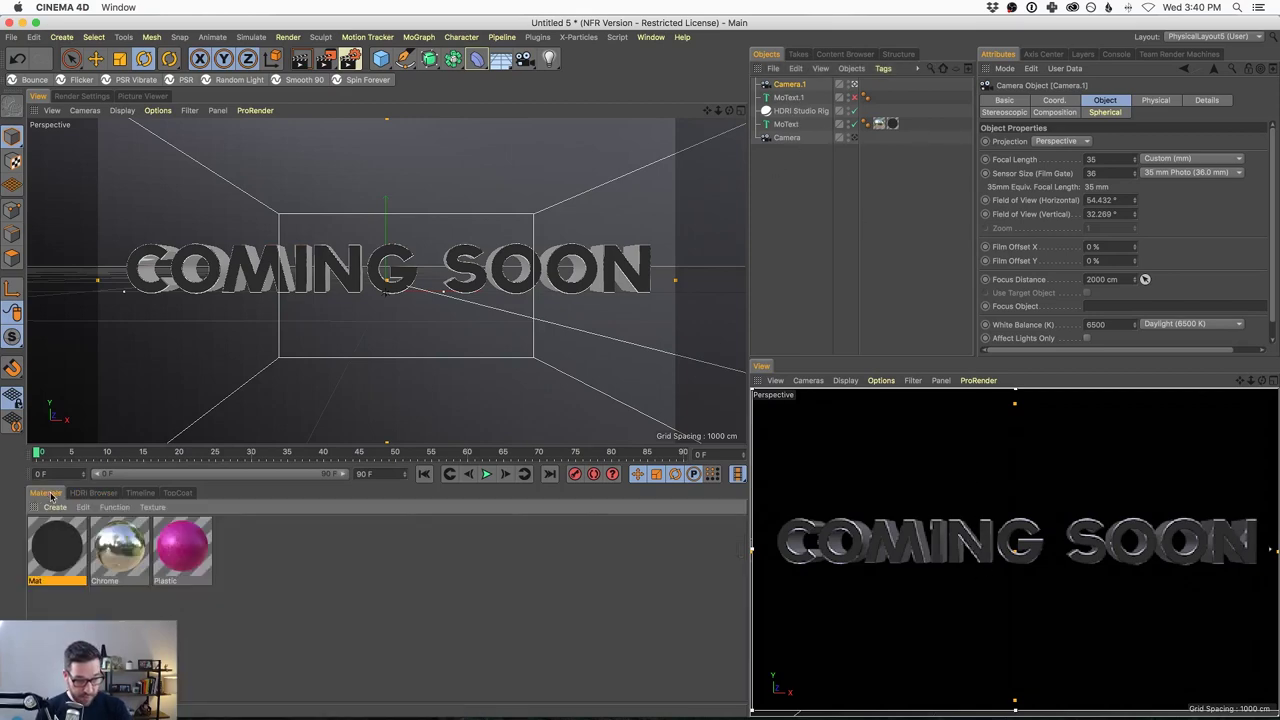
pyautogui.click(801, 110)
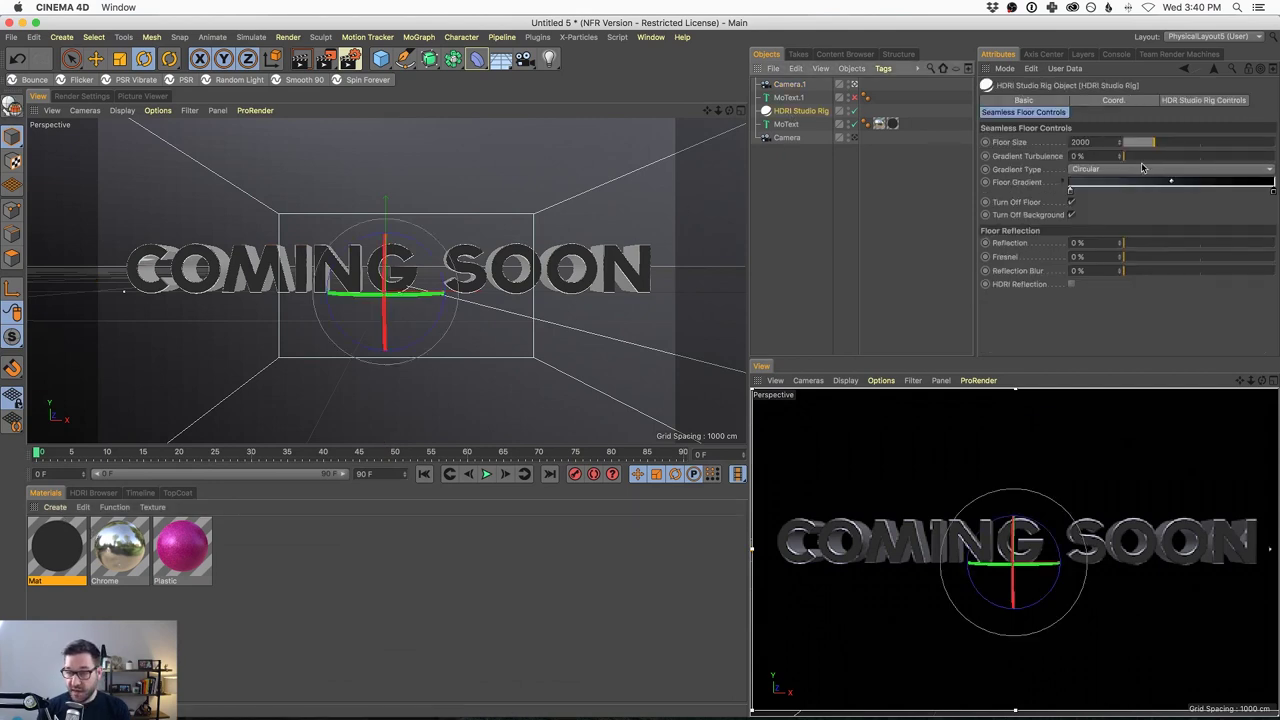
pyautogui.click(1198, 102)
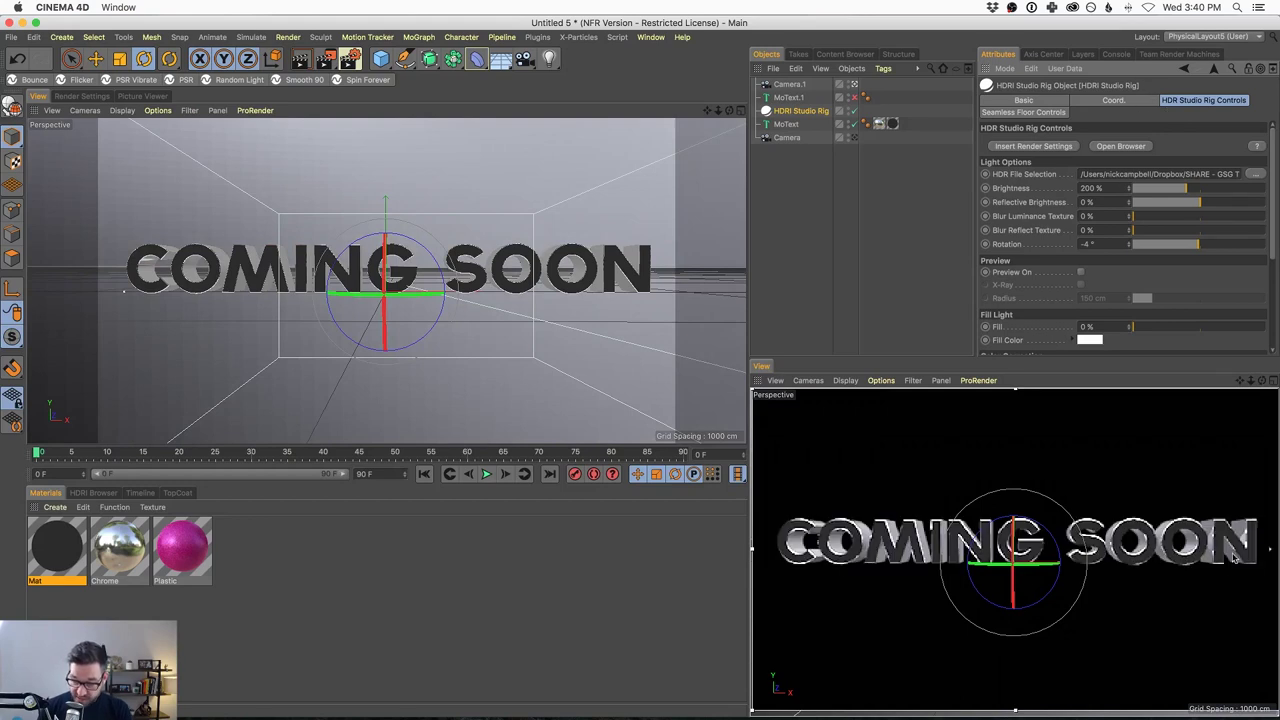
# Try removing the dark Mat material from the COMING SOON text's front faces, and undo the removal
pyautogui.click(891, 123)
pyautogui.press('BackSpace')
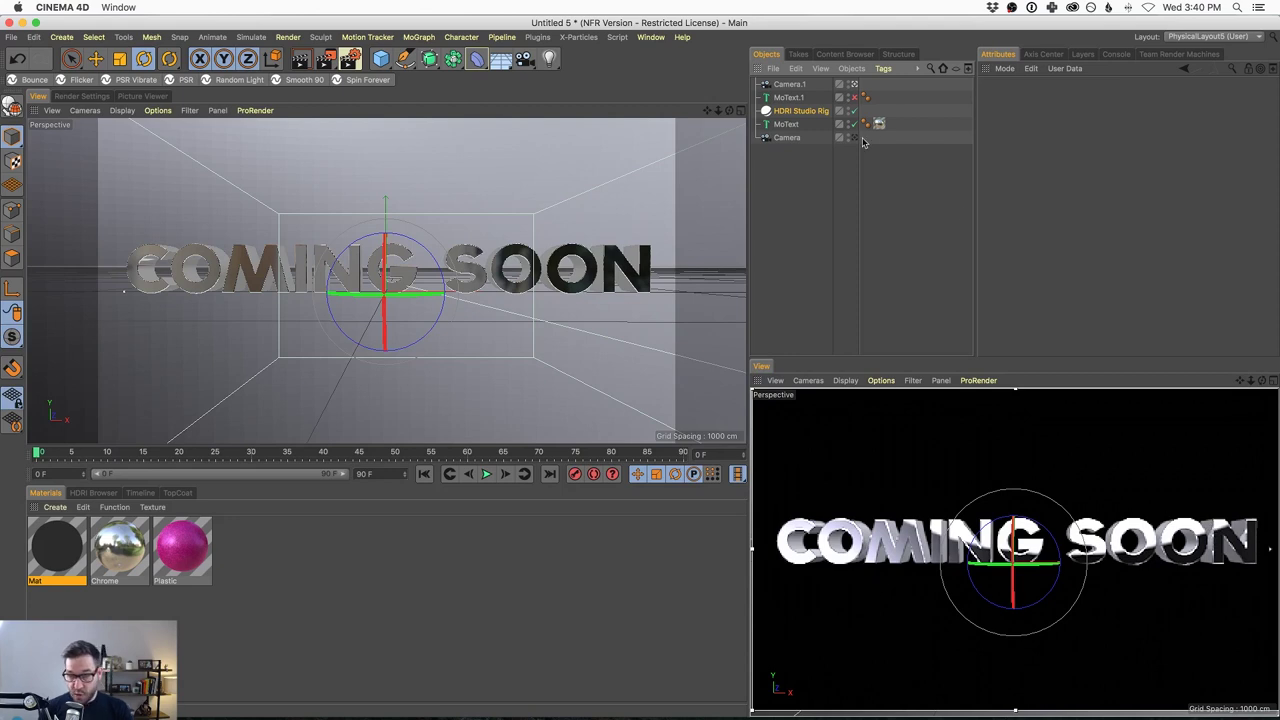
pyautogui.moveTo(863, 143); pyautogui.dragTo(866, 124)
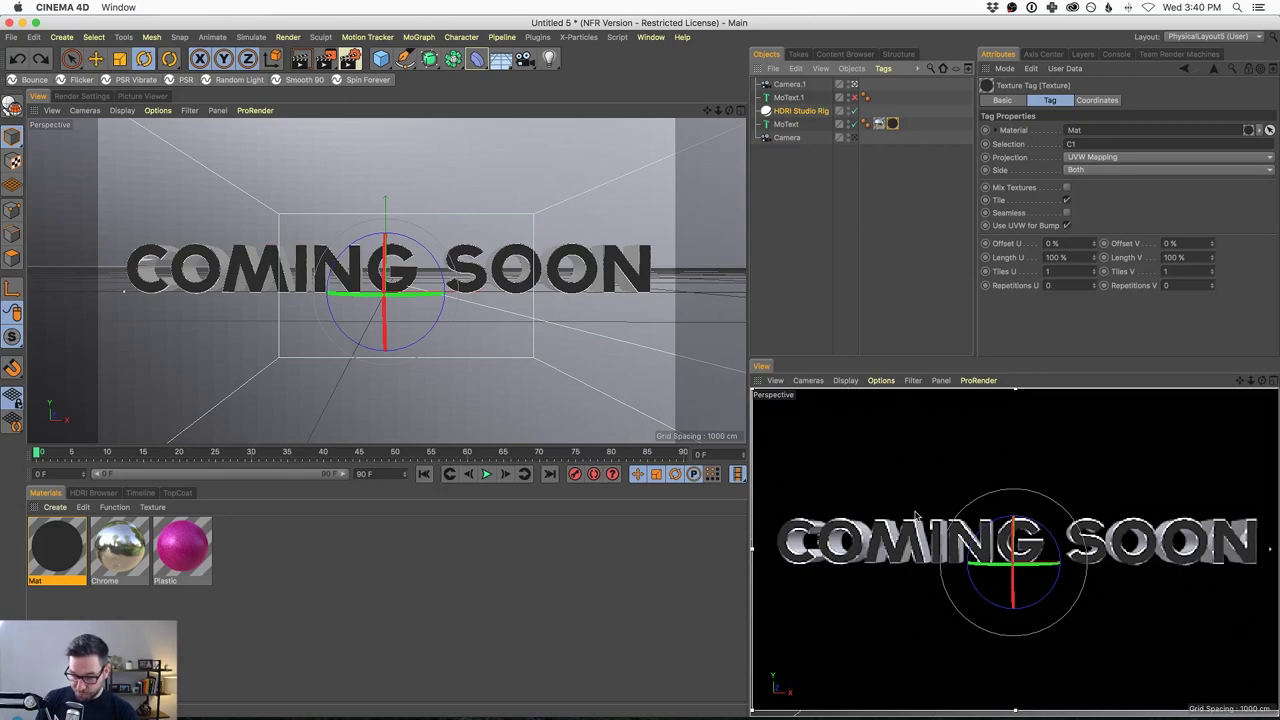
# Reframe the text through Camera.1 by orbiting slightly and pulling the camera back
pyautogui.moveTo(981, 530)
pyautogui.keyDown('alt'); pyautogui.mouseDown()
pyautogui.moveTo(991, 486)
pyautogui.moveTo(980, 487)
pyautogui.moveTo(981, 541)
pyautogui.moveTo(996, 560)
pyautogui.moveTo(1011, 522)
pyautogui.mouseUp(); pyautogui.keyUp('alt')
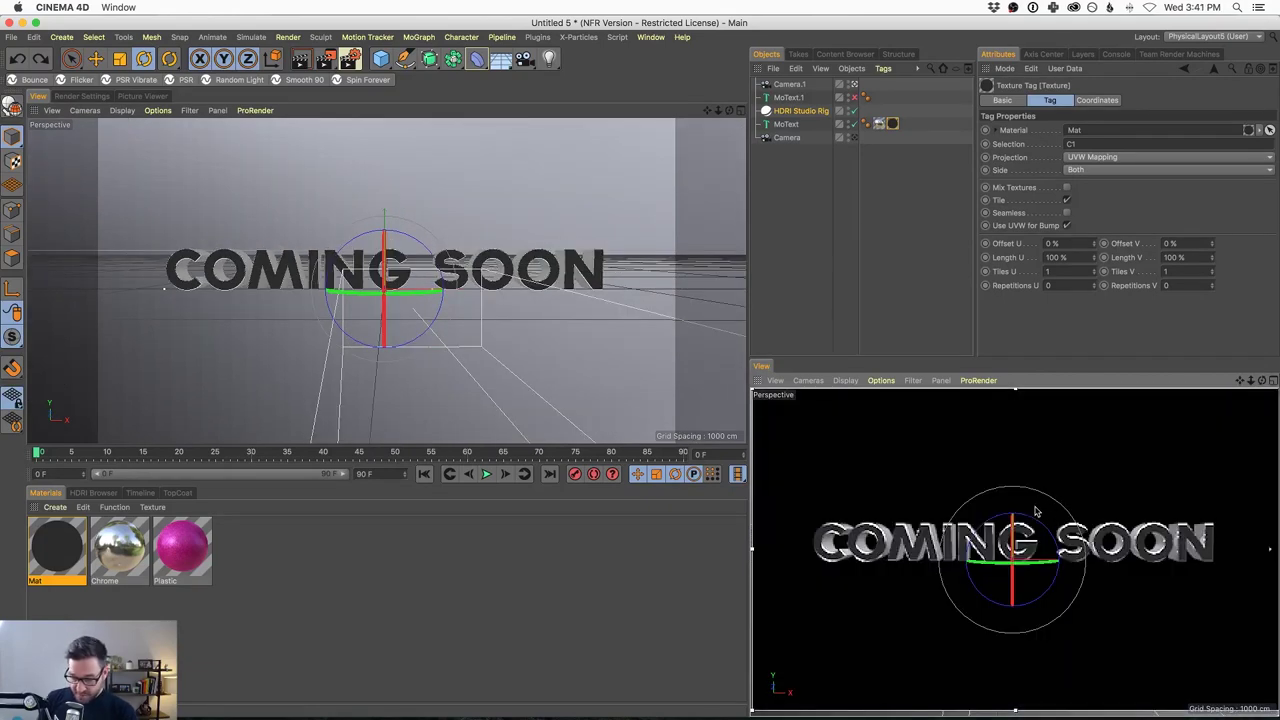
pyautogui.scroll(2, 1015, 548)
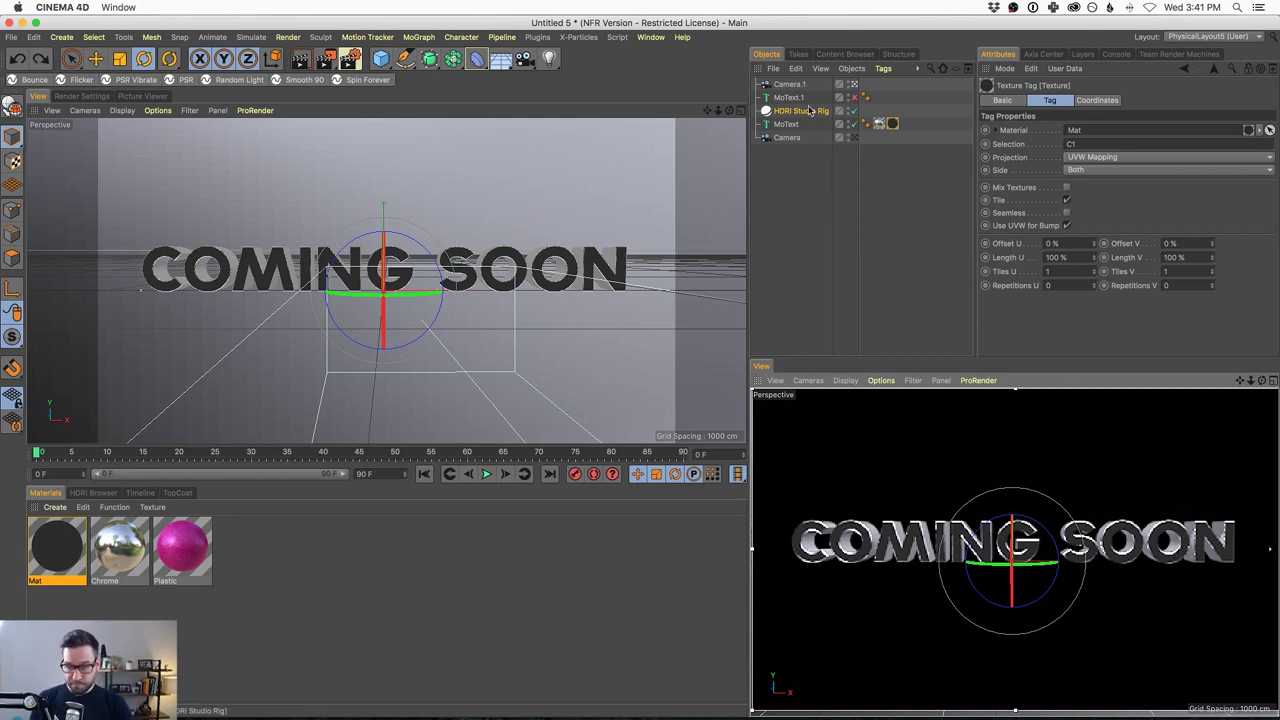
pyautogui.scroll(-2, 415, 288)
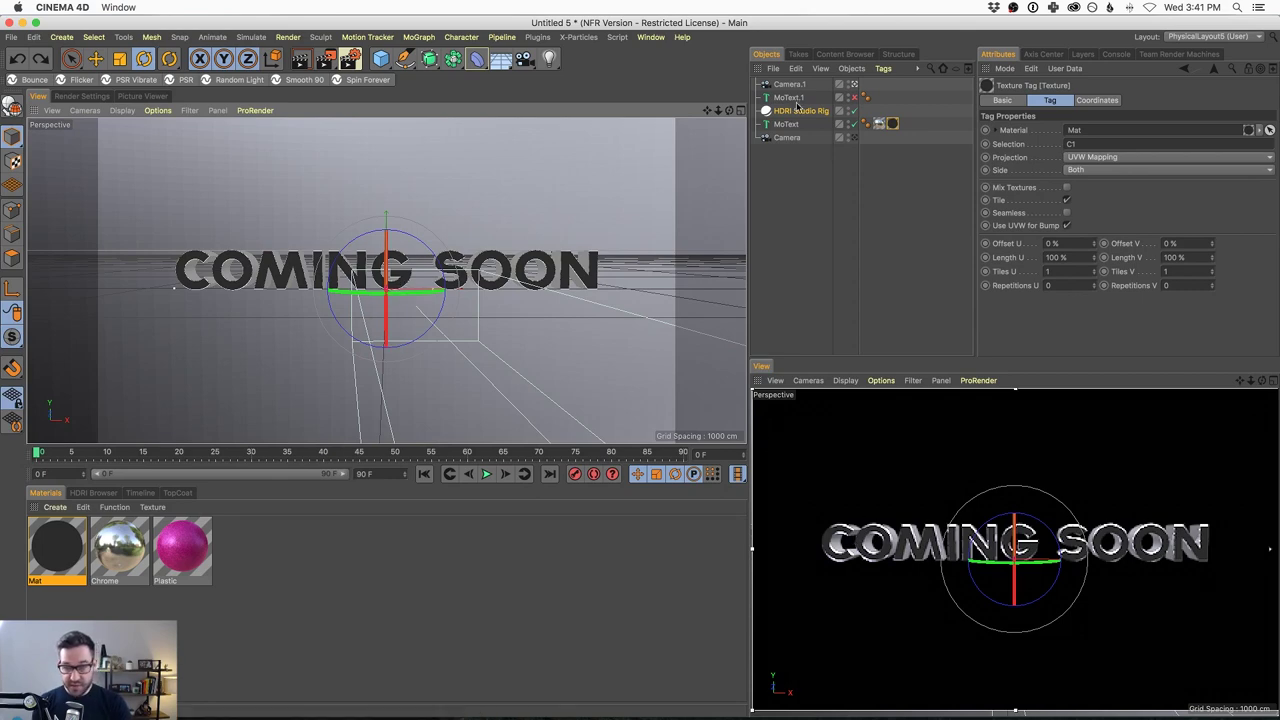
# Look through the original Camera, set its focal length to 120 mm, and frame the whole text in it
pyautogui.click(787, 137)
pyautogui.press('o')
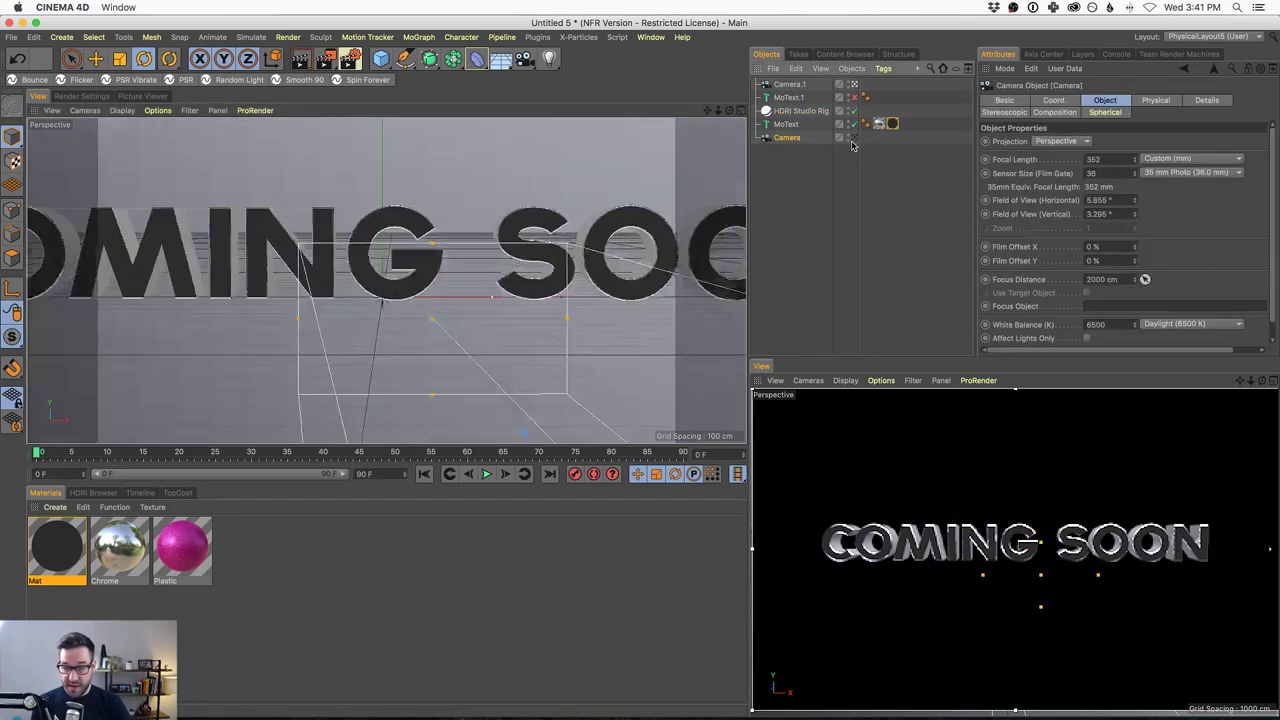
pyautogui.doubleClick(1094, 159)
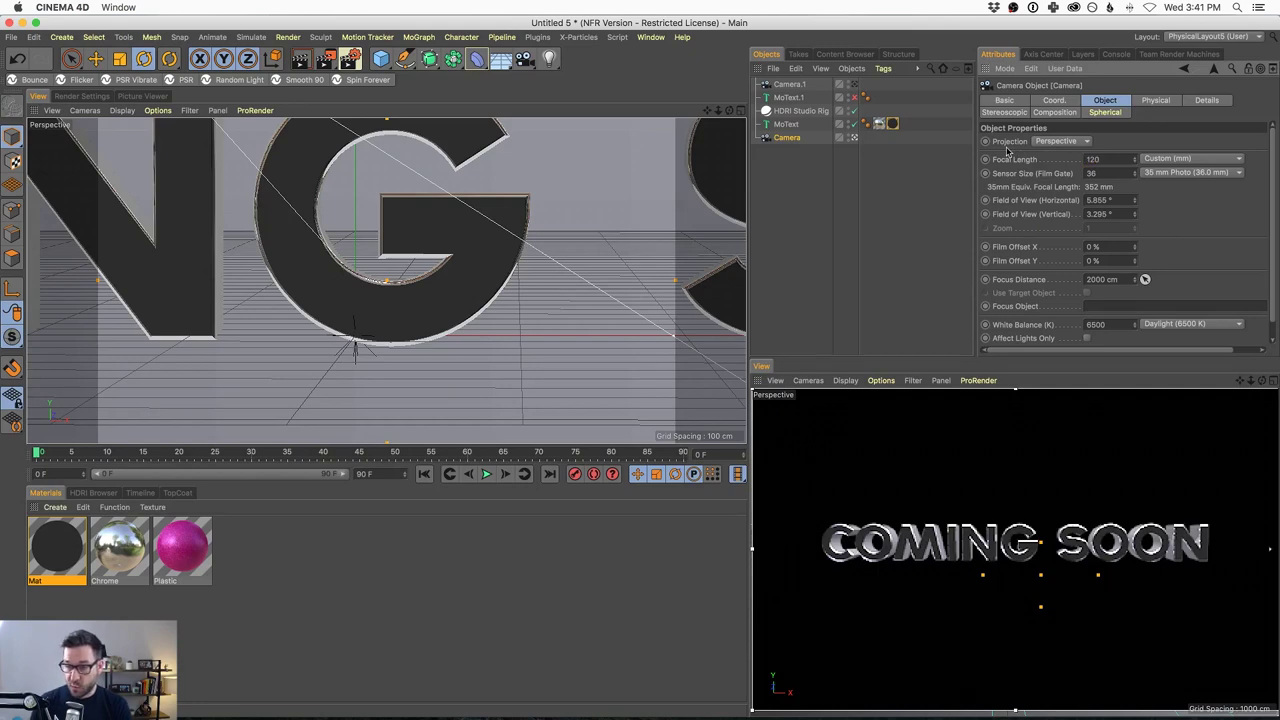
pyautogui.write('120')
pyautogui.press('Return')
pyautogui.press('o')
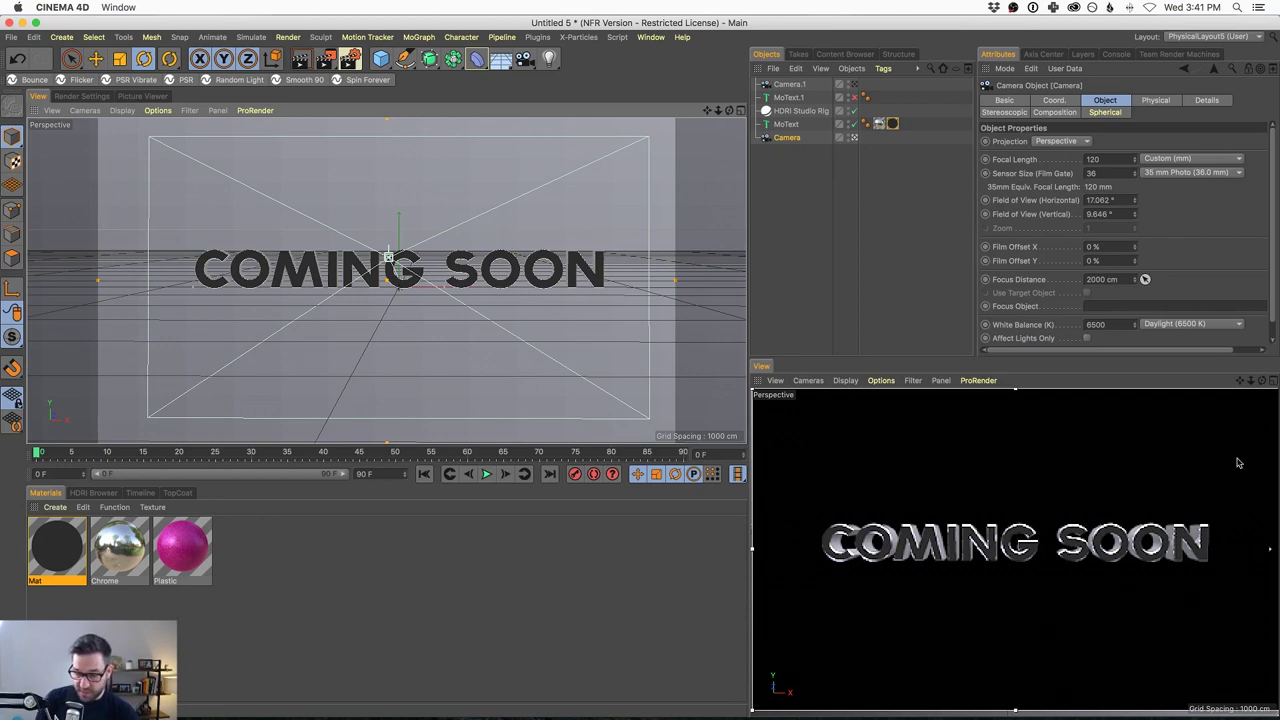
# Switch the render preview to the original 120 mm Camera
pyautogui.click(809, 381)
pyautogui.moveTo(880, 415)
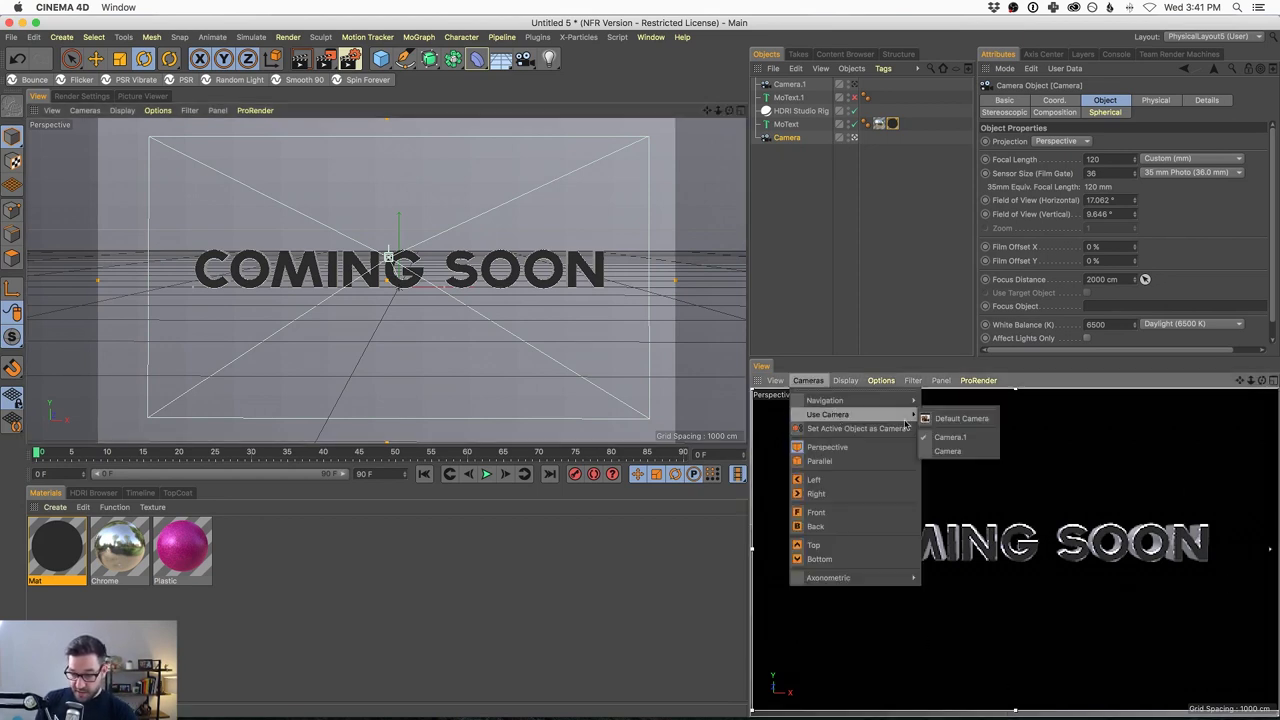
pyautogui.click(967, 455)
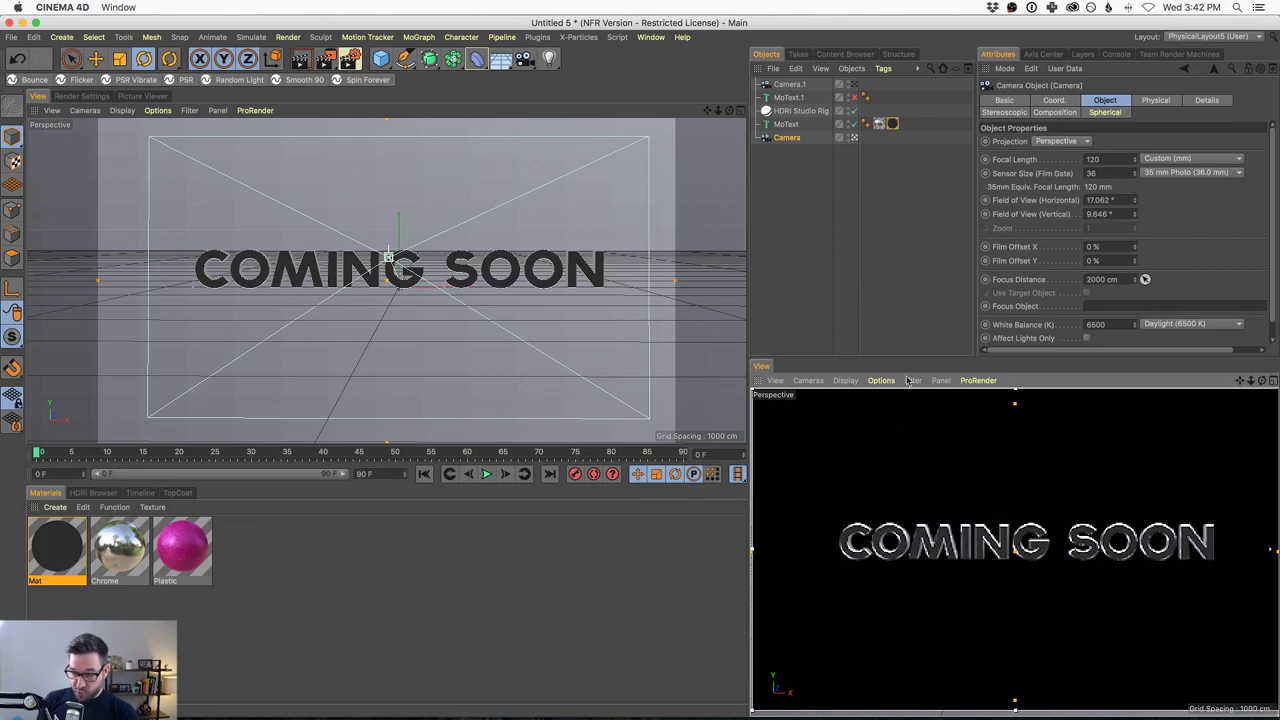
# Compare the 35 mm Camera.1 and the 120 mm Camera by switching both views between them, ending on the 120 mm Camera
pyautogui.click(854, 85)
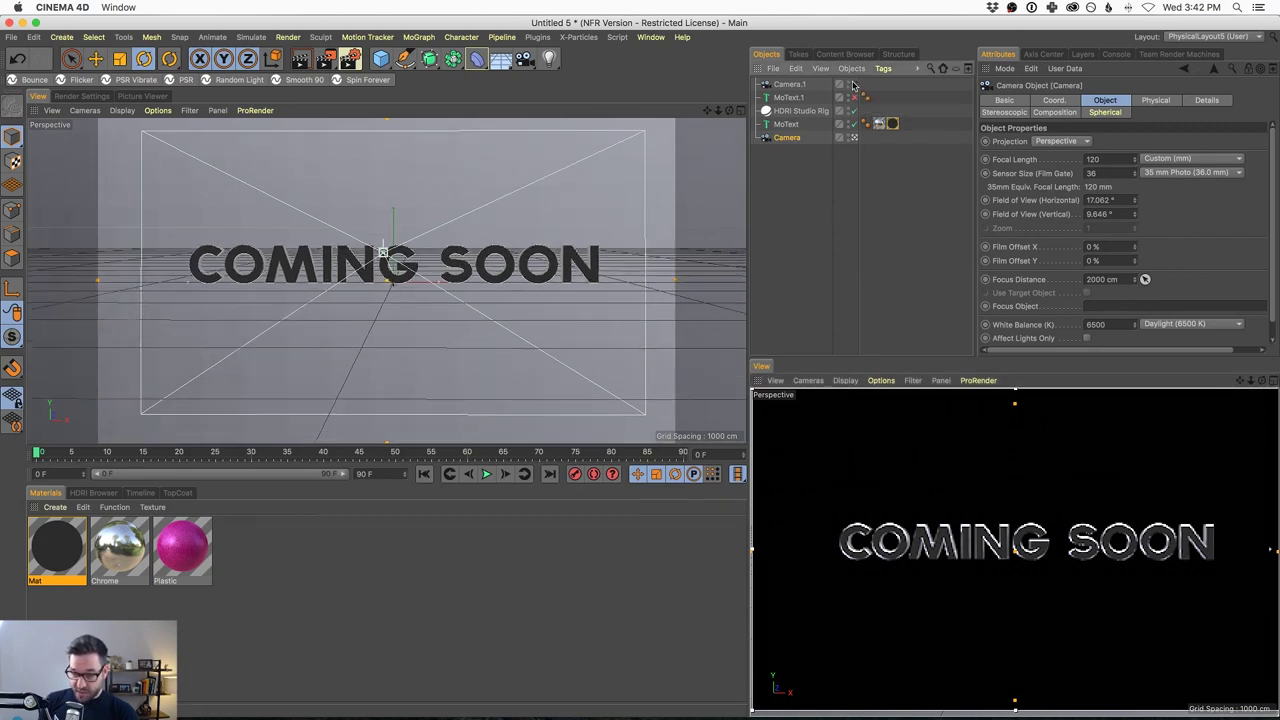
pyautogui.click(854, 137)
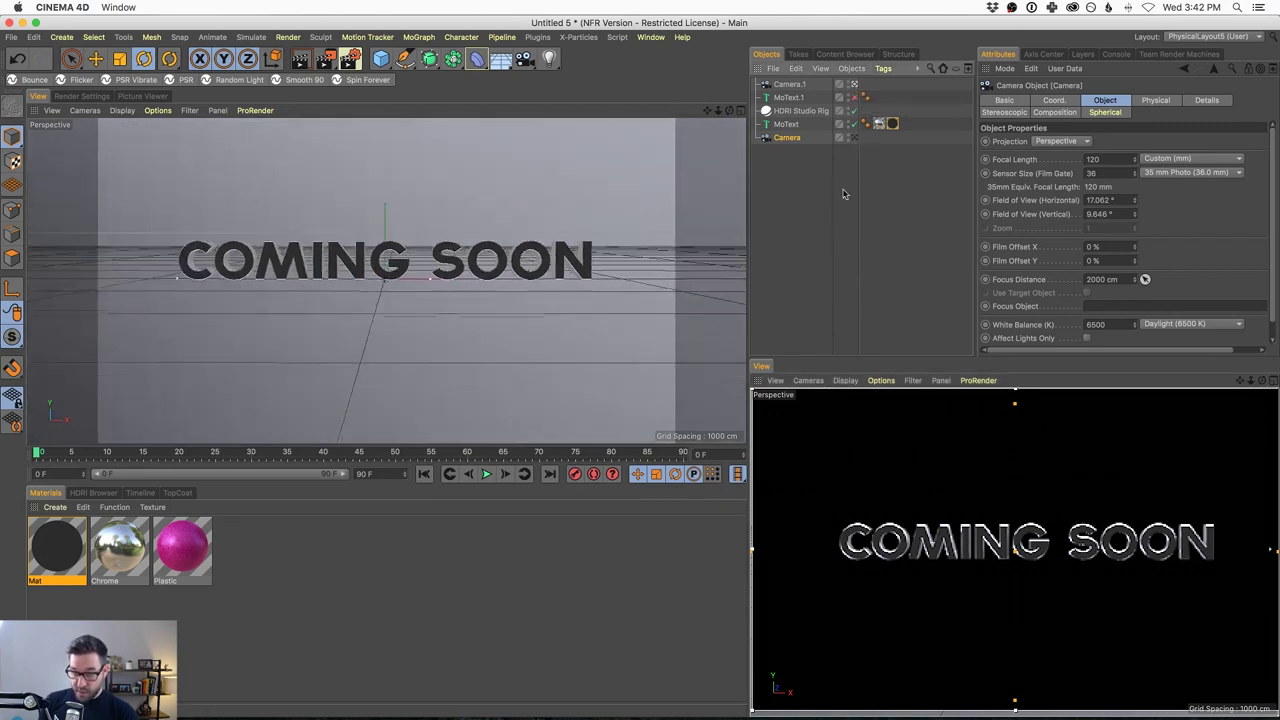
pyautogui.click(808, 380)
pyautogui.moveTo(835, 414)
pyautogui.click(945, 436)
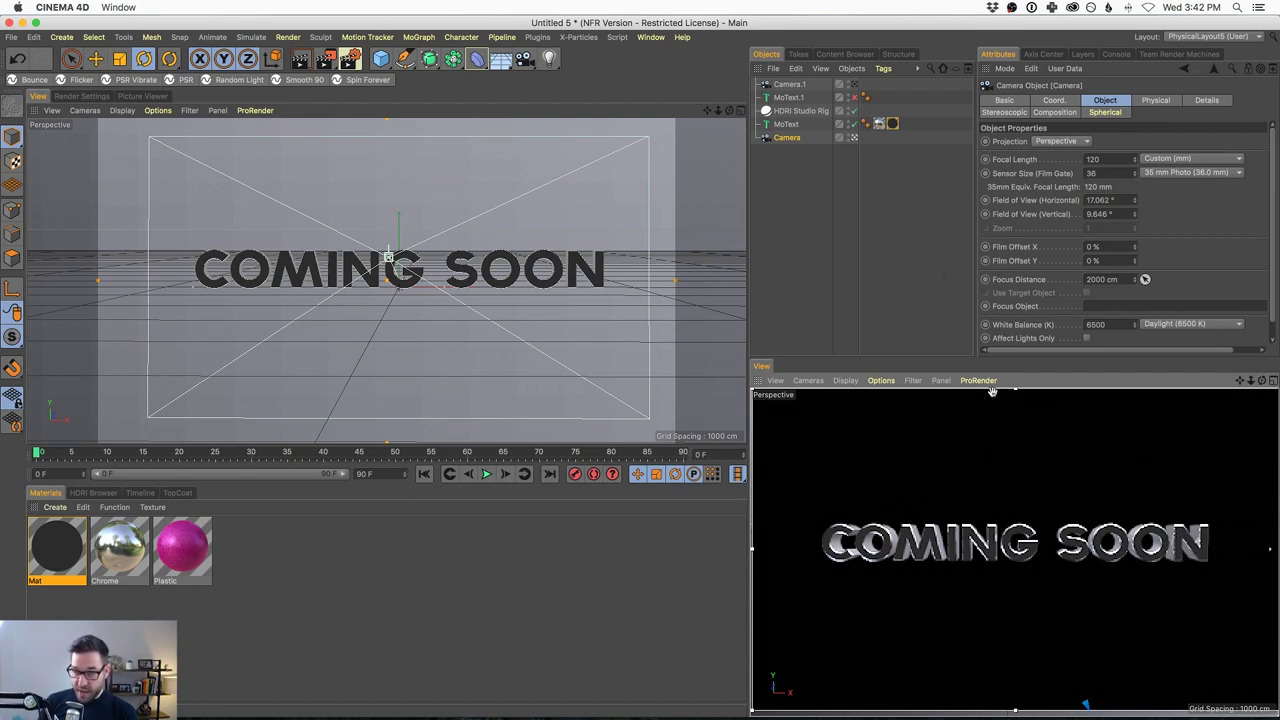
pyautogui.click(808, 380)
pyautogui.moveTo(830, 414)
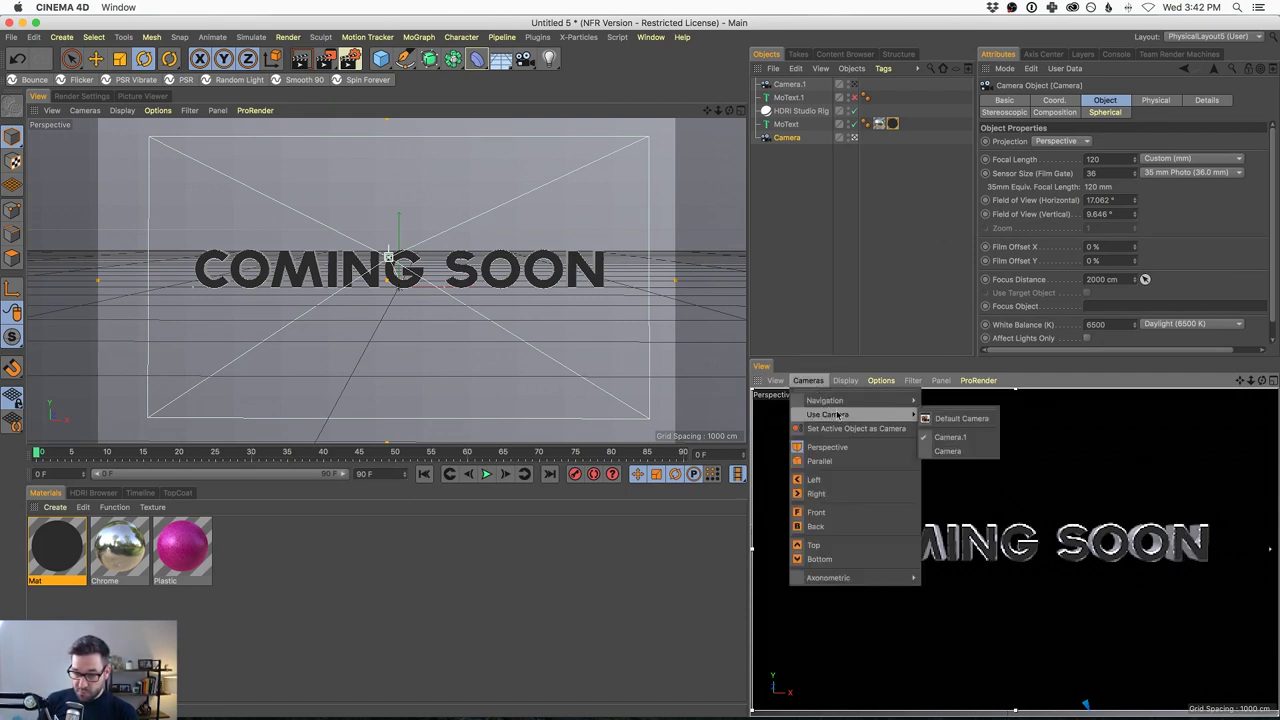
pyautogui.click(950, 450)
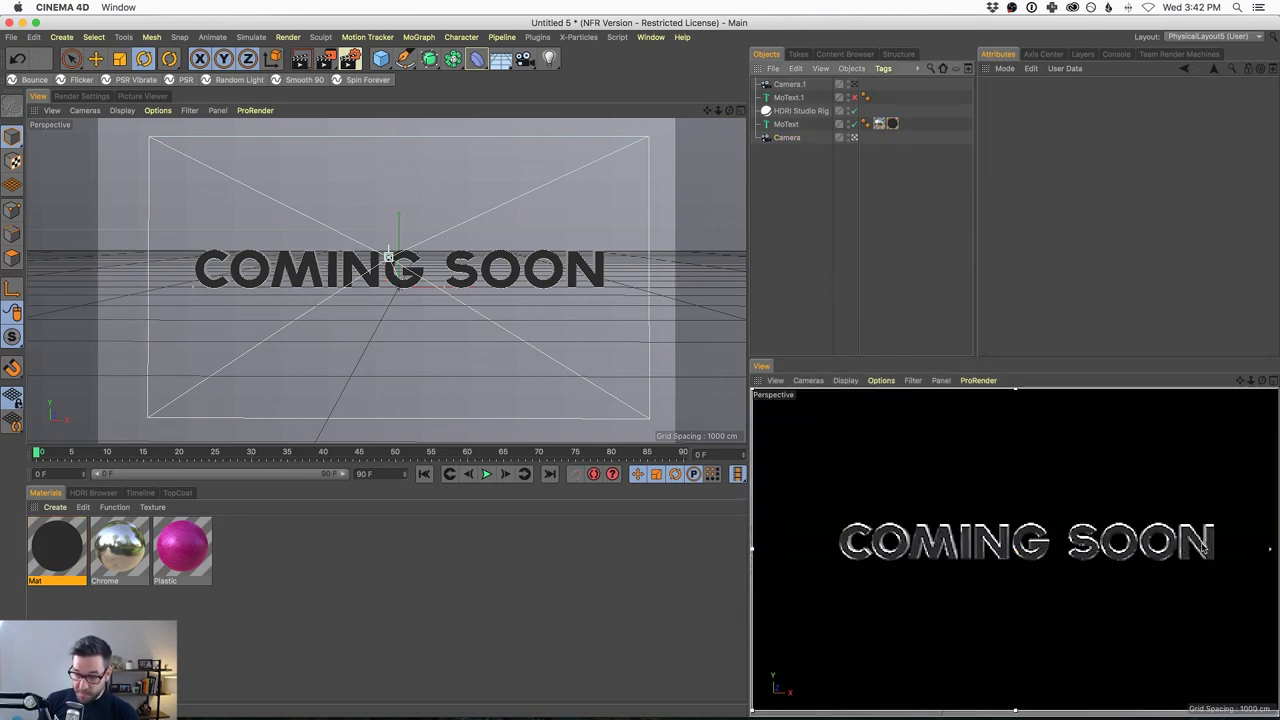
# Orbit the 120 mm Camera slightly around the text and compare its view with Camera.1
pyautogui.click(806, 84)
pyautogui.moveTo(1074, 500)
pyautogui.keyDown('alt'); pyautogui.mouseDown()
pyautogui.moveTo(987, 521)
pyautogui.moveTo(1015, 489)
pyautogui.moveTo(951, 594)
pyautogui.moveTo(934, 491)
pyautogui.moveTo(1095, 525)
pyautogui.moveTo(1090, 481)
pyautogui.mouseUp(); pyautogui.keyUp('alt')
pyautogui.keyDown('alt'); pyautogui.moveTo(960, 518); pyautogui.dragTo(1000, 537); pyautogui.keyUp('alt')
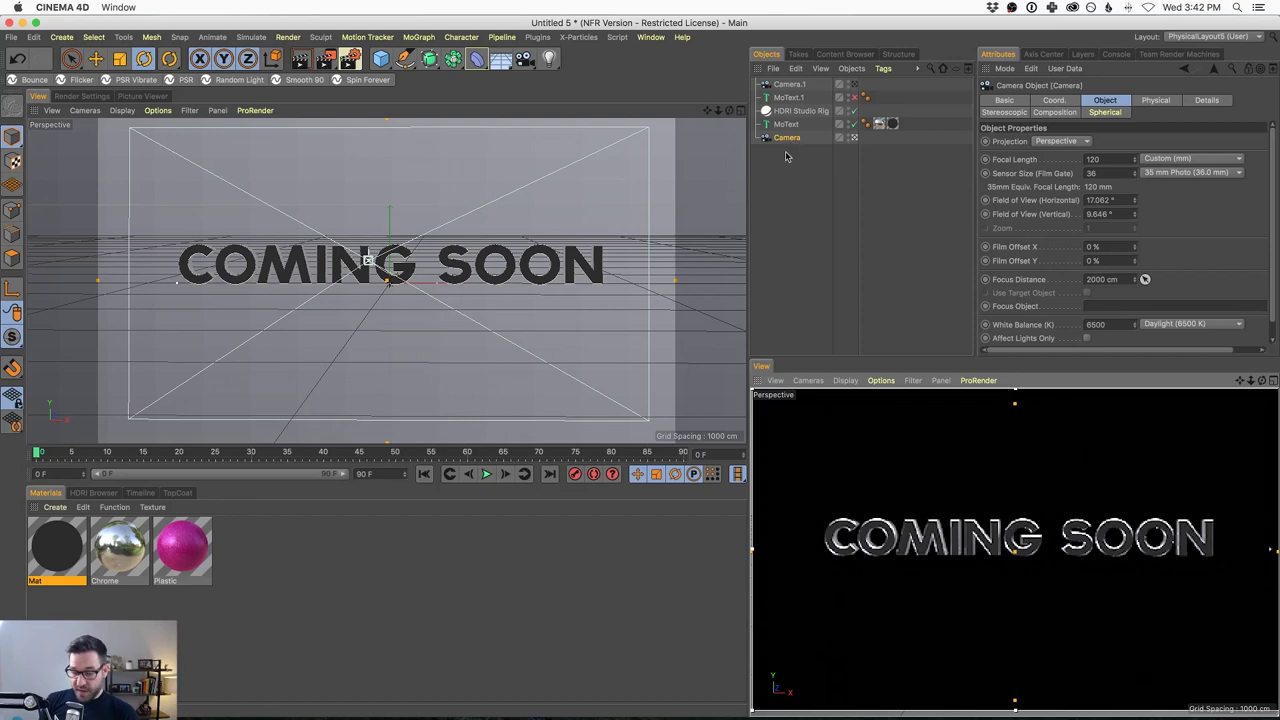
pyautogui.click(855, 86)
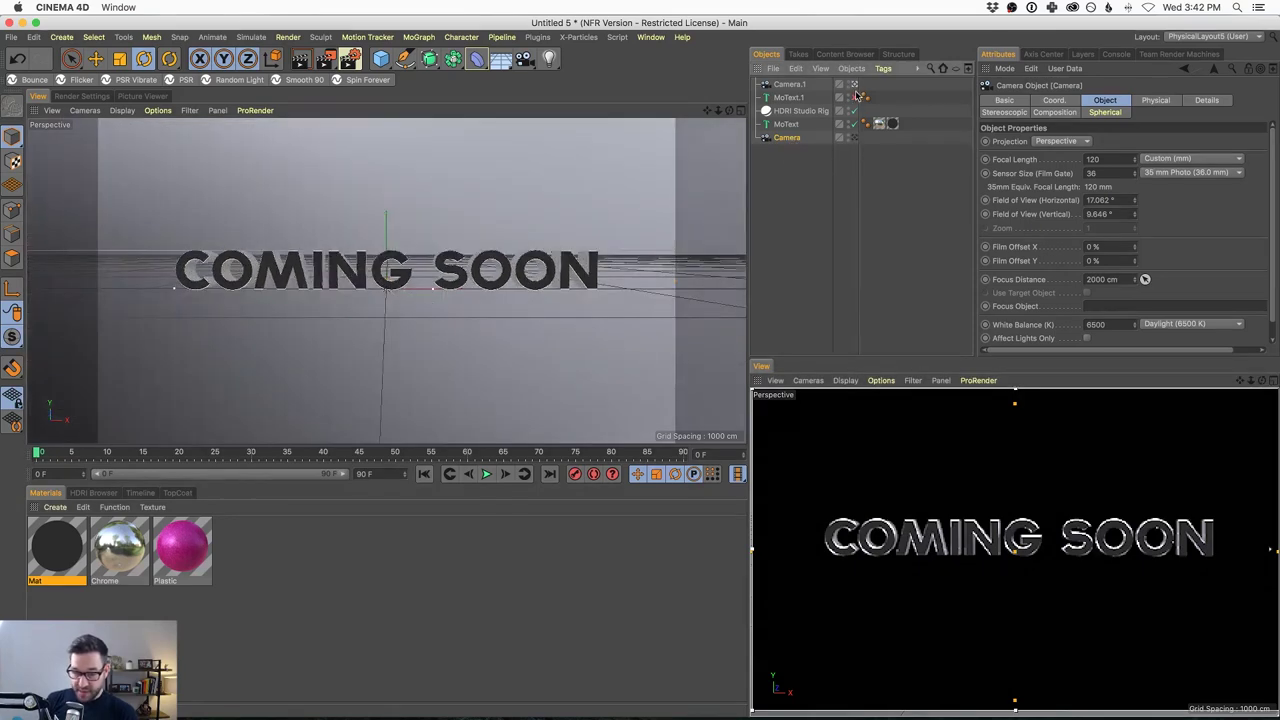
pyautogui.click(853, 137)
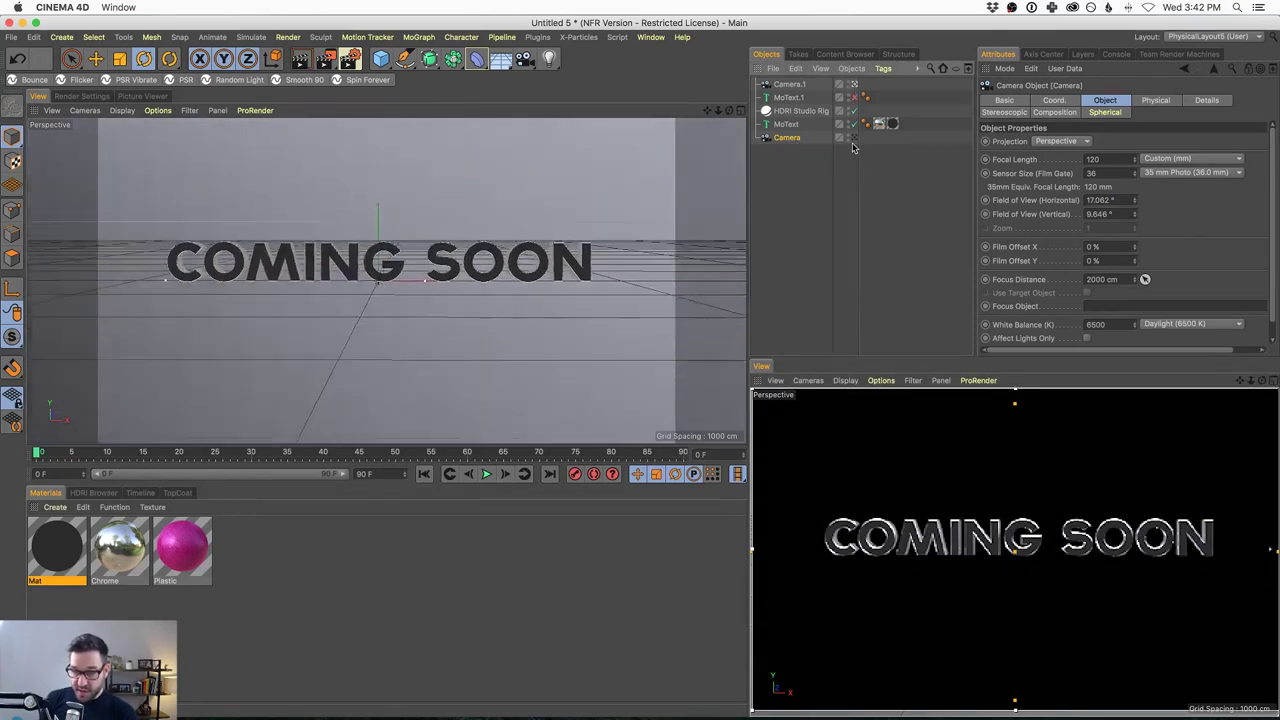
# Switch the render preview to Camera.1 and select the 120 mm Camera to compare its settings
pyautogui.click(792, 189)
pyautogui.click(808, 381)
pyautogui.moveTo(830, 415)
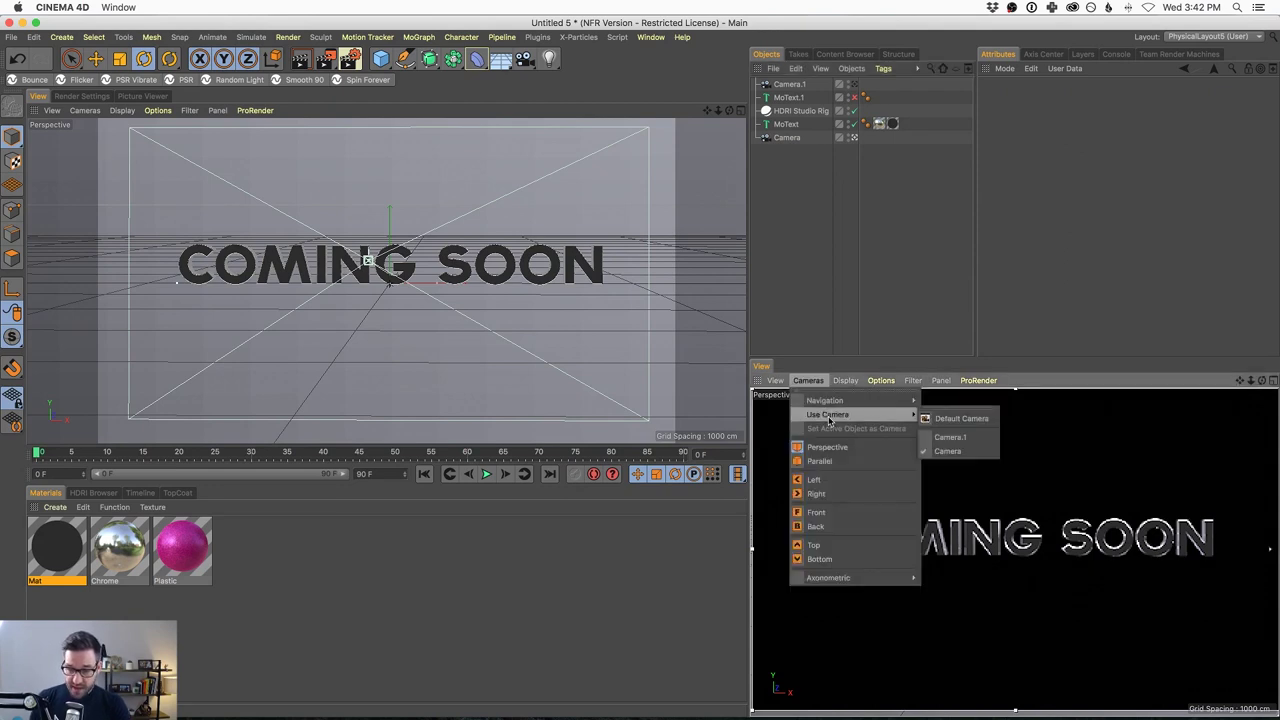
pyautogui.click(966, 439)
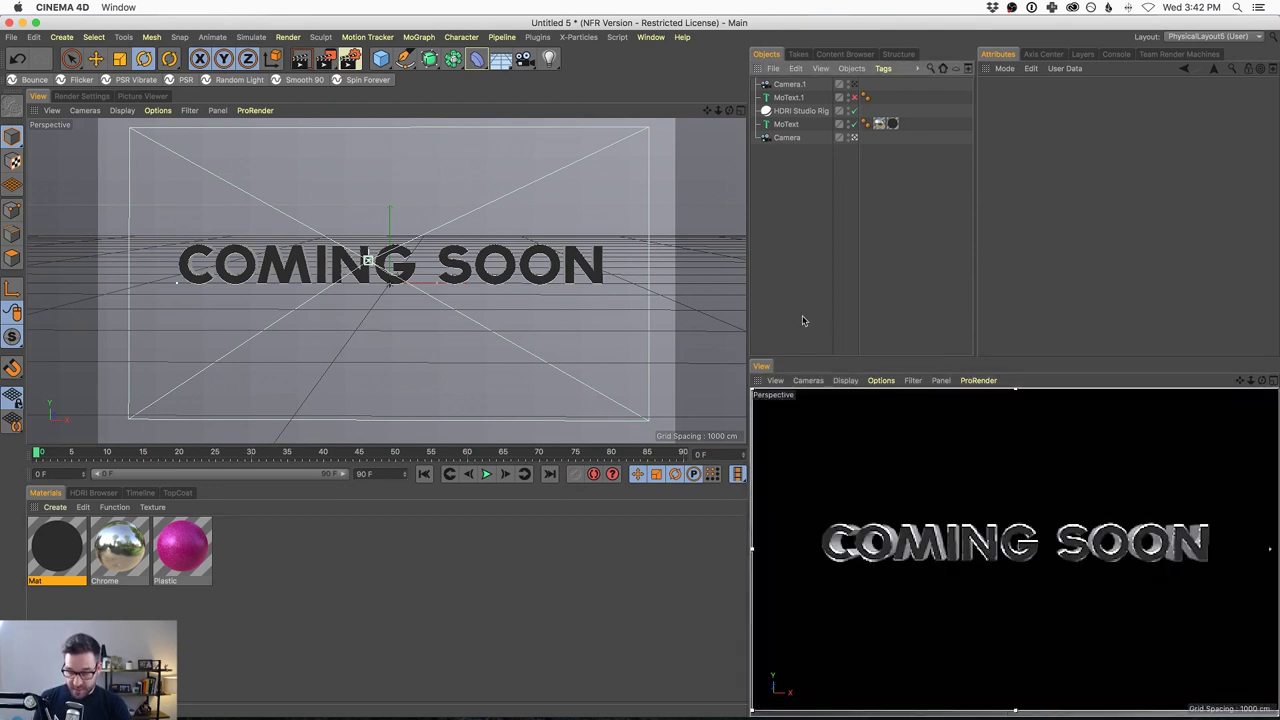
pyautogui.click(786, 138)
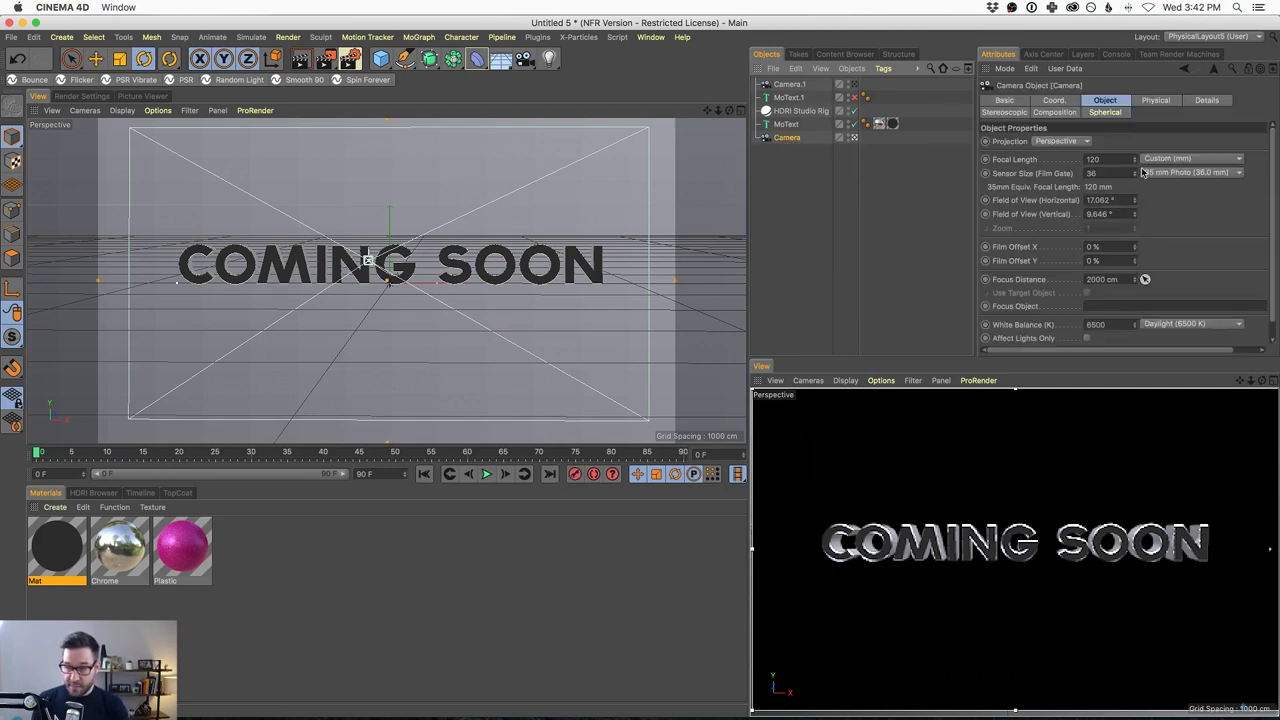
# Set Camera.1's focal length to 15 mm, frame the whole text closely through it, and return the main view to the 120 mm Camera
pyautogui.click(853, 85)
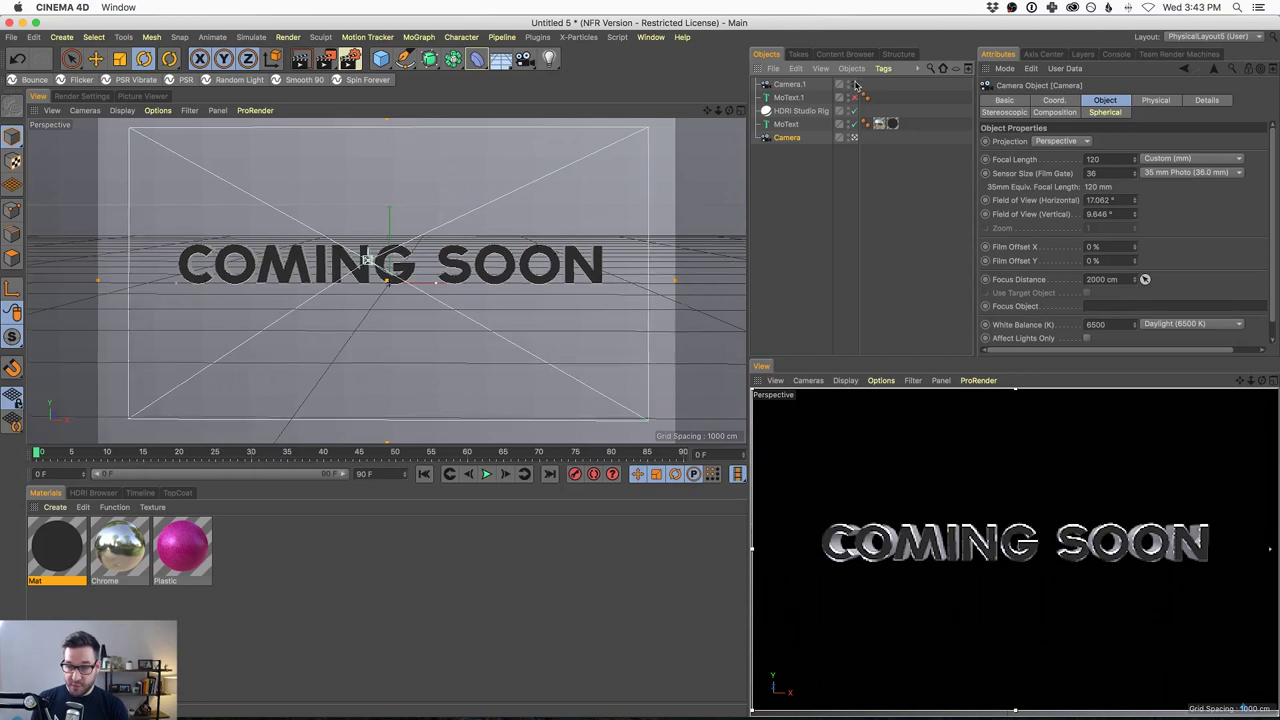
pyautogui.doubleClick(1105, 158)
pyautogui.write('15')
pyautogui.press('Return')
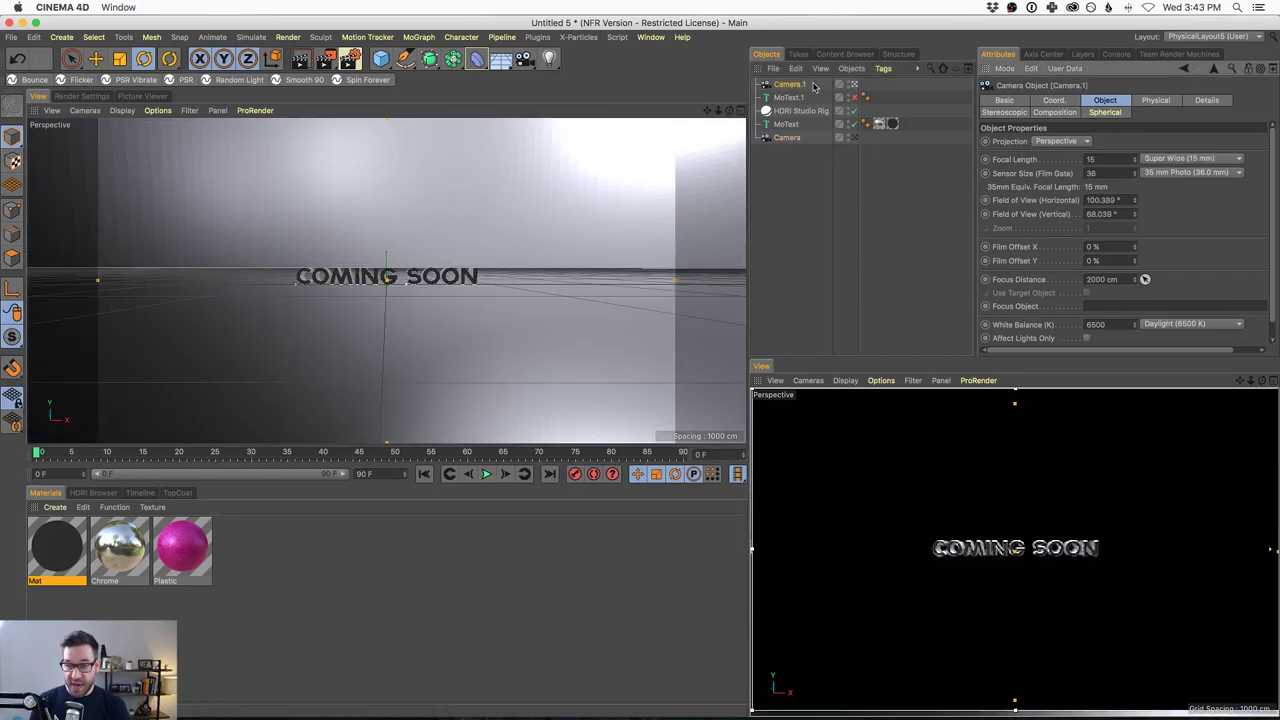
pyautogui.scroll(5, 430, 258)
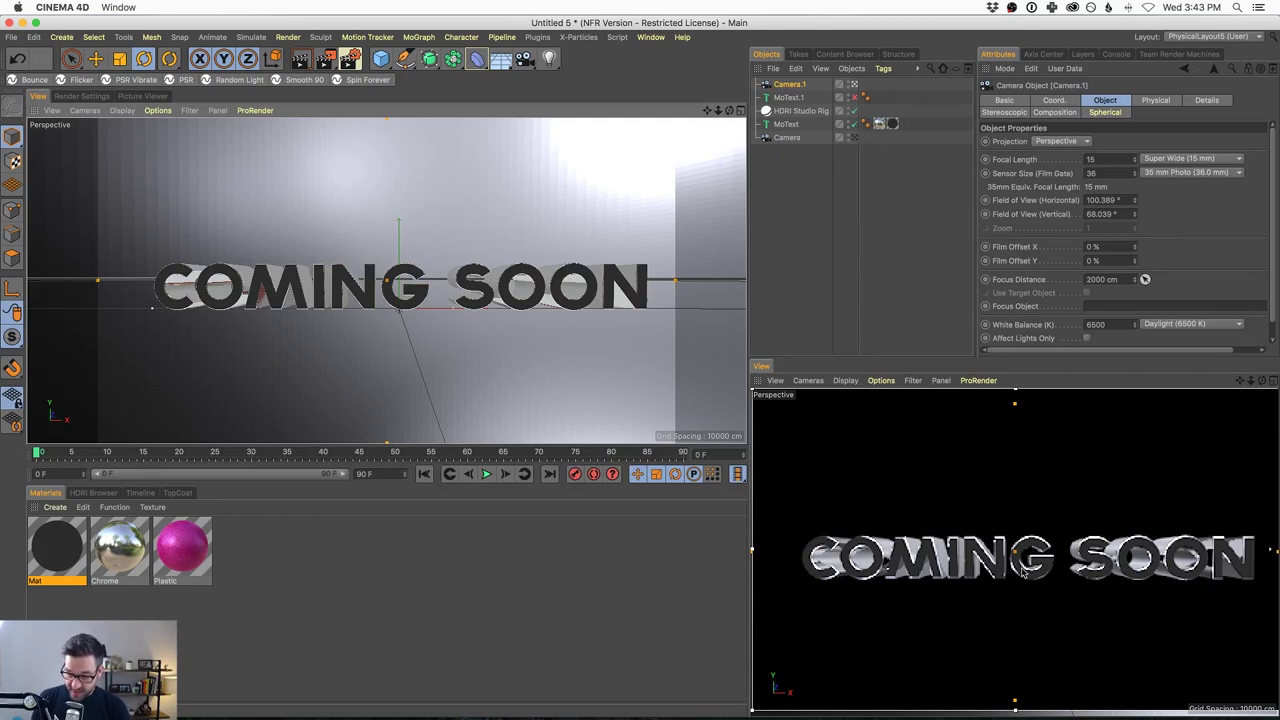
pyautogui.scroll(5, 1025, 572)
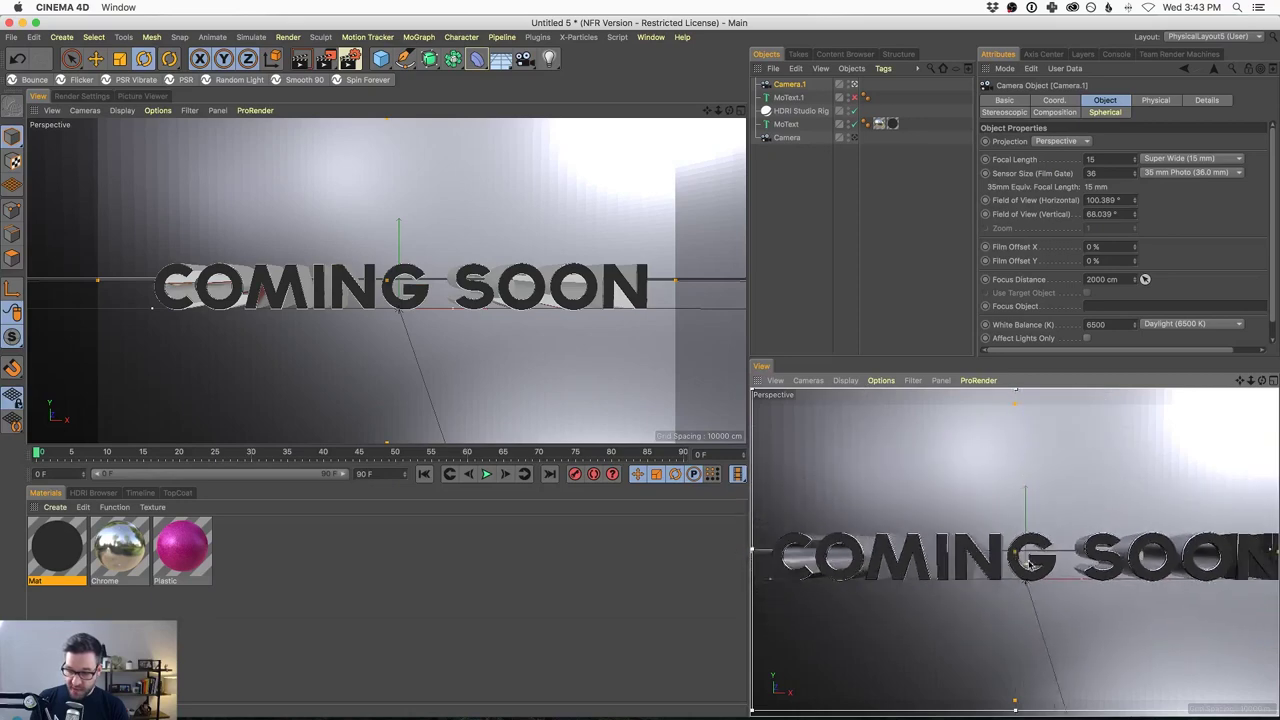
pyautogui.scroll(-3, 1030, 563)
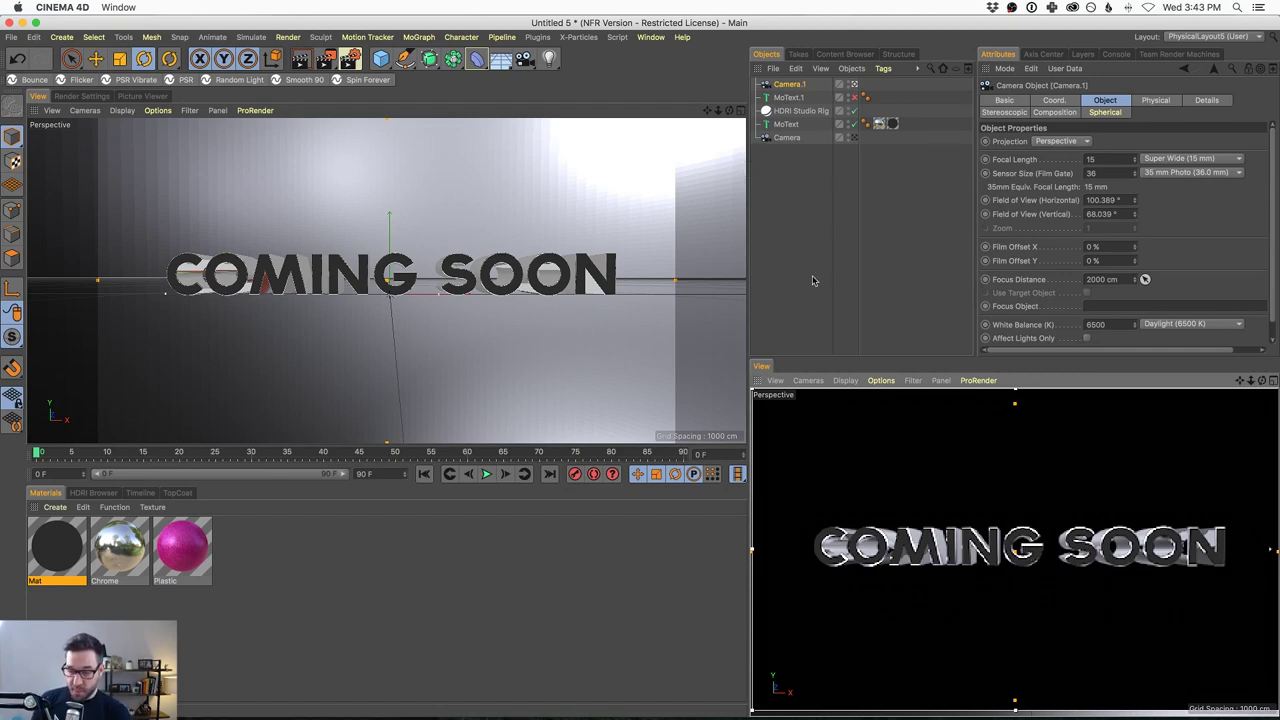
pyautogui.click(853, 137)
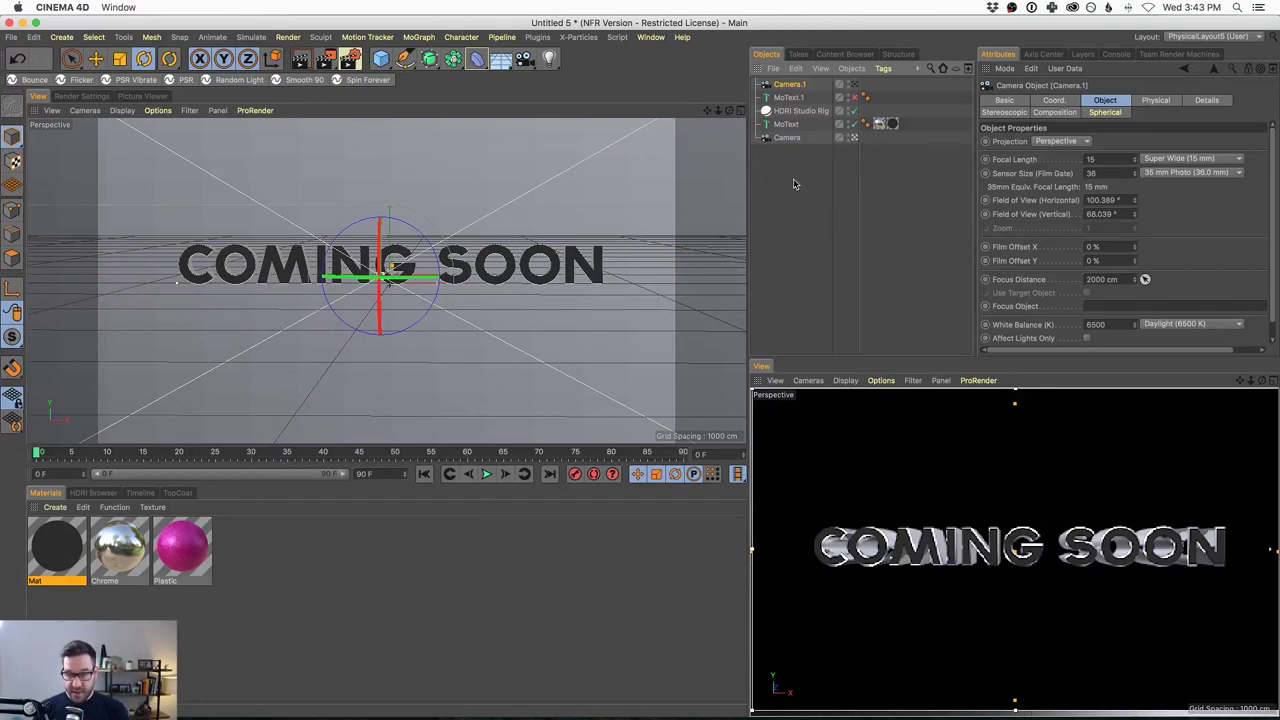
# Switch to the open YouTube_Intro_TransformVers_PhysicalDemo.c4d document and scrub its timeline to frame 23, on the TOOLS text
pyautogui.click(650, 37)
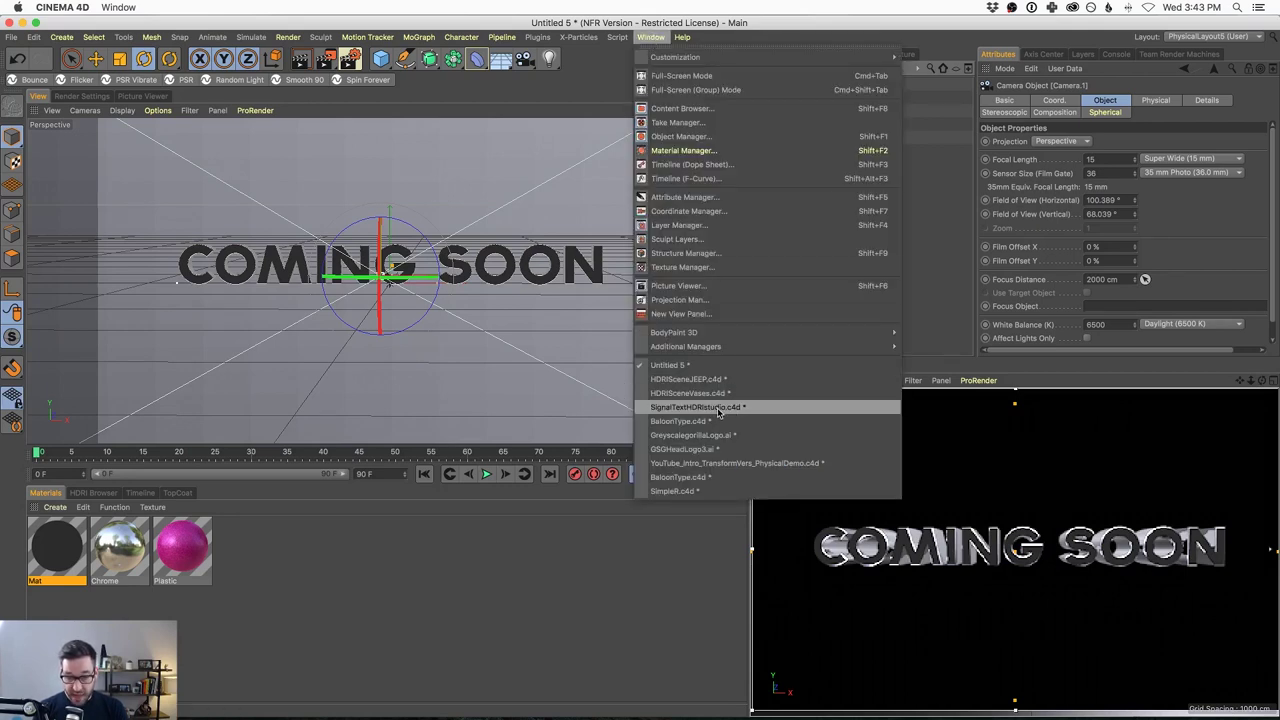
pyautogui.click(722, 463)
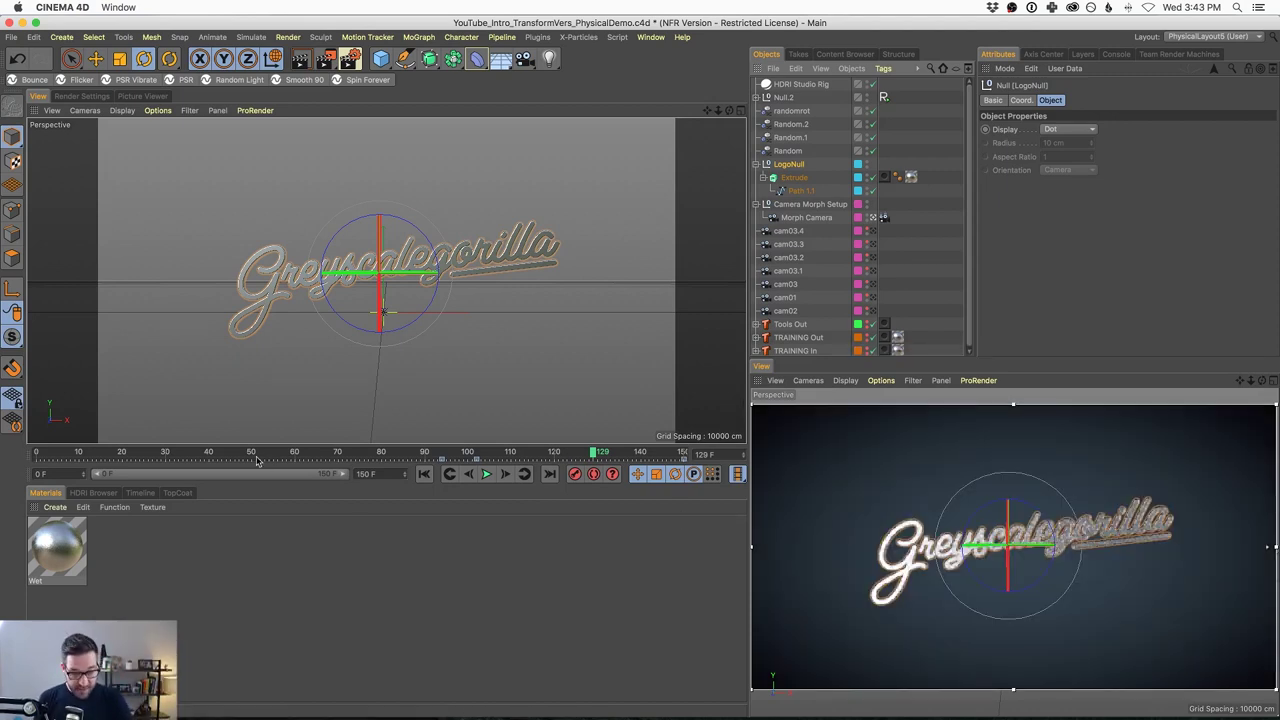
pyautogui.moveTo(88, 456)
pyautogui.mouseDown()
pyautogui.moveTo(40, 460)
pyautogui.moveTo(73, 455)
pyautogui.mouseUp()
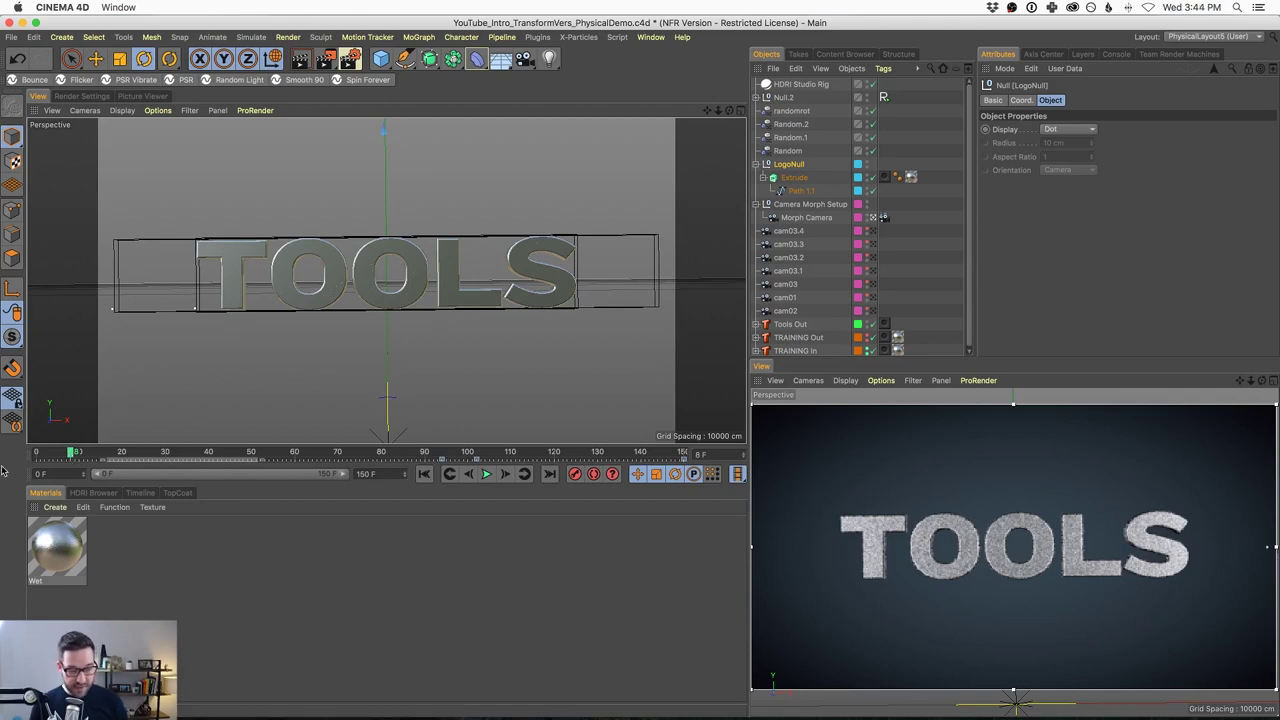
pyautogui.moveTo(77, 459); pyautogui.dragTo(141, 490)
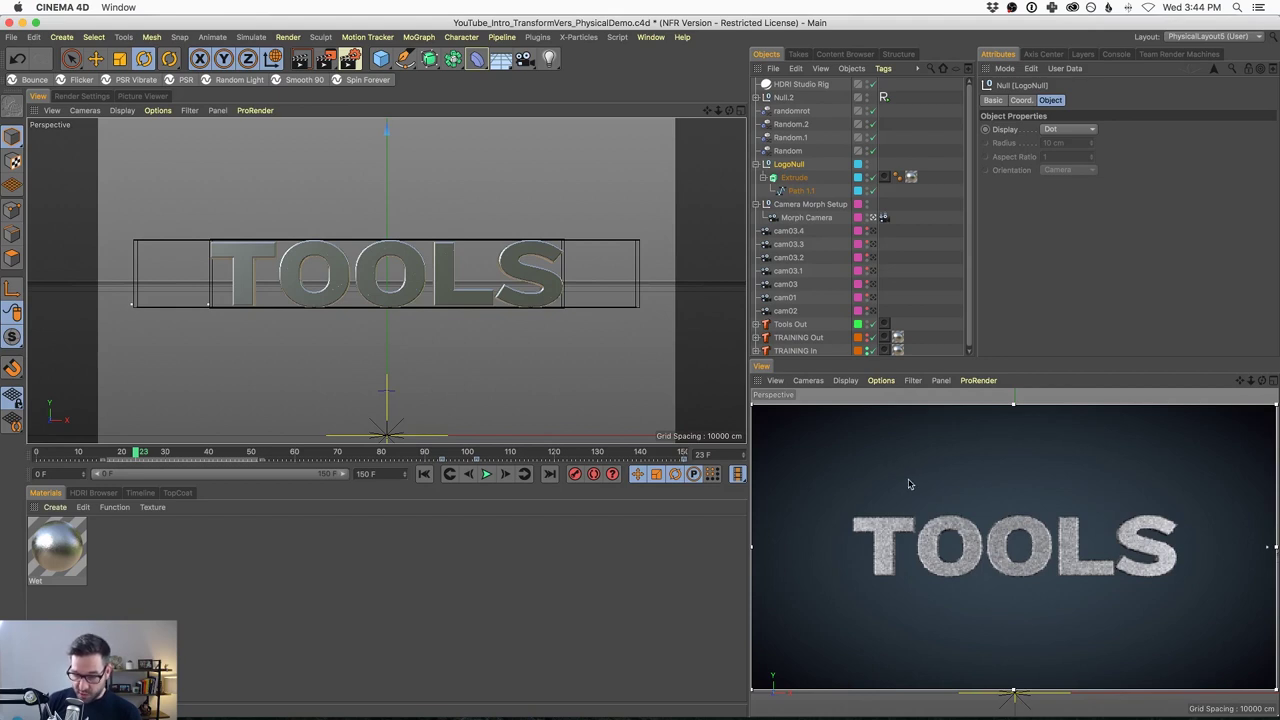
# Scrub through the shattering transition at about frame 52 and stop at frame 67 on the TRAINING text
pyautogui.click(532, 571)
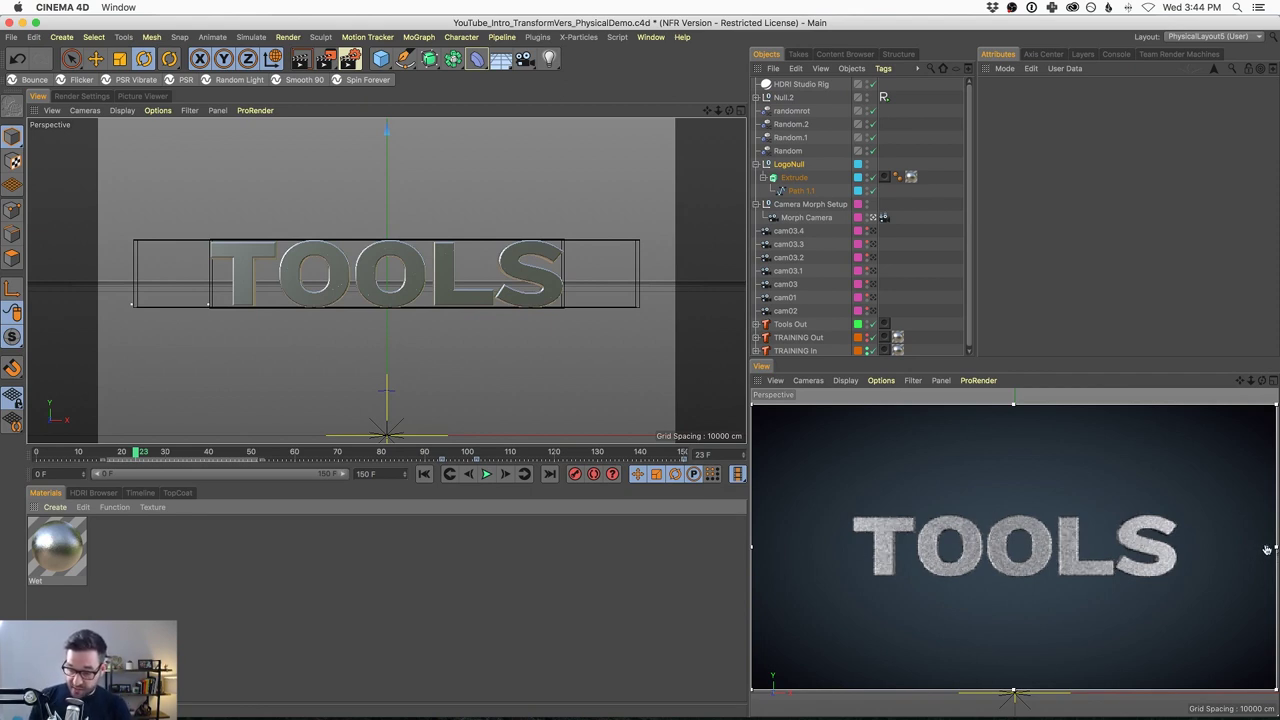
pyautogui.moveTo(158, 454); pyautogui.dragTo(293, 456)
pyautogui.moveTo(294, 463); pyautogui.dragTo(261, 466)
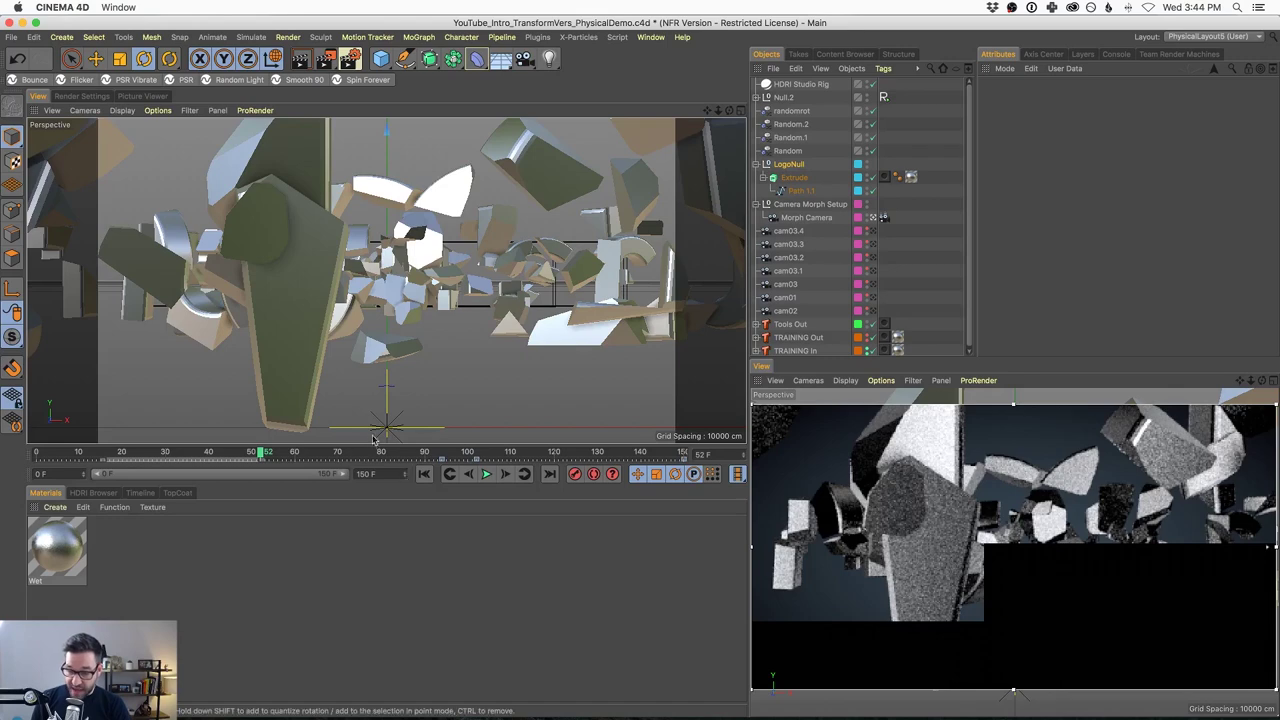
pyautogui.moveTo(264, 452); pyautogui.dragTo(334, 470)
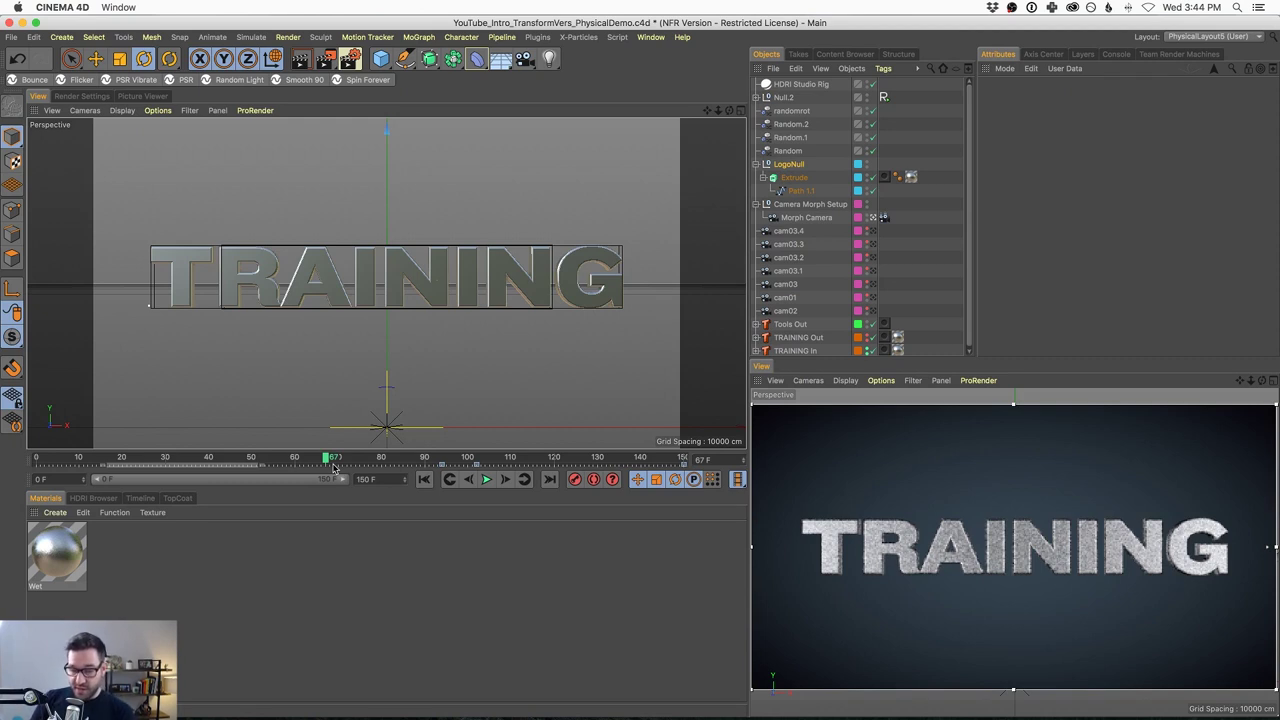
# Review the document's render settings and the Wet material's channels
pyautogui.click(88, 96)
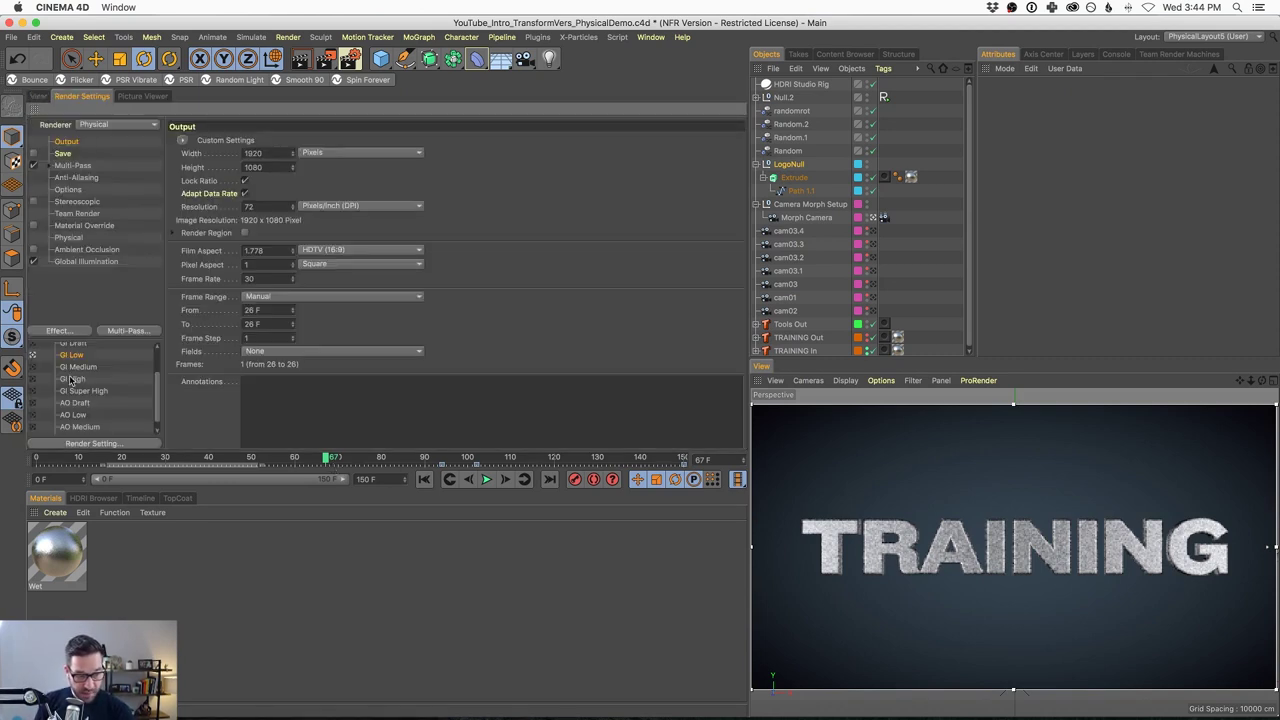
pyautogui.click(39, 97)
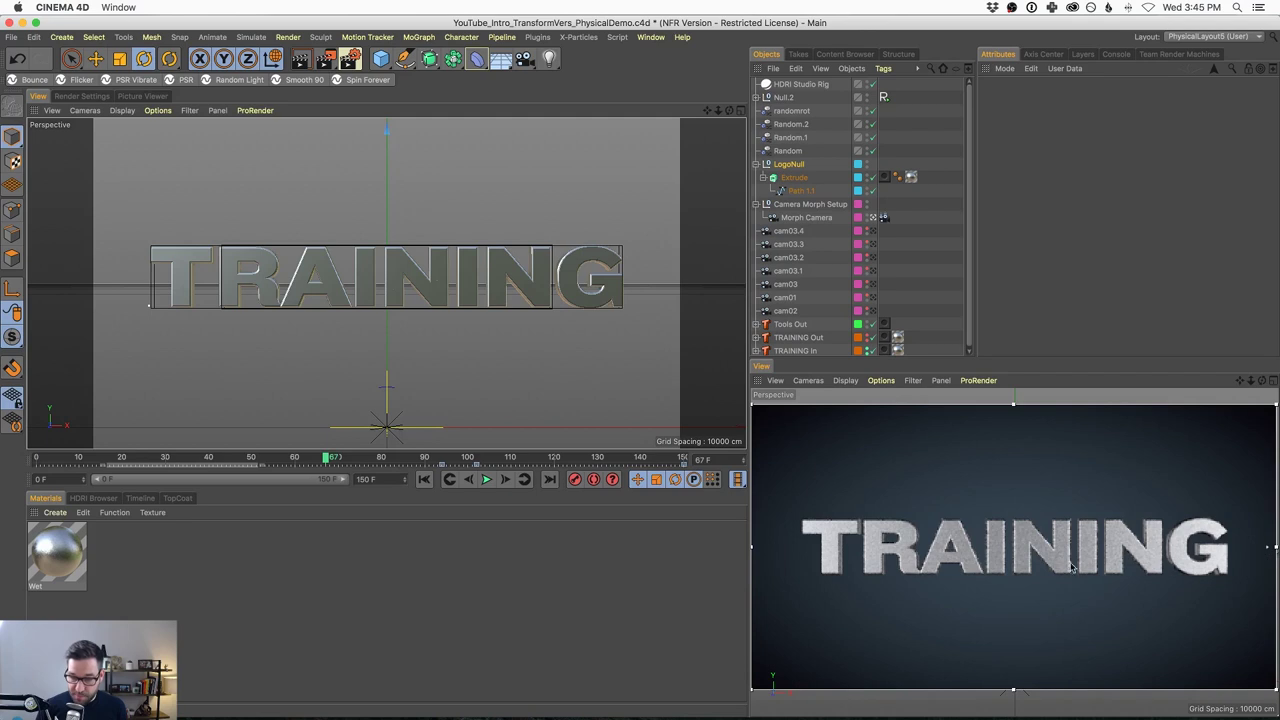
pyautogui.doubleClick(57, 555)
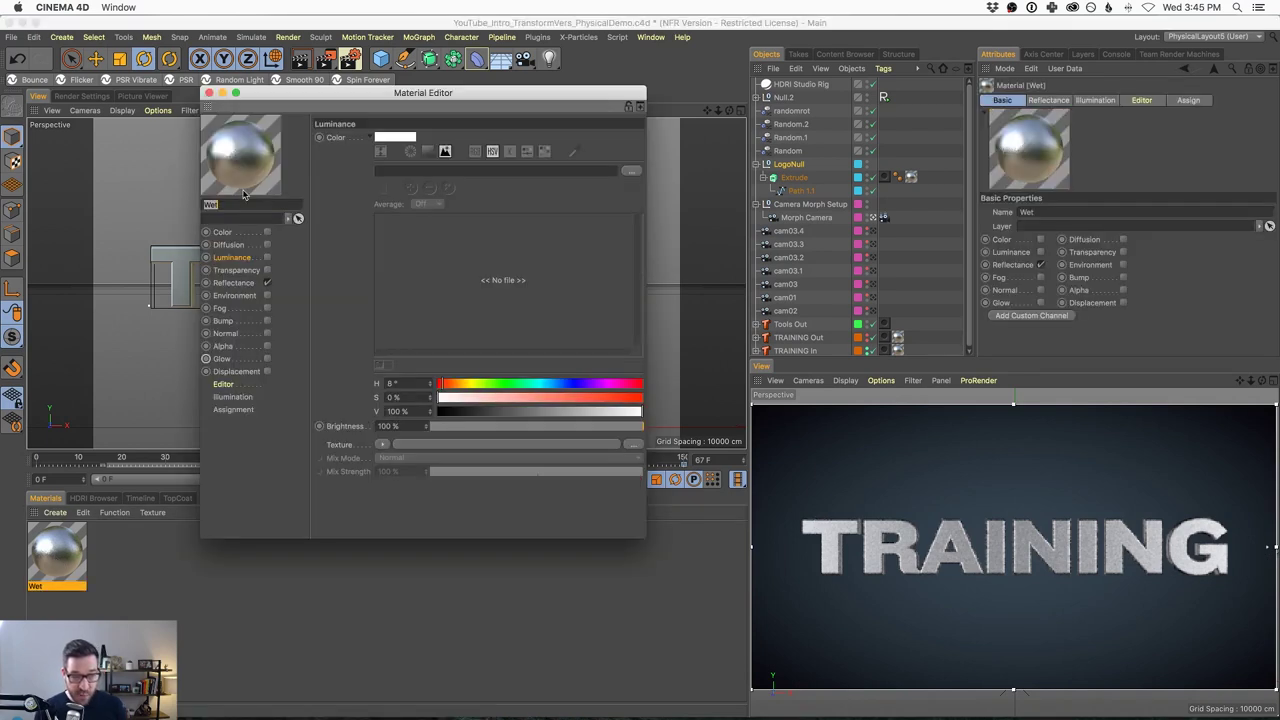
pyautogui.click(208, 92)
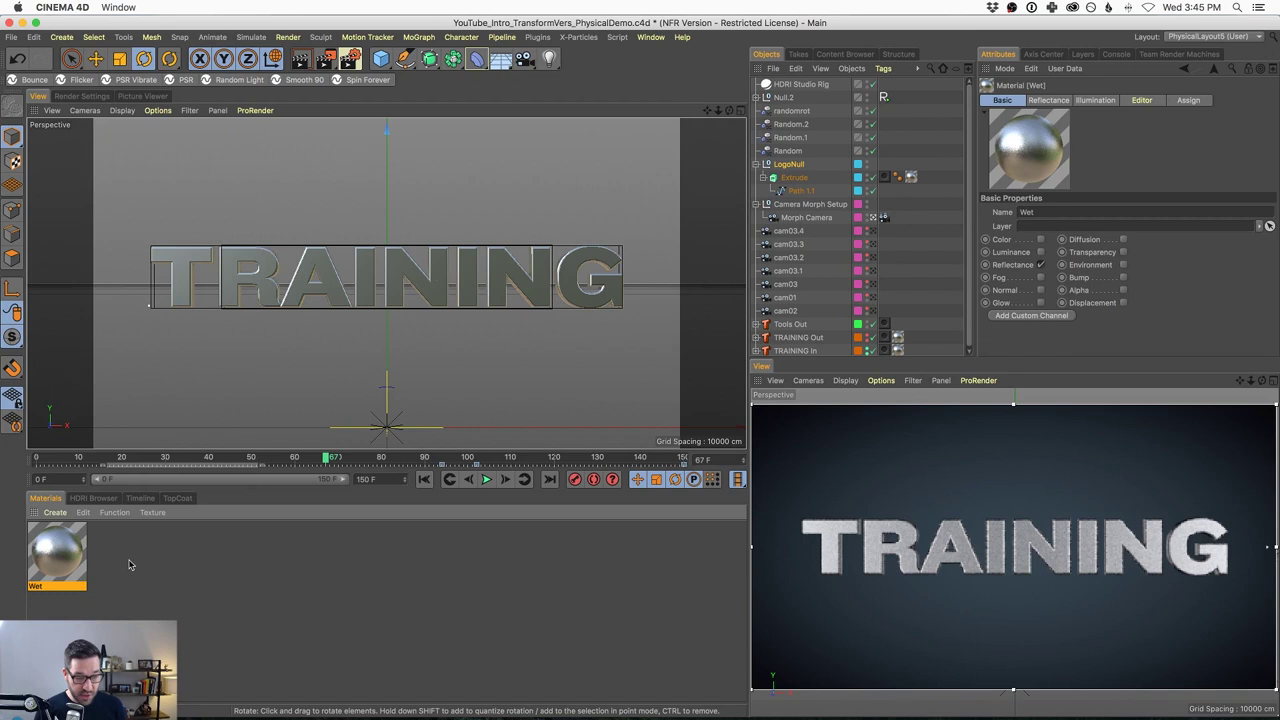
# Show the TopCoat modifiers of the Wet material and try Blur Amounts of 0 % and 12 %
pyautogui.click(178, 499)
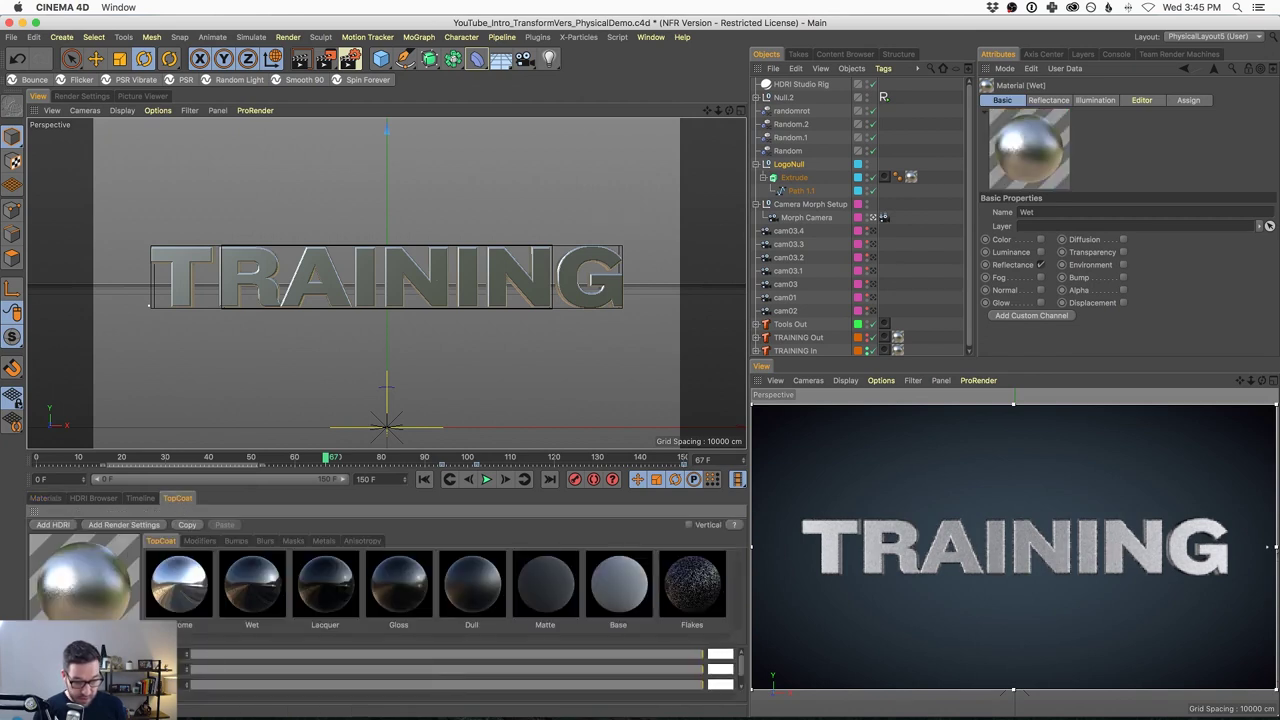
pyautogui.click(198, 541)
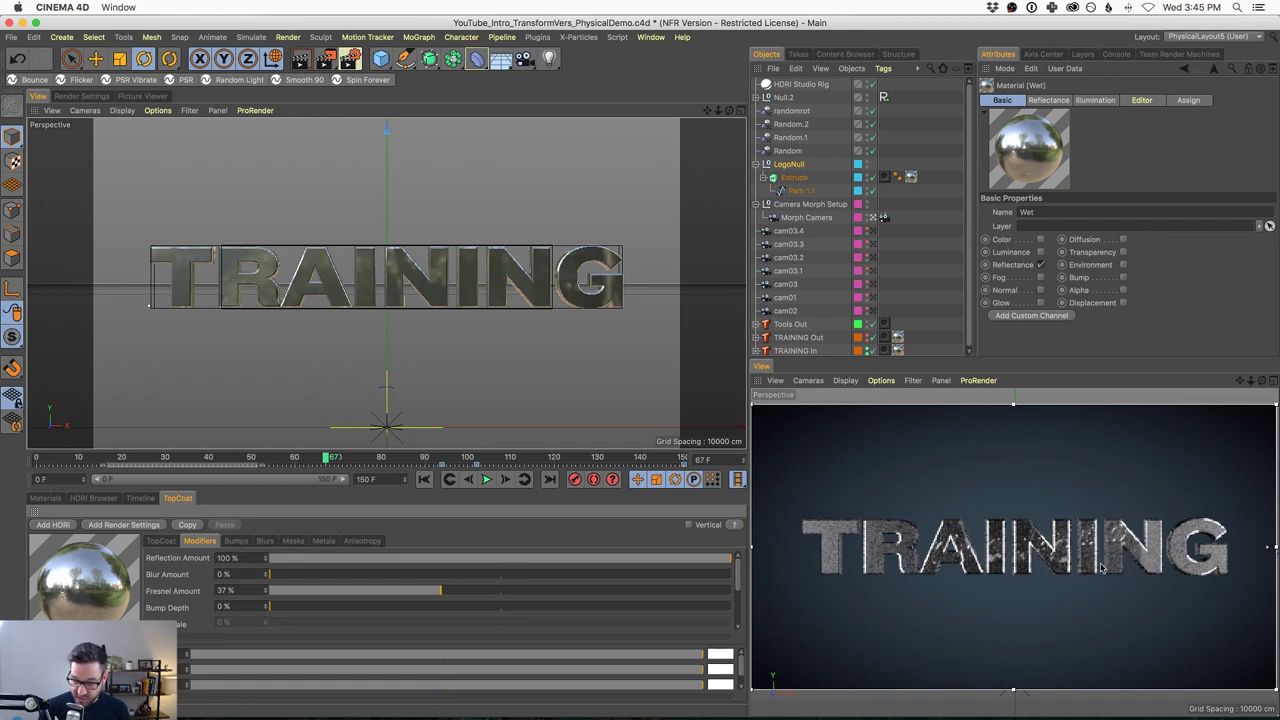
pyautogui.moveTo(288, 580); pyautogui.dragTo(332, 578)
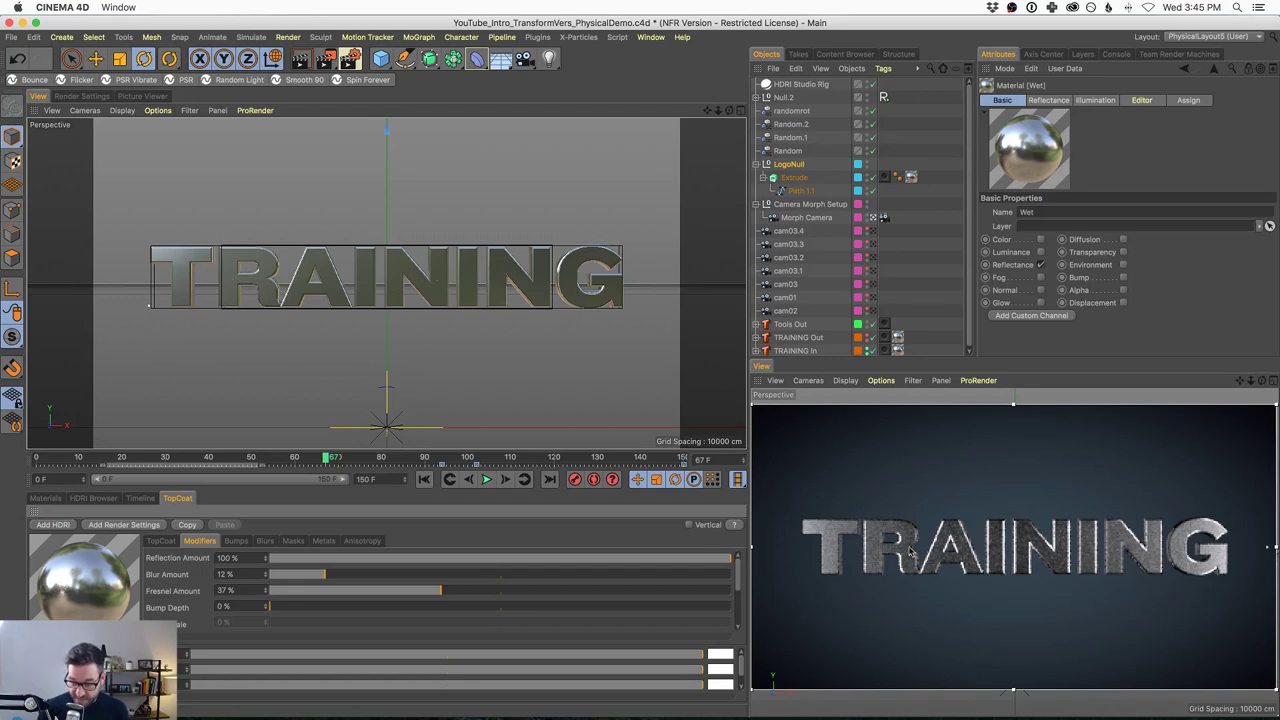
# Compare Blur Amounts of 22, 28, 23, 31 and 59 % on the Wet material, ending on 36 %
pyautogui.click(371, 574)
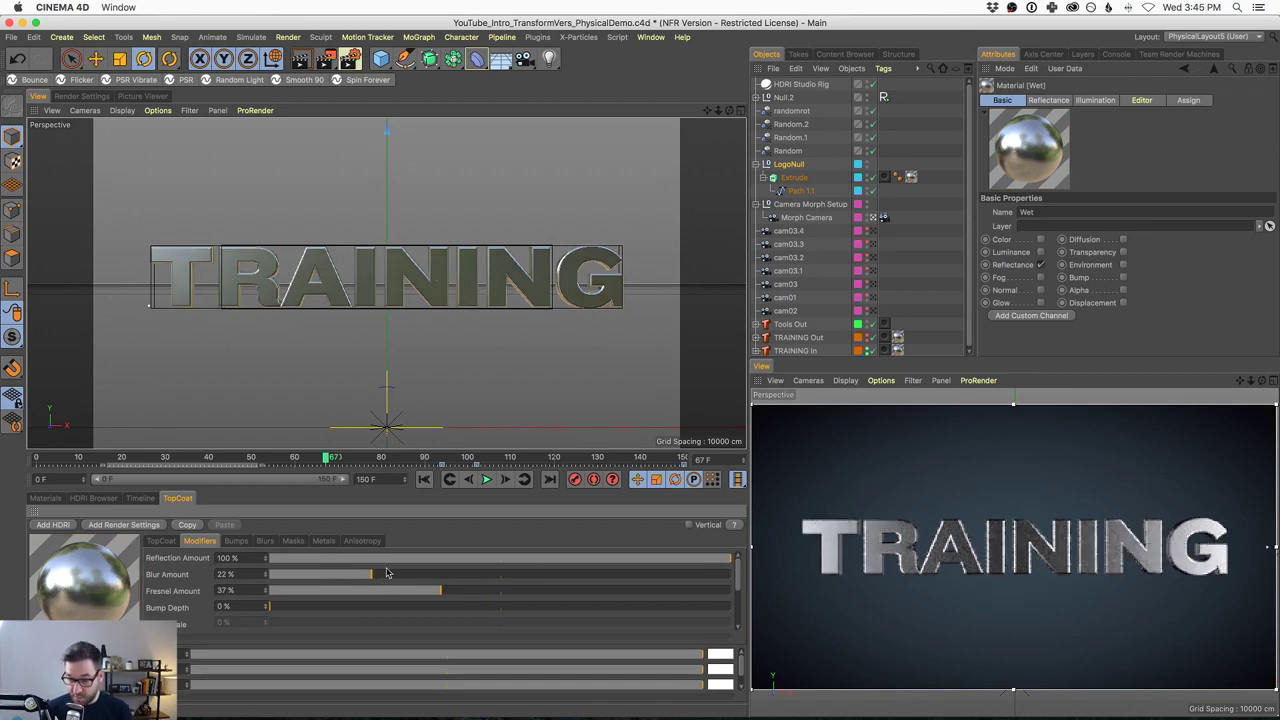
pyautogui.click(400, 574)
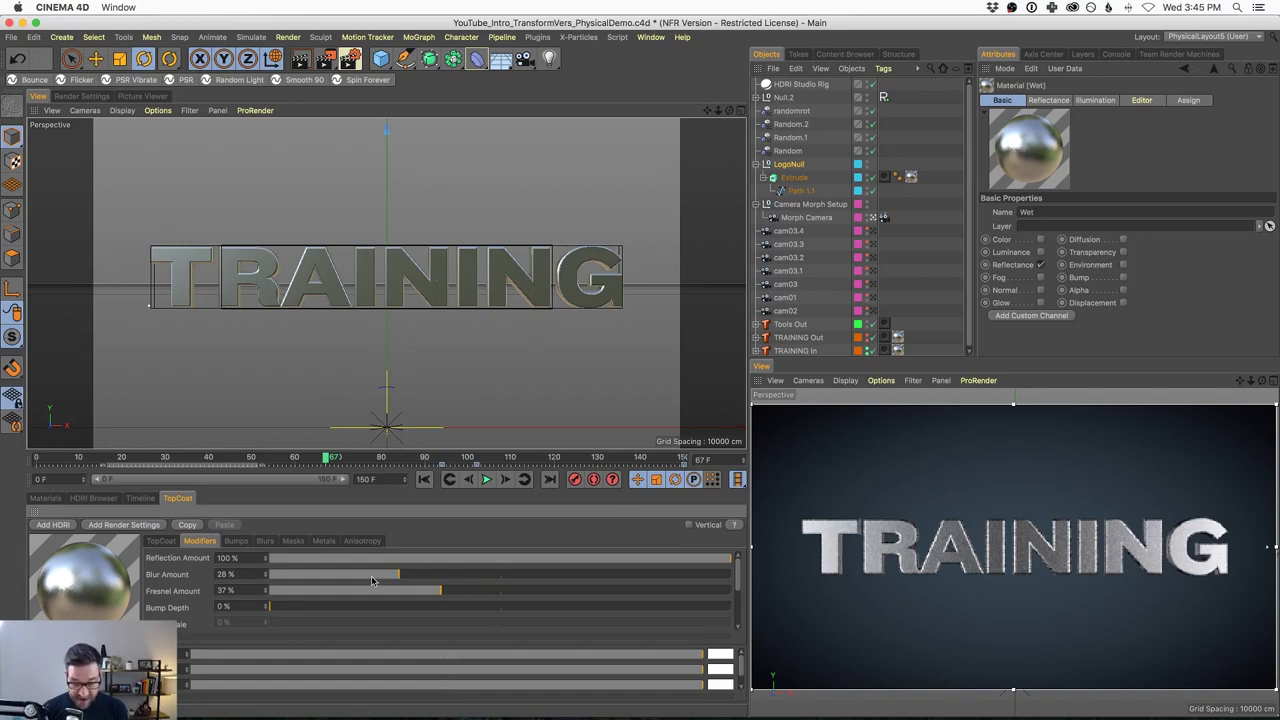
pyautogui.moveTo(377, 578); pyautogui.dragTo(366, 580)
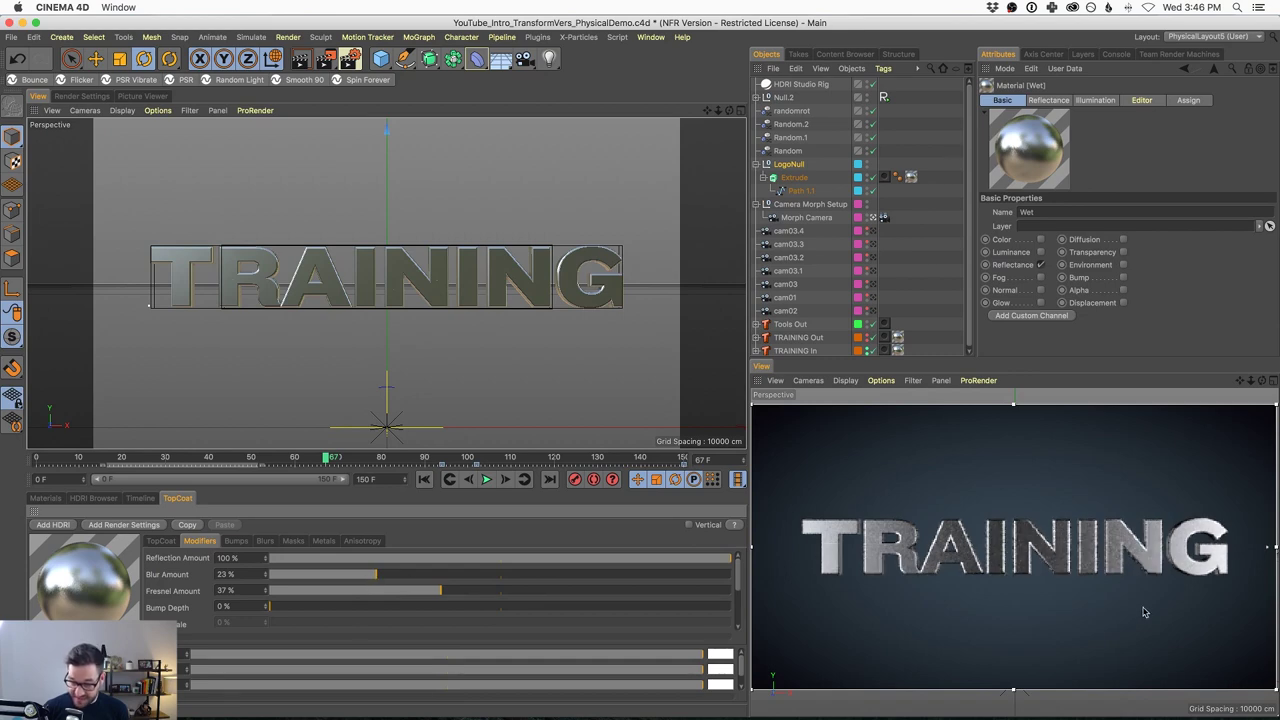
pyautogui.click(413, 575)
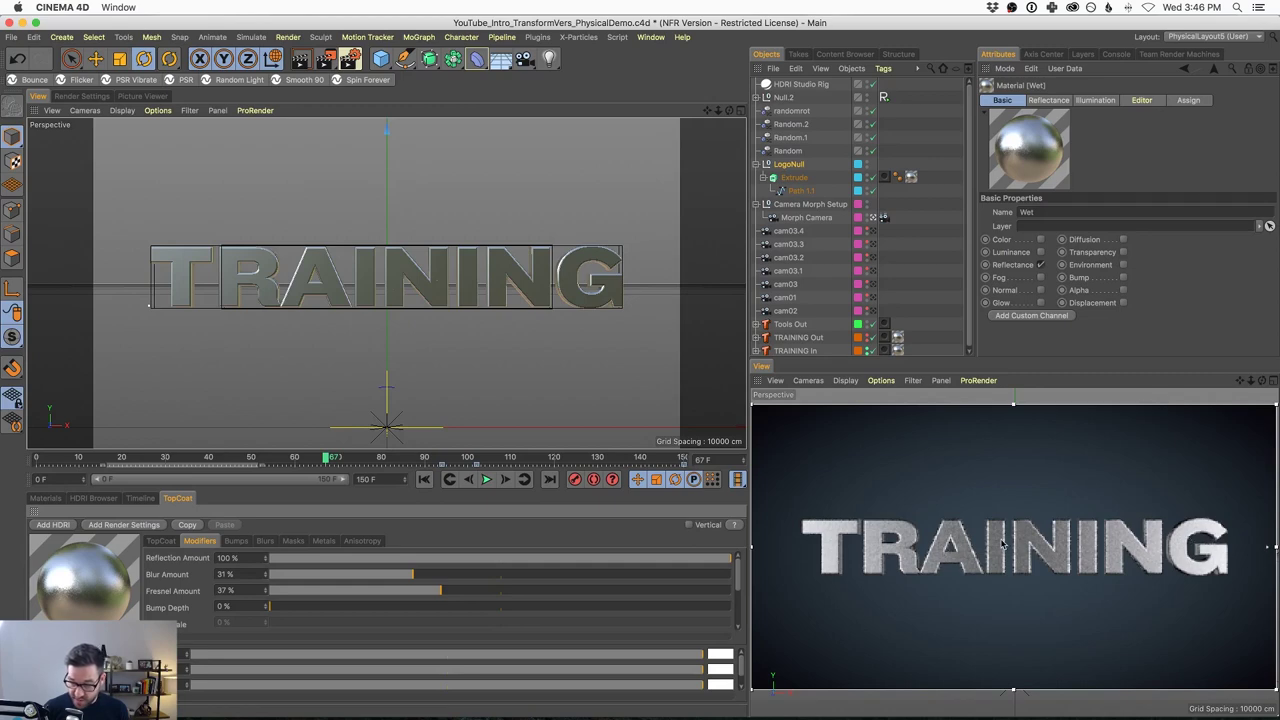
pyautogui.click(541, 574)
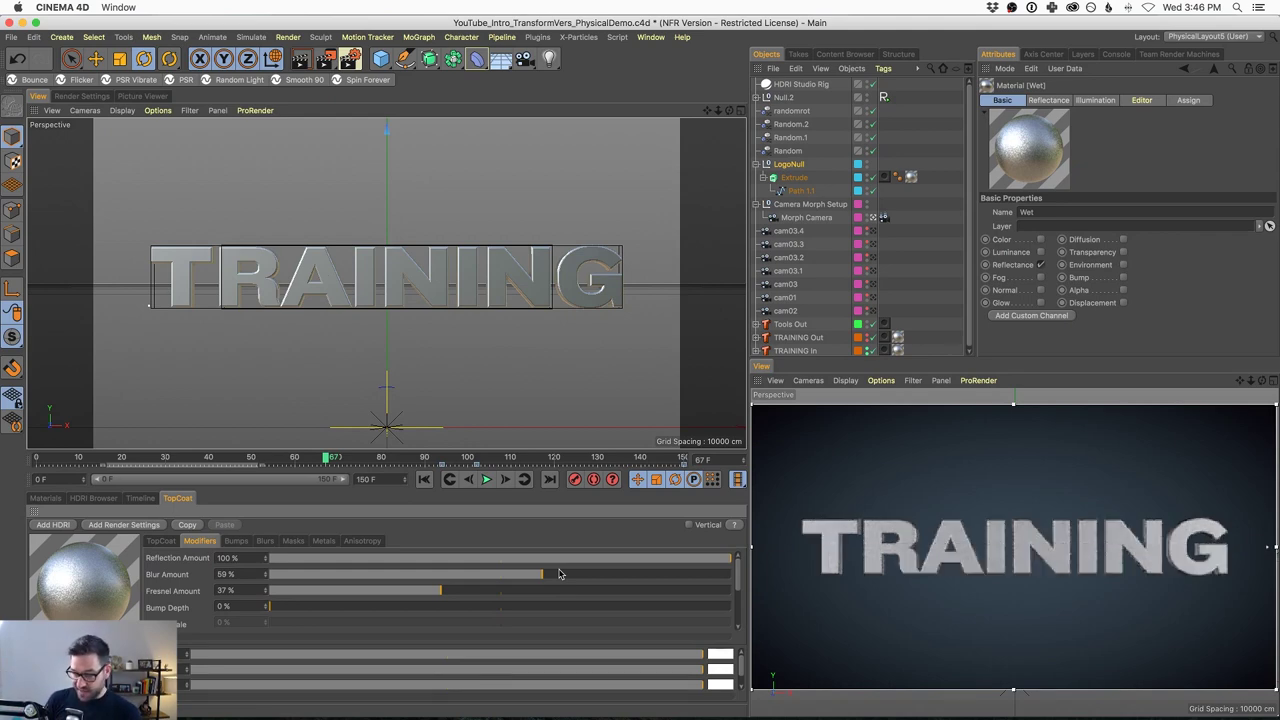
pyautogui.click(437, 578)
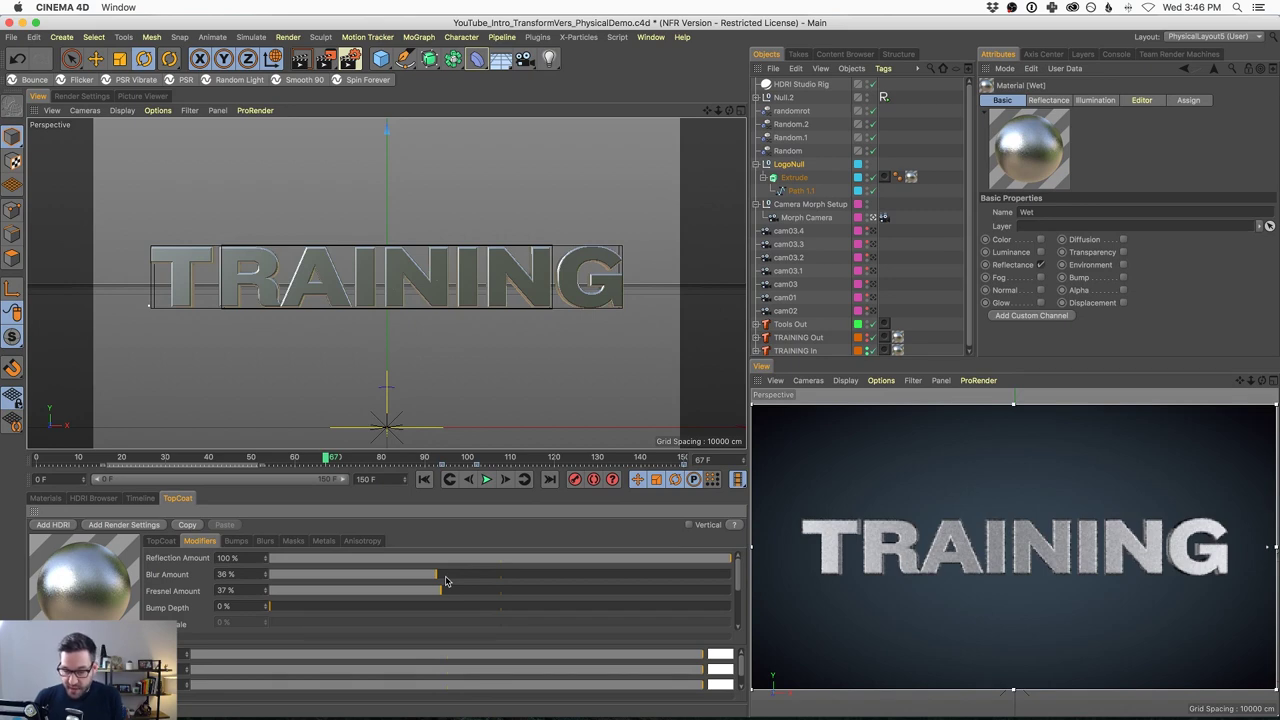
# Set the Blur Amount of the Wet material's reflection to 33%
pyautogui.click(403, 577)
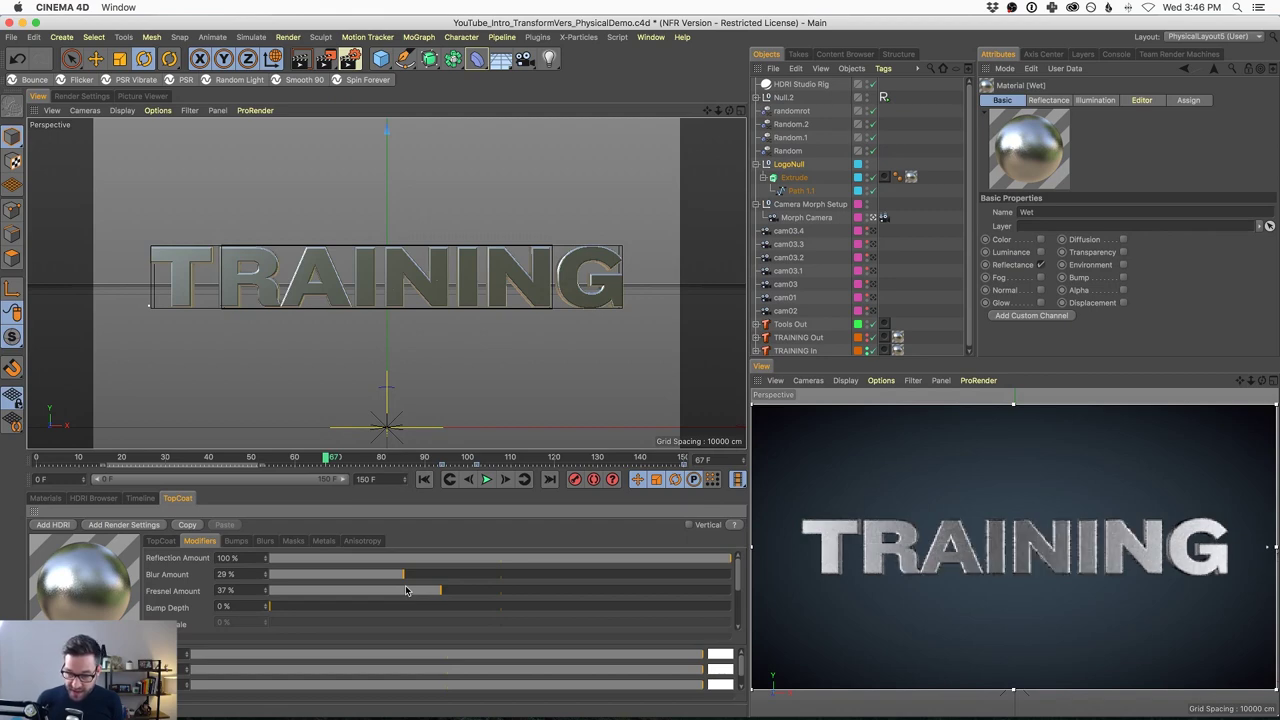
pyautogui.click(422, 576)
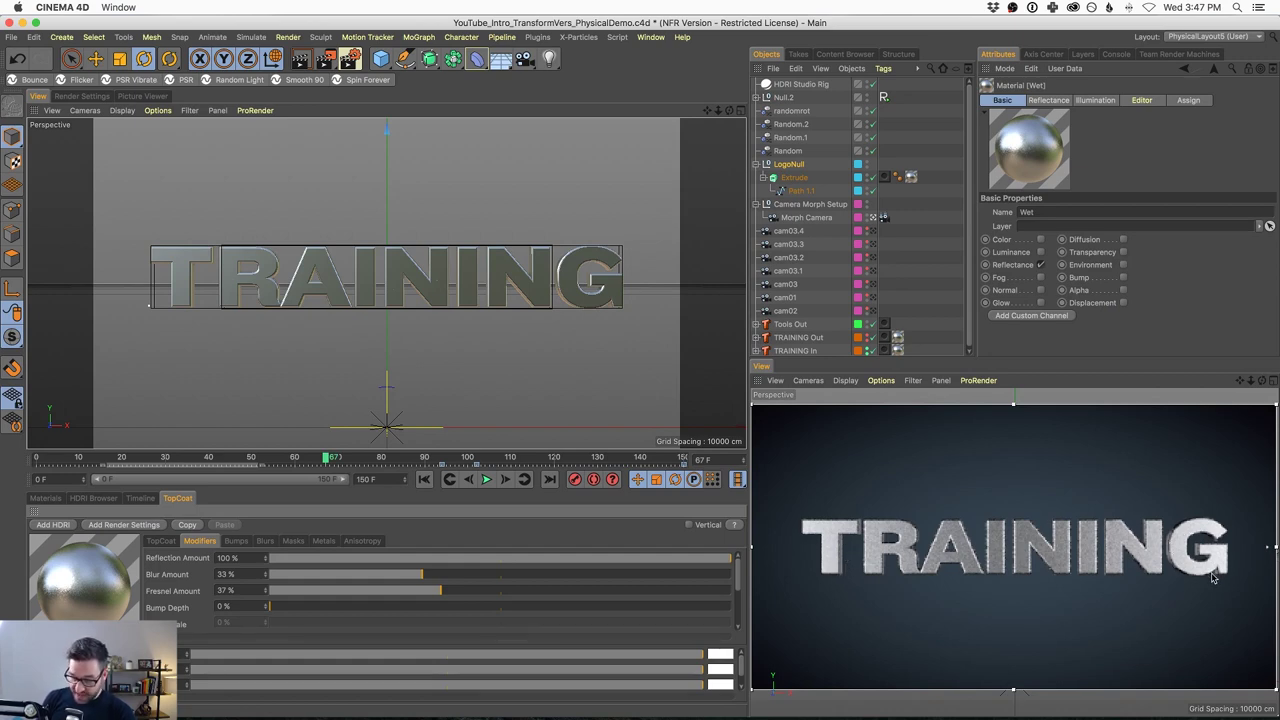
# Scrub through the intro animation to examine the rendered look of the TRAINING, TOOLS and Greyscalegorilla logo shots
pyautogui.moveTo(327, 458); pyautogui.dragTo(527, 458)
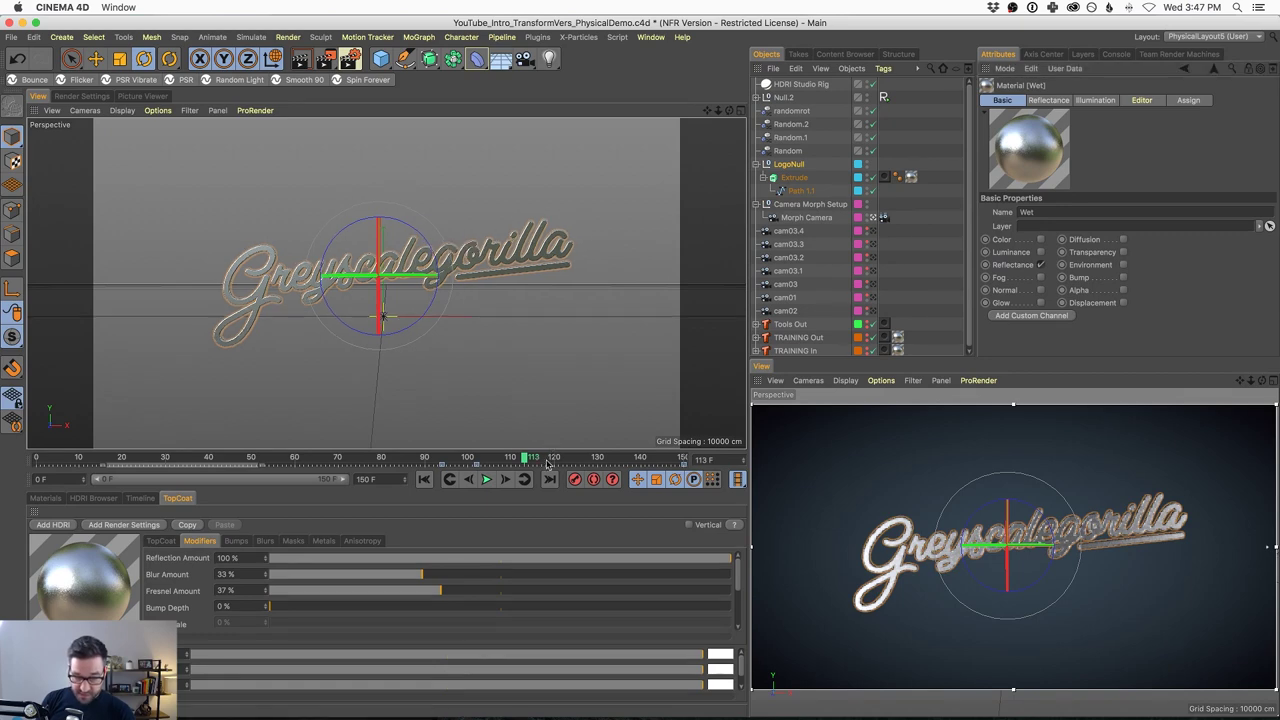
pyautogui.moveTo(545, 465); pyautogui.dragTo(690, 470)
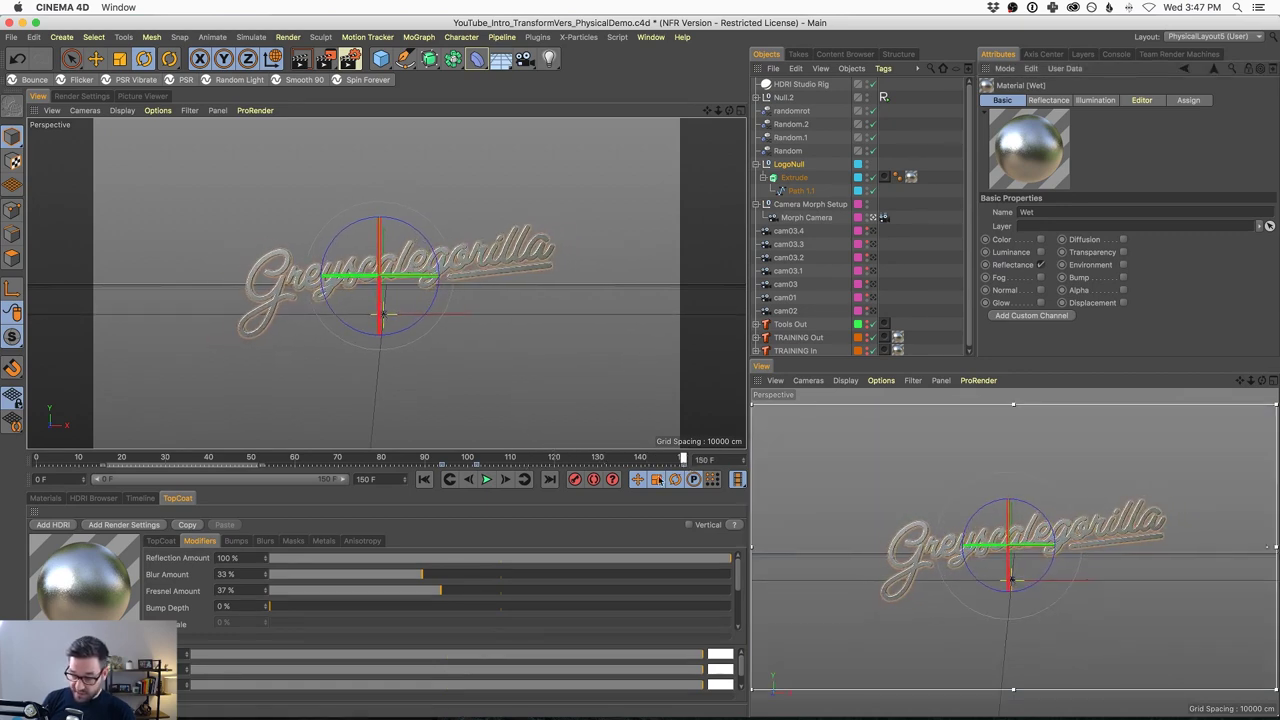
pyautogui.click(383, 459)
pyautogui.click(576, 458)
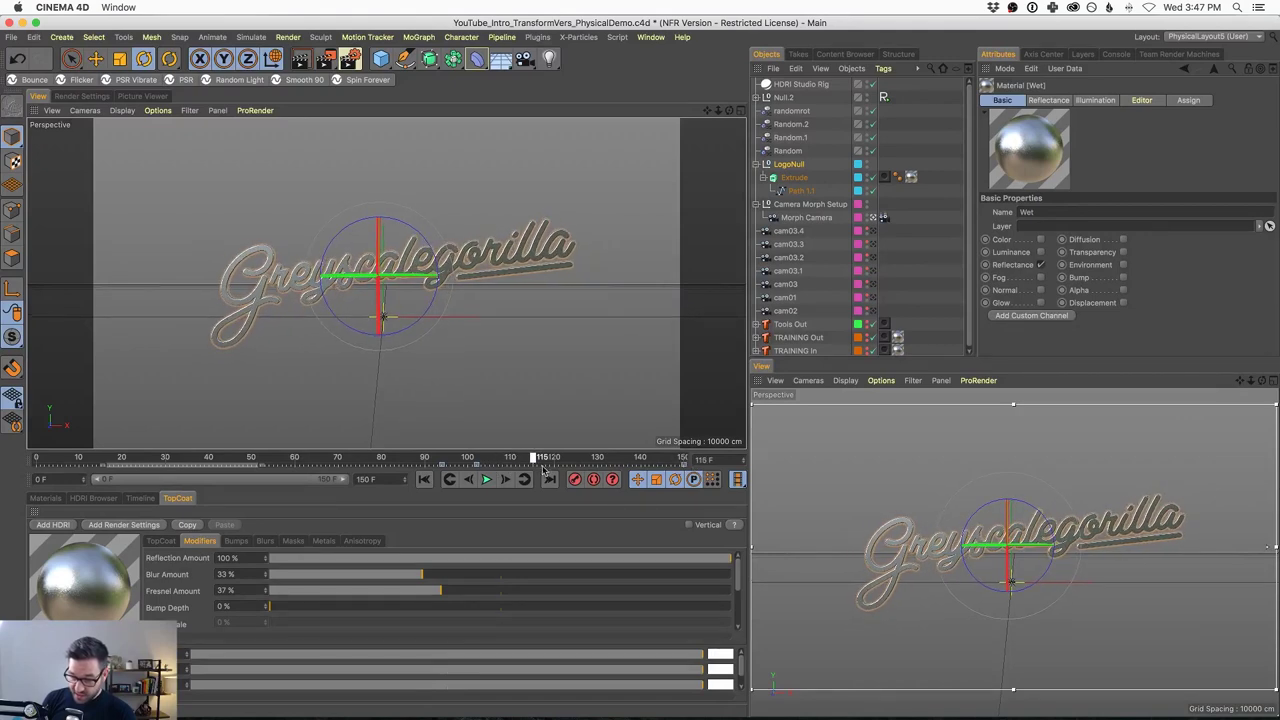
pyautogui.click(632, 458)
pyautogui.moveTo(590, 458); pyautogui.dragTo(632, 459)
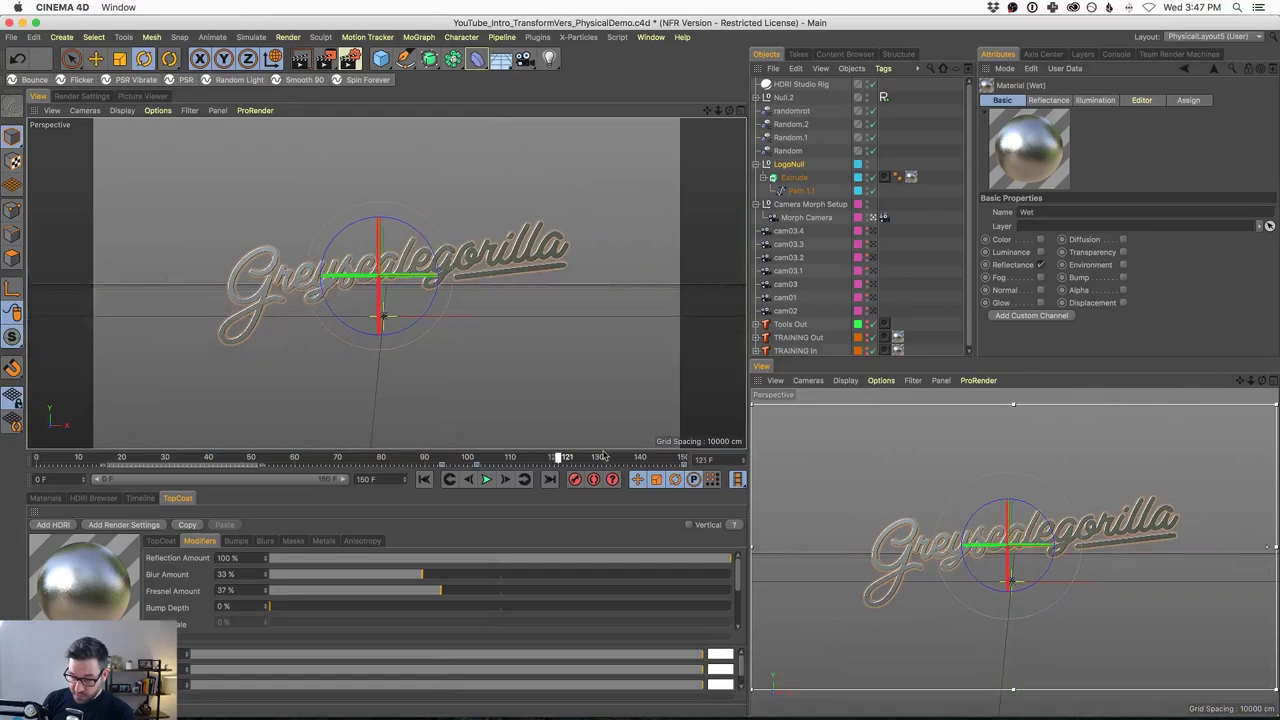
pyautogui.moveTo(565, 459); pyautogui.dragTo(89, 460)
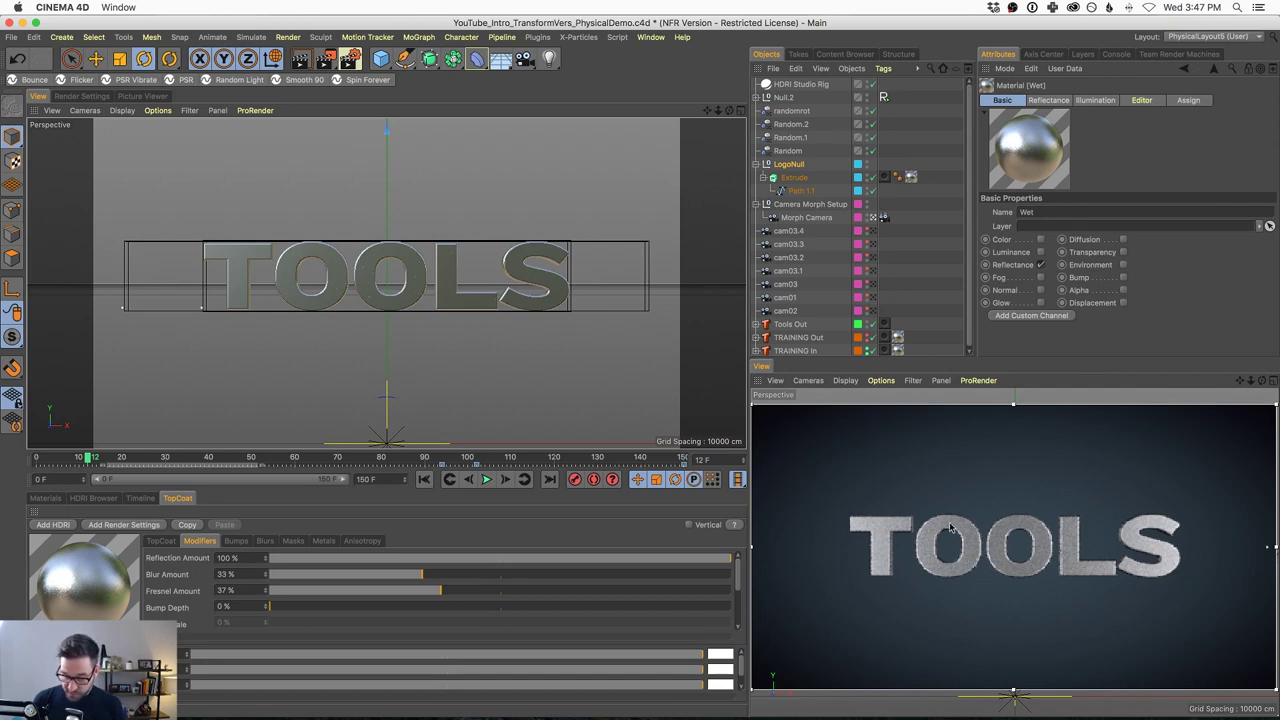
pyautogui.moveTo(120, 459); pyautogui.dragTo(530, 466)
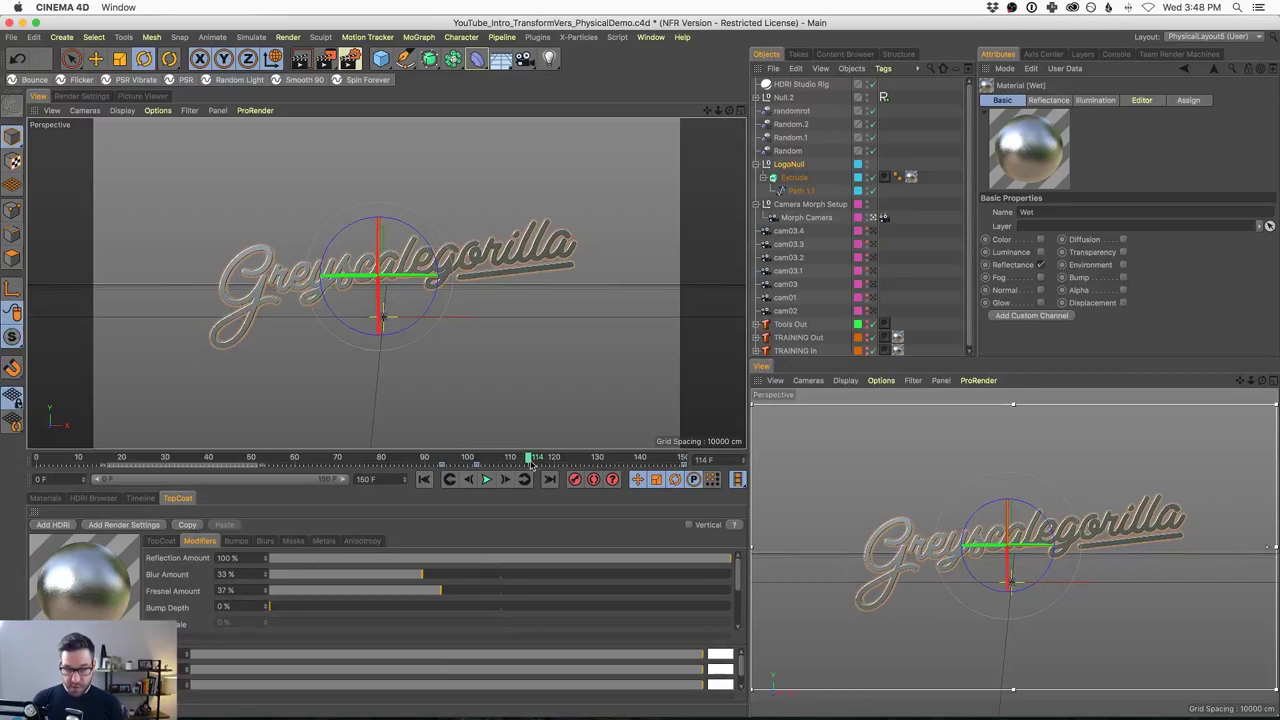
# Switch to the SignalTextHDRIstudio.c4d project and change the text of both MoText objects to "TUTORIAL" over "TIME TODAY"
pyautogui.click(650, 40)
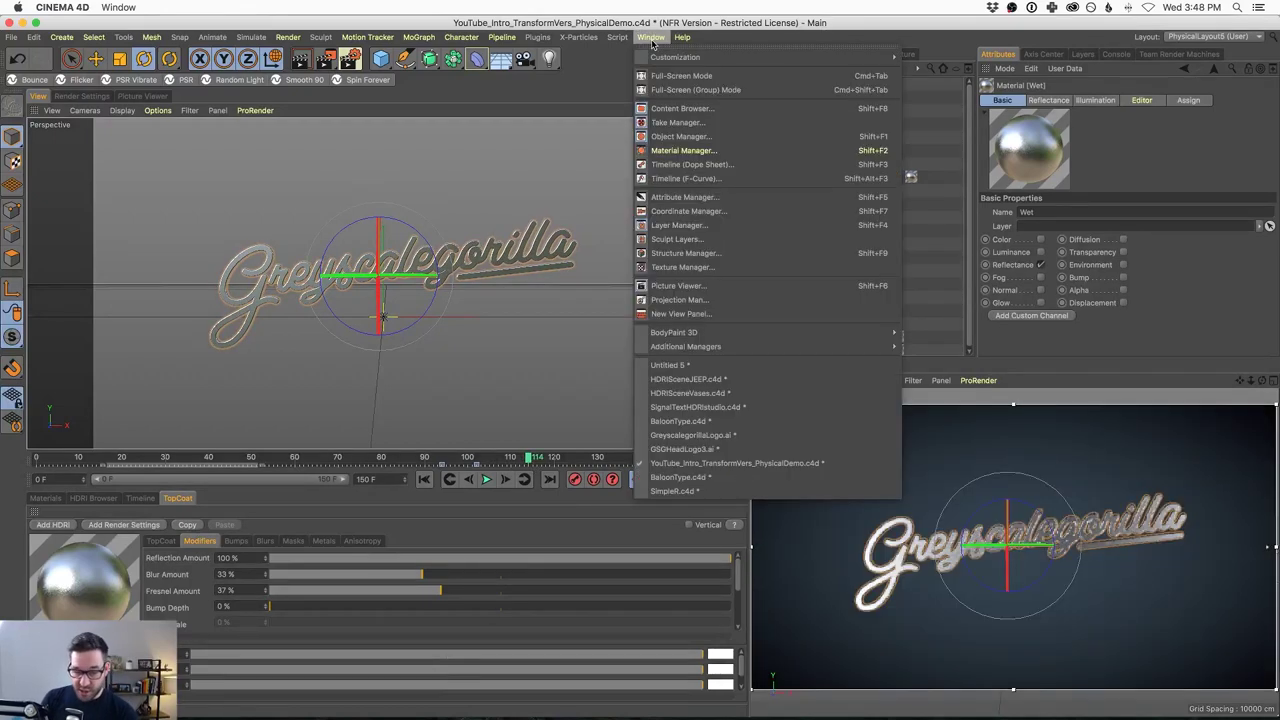
pyautogui.click(702, 411)
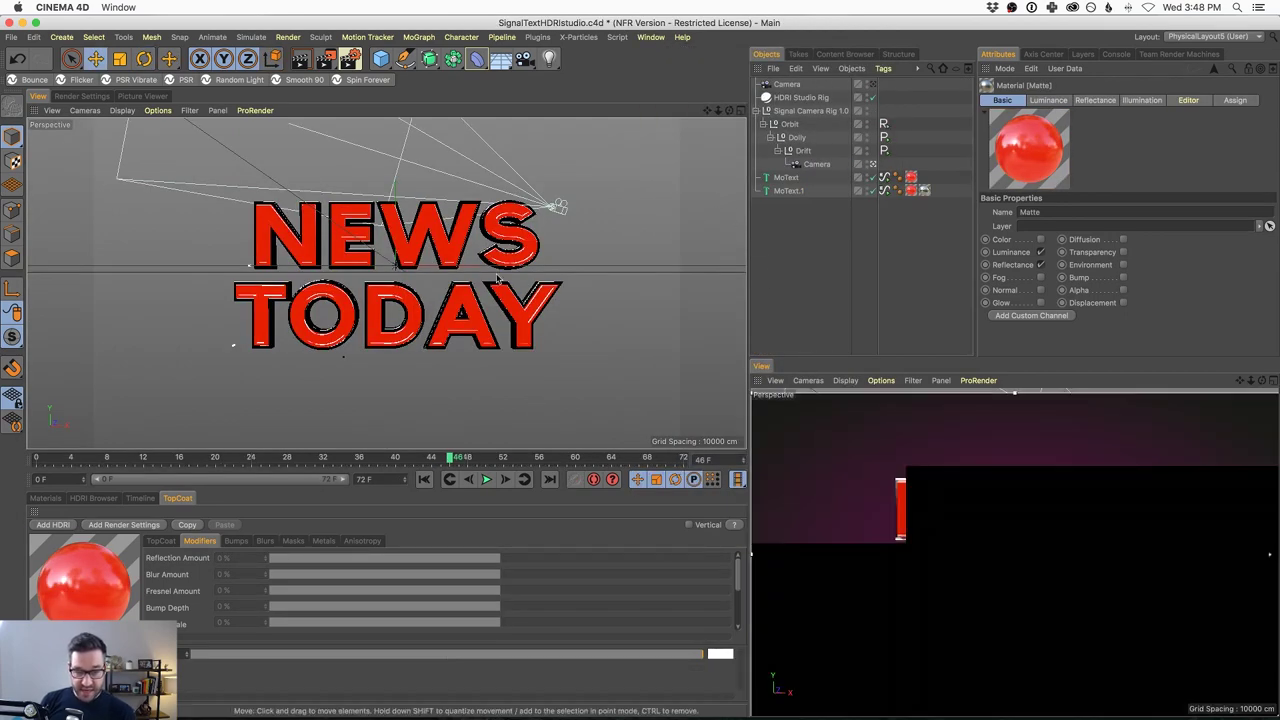
pyautogui.keyDown('shift'); pyautogui.click(780, 181); pyautogui.keyUp('shift')
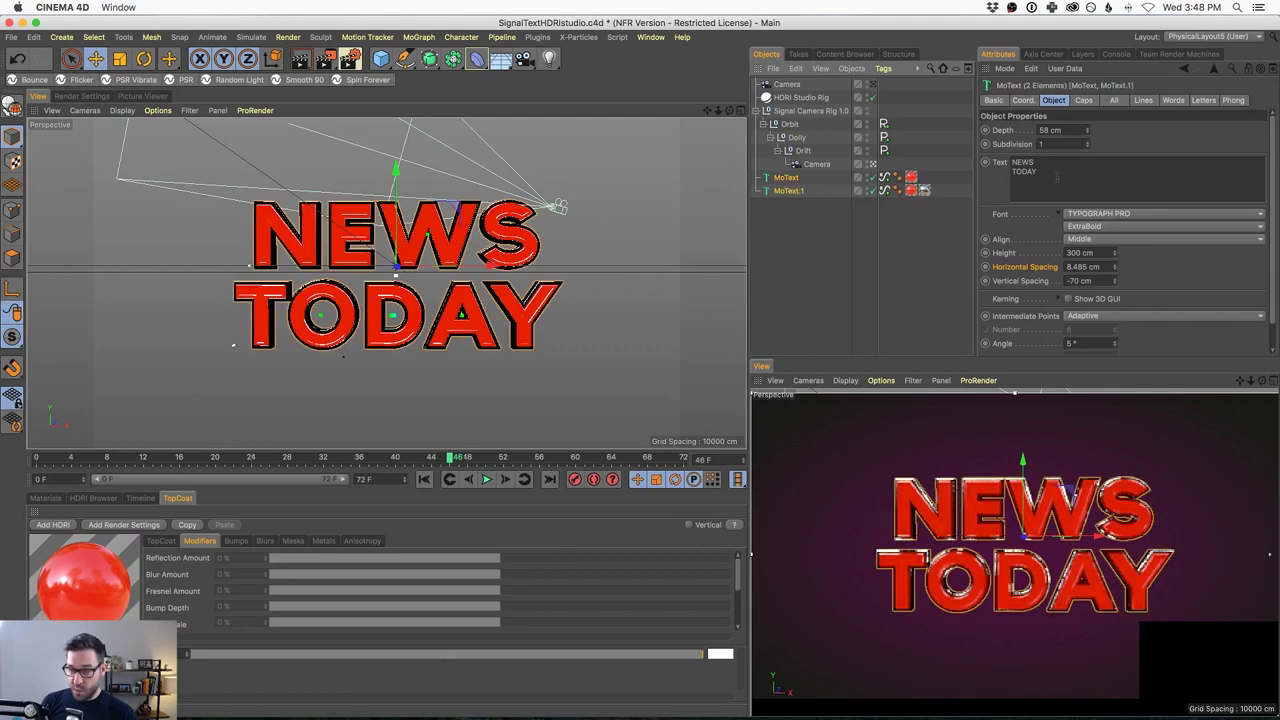
pyautogui.write('TUTORIAL')
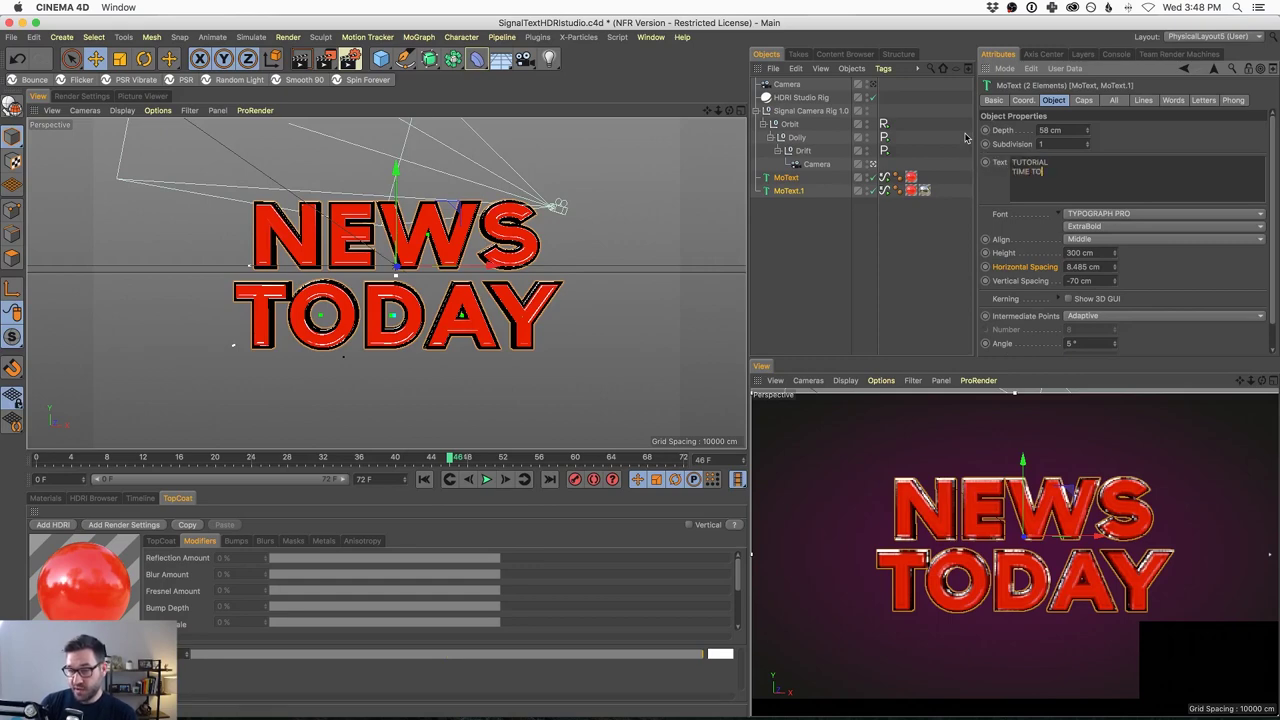
pyautogui.click(640, 280)
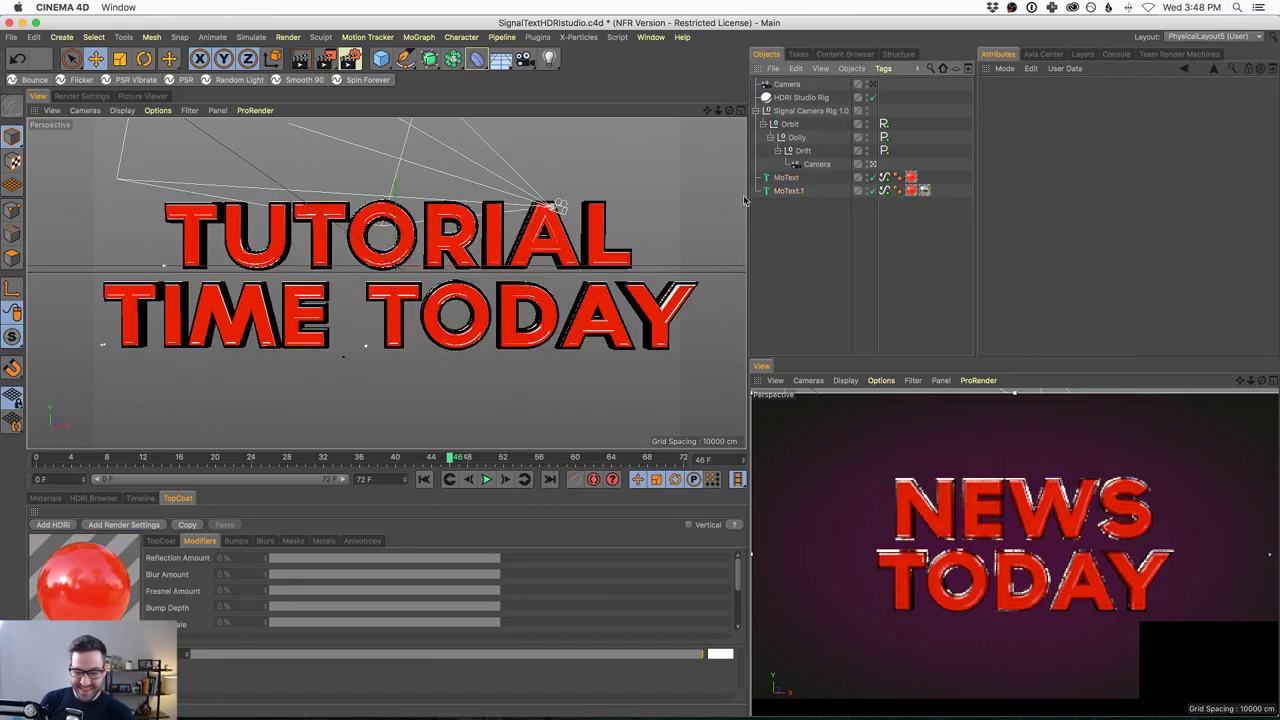
# Check the camera move up to frame 72 and set the Max Position Z of the Dolly's Signal tag to -2824 cm
pyautogui.click(815, 163)
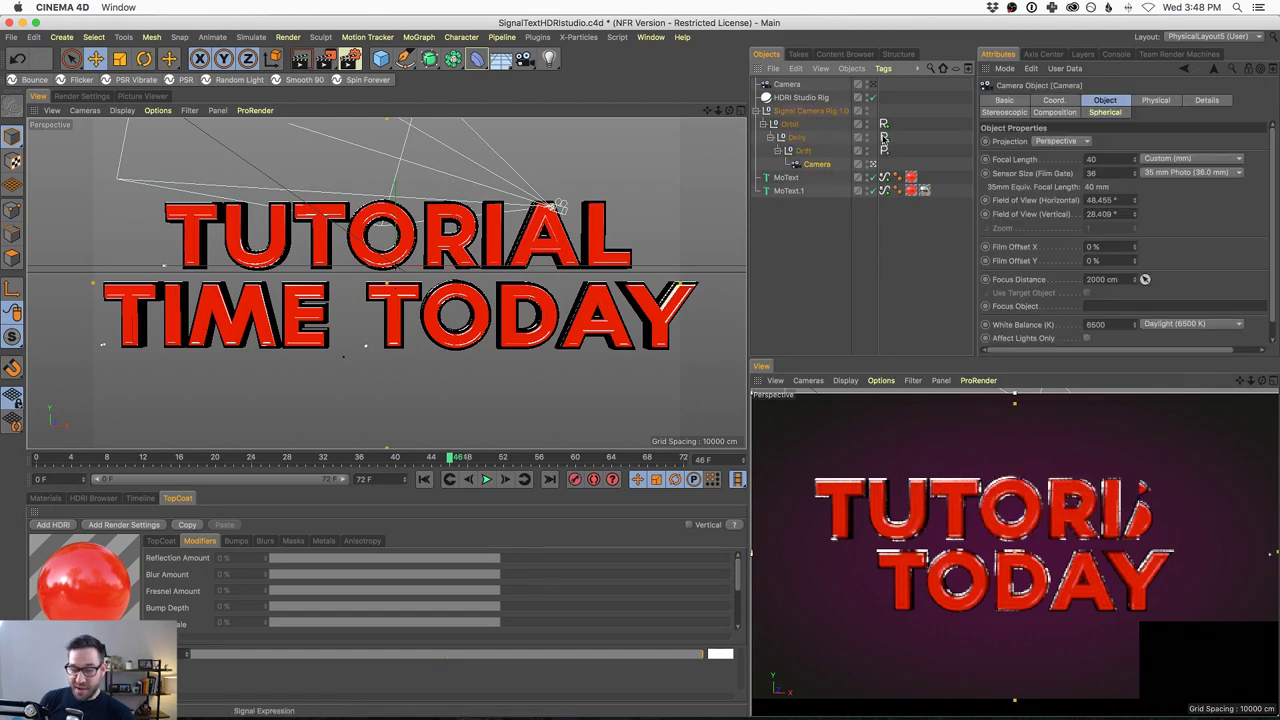
pyautogui.moveTo(383, 460); pyautogui.dragTo(85, 443)
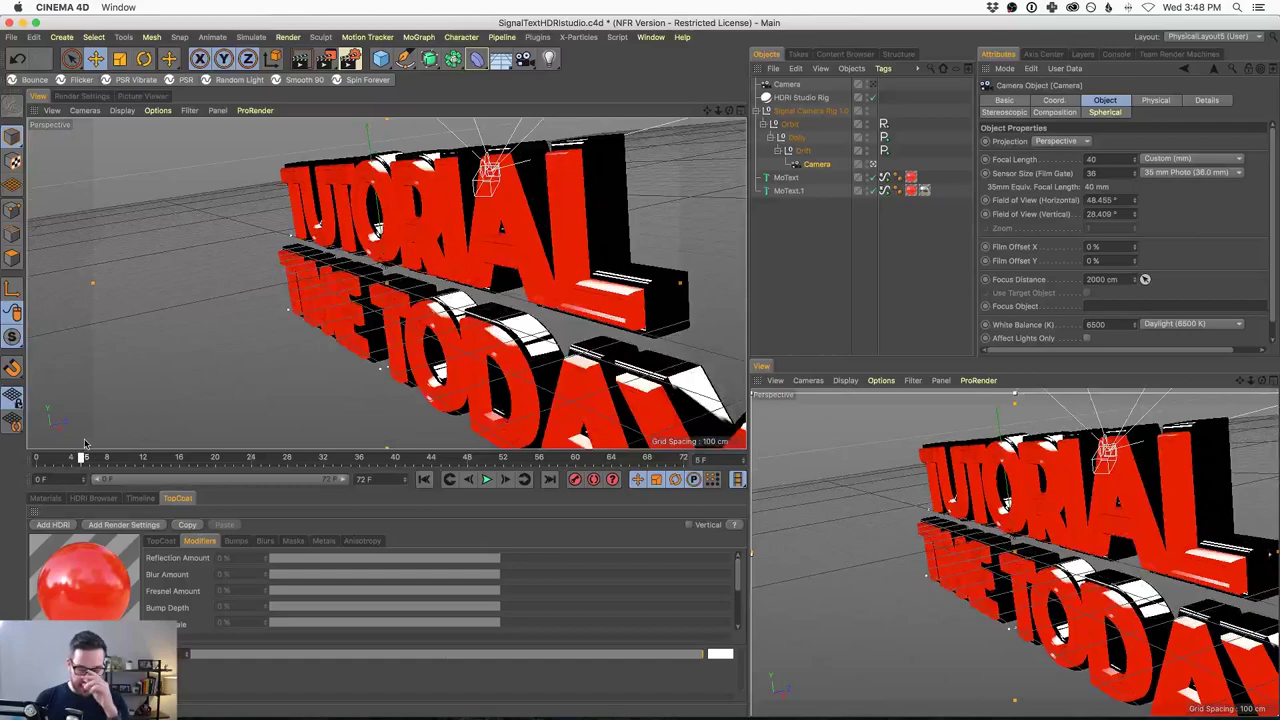
pyautogui.moveTo(85, 443); pyautogui.dragTo(690, 440)
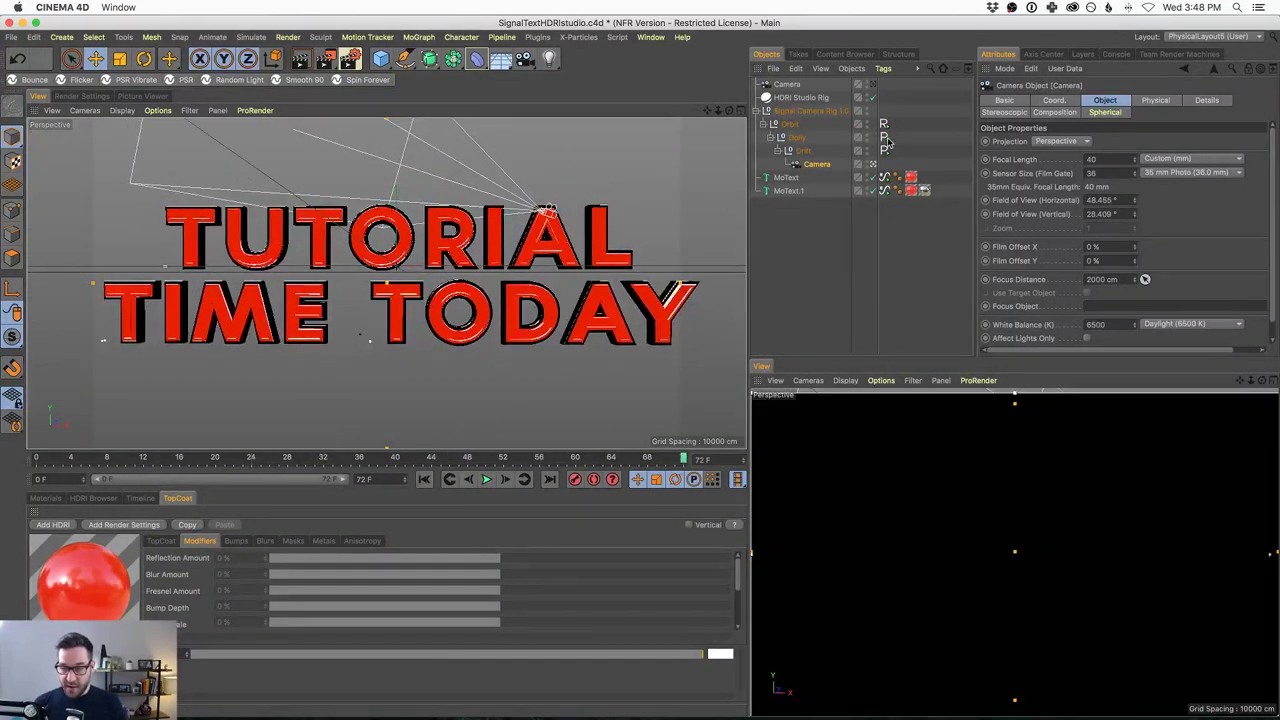
pyautogui.click(884, 137)
pyautogui.moveTo(1262, 178); pyautogui.dragTo(580, 250)
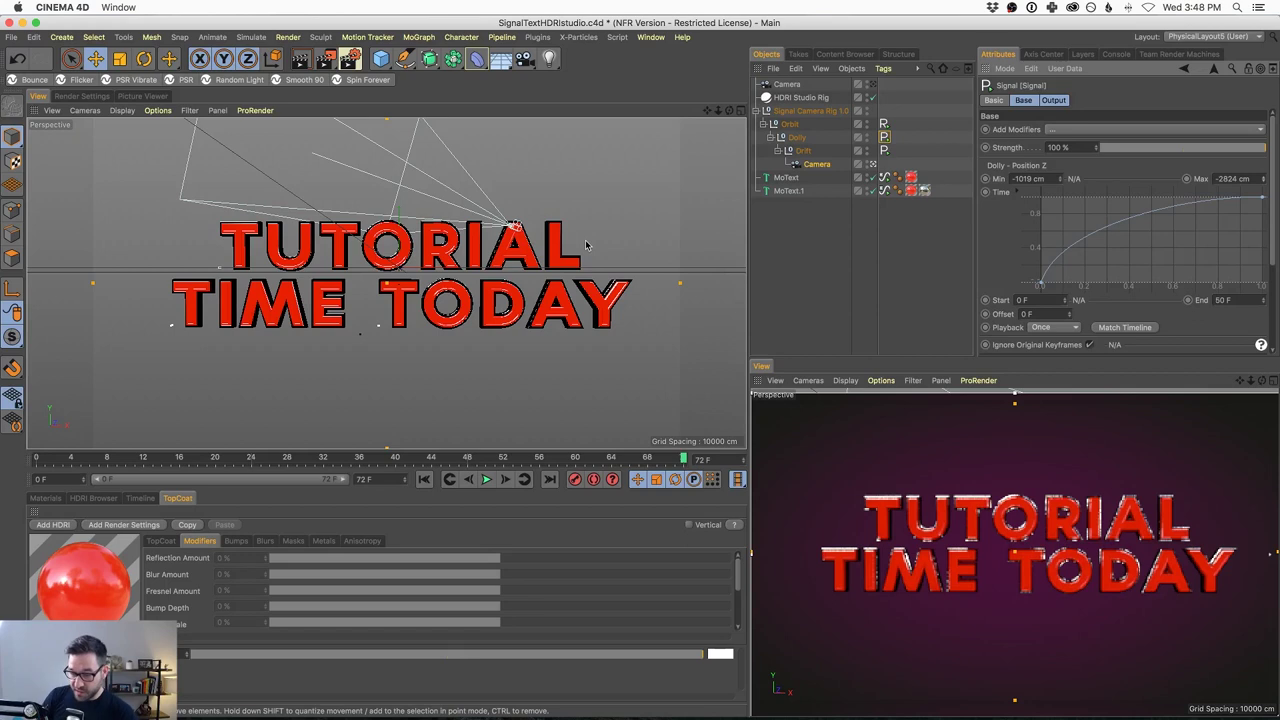
# Show the scene's materials, then play and scrub the animation to review the camera move around the title
pyautogui.click(1157, 509)
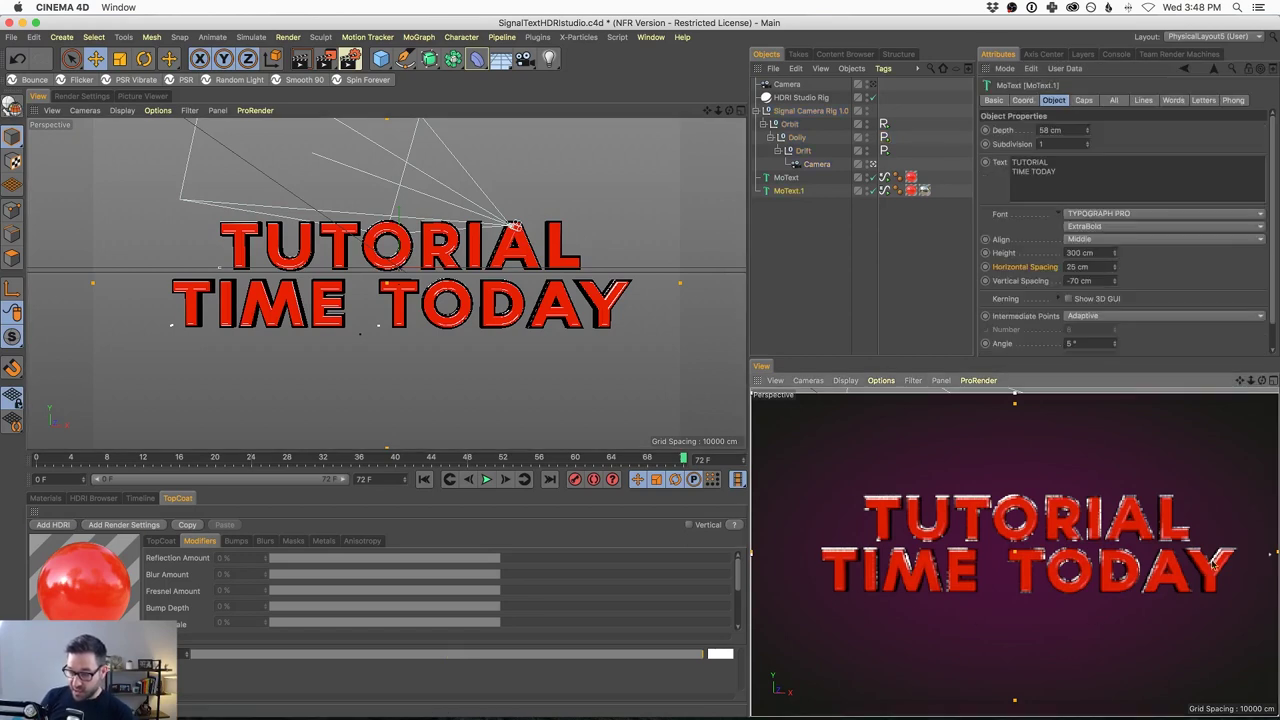
pyautogui.click(1005, 655)
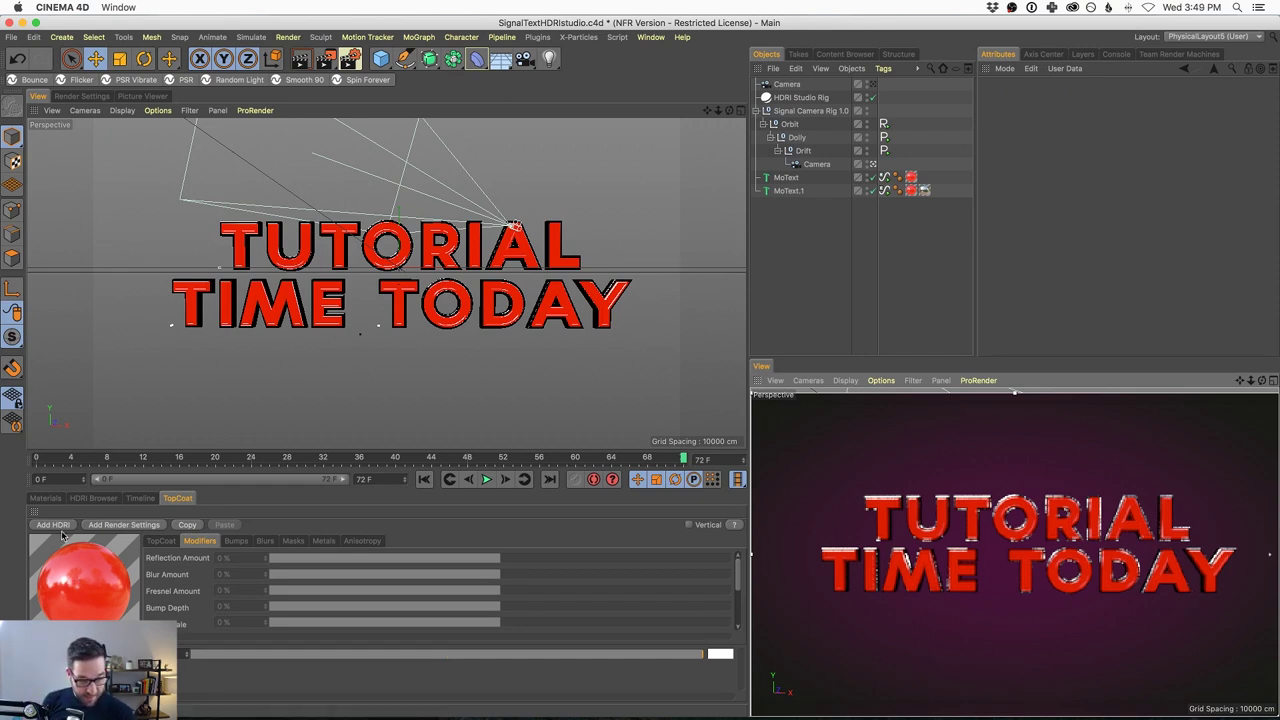
pyautogui.click(52, 499)
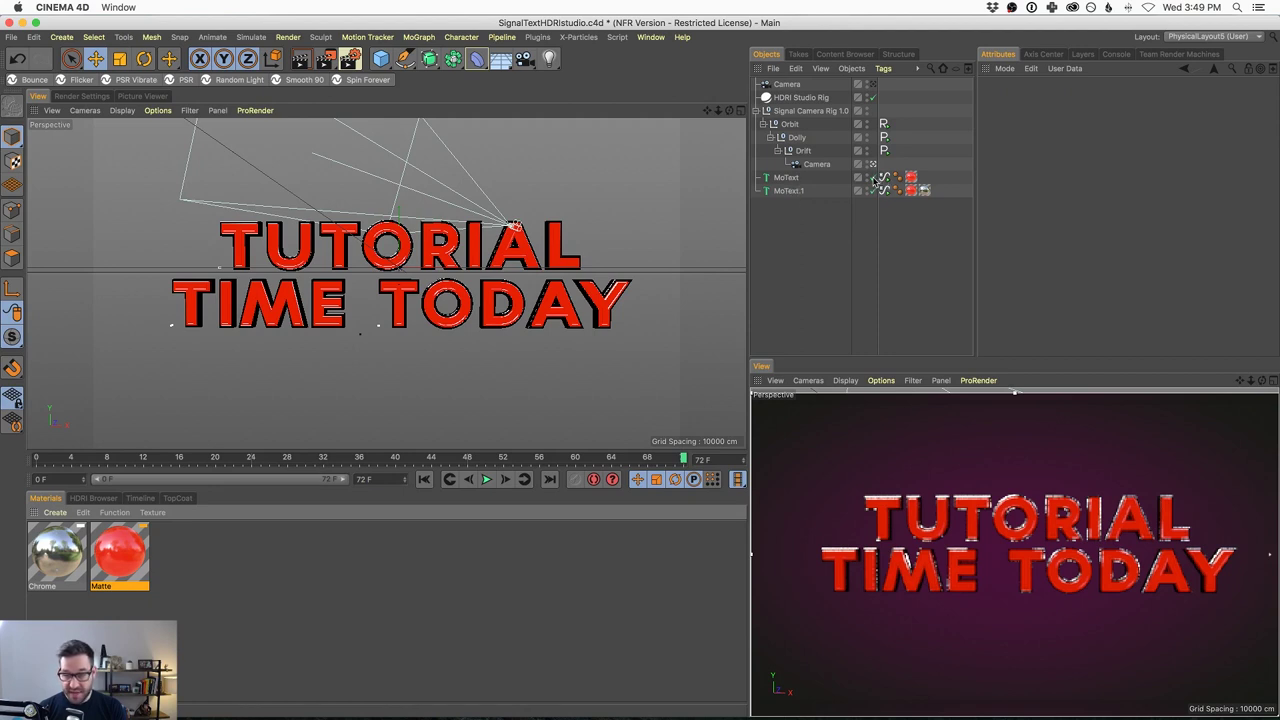
pyautogui.click(487, 480)
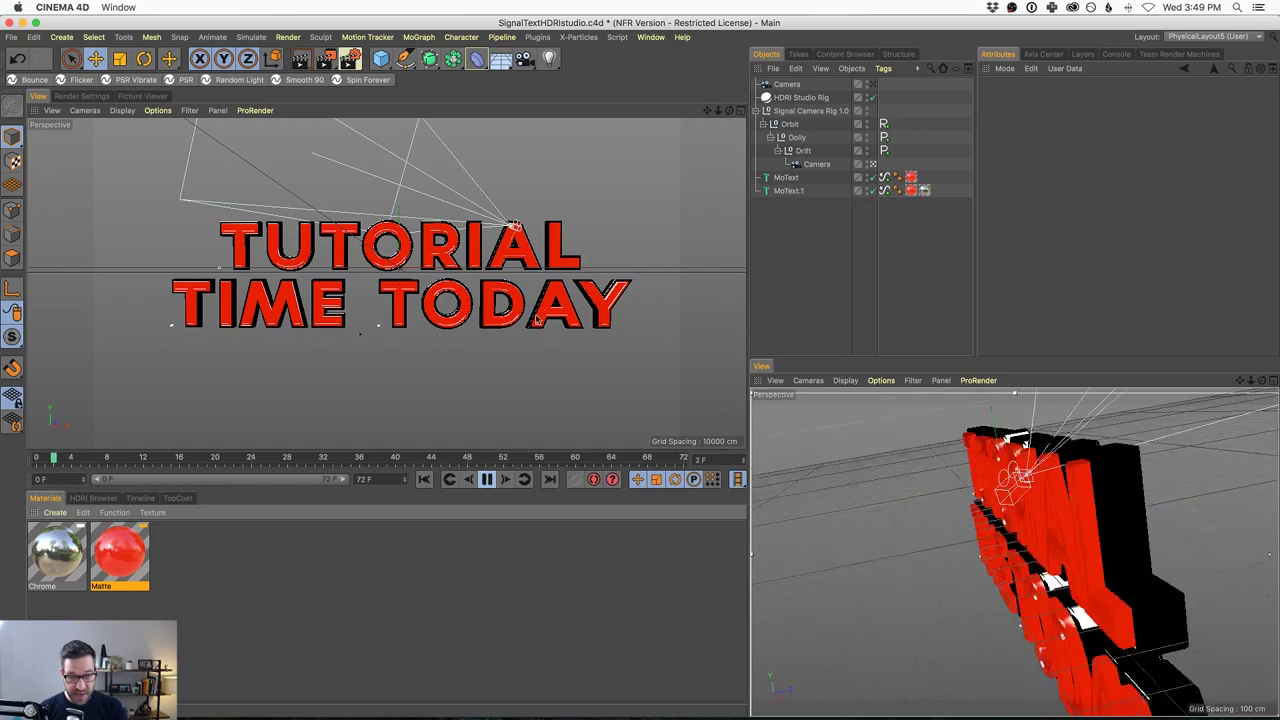
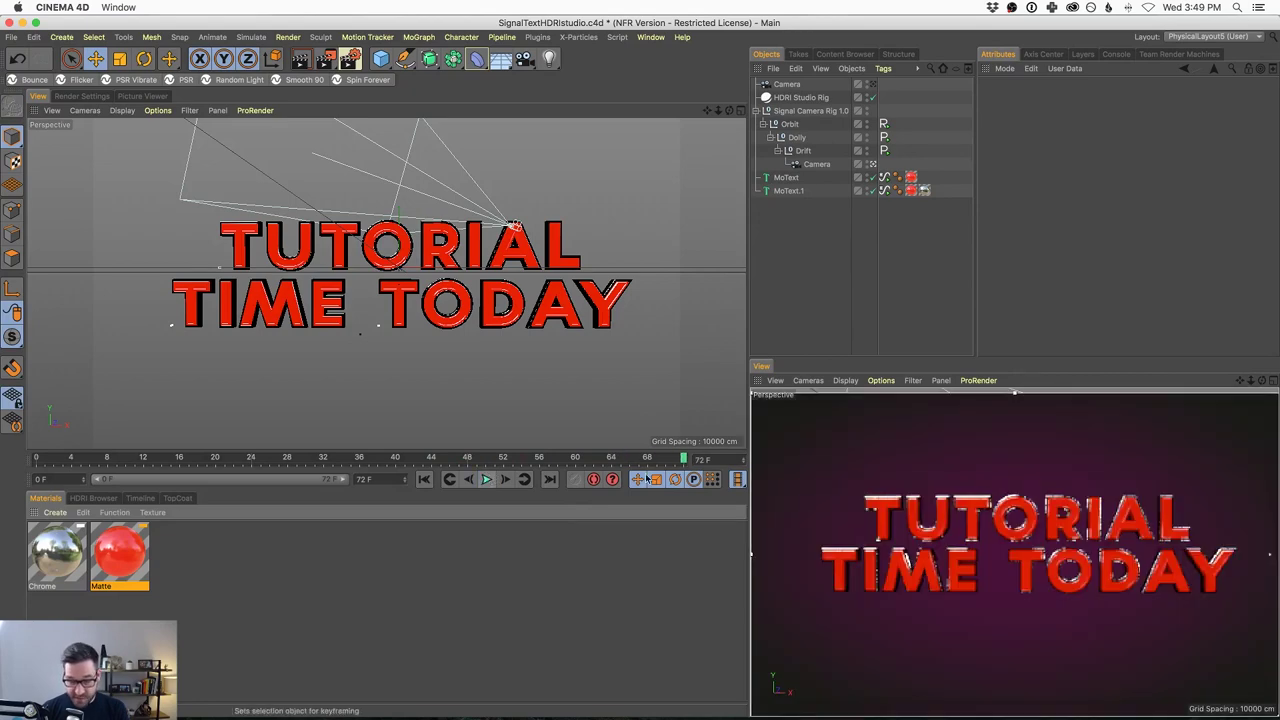
pyautogui.click(486, 480)
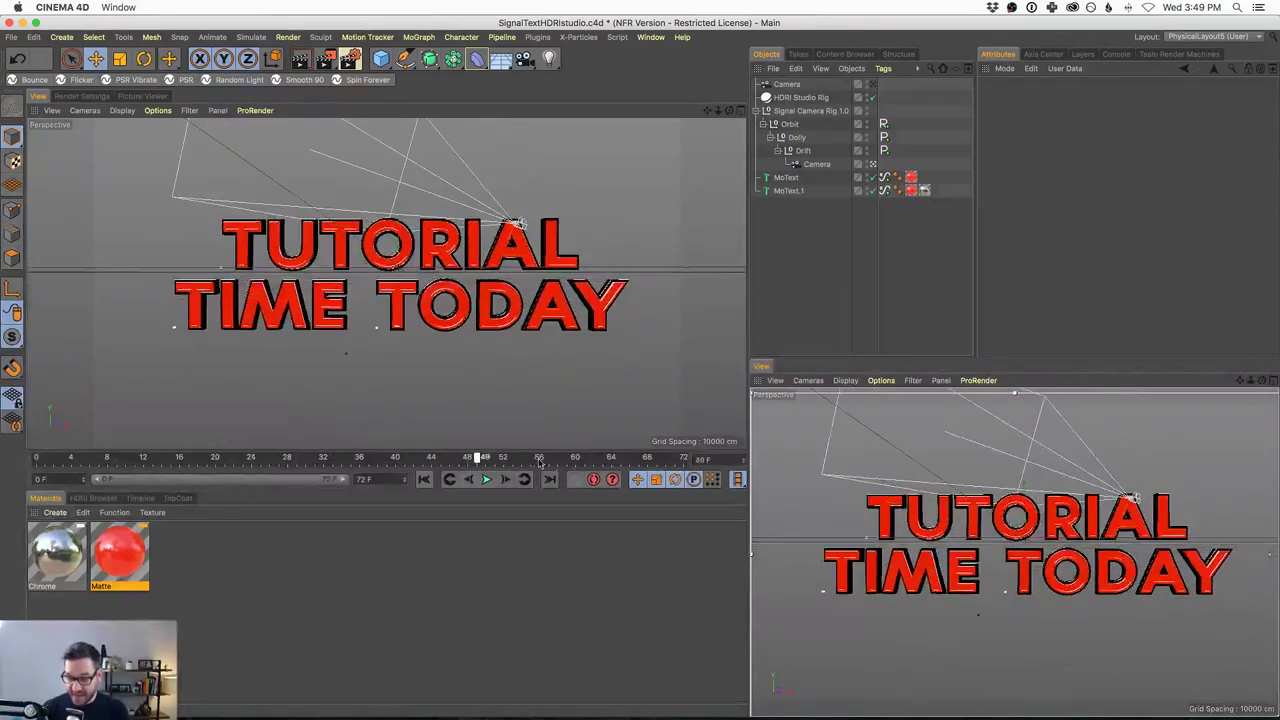
pyautogui.moveTo(391, 457); pyautogui.dragTo(532, 461)
pyautogui.moveTo(423, 463); pyautogui.dragTo(638, 459)
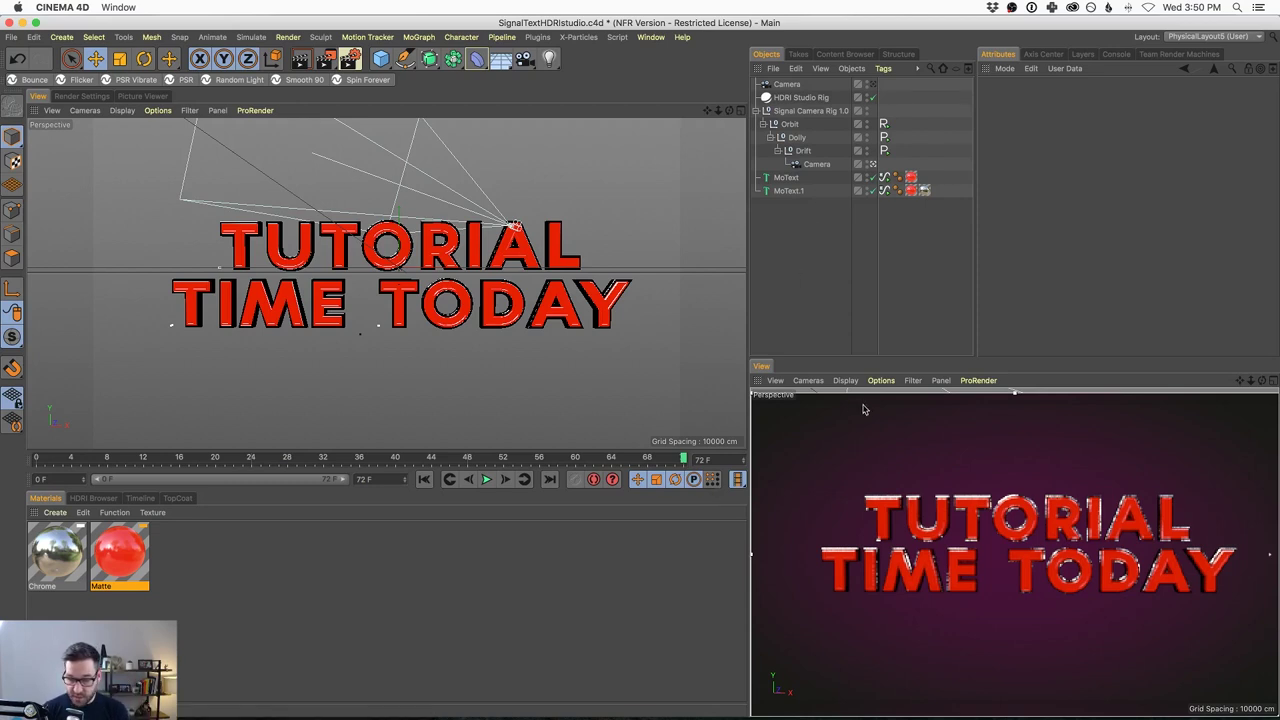
# Disable both existing MoText objects and add a new MoText object to the scene
pyautogui.click(872, 178)
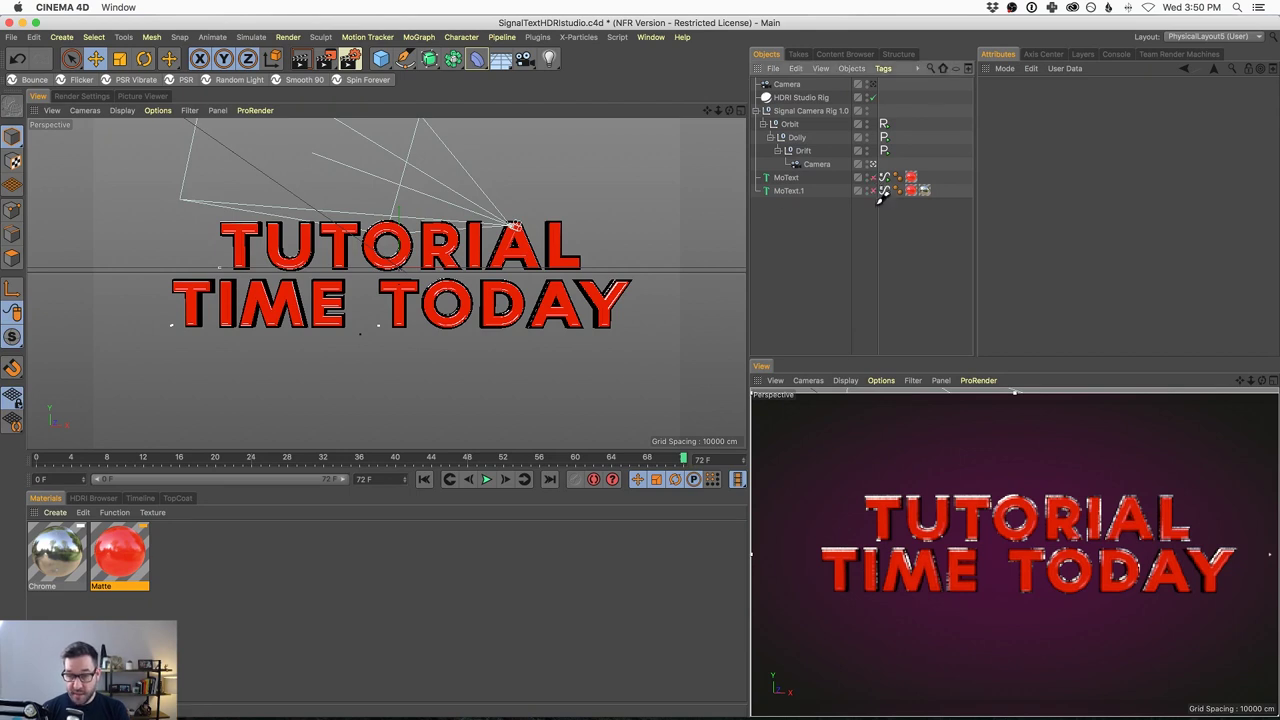
pyautogui.click(872, 190)
pyautogui.click(420, 37)
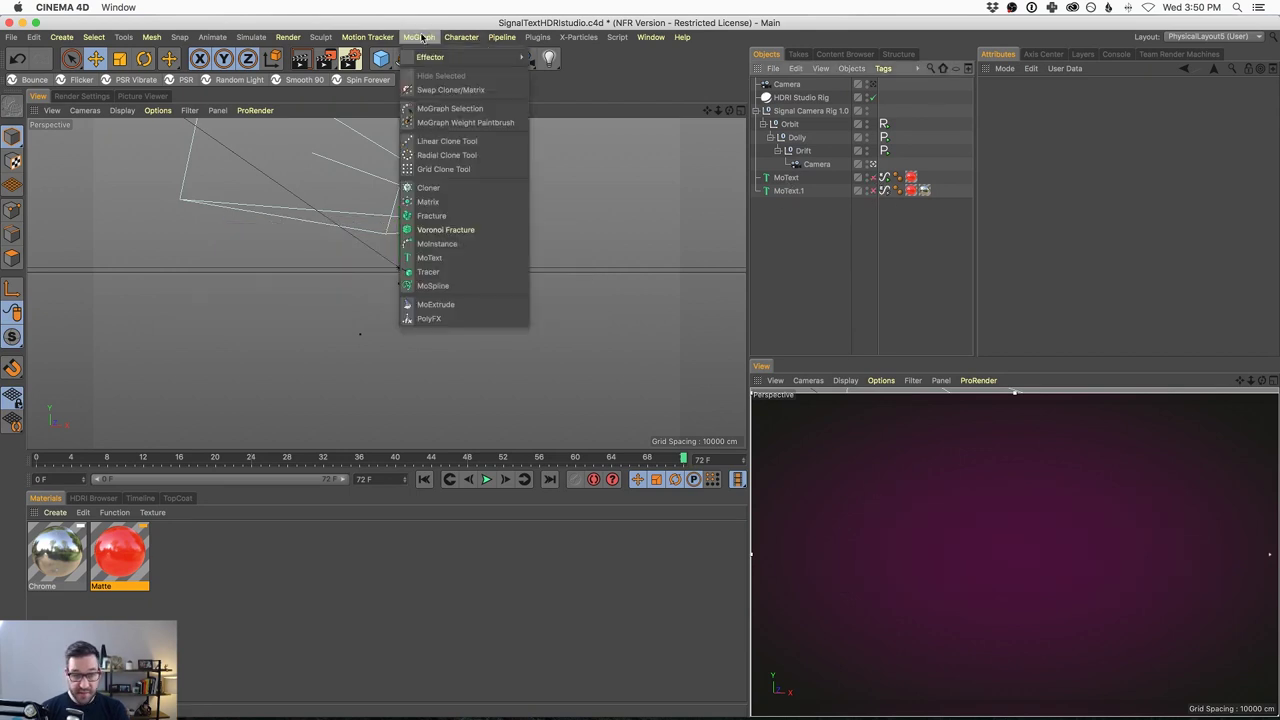
pyautogui.click(482, 258)
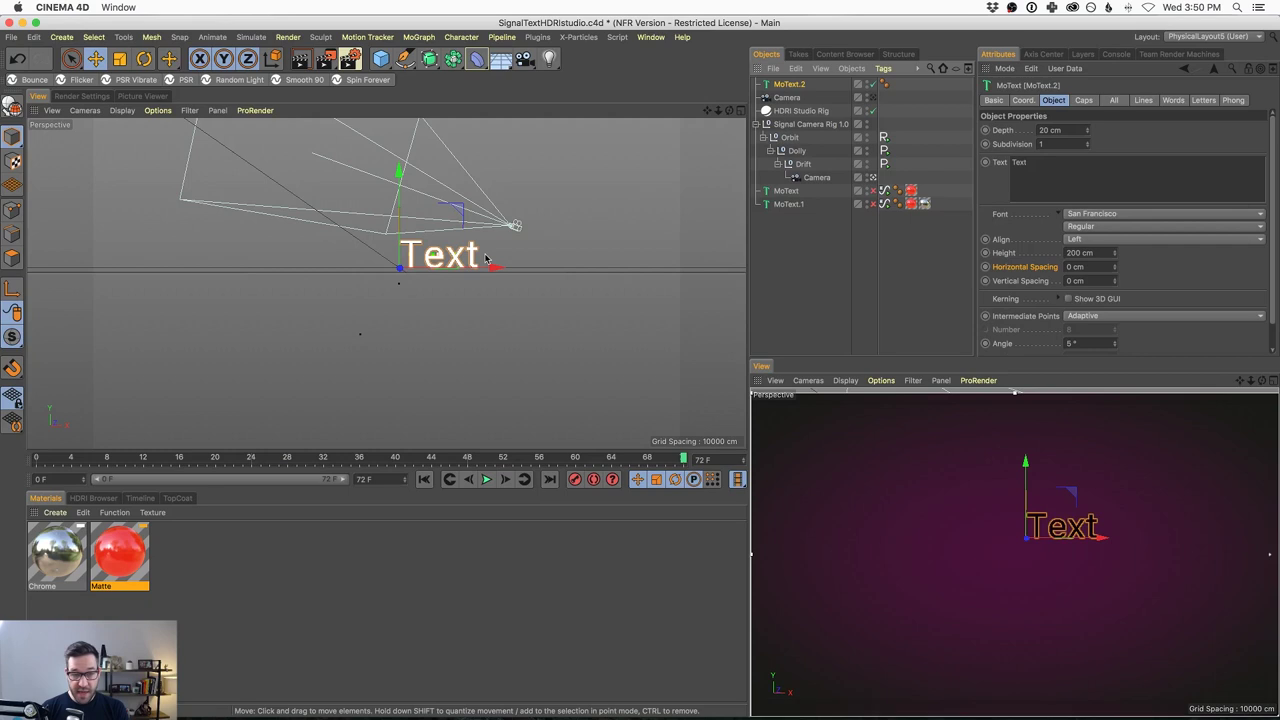
# Set the font of the new MoText object to GothamBlack
pyautogui.click(1096, 215)
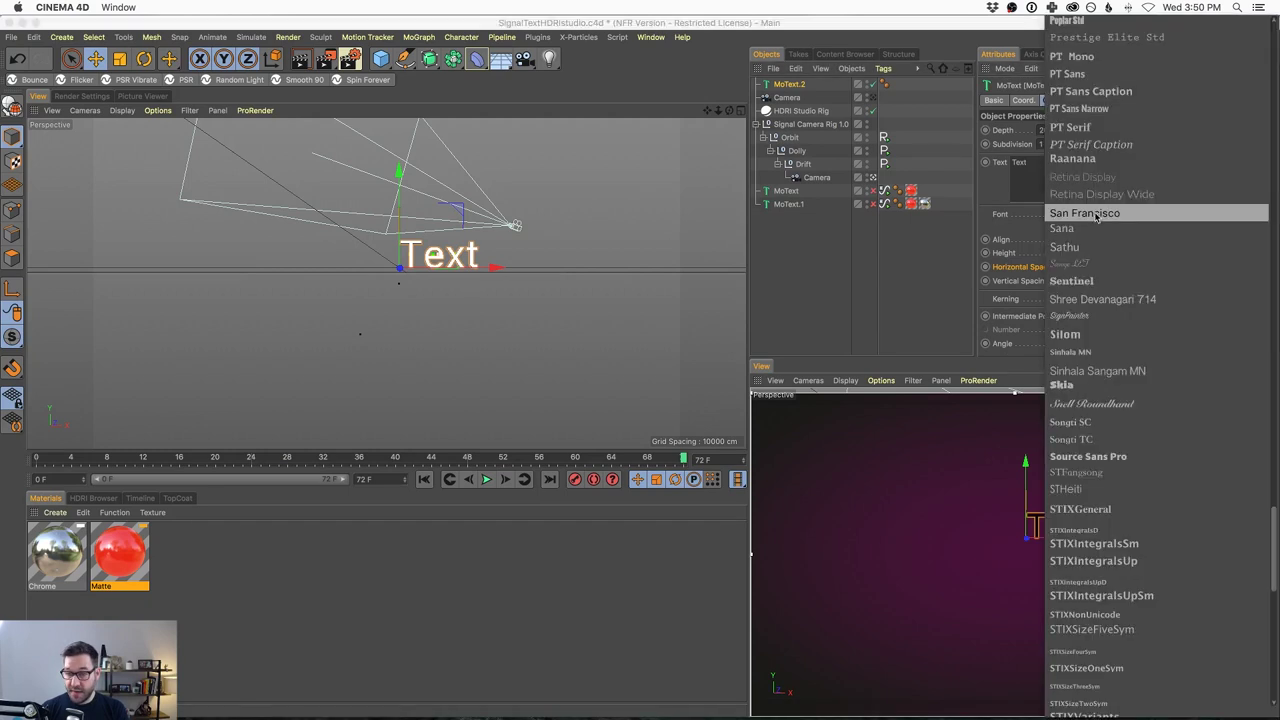
pyautogui.scroll(10, 1100, 215)
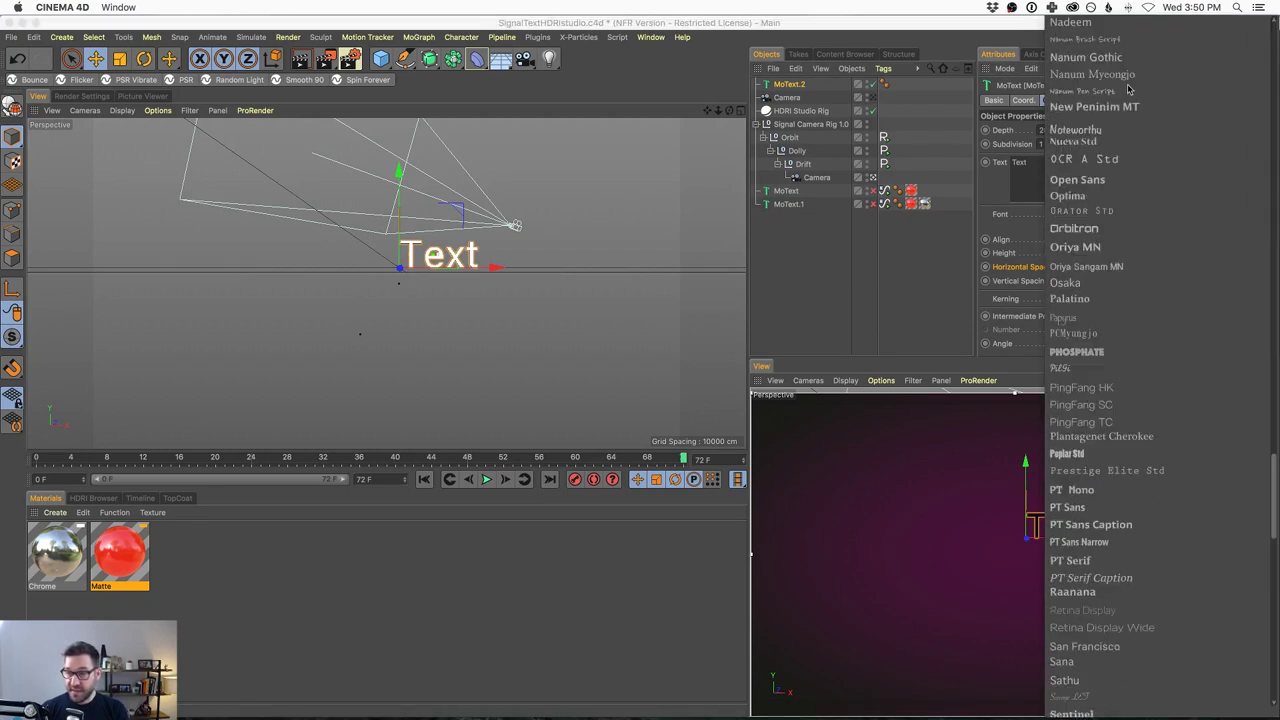
pyautogui.scroll(-20, 1100, 690)
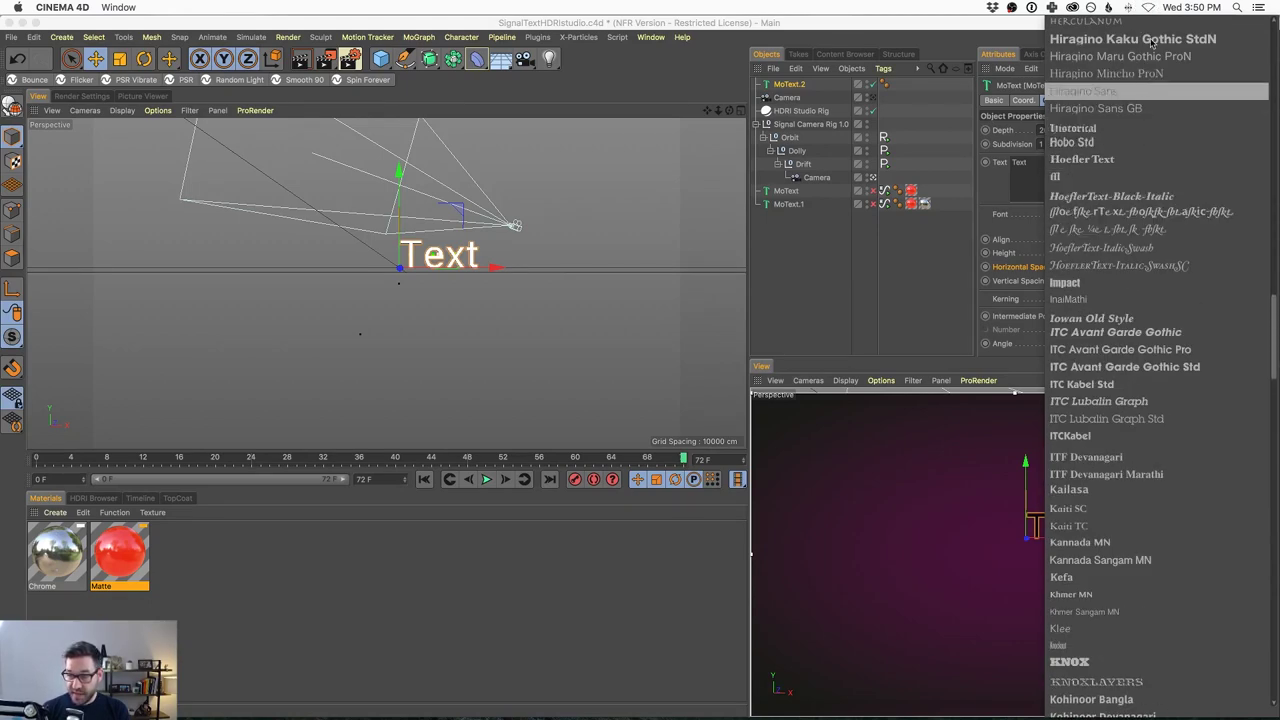
pyautogui.scroll(2, 1145, 250)
pyautogui.scroll(10, 1150, 387)
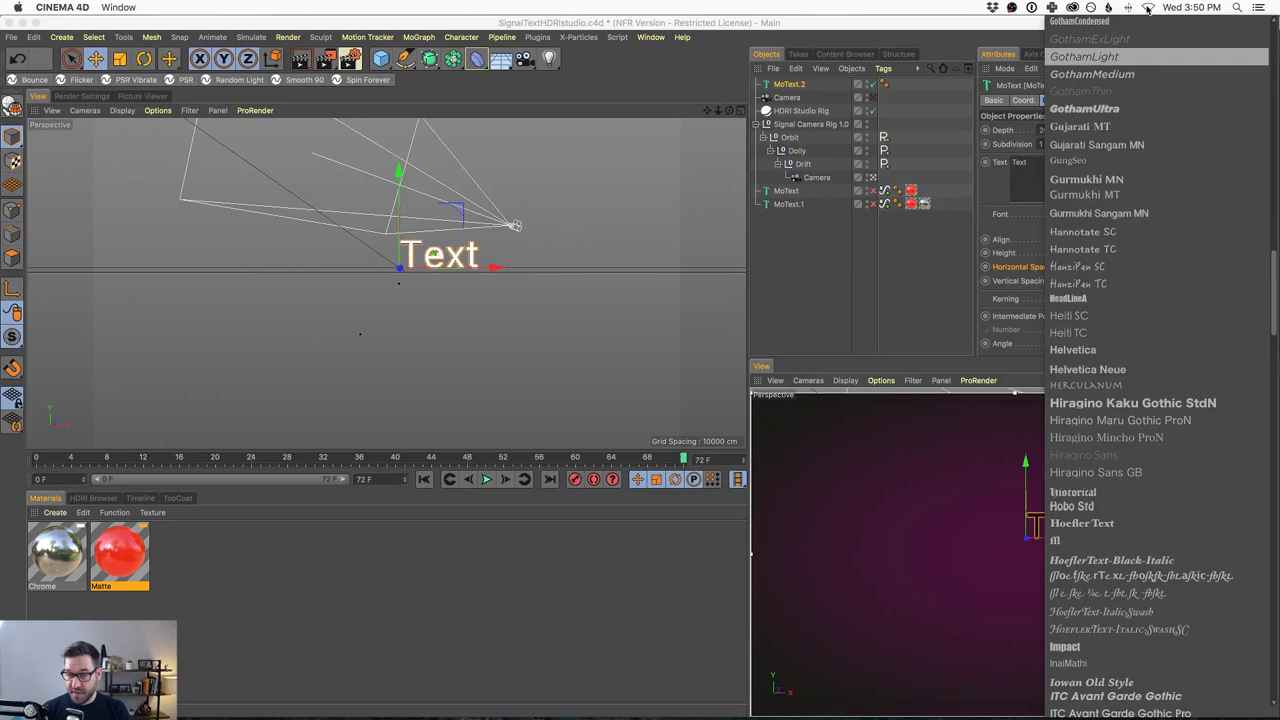
pyautogui.scroll(15, 1153, 117)
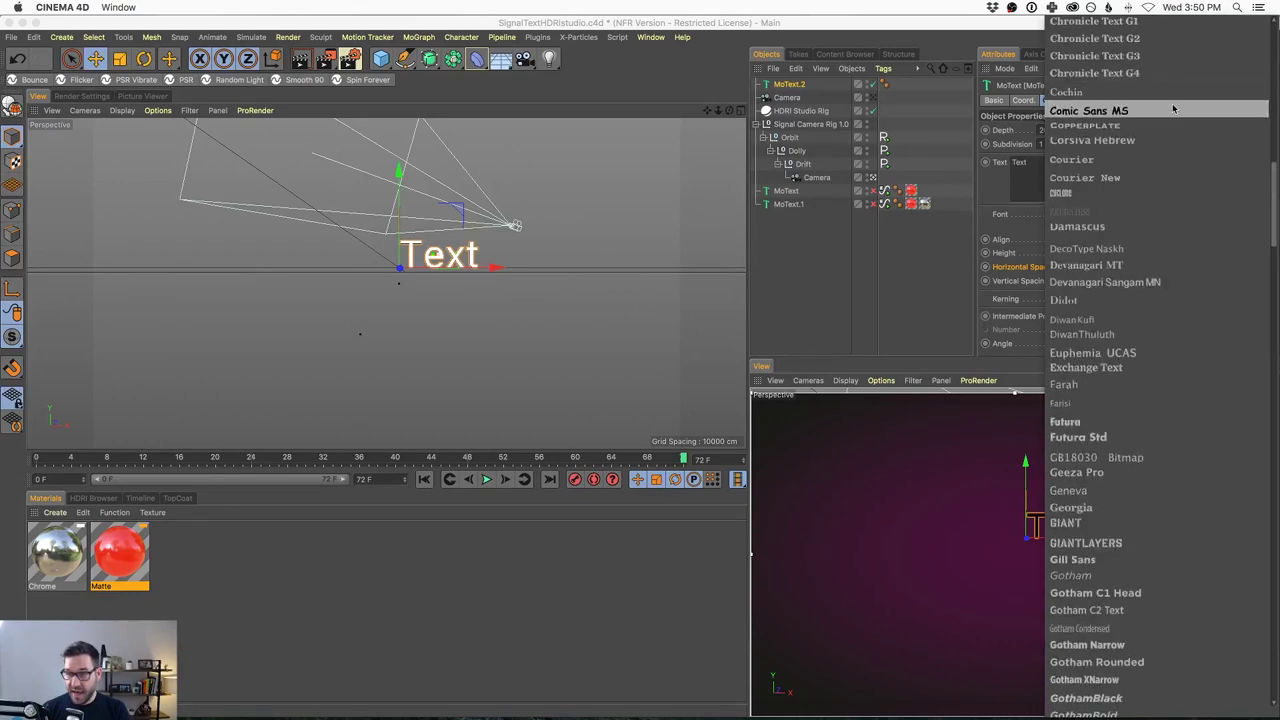
pyautogui.scroll(-6, 1150, 700)
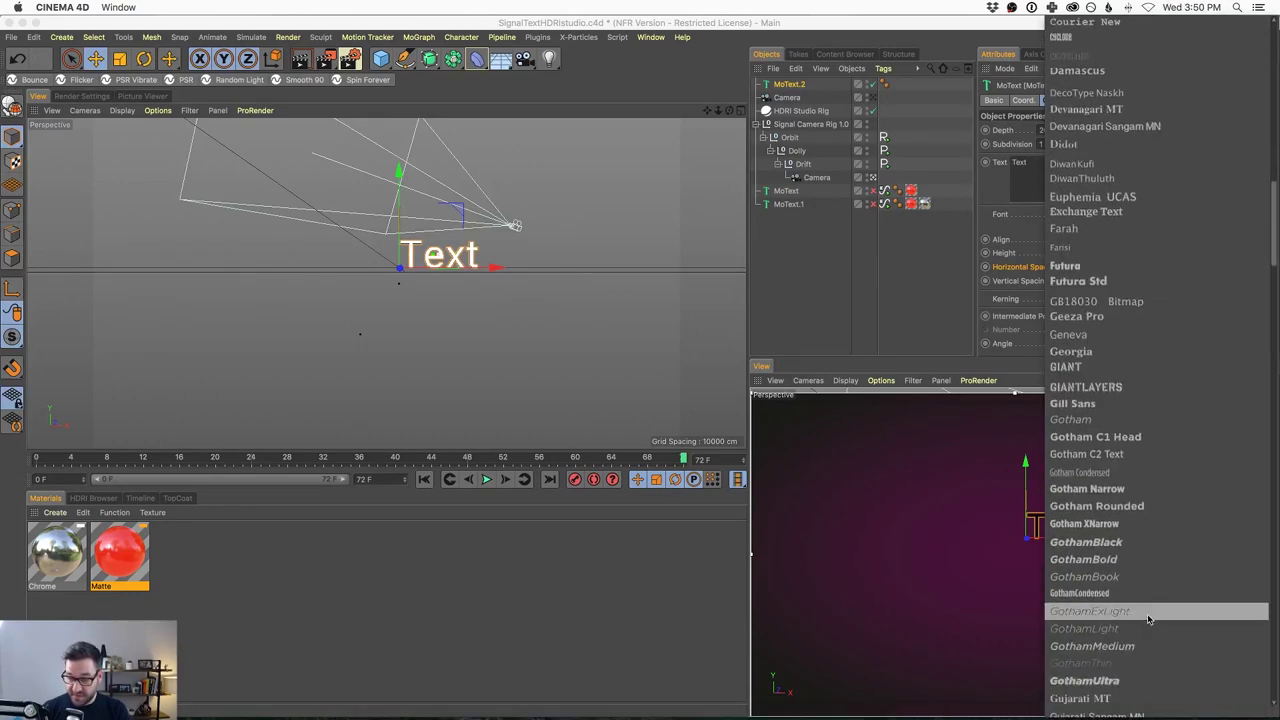
pyautogui.scroll(-4, 1145, 615)
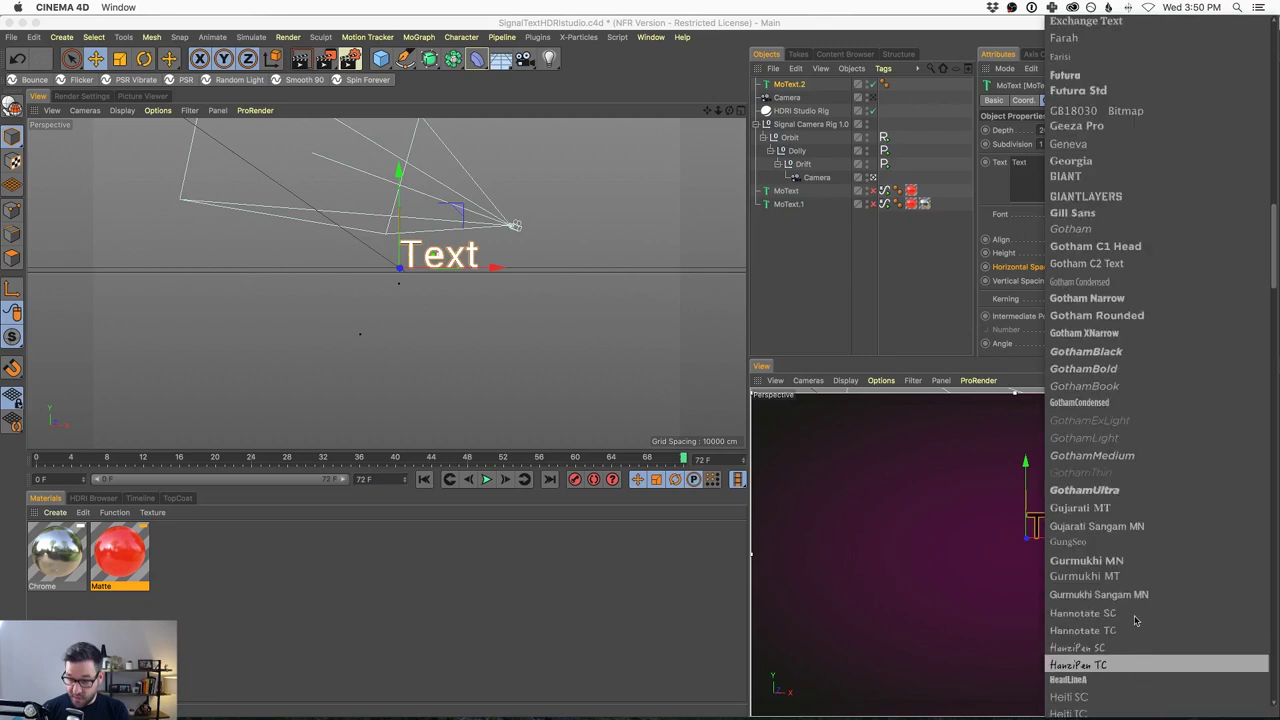
pyautogui.click(1140, 352)
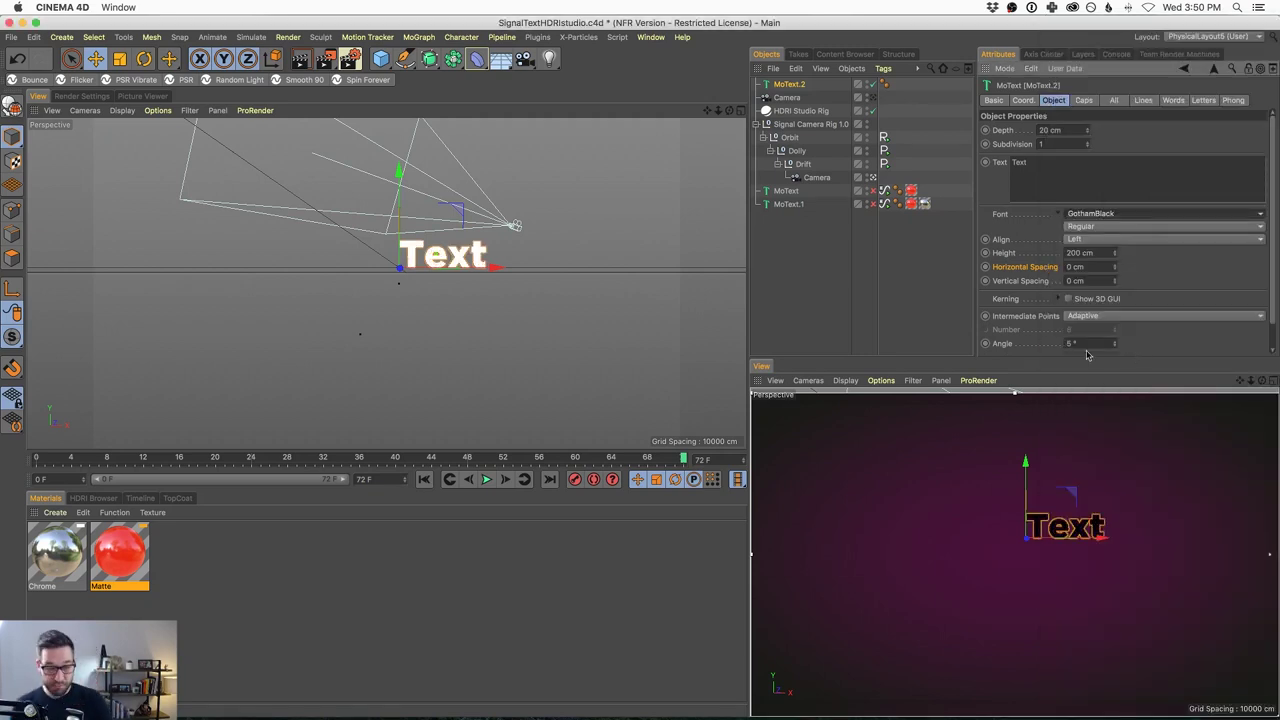
# Set the new MoText object's text to TODAY ON and its alignment to Middle
pyautogui.doubleClick(1024, 161)
pyautogui.write('TODAY ON')
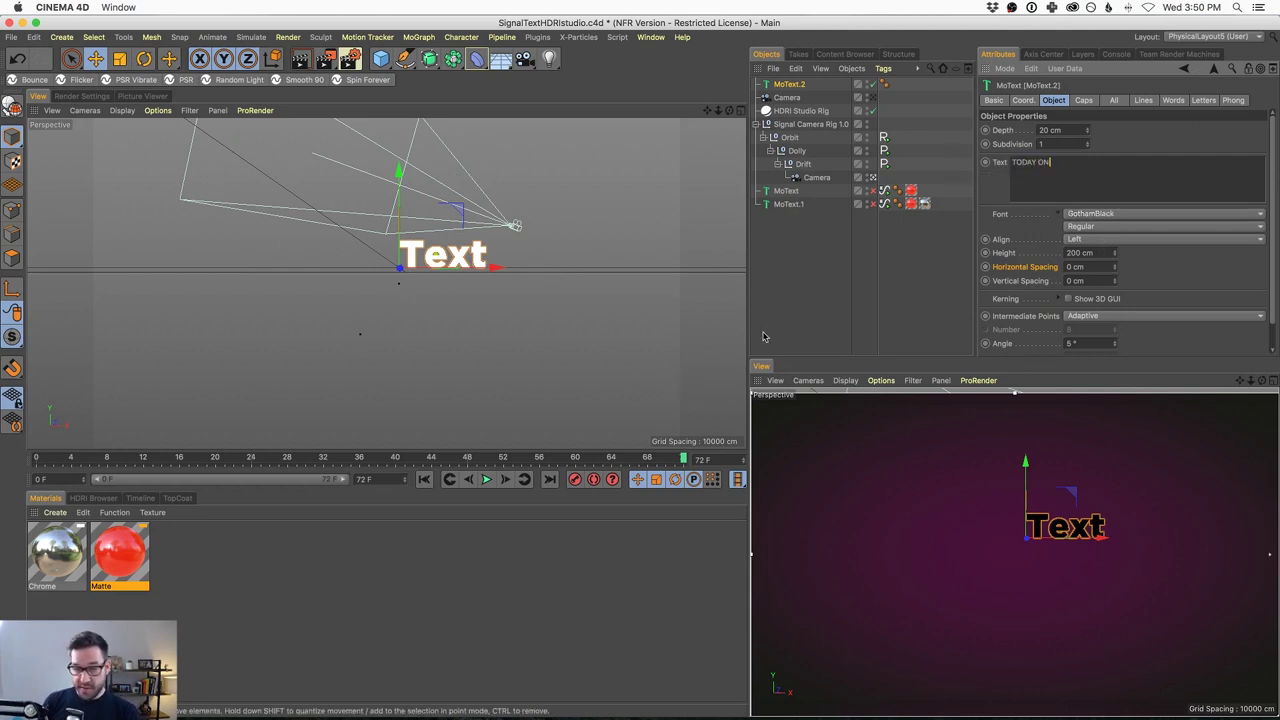
pyautogui.click(900, 280)
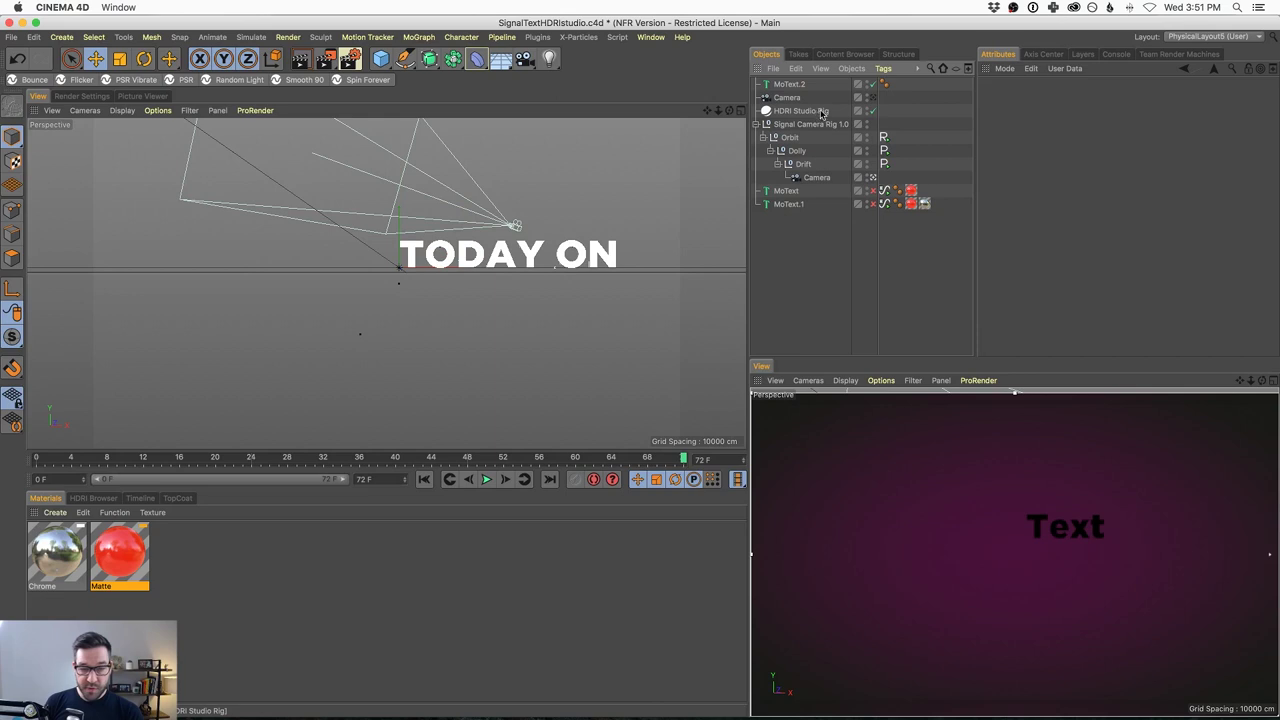
pyautogui.click(795, 84)
pyautogui.click(1082, 242)
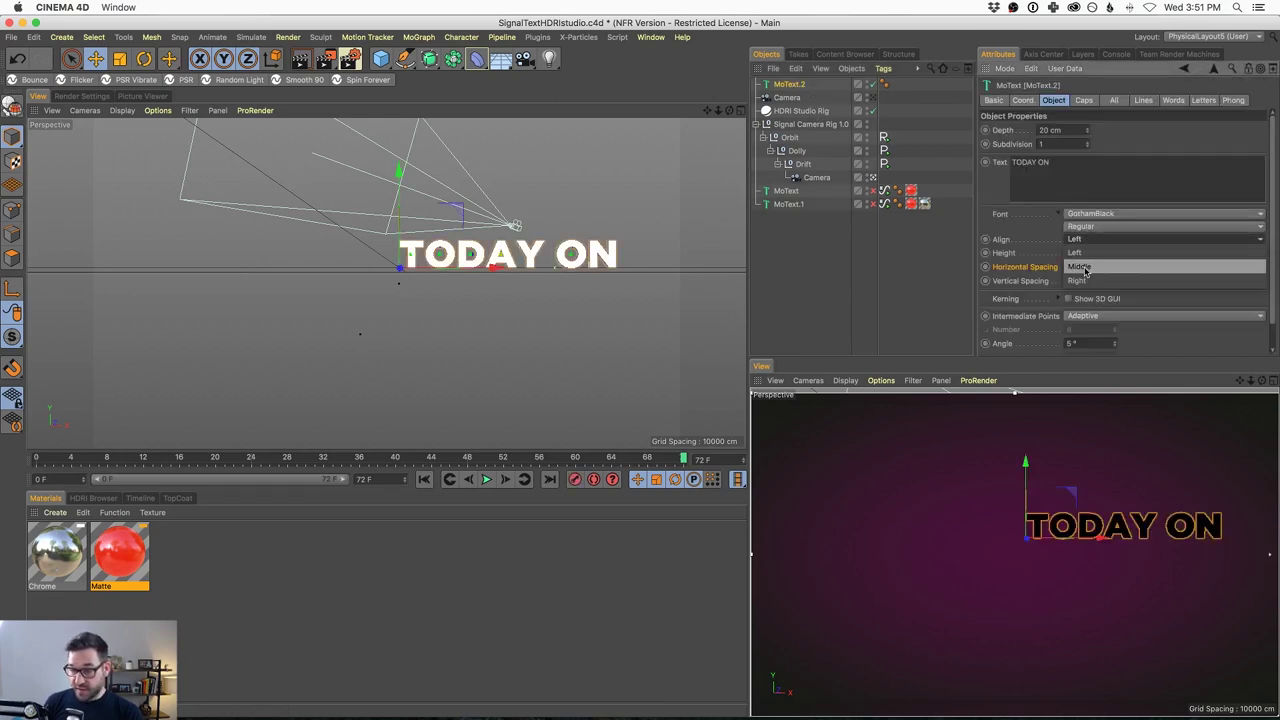
pyautogui.click(1085, 257)
pyautogui.scroll(5, 432, 250)
pyautogui.scroll(-4, 474, 243)
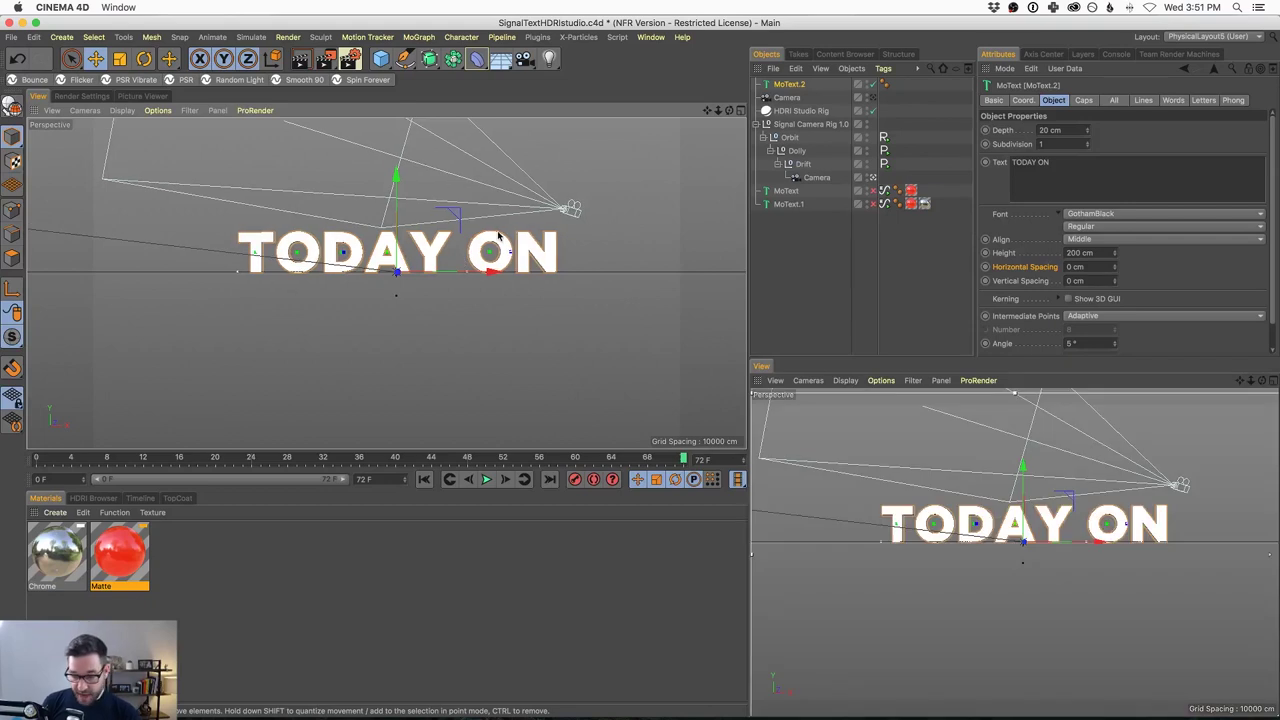
# Set both the start and end caps of the TODAY ON text to Fillet Cap
pyautogui.click(795, 86)
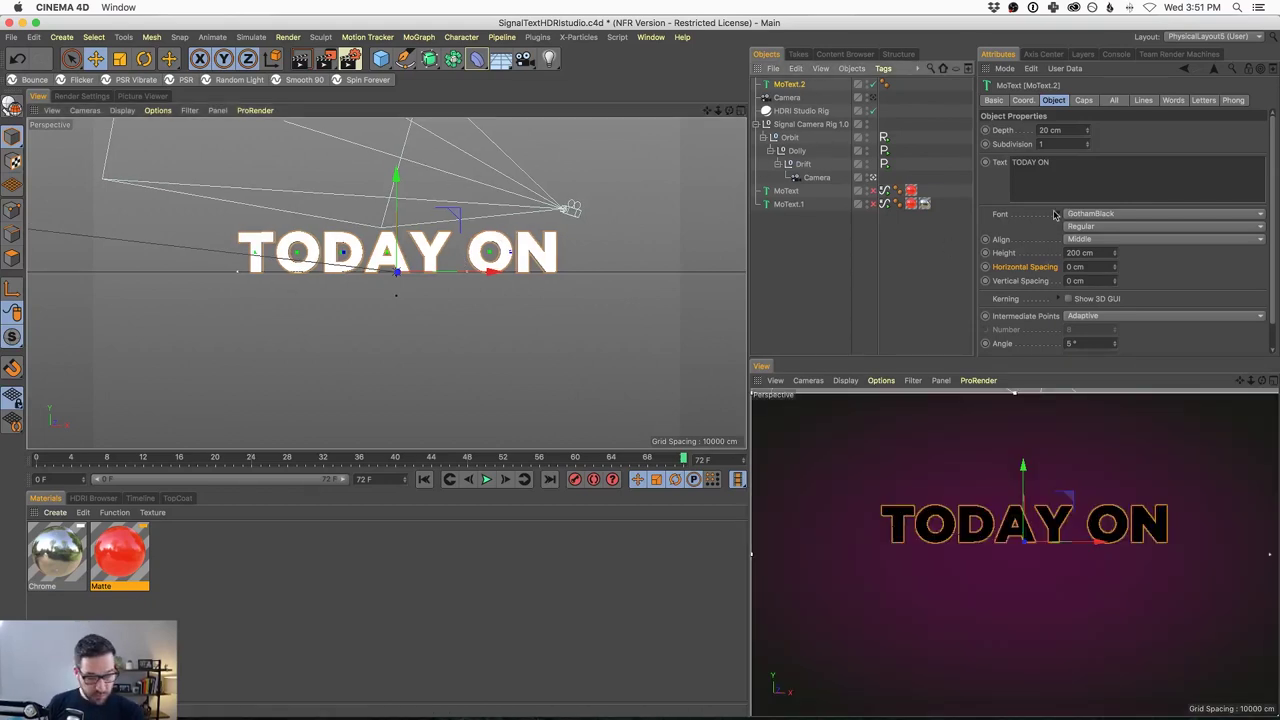
pyautogui.click(1083, 101)
pyautogui.click(1110, 129)
pyautogui.click(1110, 185)
pyautogui.click(1115, 170)
pyautogui.click(1122, 225)
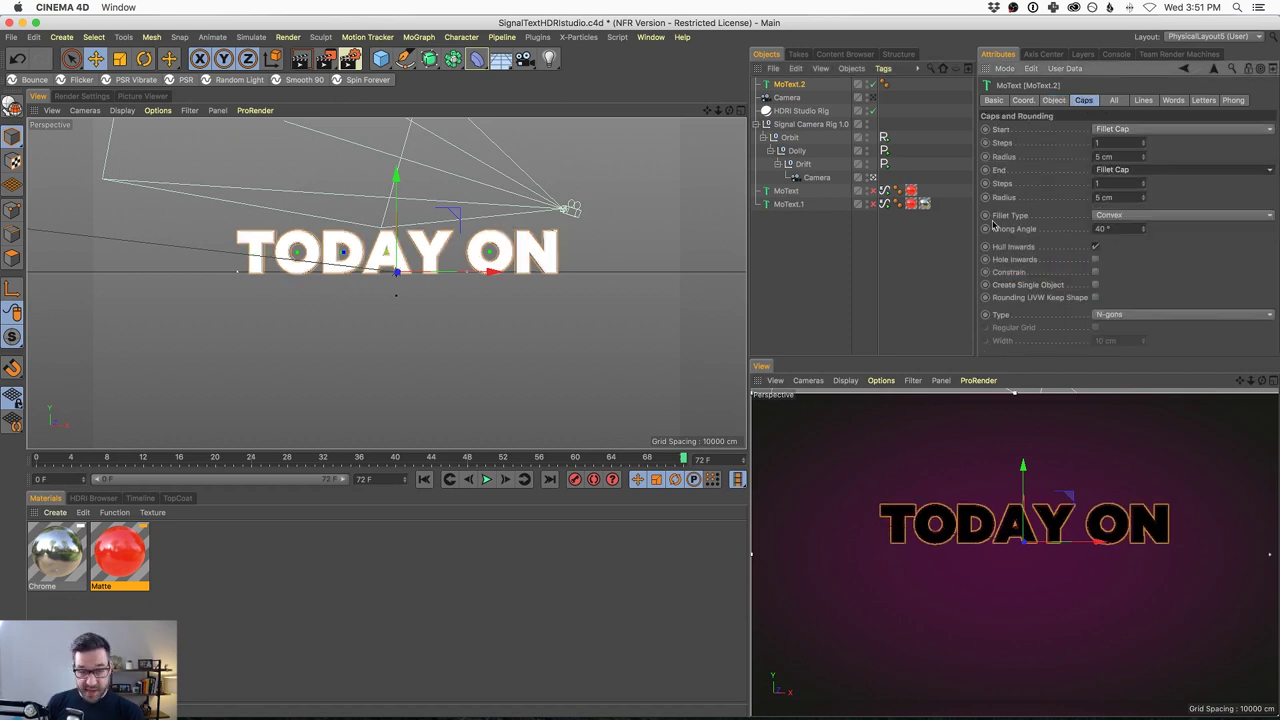
# Try start fillet radii of 6 cm and 3 cm on the TODAY ON text
pyautogui.scroll(6, 387, 247)
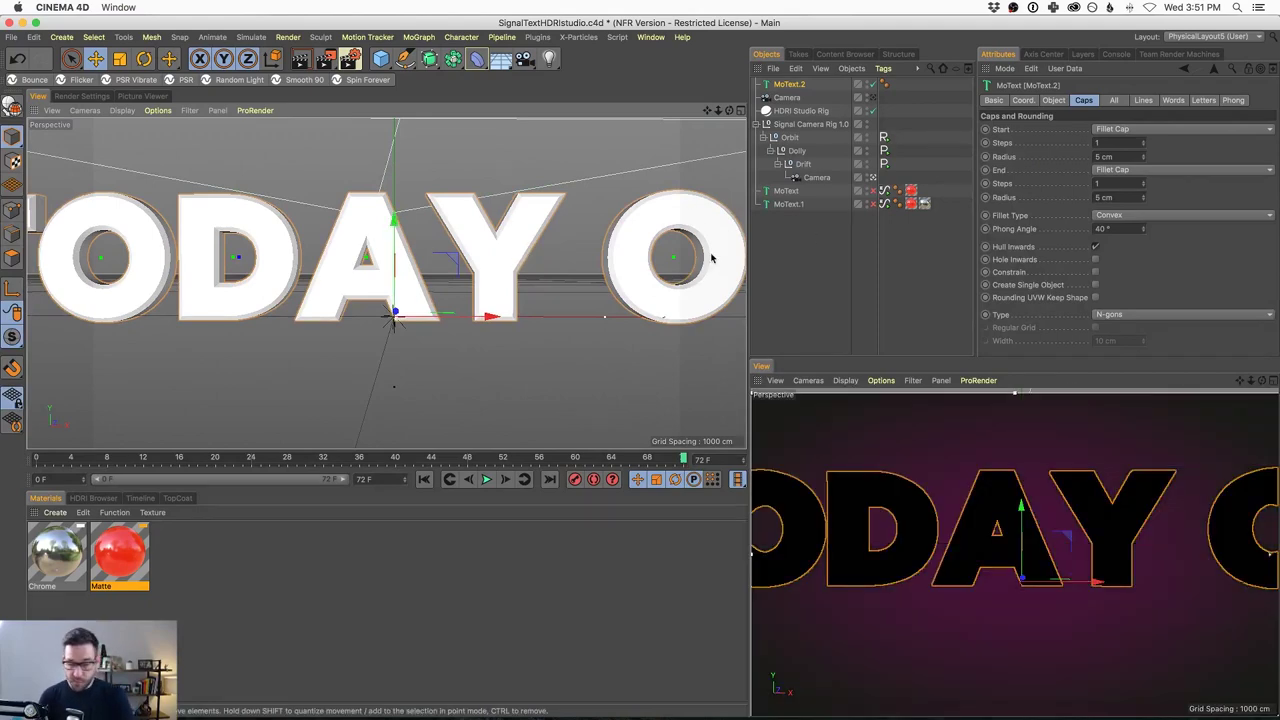
pyautogui.moveTo(1145, 160); pyautogui.dragTo(1149, 160)
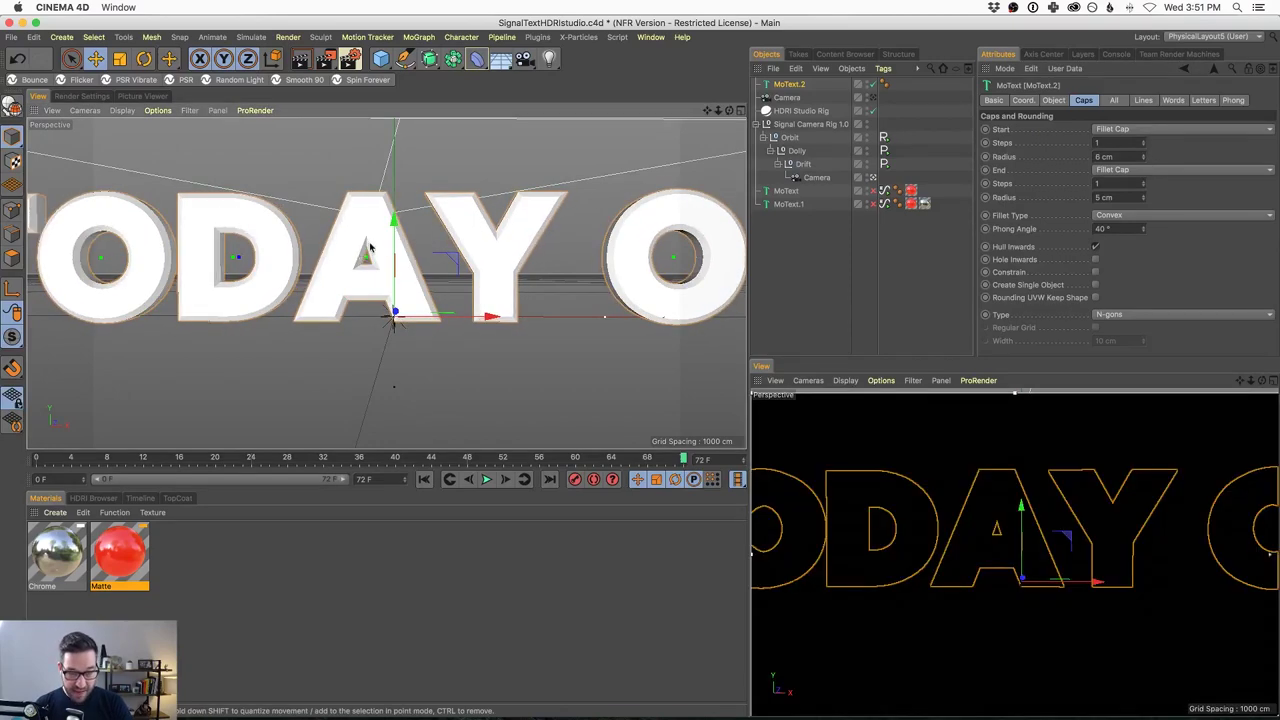
pyautogui.scroll(5, 440, 255)
pyautogui.moveTo(1145, 160); pyautogui.dragTo(1143, 154)
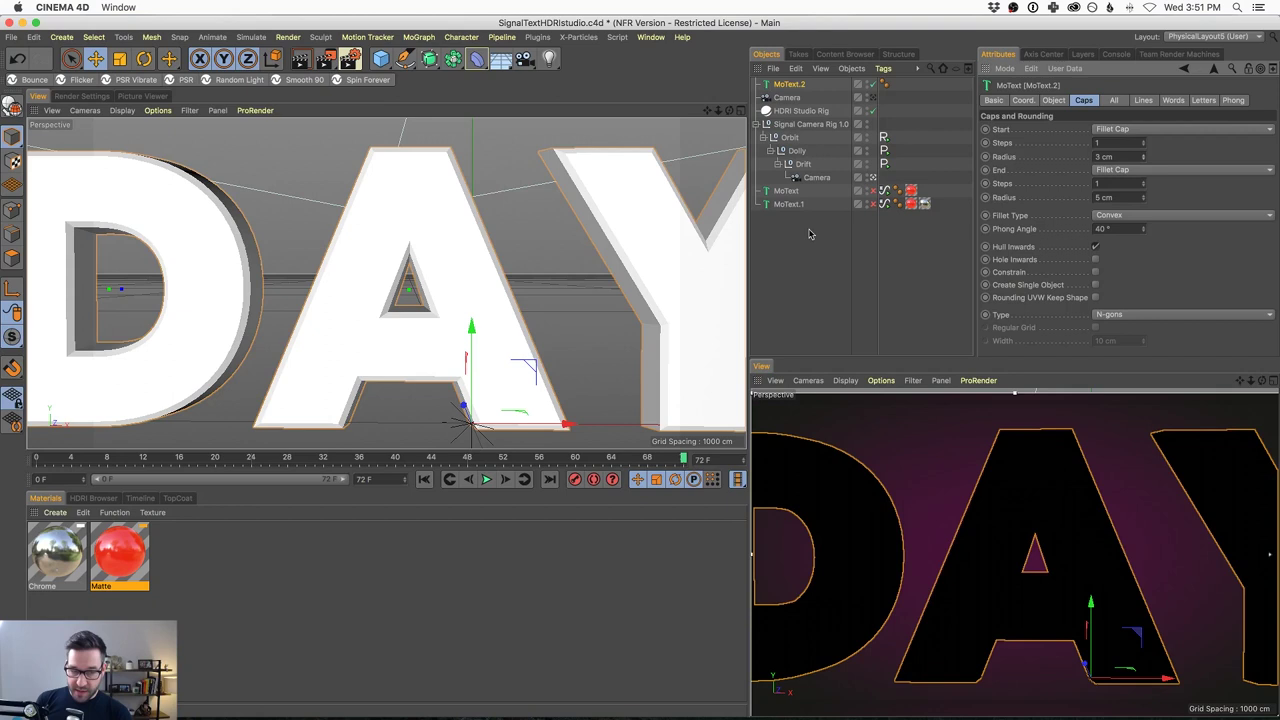
# Enable Constrain for the text's caps and set the start fillet radius to 5 cm
pyautogui.click(1096, 273)
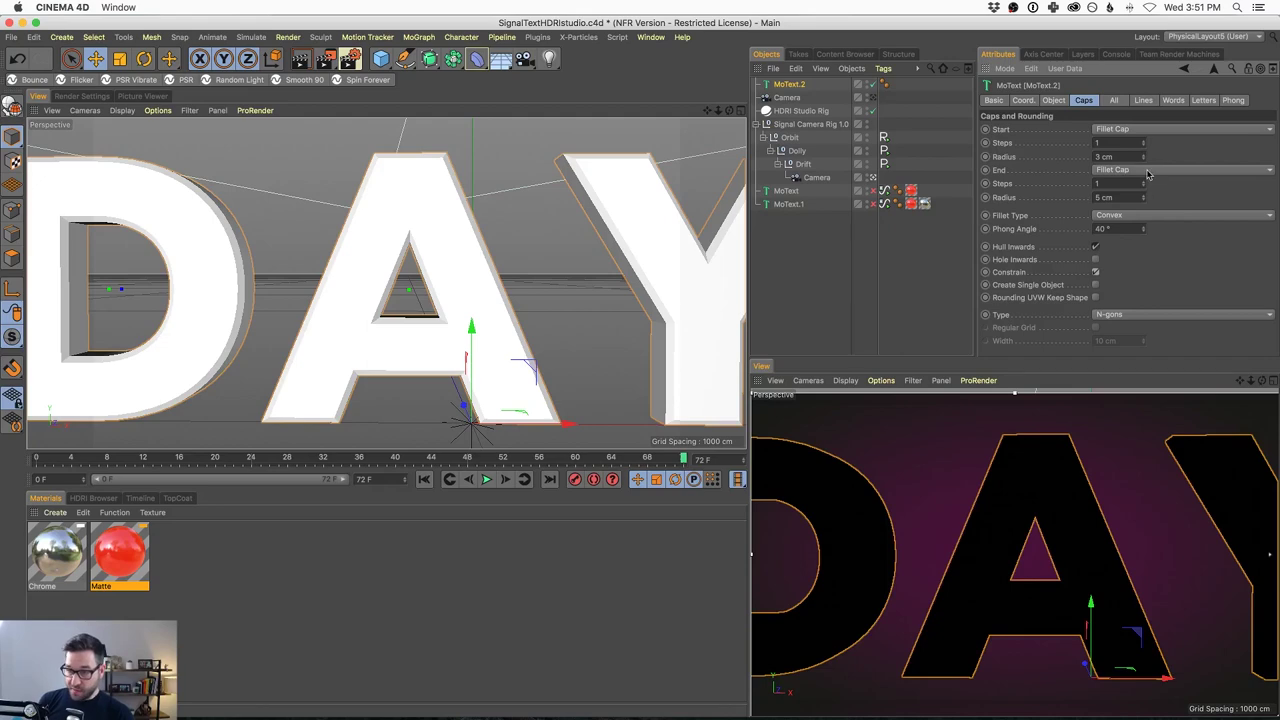
pyautogui.moveTo(1143, 160)
pyautogui.mouseDown()
pyautogui.moveTo(1152, 137)
pyautogui.moveTo(1148, 167)
pyautogui.mouseUp()
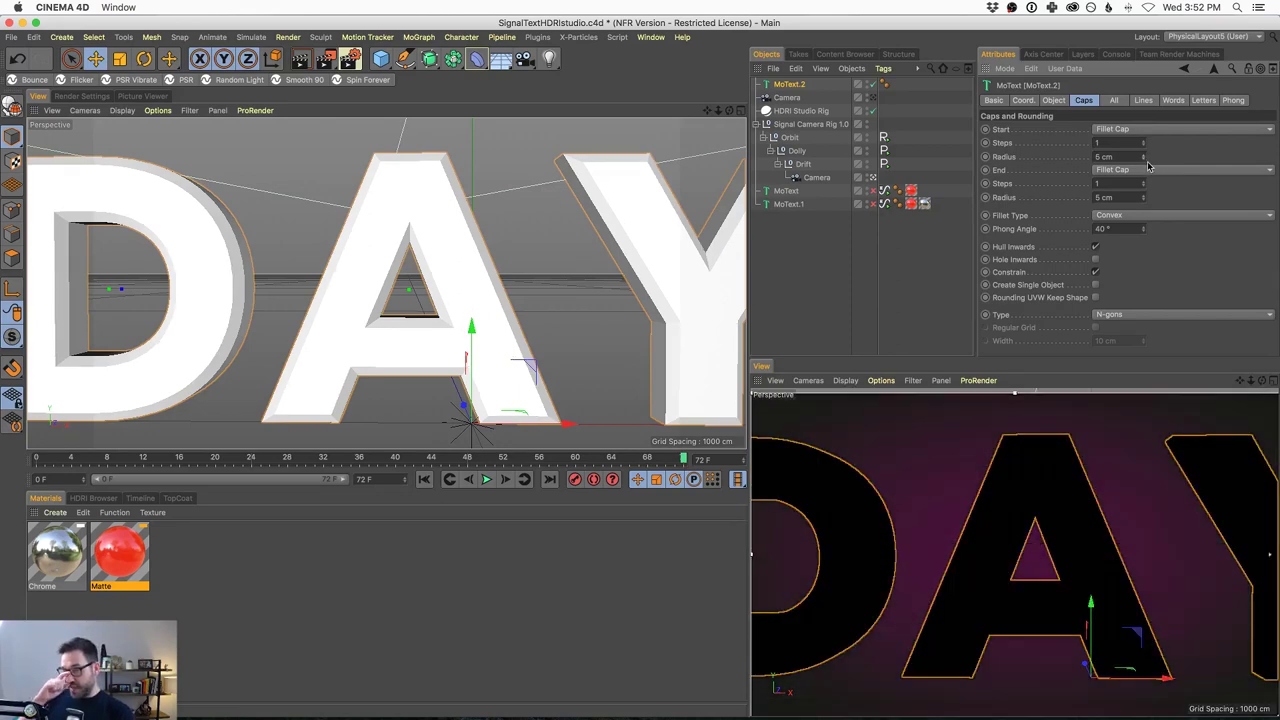
pyautogui.press('F8')
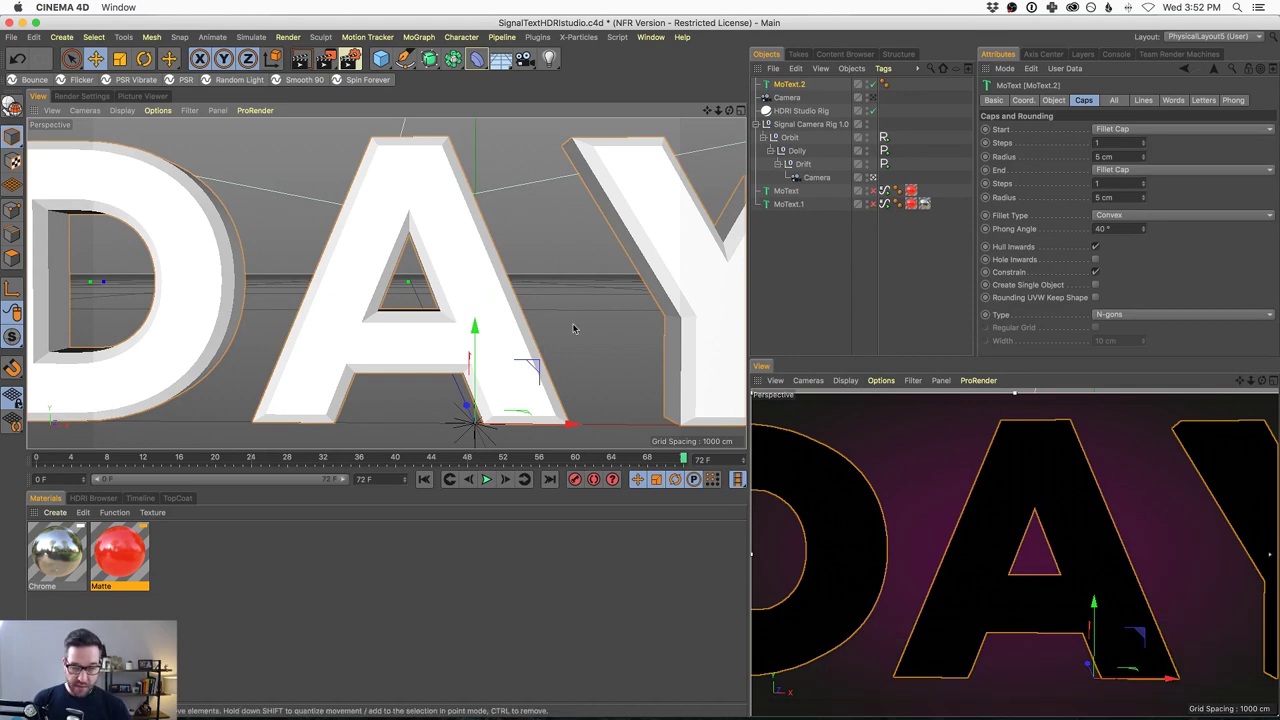
# Set the start fillet to 5 steps and change the fillet type to Half Circle
pyautogui.click(1110, 142)
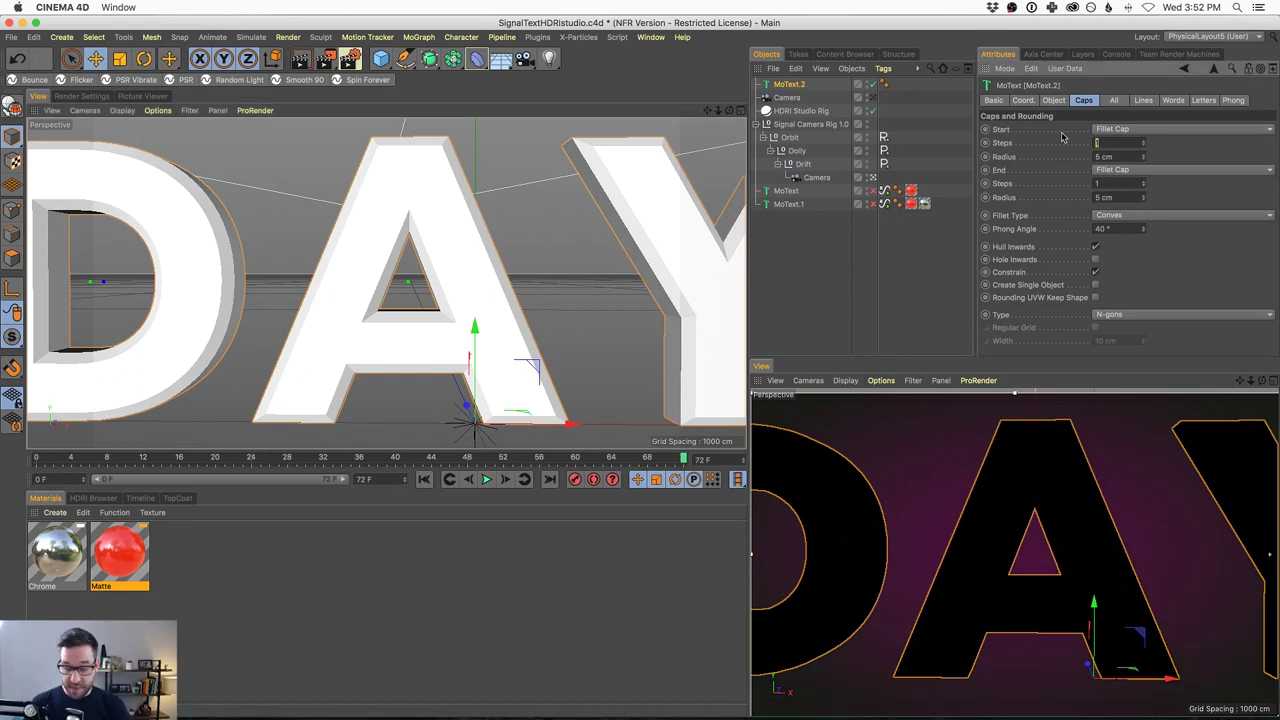
pyautogui.write('5')
pyautogui.press('Return')
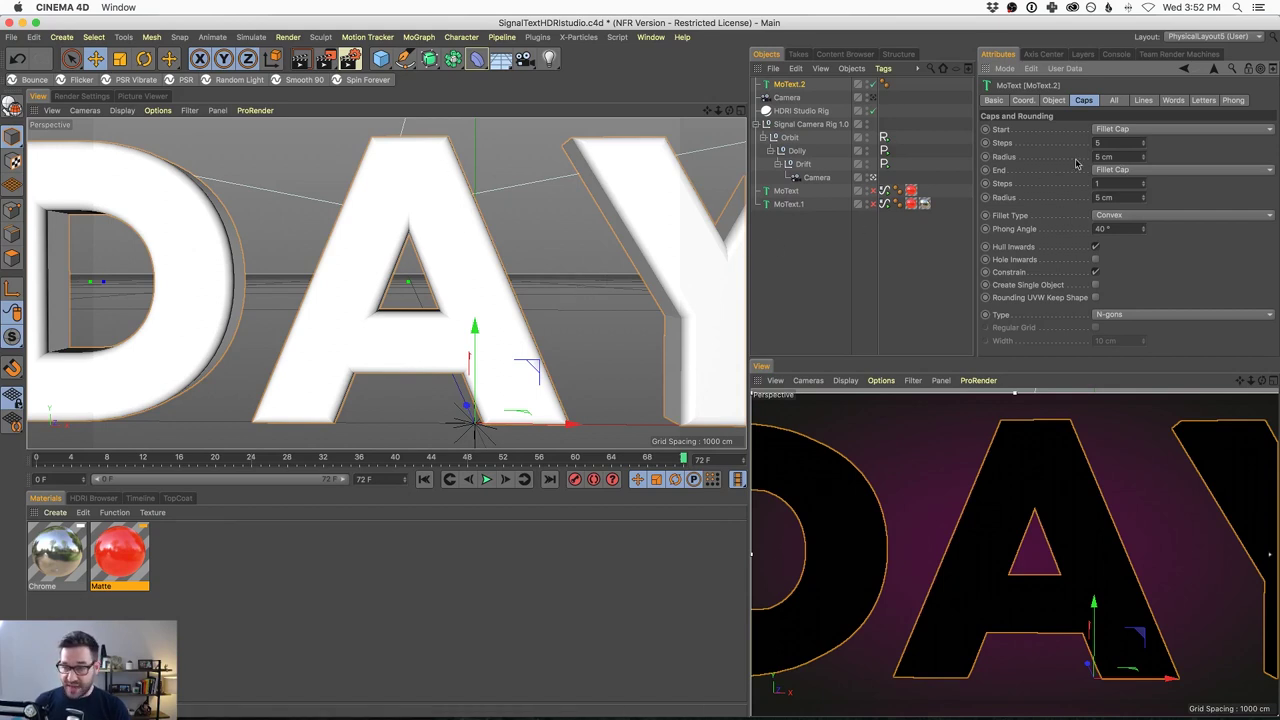
pyautogui.click(1120, 213)
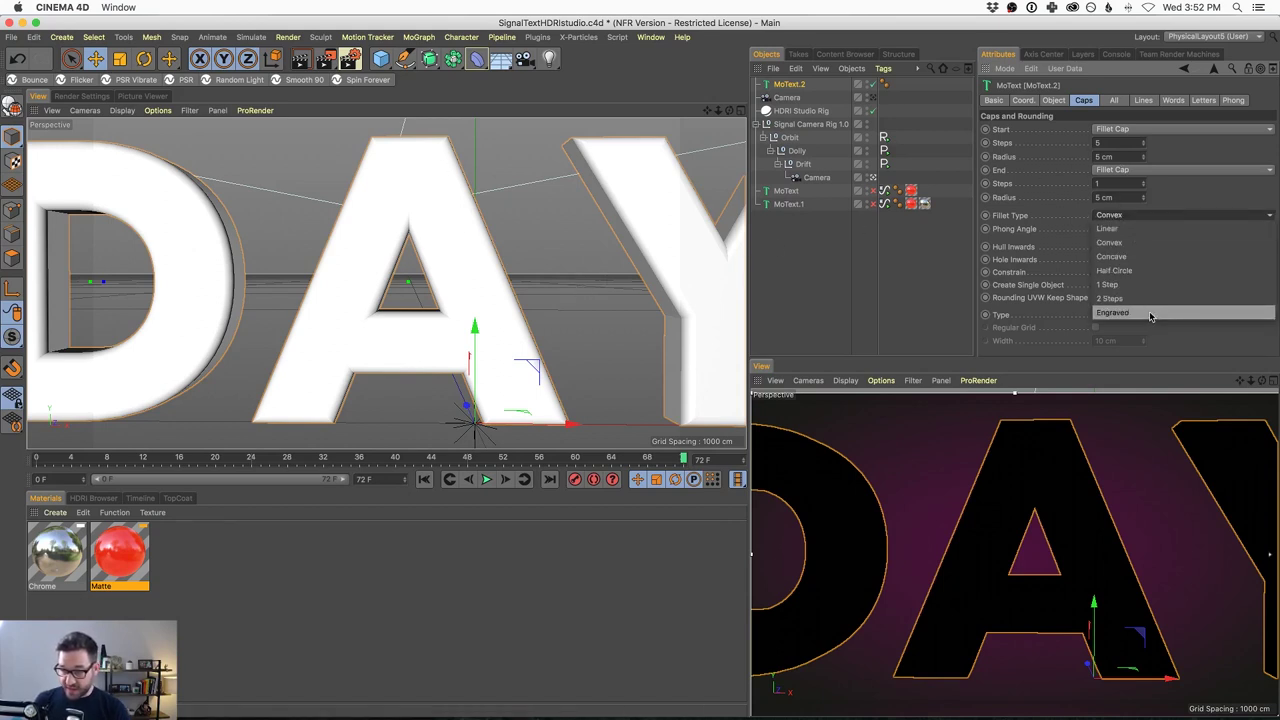
pyautogui.click(1148, 271)
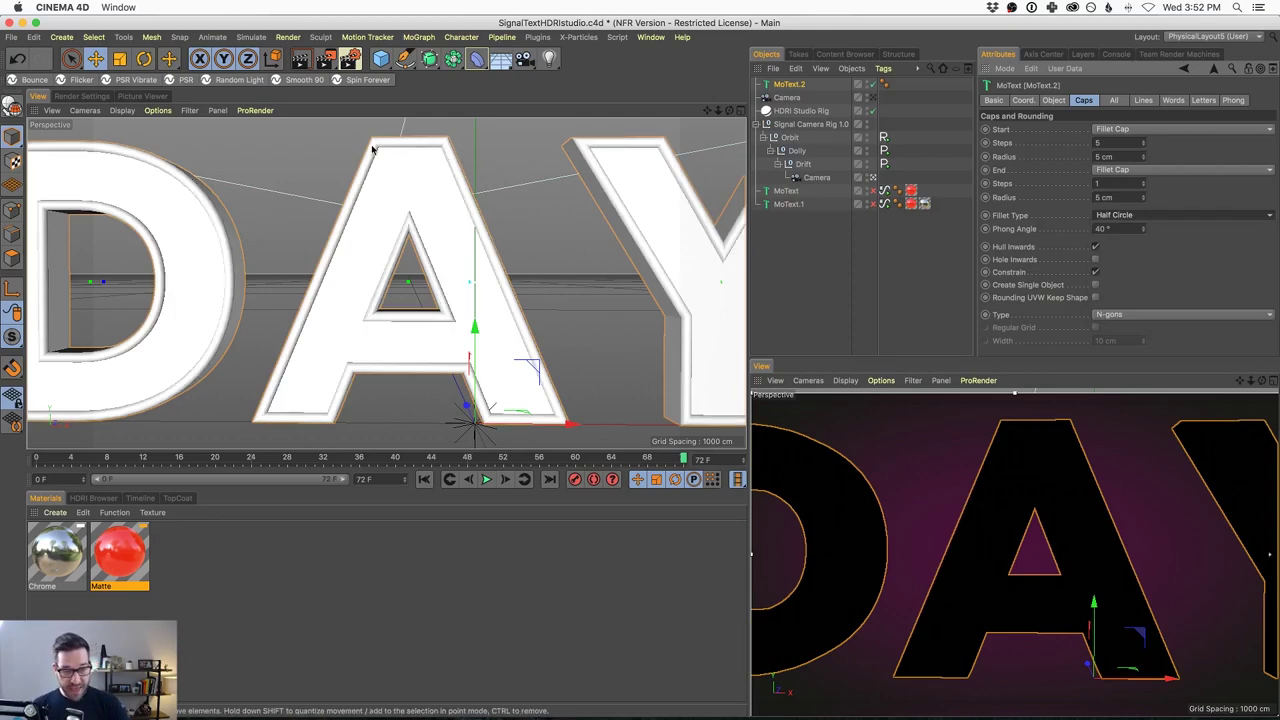
pyautogui.keyDown('alt'); pyautogui.moveTo(497, 335); pyautogui.dragTo(344, 320); pyautogui.keyUp('alt')
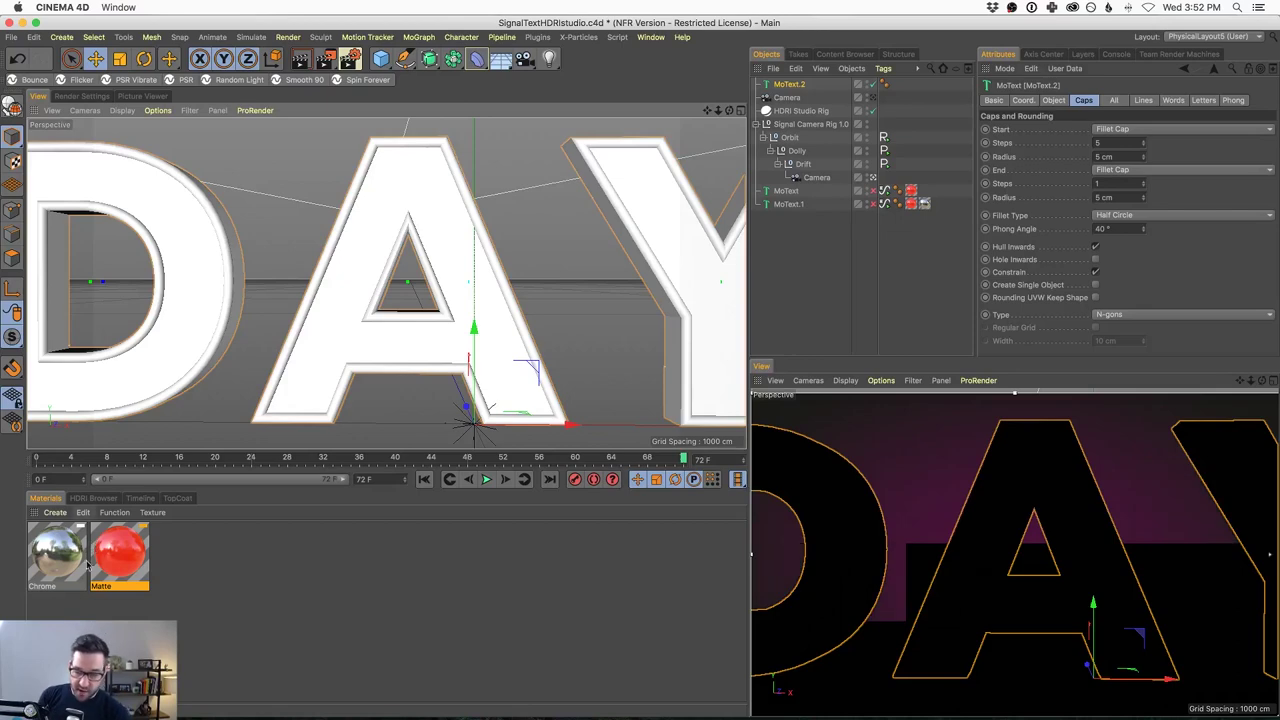
# Apply the Chrome material to the TODAY ON text and inspect the letters' reflections
pyautogui.moveTo(57, 560); pyautogui.dragTo(705, 248)
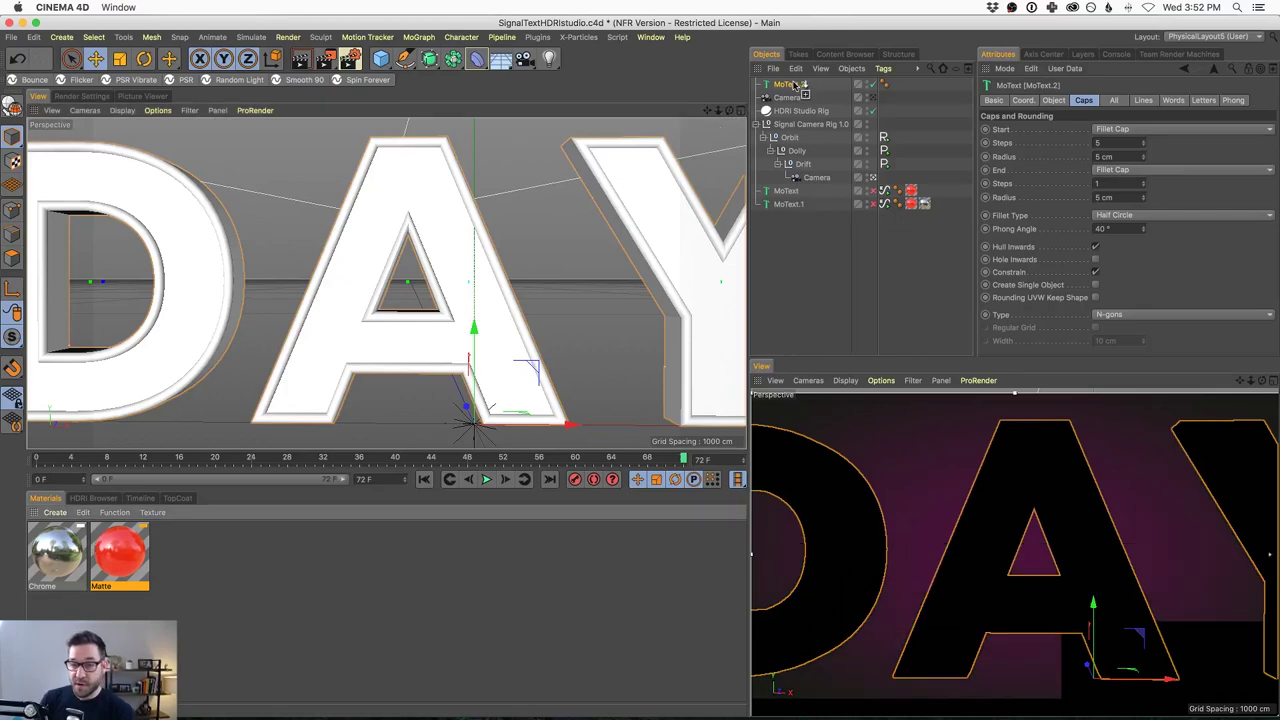
pyautogui.moveTo(795, 86); pyautogui.dragTo(795, 86)
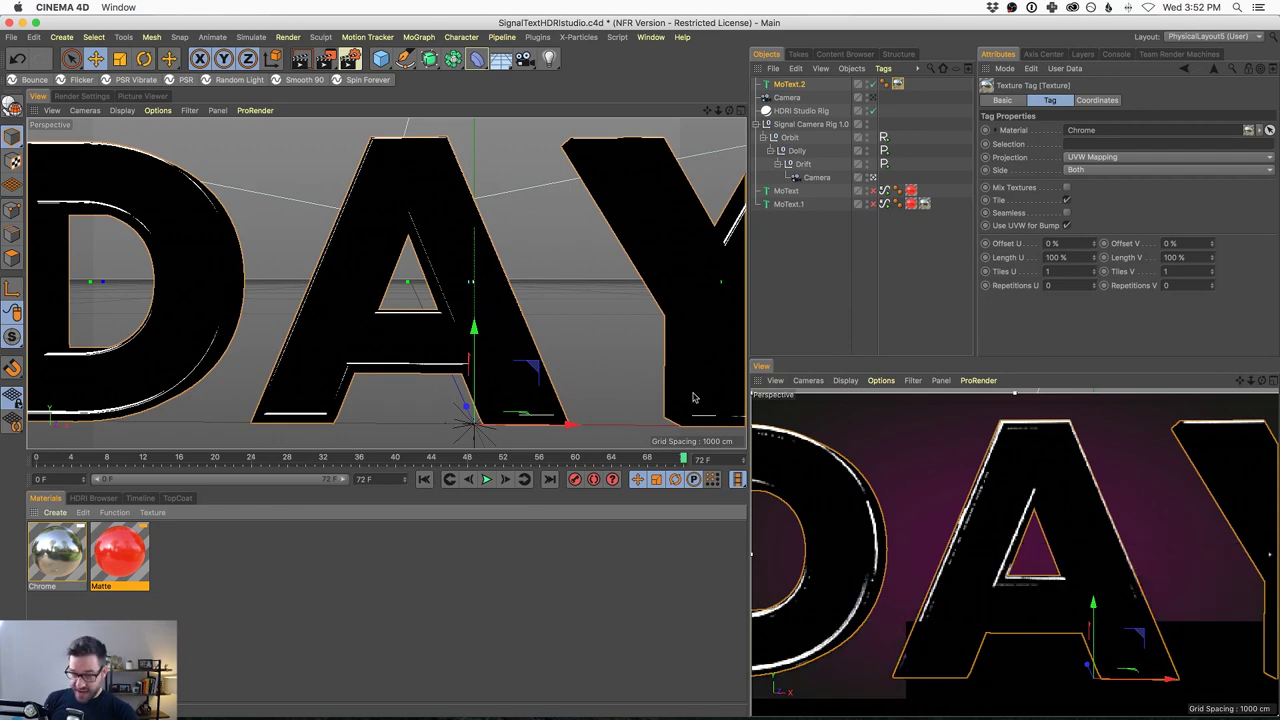
pyautogui.scroll(-10, 693, 398)
pyautogui.keyDown('alt'); pyautogui.moveTo(378, 311); pyautogui.dragTo(515, 311); pyautogui.keyUp('alt')
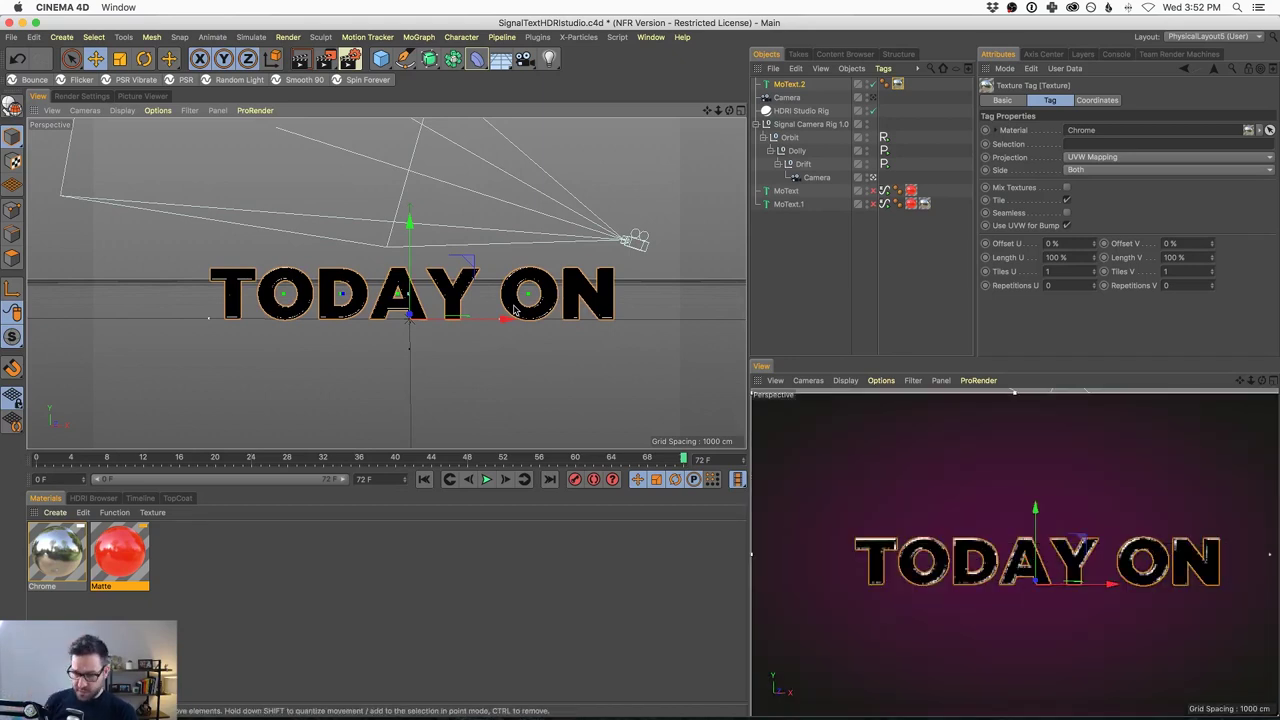
pyautogui.click(855, 292)
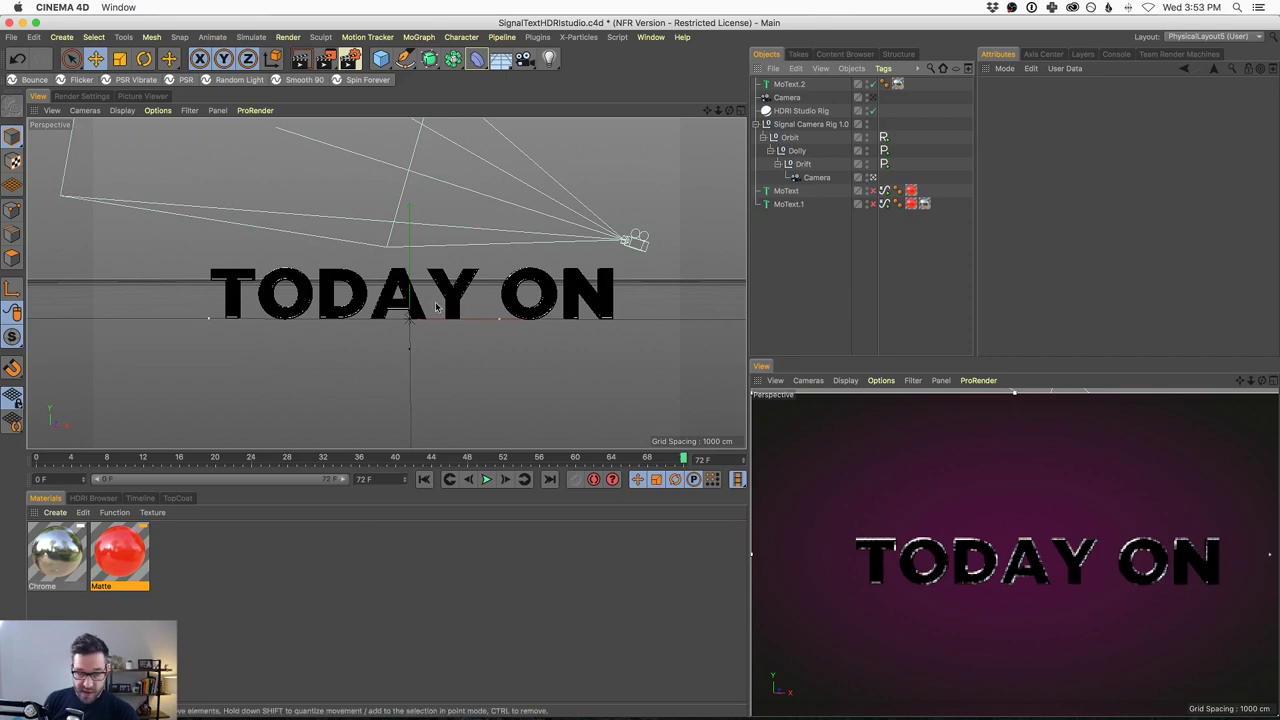
pyautogui.scroll(5, 455, 297)
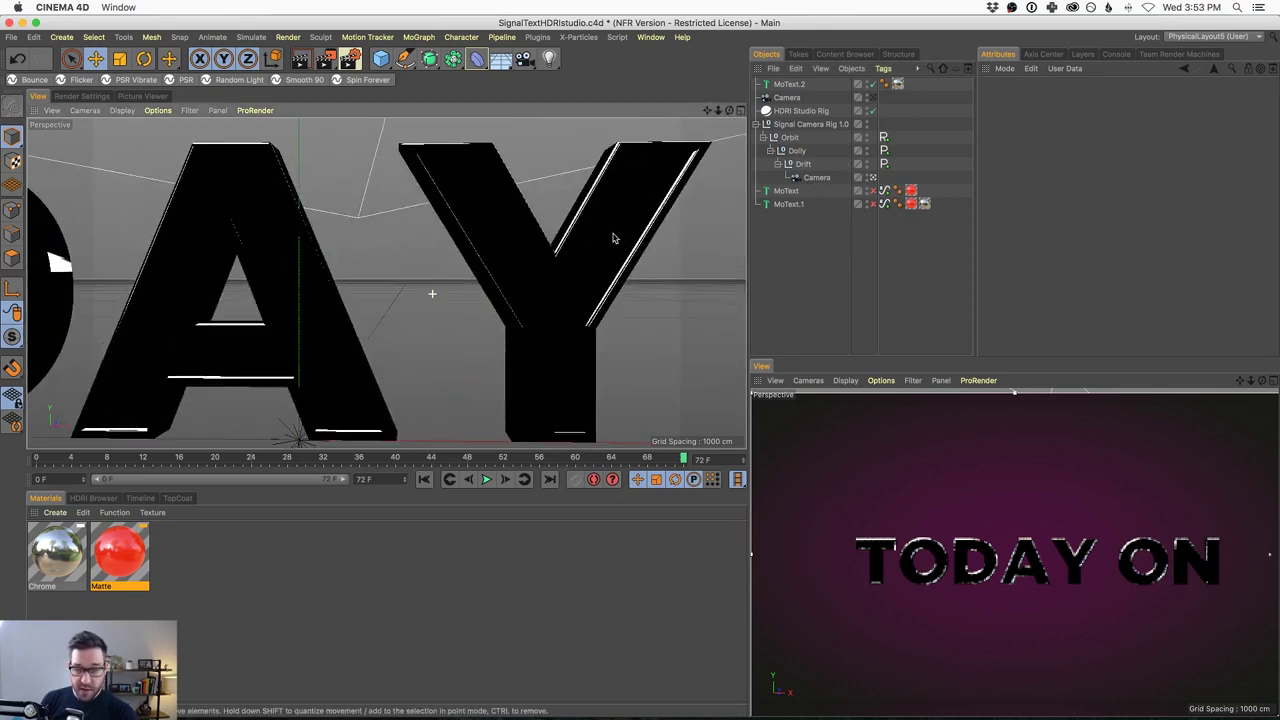
# Remove the Chrome material tag from the TODAY ON text
pyautogui.click(898, 85)
pyautogui.press('Delete')
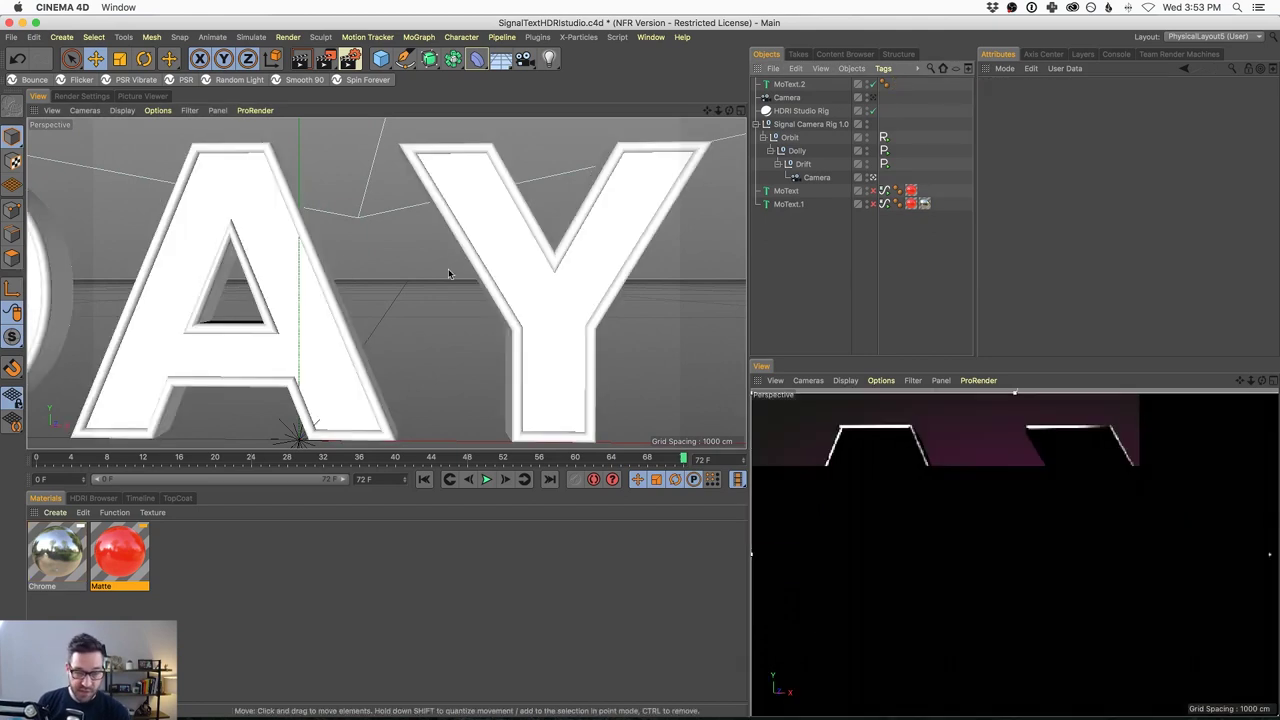
pyautogui.scroll(-2, 515, 285)
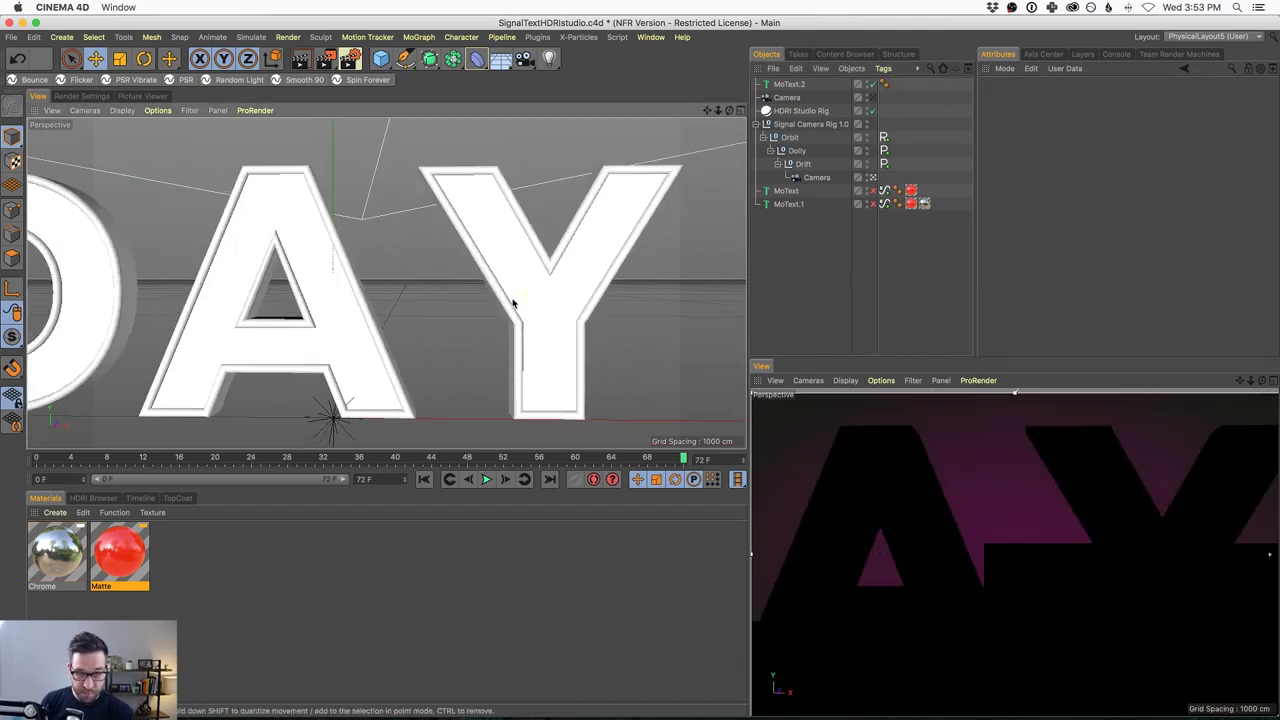
pyautogui.scroll(-1, 513, 302)
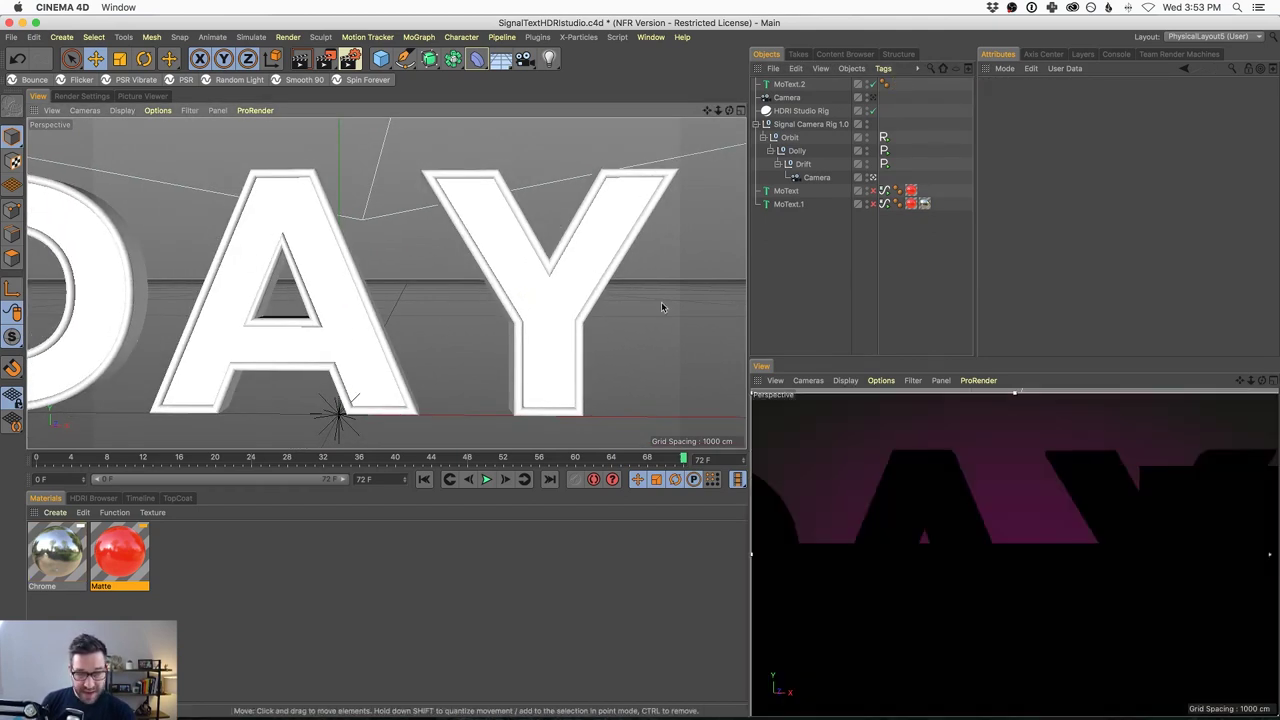
# Duplicate the TODAY ON MoText object
pyautogui.click(793, 86)
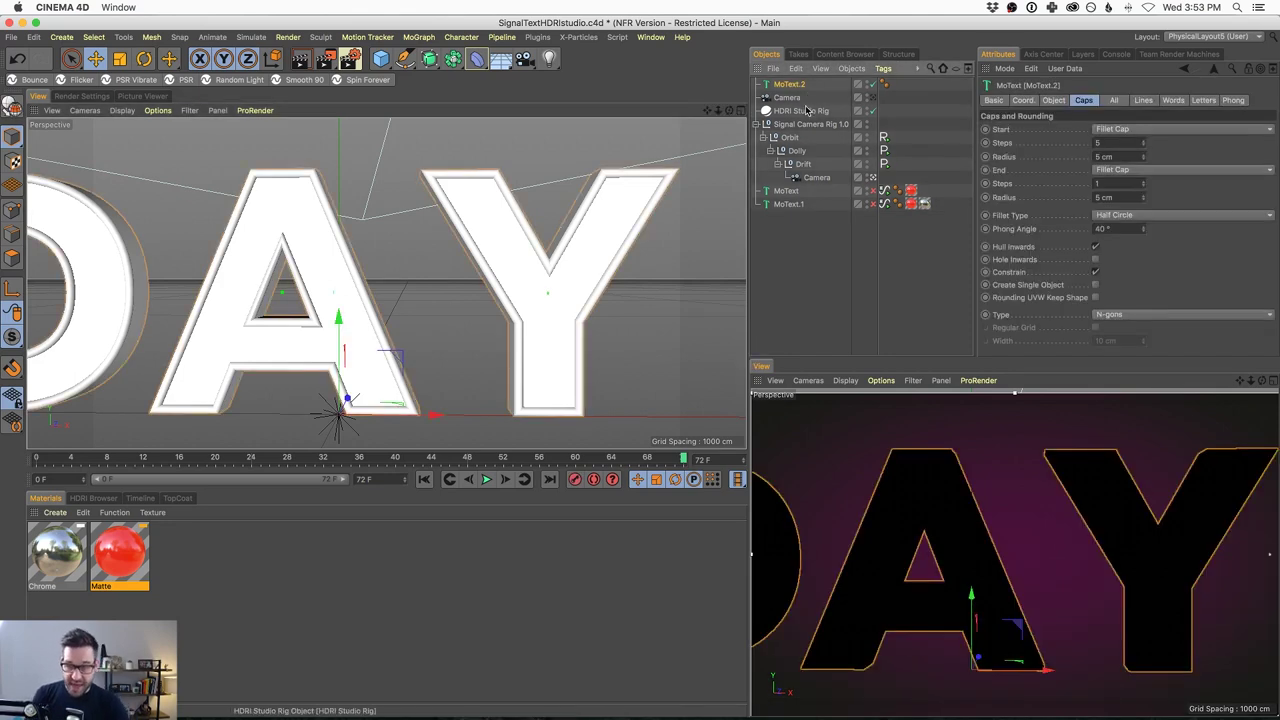
pyautogui.press('super+d')
pyautogui.click(792, 87)
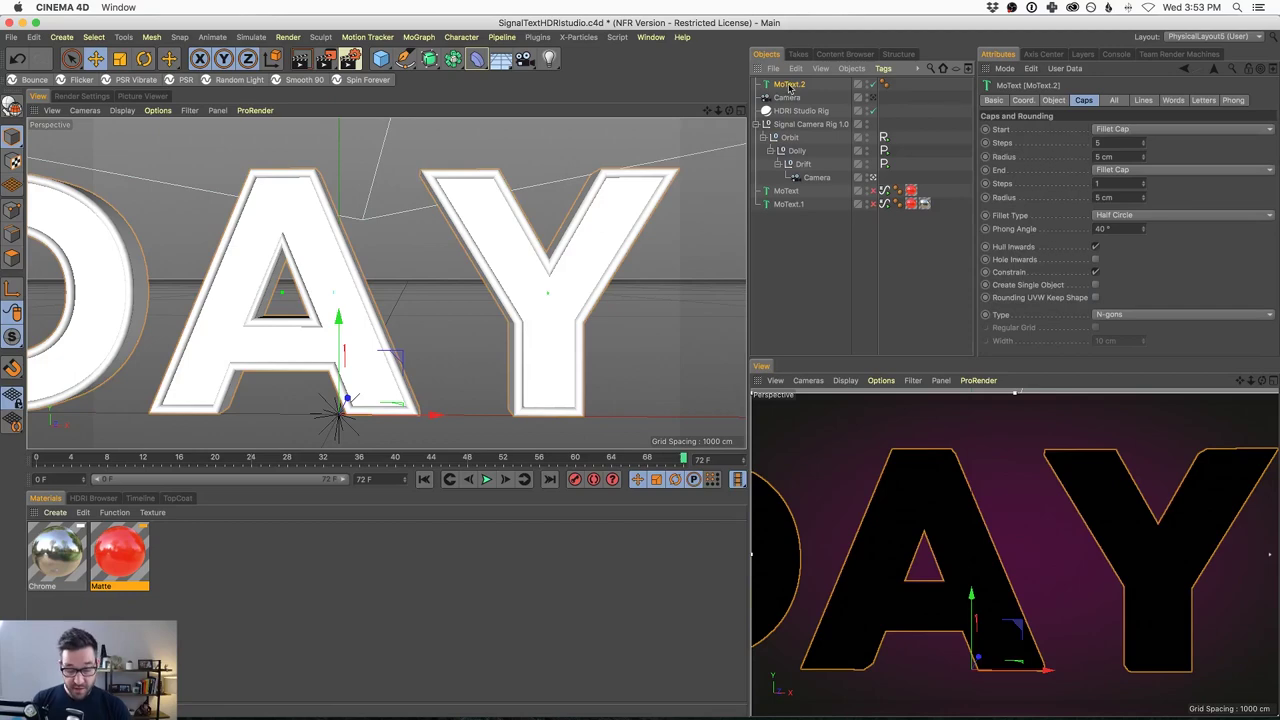
pyautogui.press('super+c')
pyautogui.press('super+v')
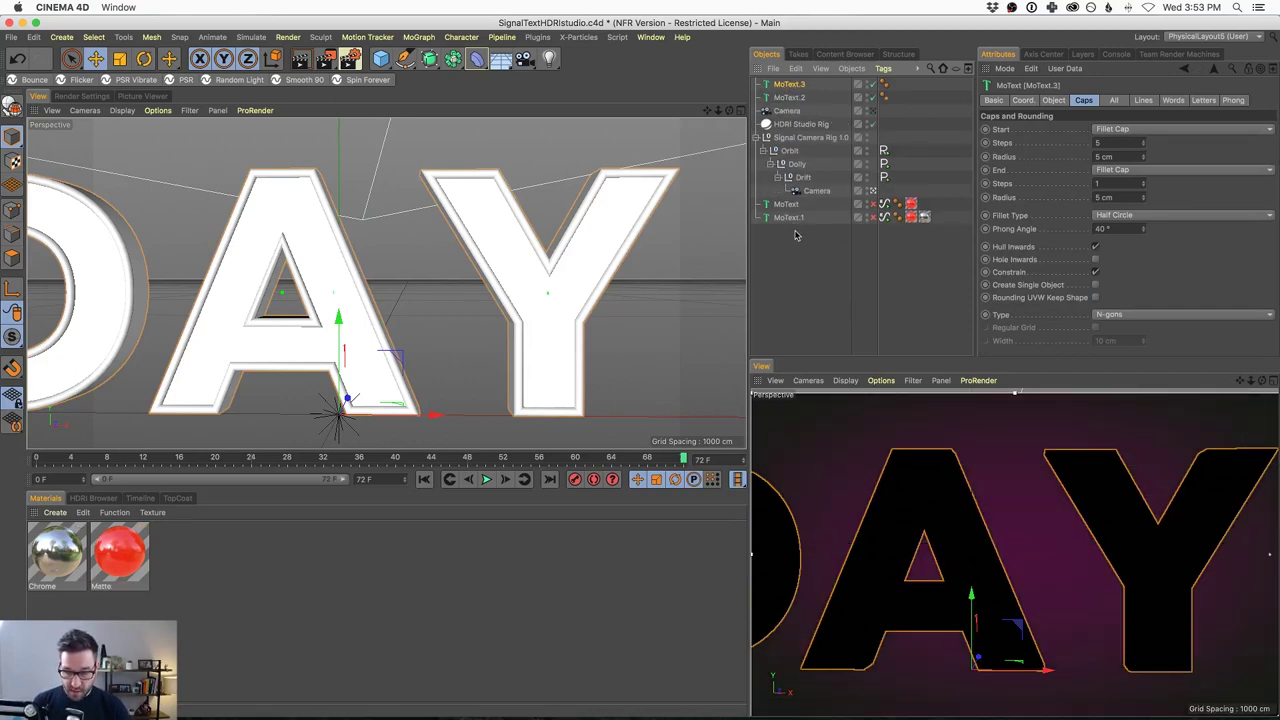
# Turn off Constrain on the copied text and set its start and end fillet radii to 8 cm
pyautogui.click(1095, 272)
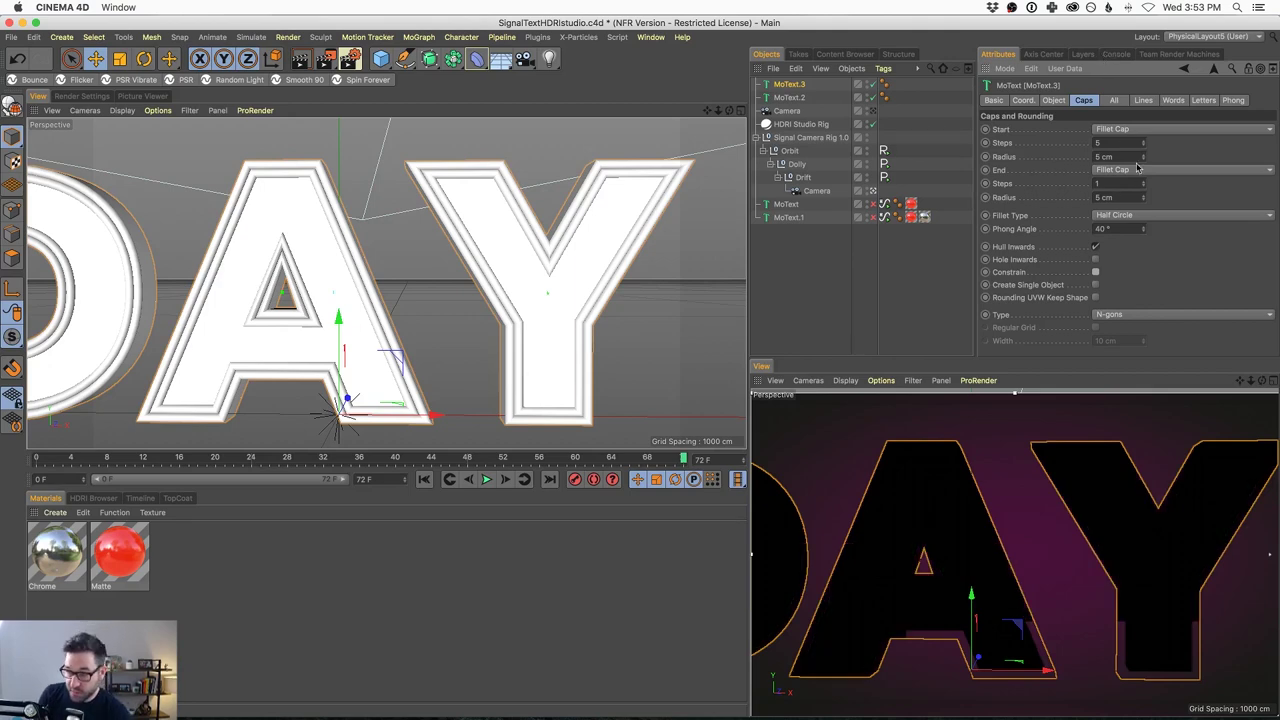
pyautogui.moveTo(1143, 157); pyautogui.dragTo(1147, 157)
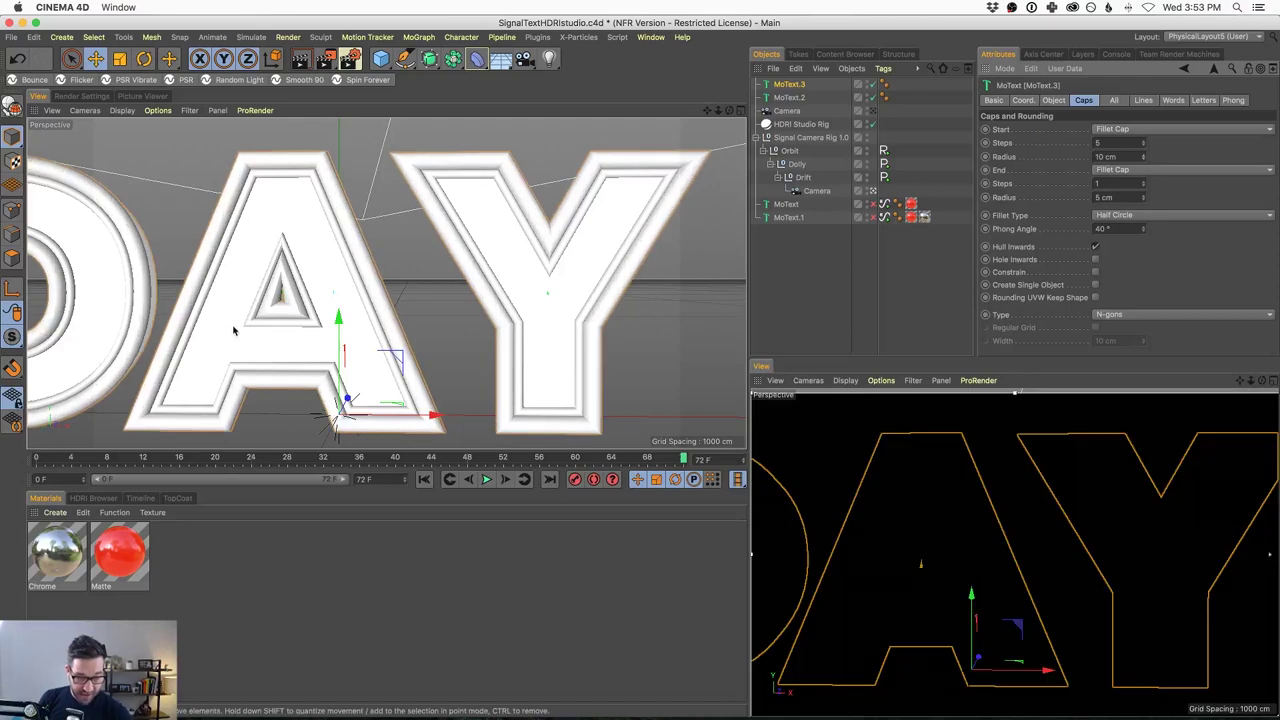
pyautogui.moveTo(1147, 201); pyautogui.dragTo(1147, 196)
pyautogui.press('h')
pyautogui.moveTo(1143, 157)
pyautogui.mouseDown()
pyautogui.moveTo(1183, 27)
pyautogui.moveTo(1157, 155)
pyautogui.mouseUp()
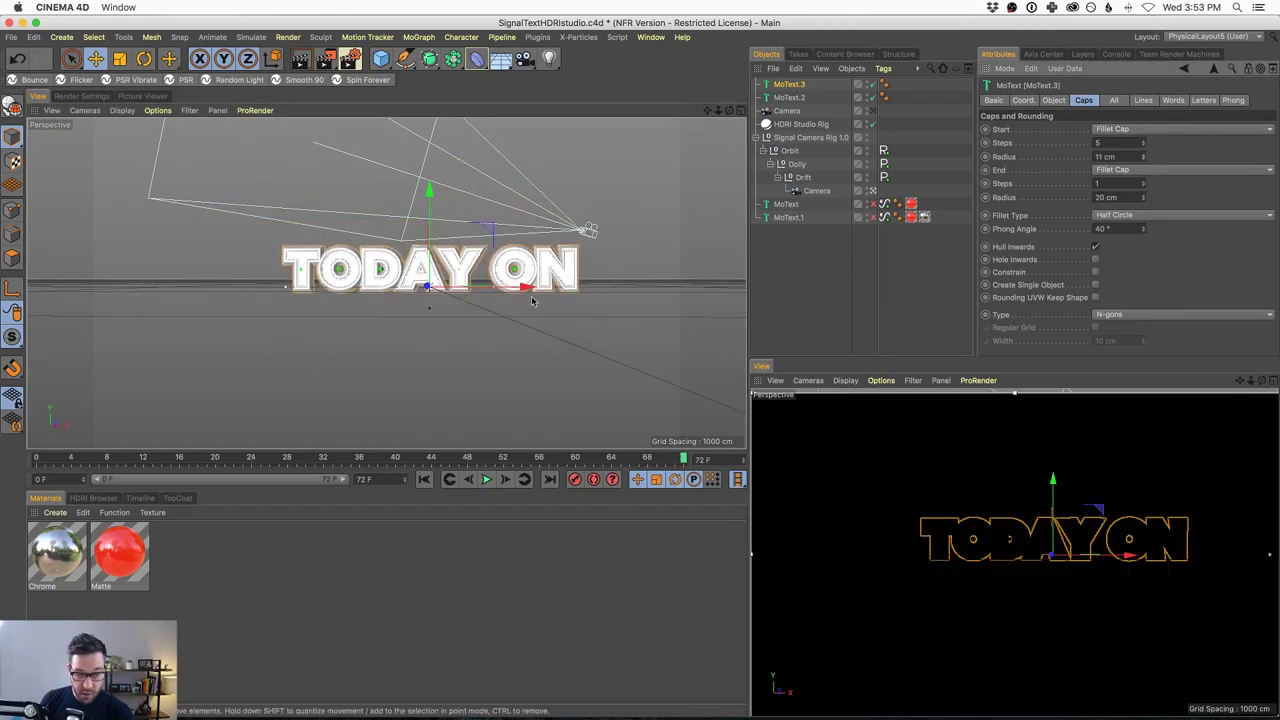
pyautogui.scroll(10, 475, 368)
pyautogui.scroll(-3, 475, 368)
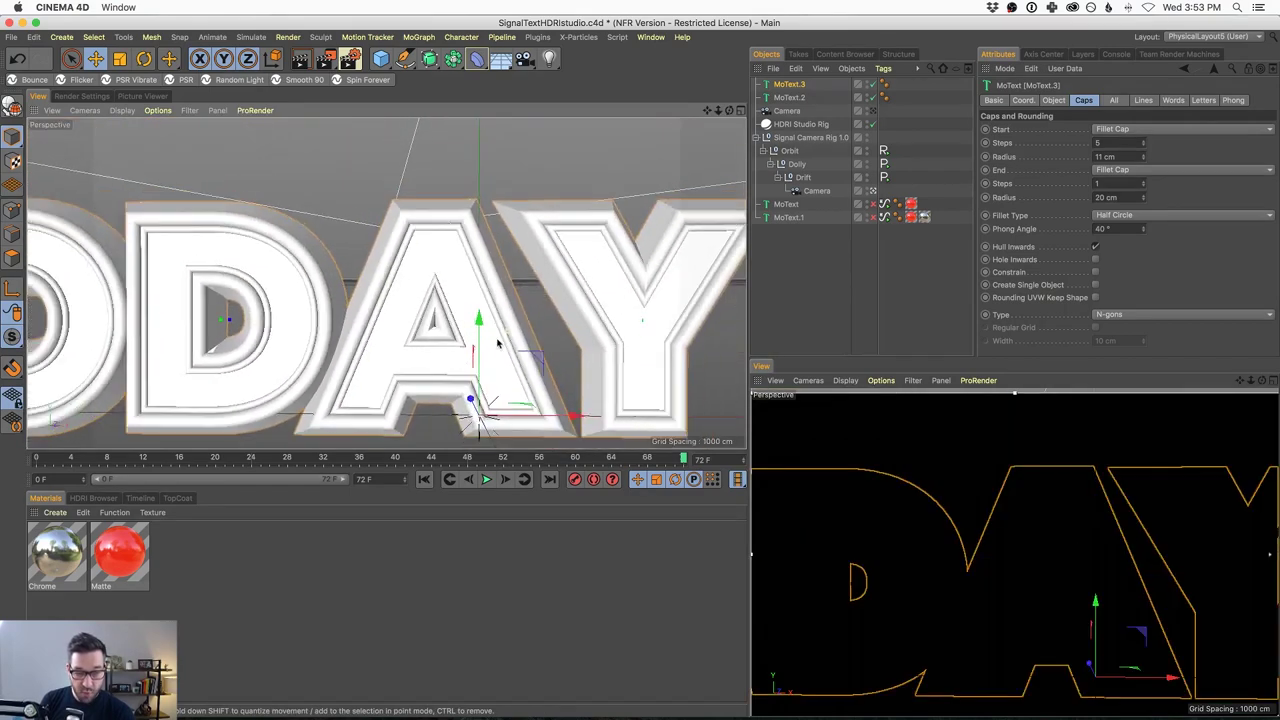
pyautogui.moveTo(1144, 157); pyautogui.dragTo(1146, 168)
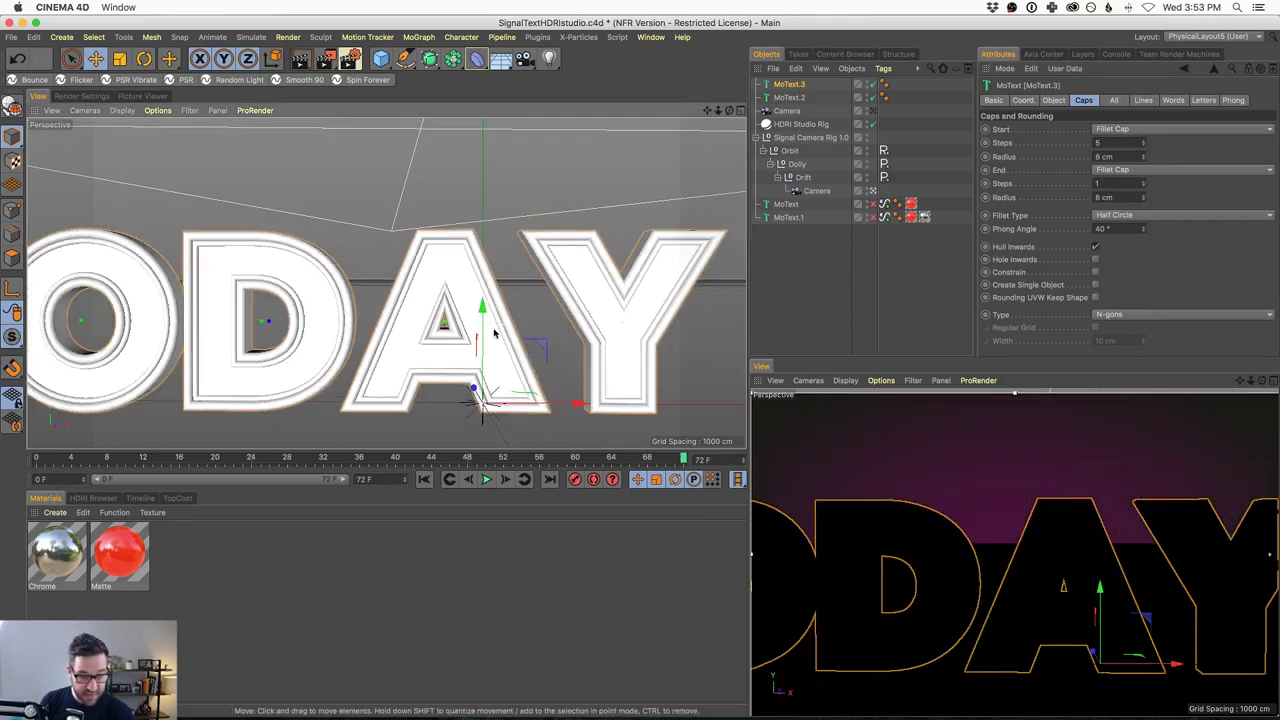
# Set the extrusion depth of the copied text to 4 cm
pyautogui.moveTo(500, 332)
pyautogui.keyDown('alt'); pyautogui.mouseDown()
pyautogui.moveTo(631, 336)
pyautogui.moveTo(500, 337)
pyautogui.moveTo(486, 362)
pyautogui.moveTo(555, 325)
pyautogui.mouseUp(); pyautogui.keyUp('alt')
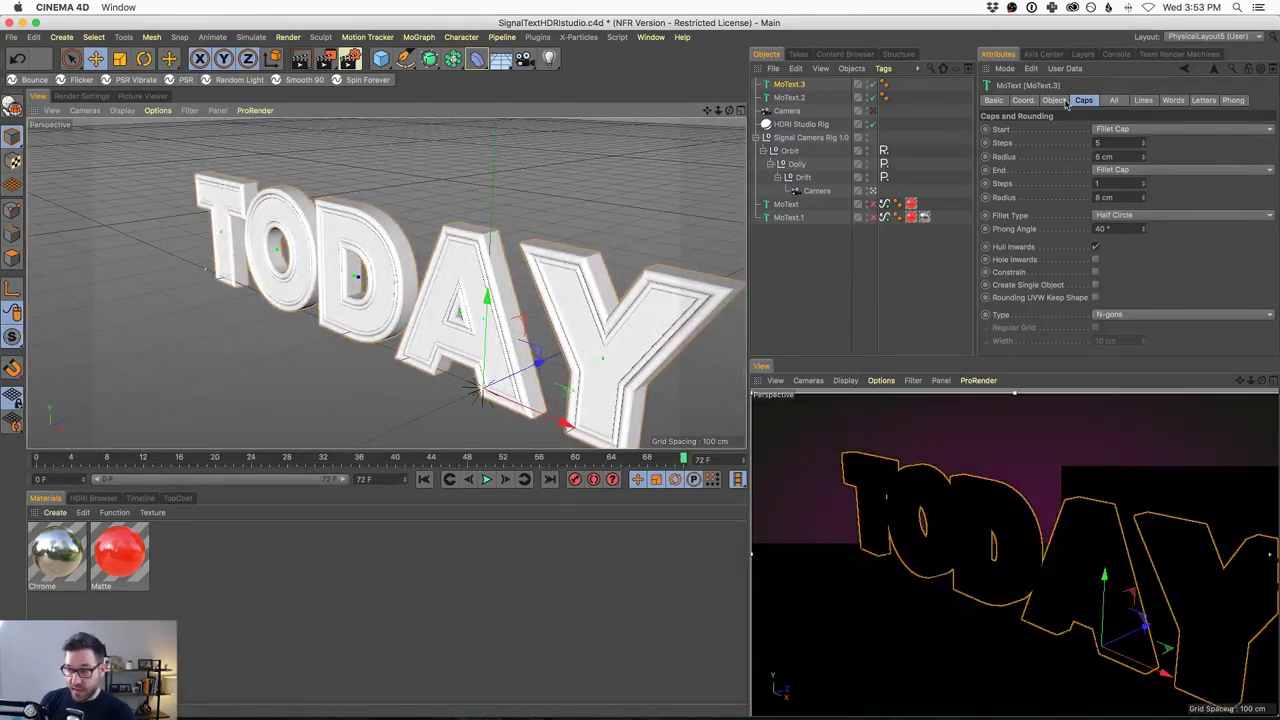
pyautogui.click(1055, 100)
pyautogui.moveTo(1088, 131); pyautogui.dragTo(1085, 144)
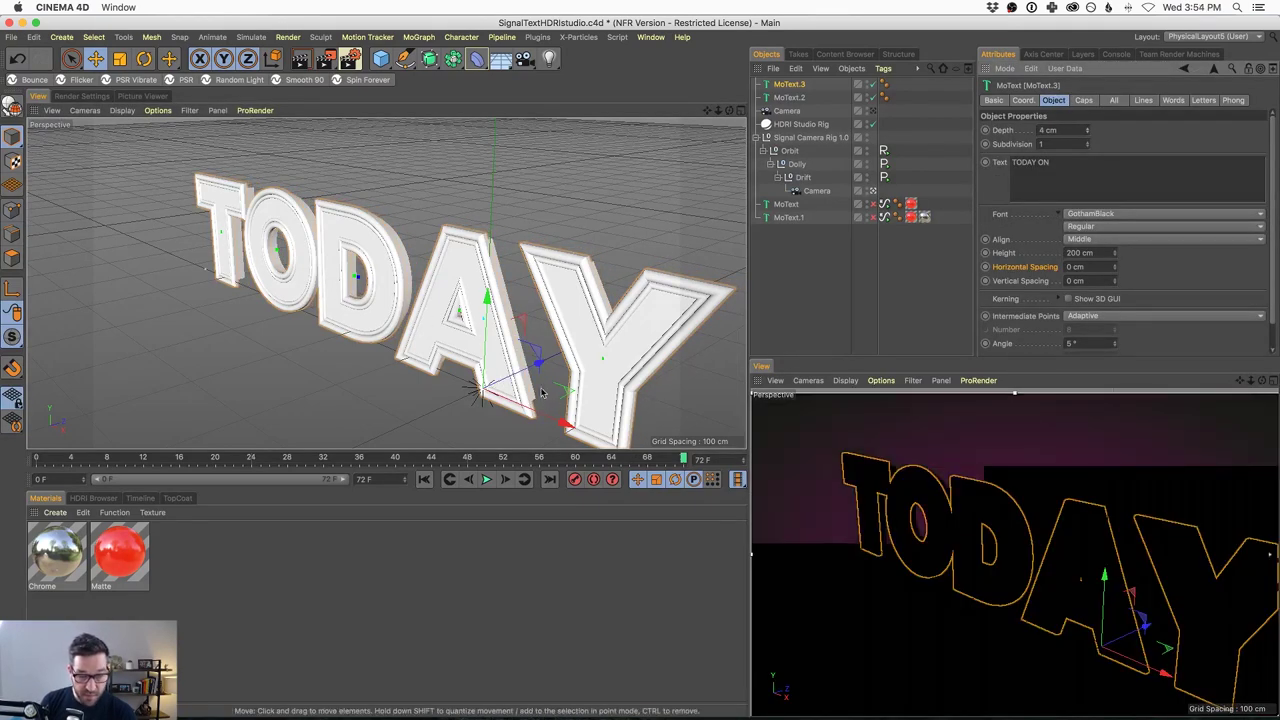
# Set the extrusion depth of the original TODAY ON text (MoText.2) to 48 cm
pyautogui.moveTo(537, 364); pyautogui.dragTo(375, 385)
pyautogui.click(789, 97)
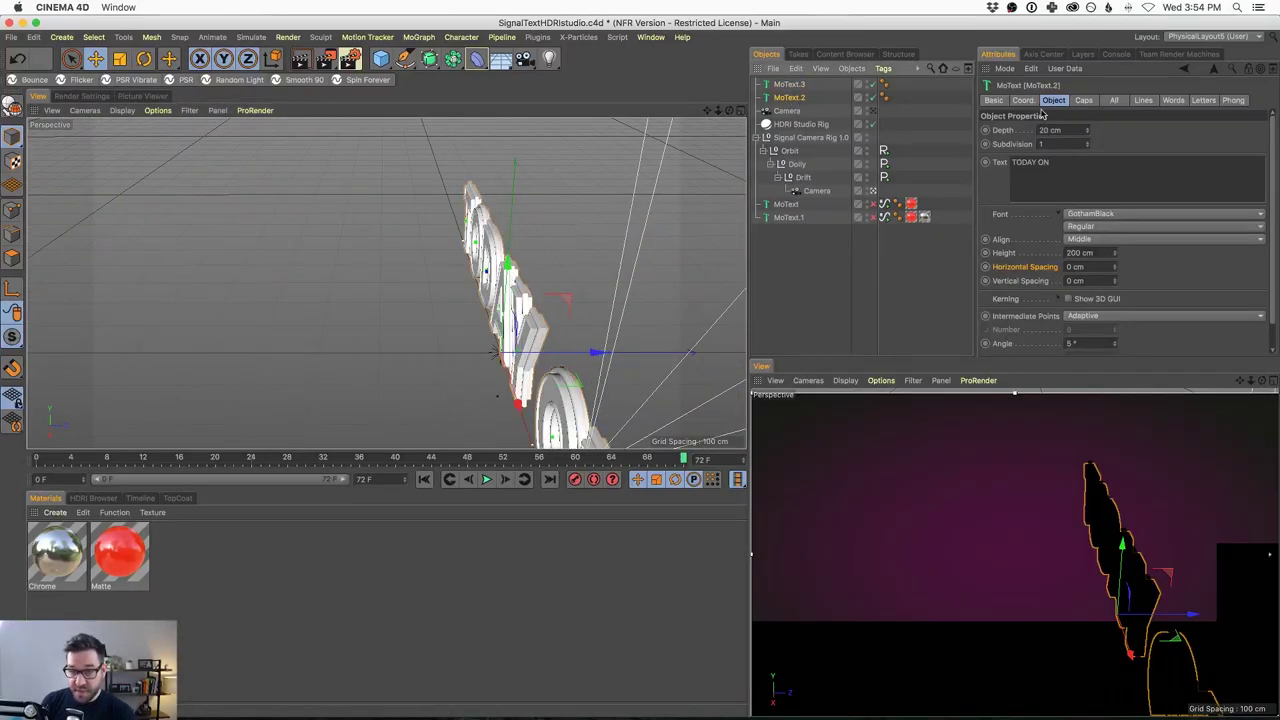
pyautogui.click(1022, 100)
pyautogui.click(1054, 100)
pyautogui.moveTo(1087, 134); pyautogui.dragTo(1082, 117)
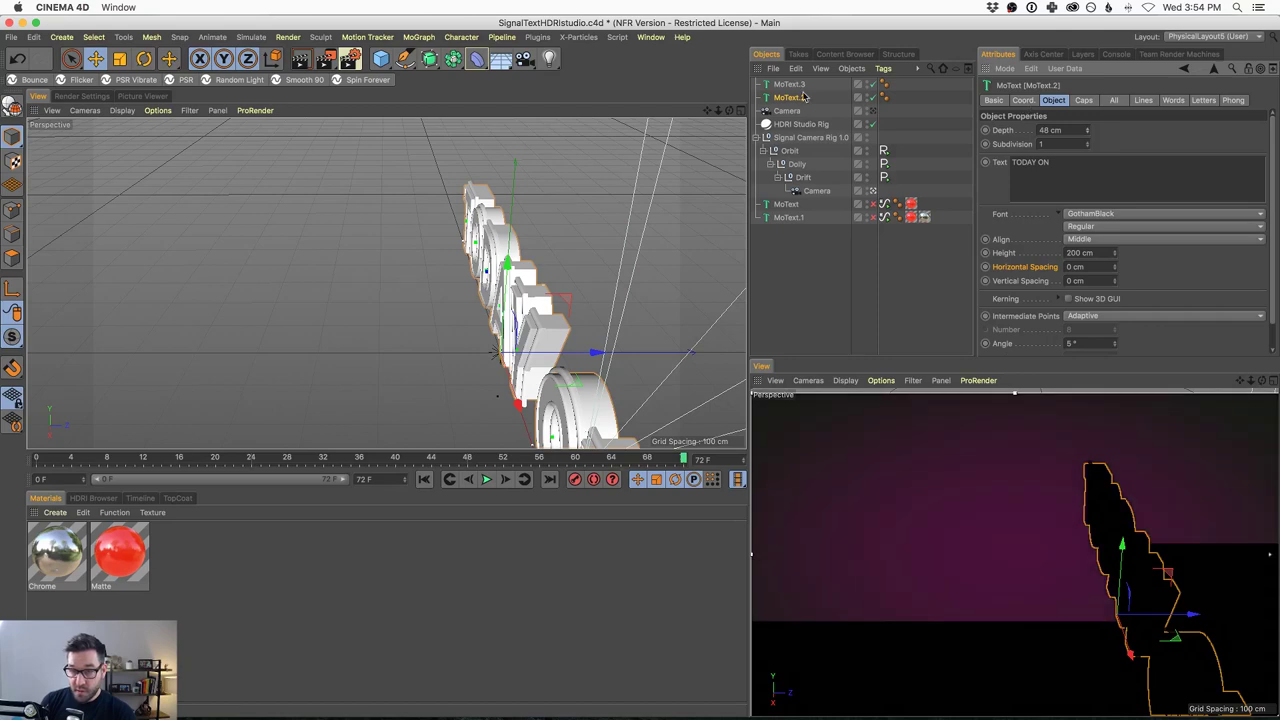
# Set the extrusion depth of the outline copy MoText.3 to 17 cm and frame the whole title
pyautogui.click(789, 84)
pyautogui.moveTo(1087, 131); pyautogui.dragTo(1090, 126)
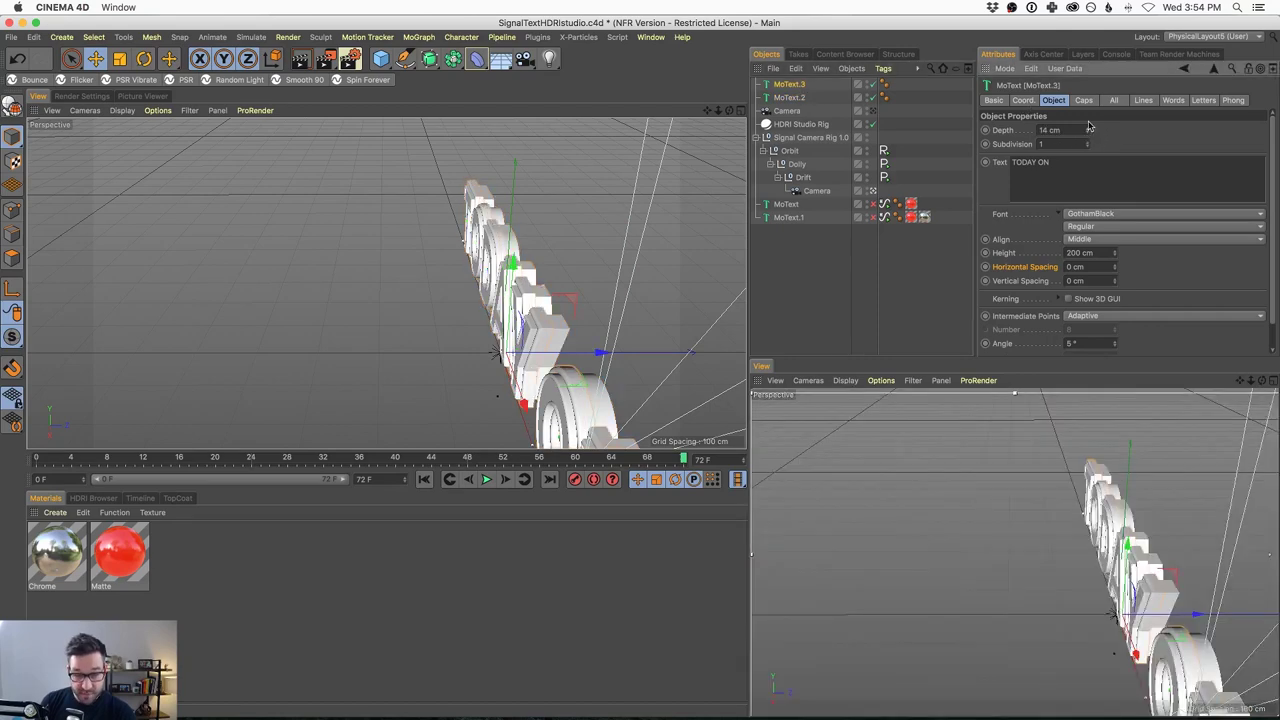
pyautogui.keyDown('alt'); pyautogui.moveTo(470, 240); pyautogui.dragTo(548, 231); pyautogui.keyUp('alt')
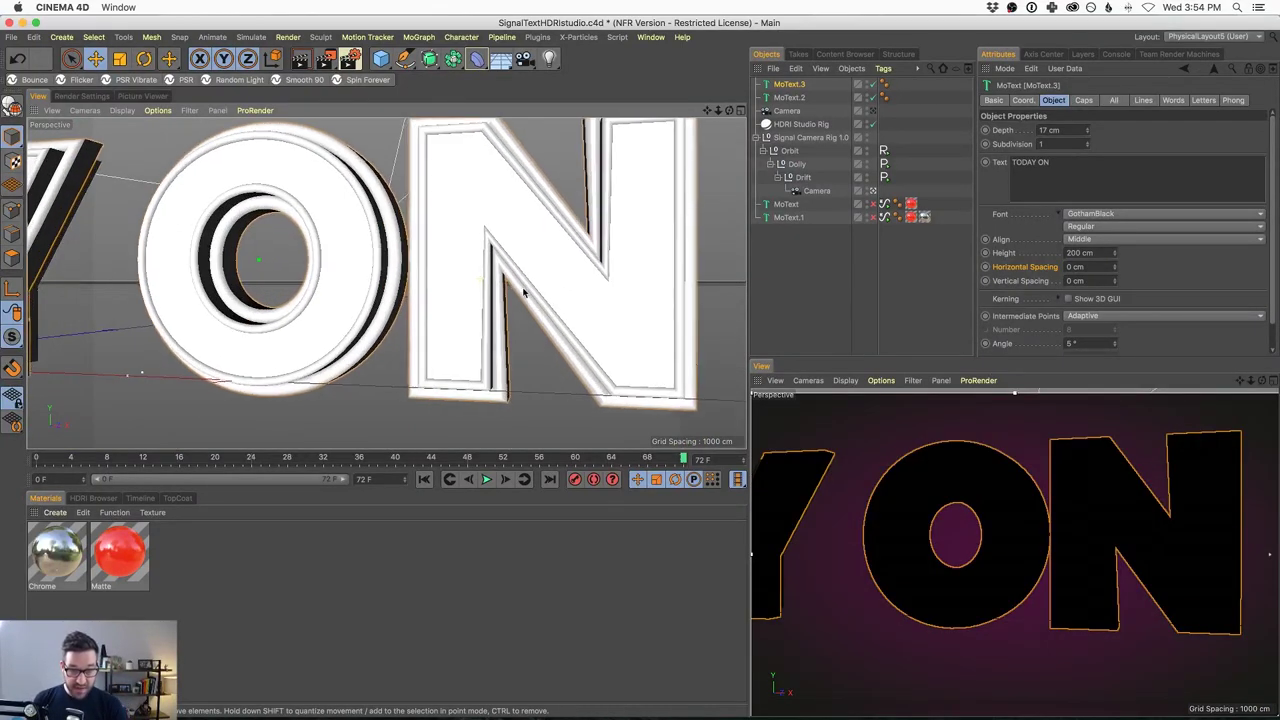
pyautogui.press('h')
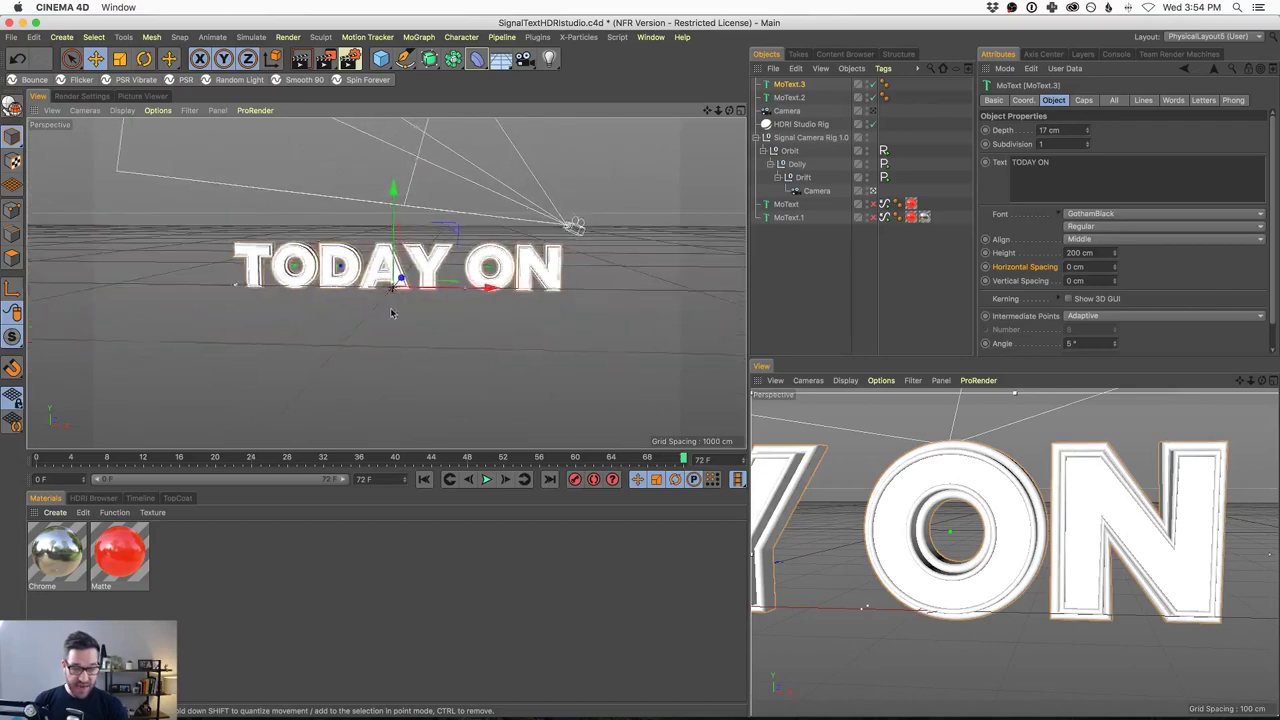
# Apply the red Matte material to MoText.2 and inspect the material's Luminance settings
pyautogui.moveTo(127, 557)
pyautogui.mouseDown()
pyautogui.moveTo(429, 290)
pyautogui.moveTo(812, 110)
pyautogui.moveTo(795, 98)
pyautogui.mouseUp()
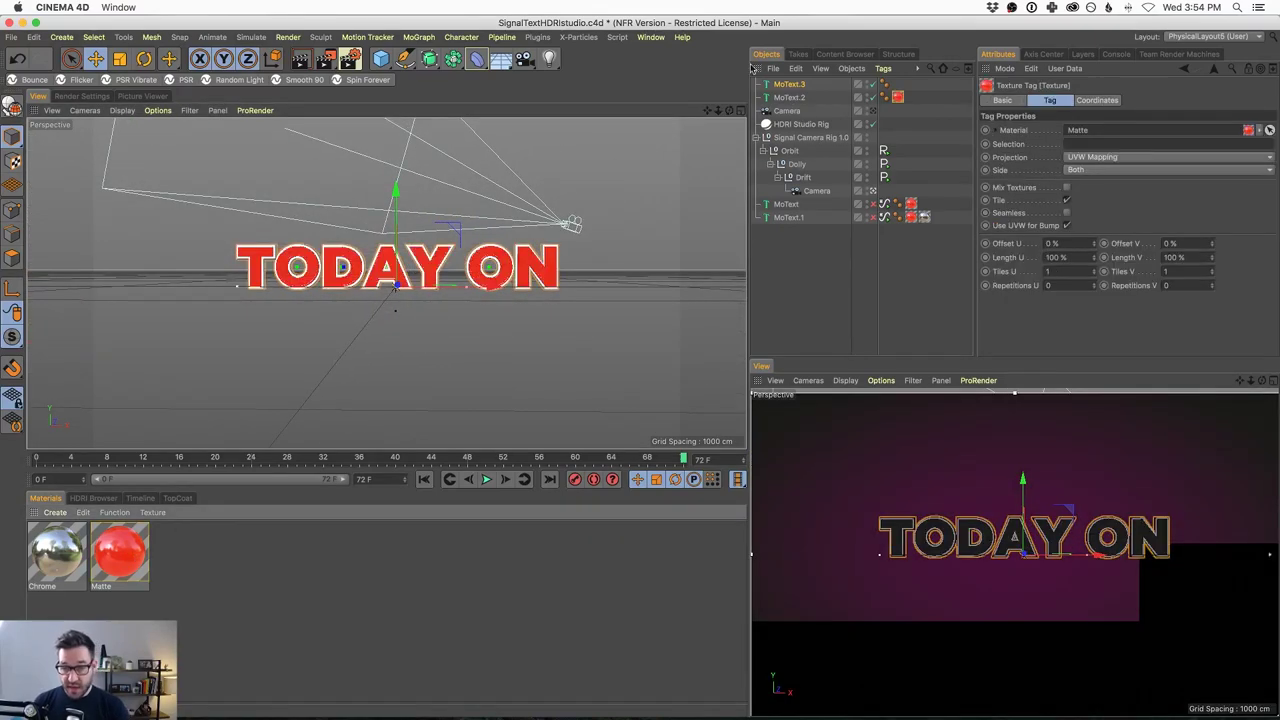
pyautogui.click(140, 545)
pyautogui.doubleClick(140, 545)
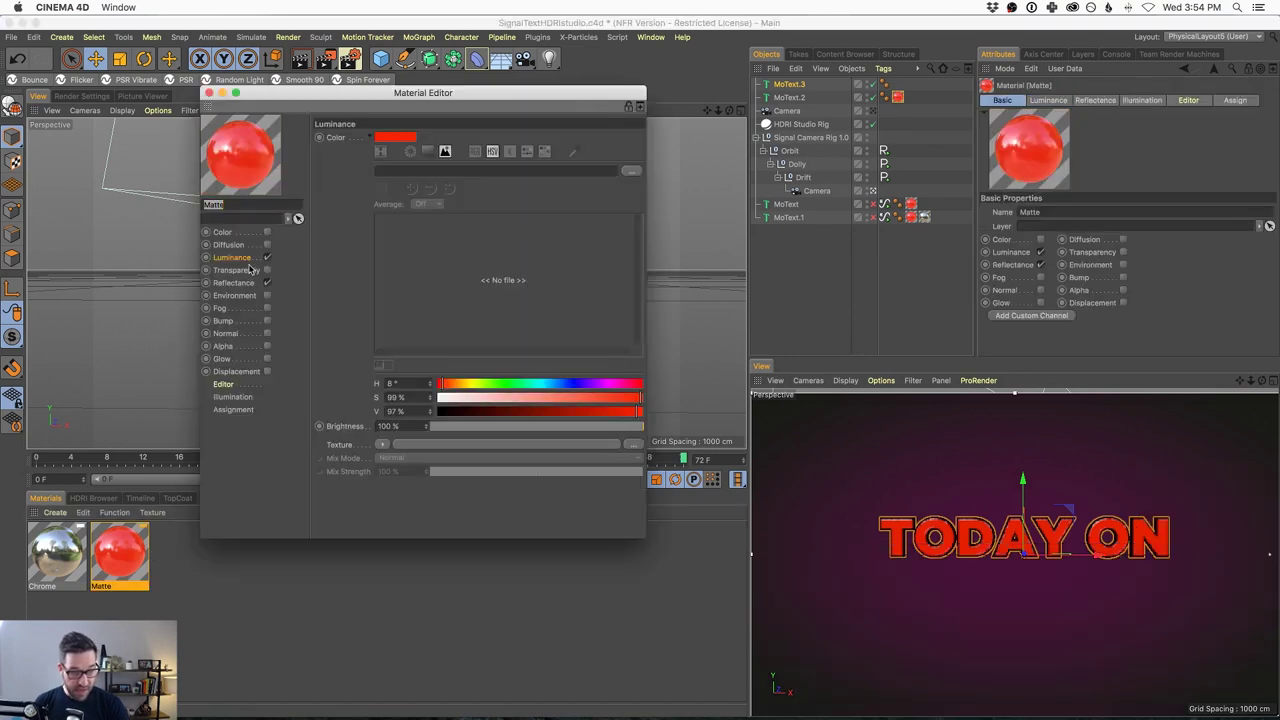
pyautogui.click(208, 92)
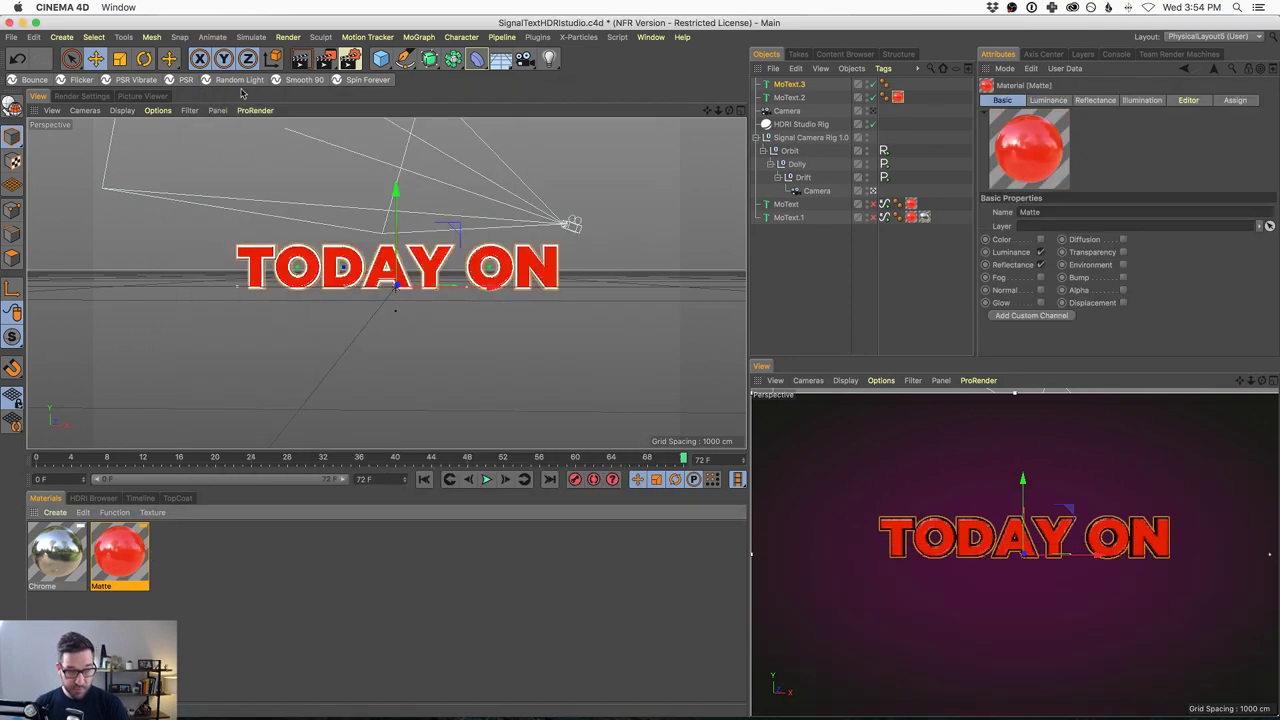
# Apply the Chrome material to the outline text MoText.3 and clear the selection
pyautogui.click(177, 497)
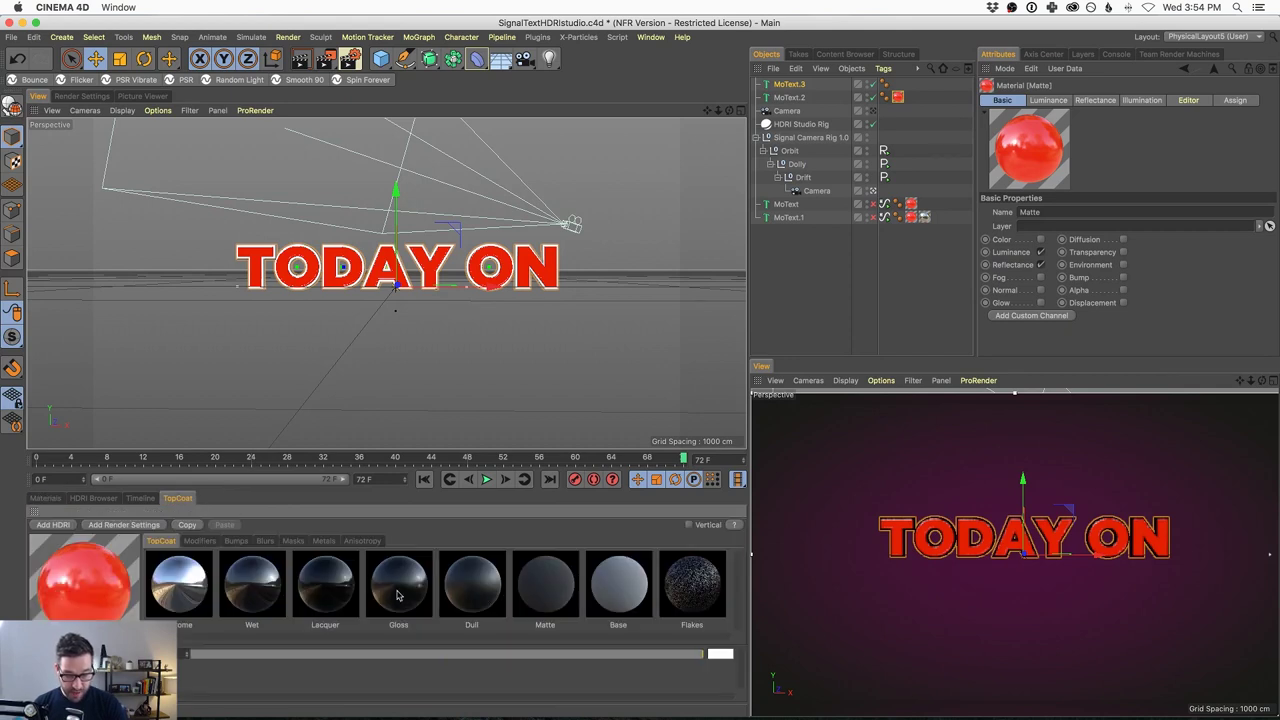
pyautogui.click(45, 497)
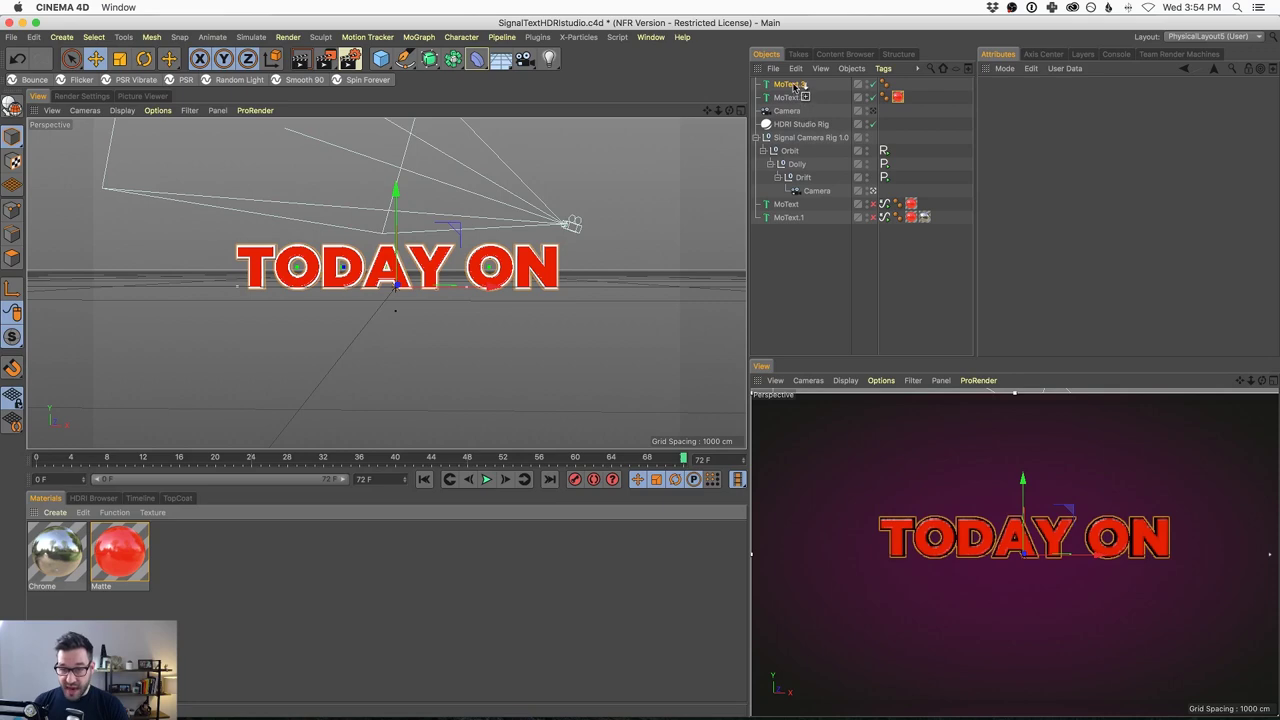
pyautogui.moveTo(795, 86); pyautogui.dragTo(795, 86)
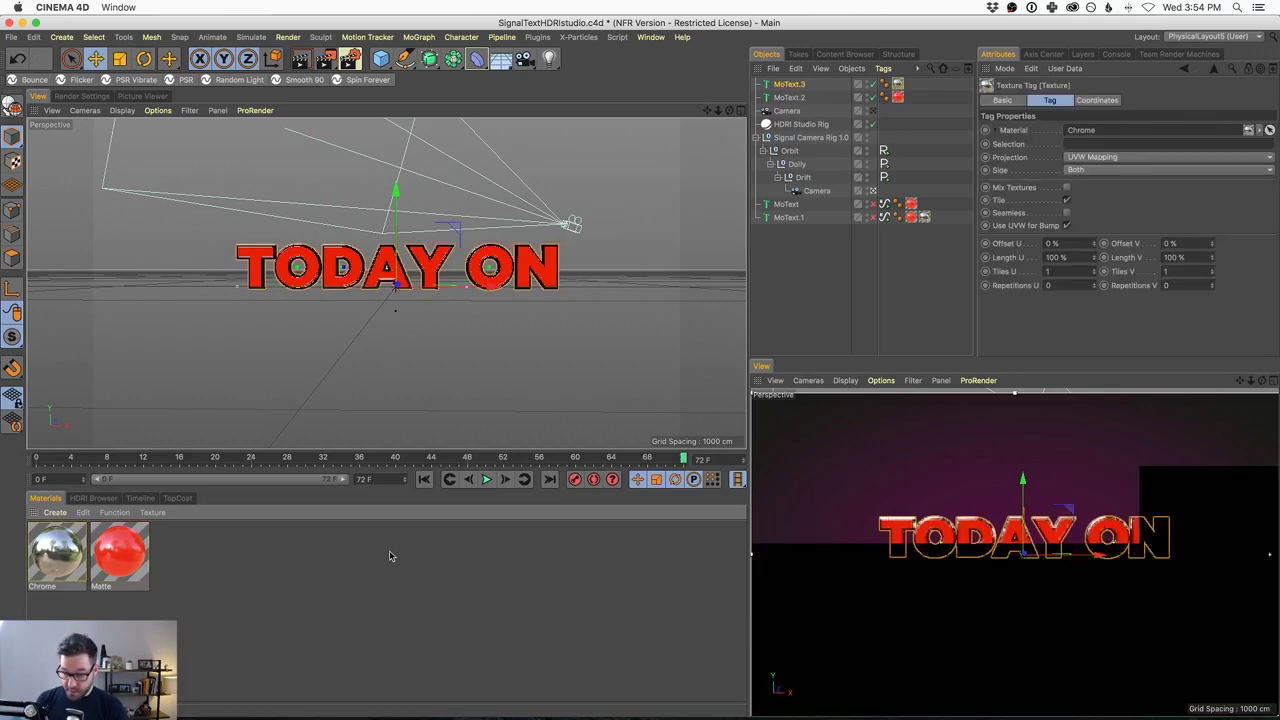
pyautogui.scroll(5, 385, 285)
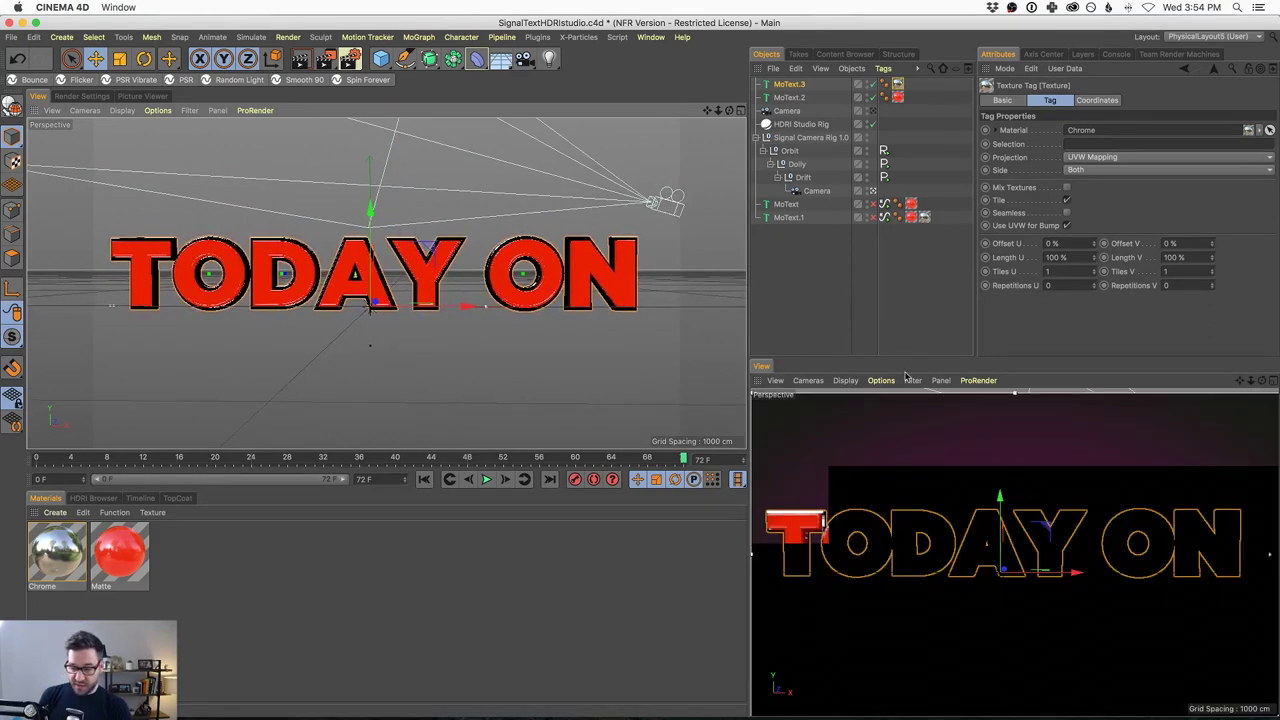
pyautogui.click(824, 245)
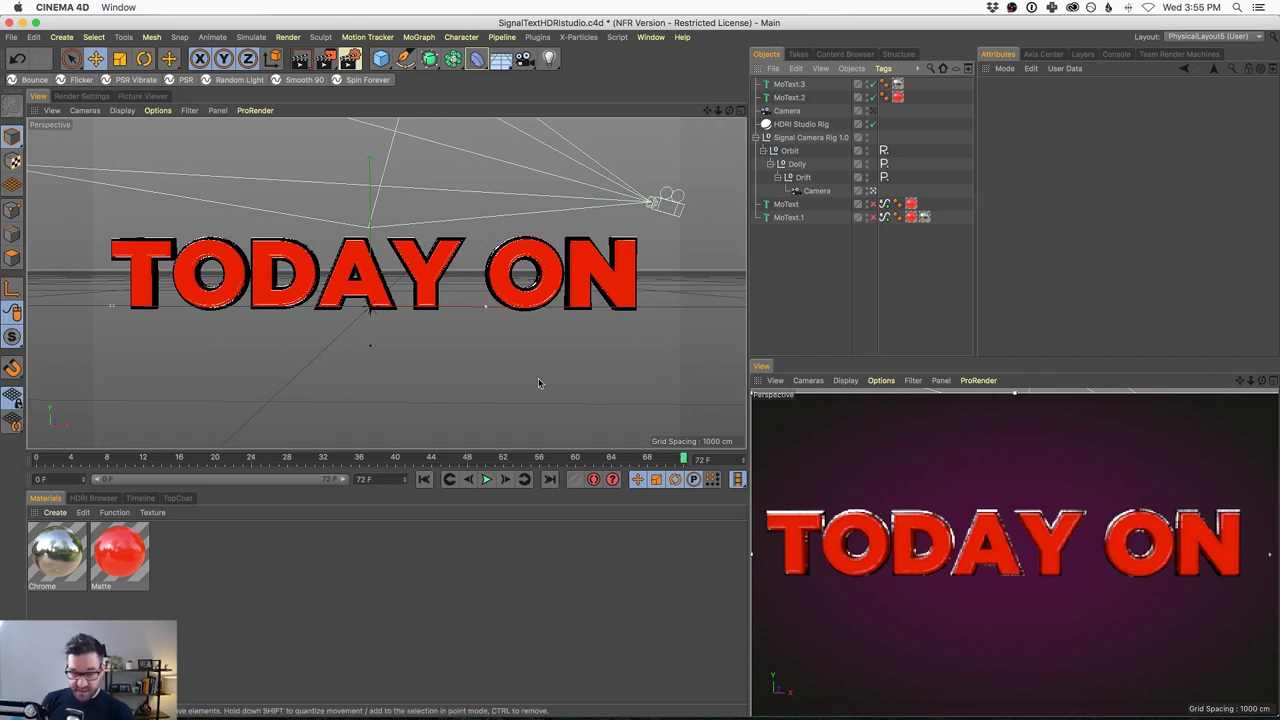
# Insert the GSG HDRI render setting presets from the HDRI Studio Rig and review them in the render settings
pyautogui.click(78, 96)
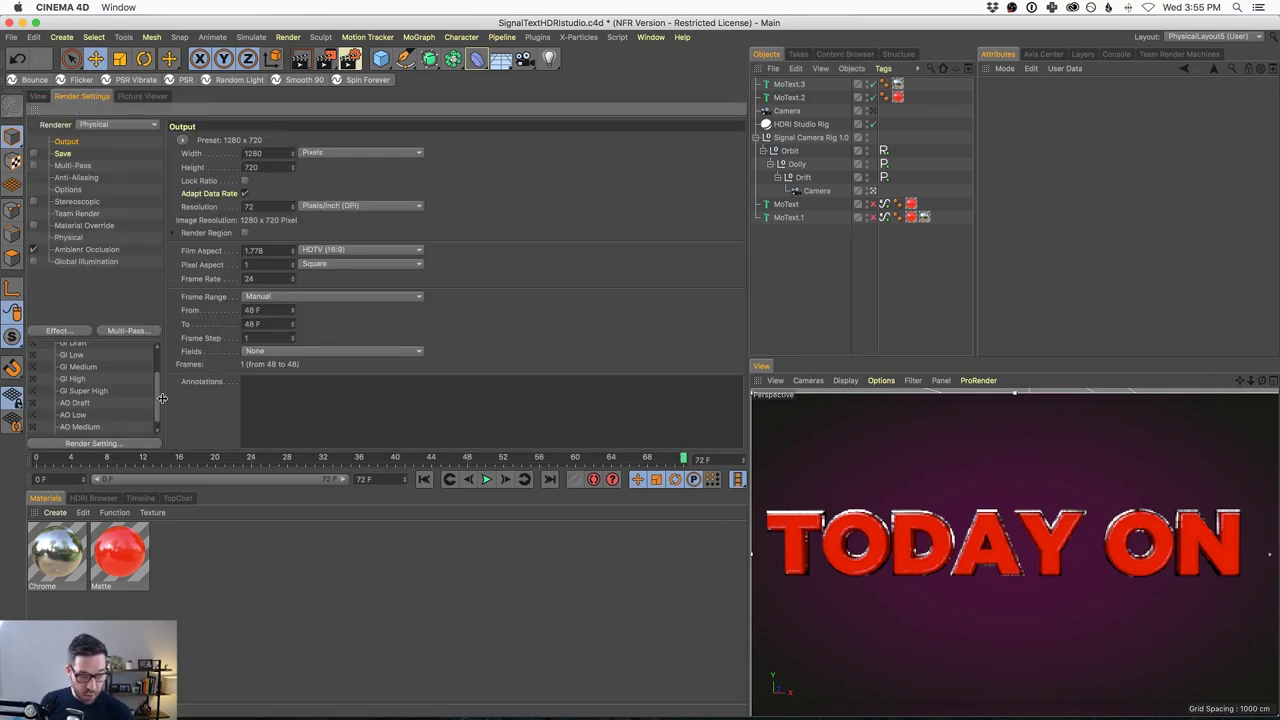
pyautogui.click(40, 96)
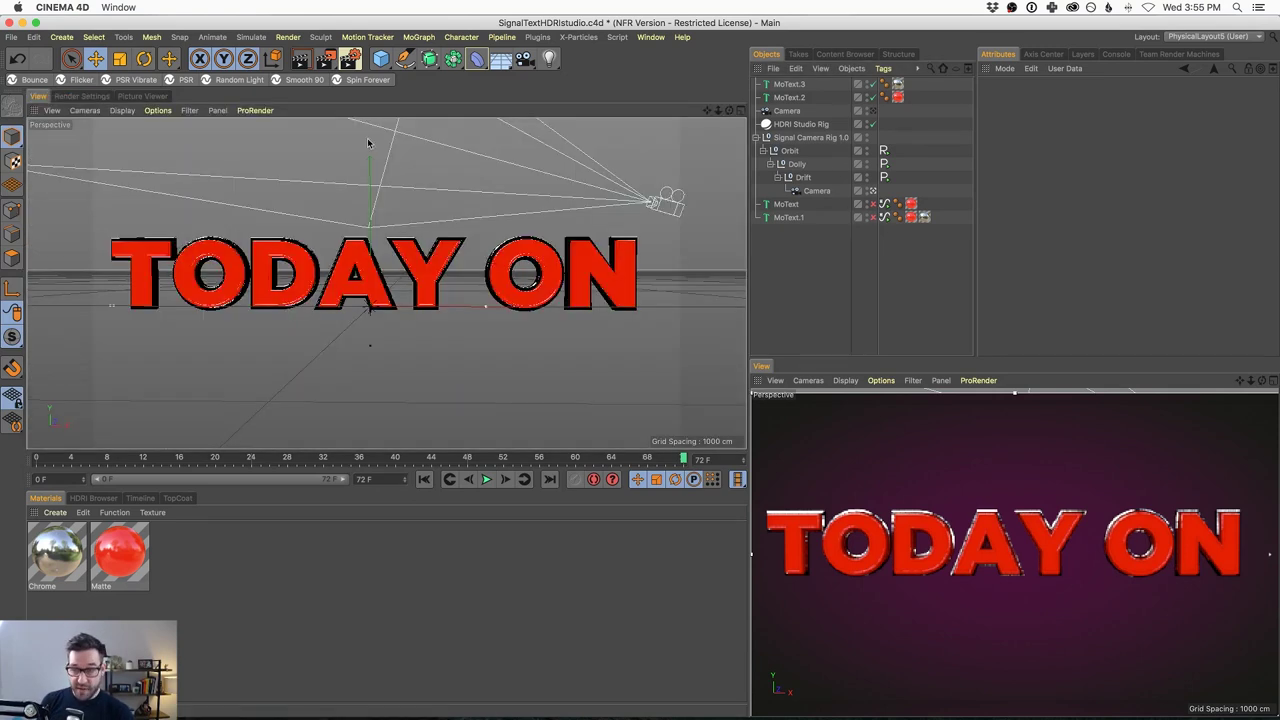
pyautogui.click(802, 125)
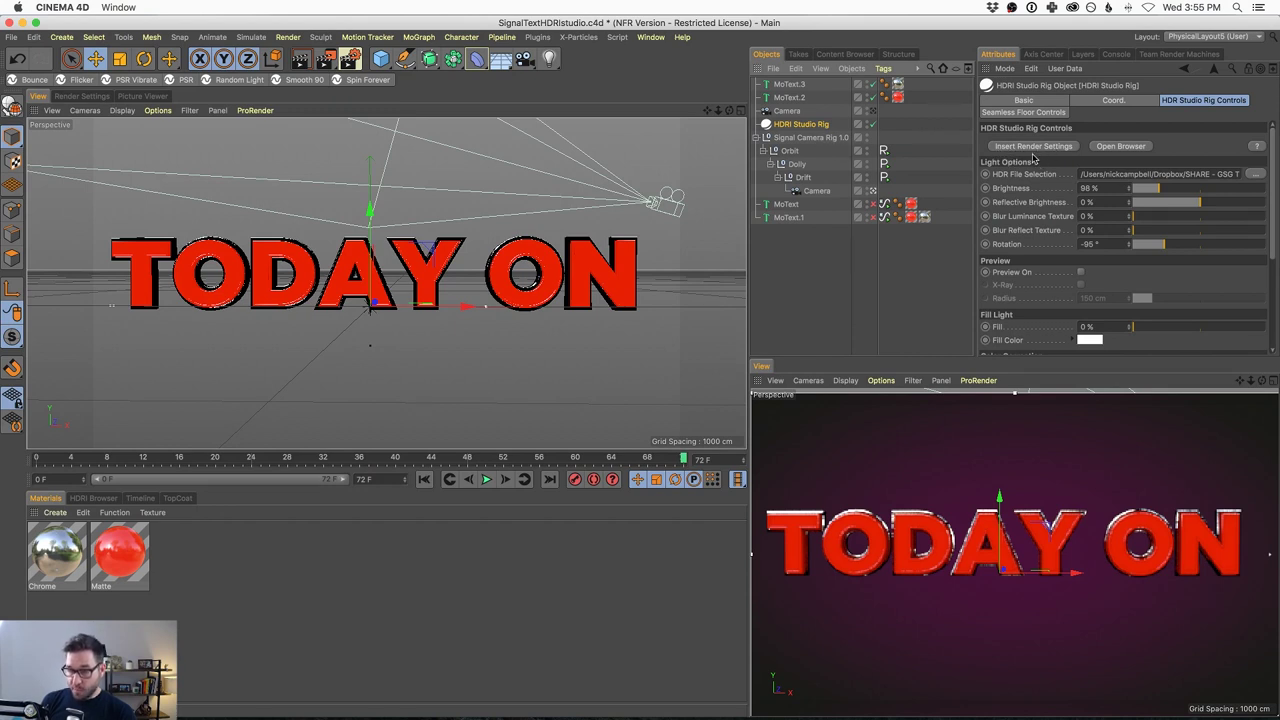
pyautogui.click(1032, 147)
pyautogui.click(57, 93)
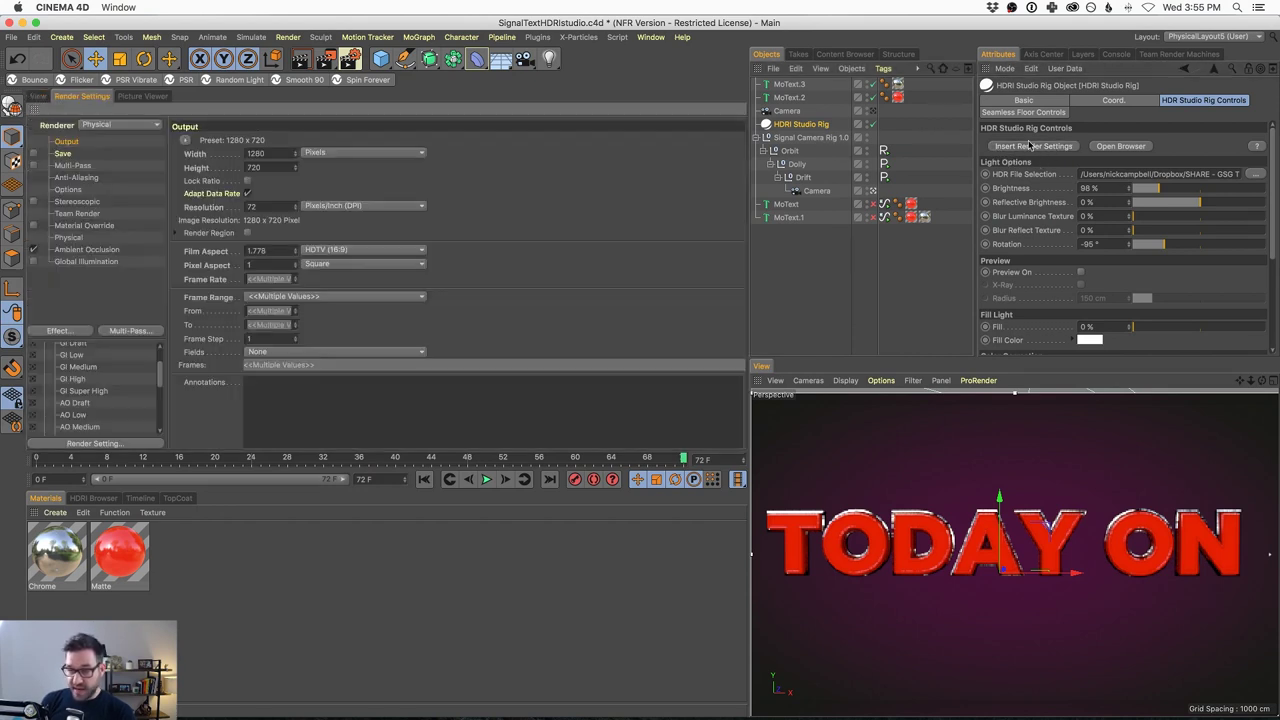
# Make AO Low the active render setting preset
pyautogui.moveTo(160, 360)
pyautogui.mouseDown()
pyautogui.moveTo(162, 395)
pyautogui.moveTo(159, 352)
pyautogui.mouseUp()
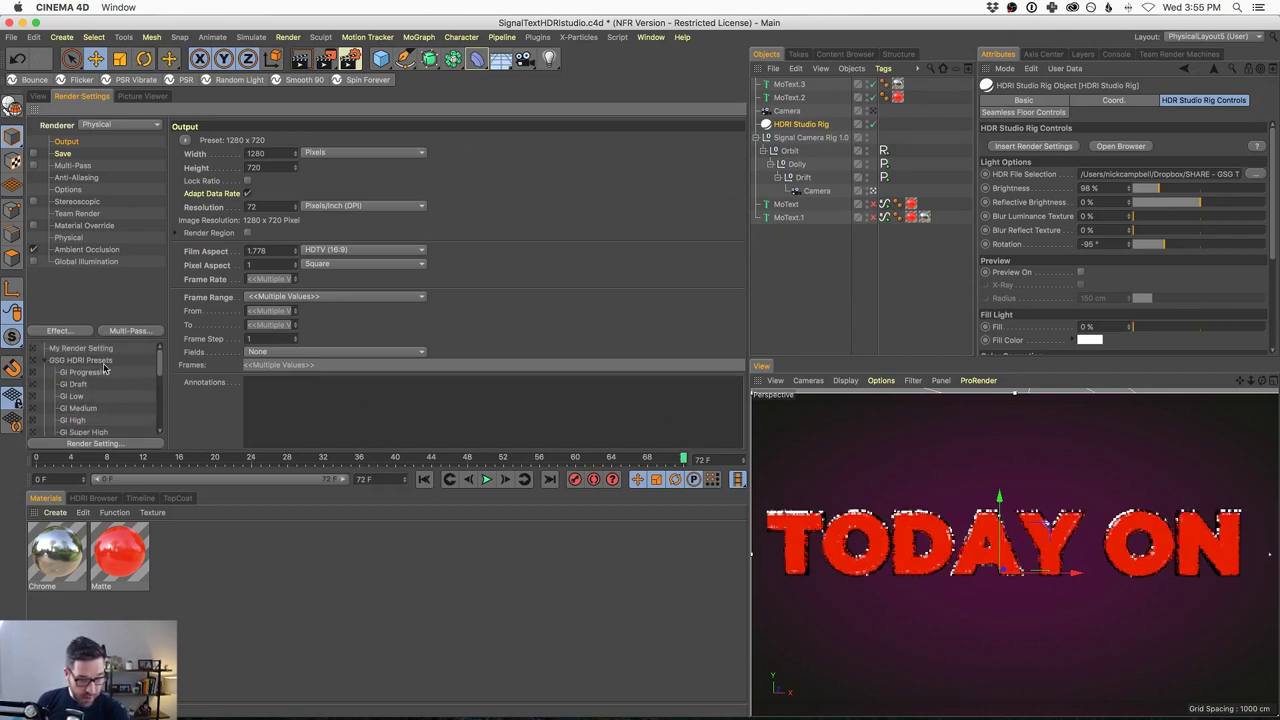
pyautogui.click(97, 360)
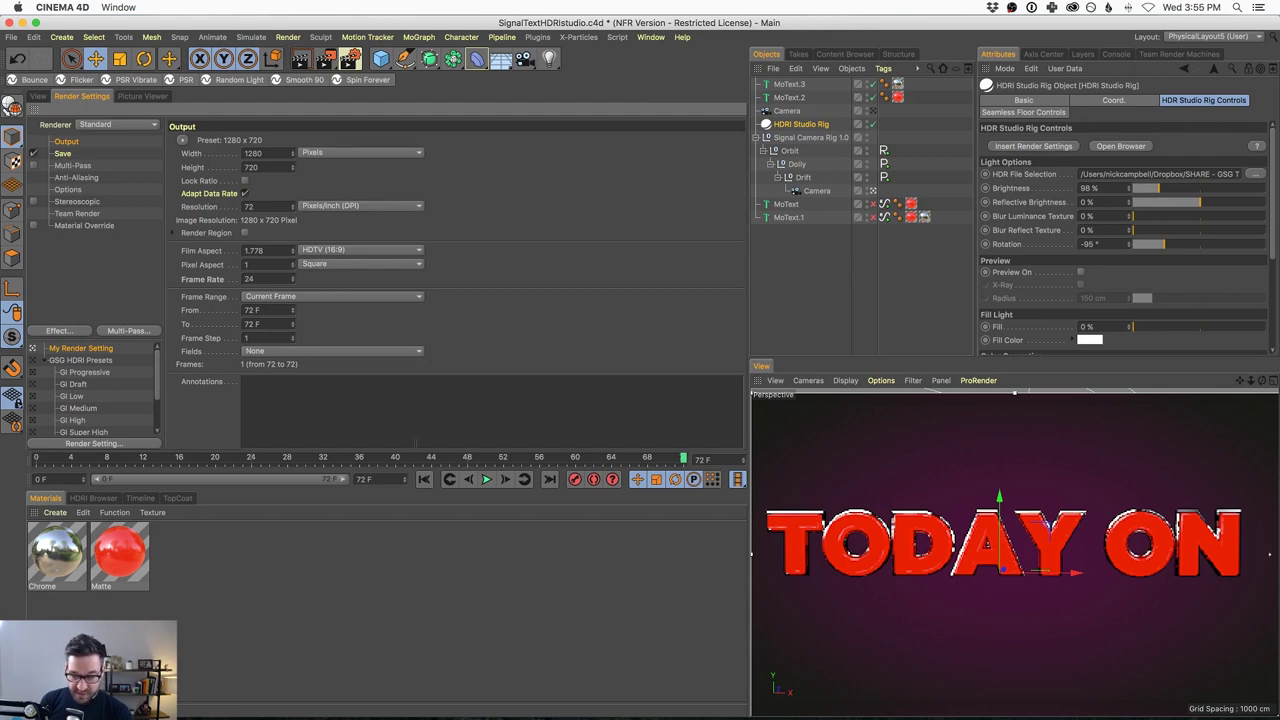
pyautogui.moveTo(160, 360); pyautogui.dragTo(159, 402)
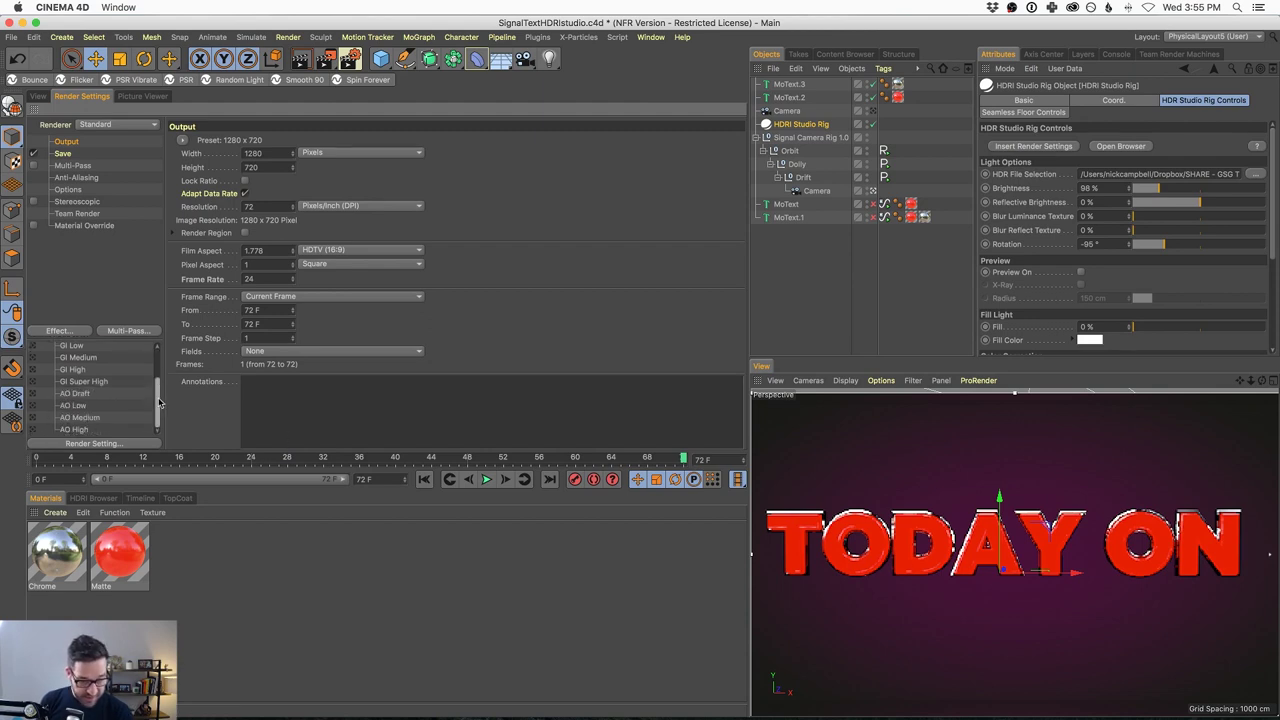
pyautogui.doubleClick(32, 406)
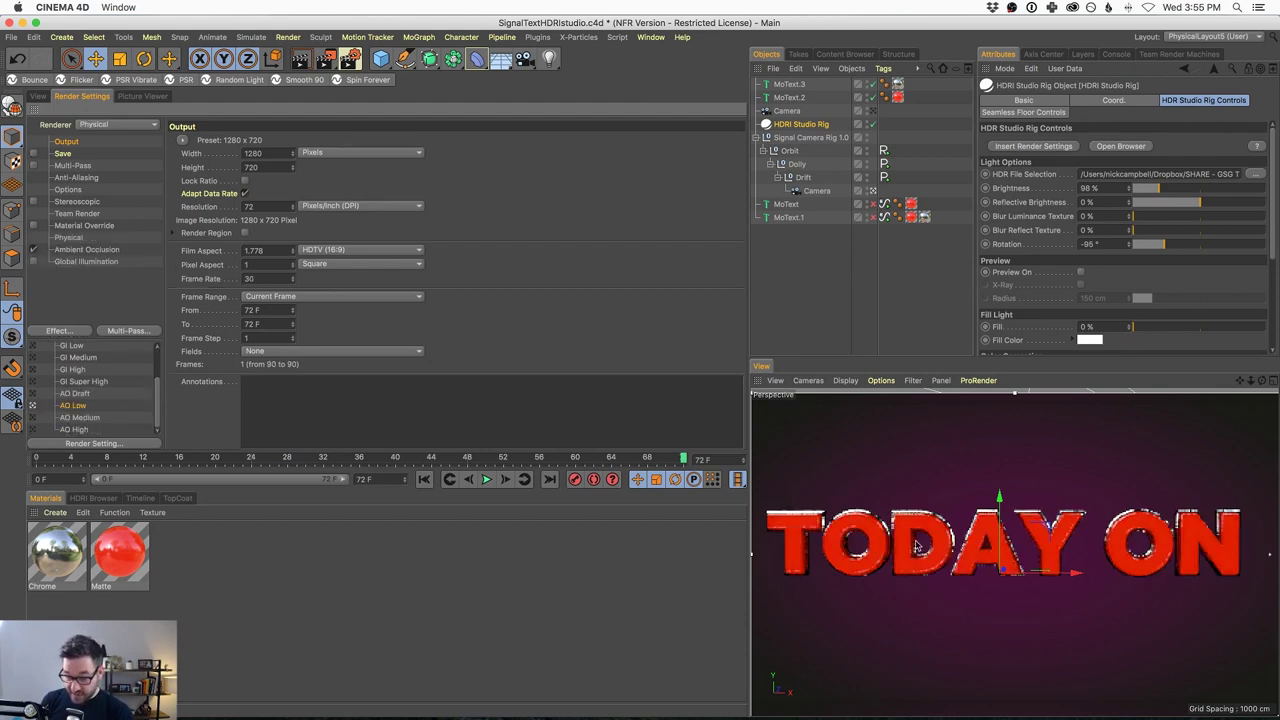
# Examine the noise on the letter A up close and make AO Medium the active render setting preset
pyautogui.scroll(10, 1013, 540)
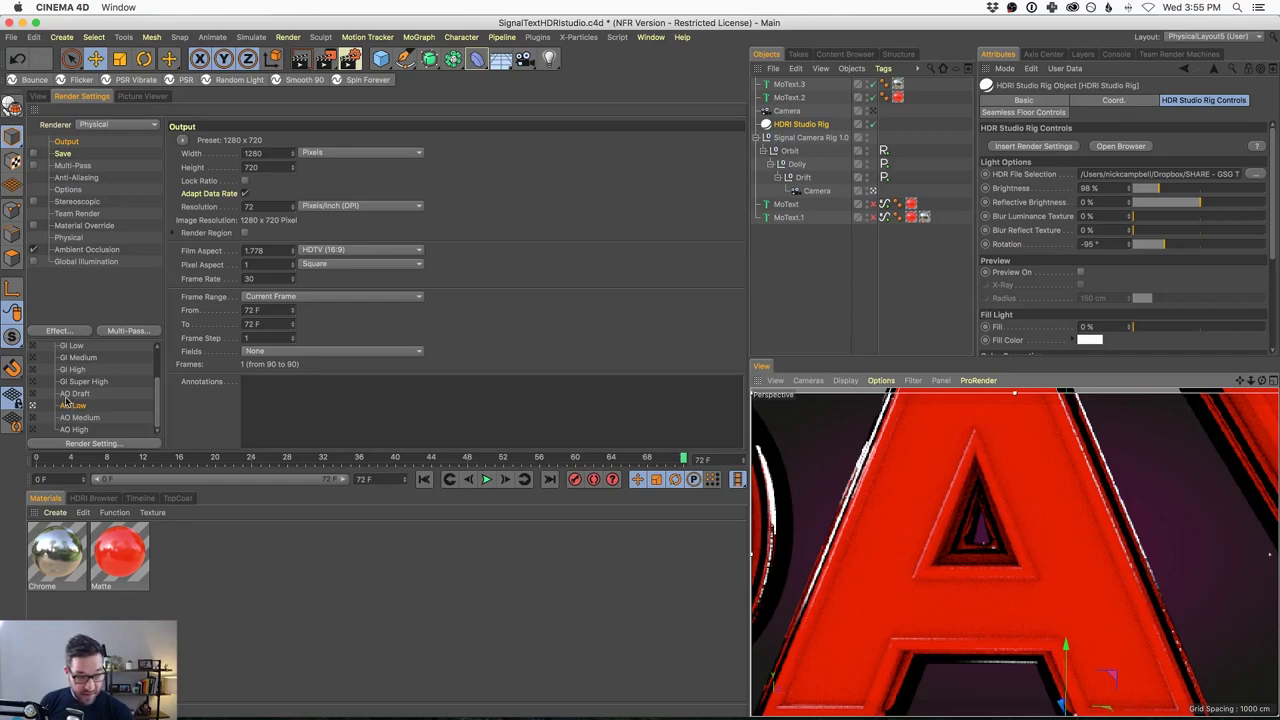
pyautogui.click(33, 370)
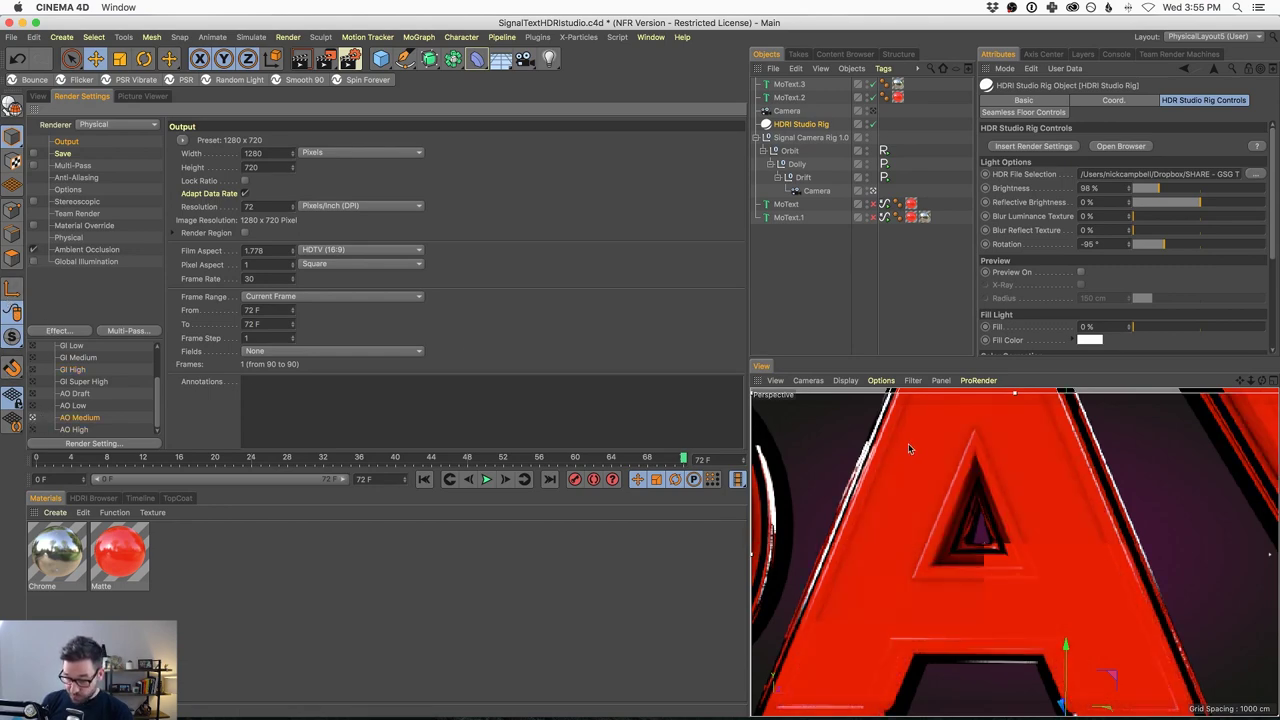
pyautogui.scroll(-10, 944, 449)
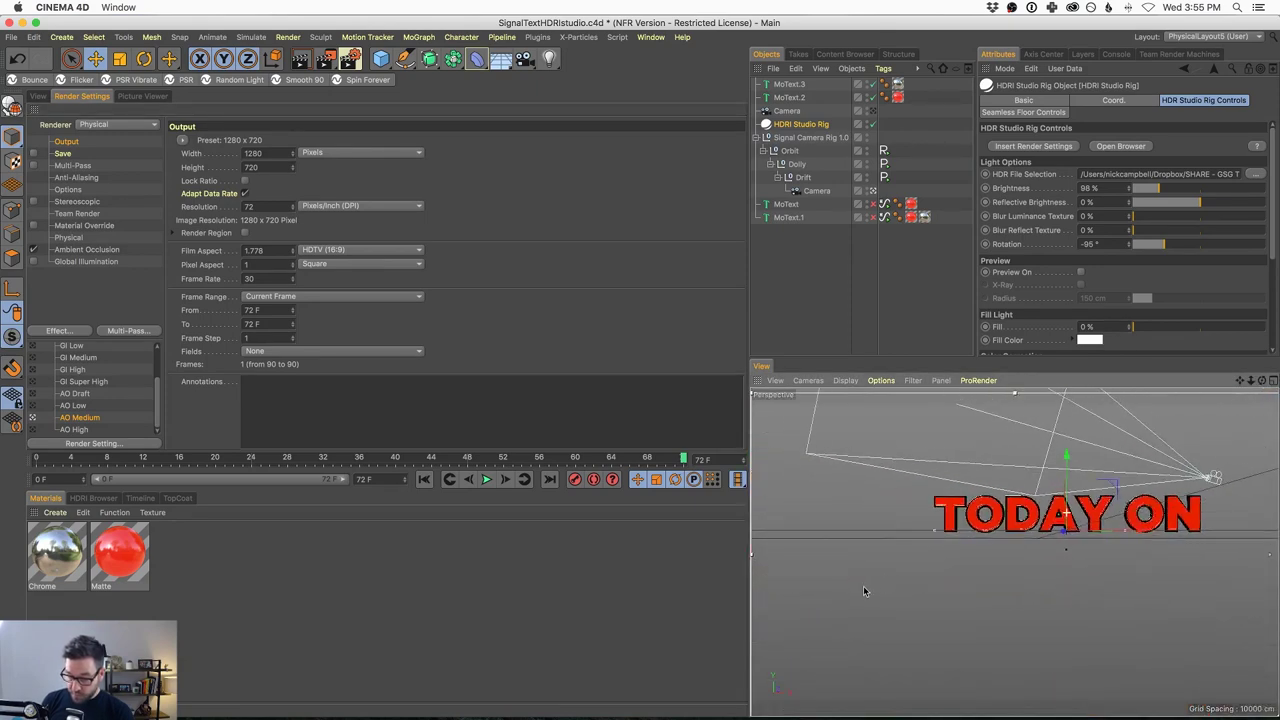
pyautogui.scroll(5, 1066, 520)
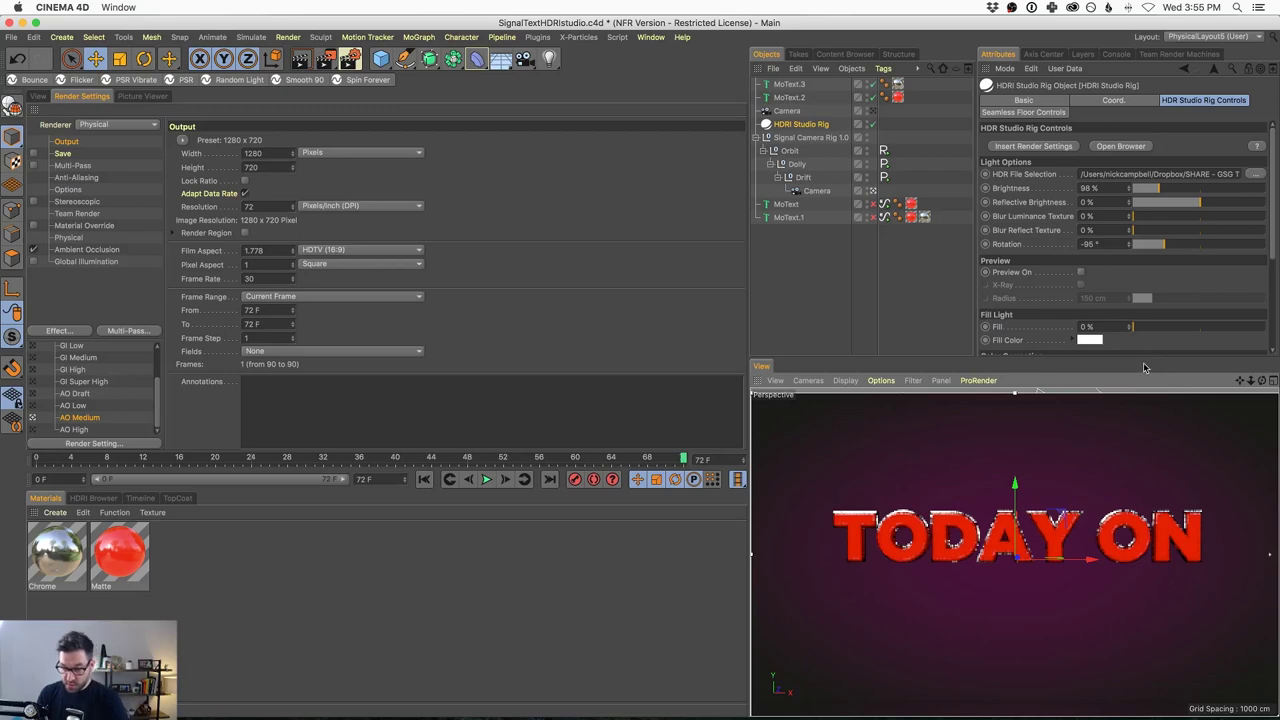
# Play the camera animation and set the Dolly Signal tag's maximum Position Z to -4329 cm
pyautogui.click(40, 95)
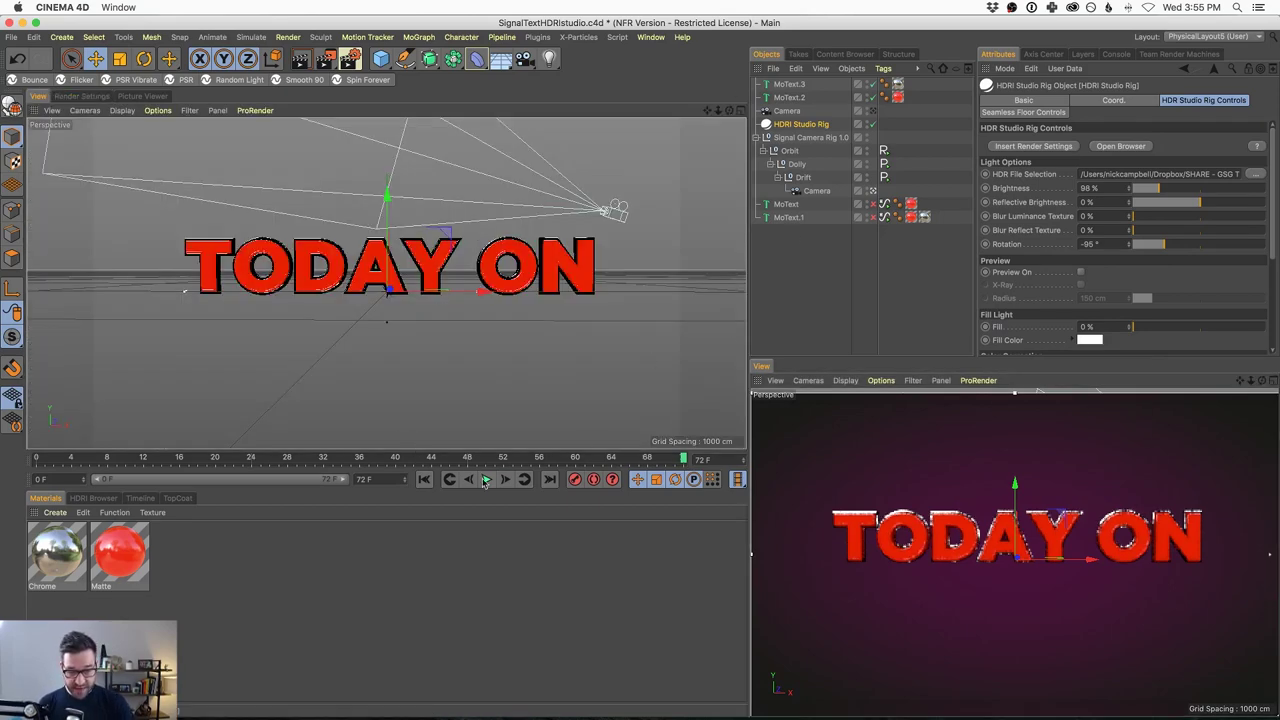
pyautogui.click(486, 479)
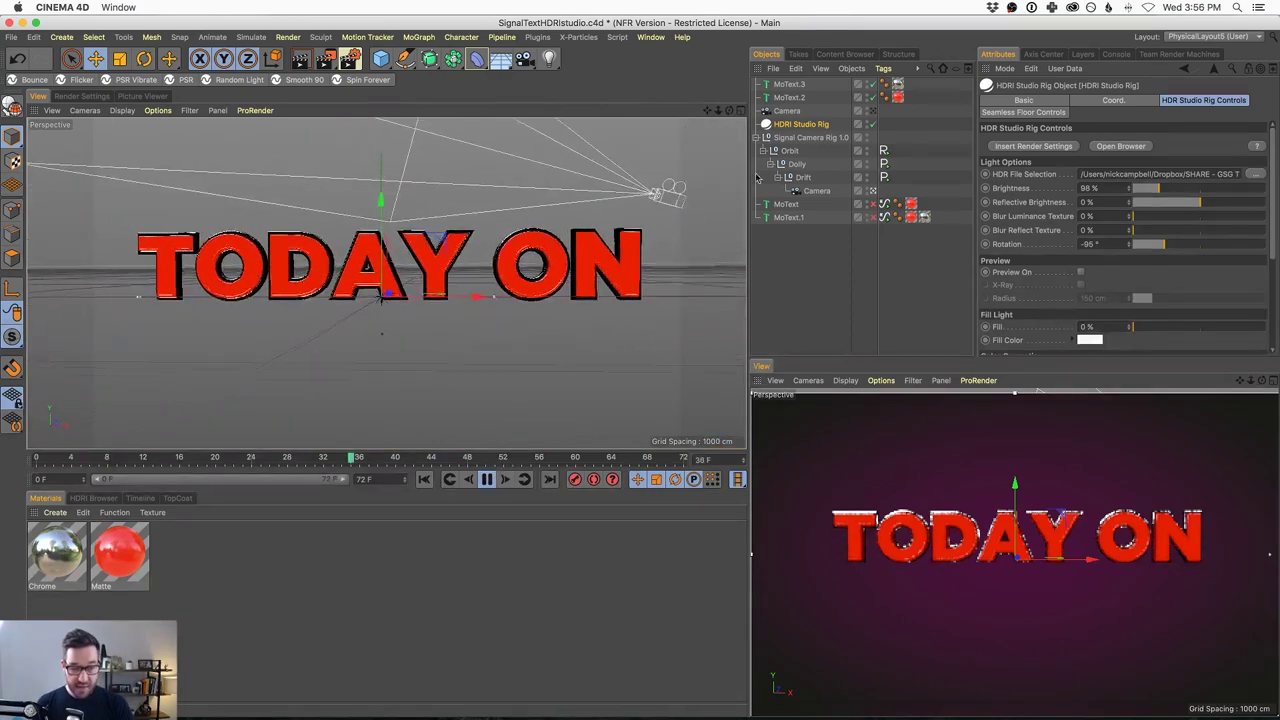
pyautogui.click(807, 139)
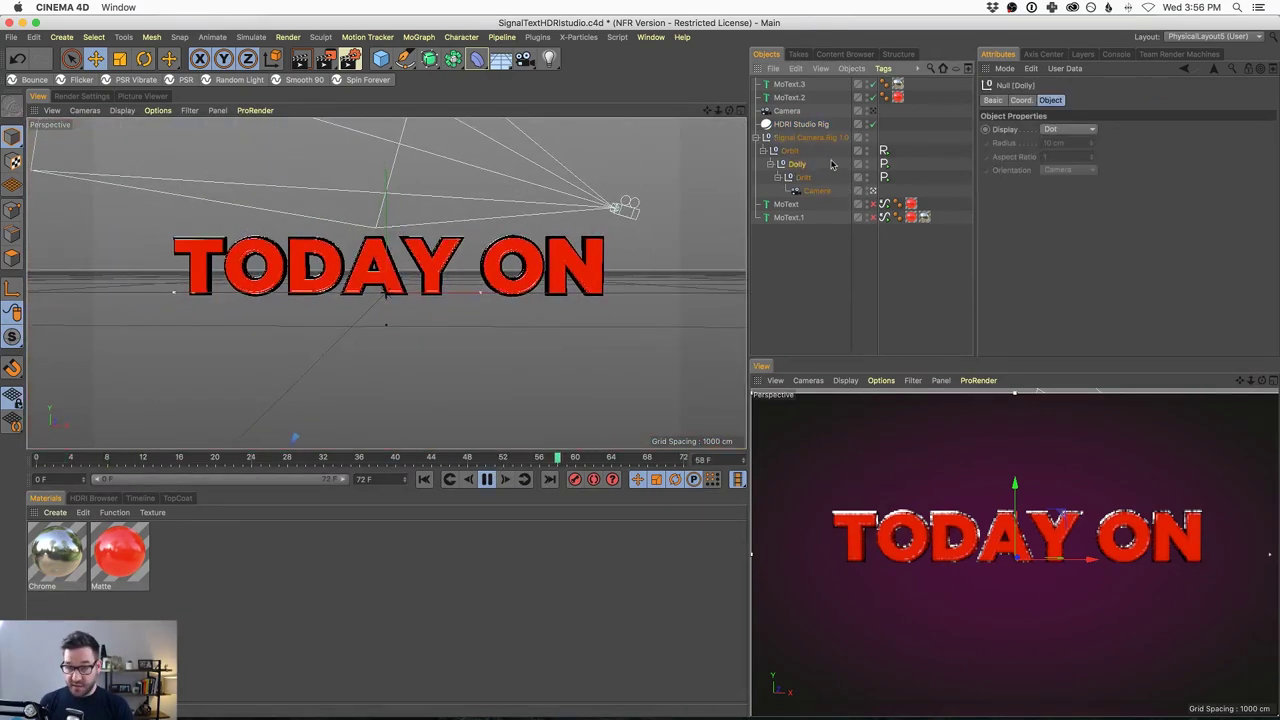
pyautogui.click(815, 190)
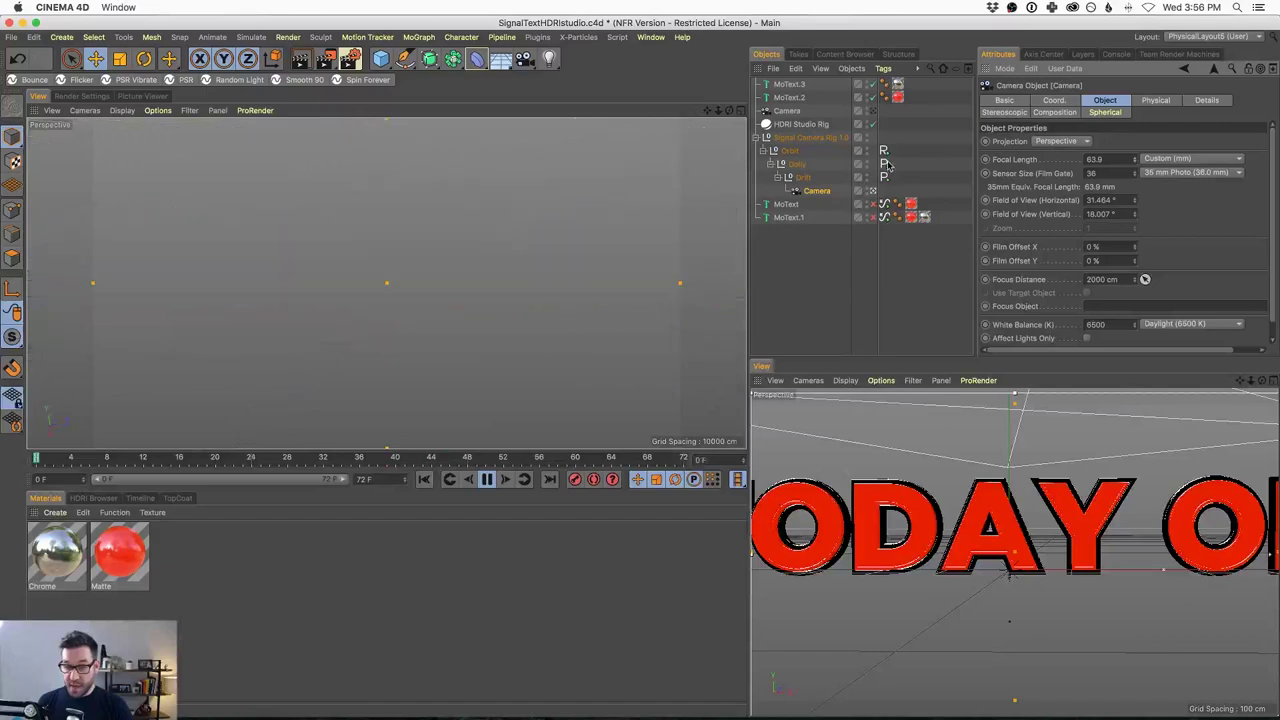
pyautogui.click(884, 163)
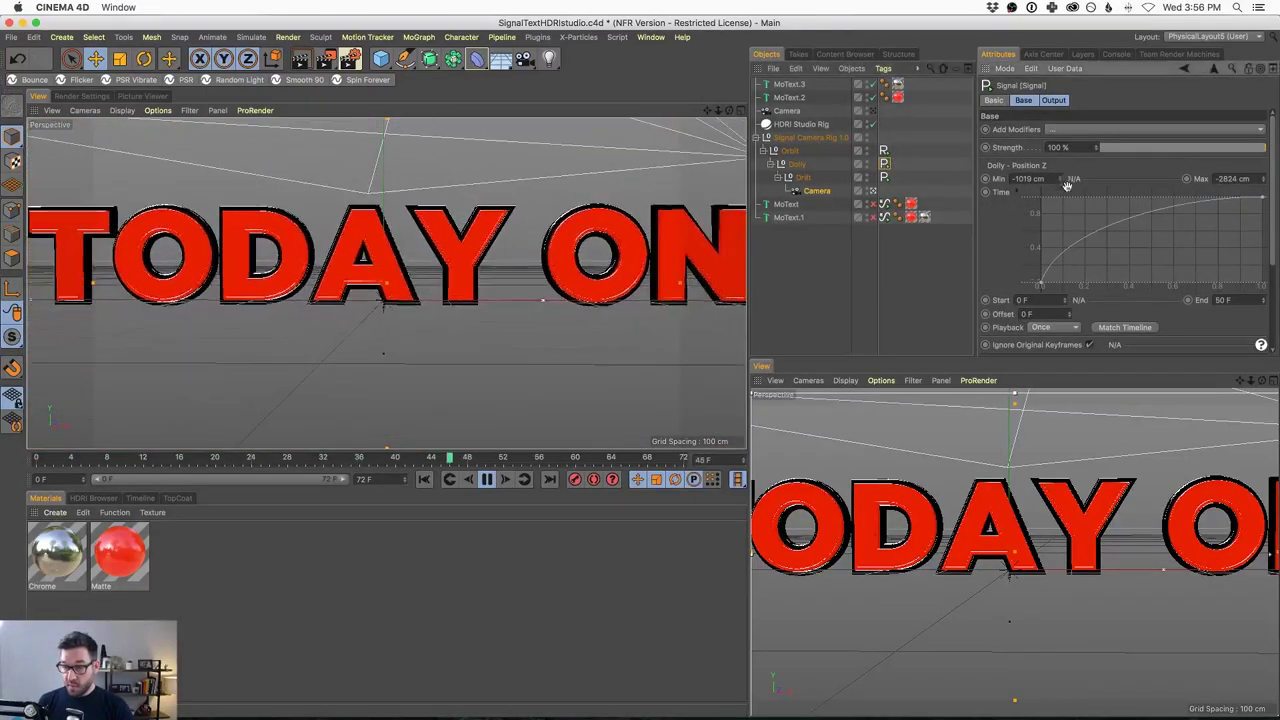
pyautogui.scroll(-1, 1262, 228)
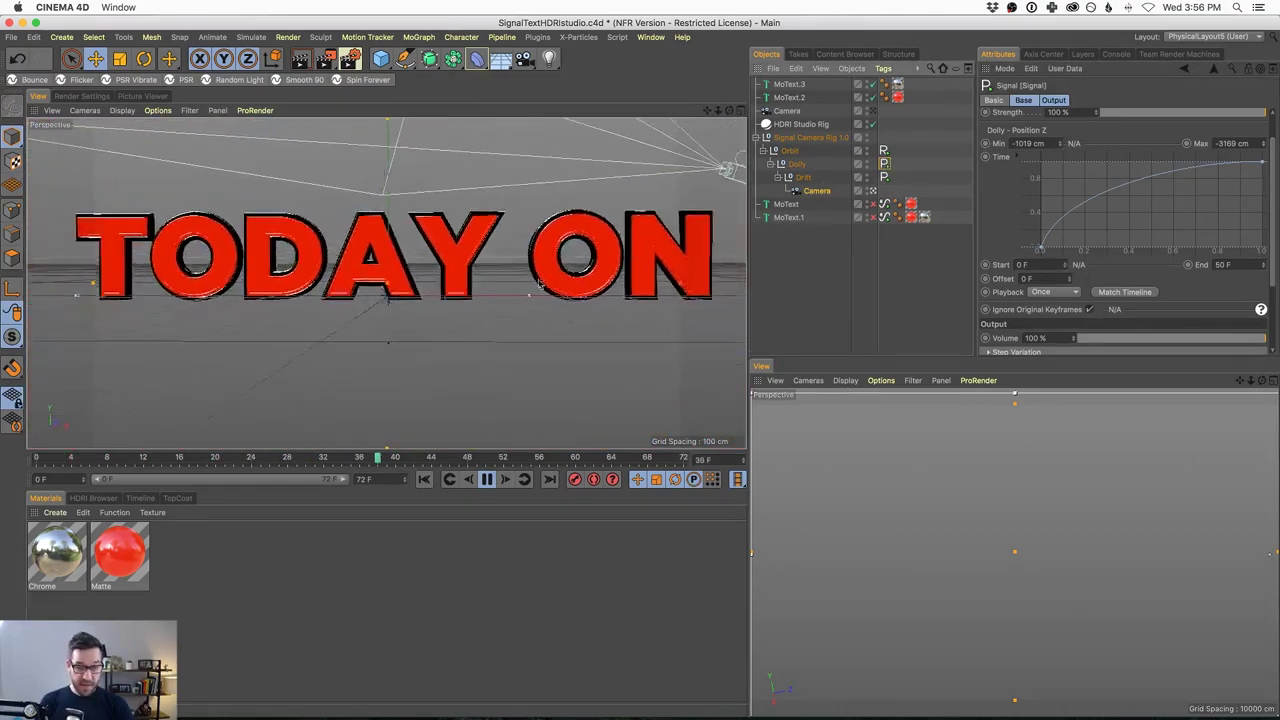
pyautogui.moveTo(1262, 144); pyautogui.dragTo(1276, 141)
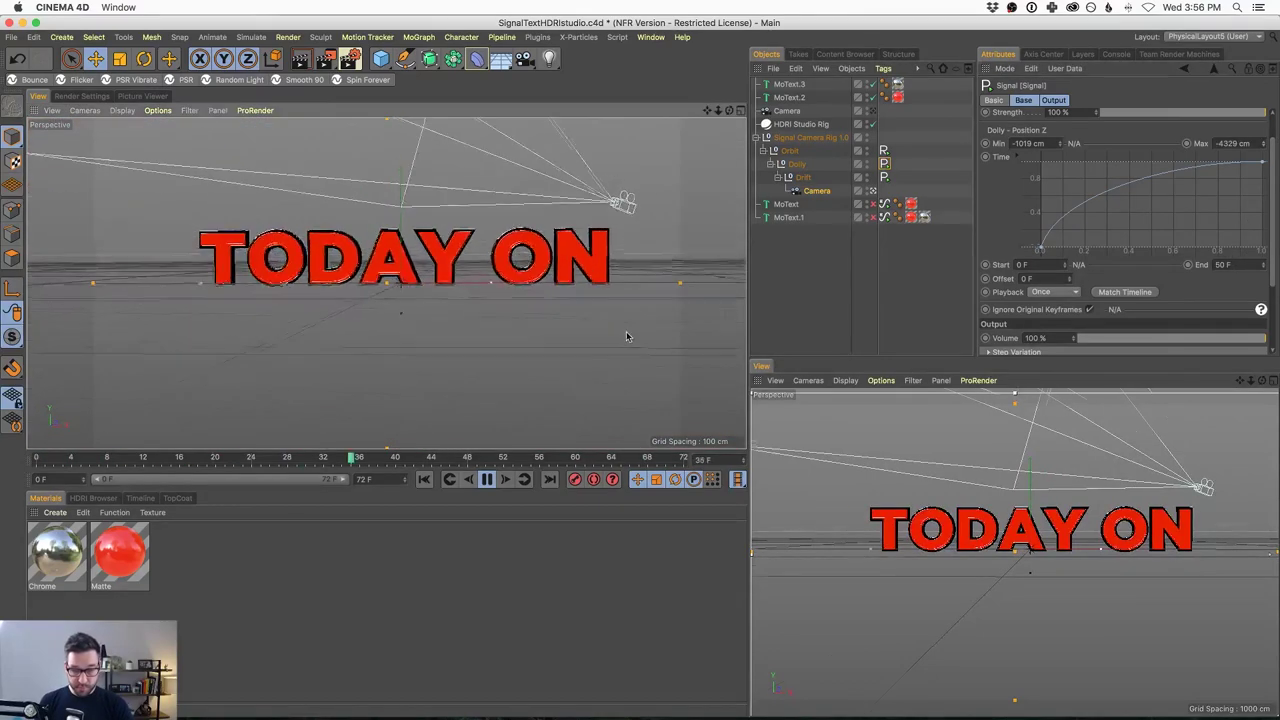
# Set the first minimum rotation value of the Orbit null's Signal tag to 117° and stop the playback
pyautogui.click(790, 150)
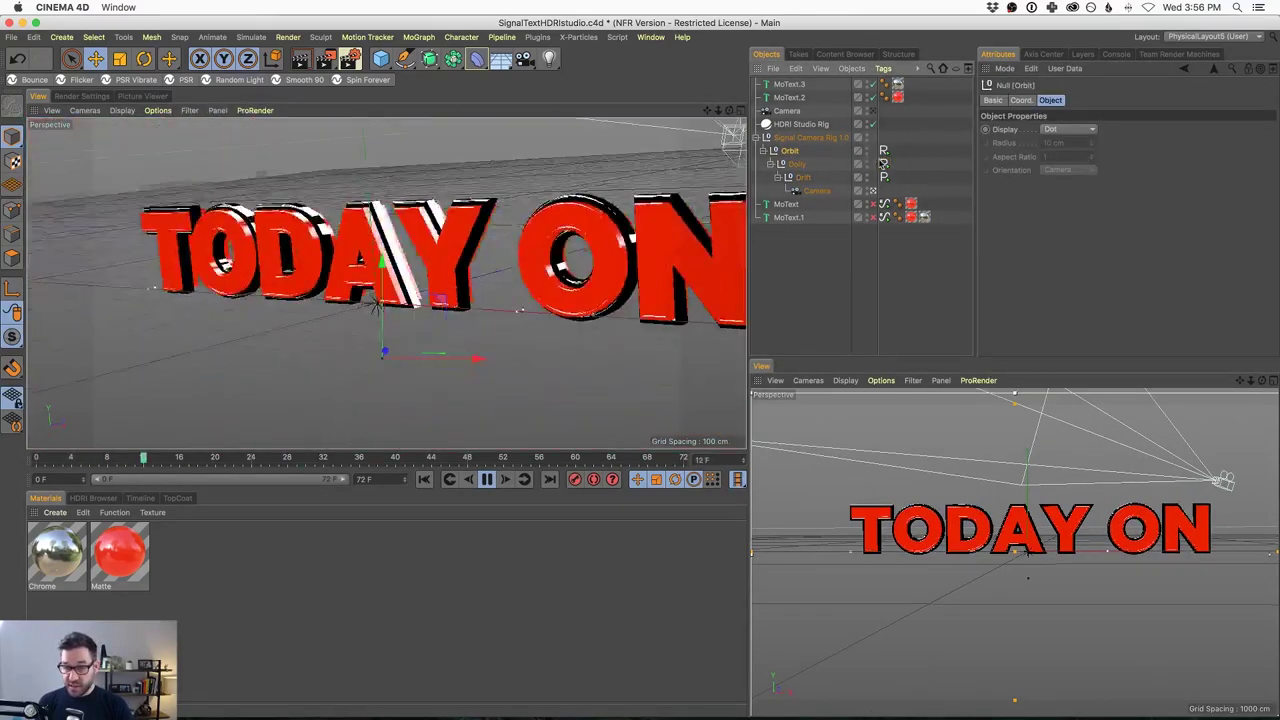
pyautogui.click(884, 150)
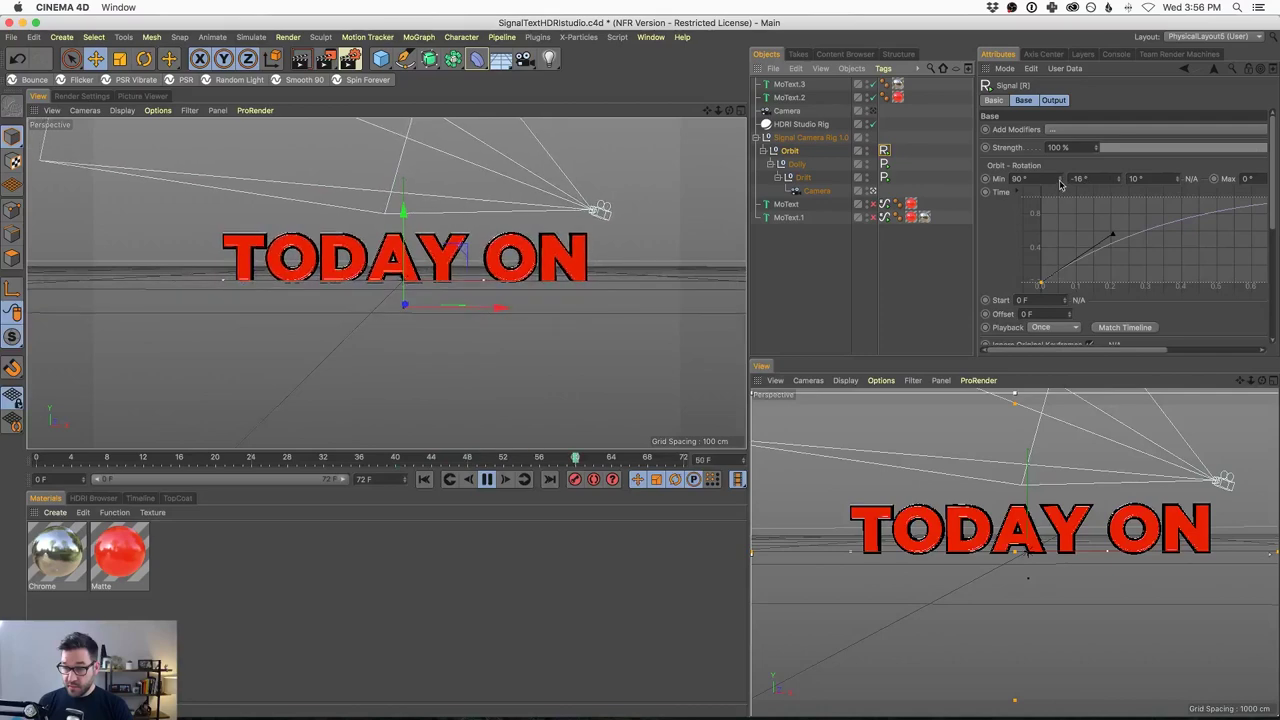
pyautogui.moveTo(1060, 180); pyautogui.dragTo(1068, 156)
pyautogui.click(424, 479)
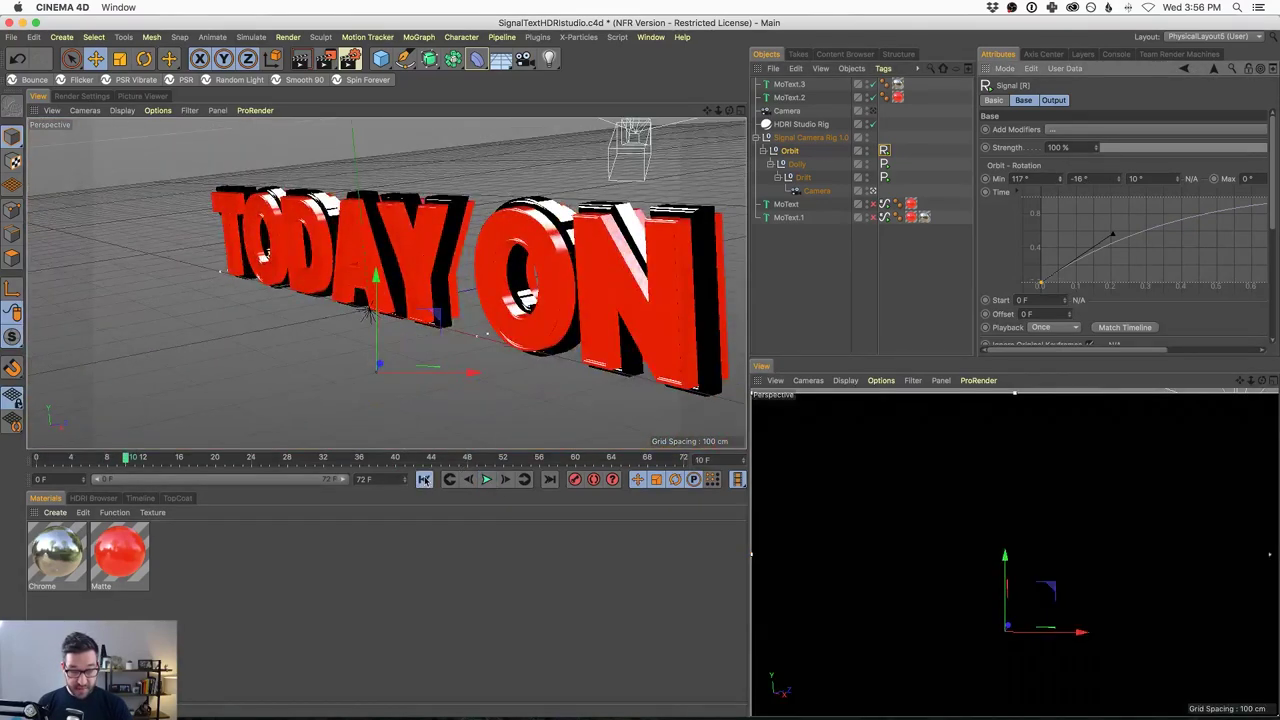
# Set the first minimum rotation value of the Orbit null's Signal tag to -74° and preview the camera animation
pyautogui.moveTo(1060, 183); pyautogui.dragTo(1028, 314)
pyautogui.click(486, 479)
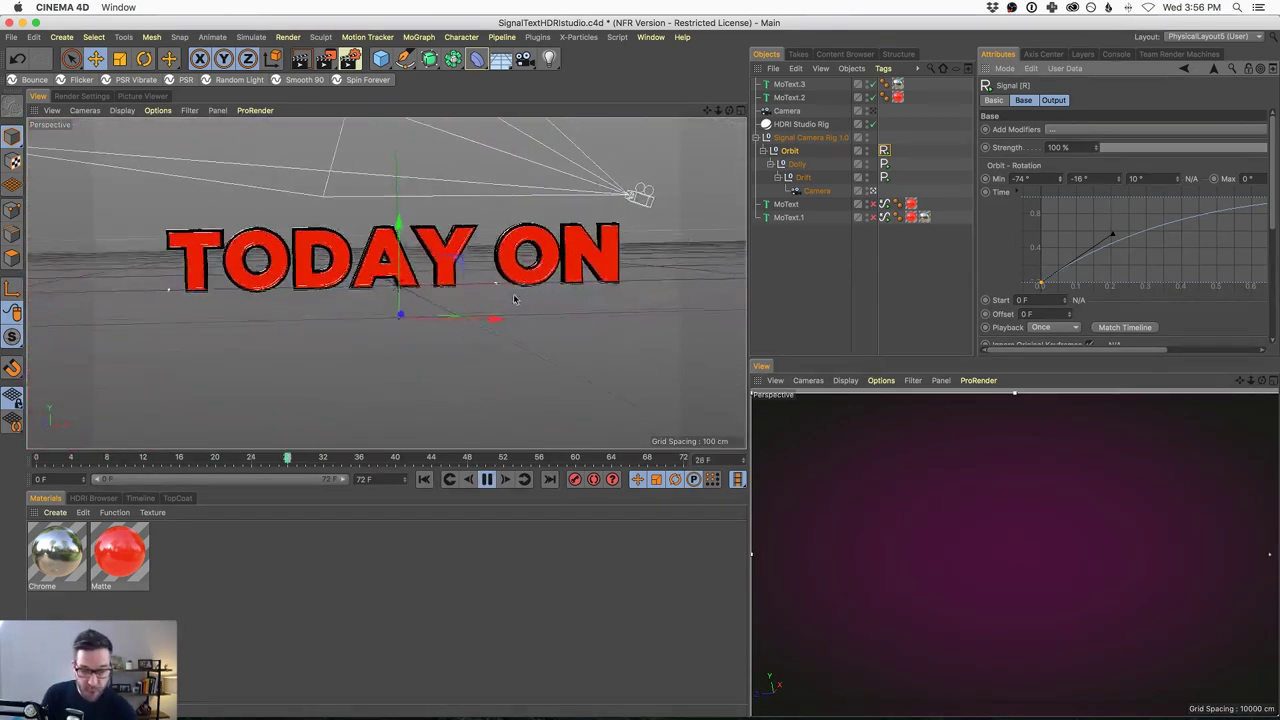
pyautogui.press('F8')
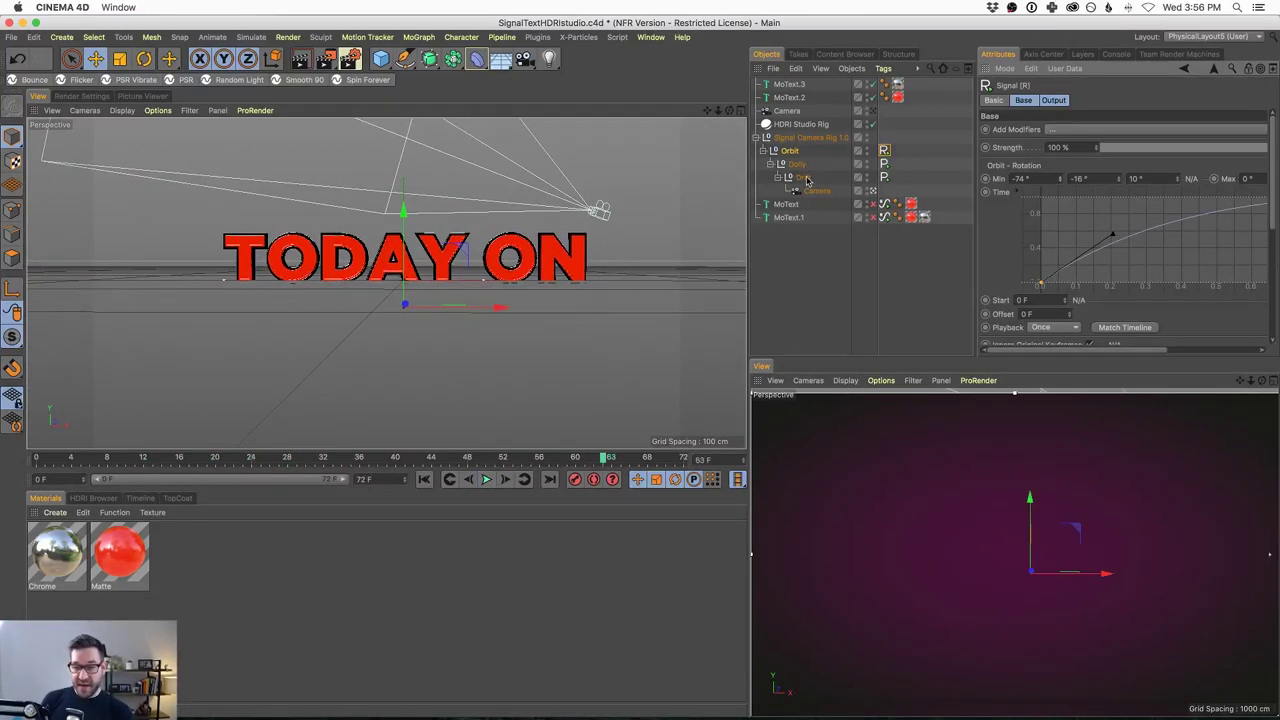
# Add Signal tags to the MoText.3 and MoText.2 objects together
pyautogui.moveTo(787, 91); pyautogui.dragTo(829, 84)
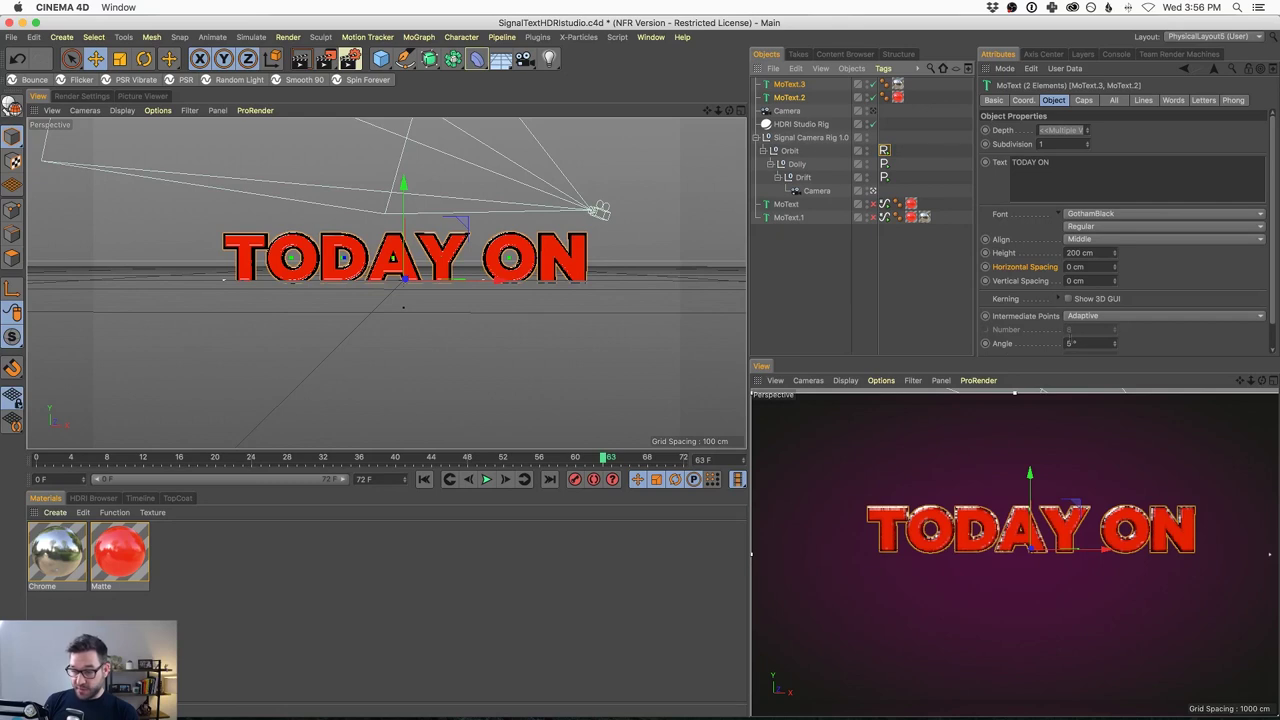
pyautogui.scroll(-1, 1266, 218)
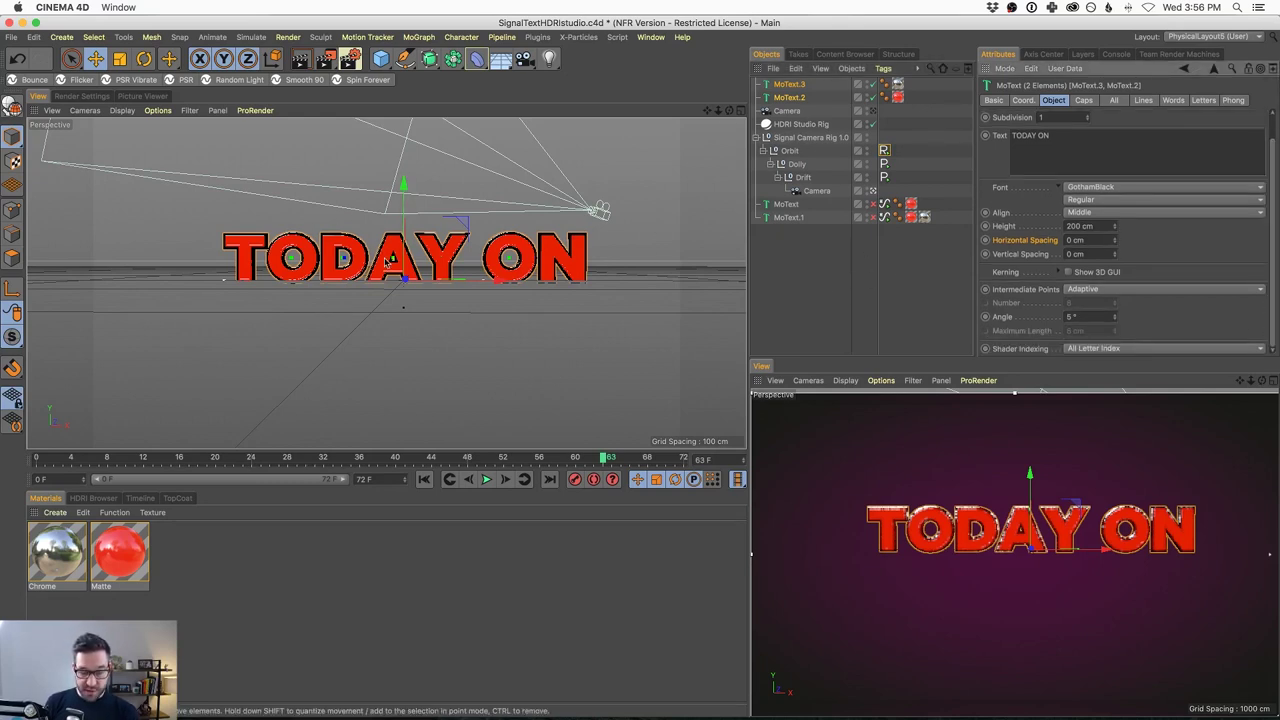
pyautogui.keyDown('alt'); pyautogui.moveTo(427, 289); pyautogui.dragTo(414, 306, button='middle'); pyautogui.keyUp('alt')
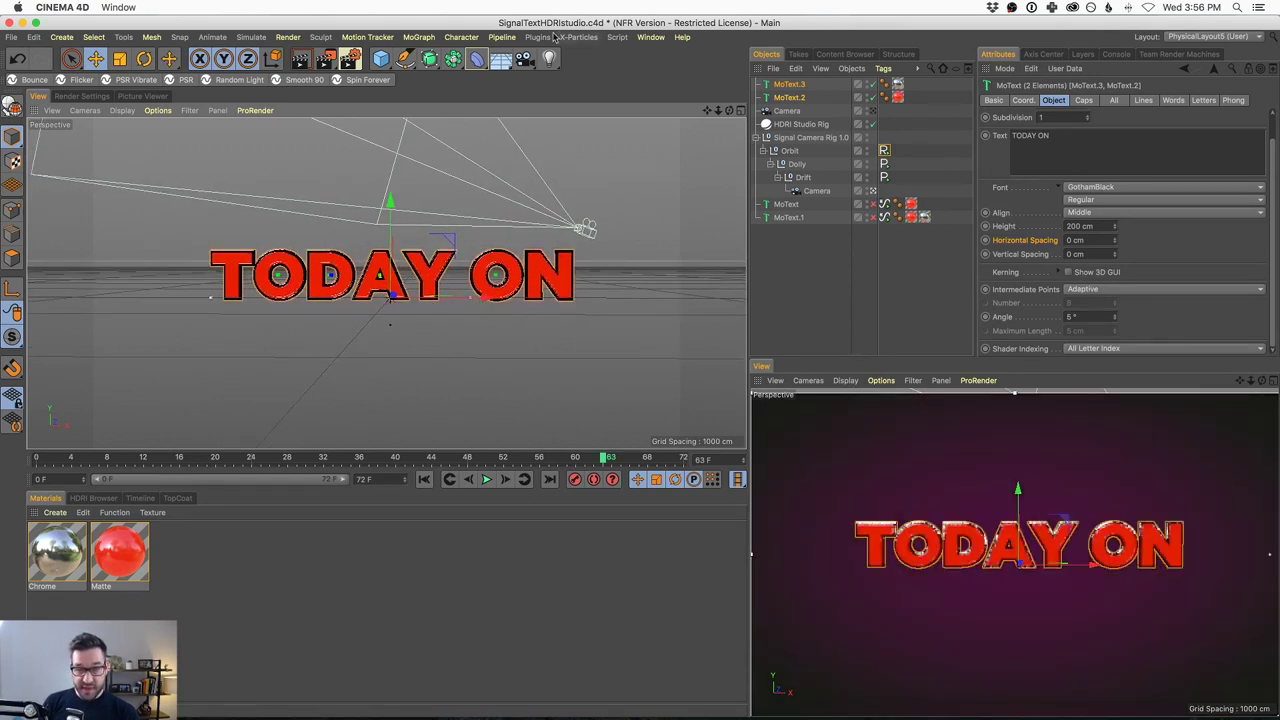
pyautogui.click(538, 37)
pyautogui.click(883, 68)
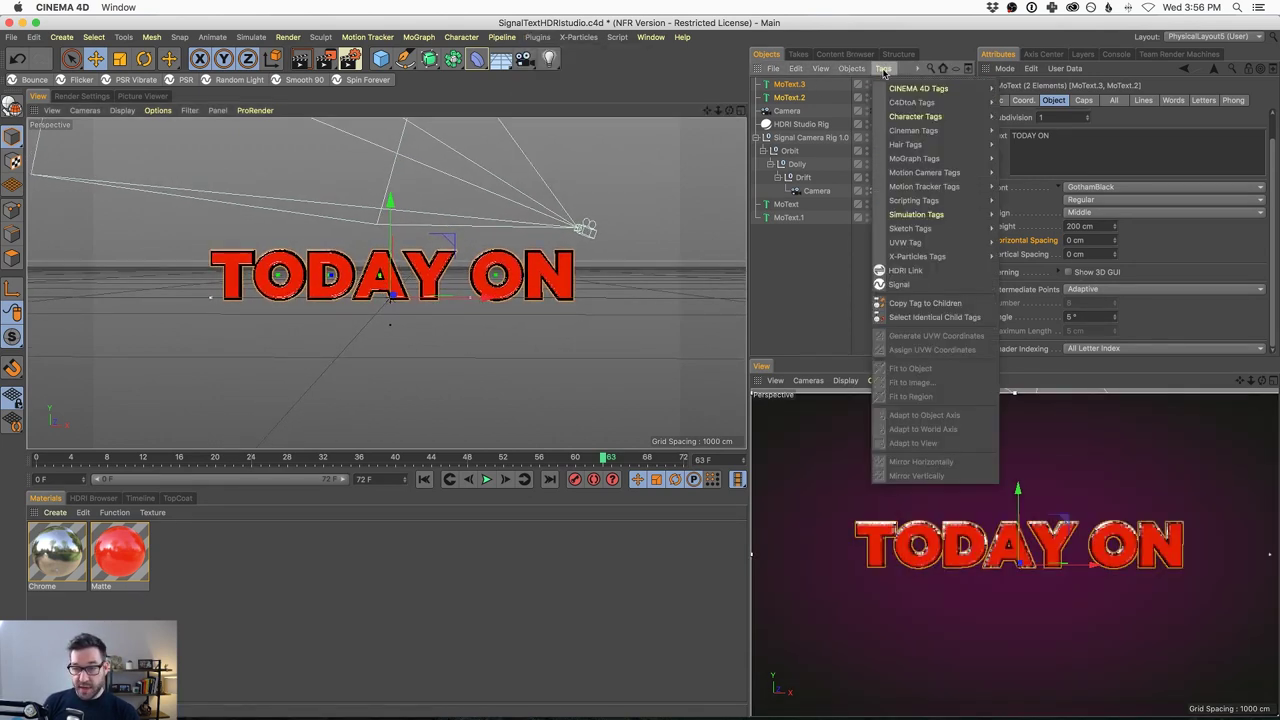
pyautogui.click(934, 285)
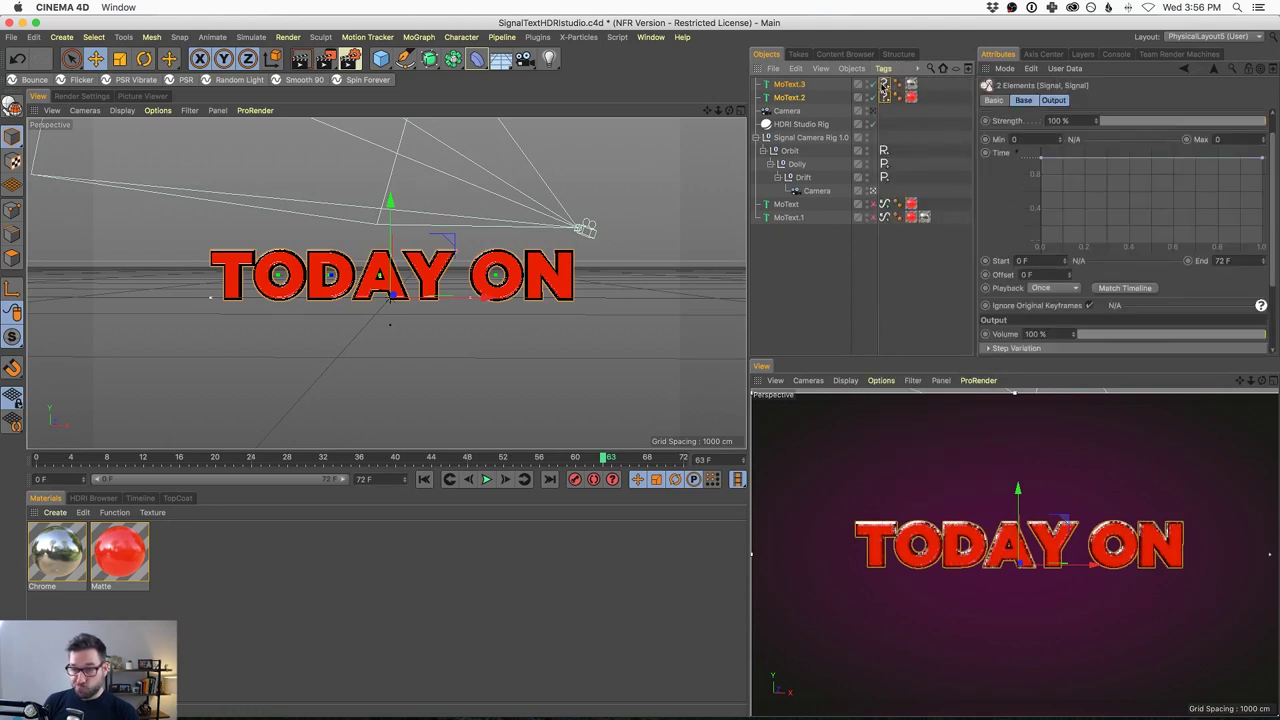
# Assign the Horizontal Spacing parameter of MoText.3 and MoText.2 to their respective Signal tags and select both tags for editing
pyautogui.click(789, 85)
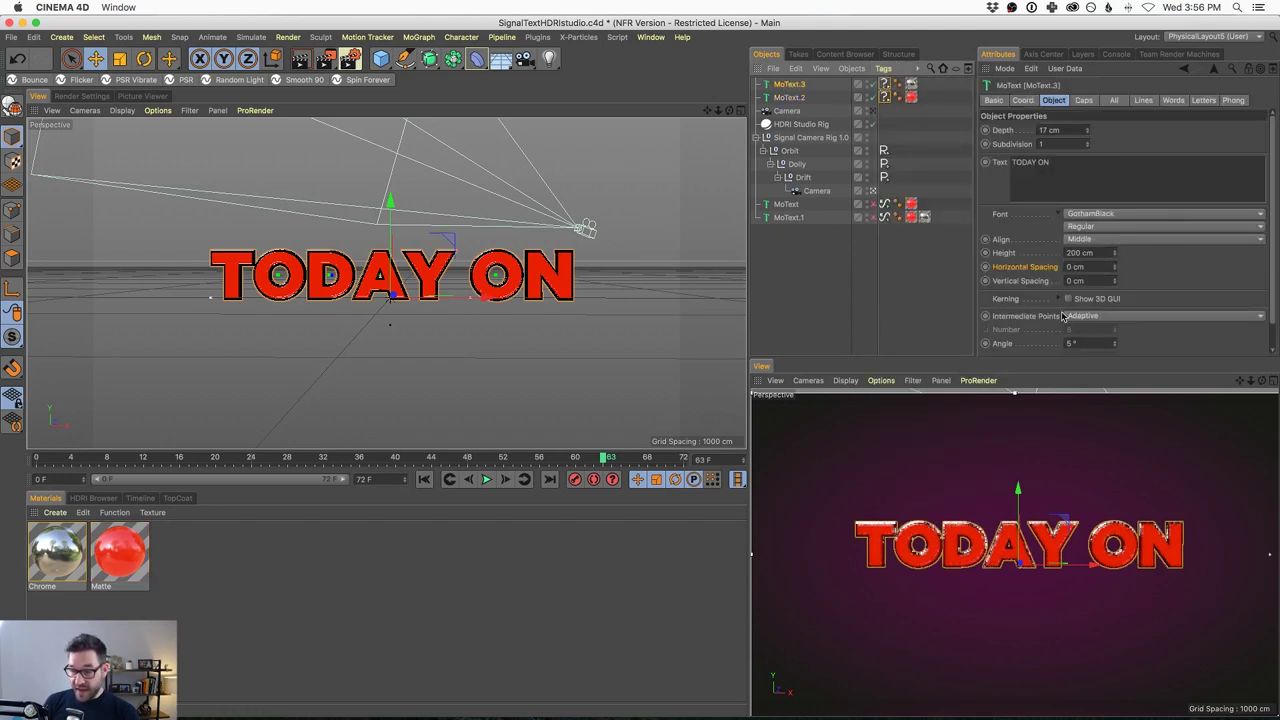
pyautogui.scroll(-1, 1100, 240)
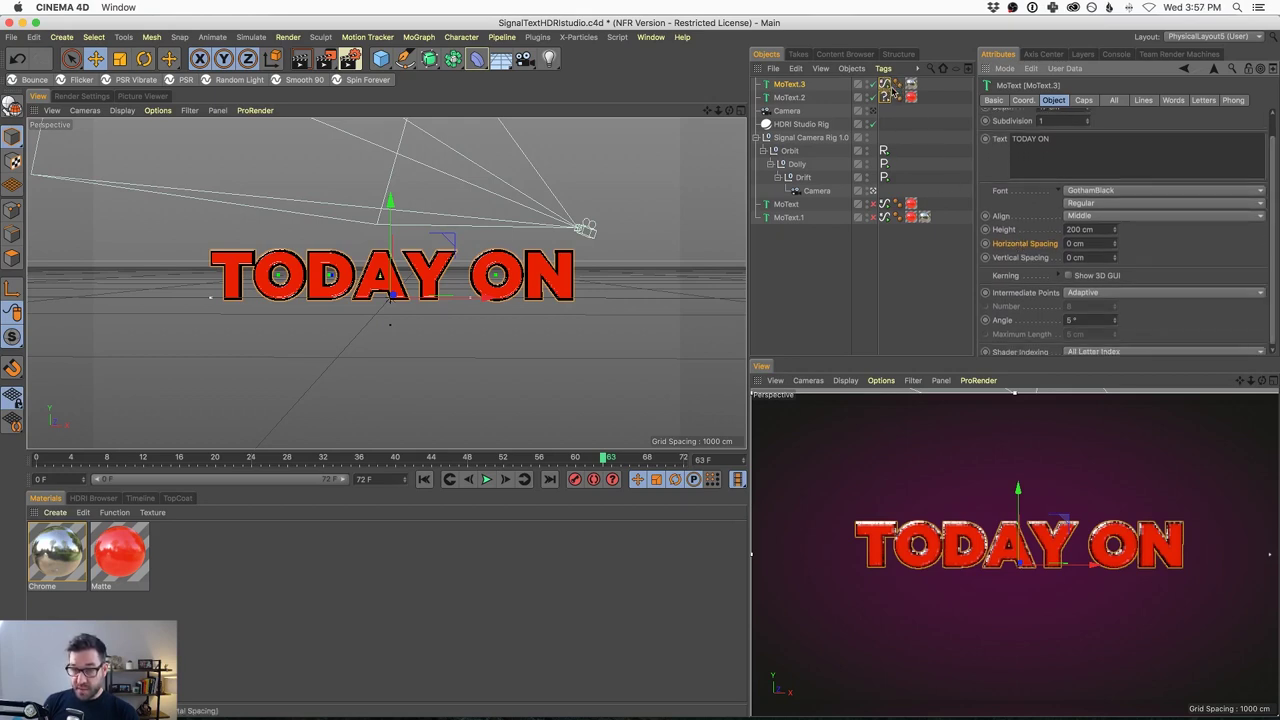
pyautogui.click(789, 97)
pyautogui.moveTo(1020, 245); pyautogui.dragTo(887, 97)
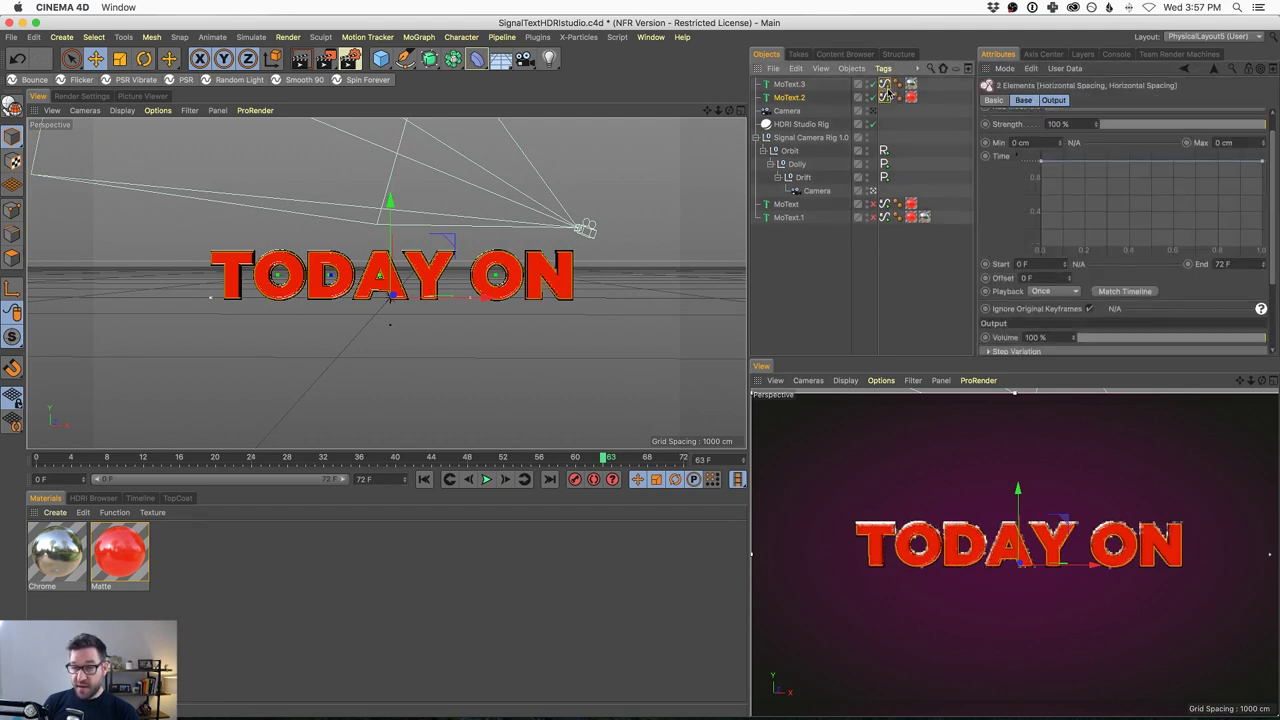
pyautogui.click(885, 91)
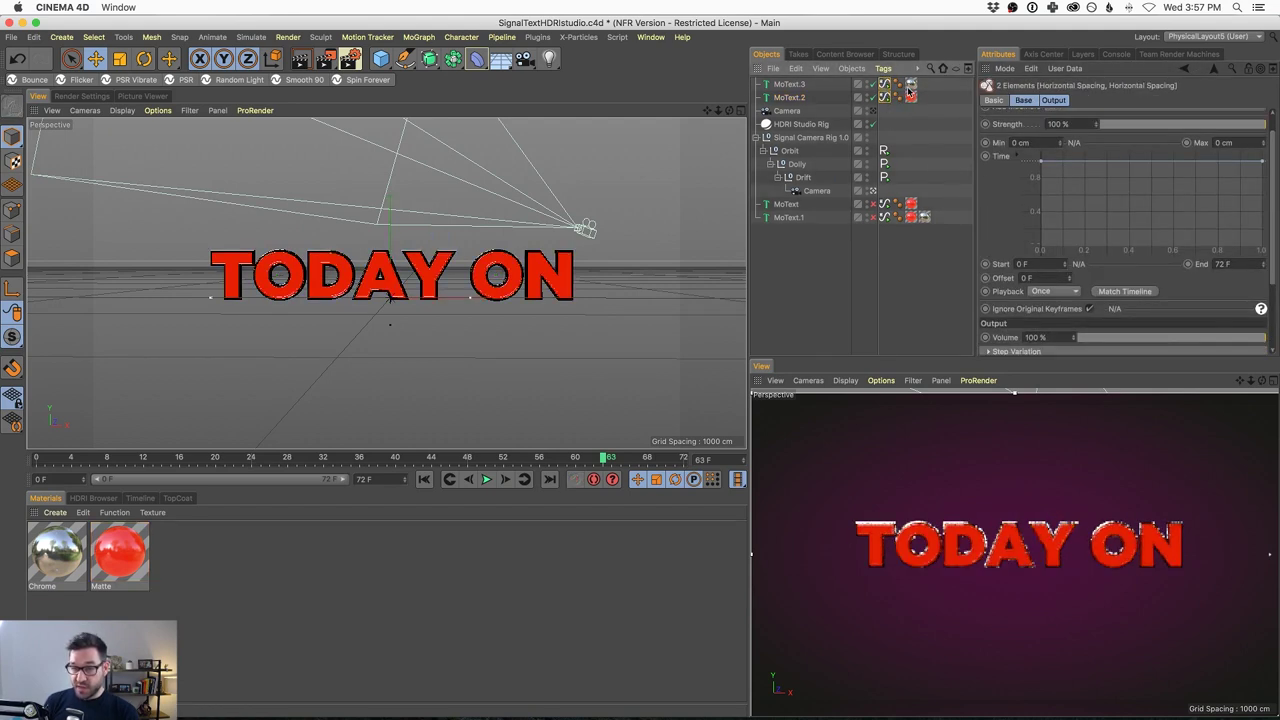
# Give the horizontal spacing Signal curve an eased shape with a raised starting handle and set the maximum spacing to 3 cm
pyautogui.click(1035, 170)
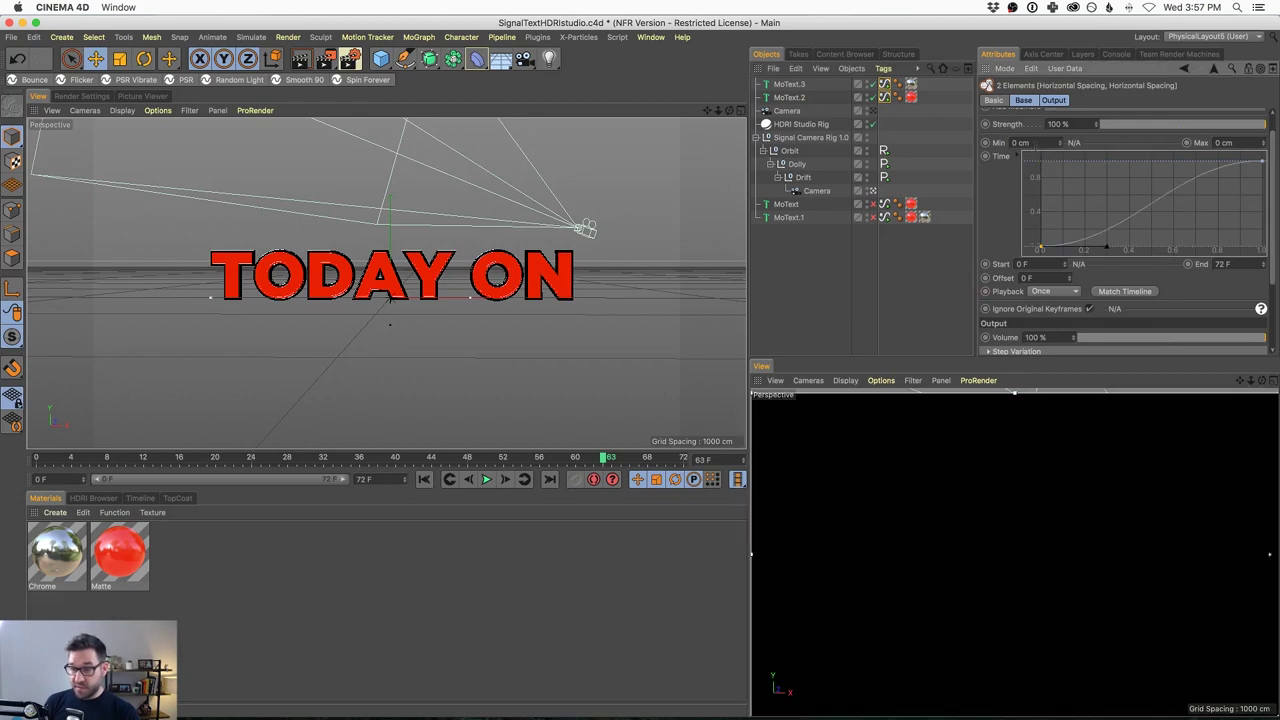
pyautogui.moveTo(1106, 246); pyautogui.dragTo(1107, 221)
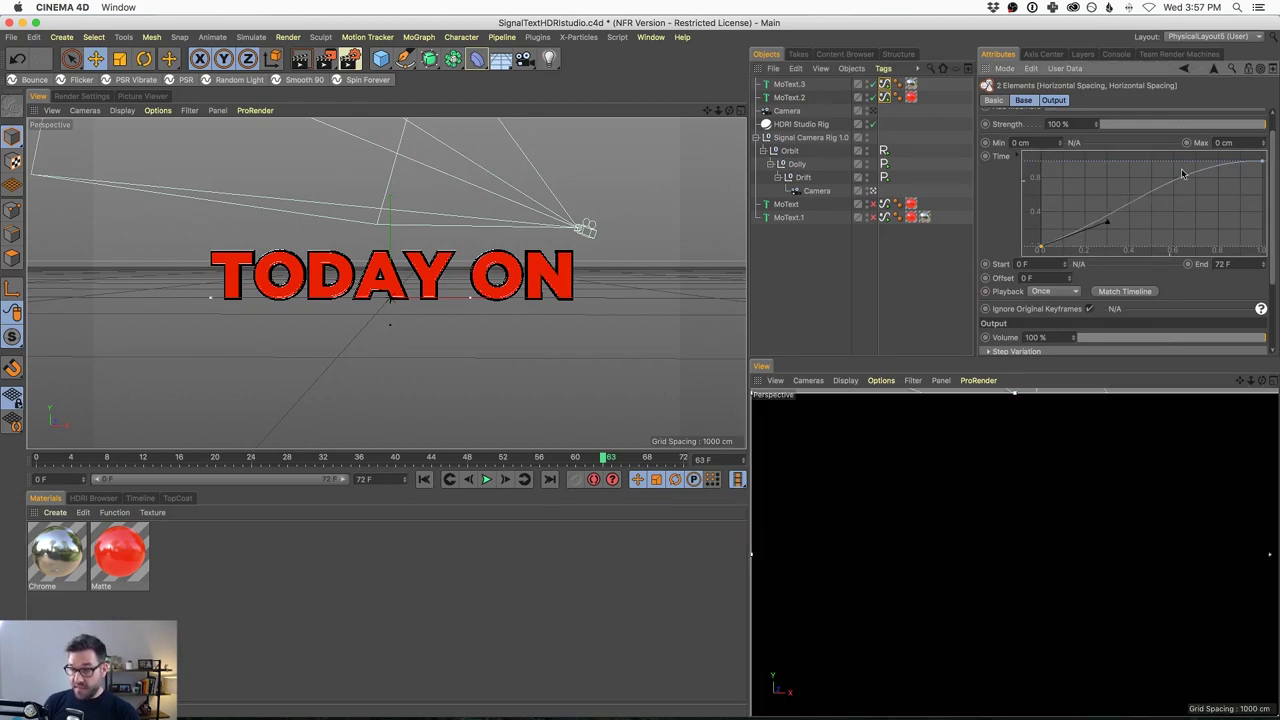
pyautogui.moveTo(1262, 143)
pyautogui.mouseDown()
pyautogui.moveTo(1271, 122)
pyautogui.moveTo(1270, 141)
pyautogui.mouseUp()
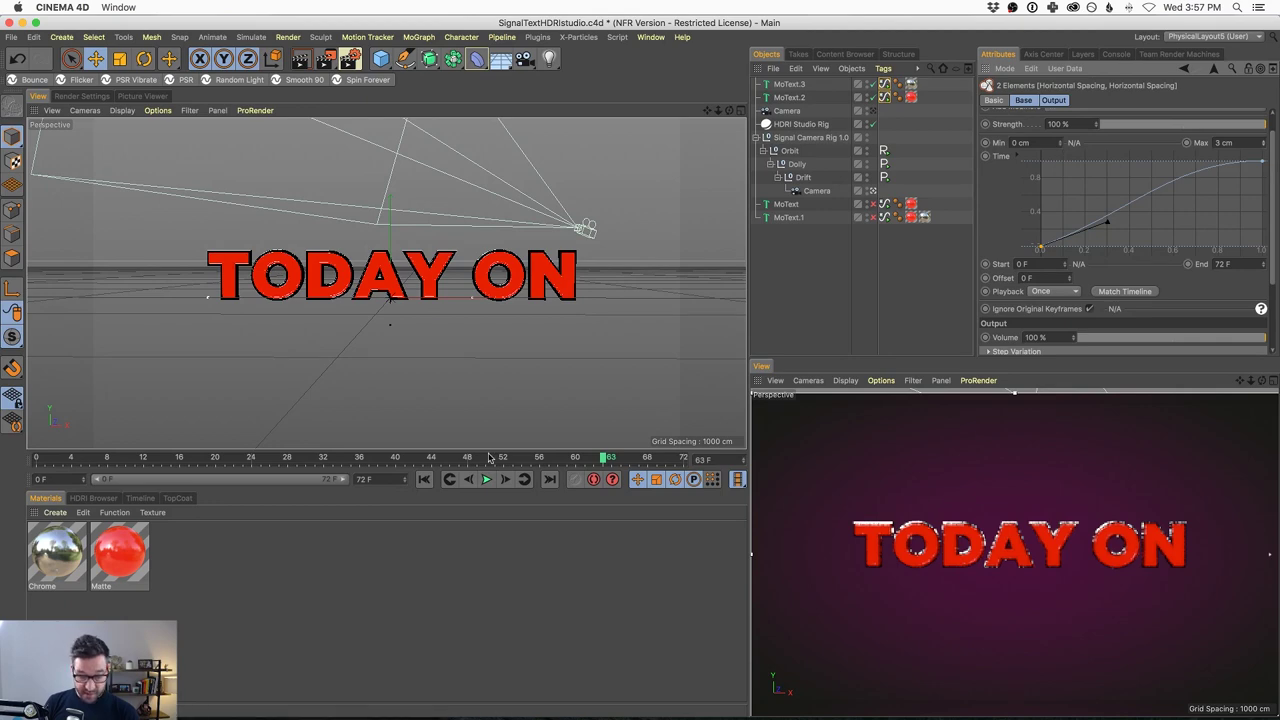
# Try minimum horizontal spacings of 114 cm and -114 cm on both Signal tags while playing the animation
pyautogui.moveTo(1061, 143); pyautogui.dragTo(1090, 74)
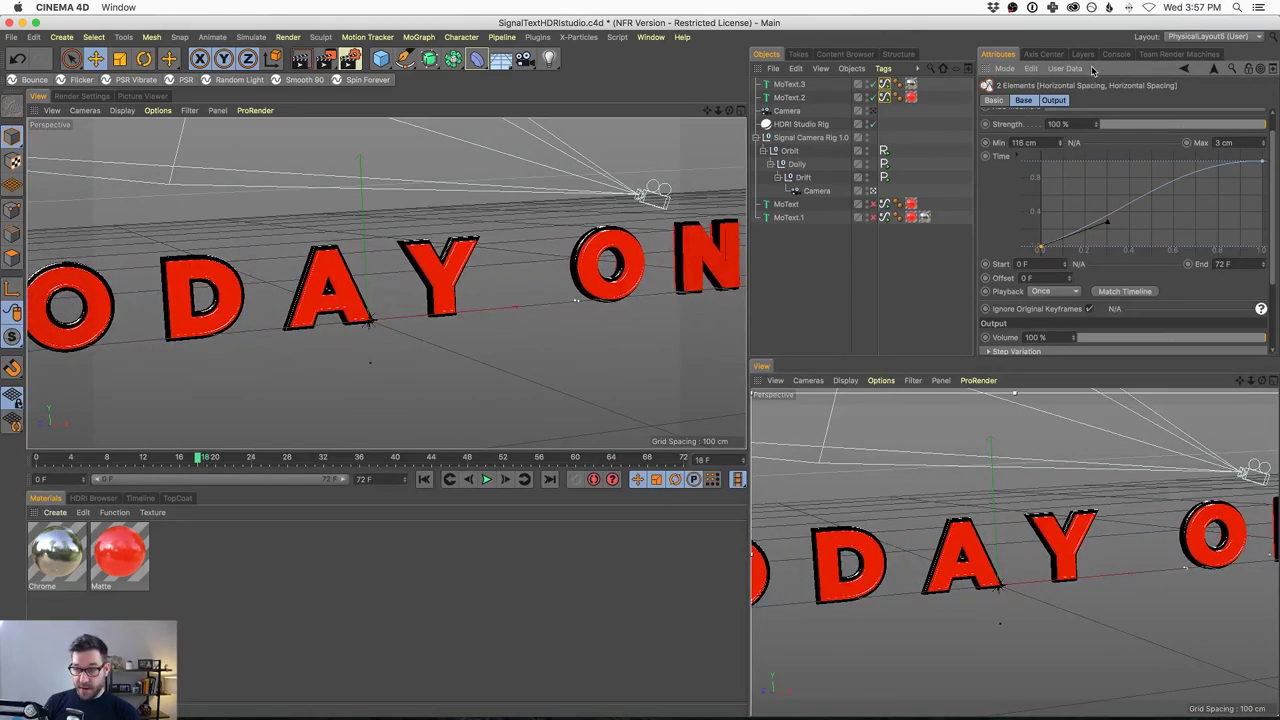
pyautogui.click(490, 479)
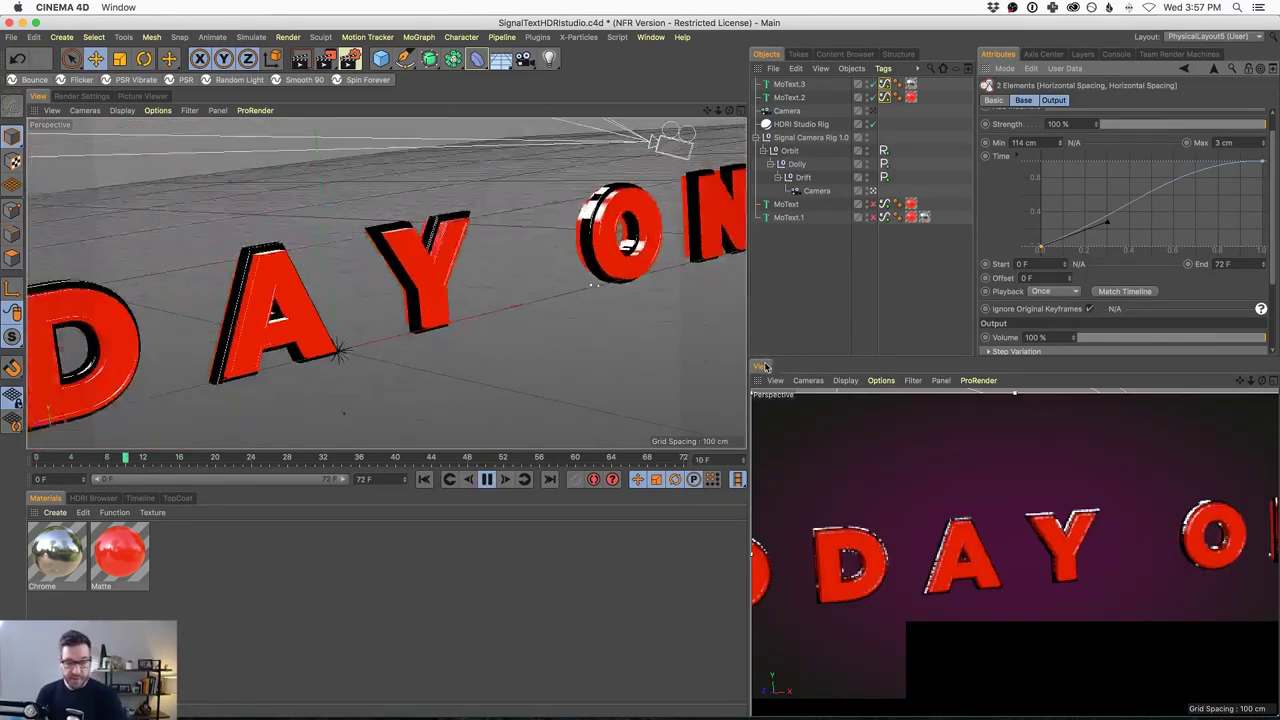
pyautogui.moveTo(1061, 145); pyautogui.dragTo(1035, 302)
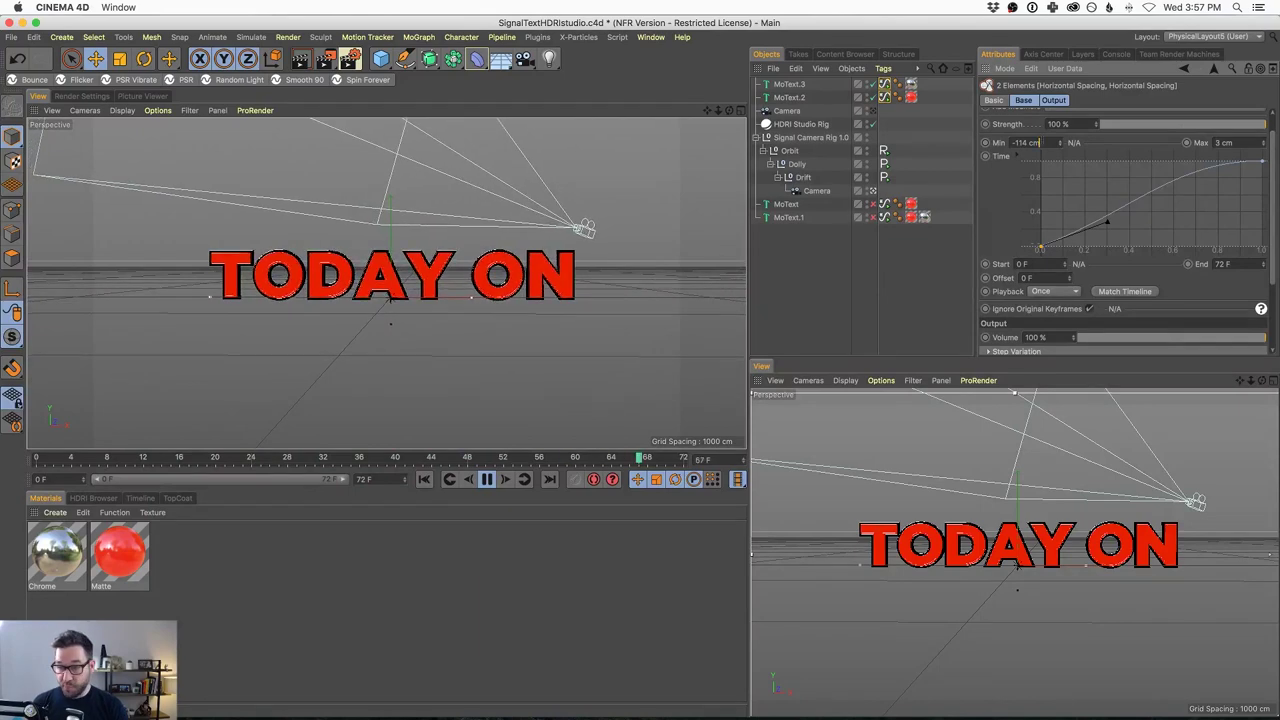
# Reset the minimum horizontal spacing to 0 cm, set the maximum to 10 cm and readjust the minimum, ending on frame 50
pyautogui.rightClick(1061, 143)
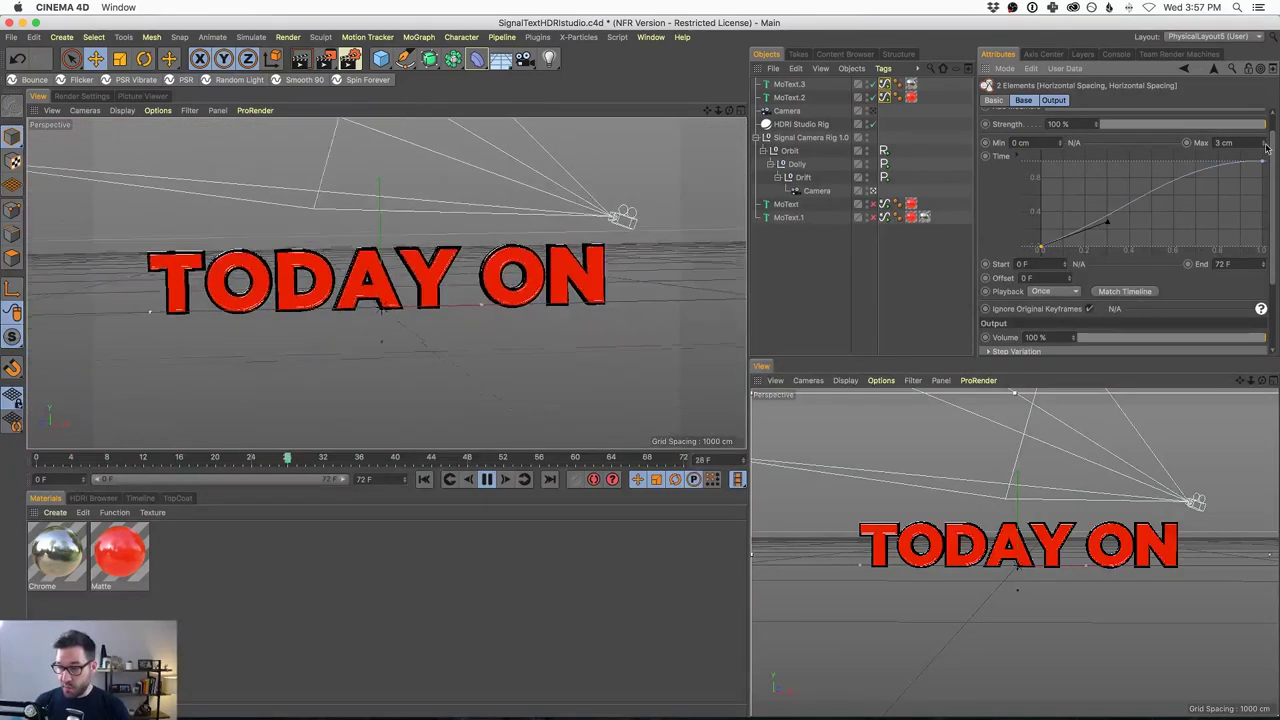
pyautogui.rightClick(1266, 143)
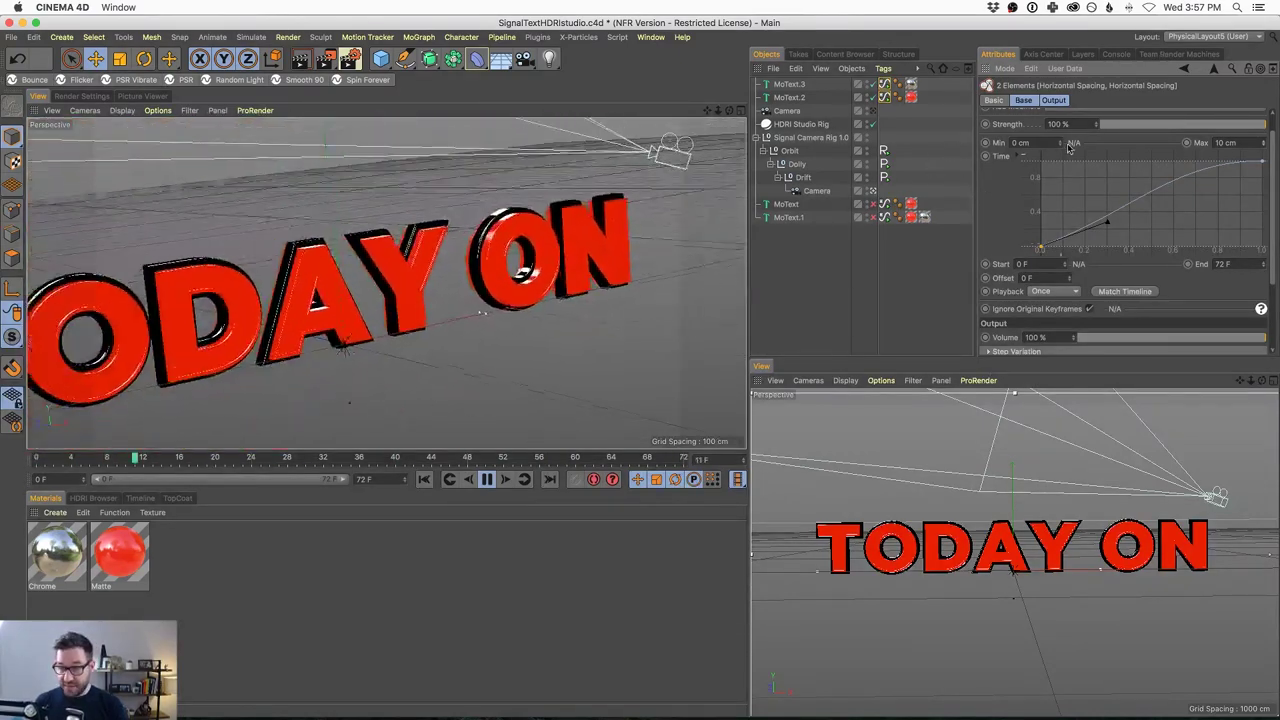
pyautogui.moveTo(1060, 143); pyautogui.dragTo(1064, 180)
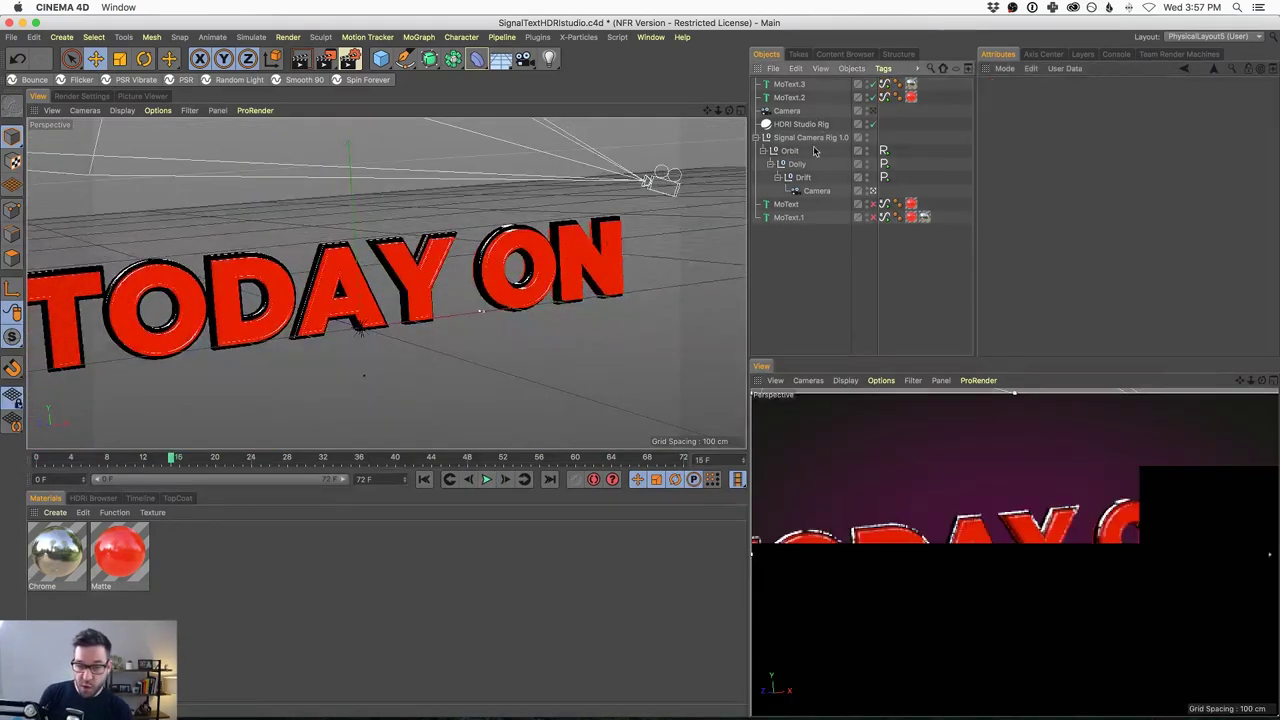
pyautogui.click(481, 458)
pyautogui.click(487, 458)
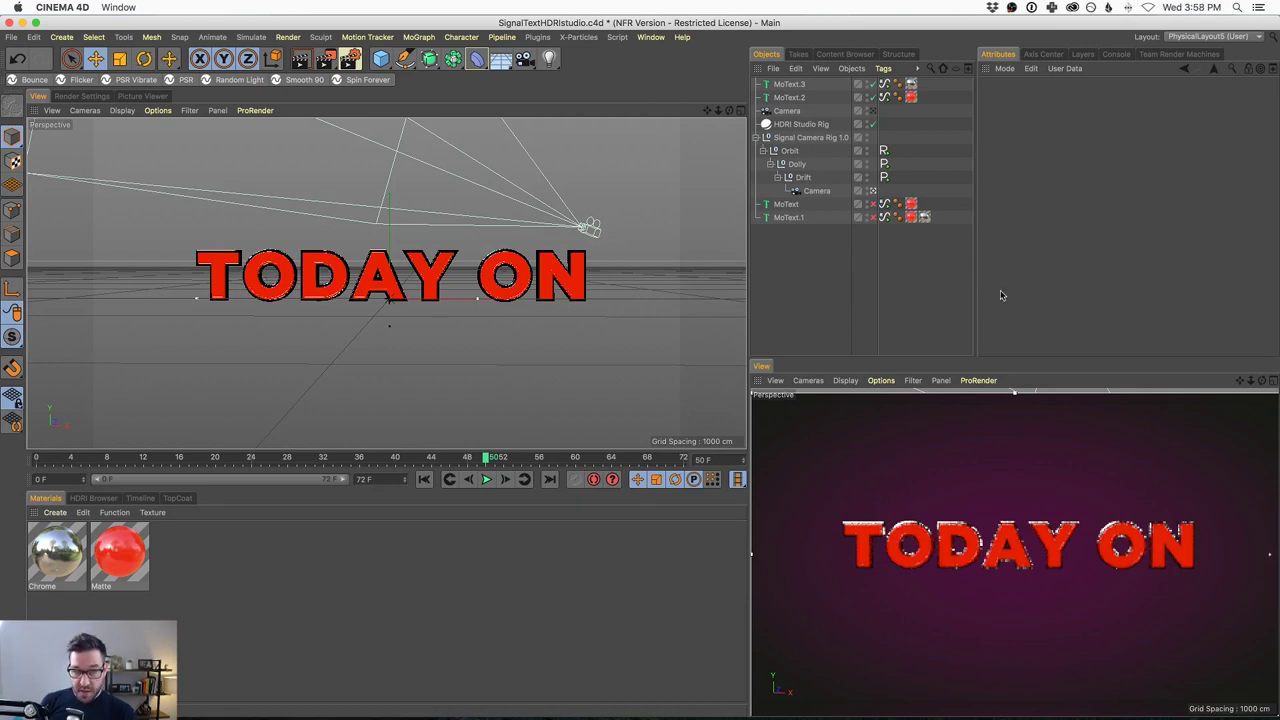
# Switch to the BaloonType.c4d scene and disable the 2018 text's SuperText and Subdivision Surface generators
pyautogui.click(647, 38)
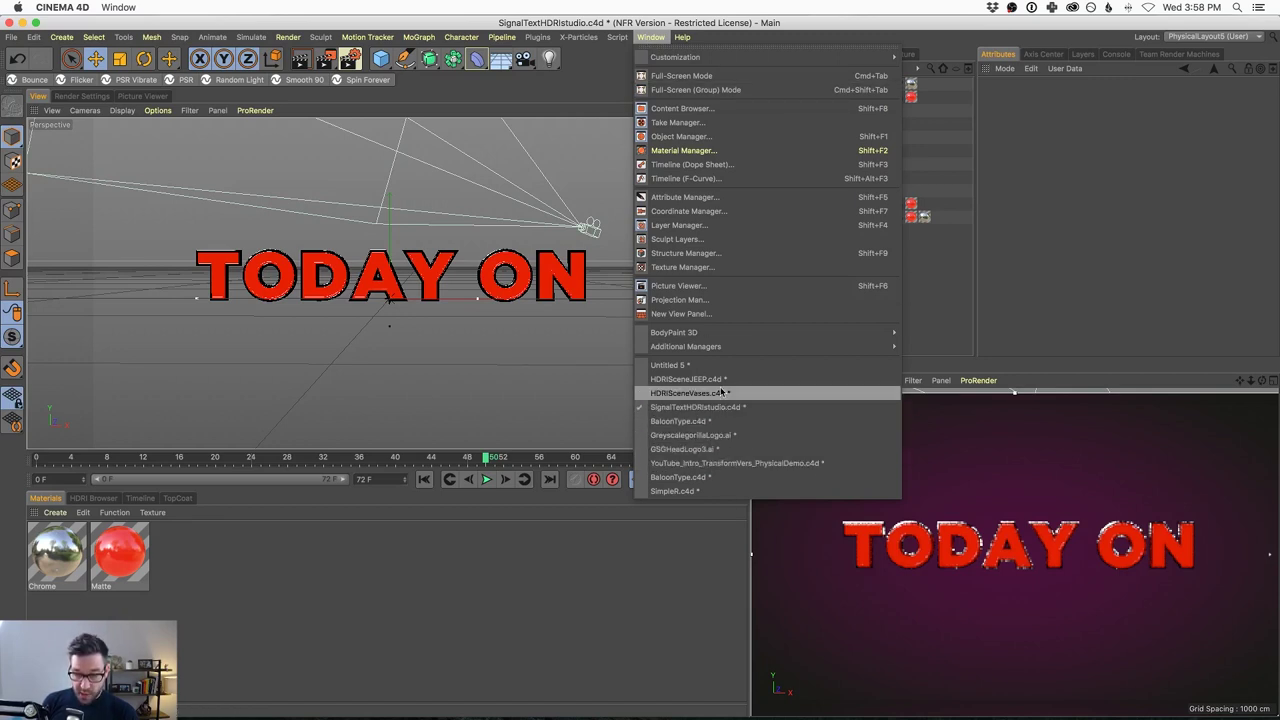
pyautogui.click(713, 427)
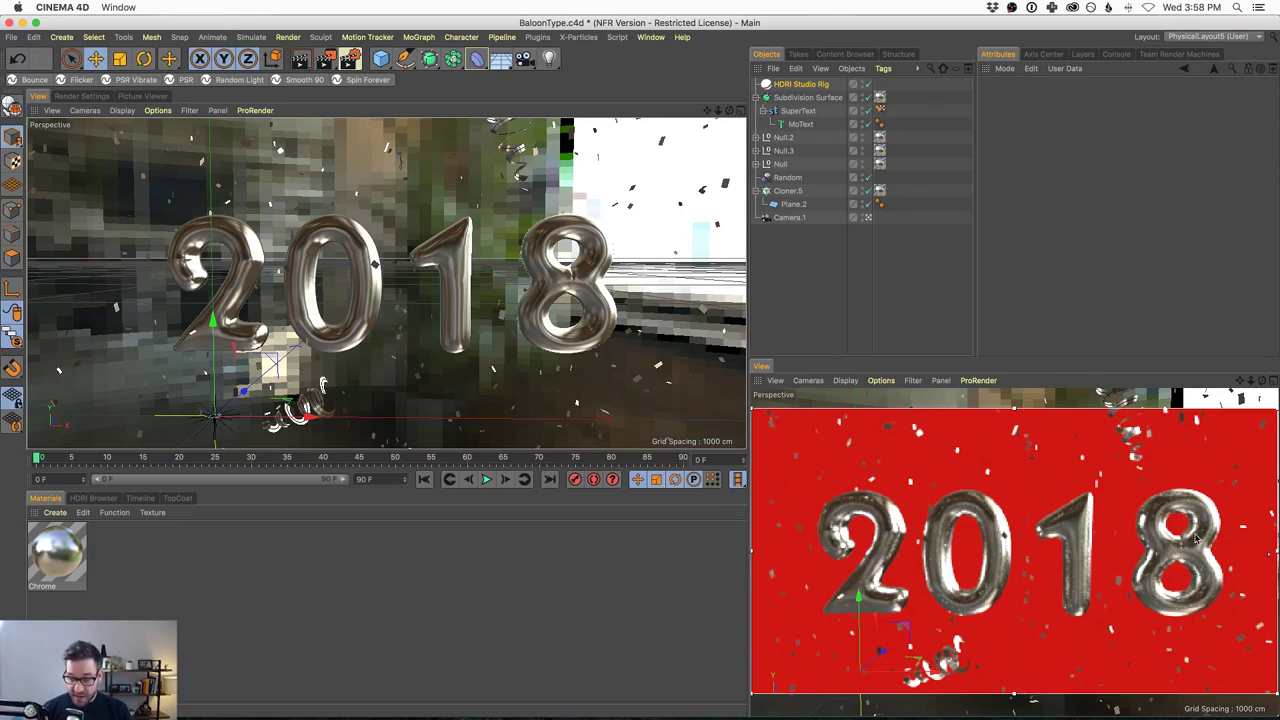
pyautogui.click(800, 291)
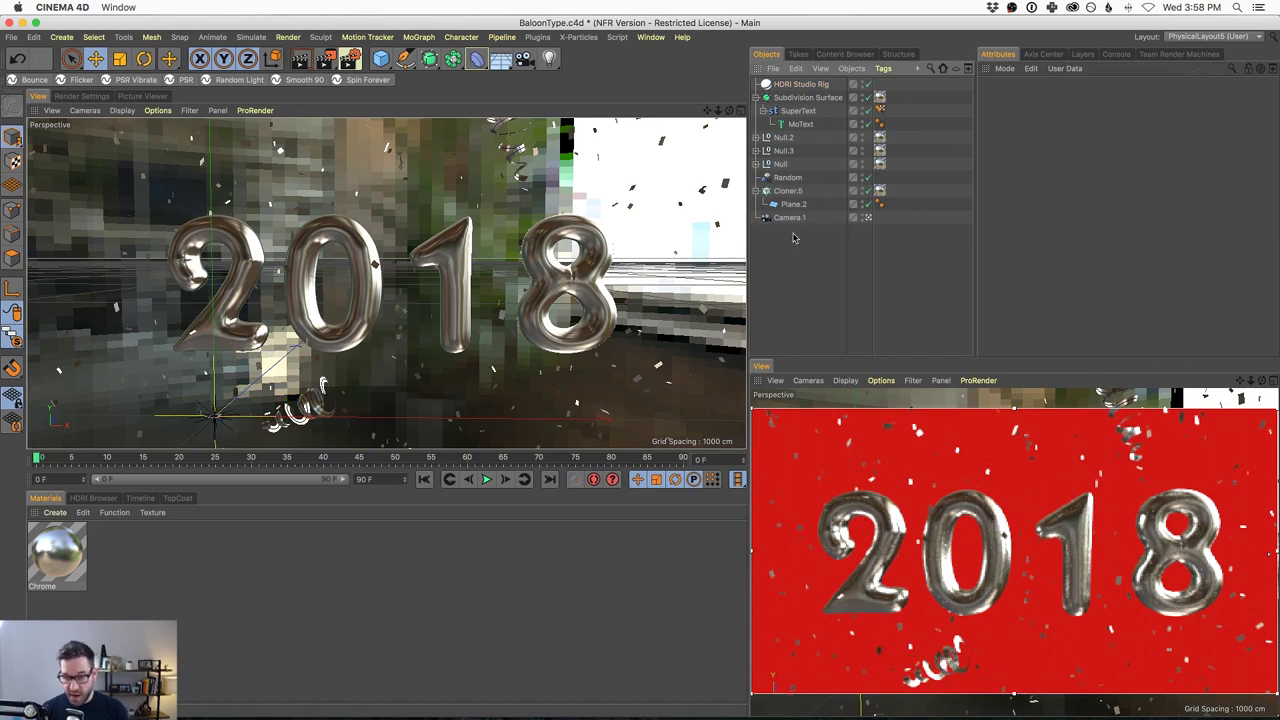
pyautogui.click(800, 124)
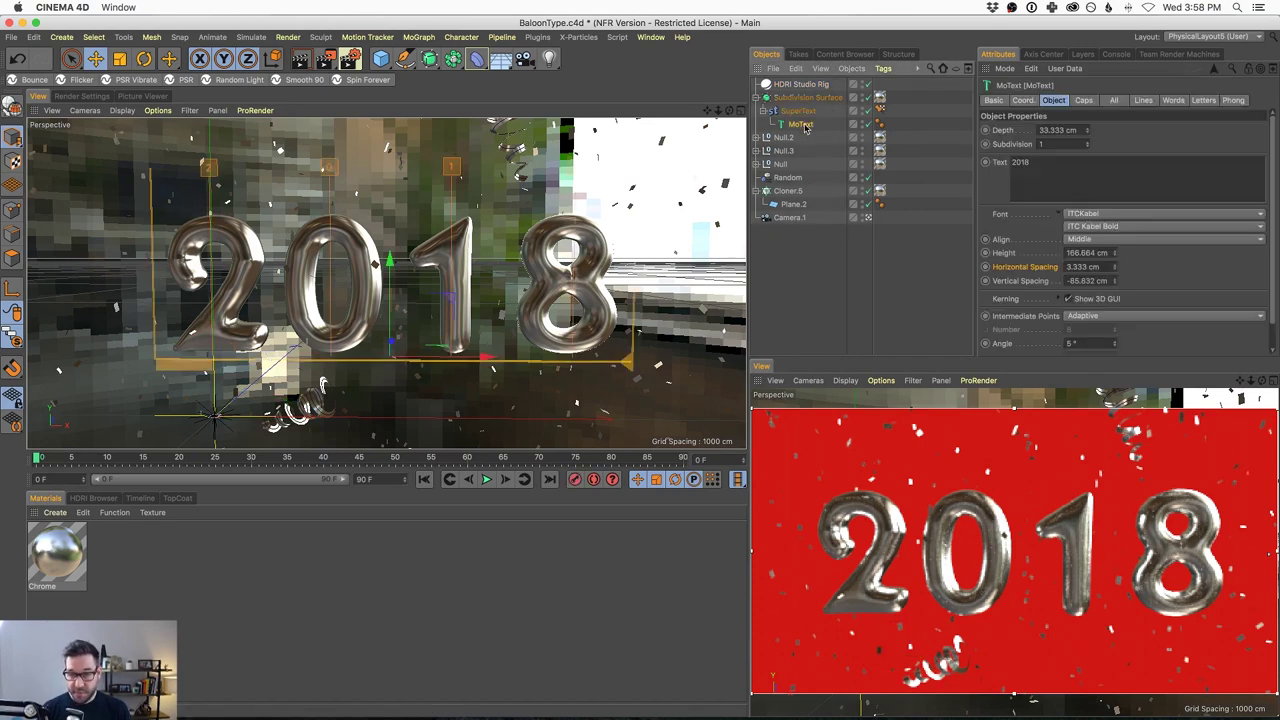
pyautogui.click(799, 270)
pyautogui.click(866, 97)
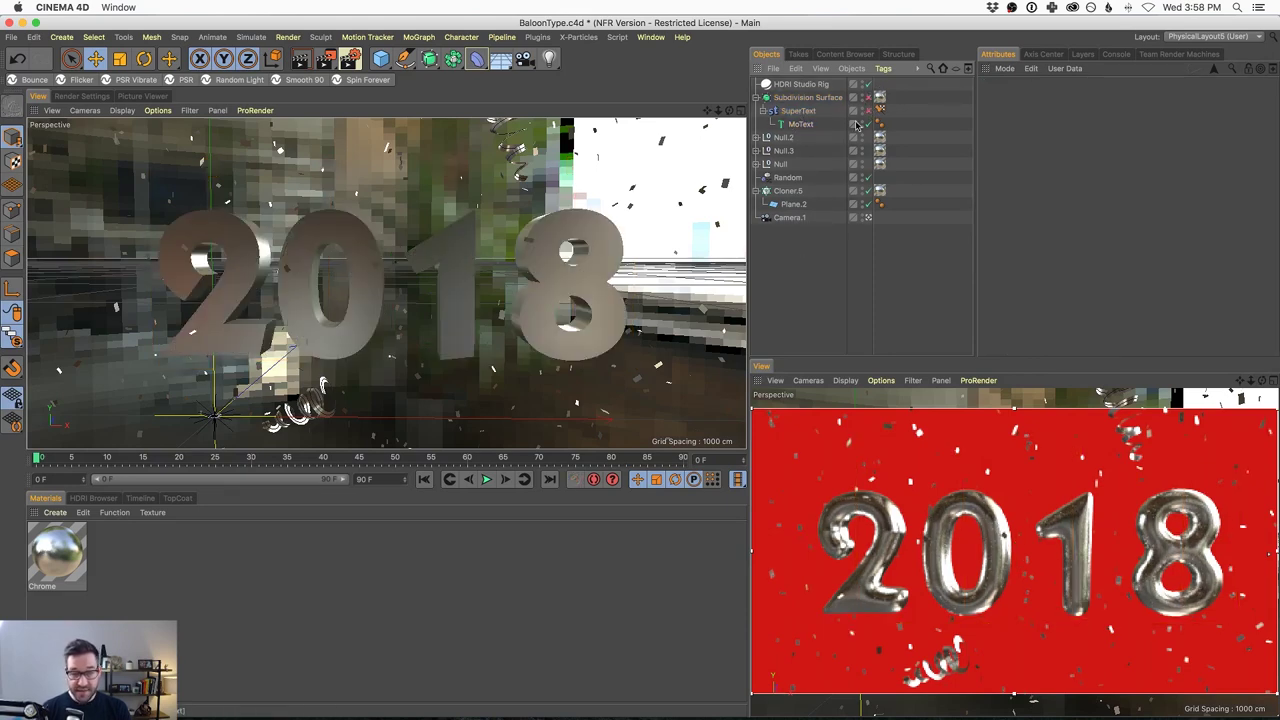
pyautogui.click(183, 232)
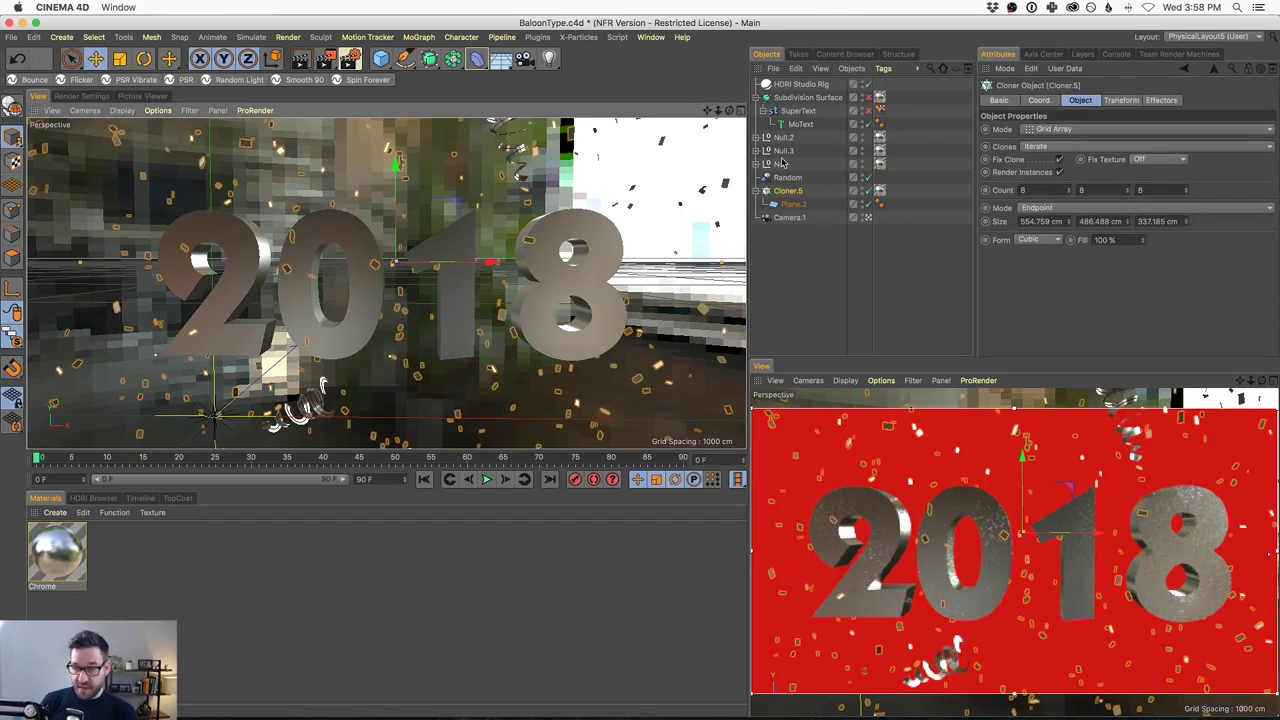
# Change the font of the 2018 MoText object to ITC Avant Garde Gothic Bold Oblique
pyautogui.click(801, 124)
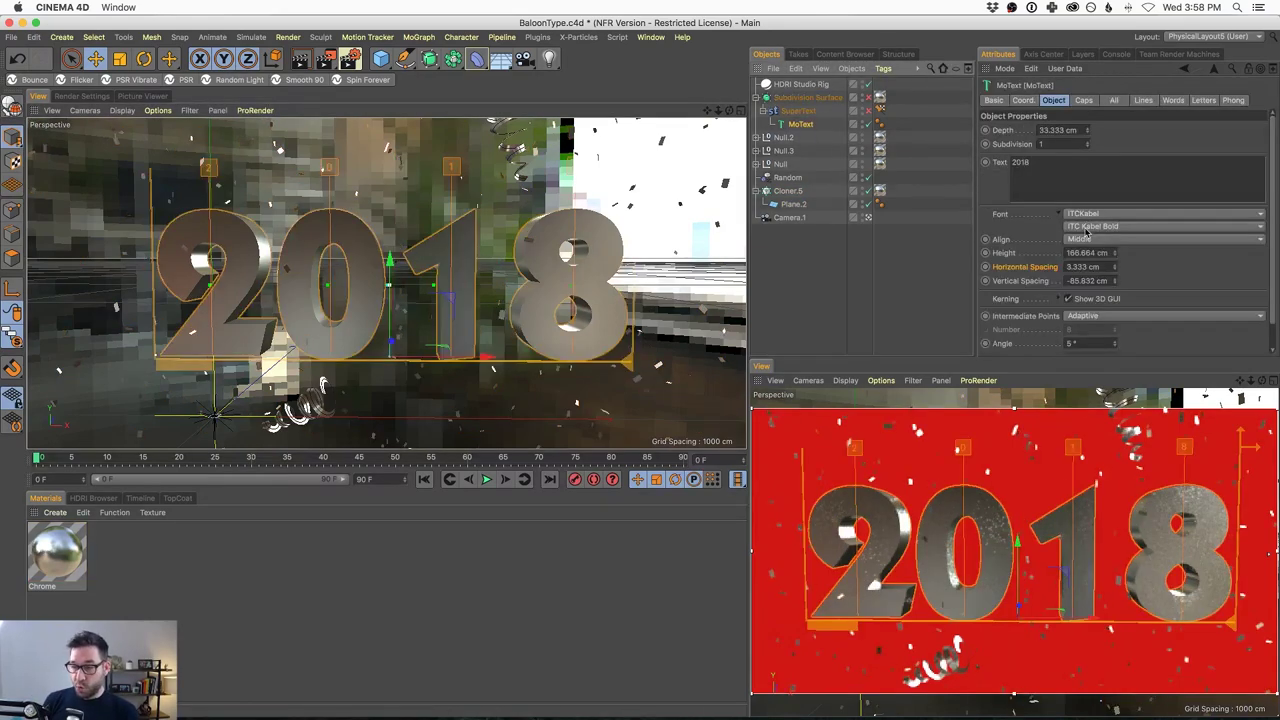
pyautogui.click(1090, 215)
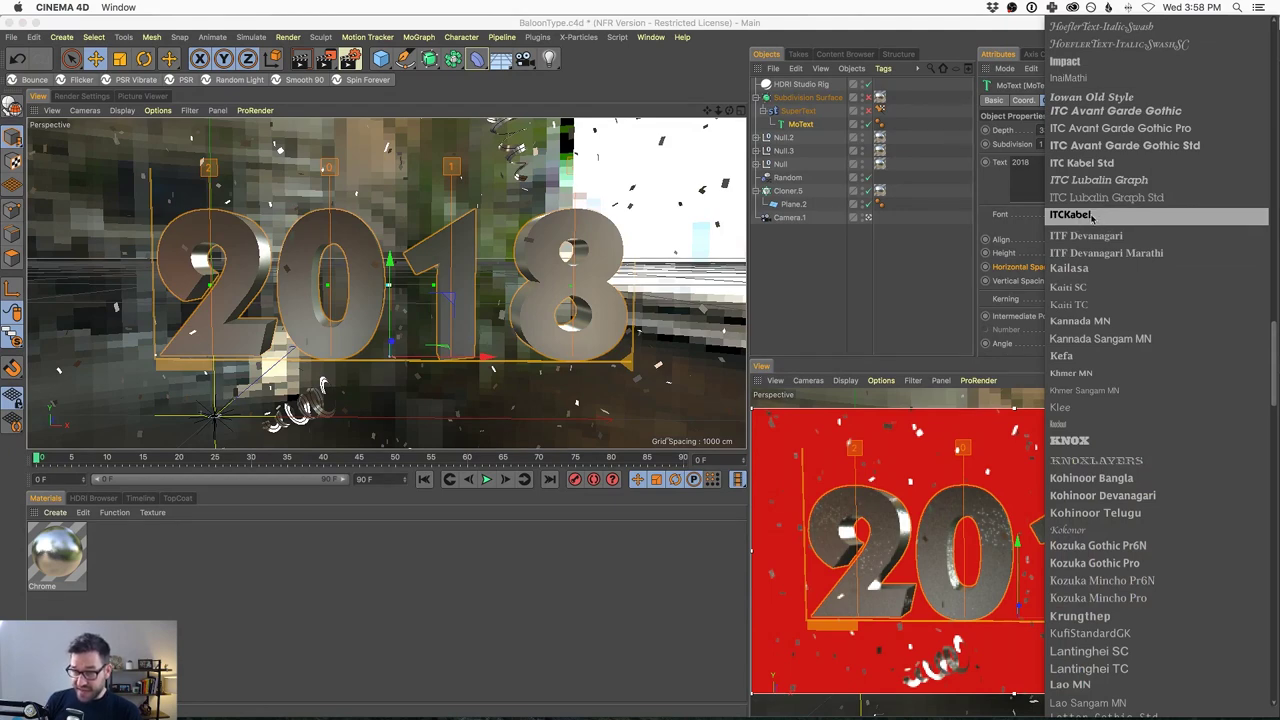
pyautogui.click(1115, 111)
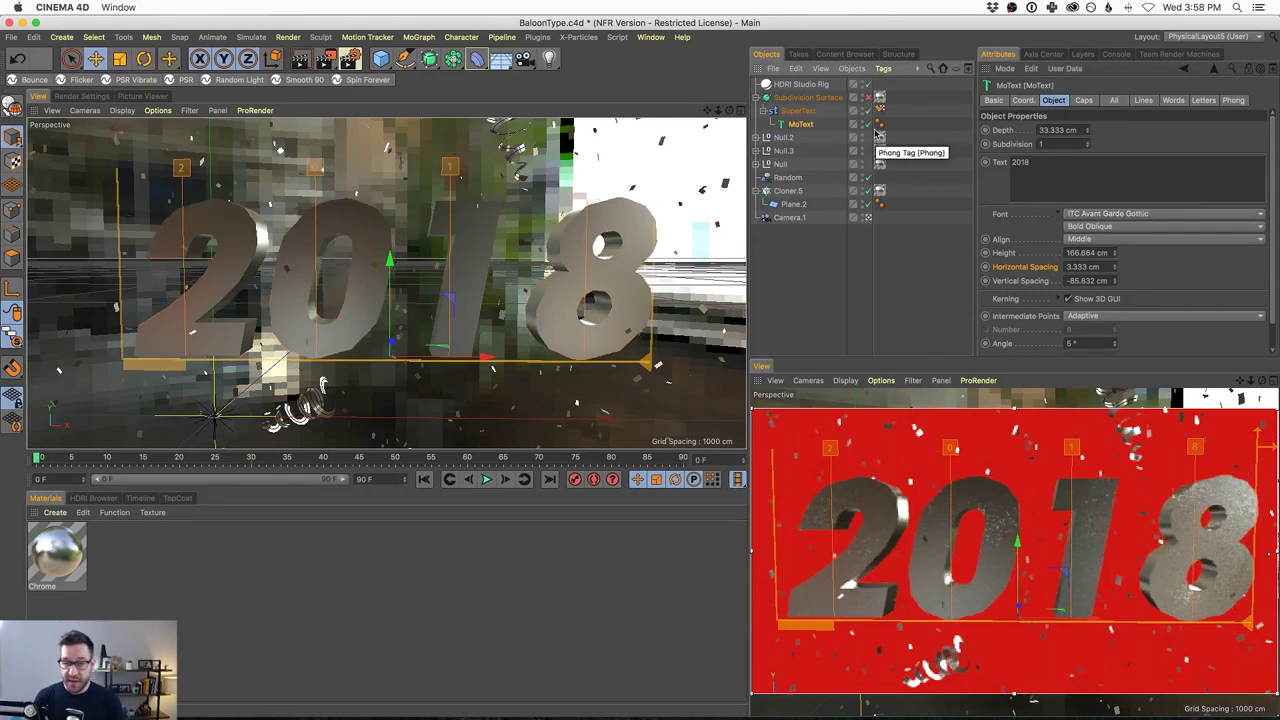
# Re-enable the 2018 text's SuperText and Subdivision Surface generators and set SuperText's subdivision size to 67
pyautogui.click(800, 111)
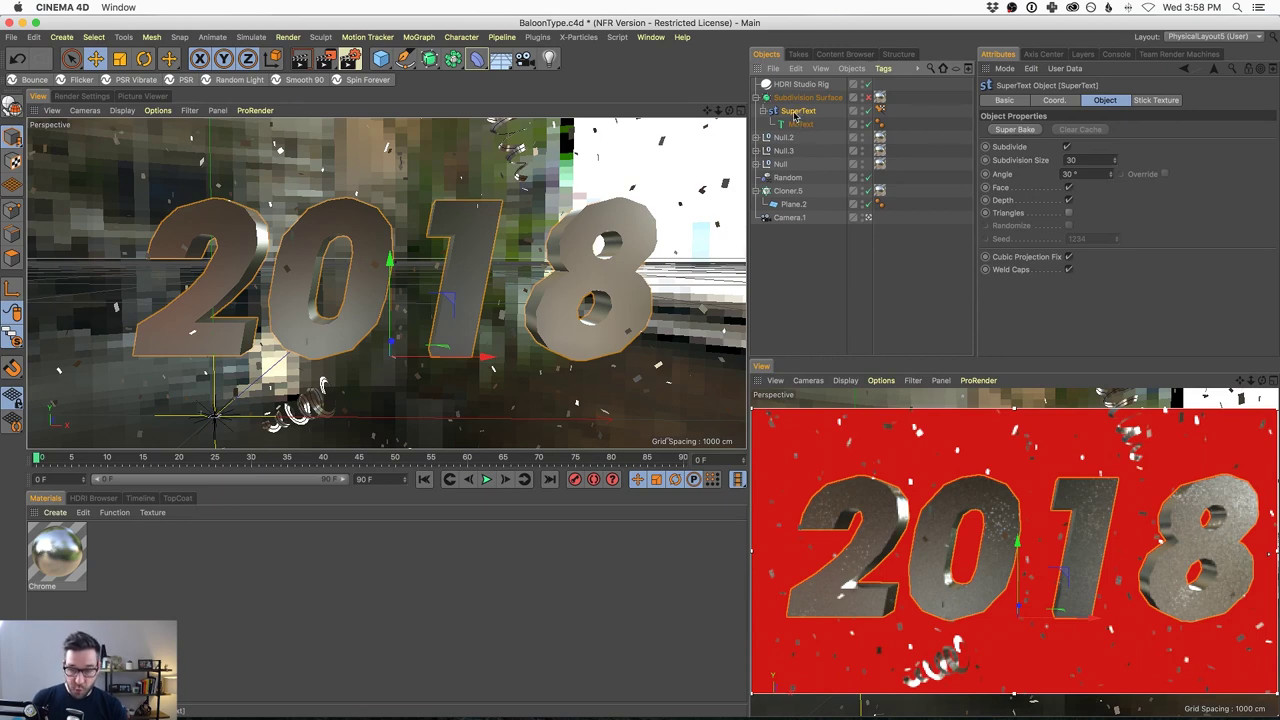
pyautogui.click(790, 111)
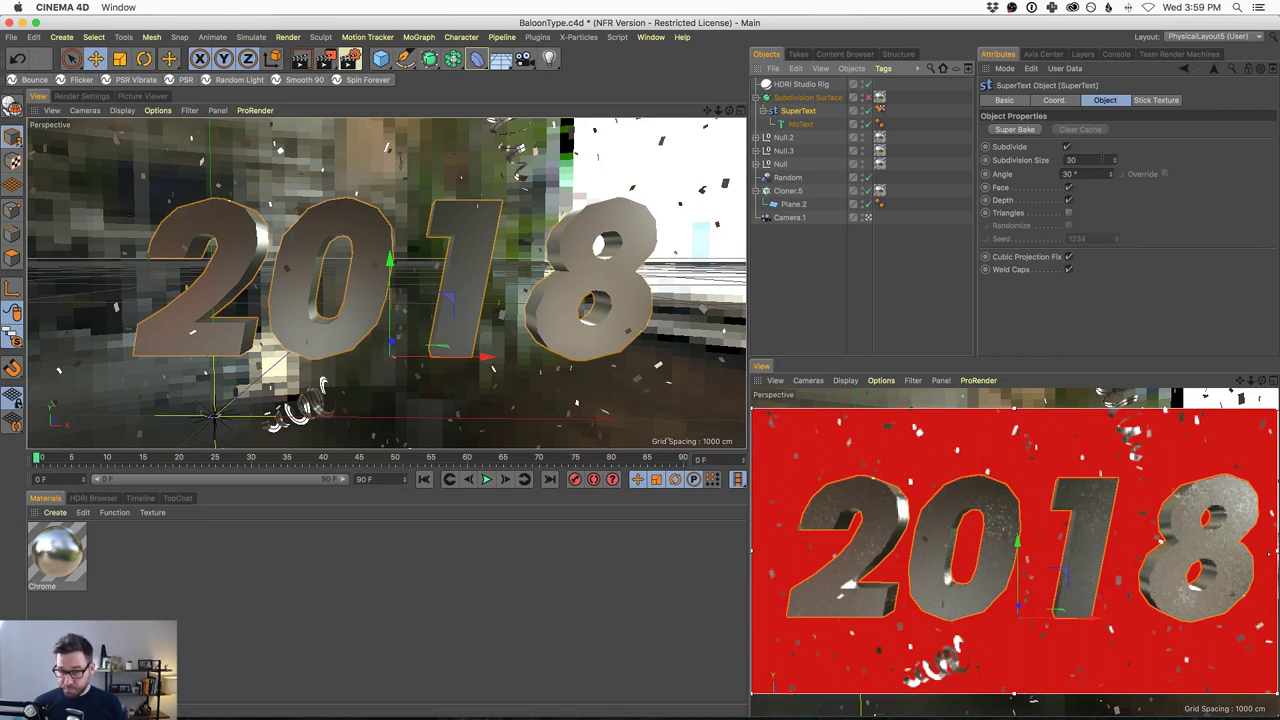
pyautogui.moveTo(1116, 163); pyautogui.dragTo(1126, 117)
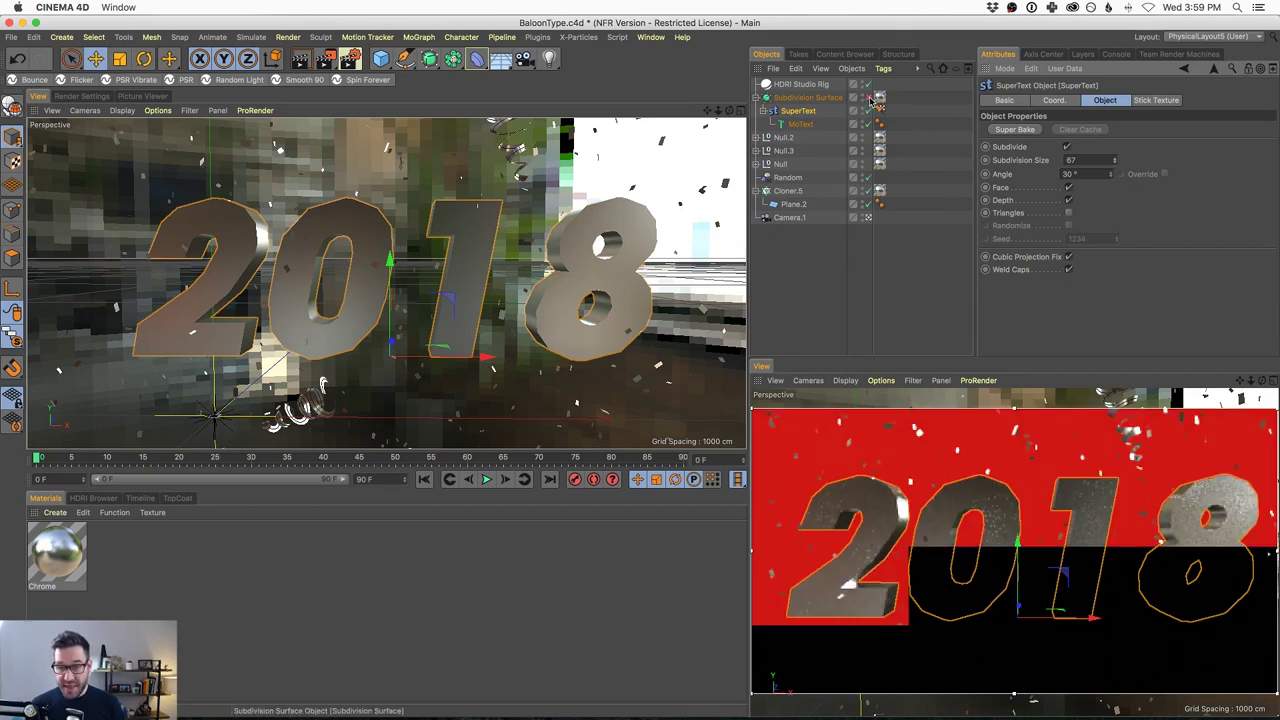
pyautogui.click(867, 98)
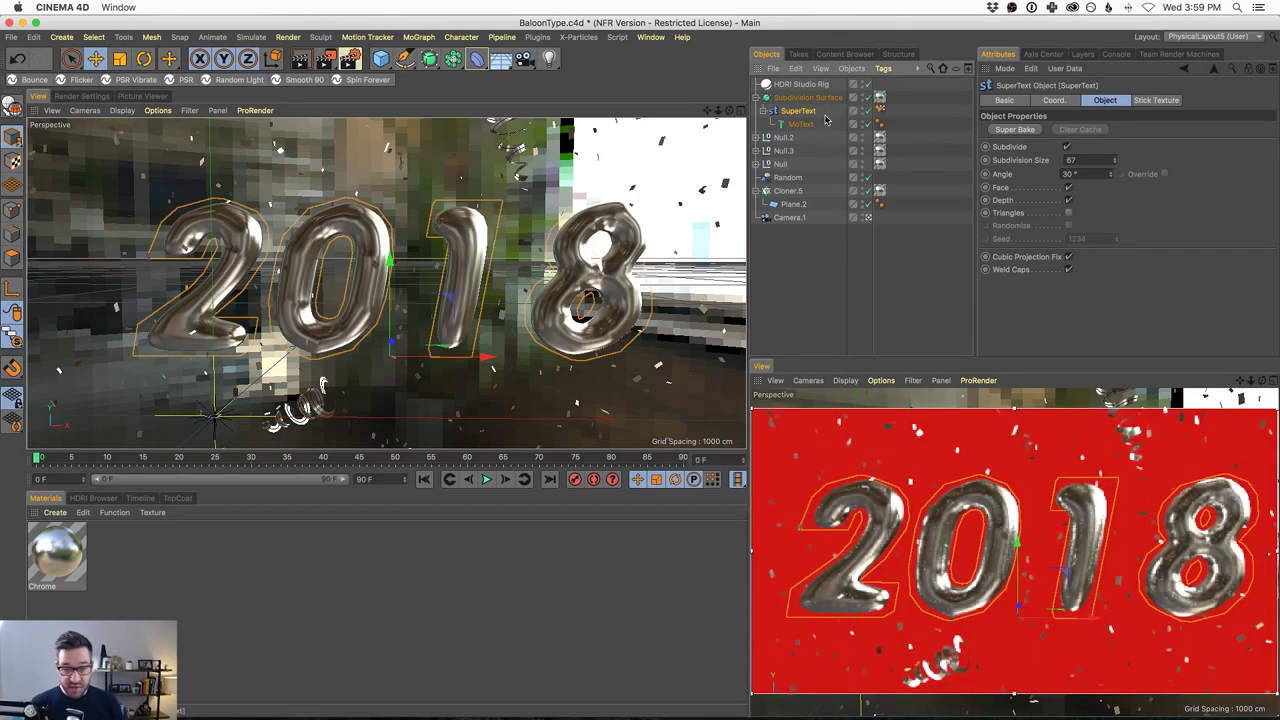
pyautogui.keyDown('alt'); pyautogui.moveTo(587, 254); pyautogui.dragTo(615, 280); pyautogui.keyUp('alt')
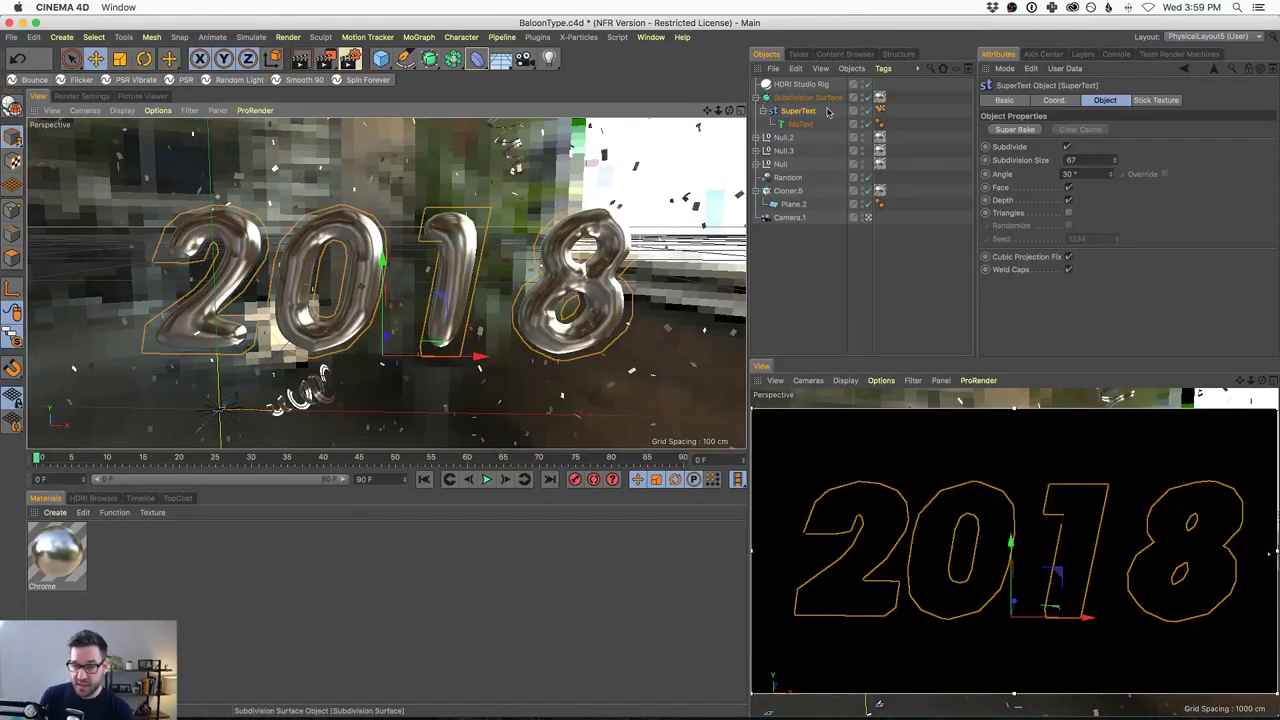
# Toggle the 2018 text's SuperText and Subdivision Surface generators off and on, and set SuperText's subdivision size to 230
pyautogui.click(867, 97)
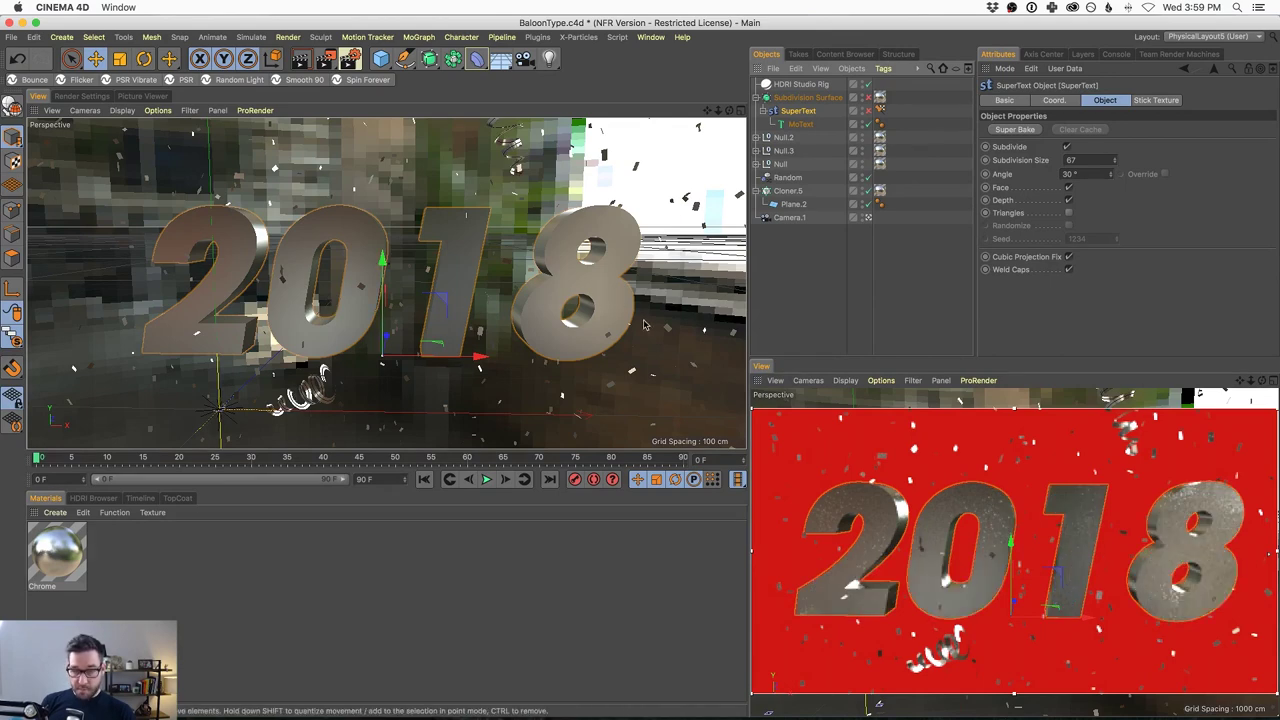
pyautogui.click(820, 124)
pyautogui.click(805, 111)
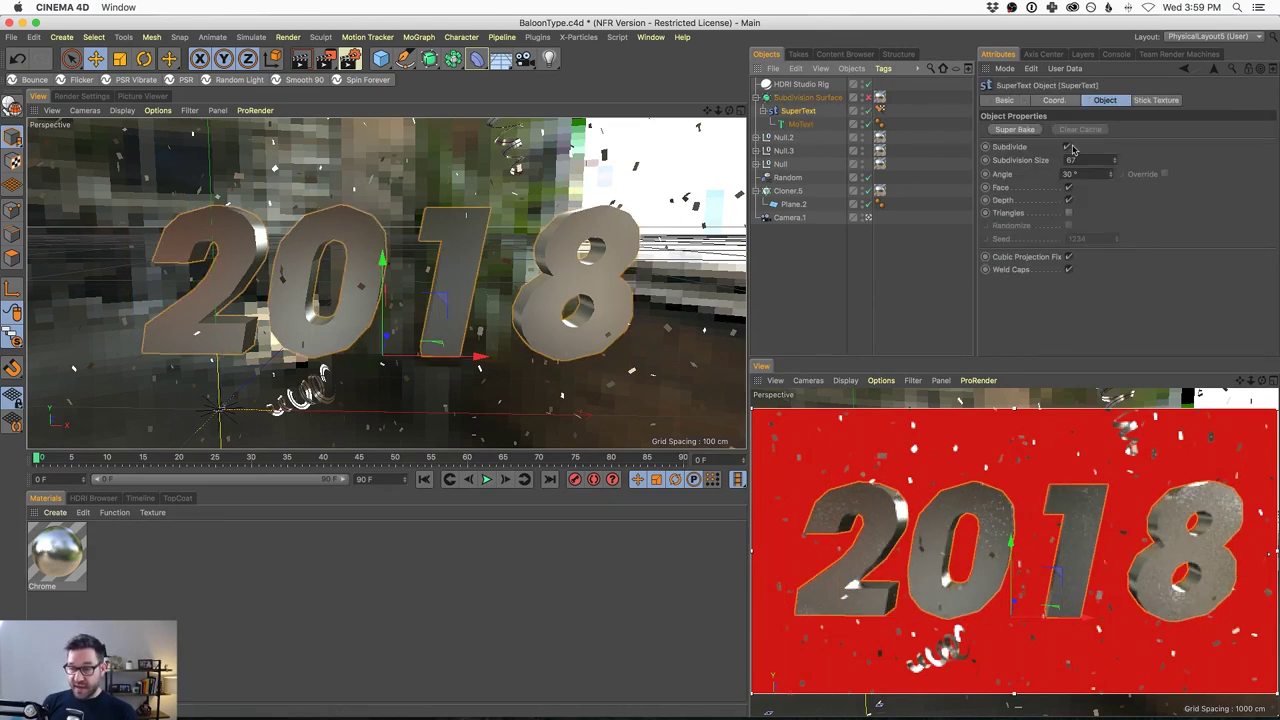
pyautogui.moveTo(1113, 162); pyautogui.dragTo(1127, 104)
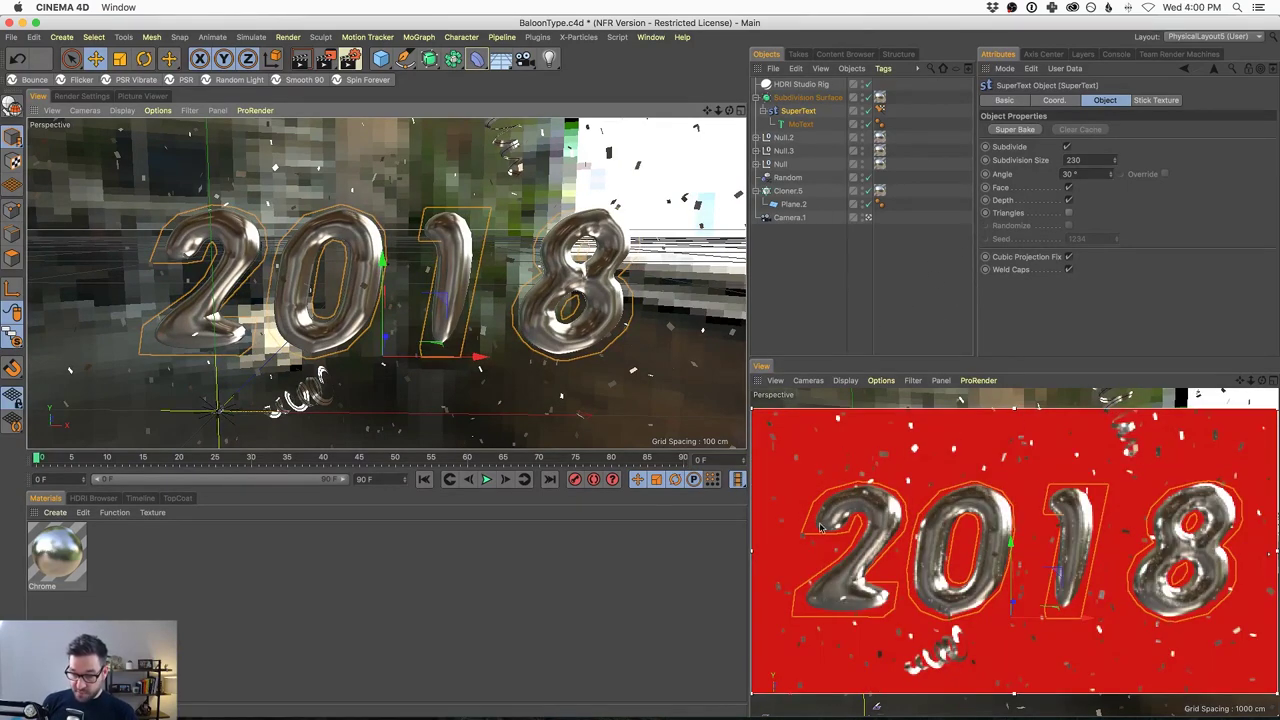
pyautogui.click(816, 252)
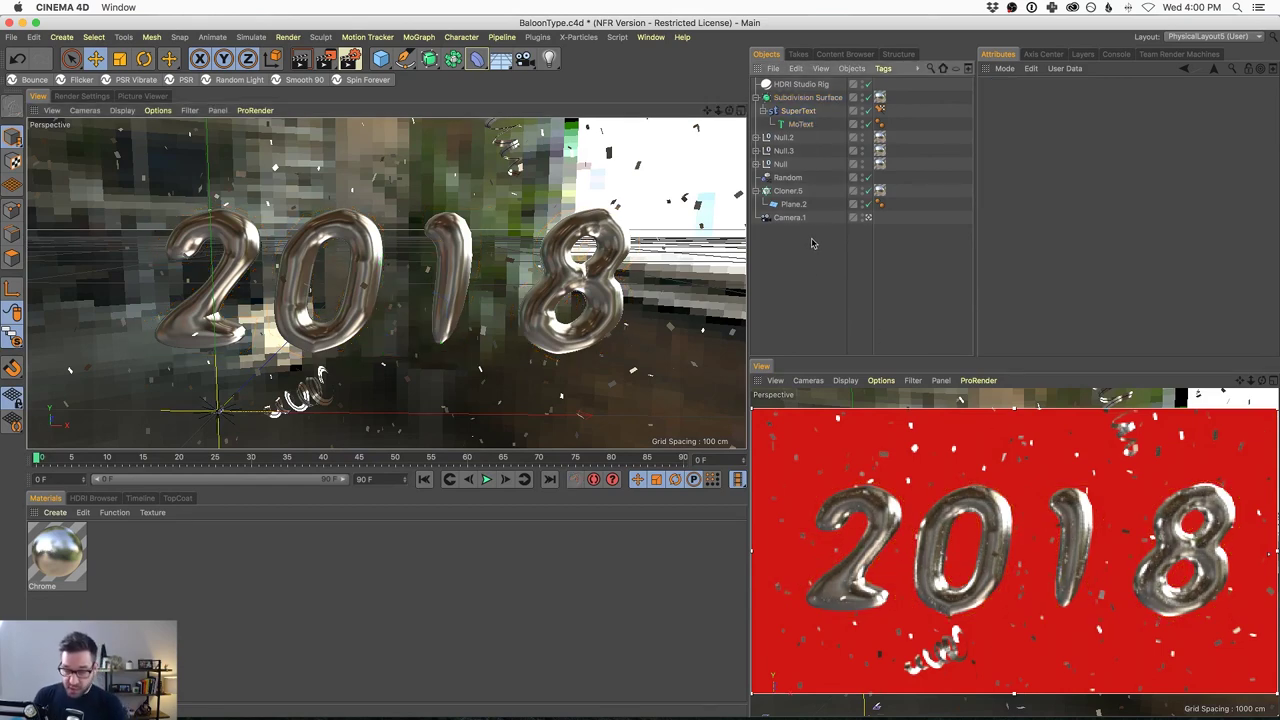
# Tighten the 2018 MoText's letters by setting its horizontal spacing to 3.333 cm
pyautogui.keyDown('alt'); pyautogui.moveTo(460, 258); pyautogui.dragTo(476, 269); pyautogui.keyUp('alt')
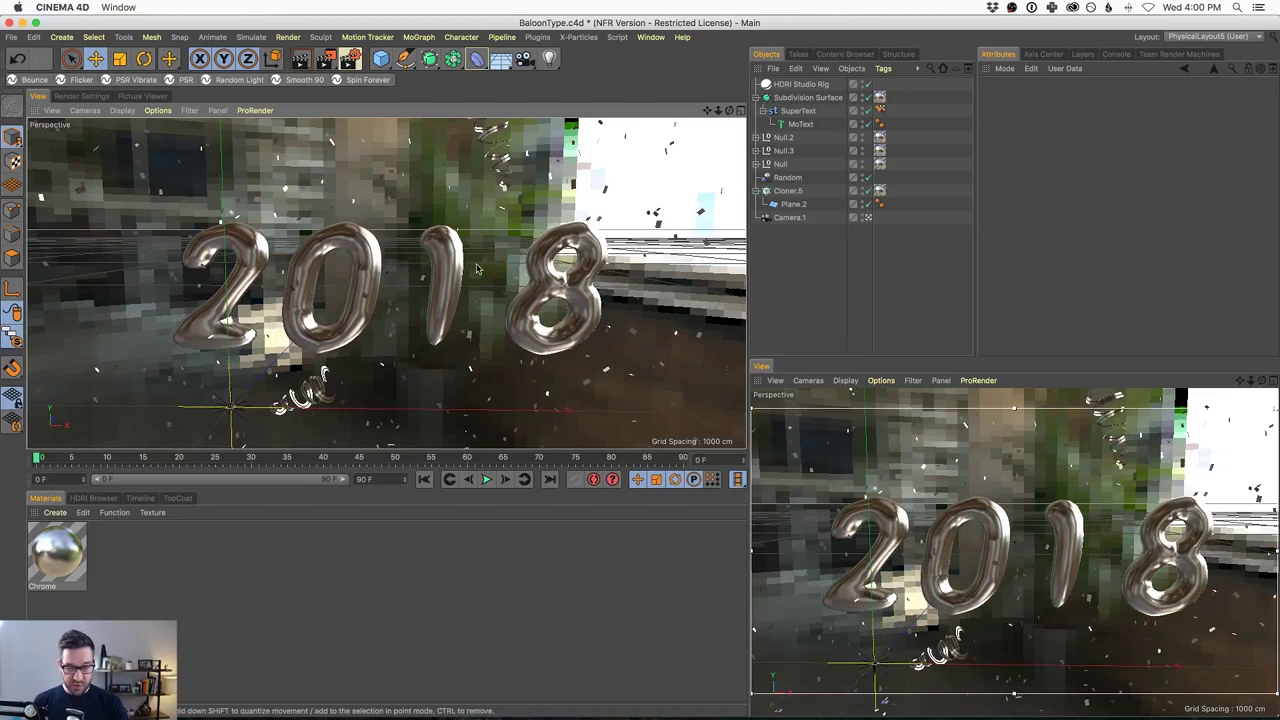
pyautogui.click(800, 125)
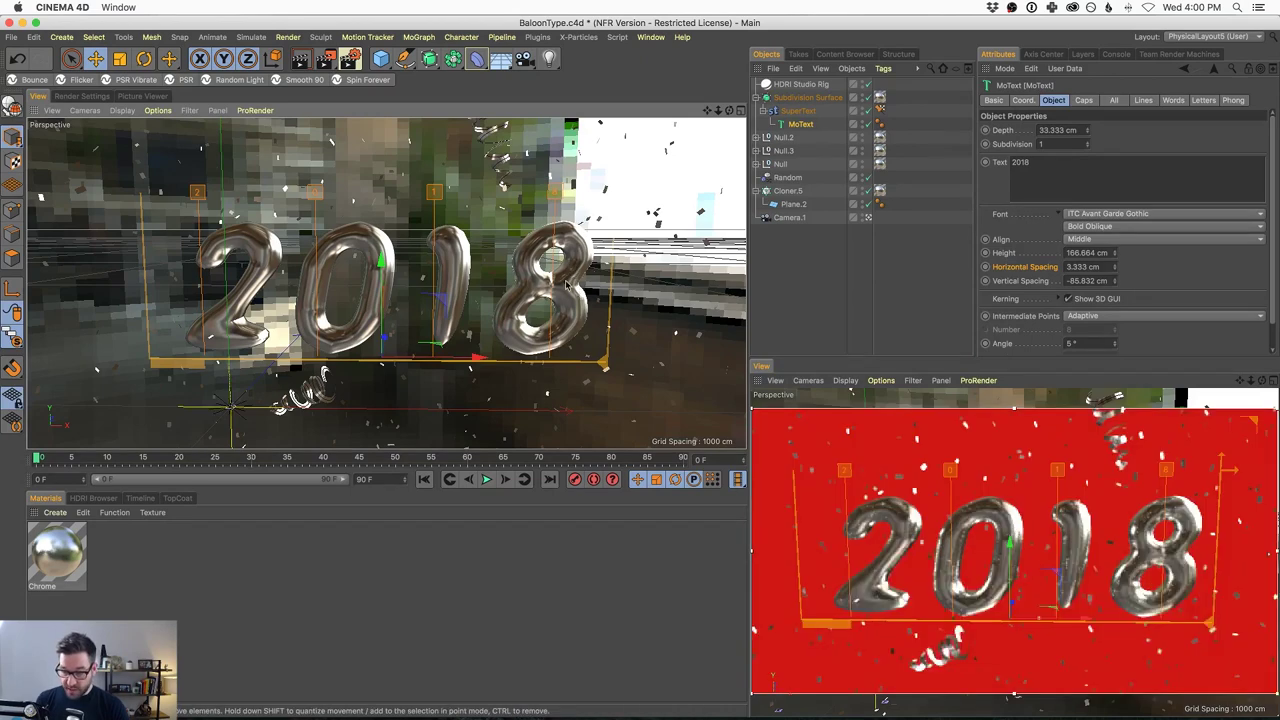
pyautogui.click(822, 300)
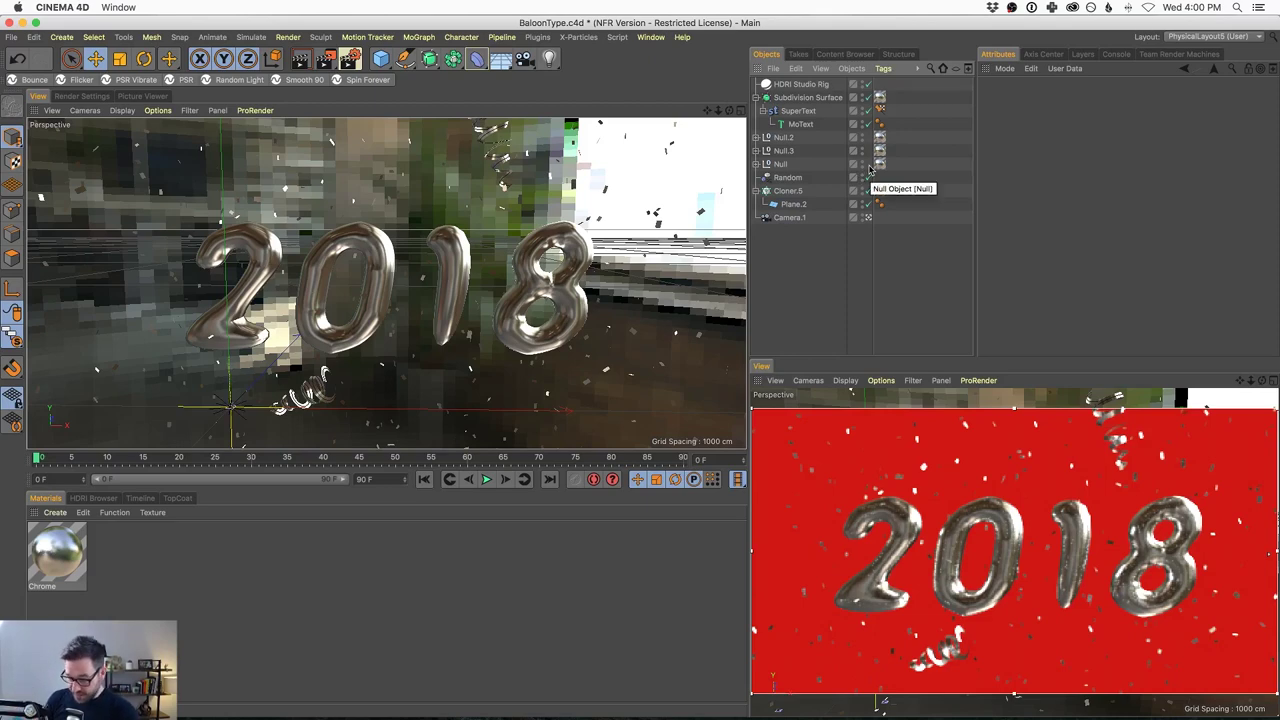
# Replace the HDRI Studio Rig's image with Church Entrance from the European Holiday pack and set its rotation to 18°
pyautogui.click(796, 87)
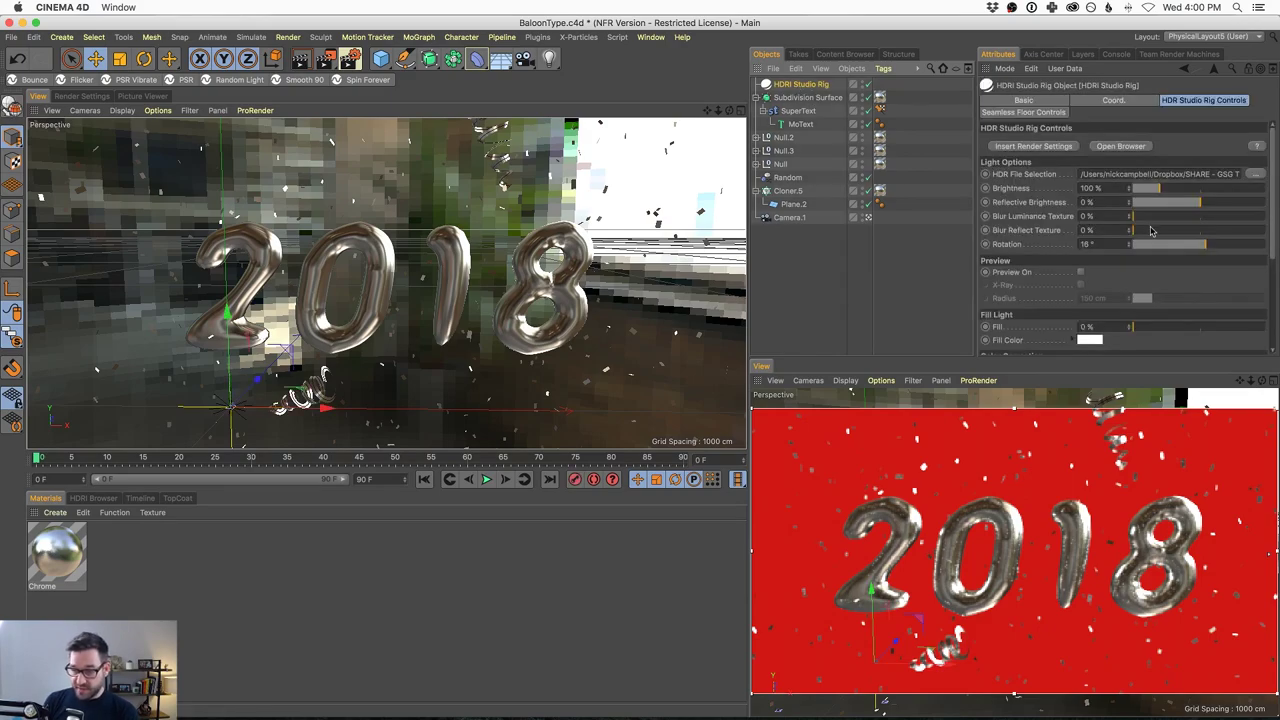
pyautogui.moveTo(1205, 246)
pyautogui.mouseDown()
pyautogui.moveTo(1193, 252)
pyautogui.moveTo(1210, 276)
pyautogui.moveTo(1122, 282)
pyautogui.moveTo(1219, 288)
pyautogui.moveTo(1125, 292)
pyautogui.moveTo(1175, 286)
pyautogui.moveTo(1197, 267)
pyautogui.mouseUp()
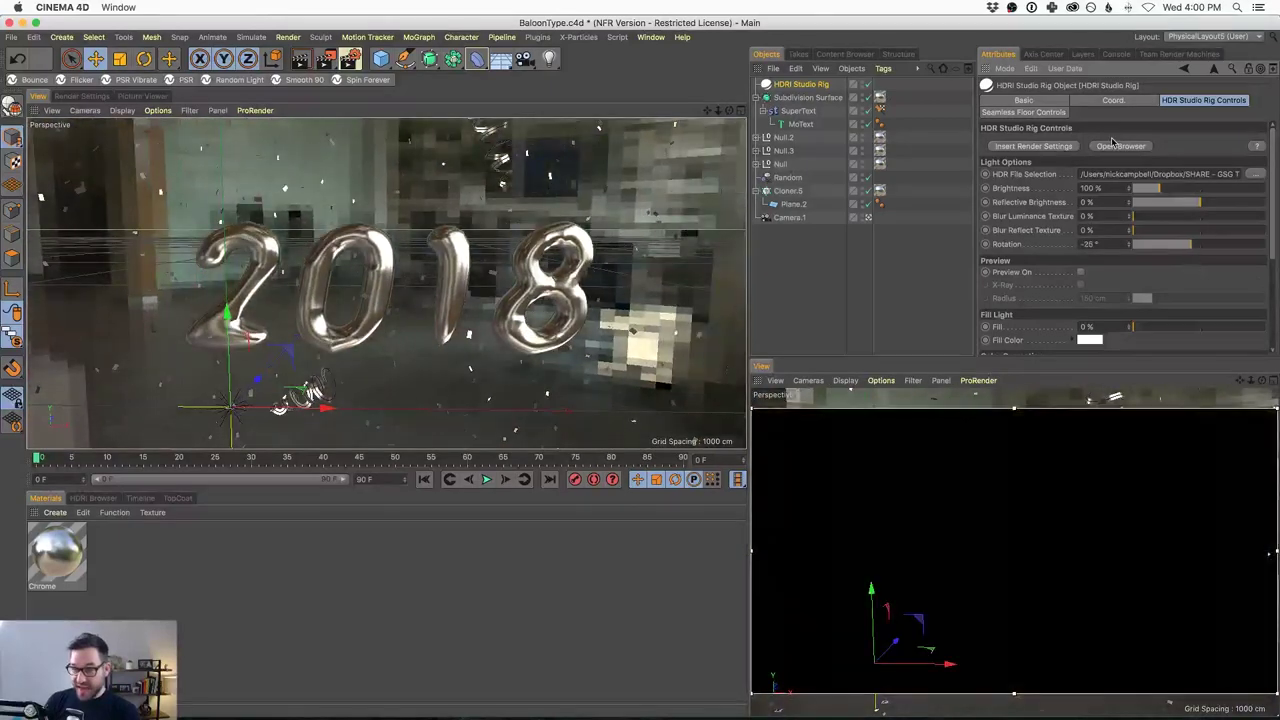
pyautogui.click(1121, 146)
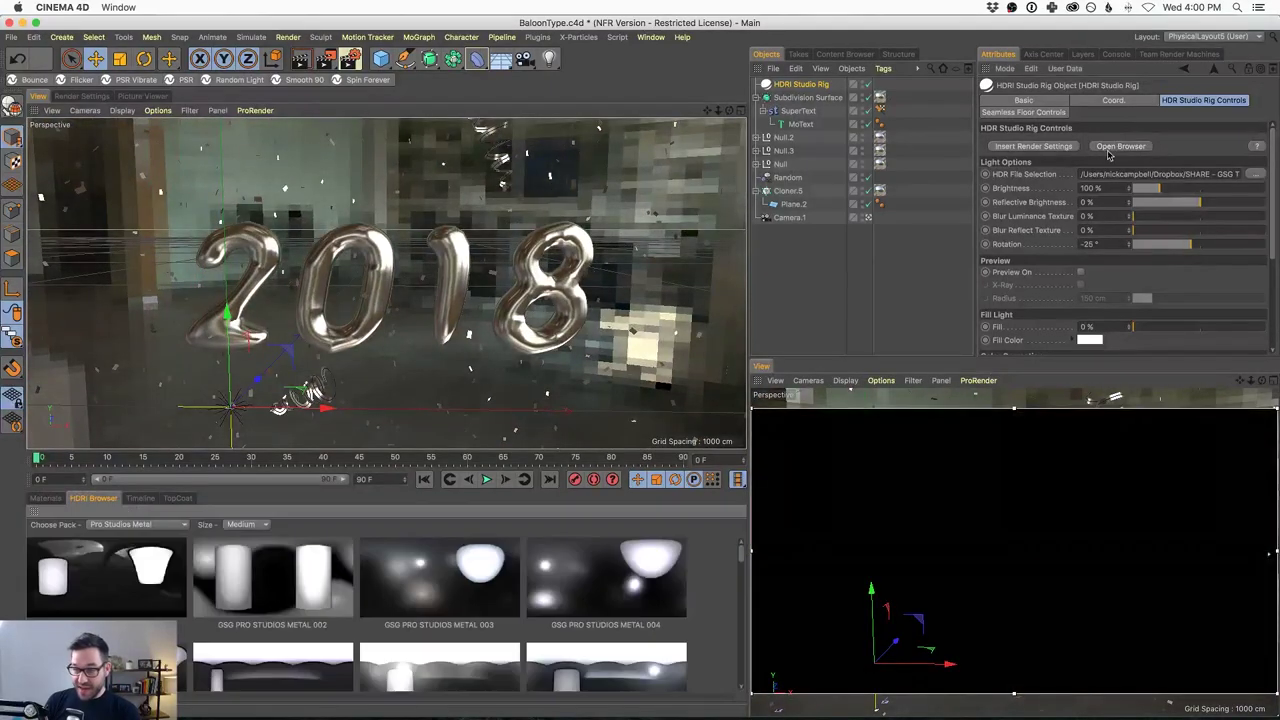
pyautogui.click(140, 524)
pyautogui.click(160, 378)
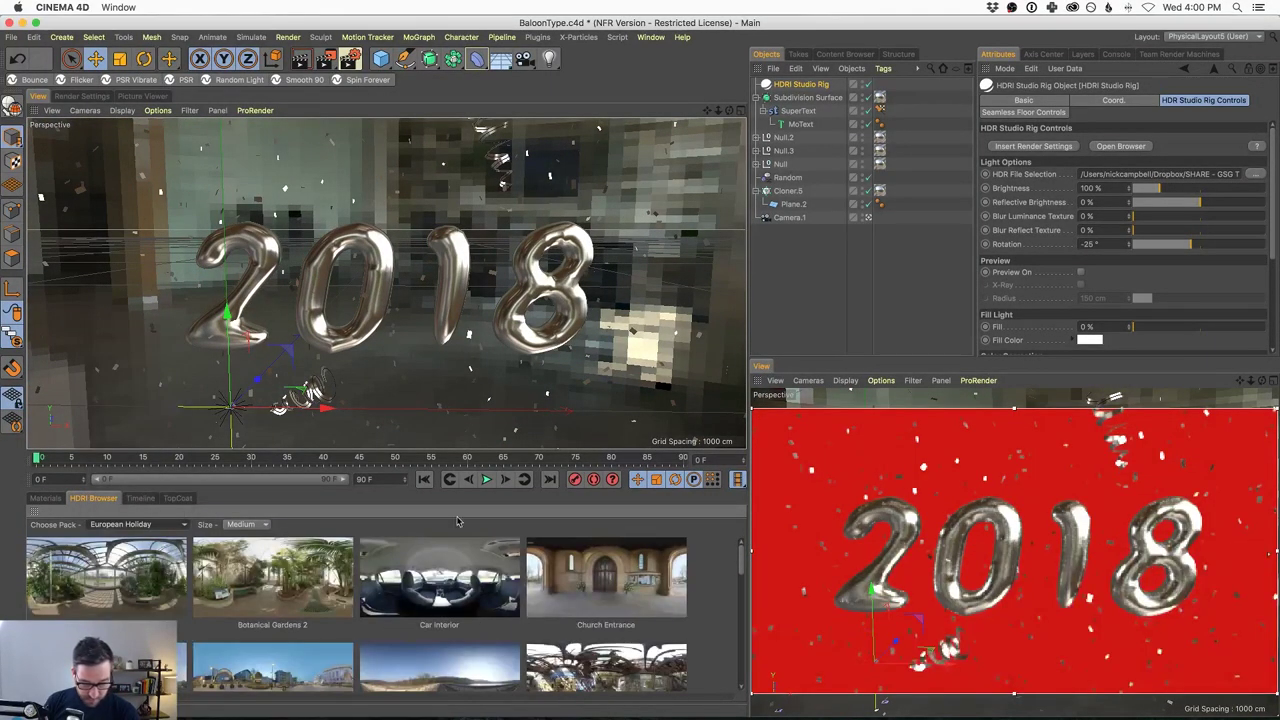
pyautogui.click(647, 571)
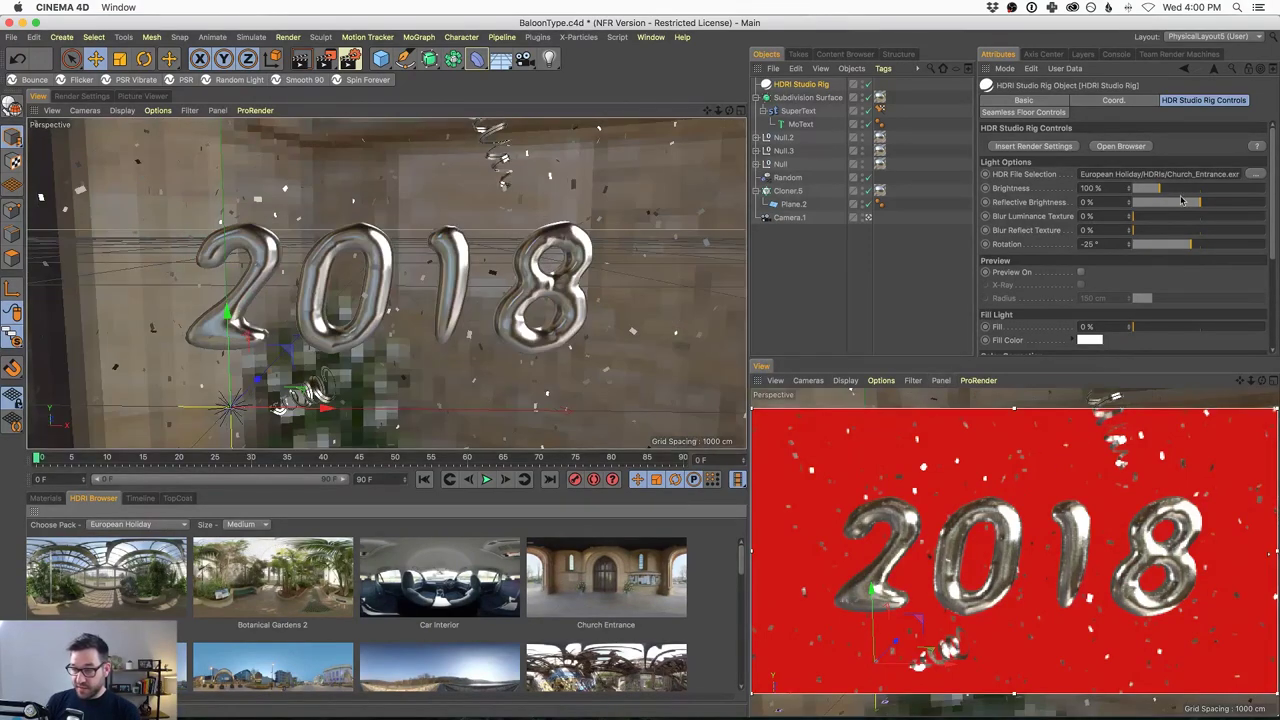
pyautogui.moveTo(1190, 244); pyautogui.dragTo(1210, 263)
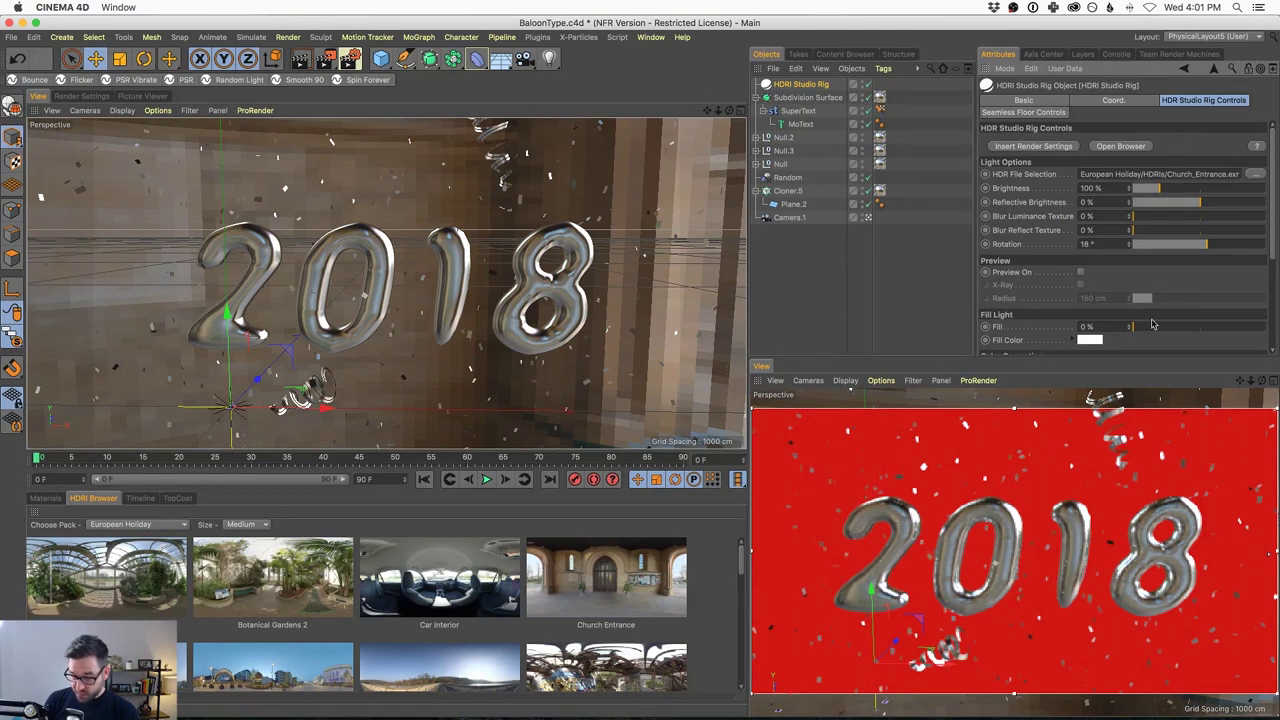
# Review the Chrome material, the TopCoat presets and modifiers, and the 2018 text's MoText and SuperText settings
pyautogui.click(44, 498)
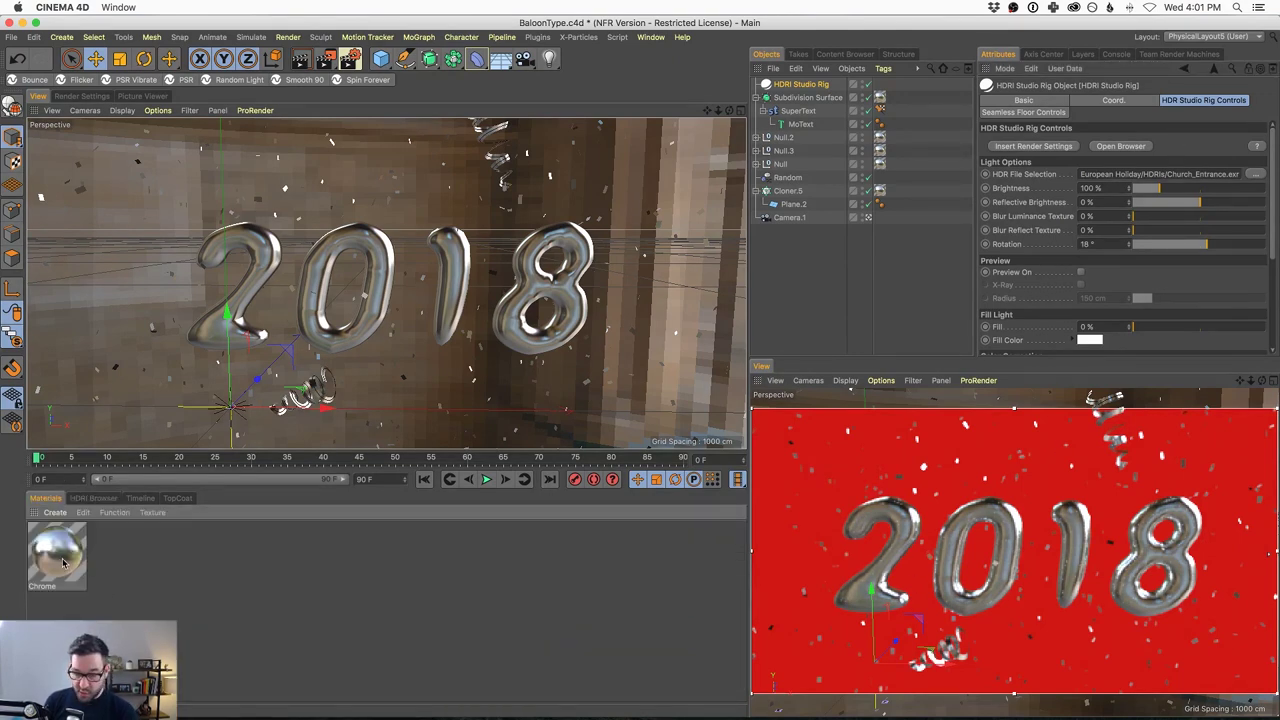
pyautogui.click(178, 498)
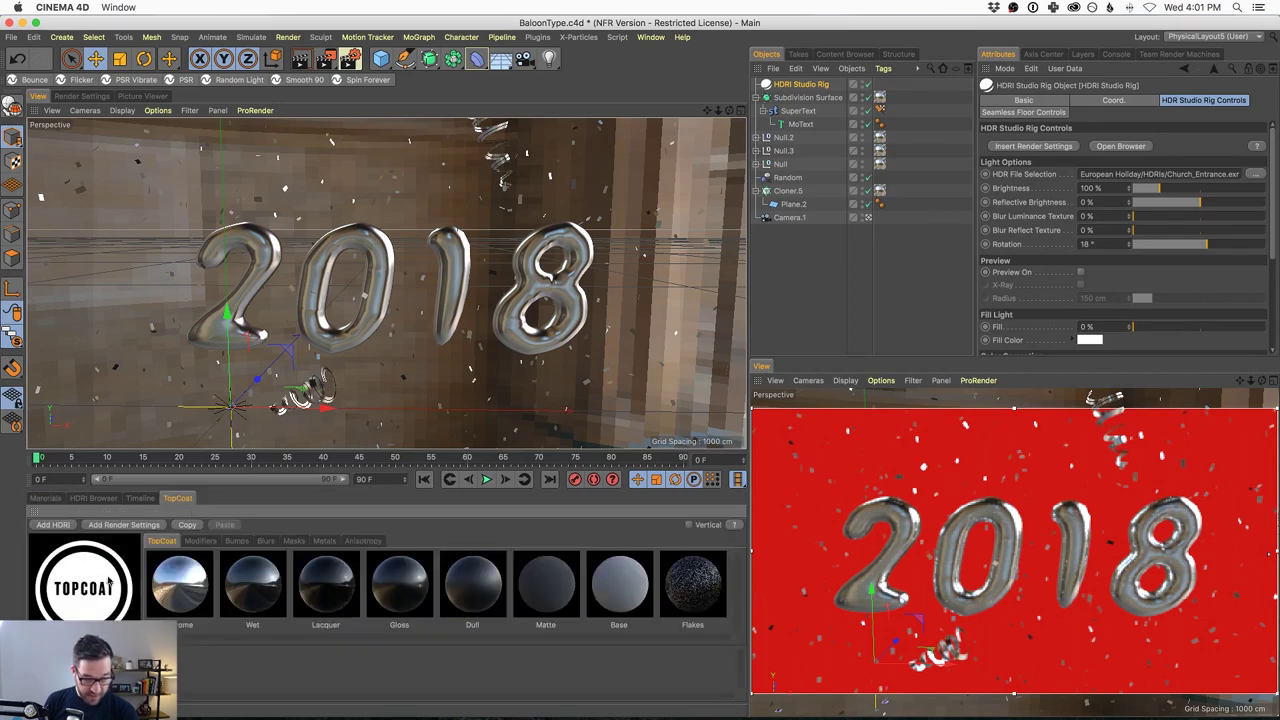
pyautogui.click(201, 541)
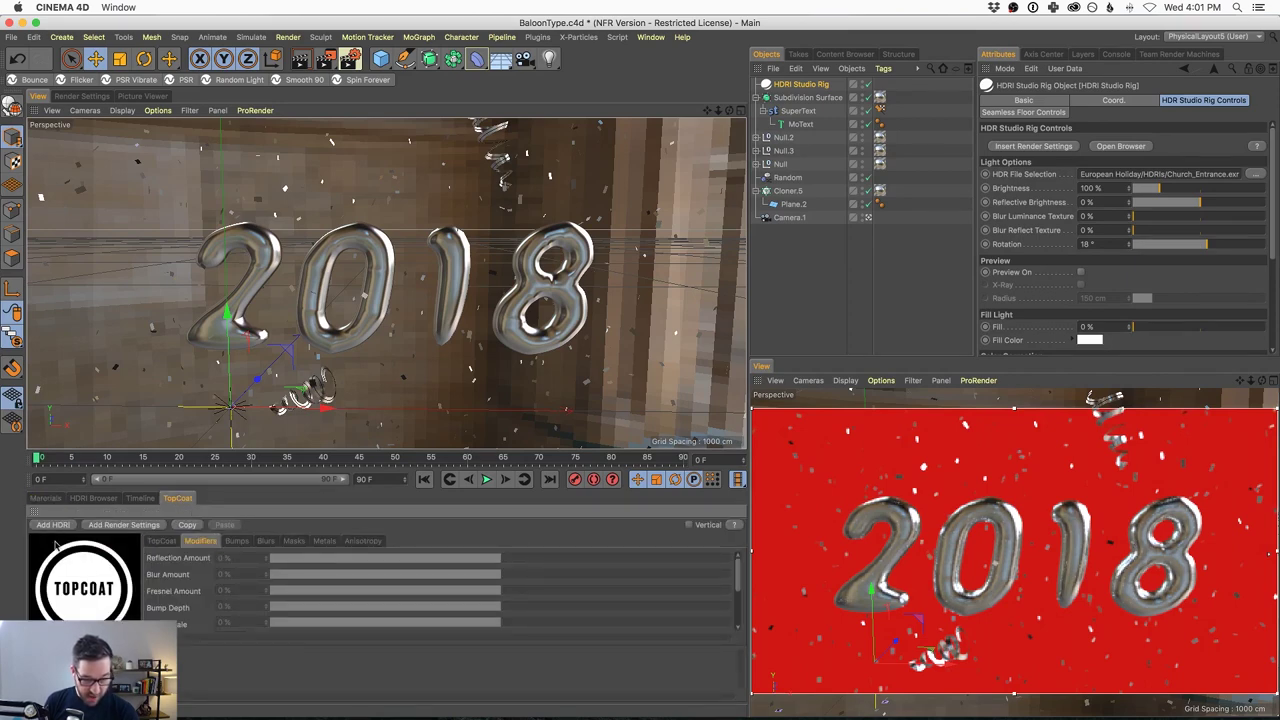
pyautogui.click(46, 499)
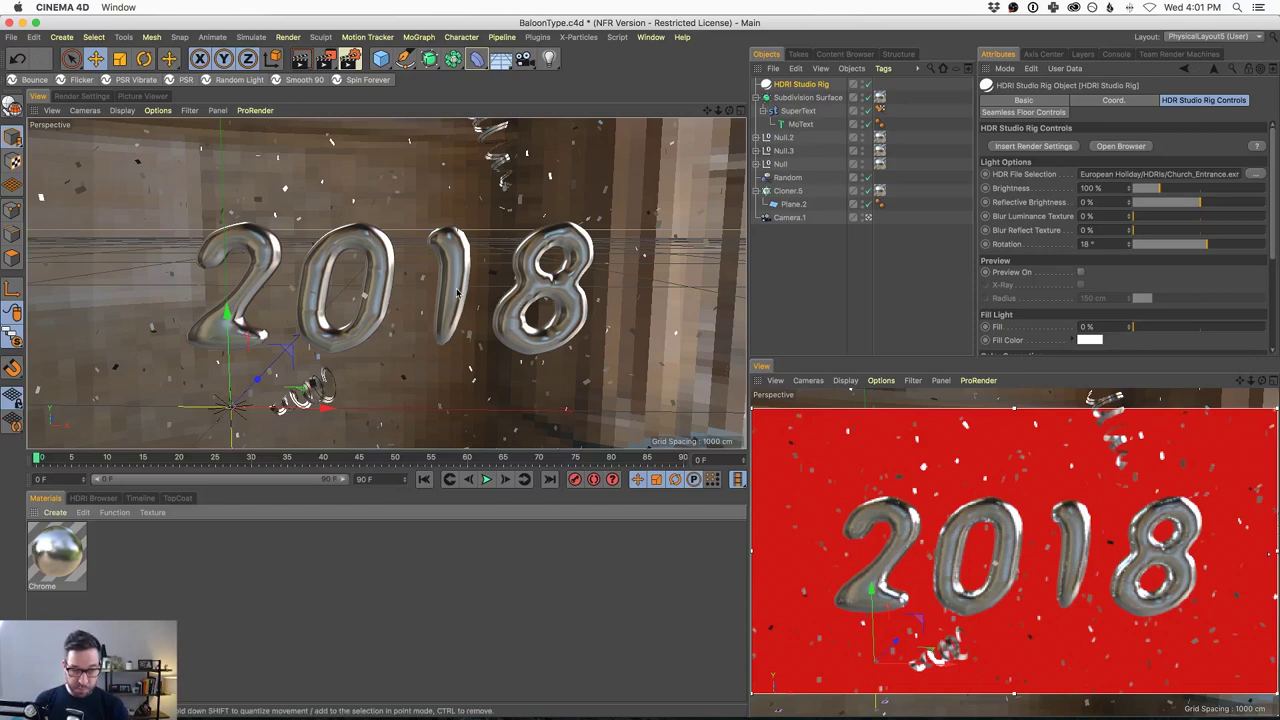
pyautogui.click(800, 124)
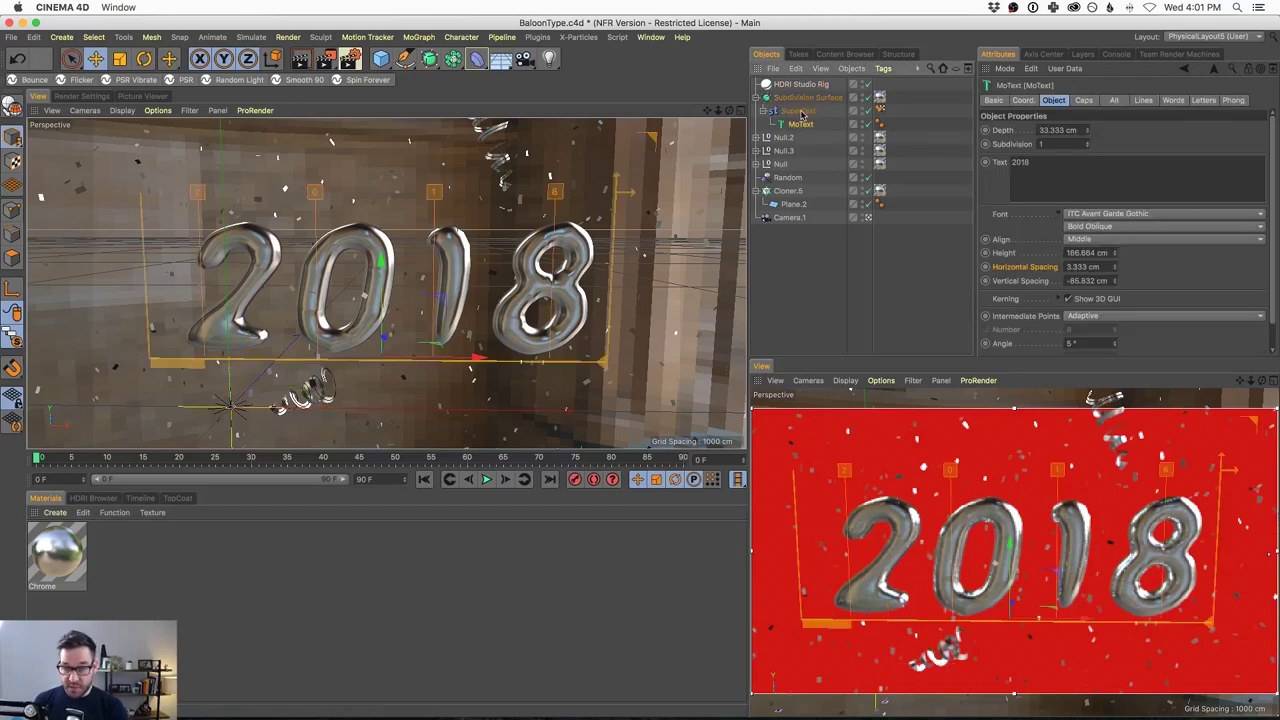
pyautogui.click(800, 112)
pyautogui.click(805, 124)
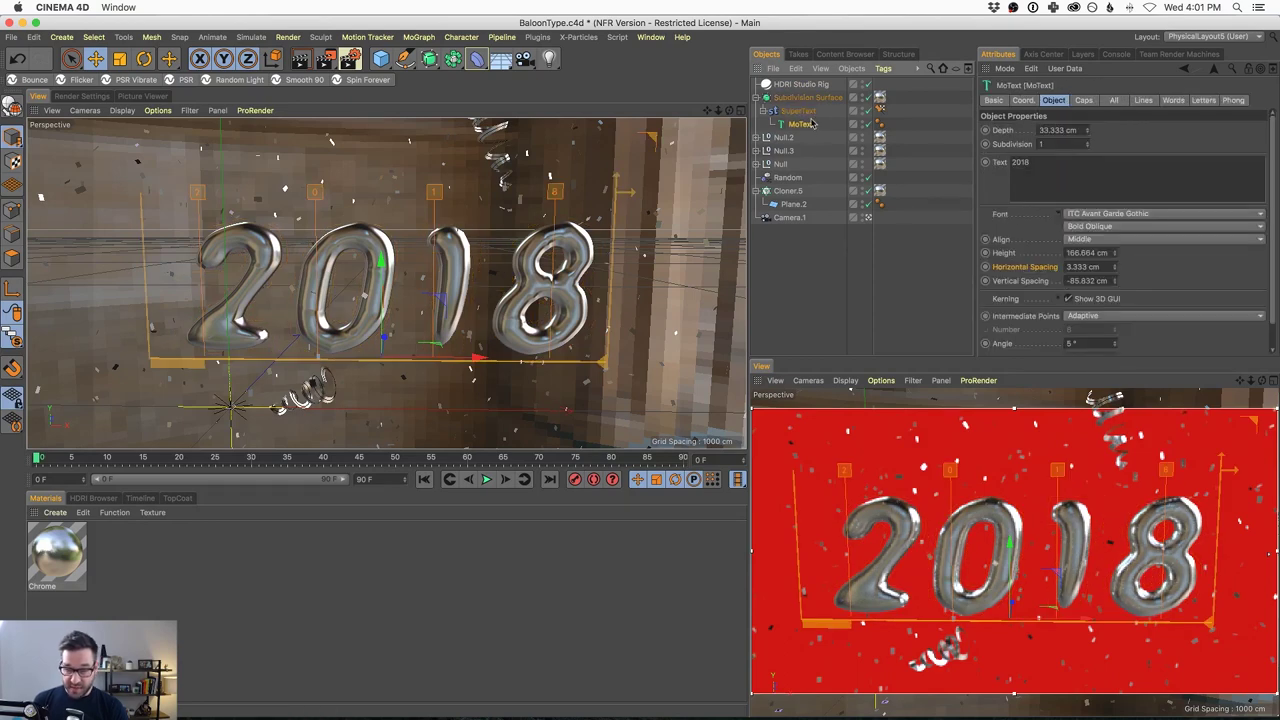
pyautogui.click(795, 112)
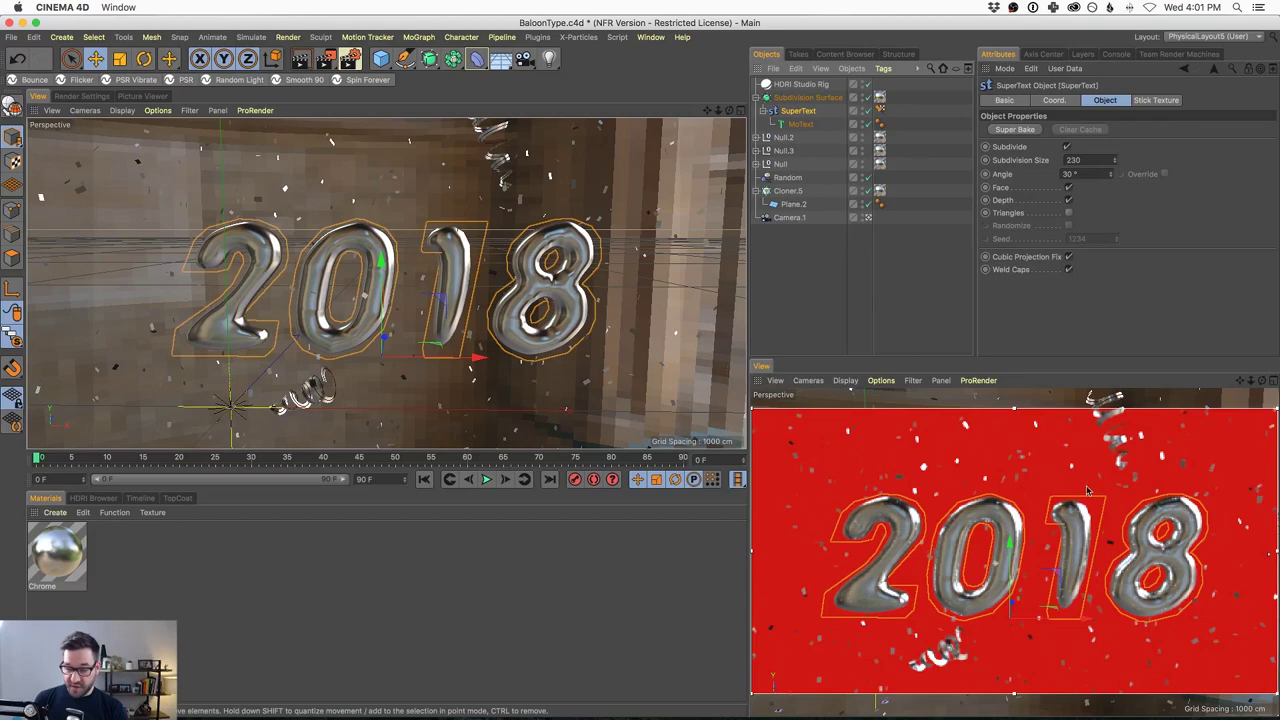
pyautogui.click(820, 288)
# Switch to the HDRISceneJEEP.c4d scene, leave its scene camera and view the Jeep from slightly different angles
pyautogui.click(652, 38)
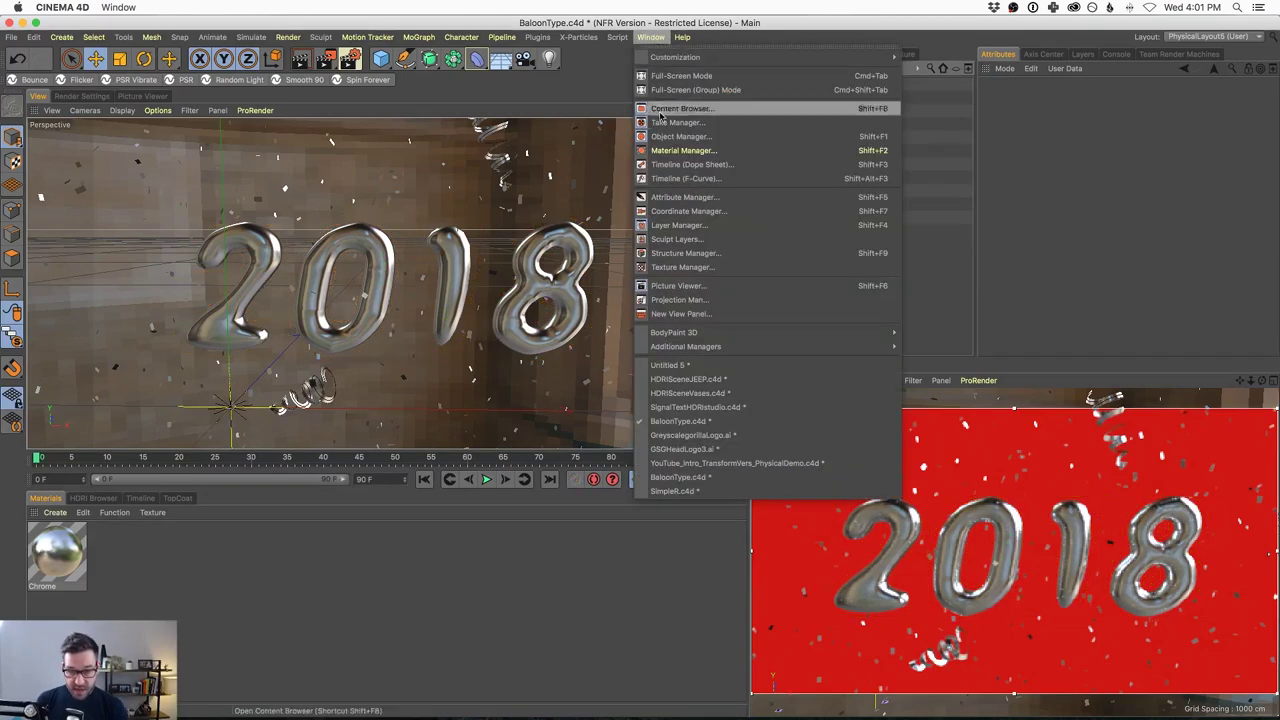
pyautogui.click(740, 381)
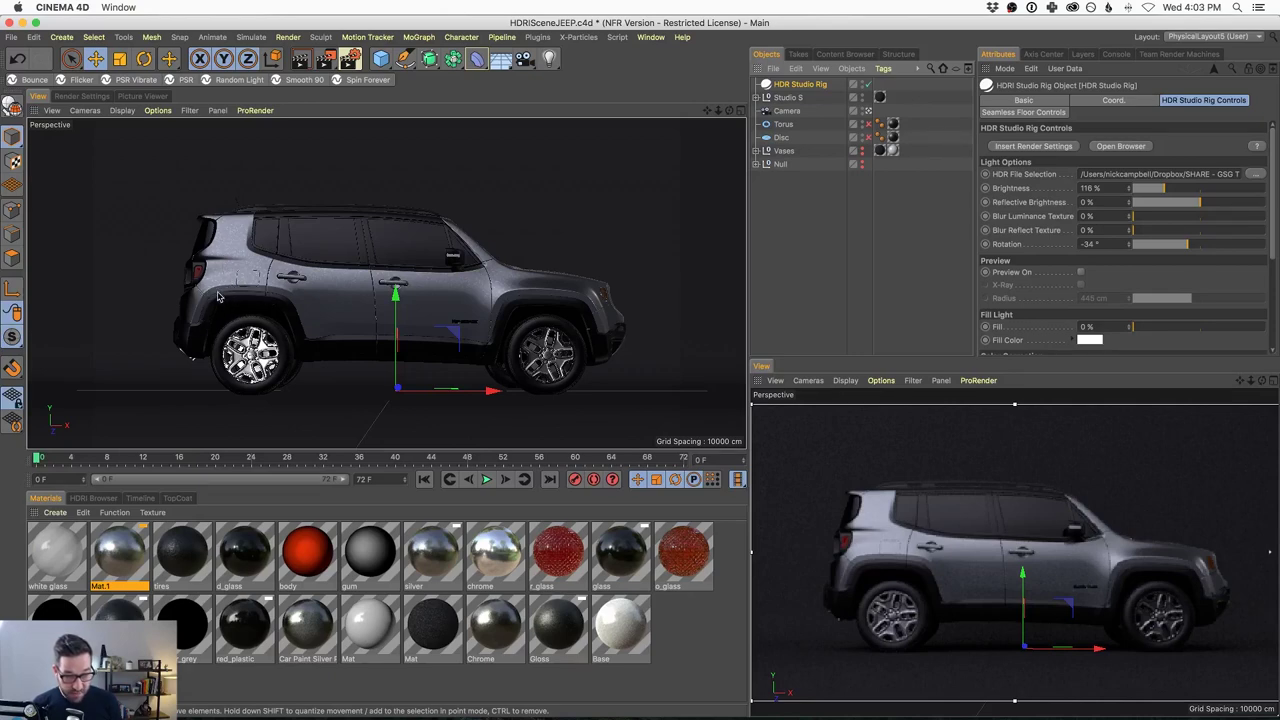
pyautogui.click(868, 111)
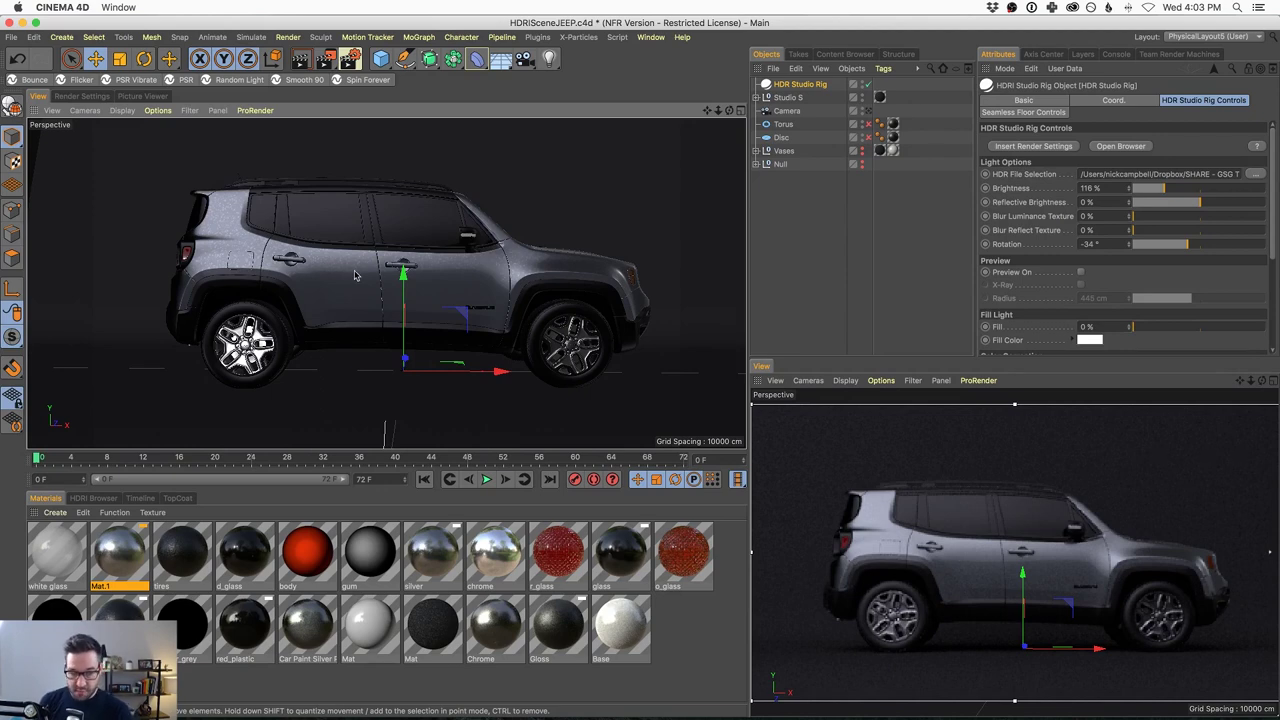
pyautogui.keyDown('alt'); pyautogui.moveTo(358, 276); pyautogui.dragTo(362, 265); pyautogui.keyUp('alt')
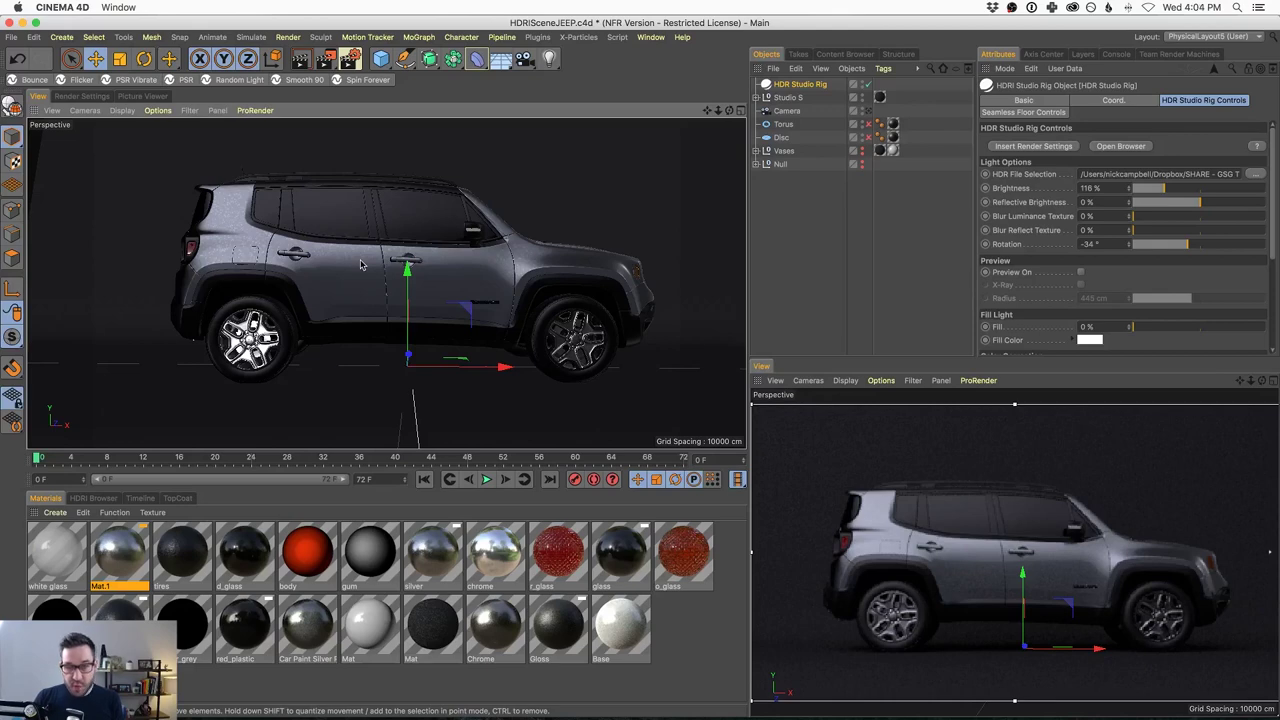
# Switch to the GreyscalegorillaLogo.ai document and inspect the imported logo group and its spline outlines
pyautogui.click(651, 37)
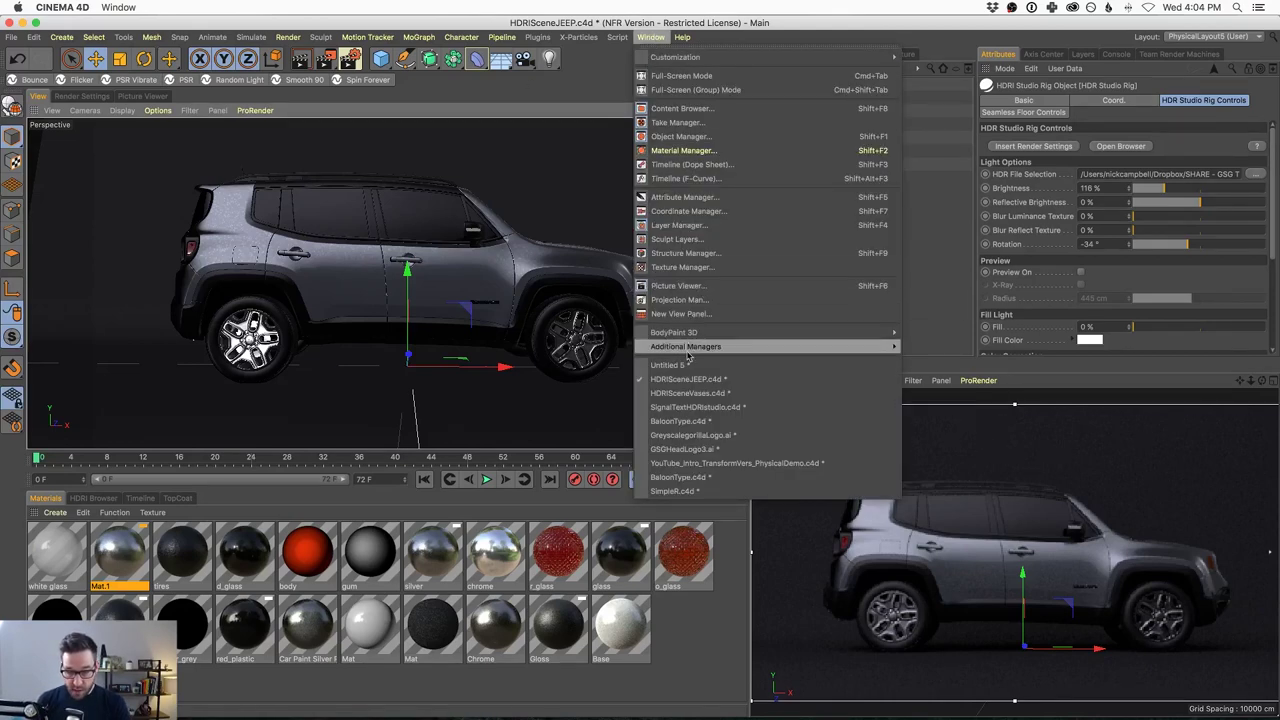
pyautogui.click(700, 435)
pyautogui.click(805, 120)
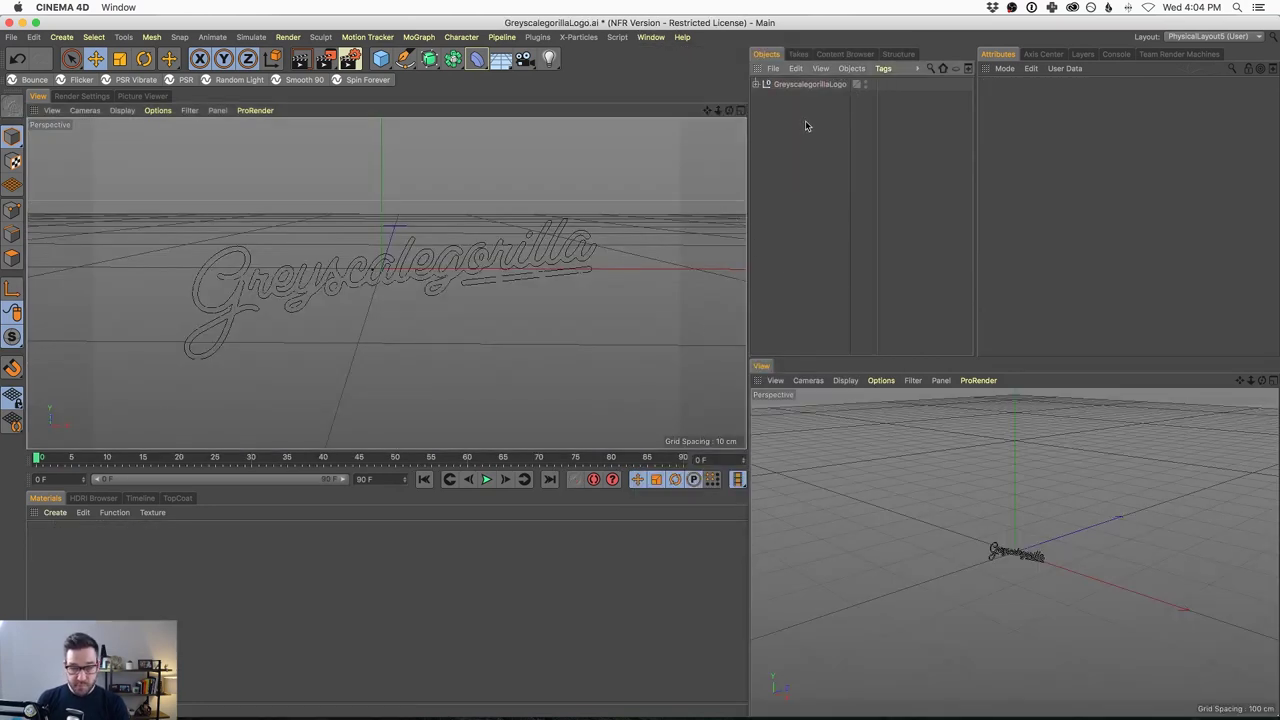
pyautogui.click(796, 86)
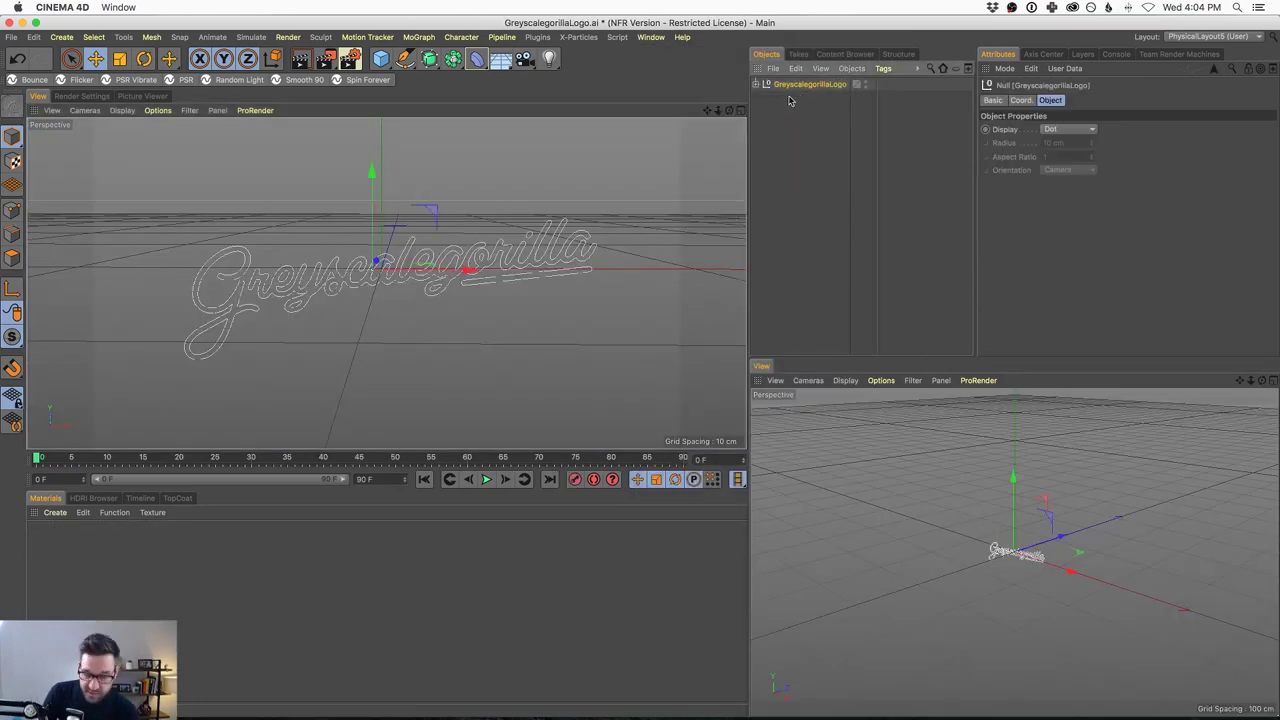
pyautogui.click(806, 143)
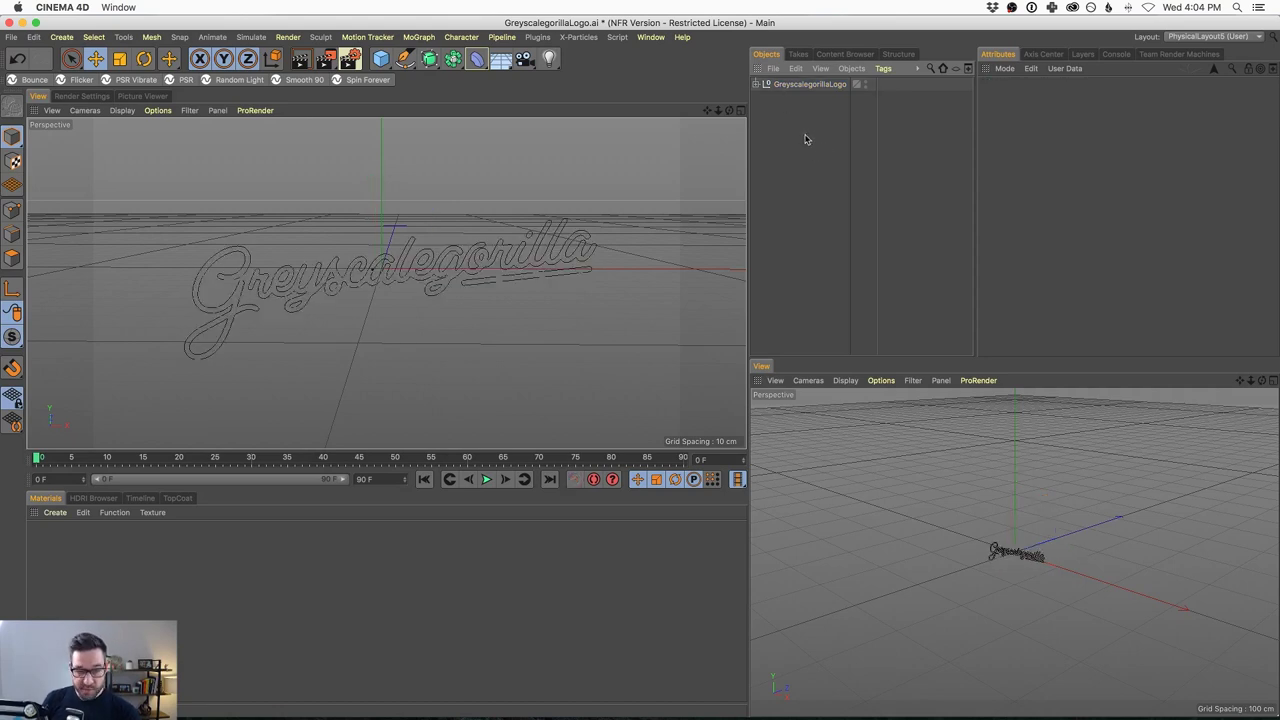
pyautogui.keyDown('alt'); pyautogui.moveTo(396, 252); pyautogui.dragTo(437, 248); pyautogui.keyUp('alt')
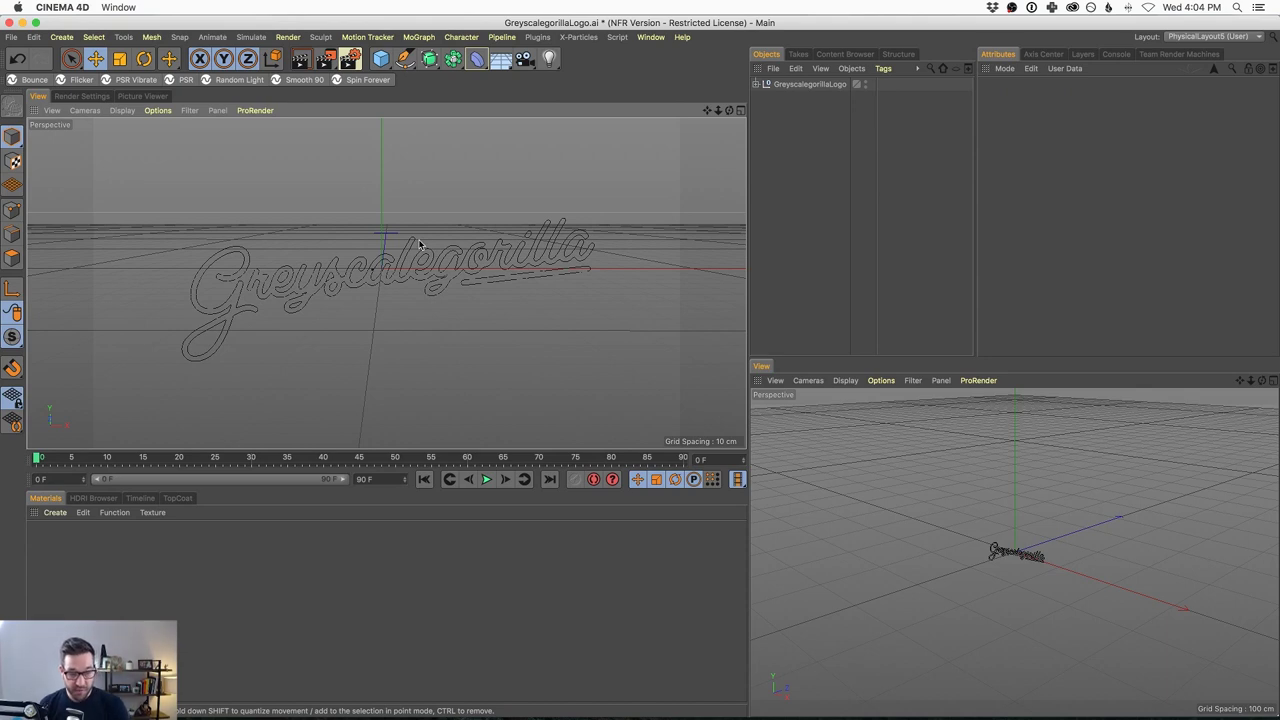
# Place the GreyscalegorillaLogo group under an Extrude generator and enable Hierarchical so all nested paths are extruded
pyautogui.click(808, 84)
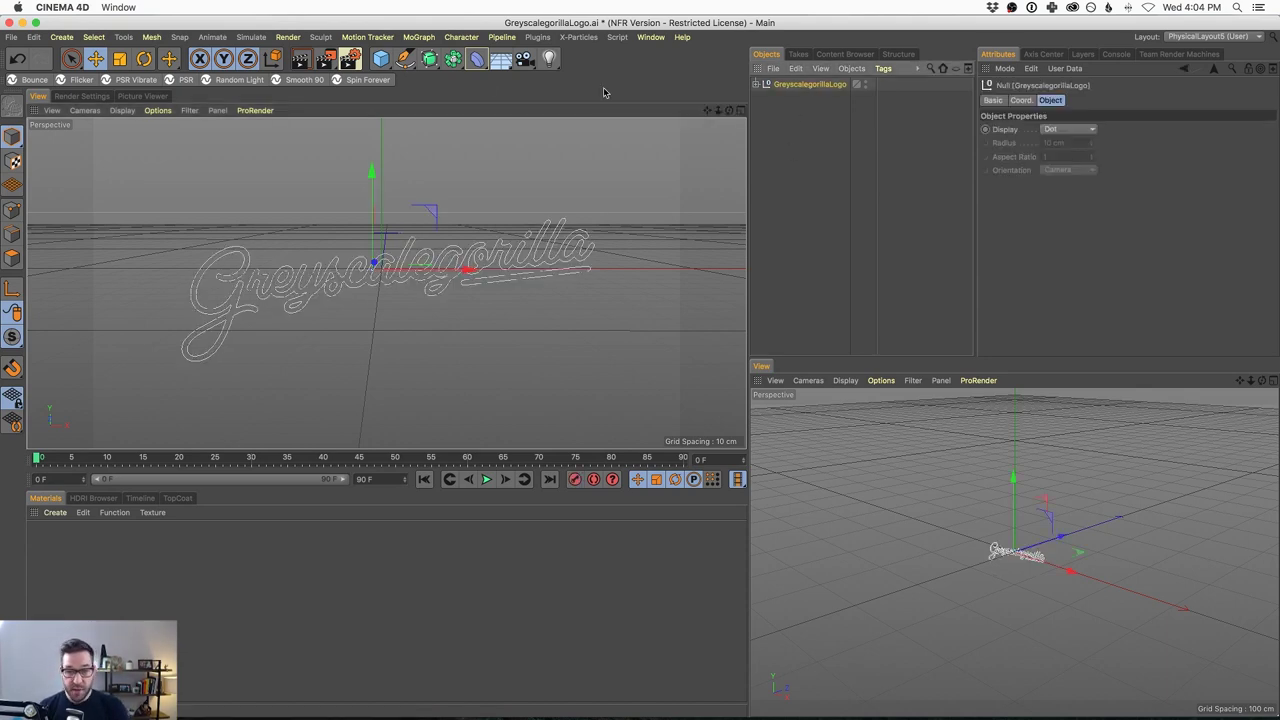
pyautogui.moveTo(453, 58); pyautogui.dragTo(620, 82)
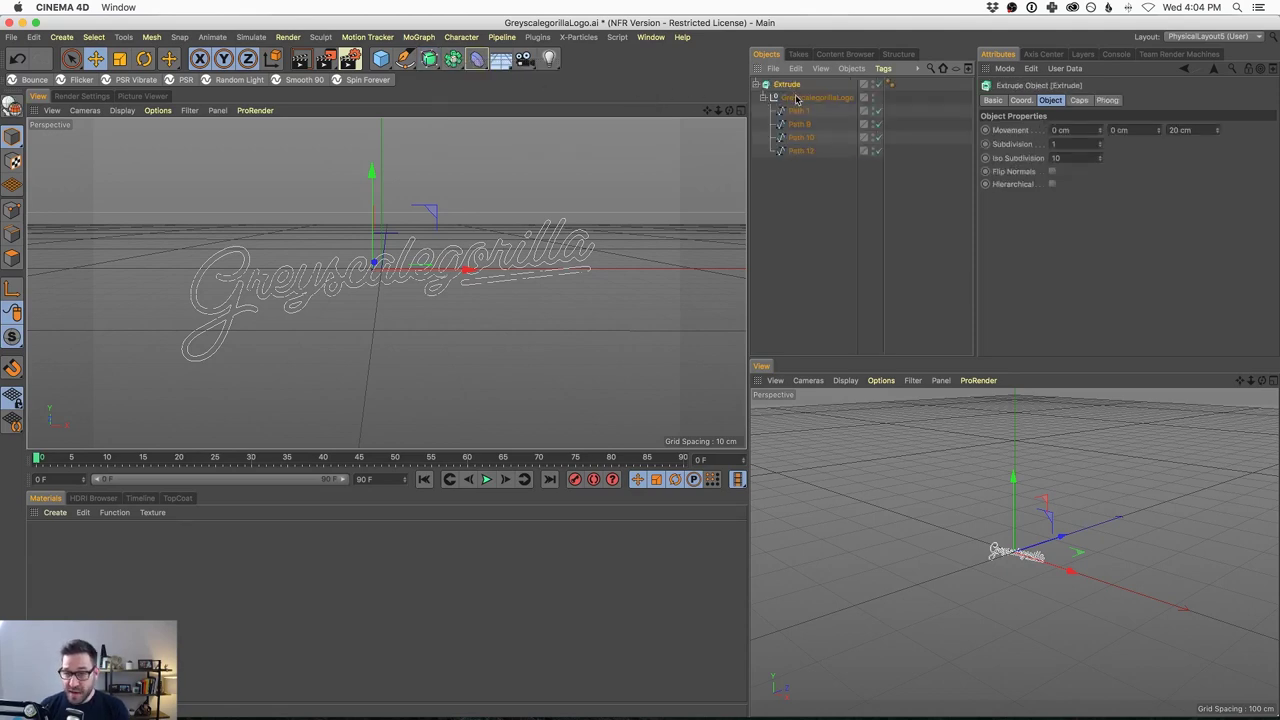
pyautogui.click(1052, 185)
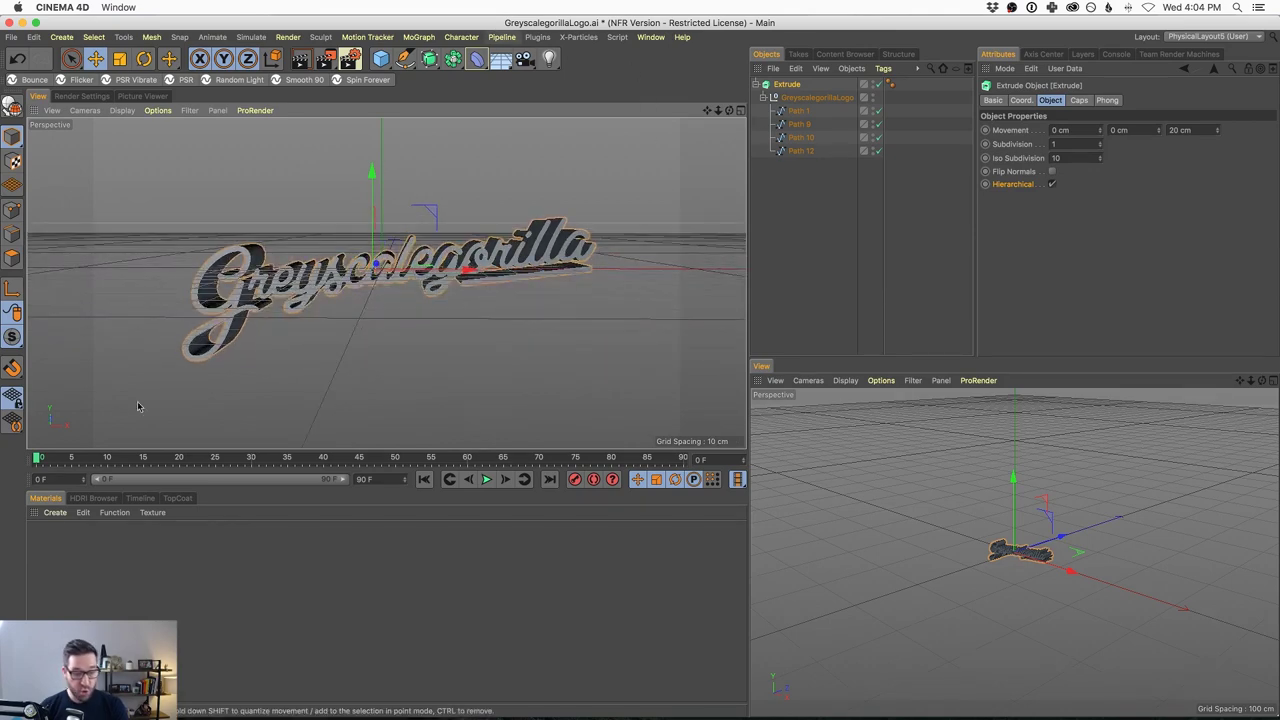
# Create a Chrome material with TopCoat and add an HDRI Studio Rig to the logo scene, undoing and restoring the rig
pyautogui.click(178, 498)
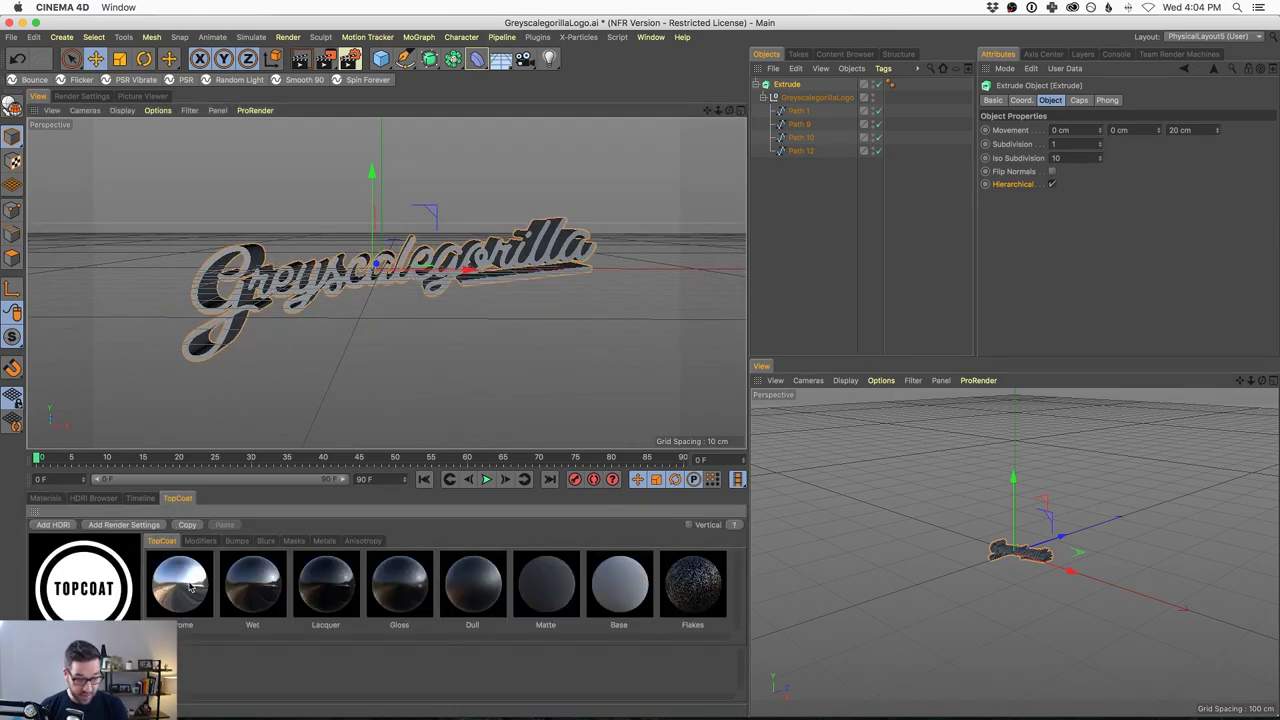
pyautogui.click(179, 584)
pyautogui.click(54, 525)
pyautogui.press('super+z')
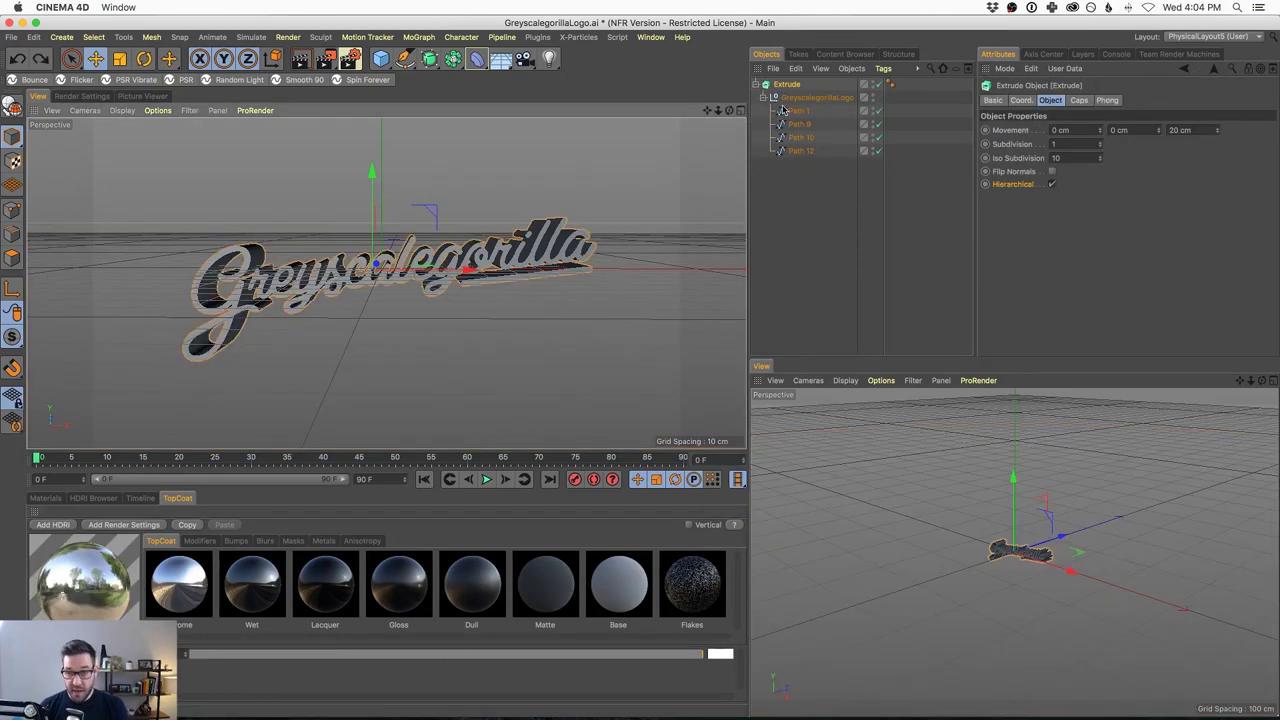
pyautogui.press('super+y')
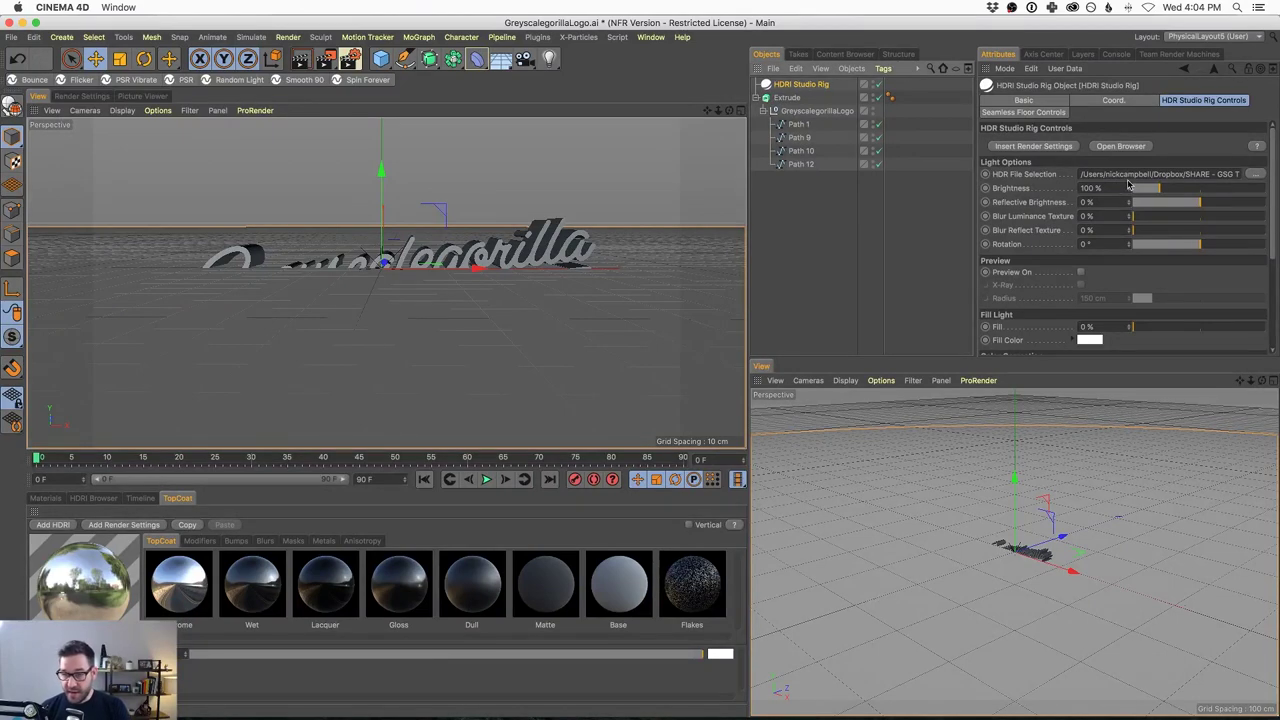
# Turn off the HDRI Studio Rig's floor and background and apply the Chrome material to the Extrude object
pyautogui.click(1057, 112)
pyautogui.click(1071, 203)
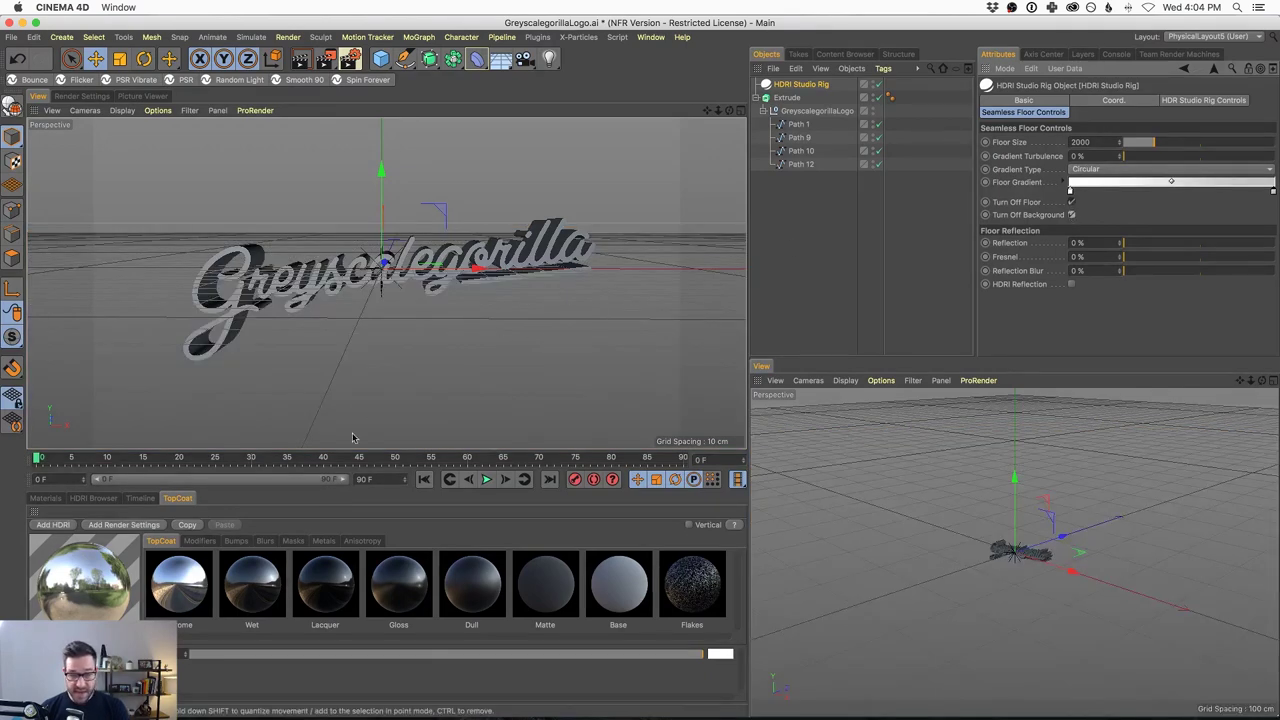
pyautogui.click(45, 498)
pyautogui.moveTo(57, 560); pyautogui.dragTo(792, 98)
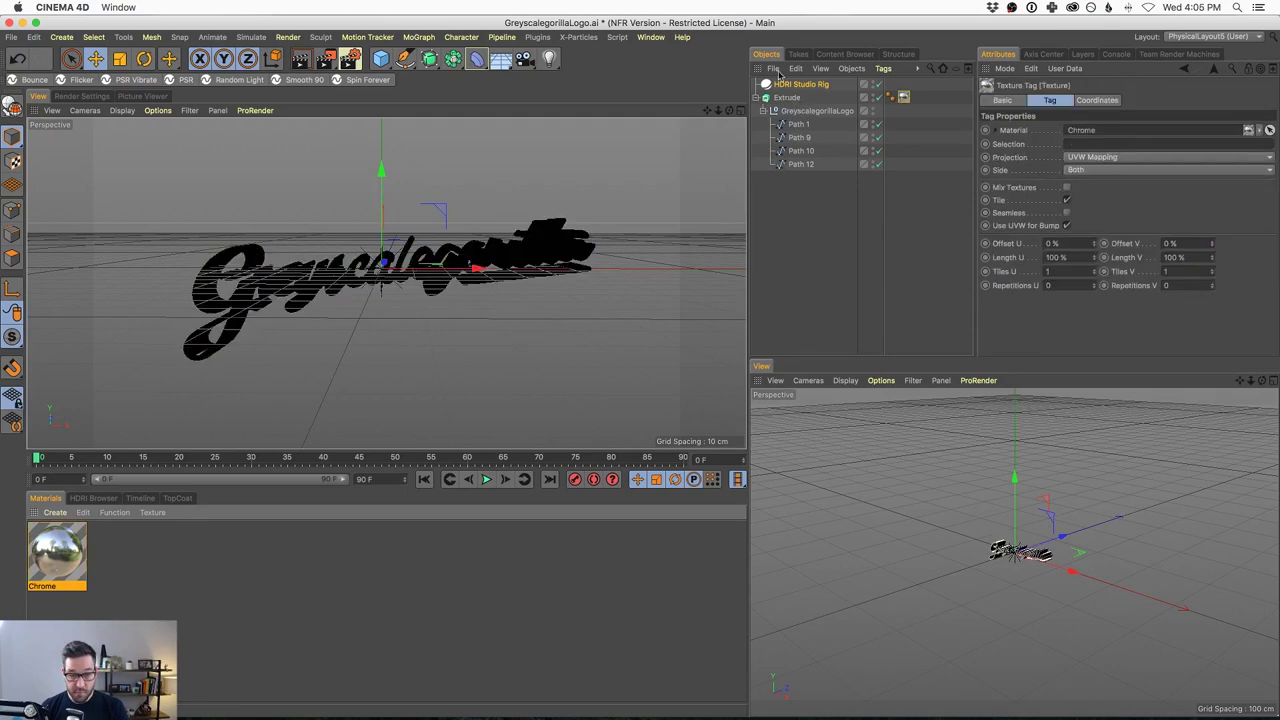
pyautogui.click(777, 84)
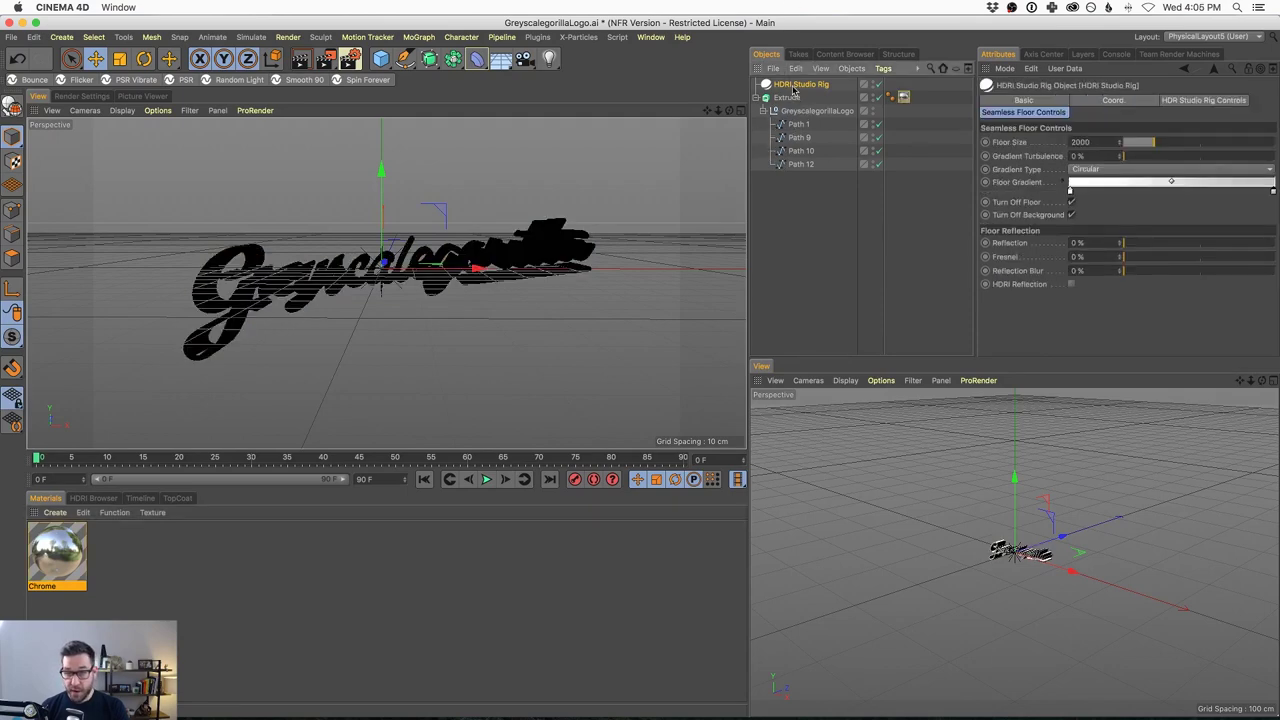
# Add a Camera object to the logo scene and look through it in both views, framing the whole logo at a slight angle
pyautogui.click(808, 380)
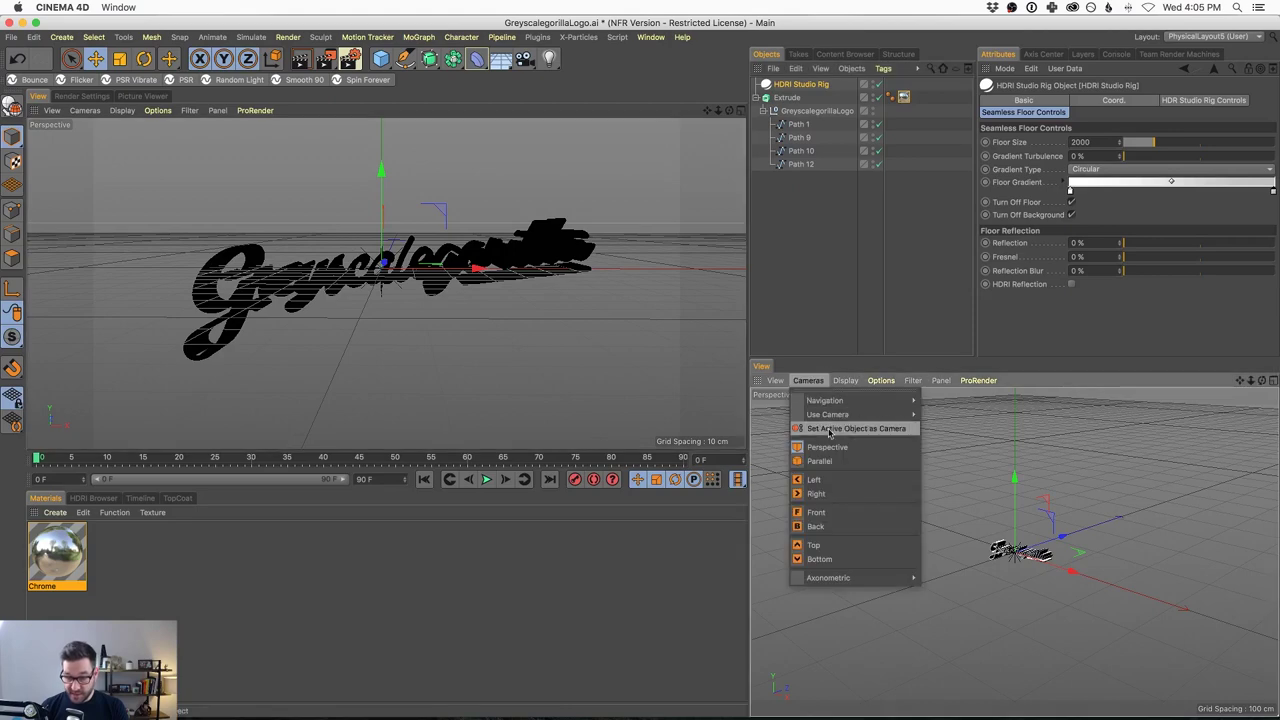
pyautogui.moveTo(880, 414)
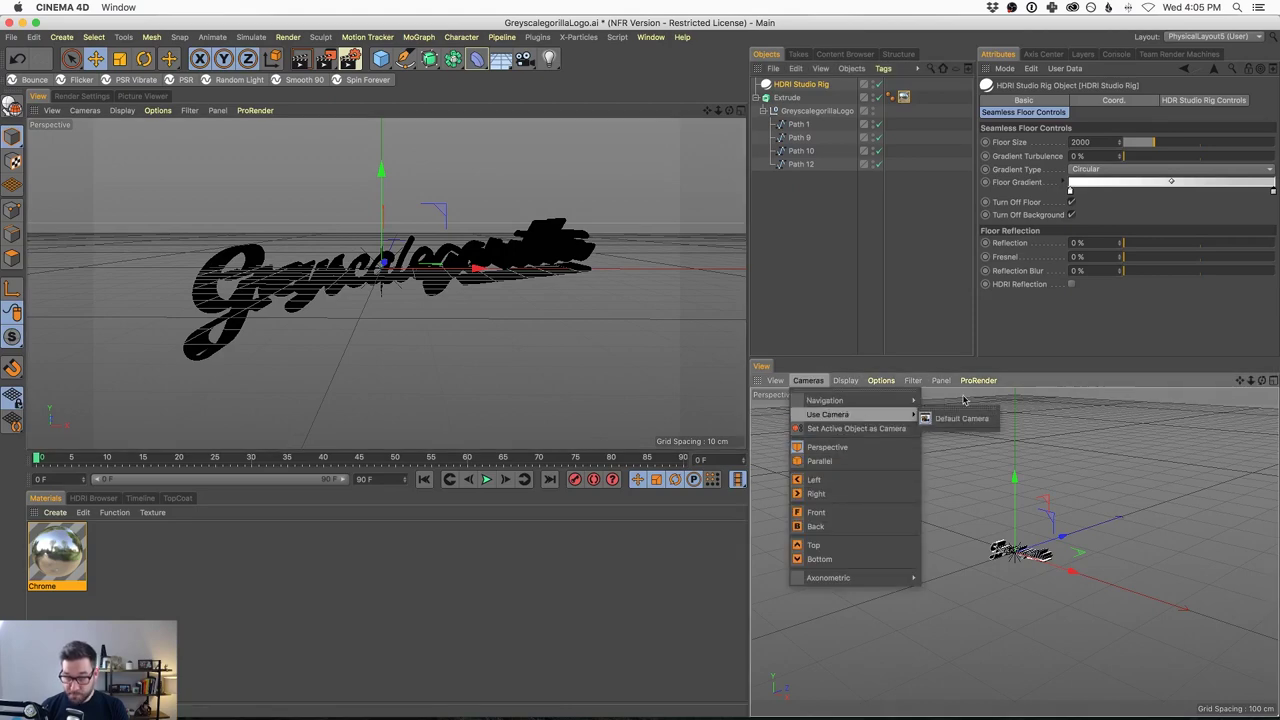
pyautogui.click(707, 124)
pyautogui.click(547, 60)
pyautogui.click(576, 77)
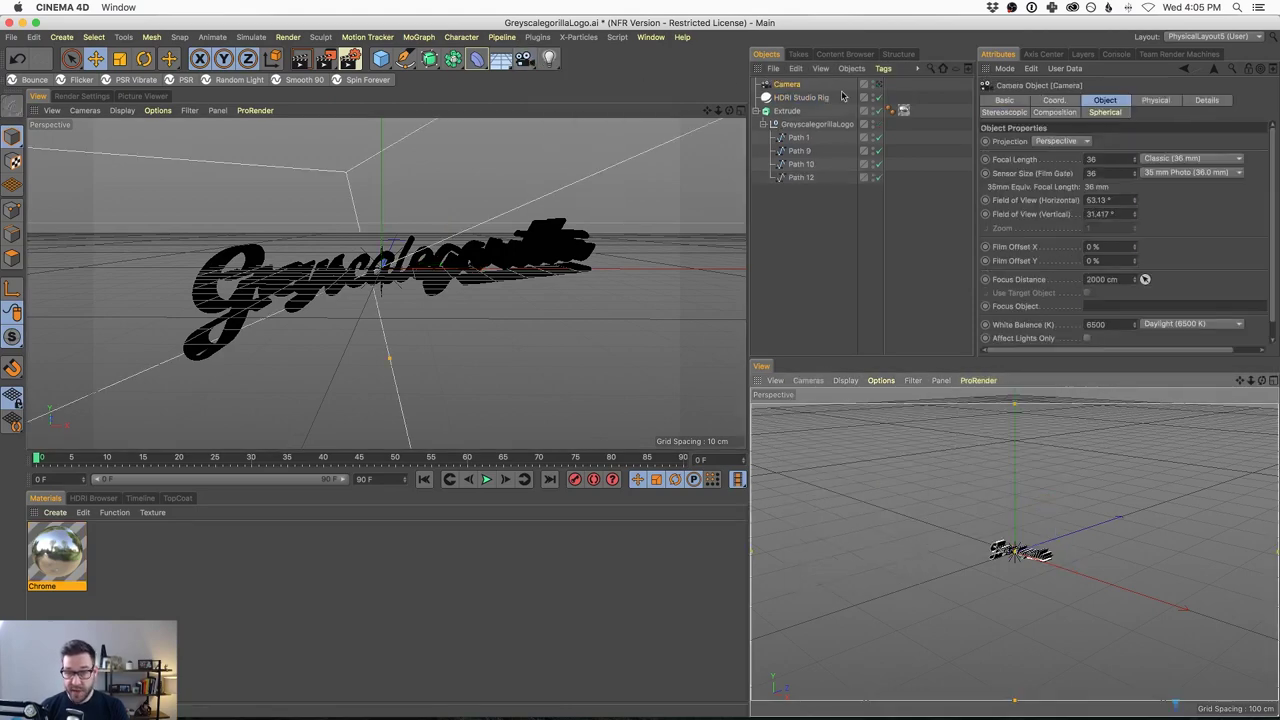
pyautogui.click(808, 380)
pyautogui.moveTo(856, 416)
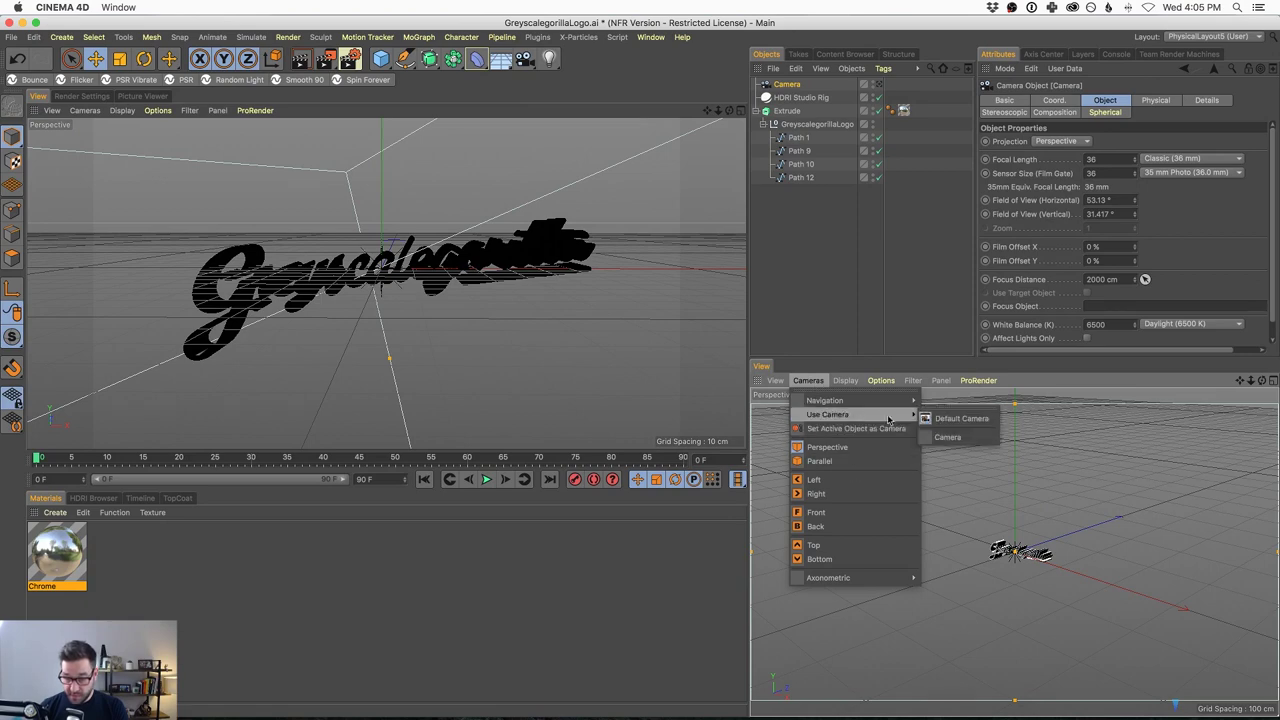
pyautogui.click(943, 433)
pyautogui.click(808, 380)
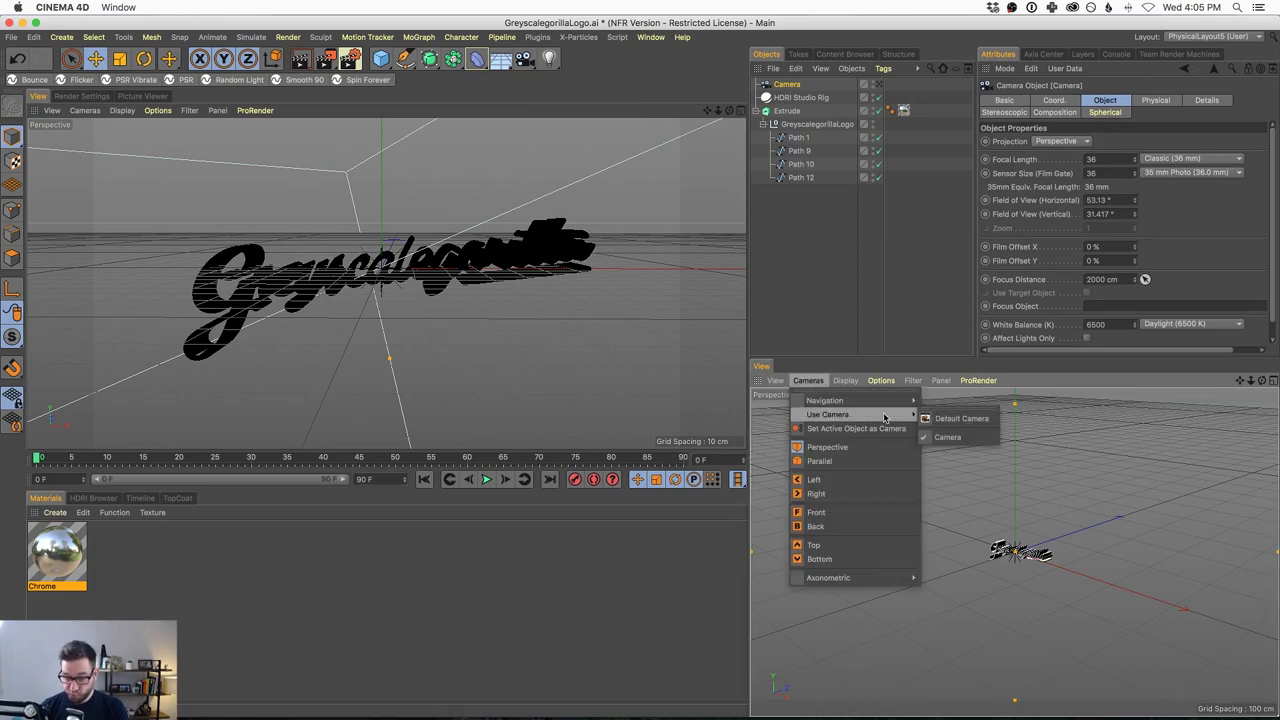
pyautogui.click(941, 380)
pyautogui.press('Escape')
pyautogui.keyDown('alt'); pyautogui.moveTo(471, 234); pyautogui.dragTo(400, 280); pyautogui.keyUp('alt')
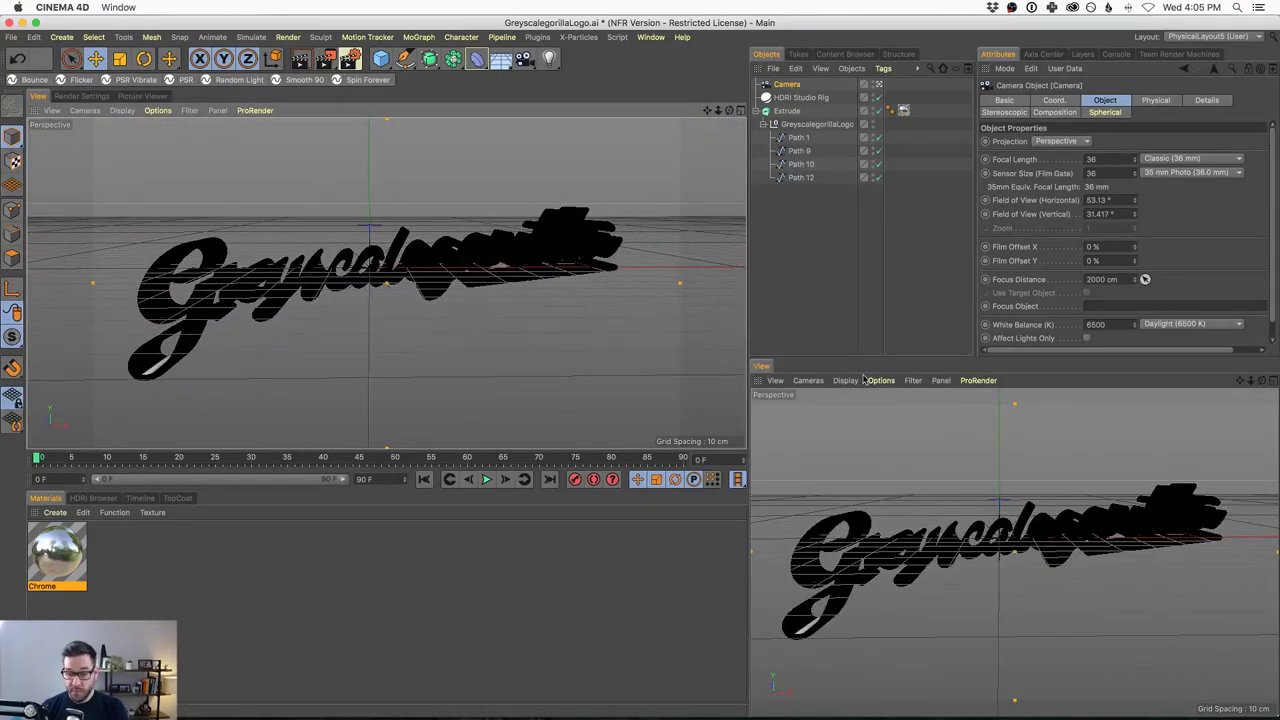
# Set the HDRI Studio Rig's Rotation to 63° and render the main view
pyautogui.click(818, 98)
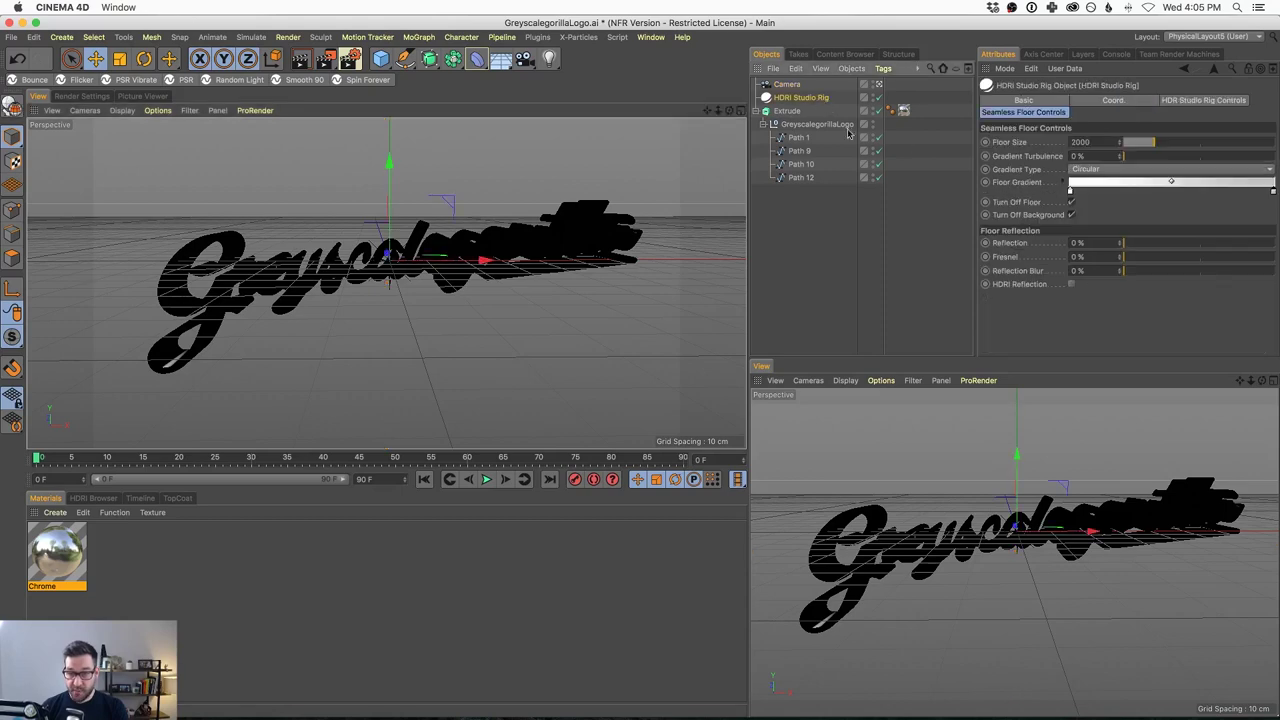
pyautogui.click(1200, 104)
pyautogui.moveTo(1142, 250); pyautogui.dragTo(1238, 254)
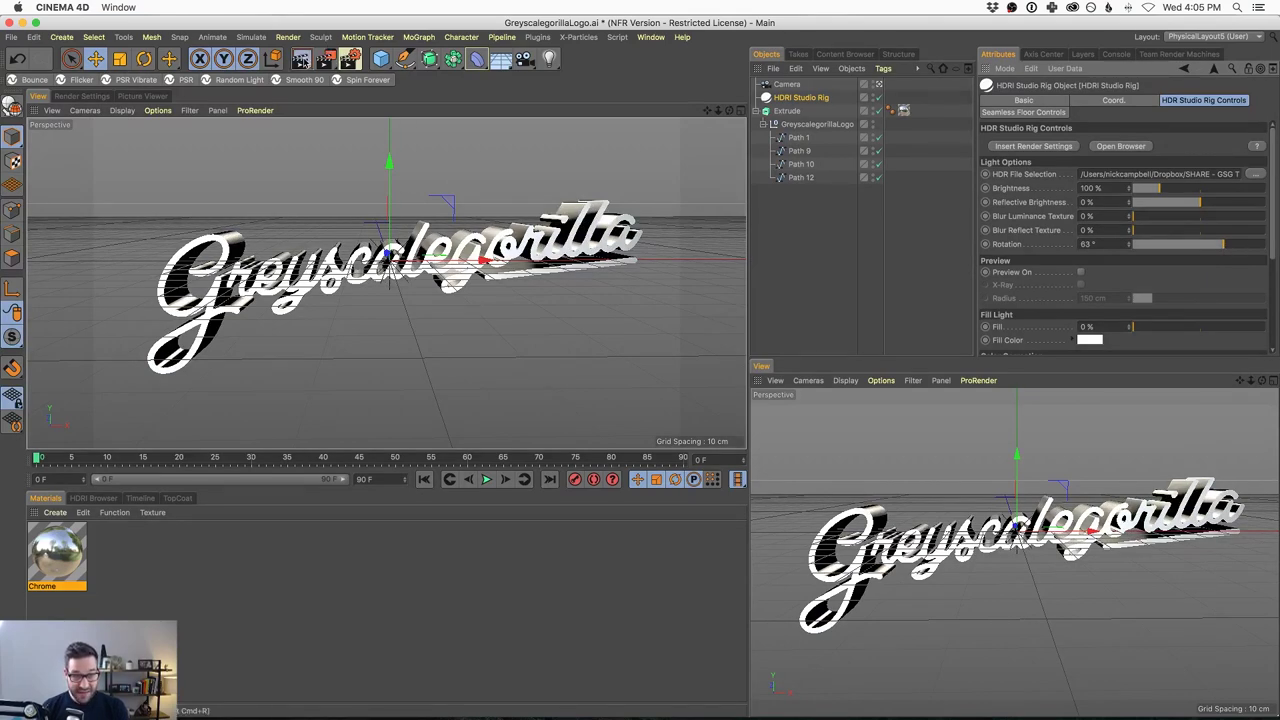
pyautogui.click(301, 60)
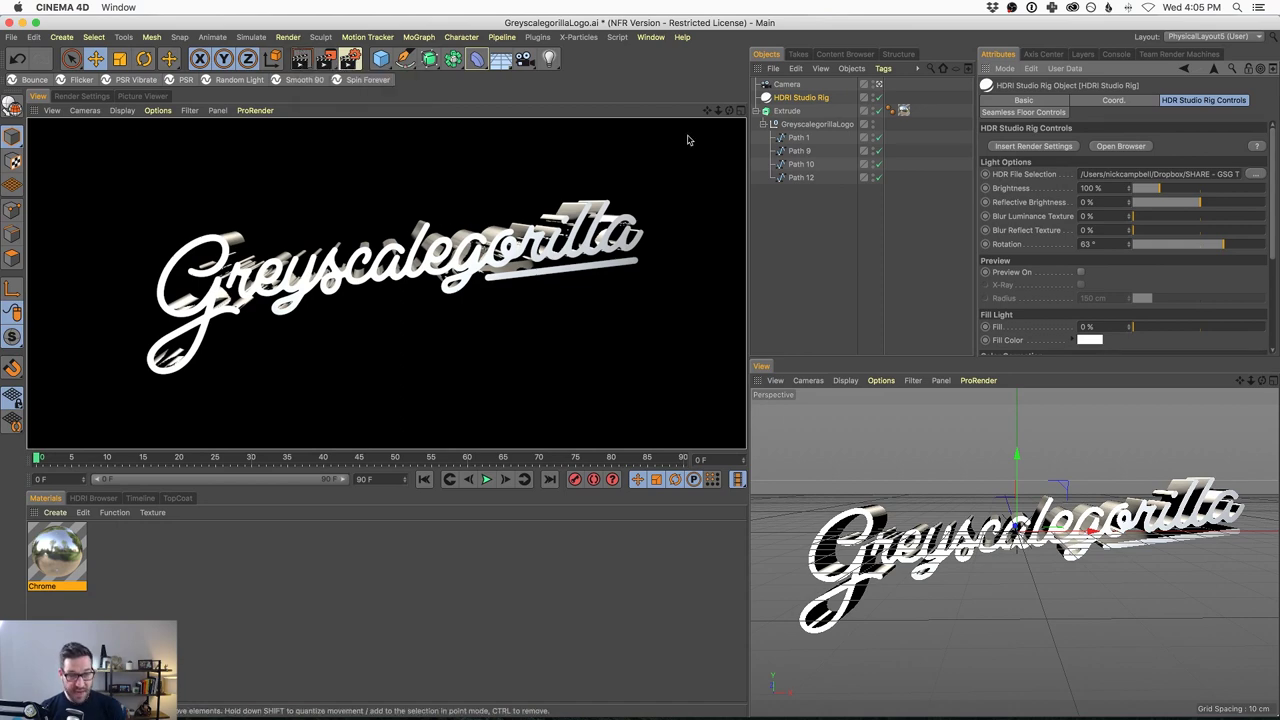
# Set the Camera's focal length to 100 mm and pull it back so the whole logo fits in the frame
pyautogui.click(787, 84)
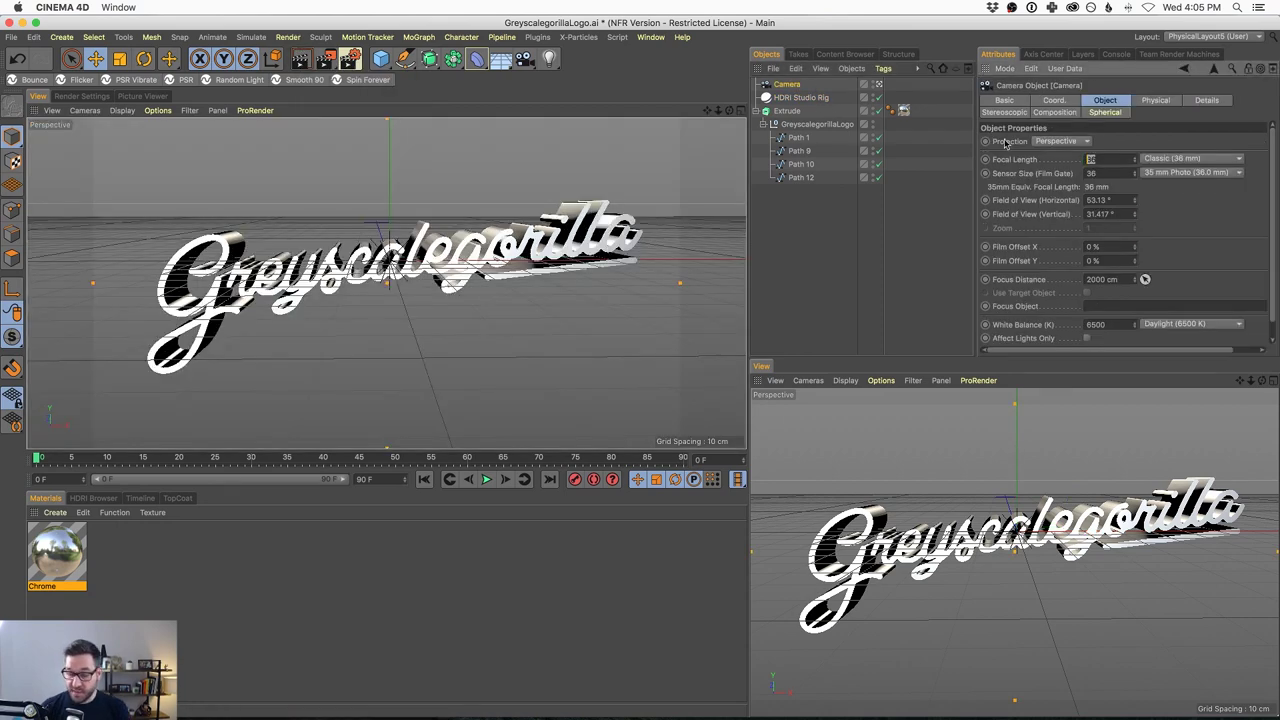
pyautogui.write('100')
pyautogui.press('Return')
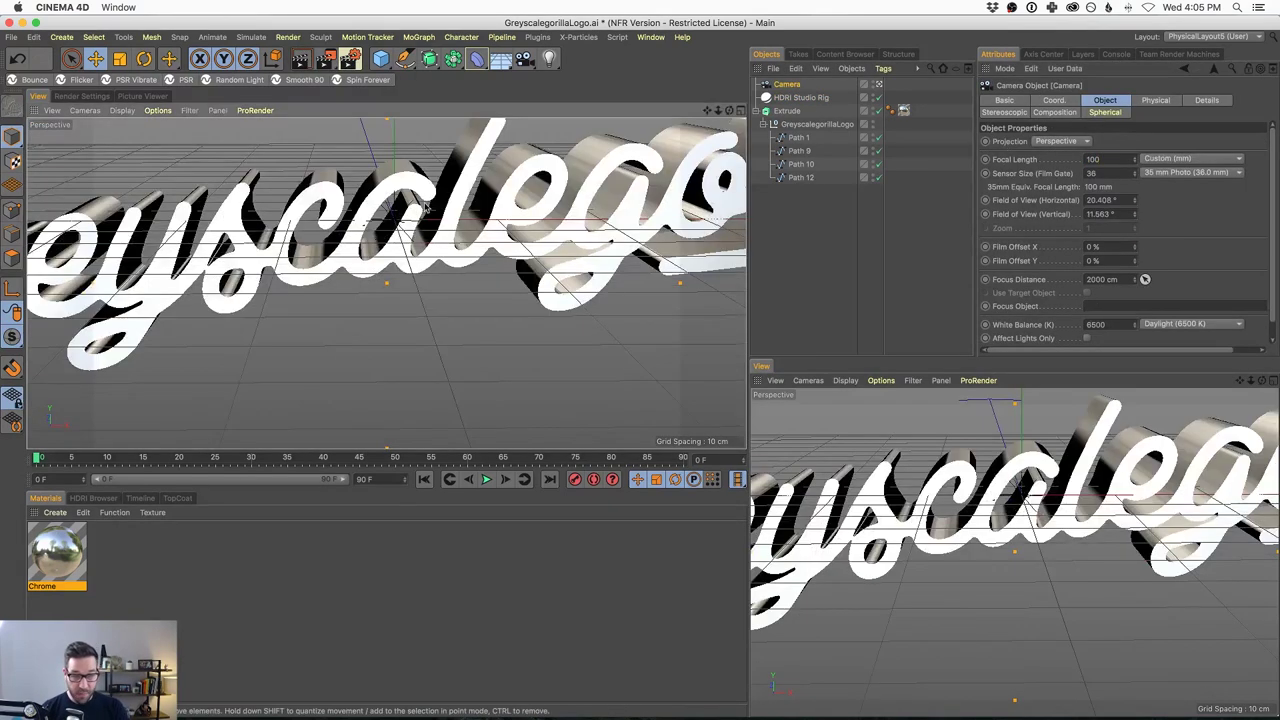
pyautogui.scroll(-10, 350, 279)
pyautogui.keyDown('alt'); pyautogui.moveTo(350, 279); pyautogui.dragTo(420, 255); pyautogui.keyUp('alt')
pyautogui.keyDown('alt'); pyautogui.moveTo(537, 226); pyautogui.dragTo(440, 238); pyautogui.keyUp('alt')
pyautogui.click(814, 243)
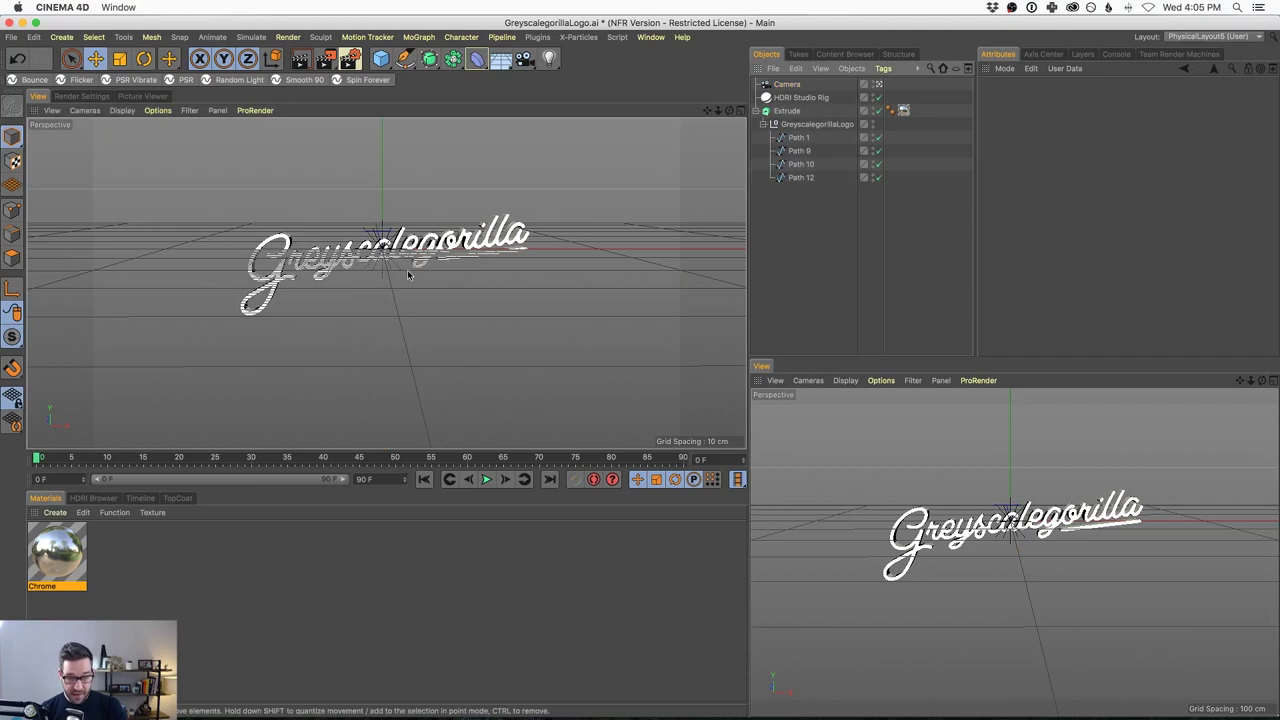
# Set both the start and end caps of the Extrude object to Fillet Cap and view the logo closer
pyautogui.click(788, 111)
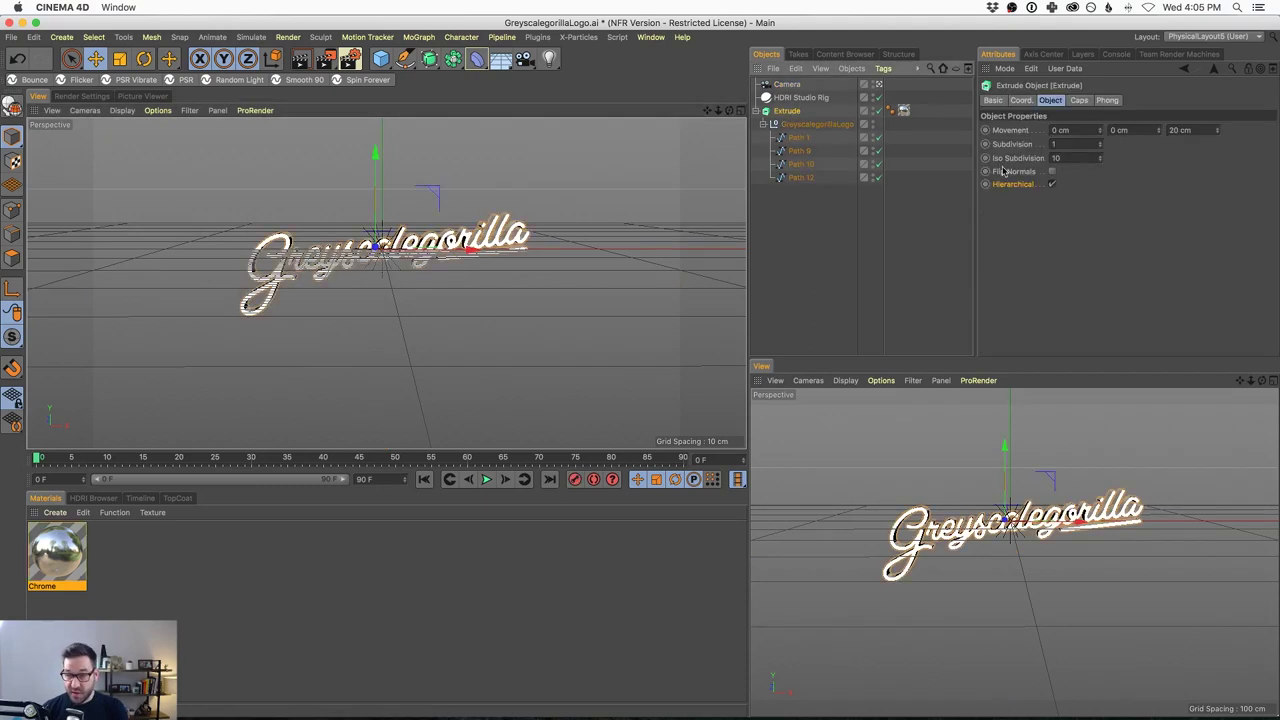
pyautogui.keyDown('shift'); pyautogui.click(1079, 101); pyautogui.keyUp('shift')
pyautogui.keyDown('shift'); pyautogui.click(1080, 102); pyautogui.keyUp('shift')
pyautogui.click(1079, 101)
pyautogui.click(1112, 130)
pyautogui.click(1116, 187)
pyautogui.click(1115, 171)
pyautogui.click(1113, 227)
pyautogui.scroll(2, 460, 267)
pyautogui.scroll(3, 460, 267)
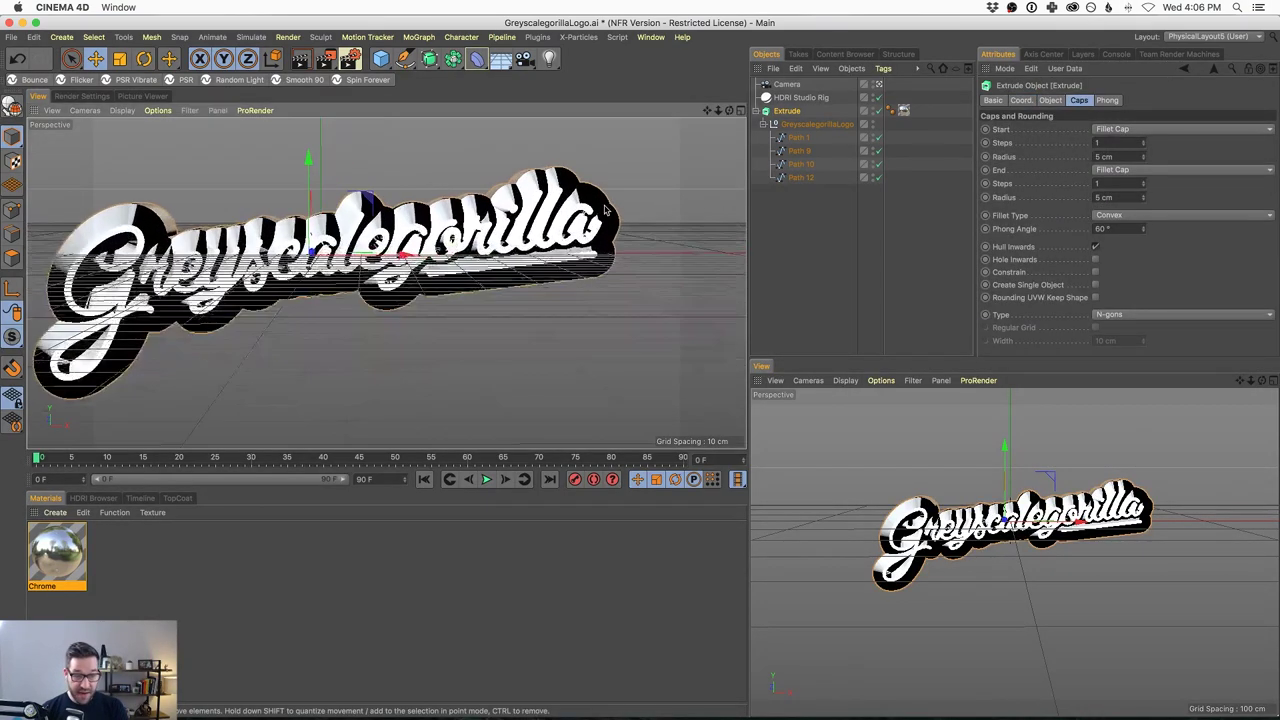
# Give the Extrude object's start fillet cap 5 steps and a 0.3 cm radius
pyautogui.click(1115, 143)
pyautogui.write('5')
pyautogui.press('Tab')
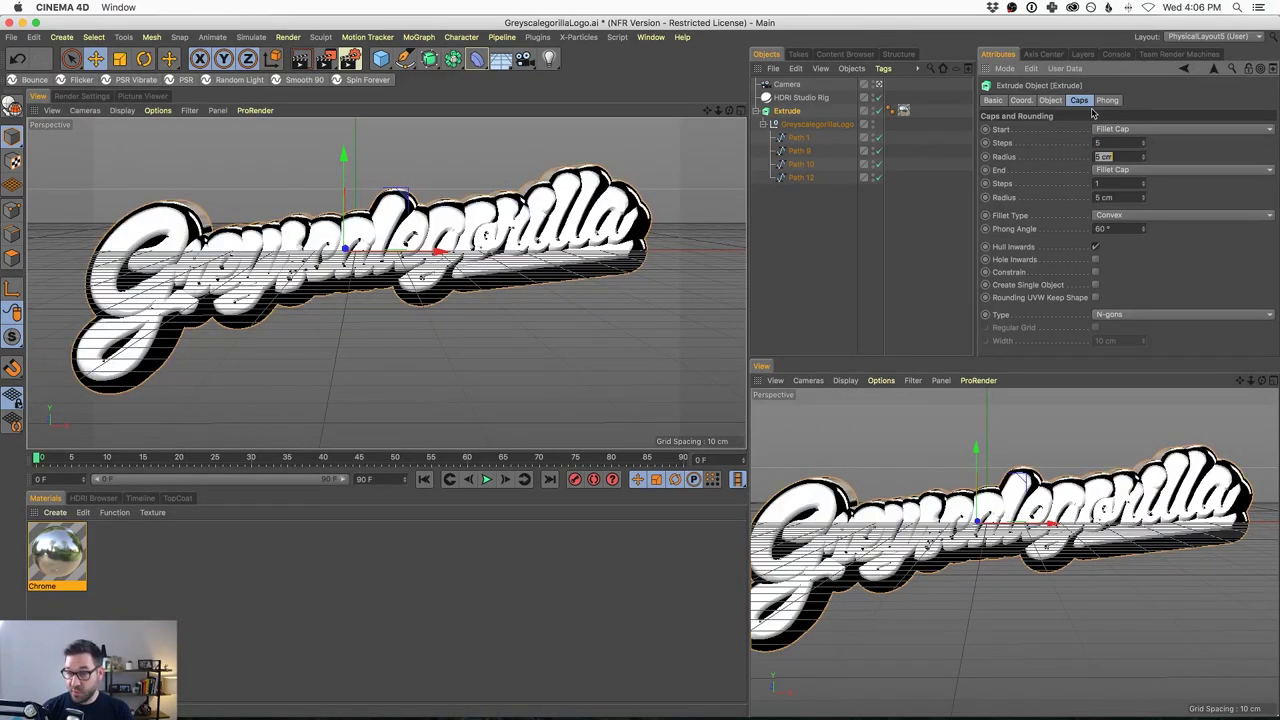
pyautogui.press('BackSpace')
pyautogui.write('0')
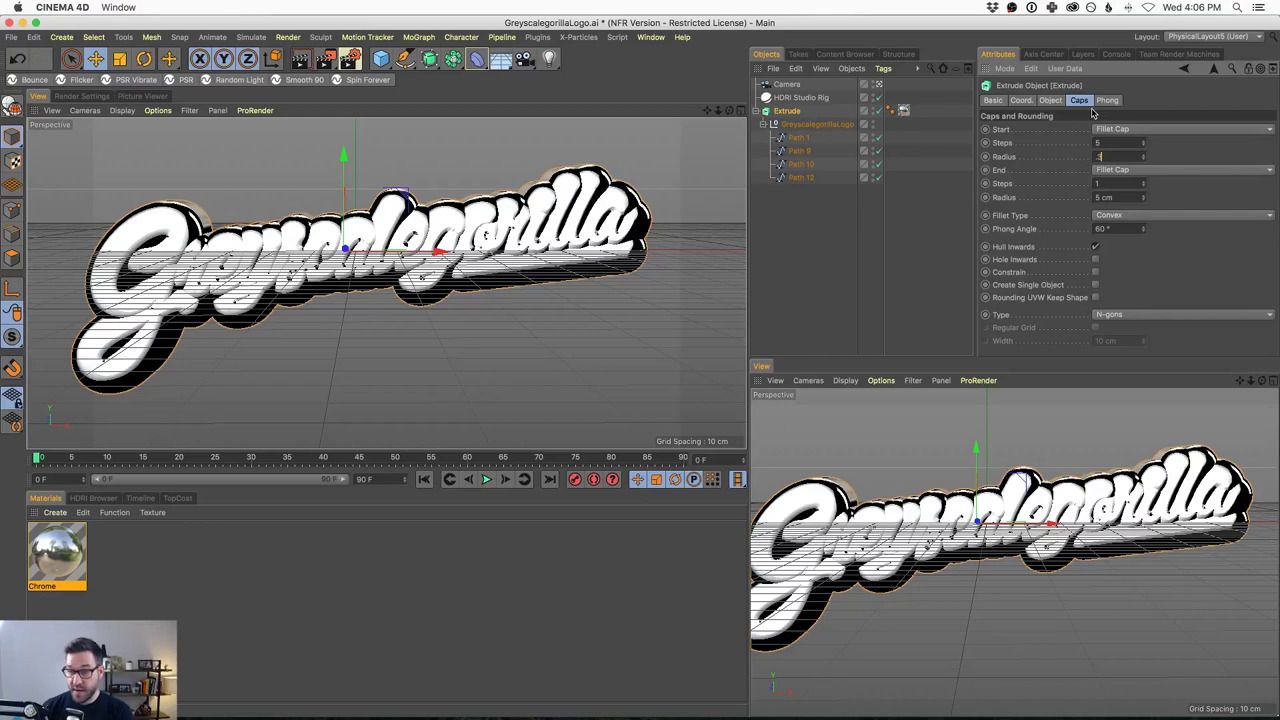
pyautogui.write('.3')
pyautogui.press('Return')
# Give the Extrude object's end fillet cap 5 steps and a 0.3 cm radius
pyautogui.write('5')
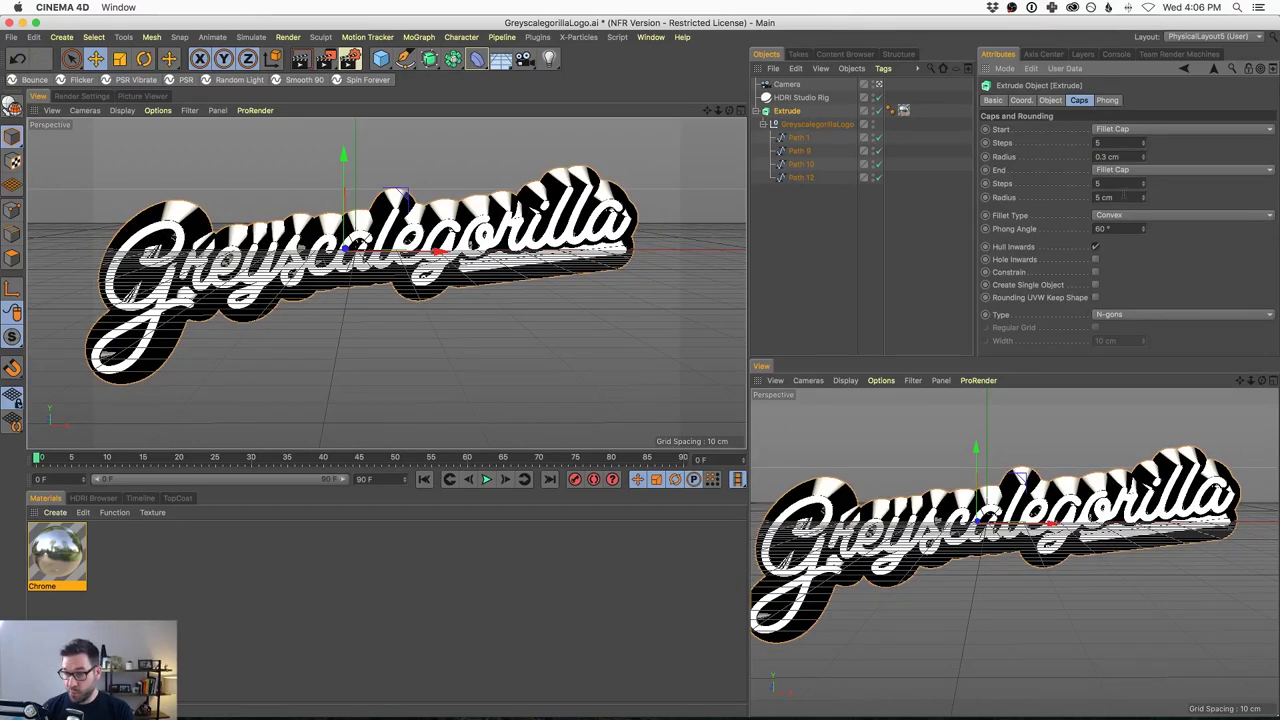
pyautogui.press('Tab')
pyautogui.press('BackSpace')
pyautogui.write('0.3')
pyautogui.press('Return')
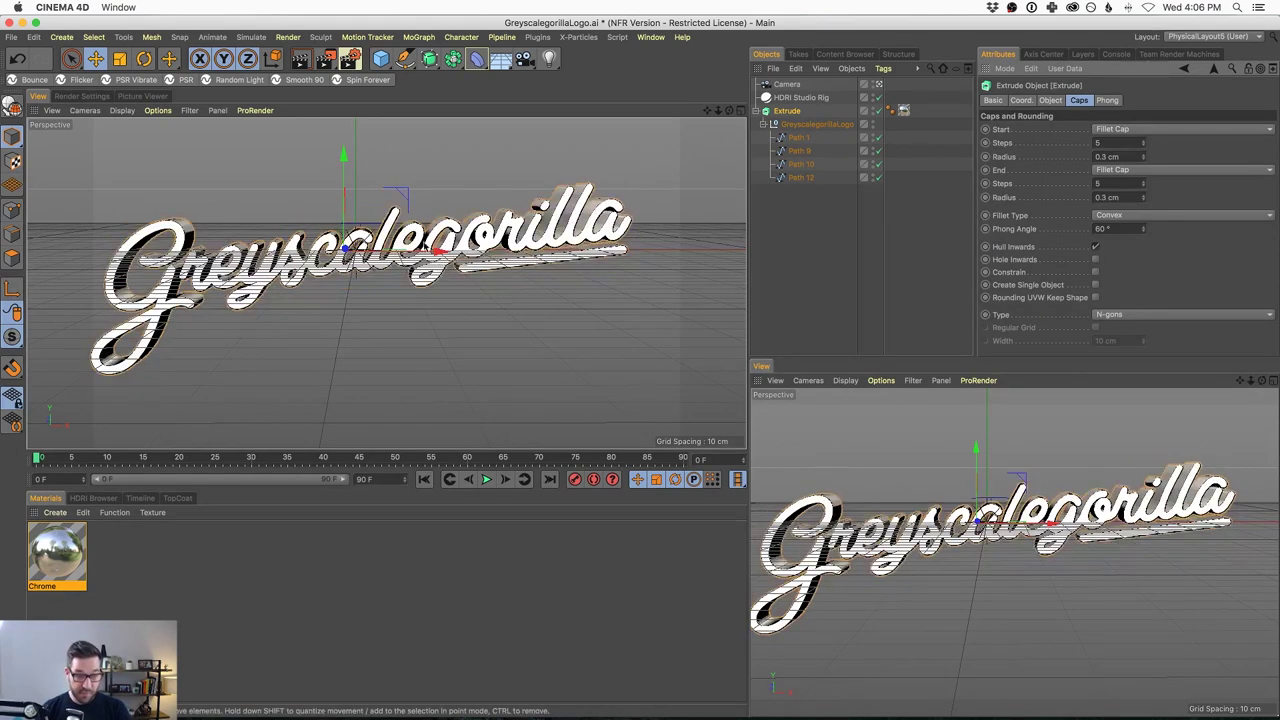
# Orbit the camera slightly, set the HDRI Studio Rig's Rotation to -16° and render the main view
pyautogui.keyDown('alt'); pyautogui.moveTo(460, 252); pyautogui.dragTo(487, 250); pyautogui.keyUp('alt')
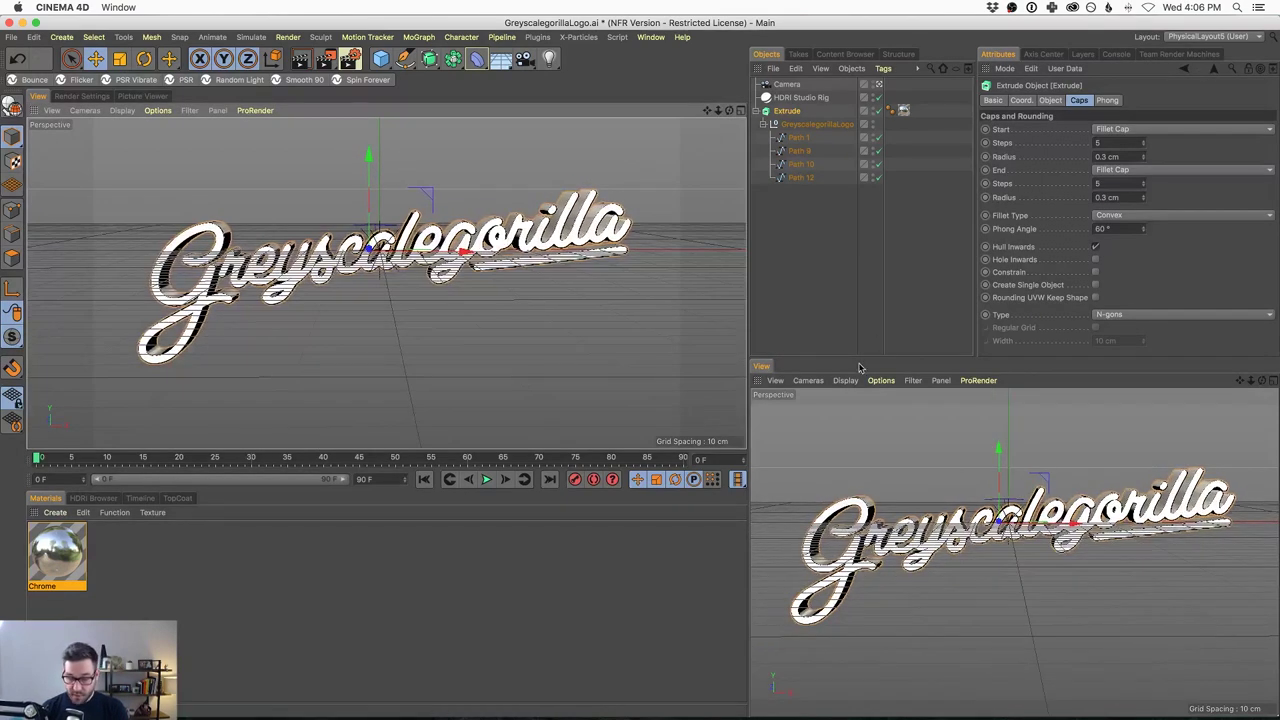
pyautogui.click(789, 98)
pyautogui.moveTo(1208, 250); pyautogui.dragTo(1193, 250)
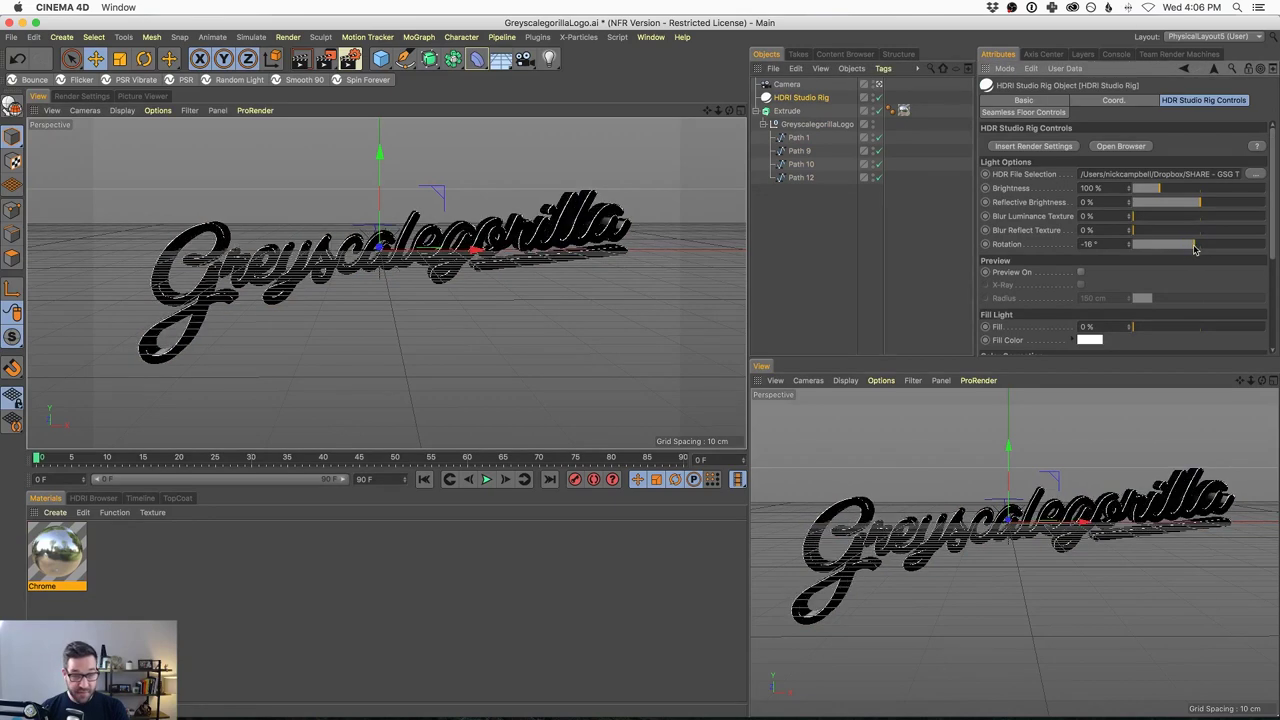
pyautogui.click(304, 57)
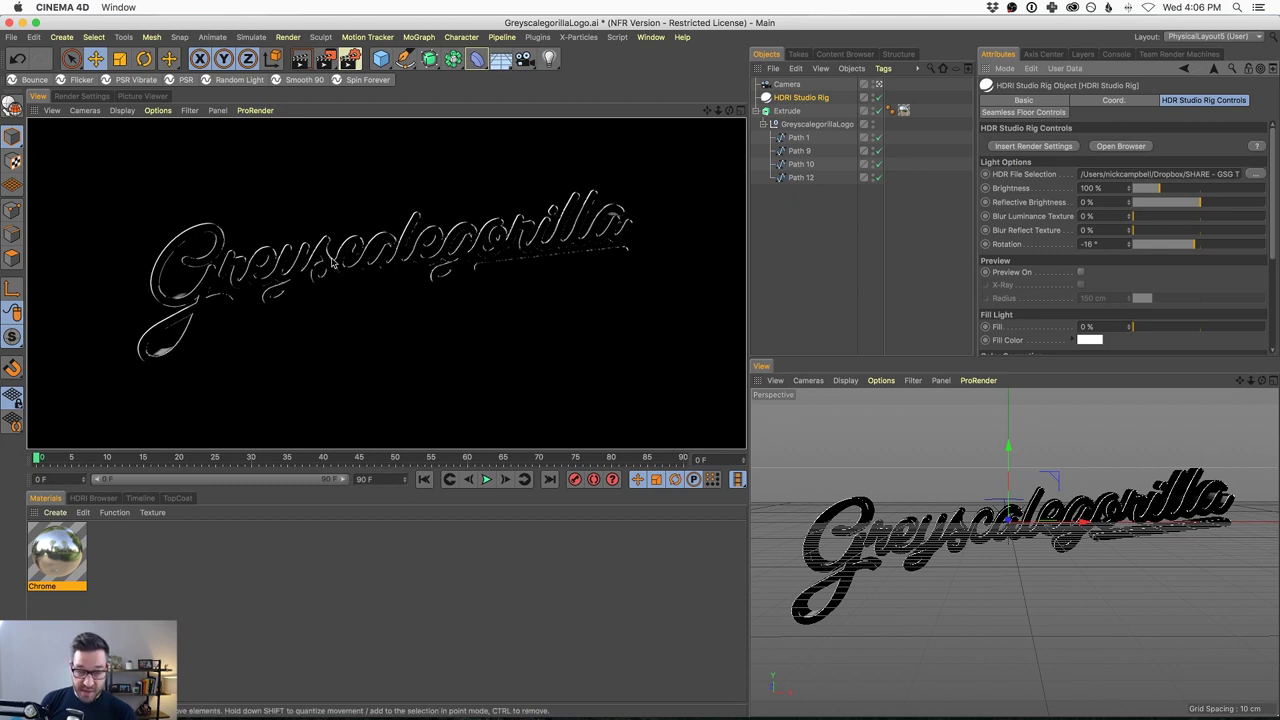
# Render the logo with the rig's background enabled, try the seamless floor, and turn both off again
pyautogui.click(1046, 114)
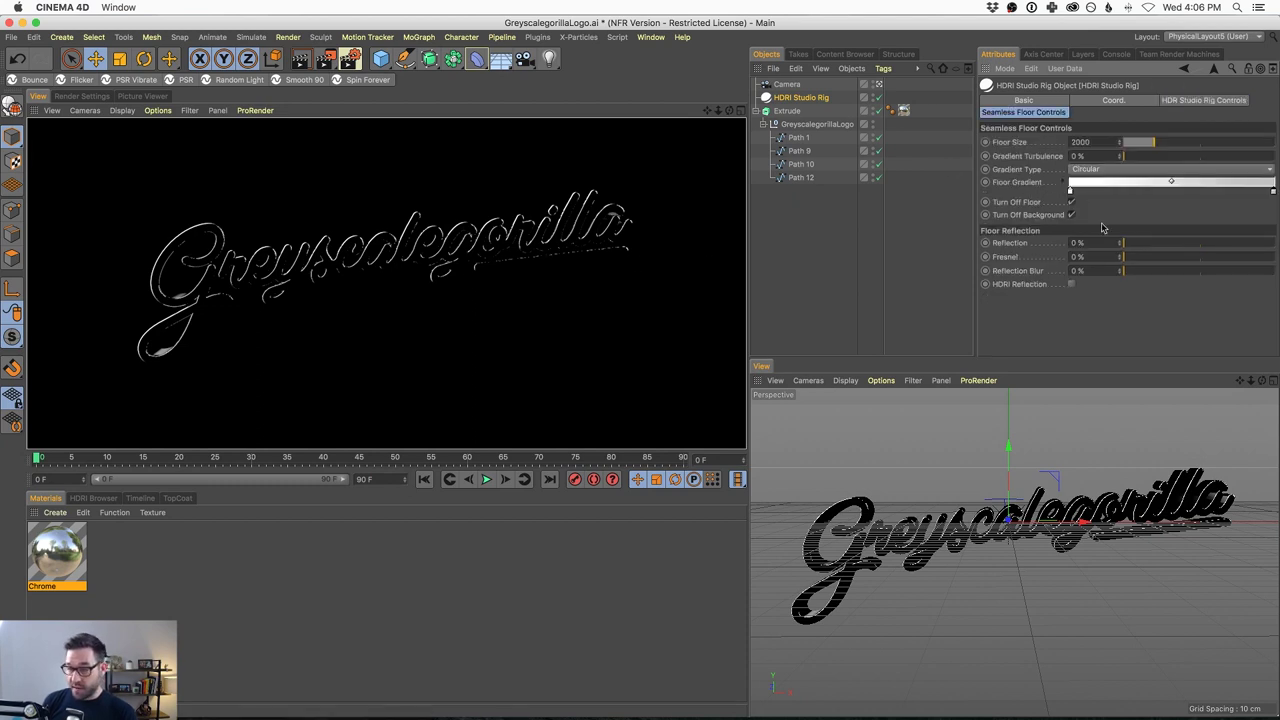
pyautogui.click(1071, 215)
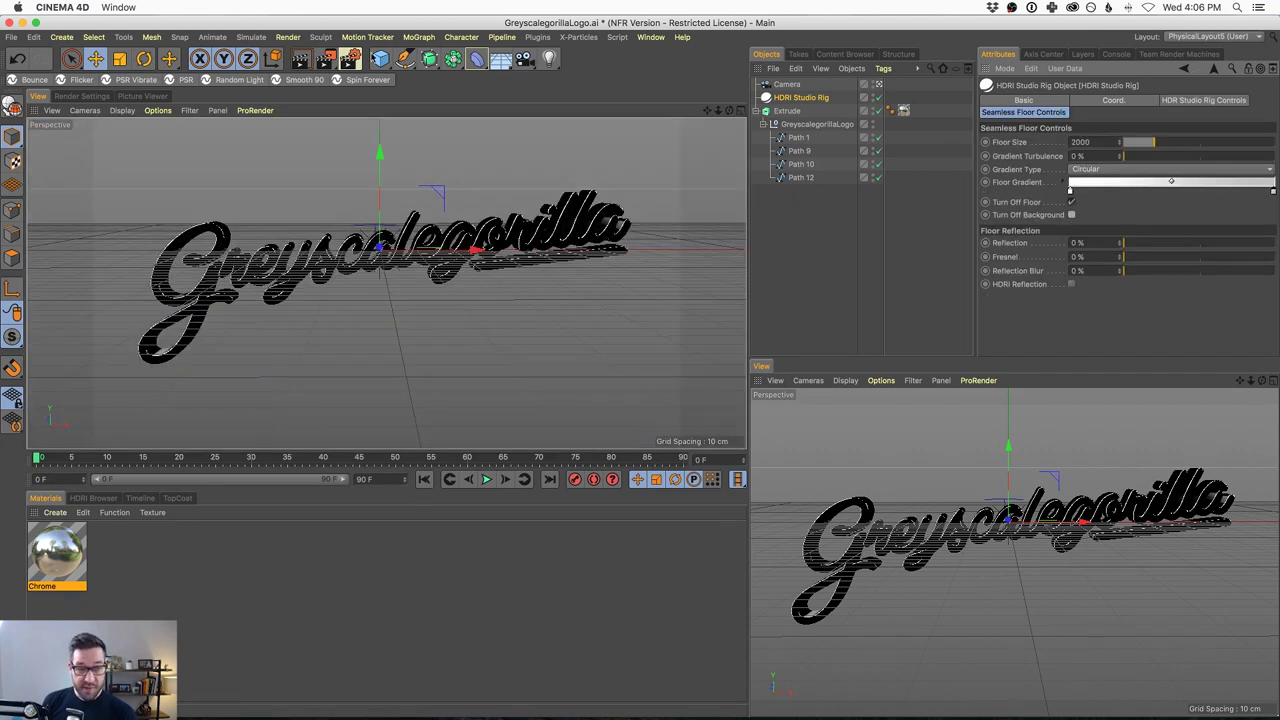
pyautogui.click(301, 58)
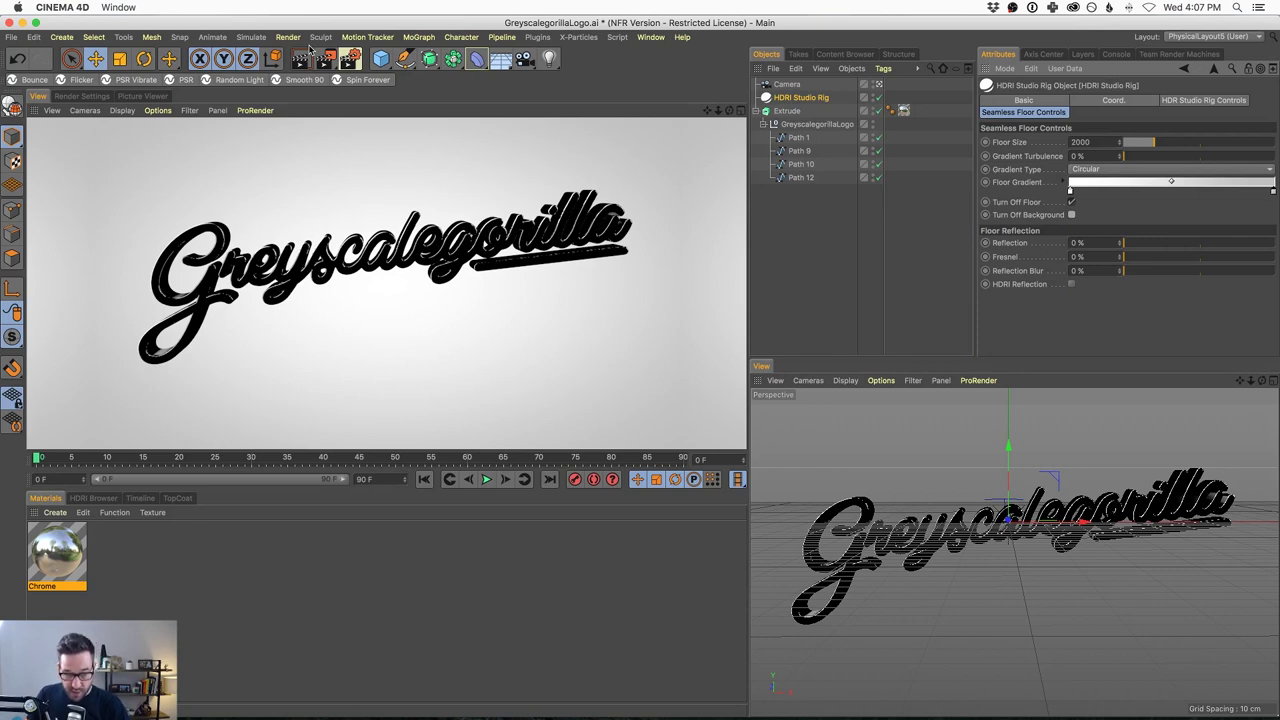
pyautogui.click(300, 58)
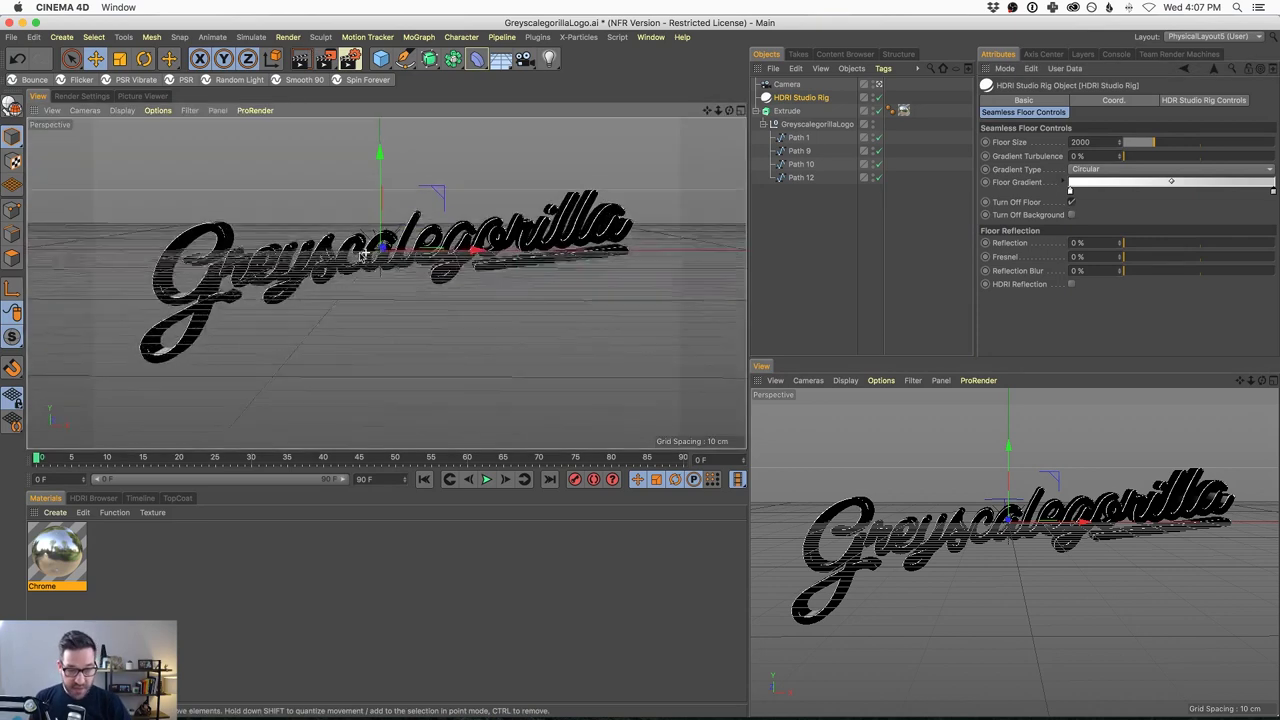
pyautogui.click(1071, 202)
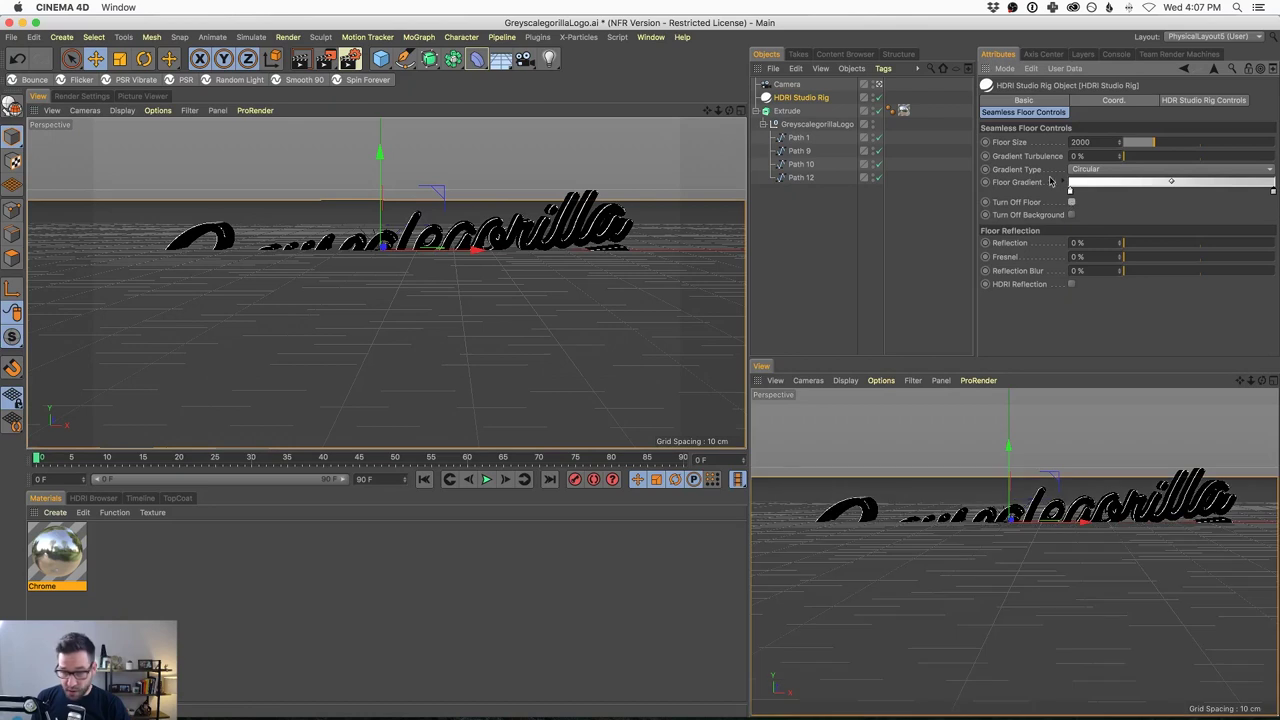
pyautogui.click(1071, 203)
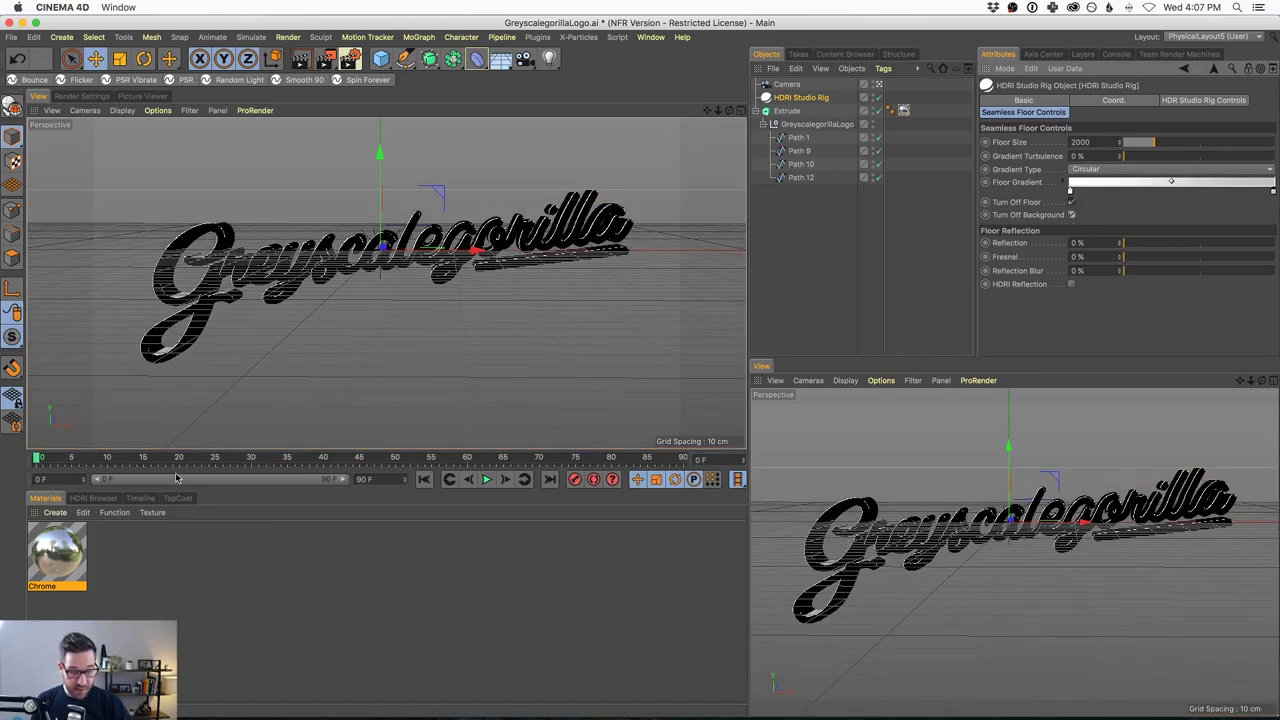
# Select the Chrome material and set its Blur Amount to 16% in TopCoat's modifiers
pyautogui.click(55, 512)
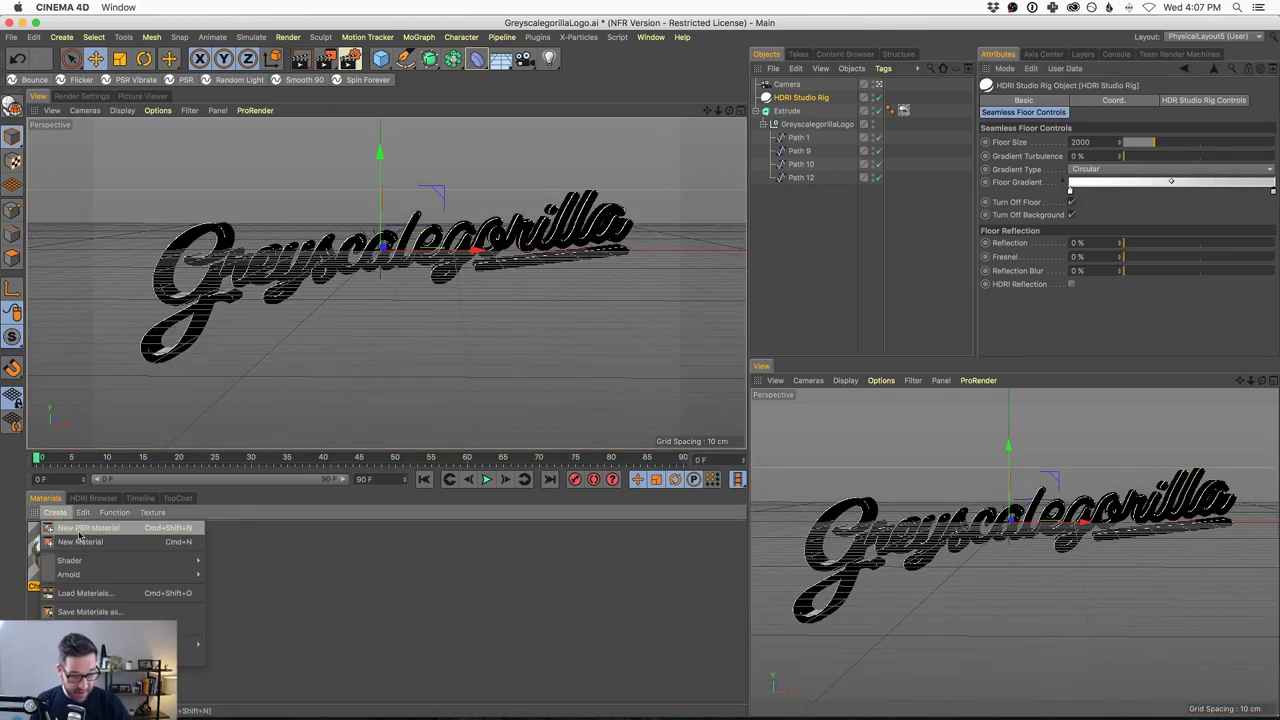
pyautogui.click(258, 553)
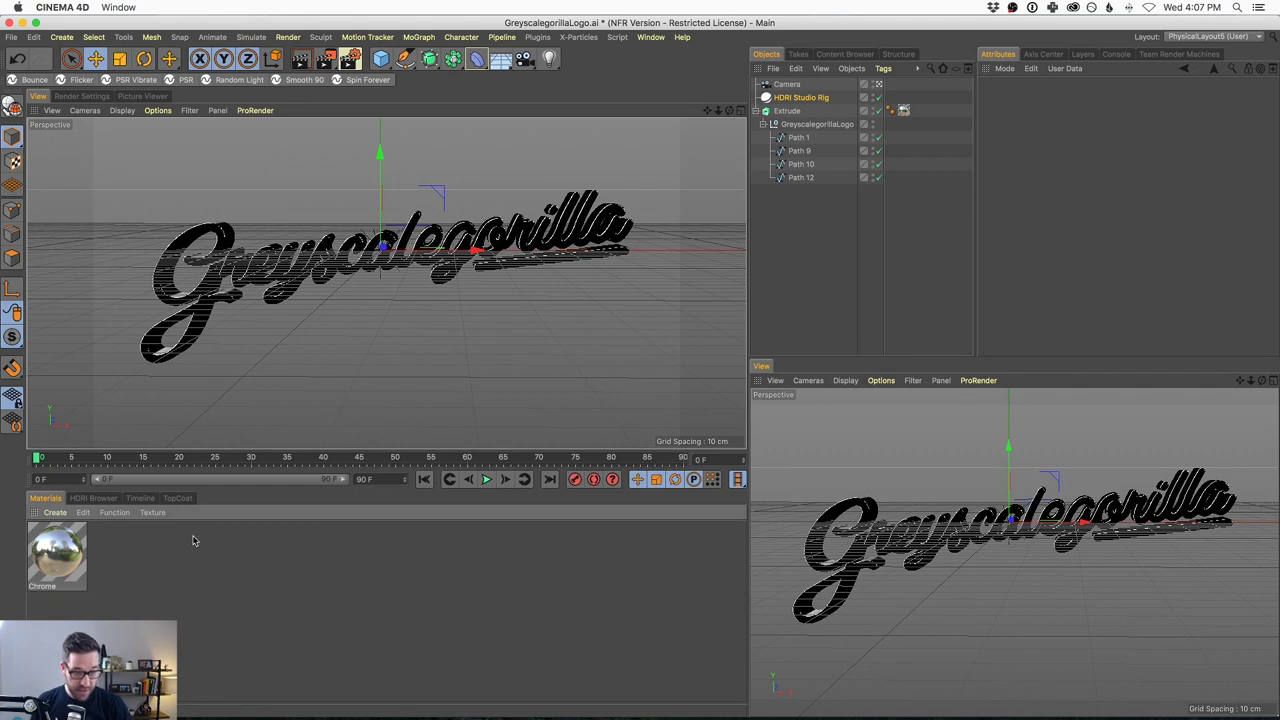
pyautogui.click(60, 549)
pyautogui.click(100, 498)
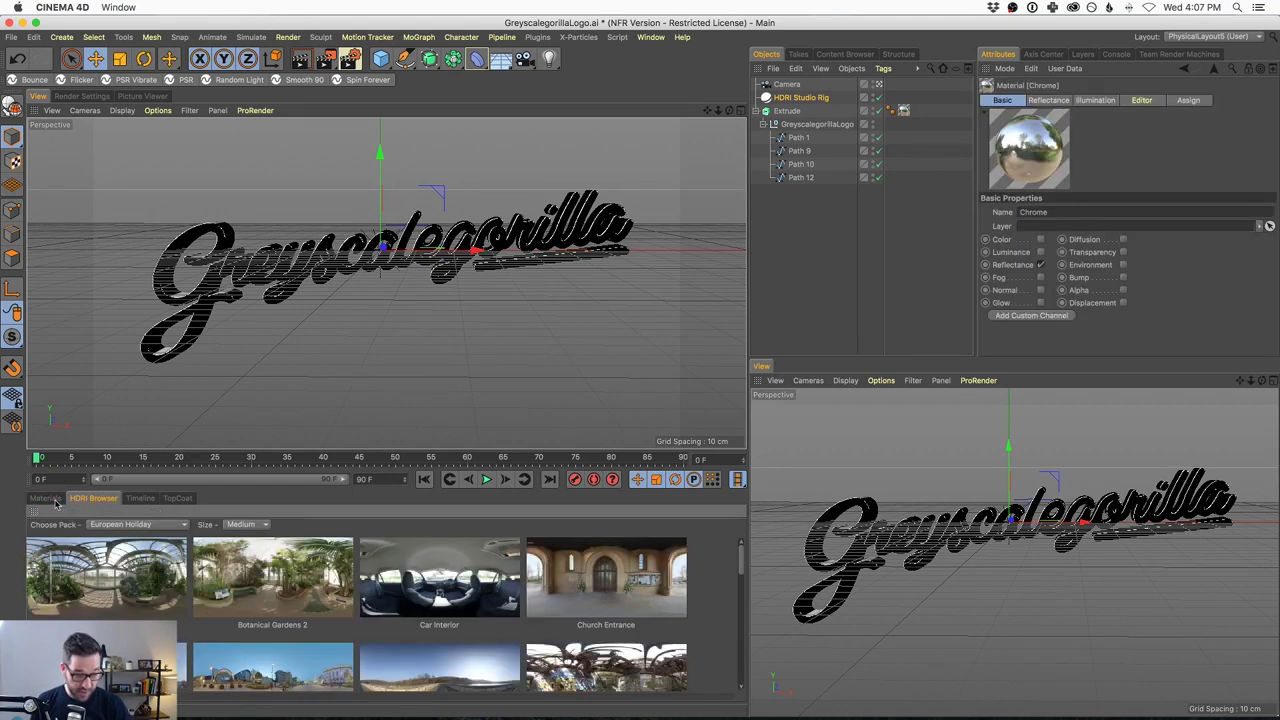
pyautogui.click(45, 498)
pyautogui.click(178, 498)
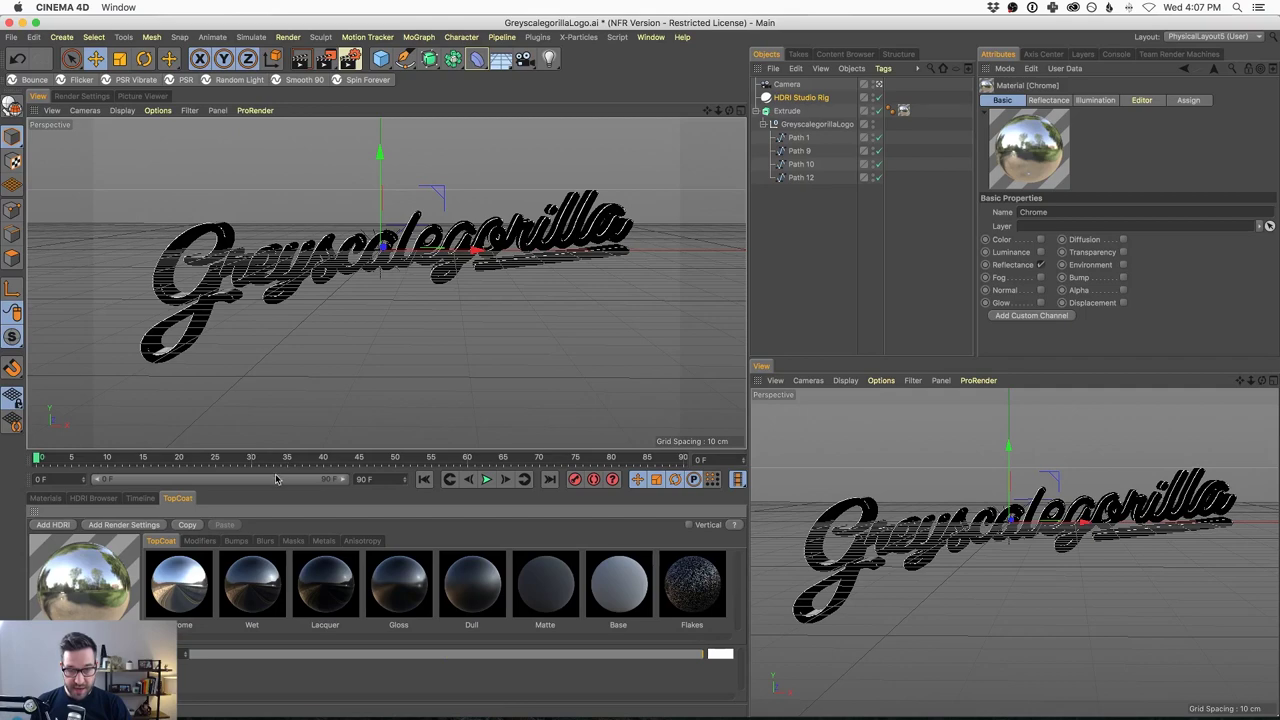
pyautogui.click(199, 541)
pyautogui.moveTo(282, 579); pyautogui.dragTo(346, 578)
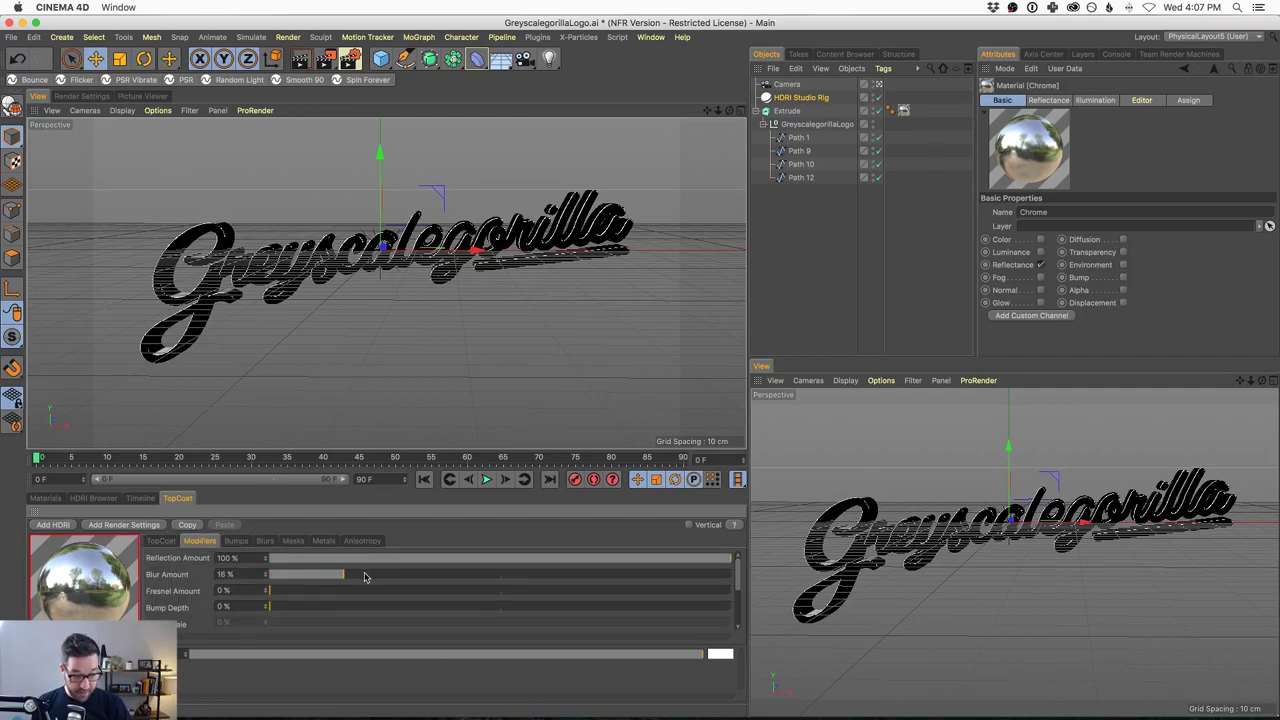
# Start an interactive render region and stretch it to cover the whole logo in the smaller perspective view
pyautogui.moveTo(350, 58); pyautogui.dragTo(440, 355)
pyautogui.moveTo(1150, 466); pyautogui.dragTo(1270, 418)
pyautogui.moveTo(874, 632); pyautogui.dragTo(752, 710)
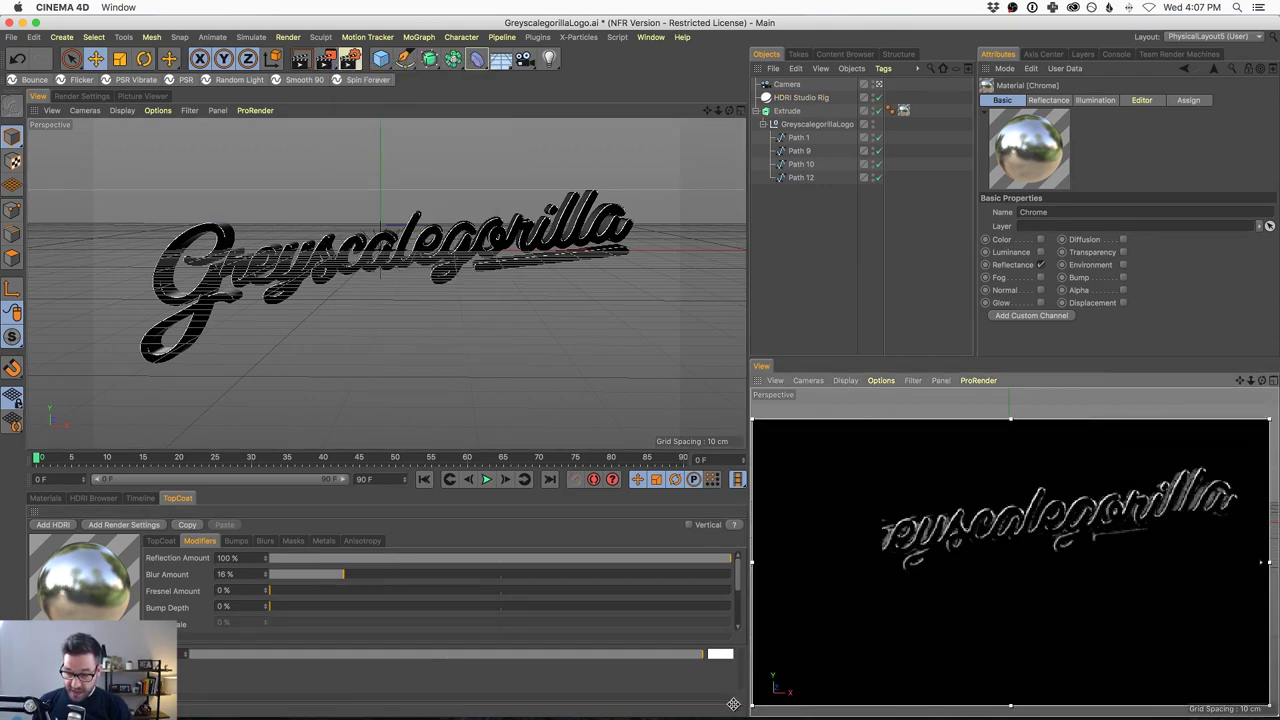
# Insert the HDRI Studio Rig's render settings and activate the GI Draft preset
pyautogui.click(836, 99)
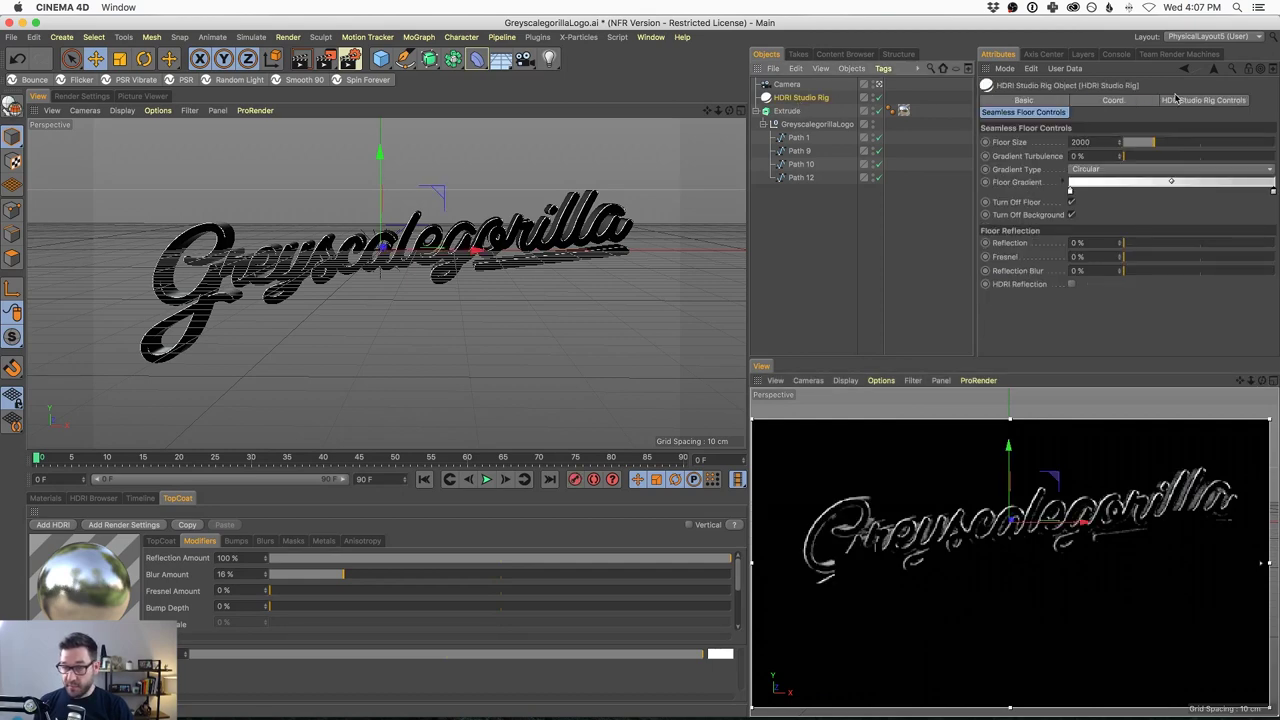
pyautogui.click(1023, 113)
pyautogui.click(1031, 147)
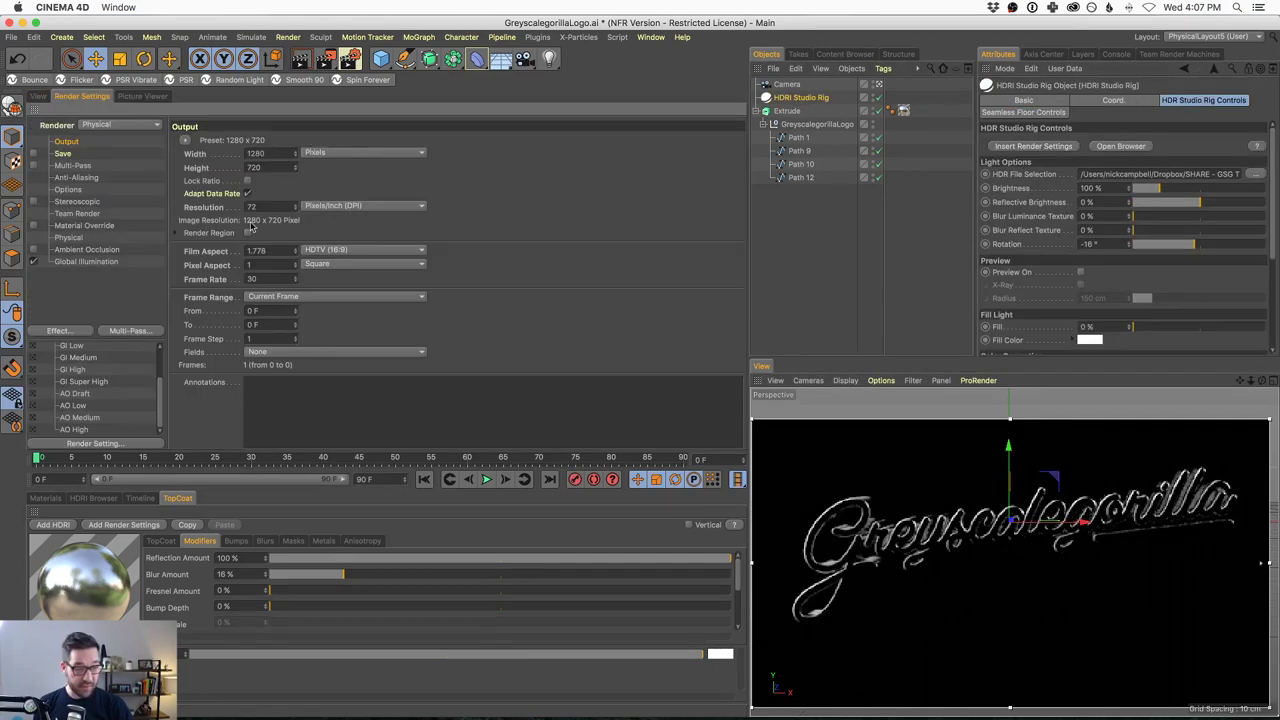
pyautogui.scroll(2, 155, 393)
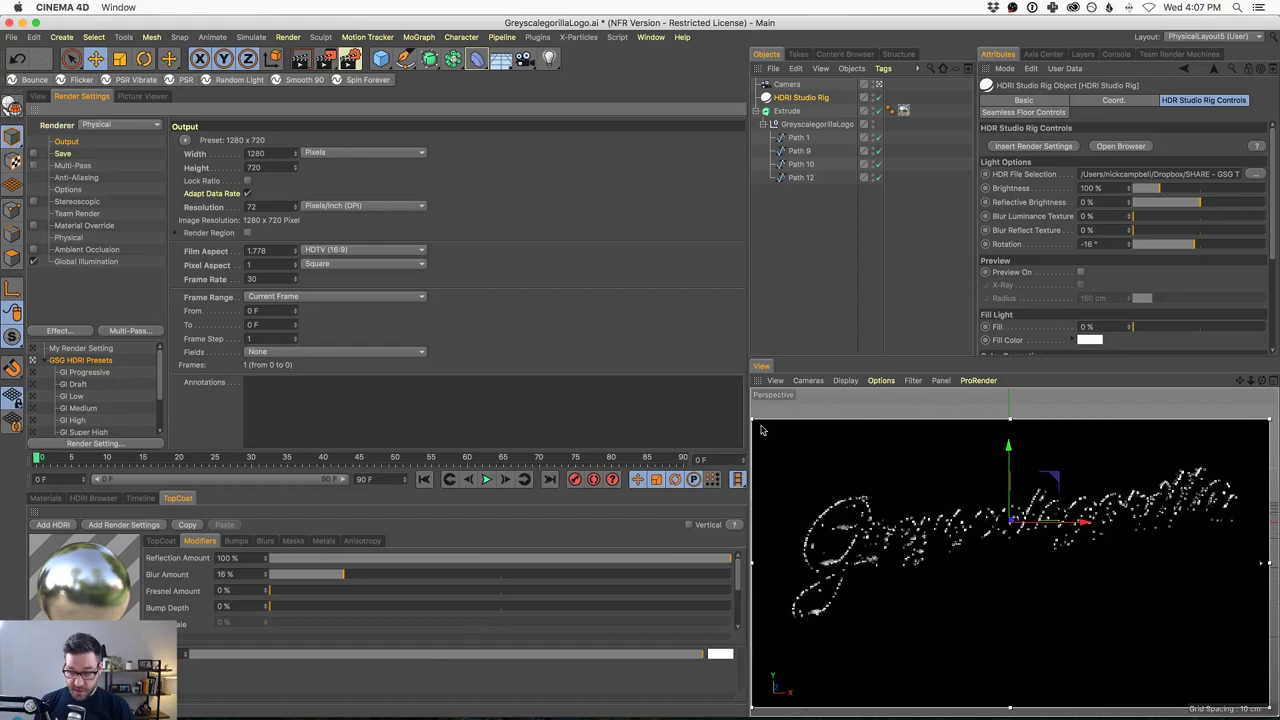
pyautogui.click(36, 386)
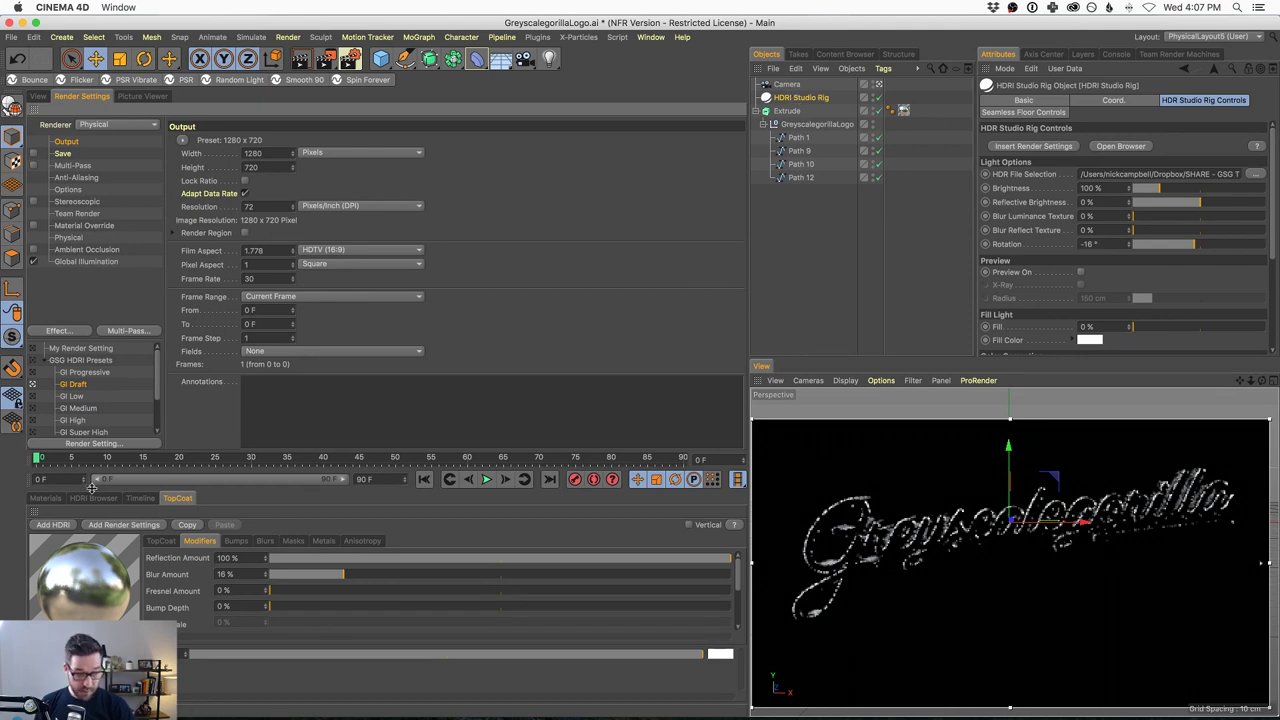
# Set the Chrome material's Blur Amount to 38% and the HDRI Studio Rig's Rotation to -4°
pyautogui.click(404, 574)
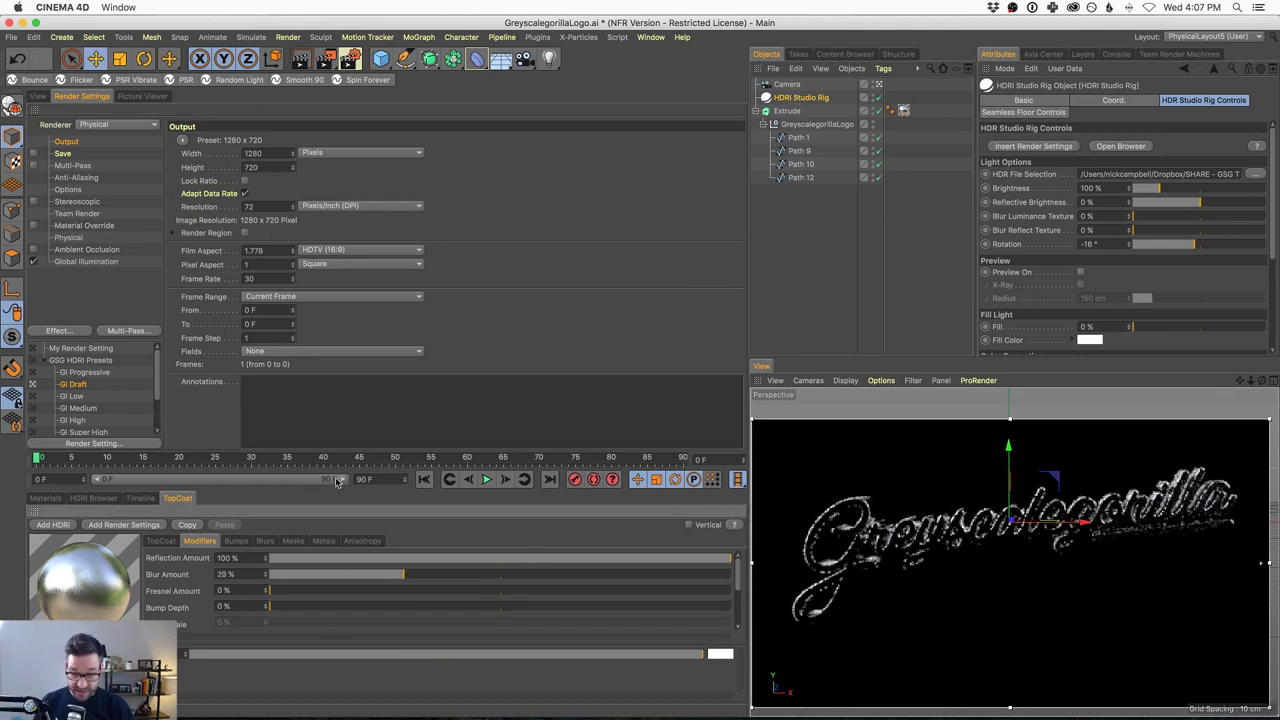
pyautogui.click(497, 574)
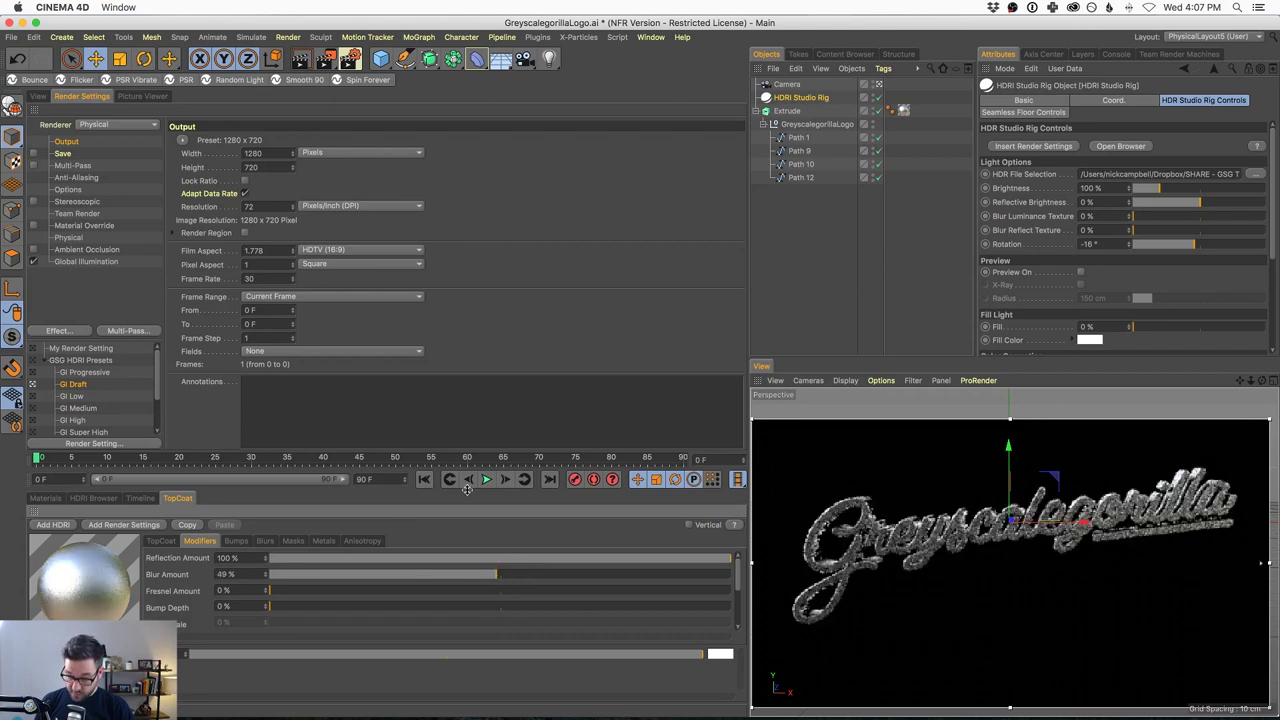
pyautogui.moveTo(466, 575); pyautogui.dragTo(440, 575)
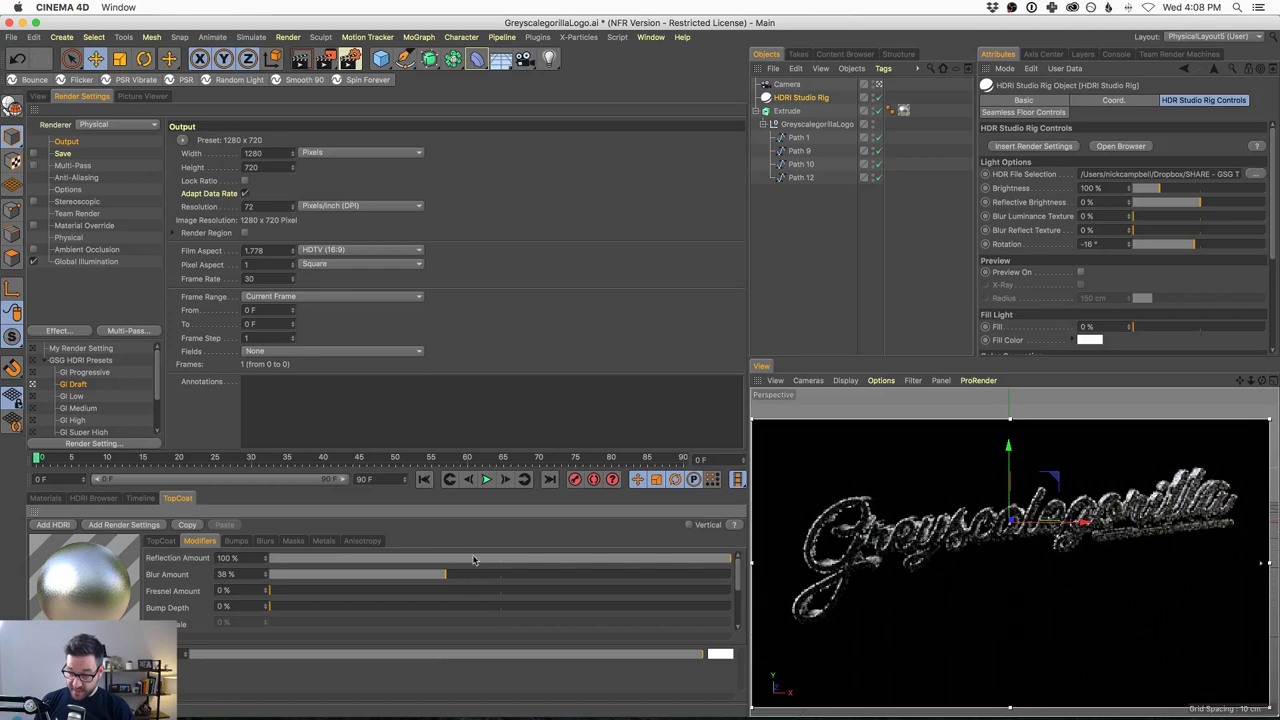
pyautogui.moveTo(1190, 243); pyautogui.dragTo(1186, 244)
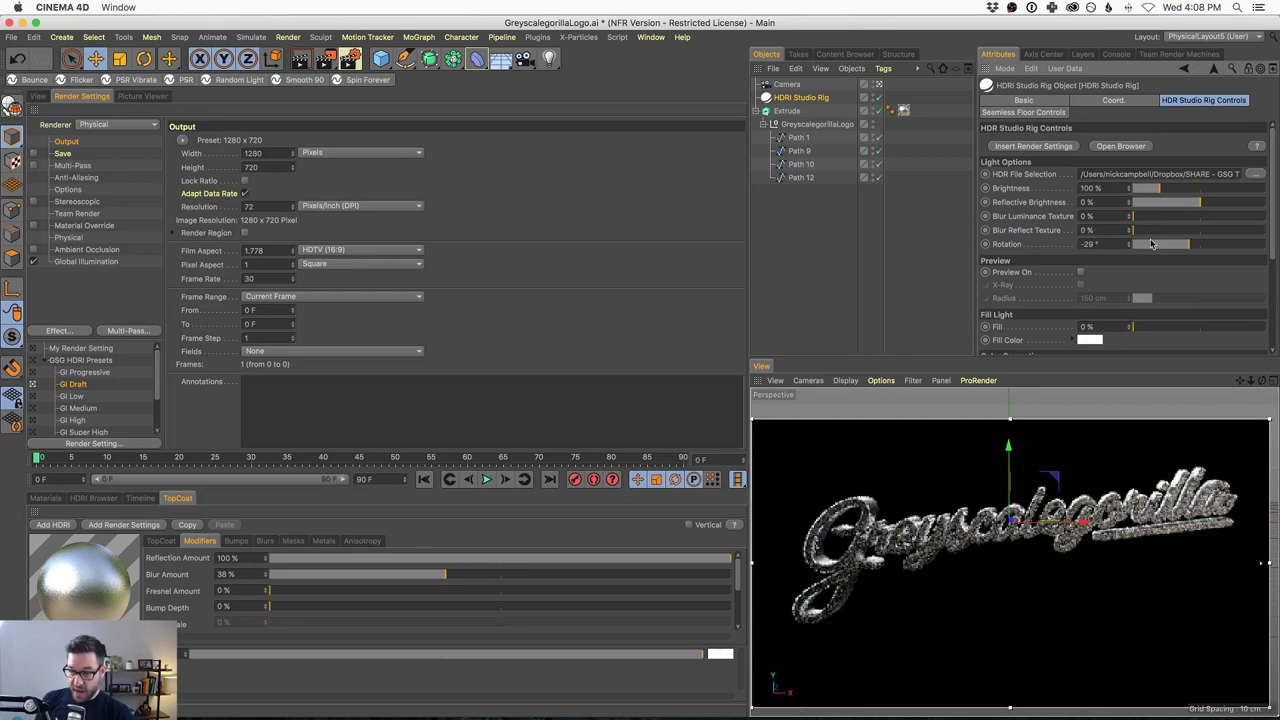
pyautogui.moveTo(1190, 248); pyautogui.dragTo(1202, 252)
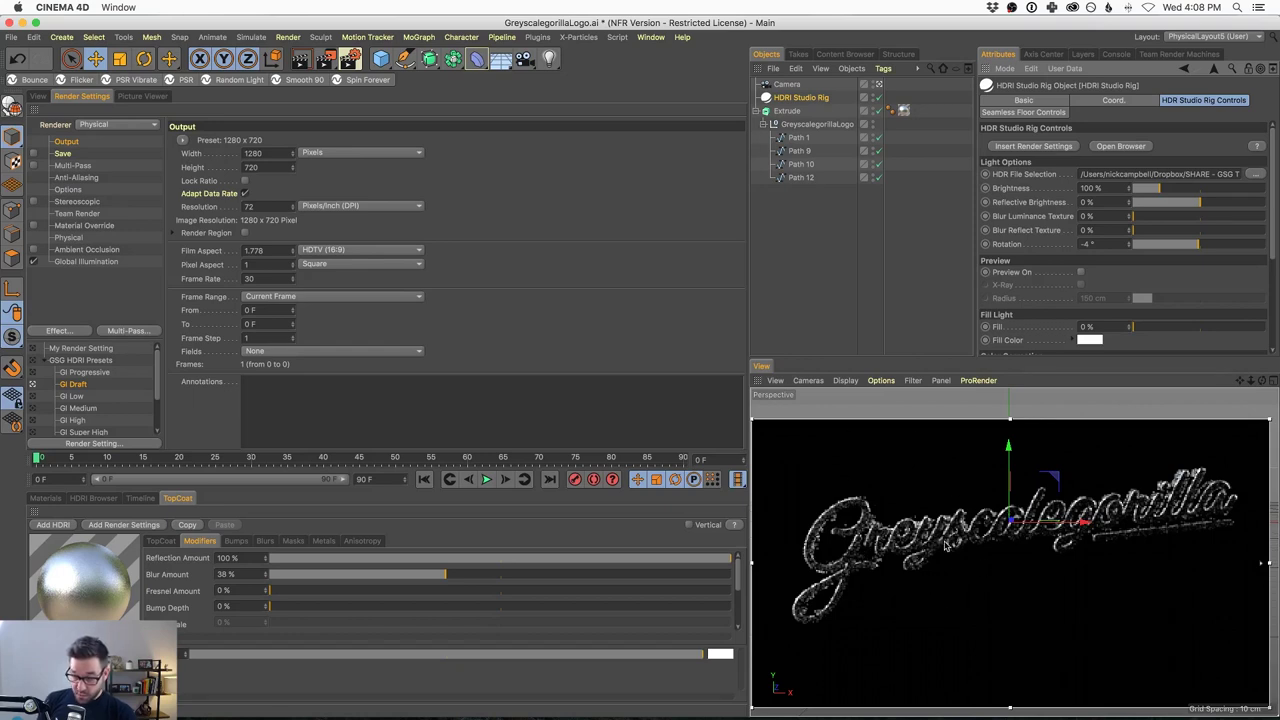
# Activate the GI Medium render preset and render the logo to the Picture Viewer
pyautogui.click(33, 409)
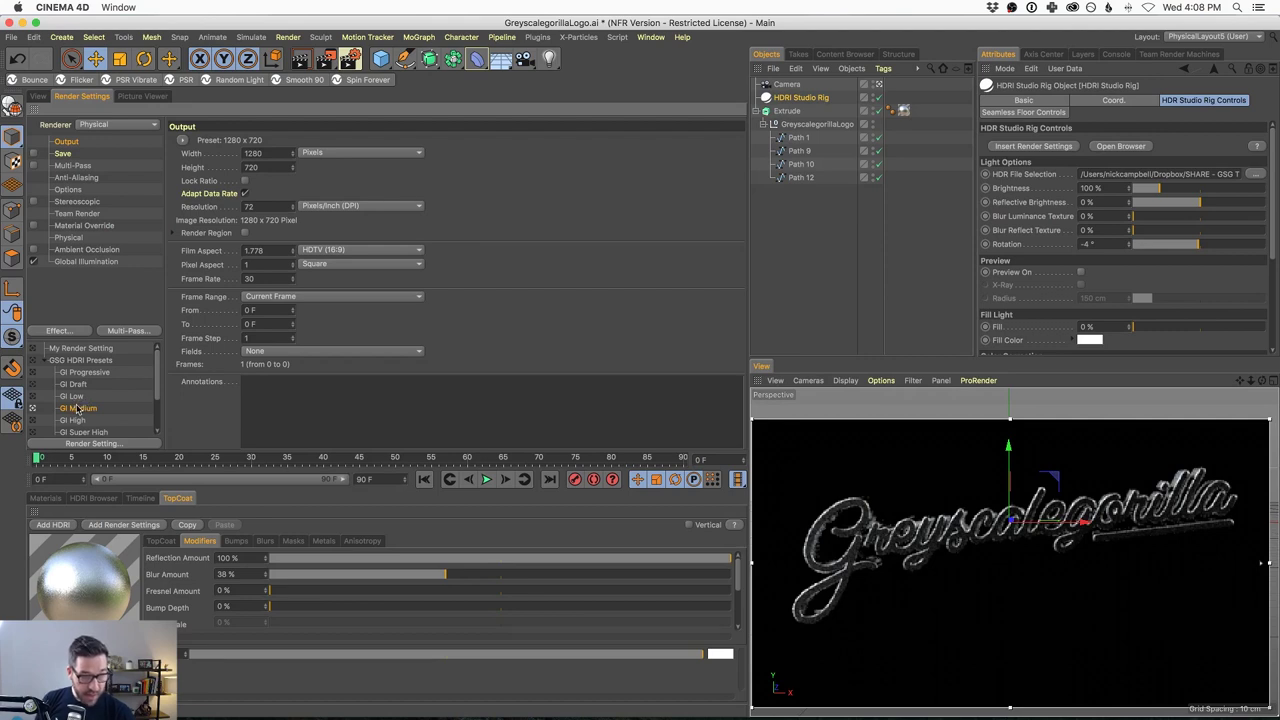
pyautogui.press('super+shift+r')
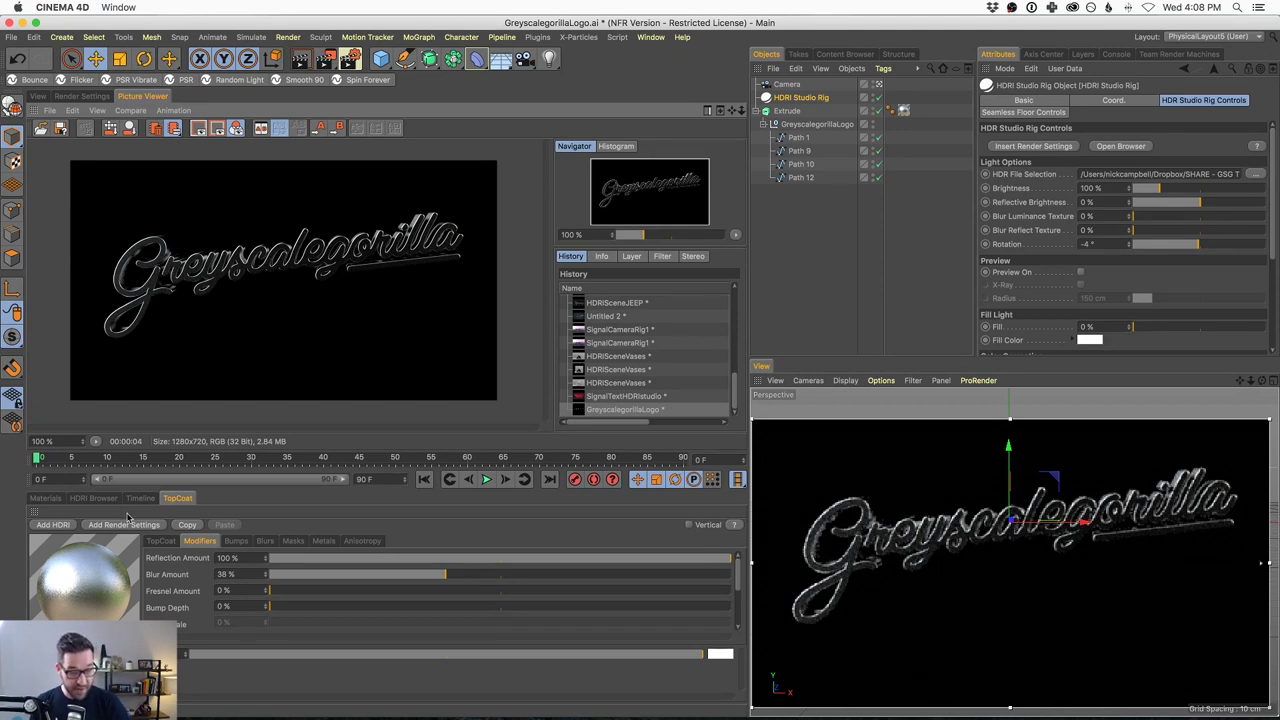
# Create a new material with only its Luminance channel enabled, turning off Color and Reflectance
pyautogui.click(46, 498)
pyautogui.click(126, 557)
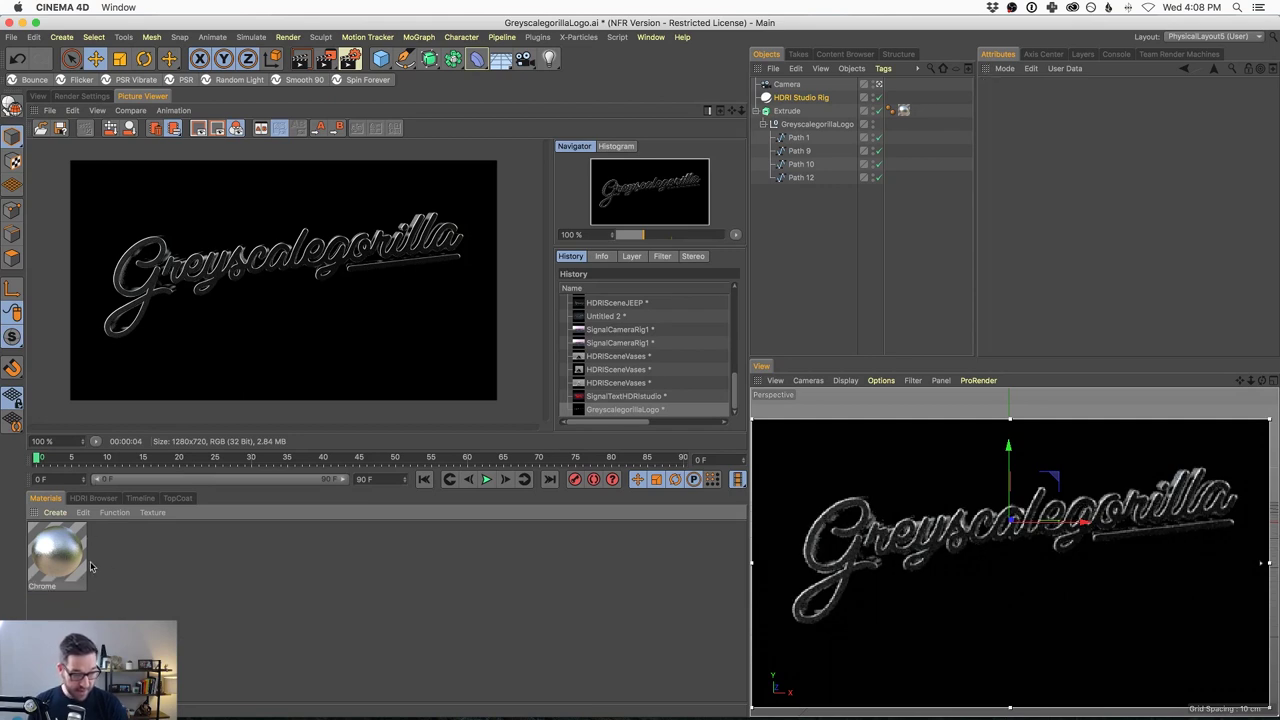
pyautogui.click(55, 512)
pyautogui.click(72, 548)
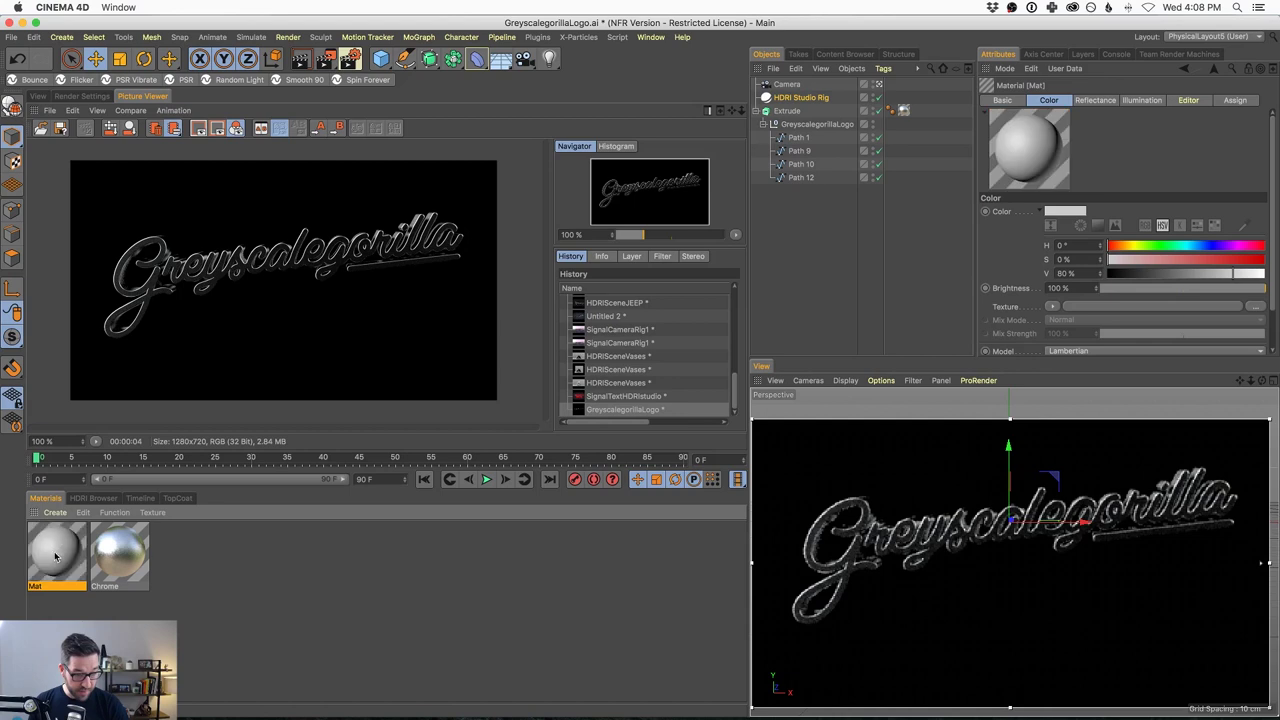
pyautogui.doubleClick(57, 553)
pyautogui.click(267, 257)
pyautogui.click(267, 231)
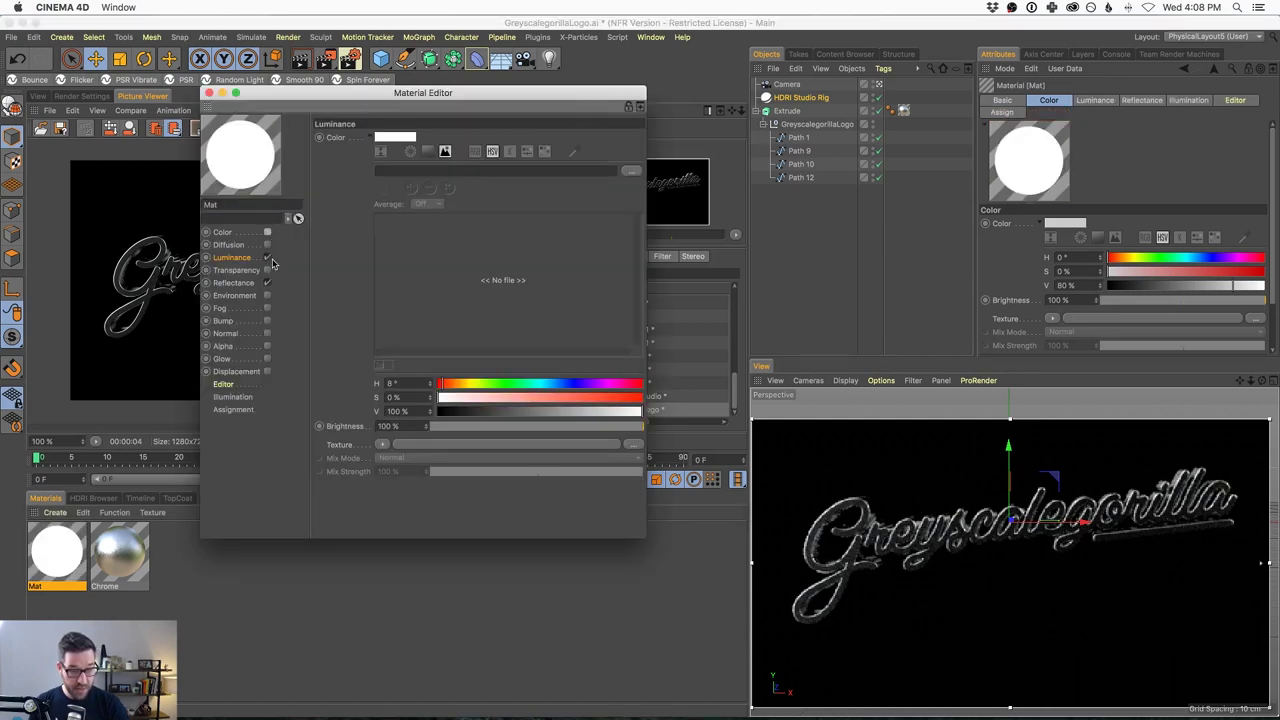
pyautogui.click(267, 283)
# Darken the new material's luminance color to a 13% value and apply it to the Extrude object with Selection R1
pyautogui.click(408, 140)
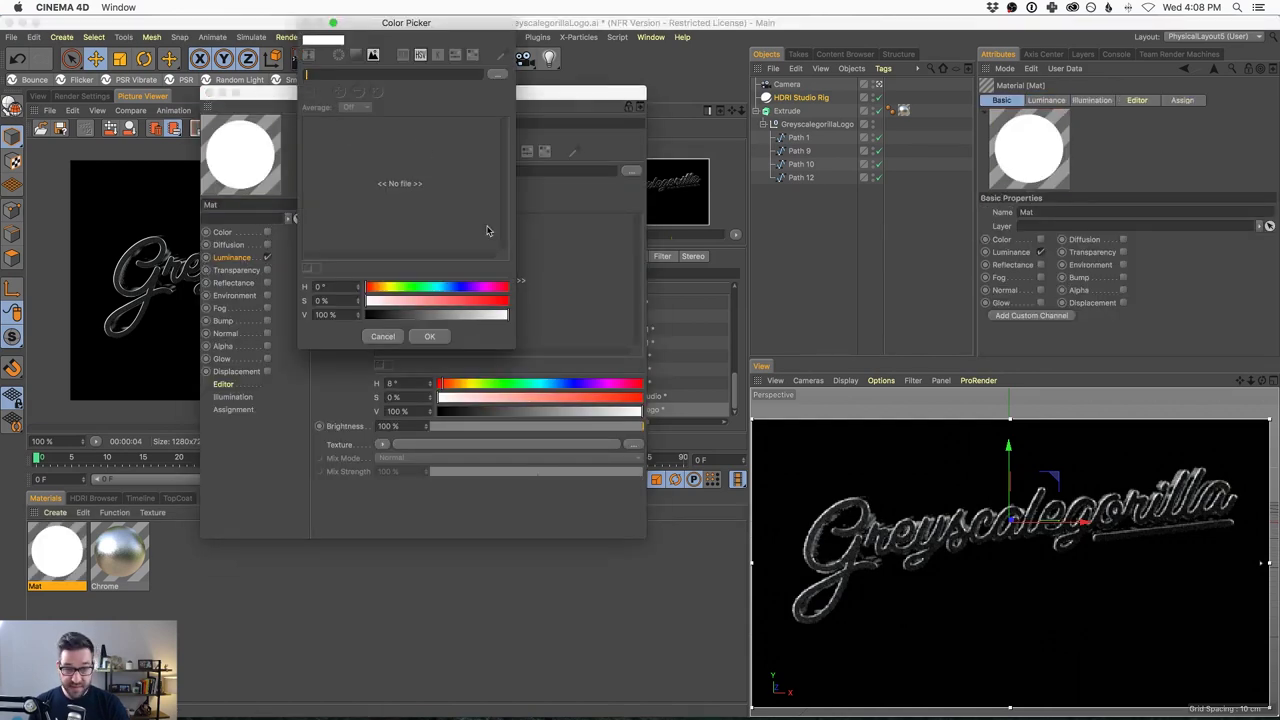
pyautogui.click(374, 317)
pyautogui.moveTo(377, 318); pyautogui.dragTo(383, 318)
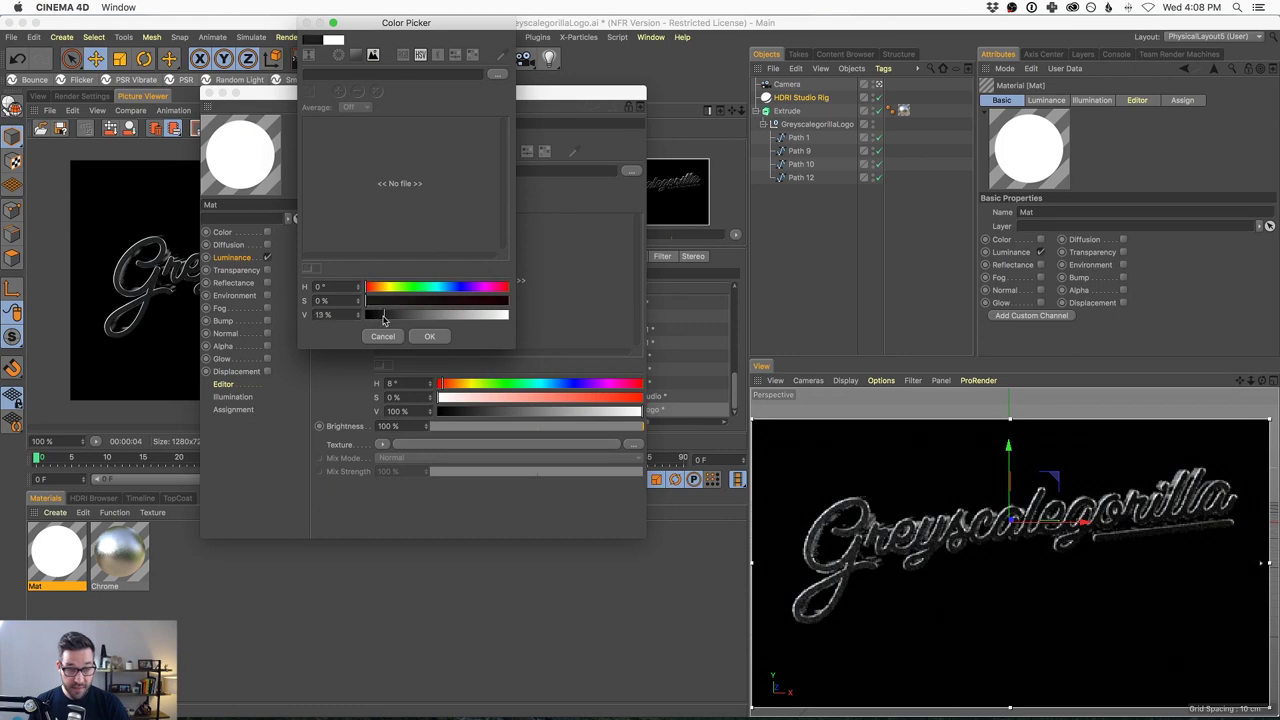
pyautogui.click(429, 336)
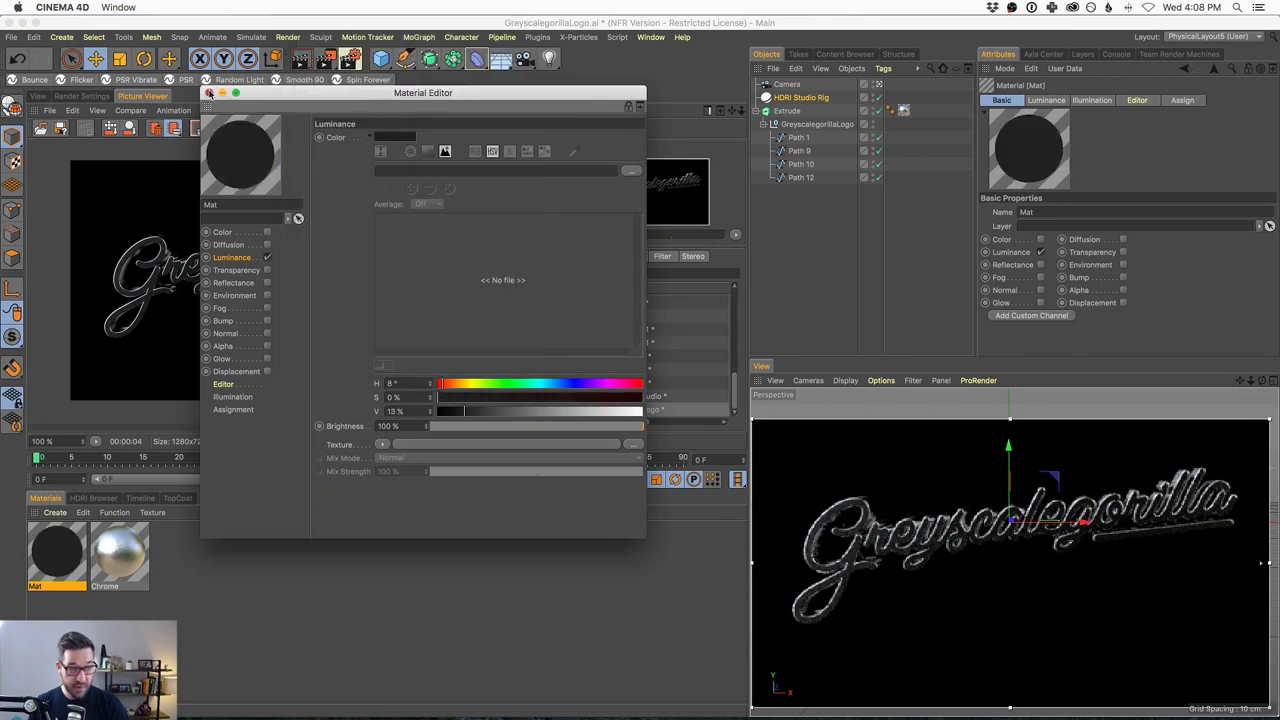
pyautogui.click(209, 91)
pyautogui.moveTo(62, 562); pyautogui.dragTo(797, 120)
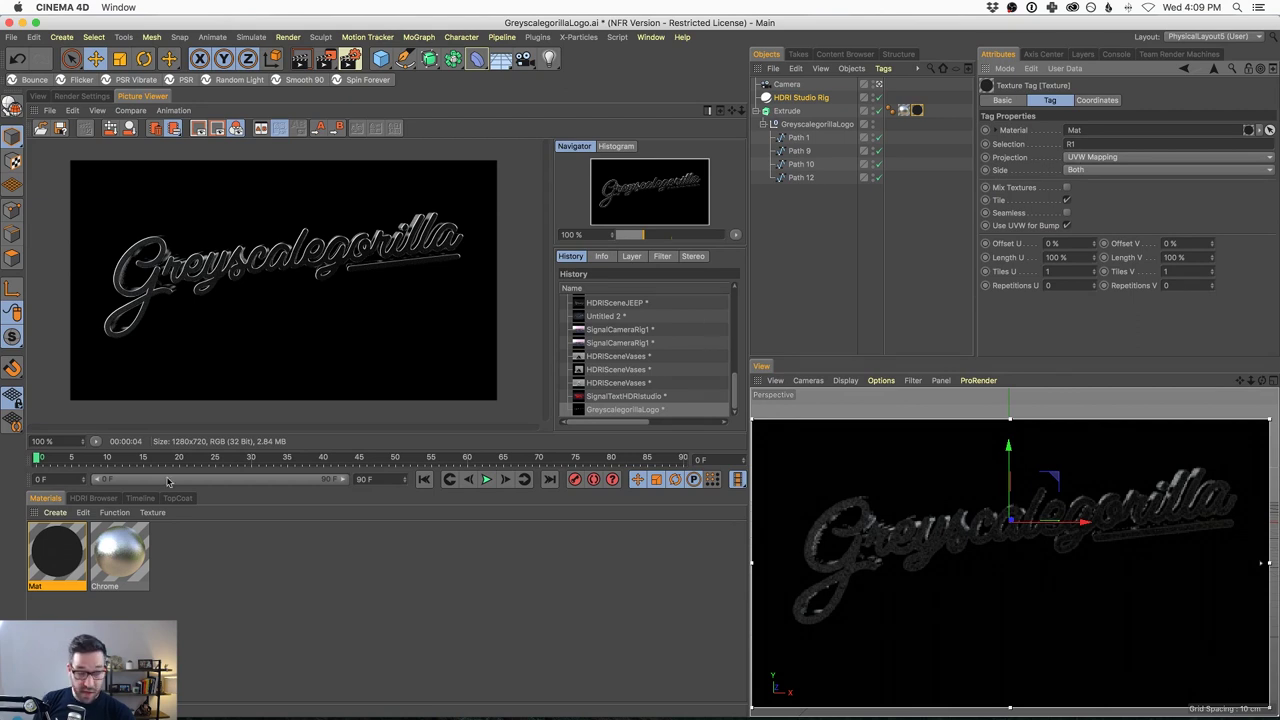
# Brighten the Mat material's luminance color to white with a 100% value
pyautogui.doubleClick(60, 555)
pyautogui.click(267, 257)
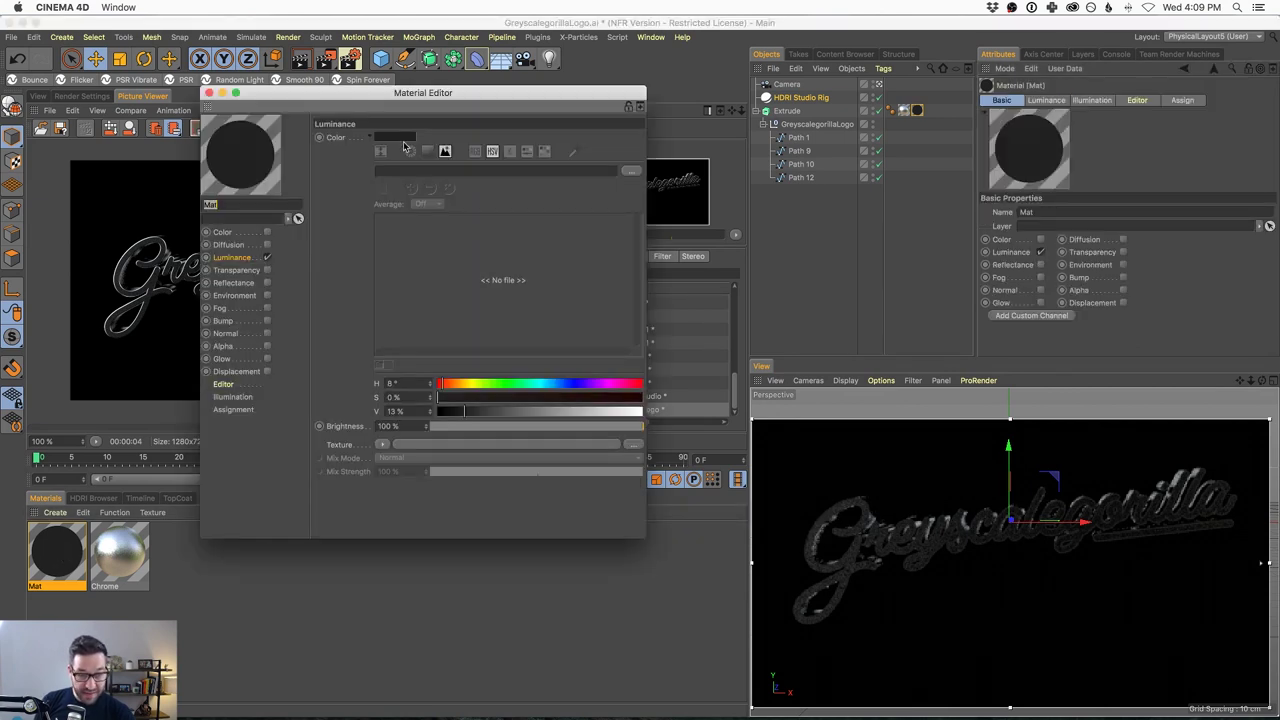
pyautogui.click(395, 137)
pyautogui.moveTo(419, 315); pyautogui.dragTo(500, 315)
pyautogui.click(423, 336)
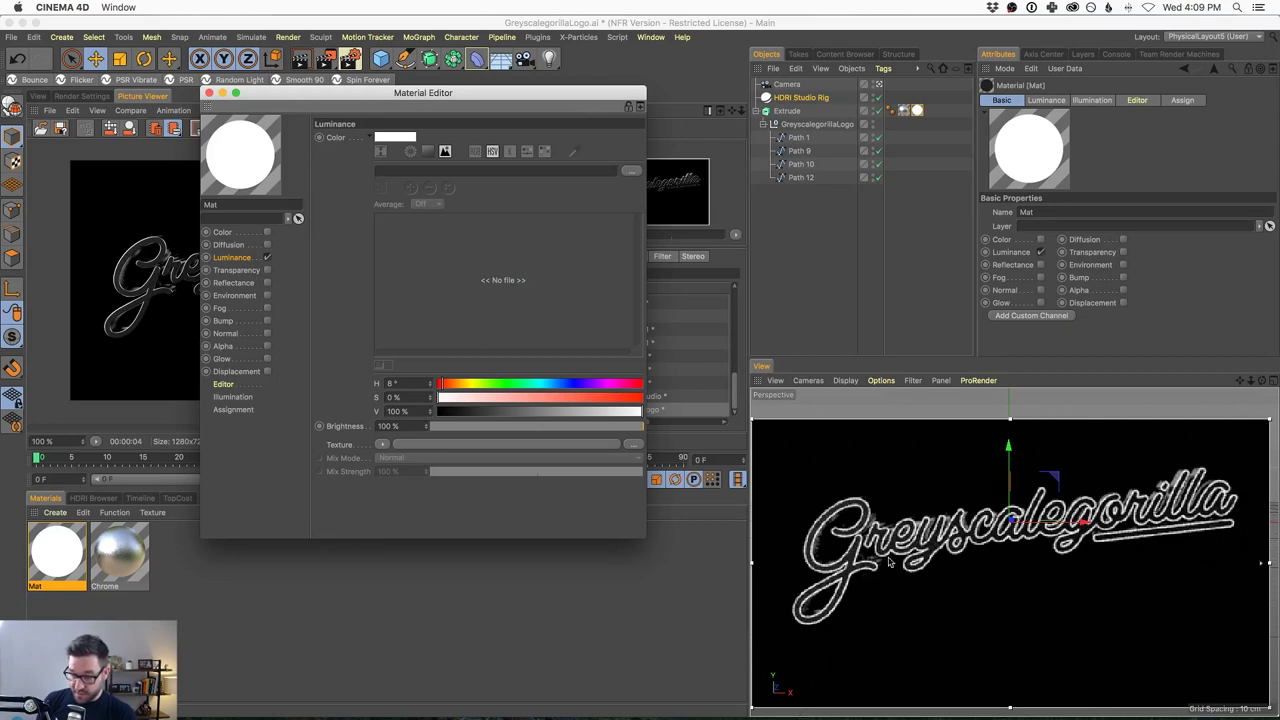
# Change the Selection of the Extrude's Mat texture tag and darken Mat's luminance color to a 15% value
pyautogui.click(917, 110)
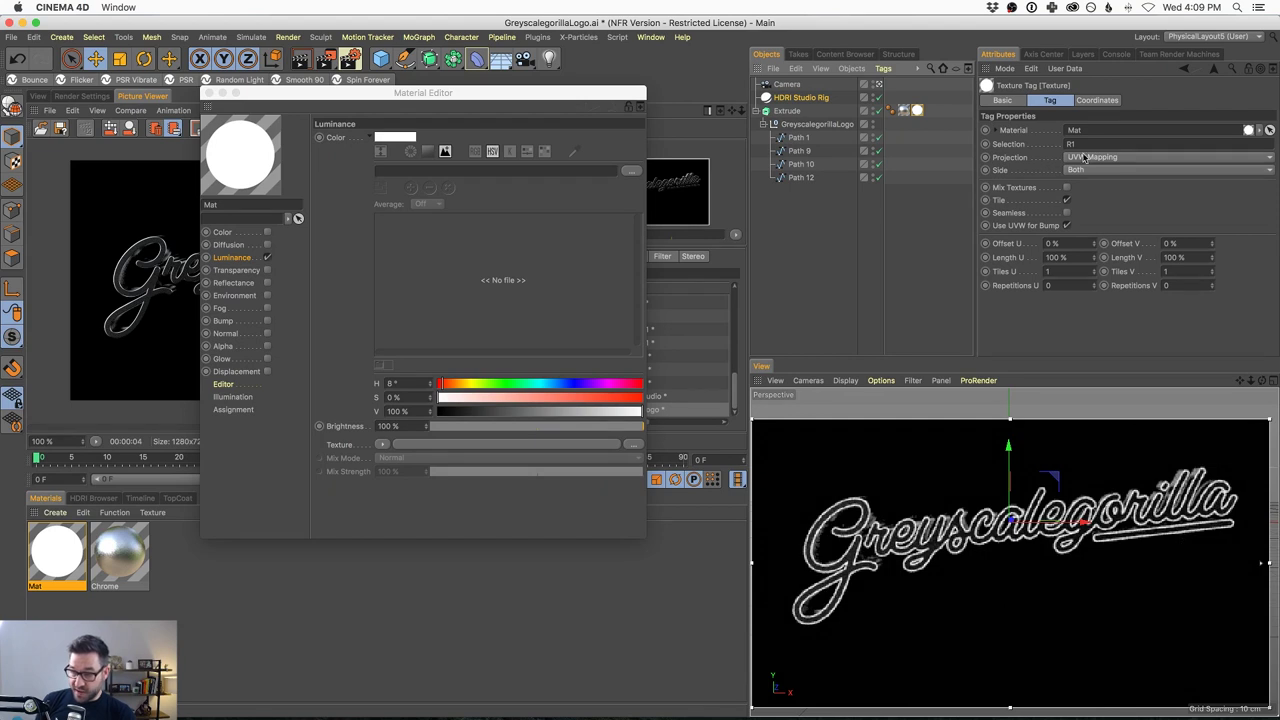
pyautogui.click(876, 312)
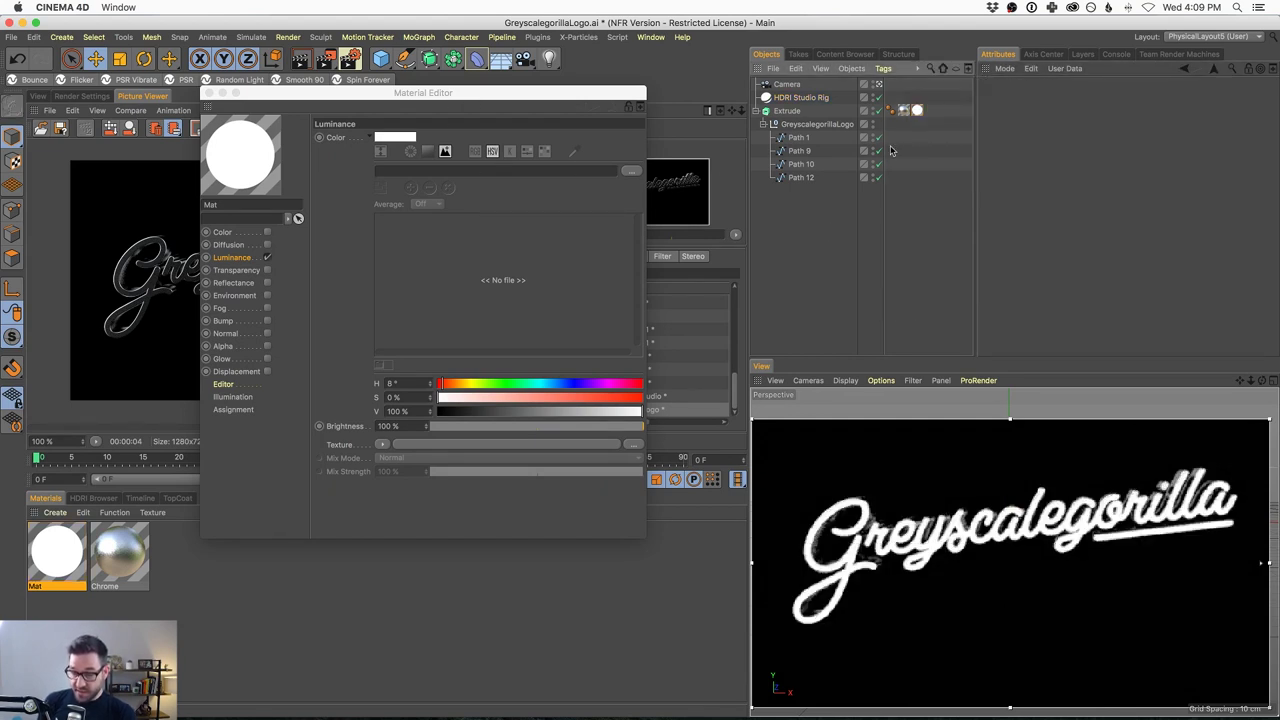
pyautogui.click(395, 137)
pyautogui.moveTo(362, 314); pyautogui.dragTo(372, 316)
pyautogui.click(414, 336)
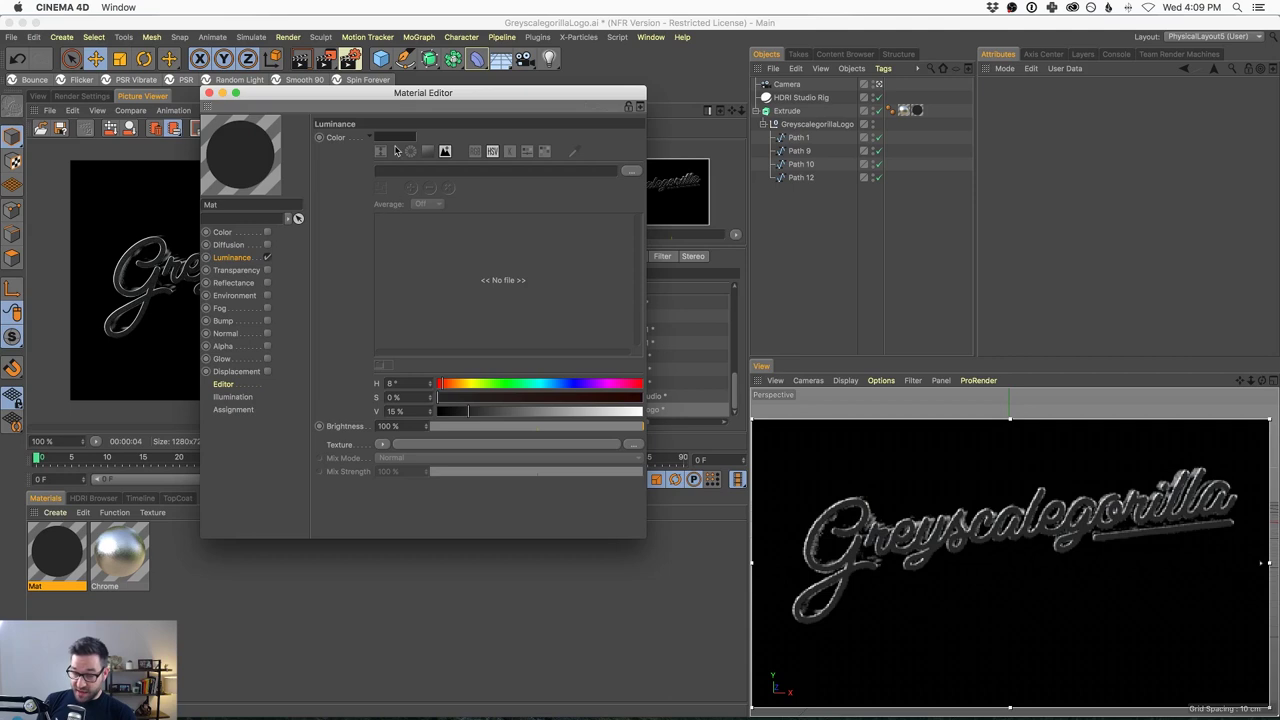
pyautogui.click(208, 93)
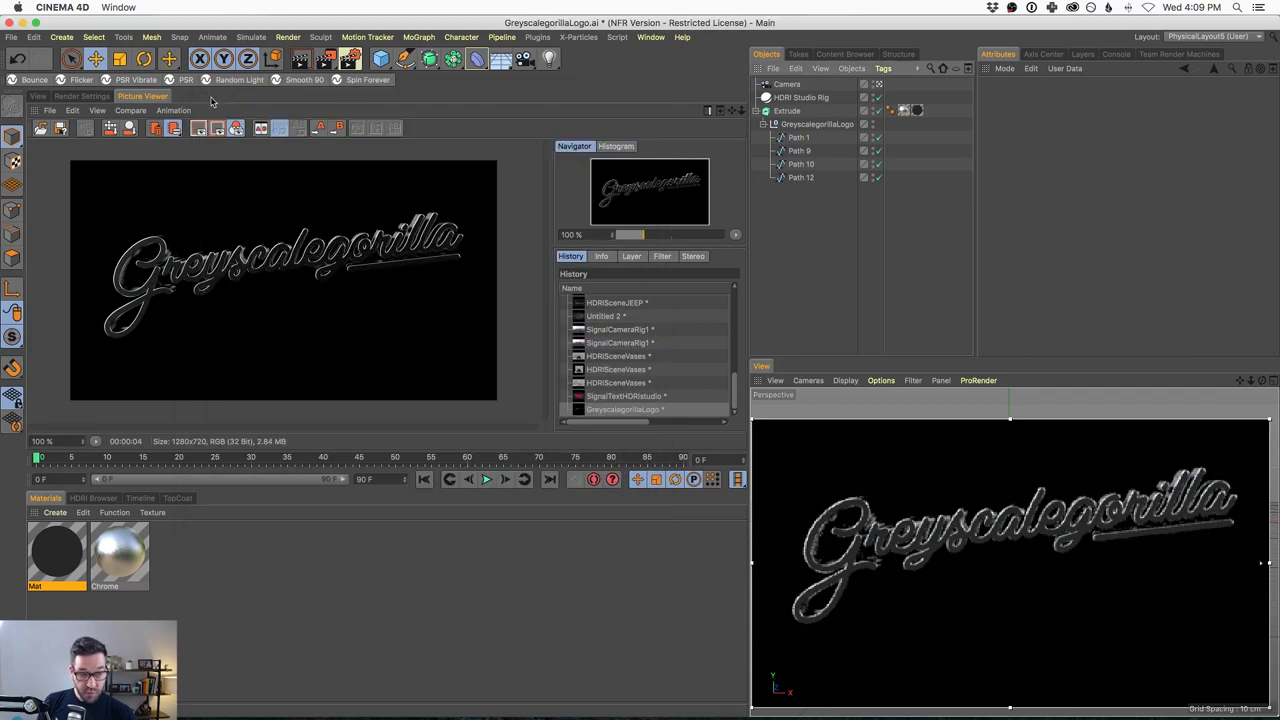
# Orbit the perspective view slightly around the logo and render it to the Picture Viewer
pyautogui.click(40, 96)
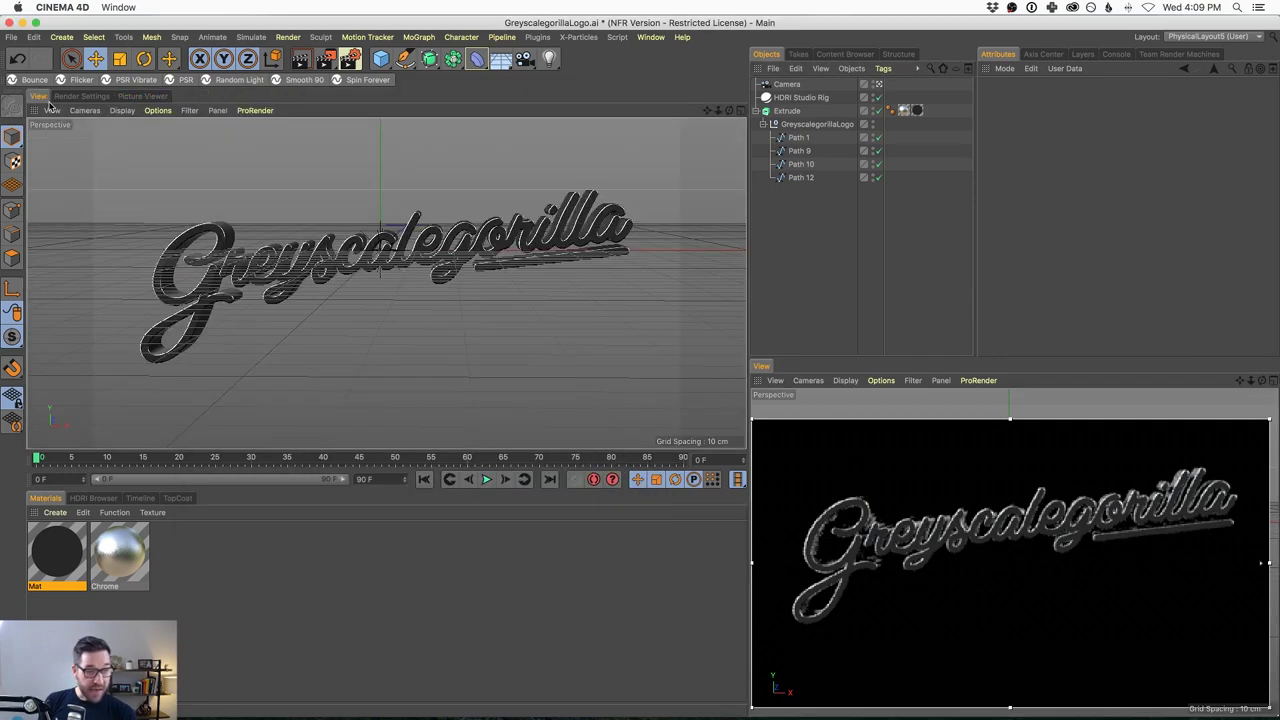
pyautogui.keyDown('alt'); pyautogui.moveTo(392, 252); pyautogui.dragTo(416, 260); pyautogui.keyUp('alt')
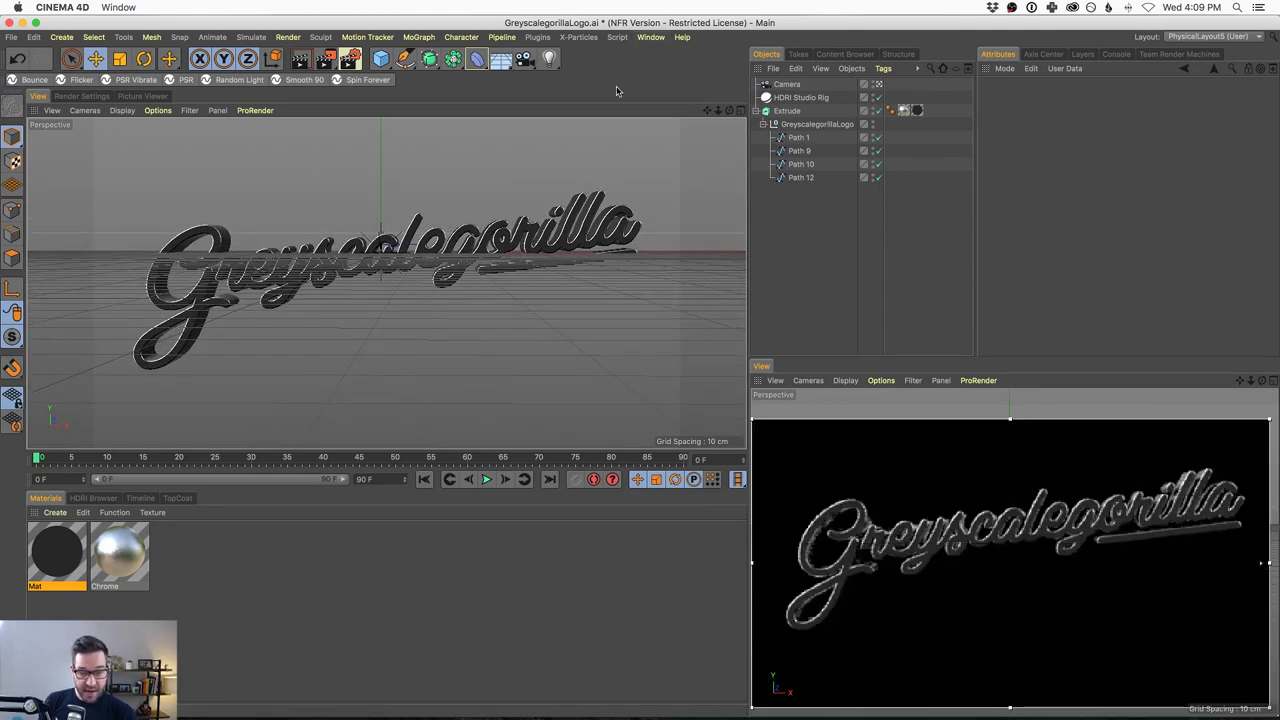
pyautogui.hotkey('shift', 'F6')
pyautogui.hotkey('shift', 'r')
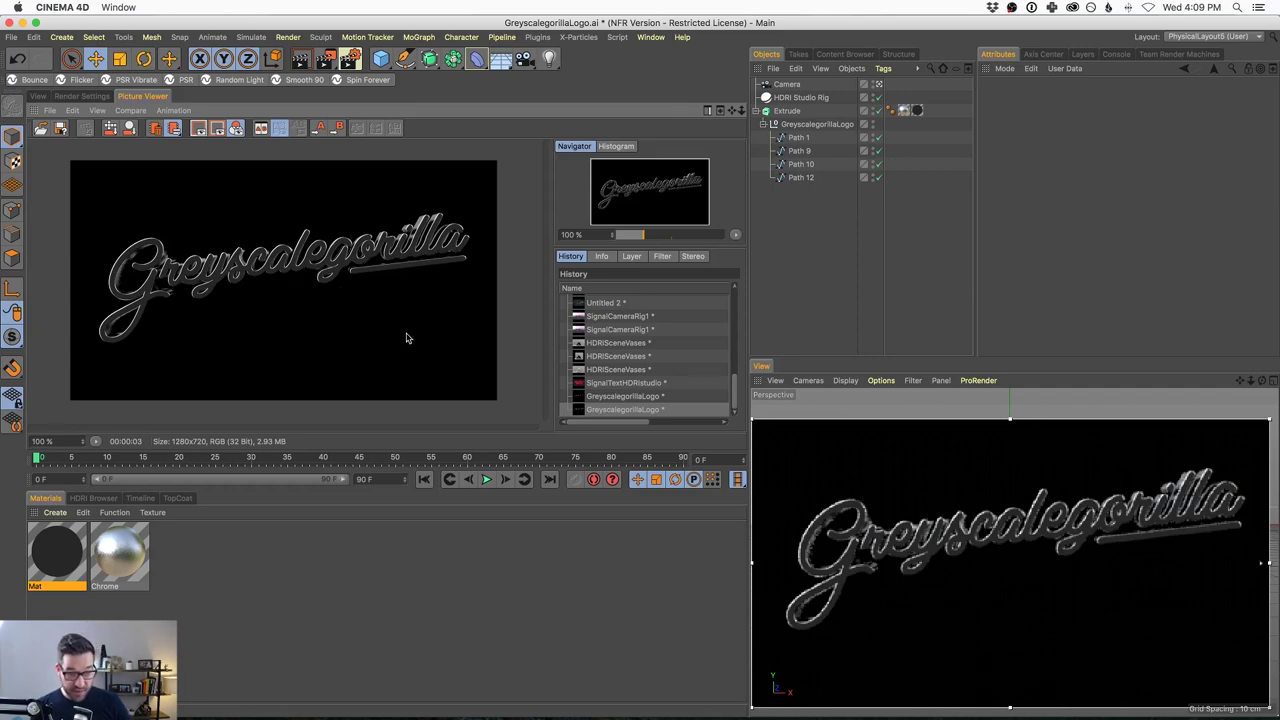
# Return to the main perspective view and orbit to a new angle on the logo
pyautogui.click(39, 97)
pyautogui.moveTo(300, 285)
pyautogui.keyDown('alt'); pyautogui.mouseDown()
pyautogui.moveTo(251, 257)
pyautogui.moveTo(270, 294)
pyautogui.moveTo(374, 279)
pyautogui.moveTo(266, 323)
pyautogui.moveTo(476, 240)
pyautogui.moveTo(453, 243)
pyautogui.mouseUp(); pyautogui.keyUp('alt')
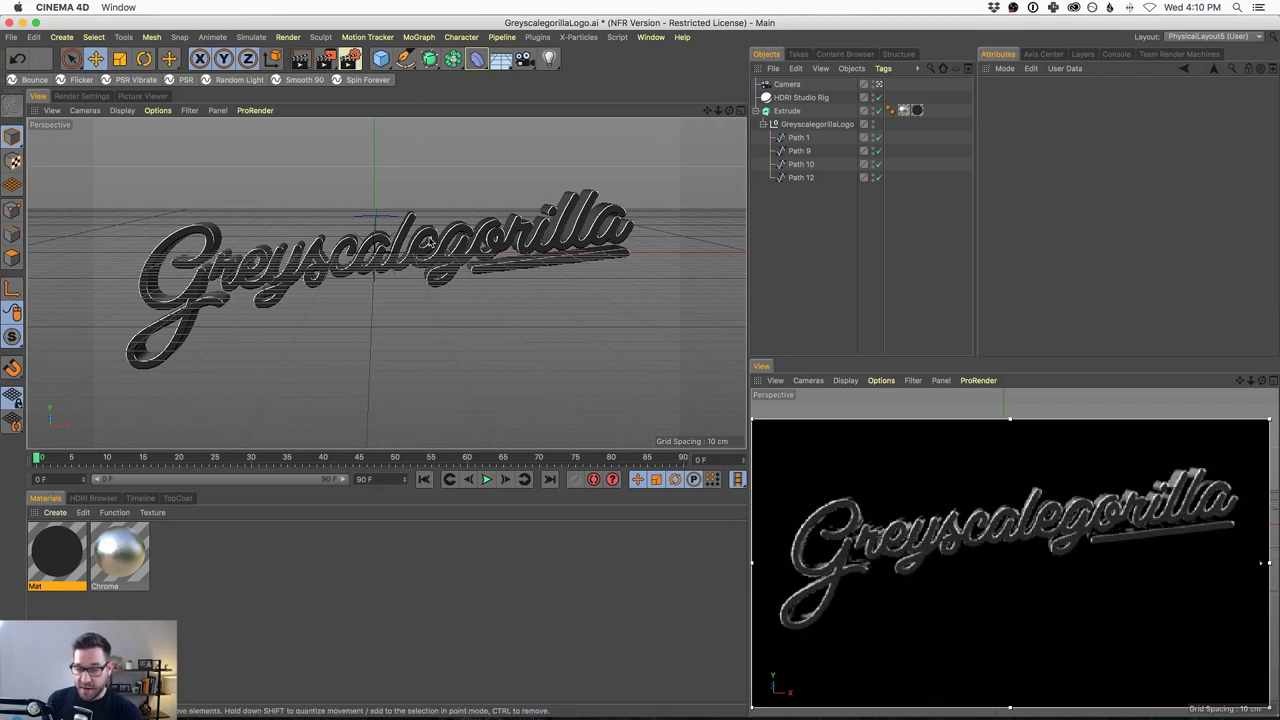